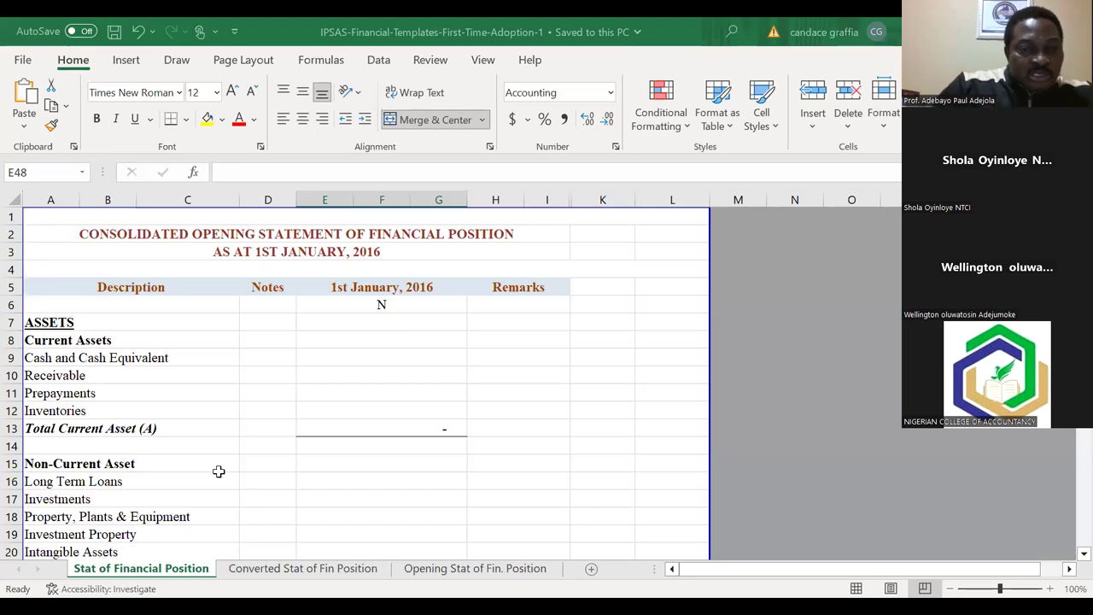
Step: Examine the Current Assets section of the consolidated opening statement and compare it with the Converted Stat of Fin Position sheet
left_click(286, 338)
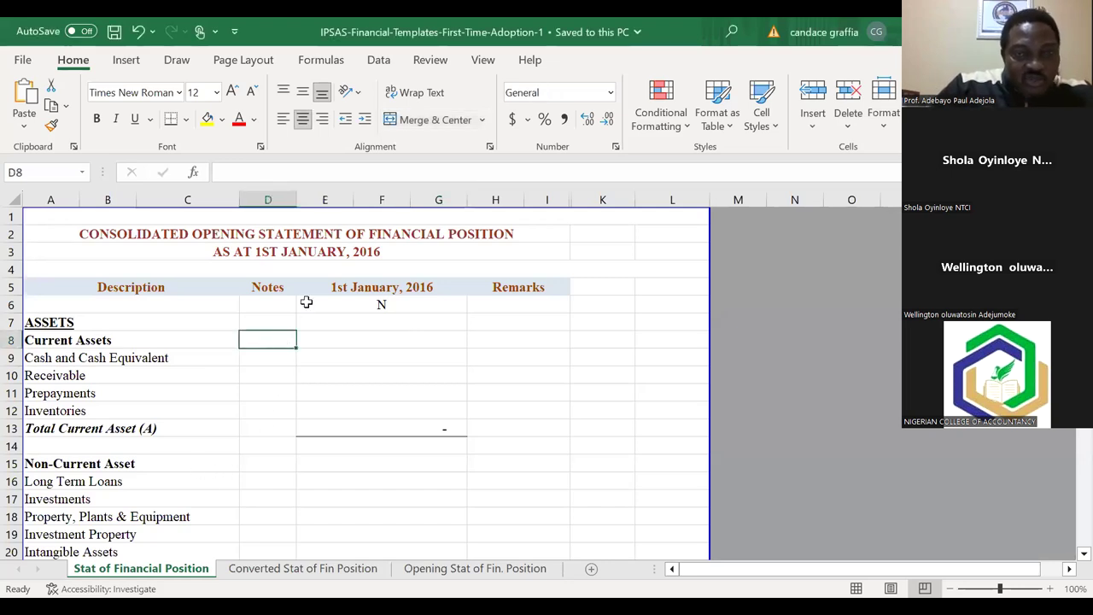
left_click(356, 340)
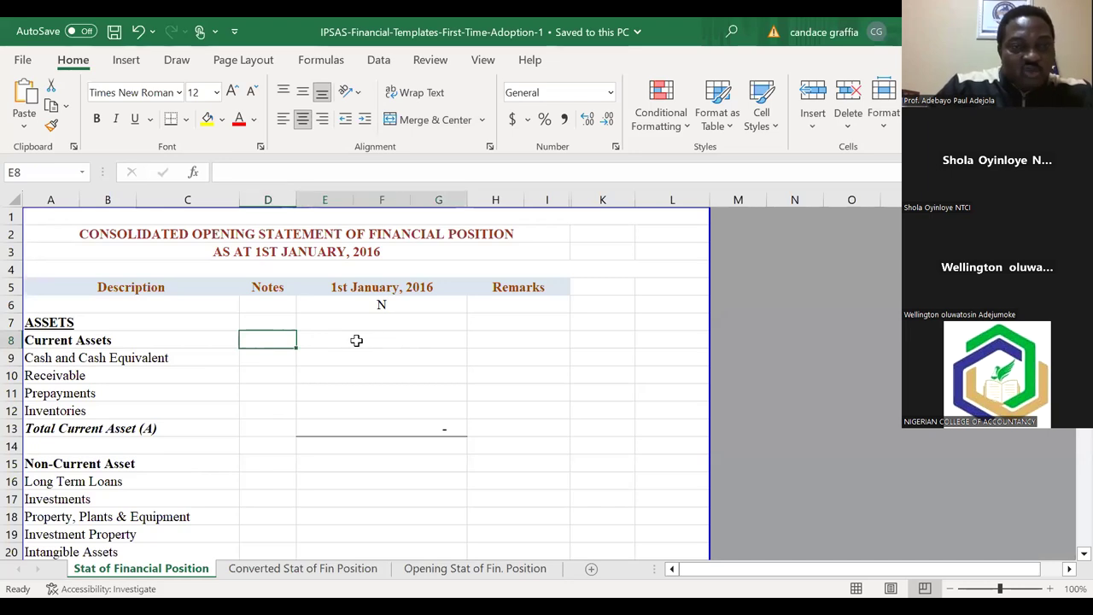
key("Down")
key("Down")
key("Up")
key("Up")
key("Left")
key("Down")
key("Down")
key("Down")
key("Down")
key("Down")
key("Down")
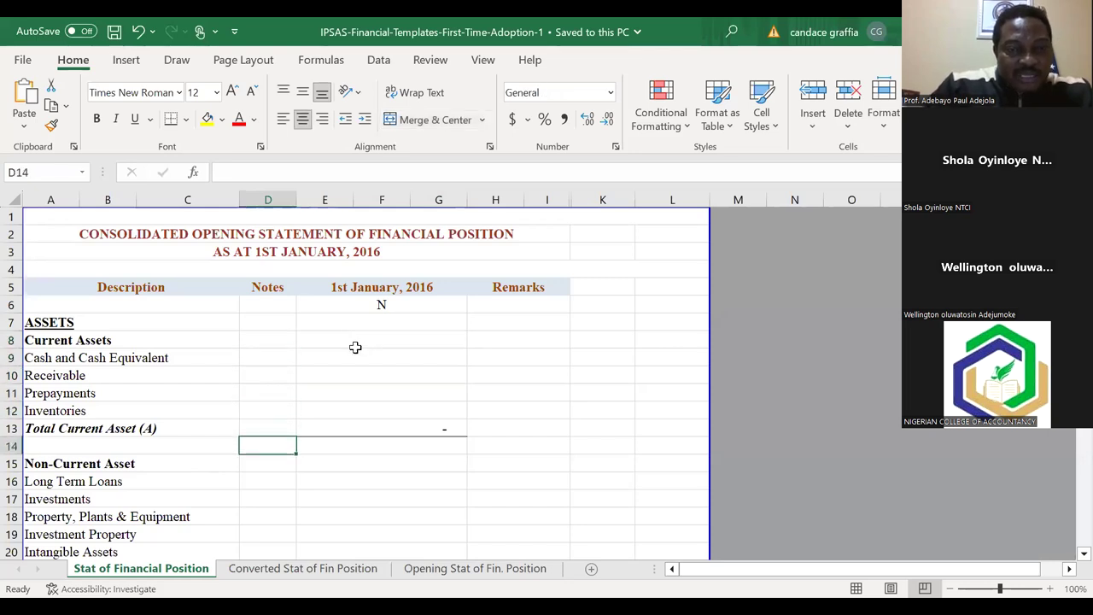
left_click(295, 570)
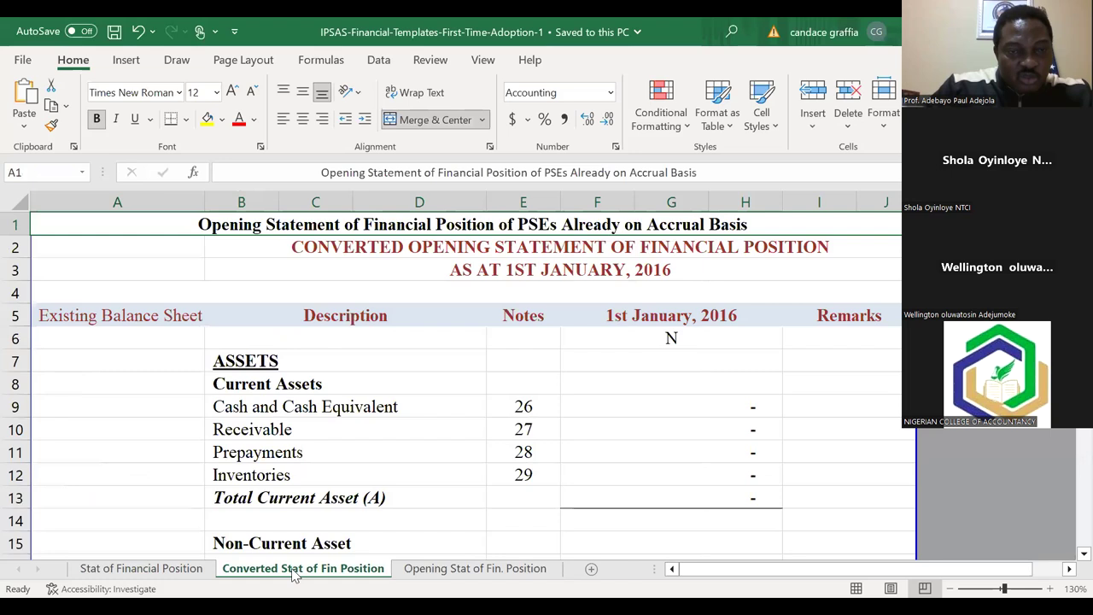
left_click(143, 575)
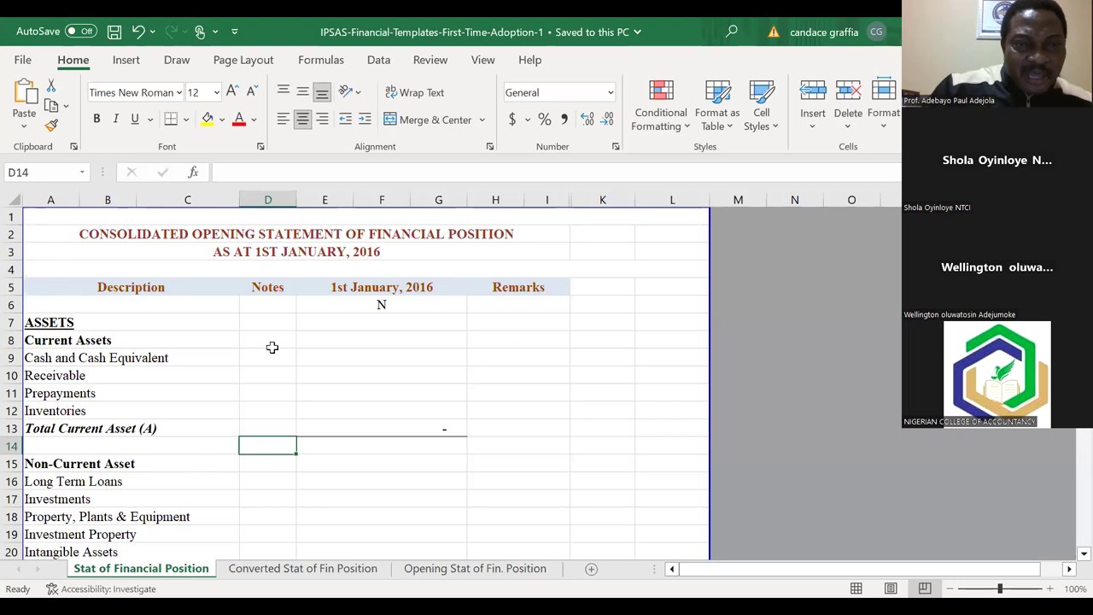
left_click(330, 354)
key("Down")
key("Up")
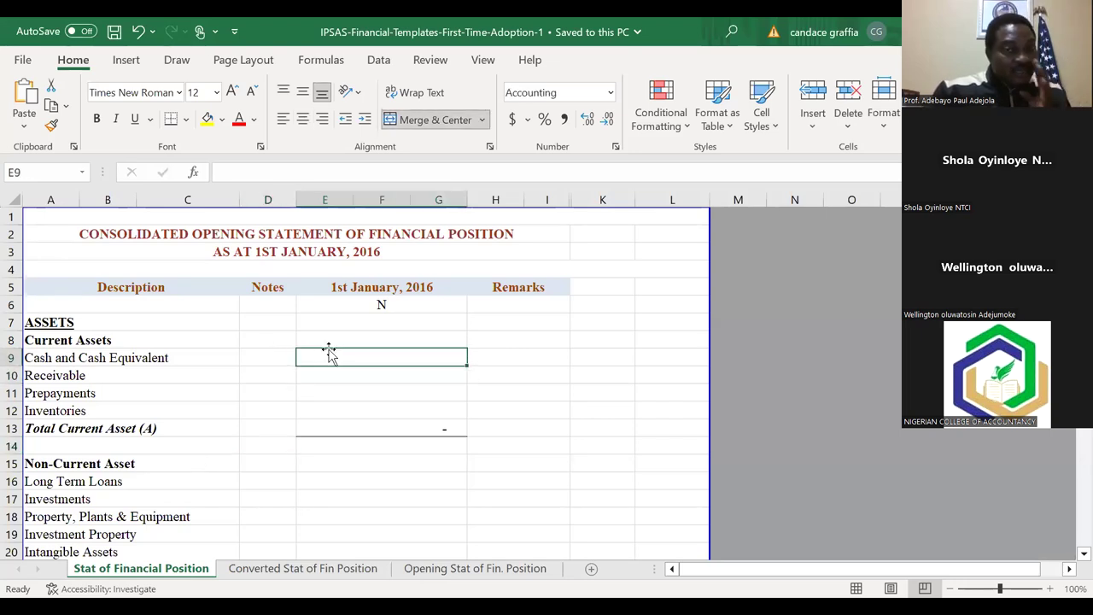
key("Left")
key("Left")
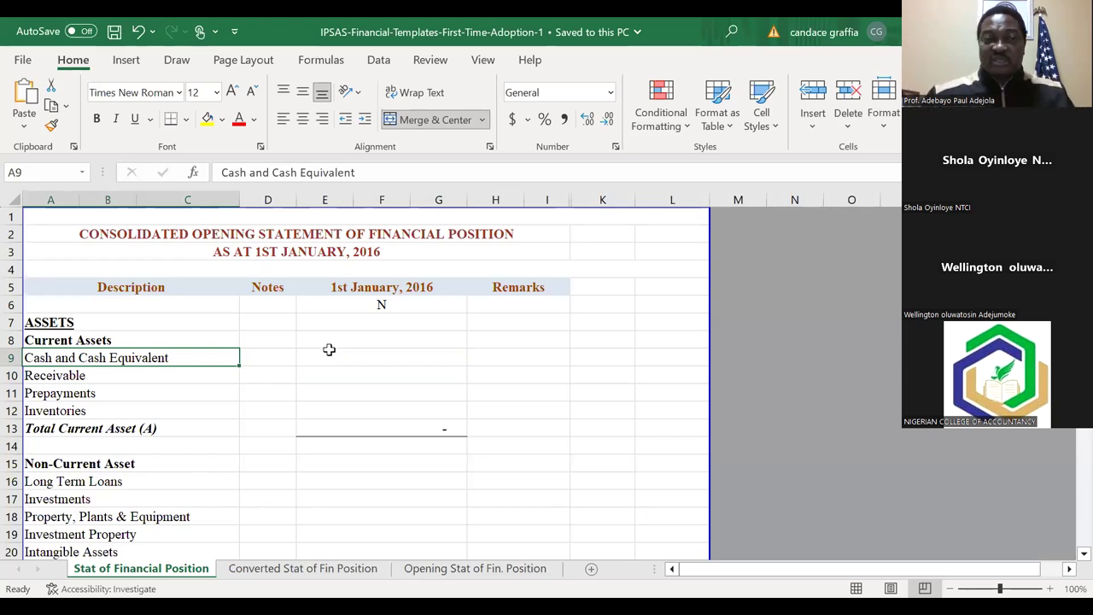
key("Down")
key("Up")
key("Down")
key("Down")
key("Up")
key("Down")
key("Up")
key("Up")
key("Down")
key("Right")
key("Right")
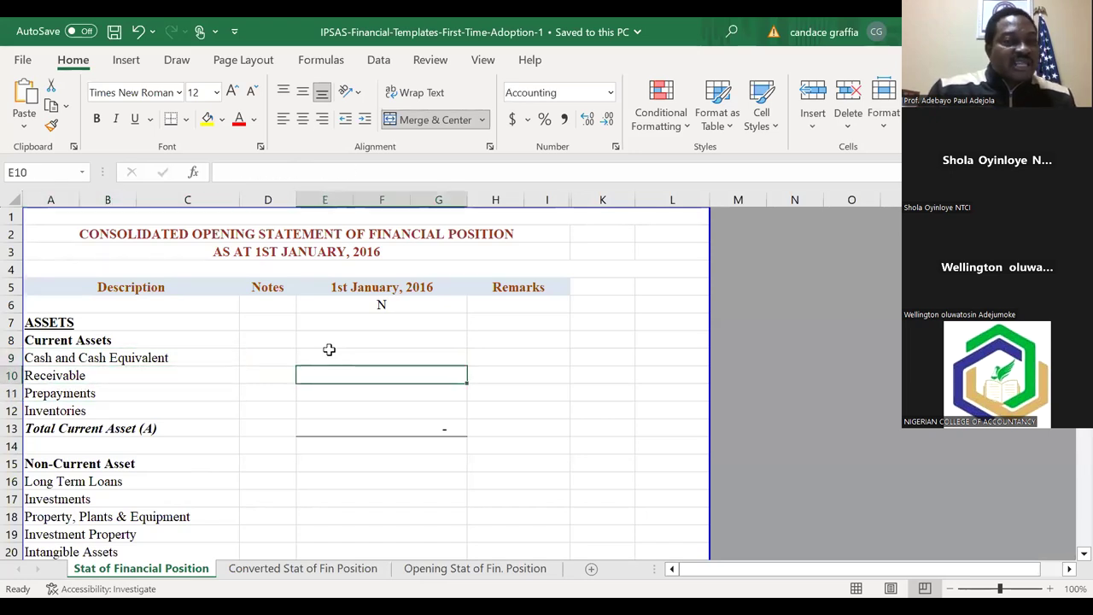
Step: Enter 190376770 as the 1st January, 2016 amount for Cash and Cash Equivalent
left_click(329, 352)
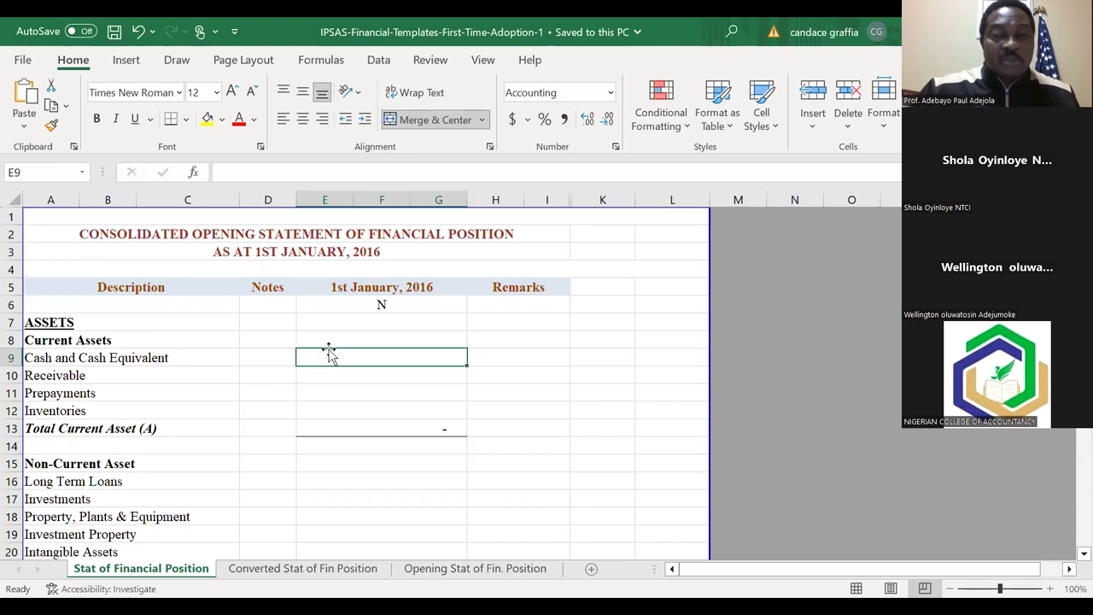
key("Left")
key("Left")
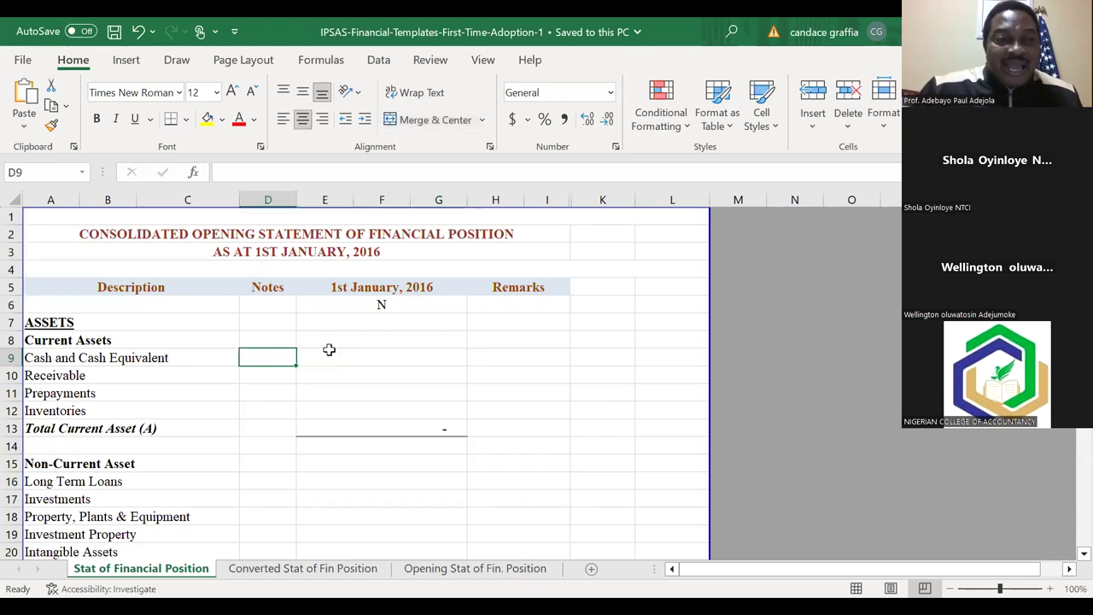
key("Right")
key("Right")
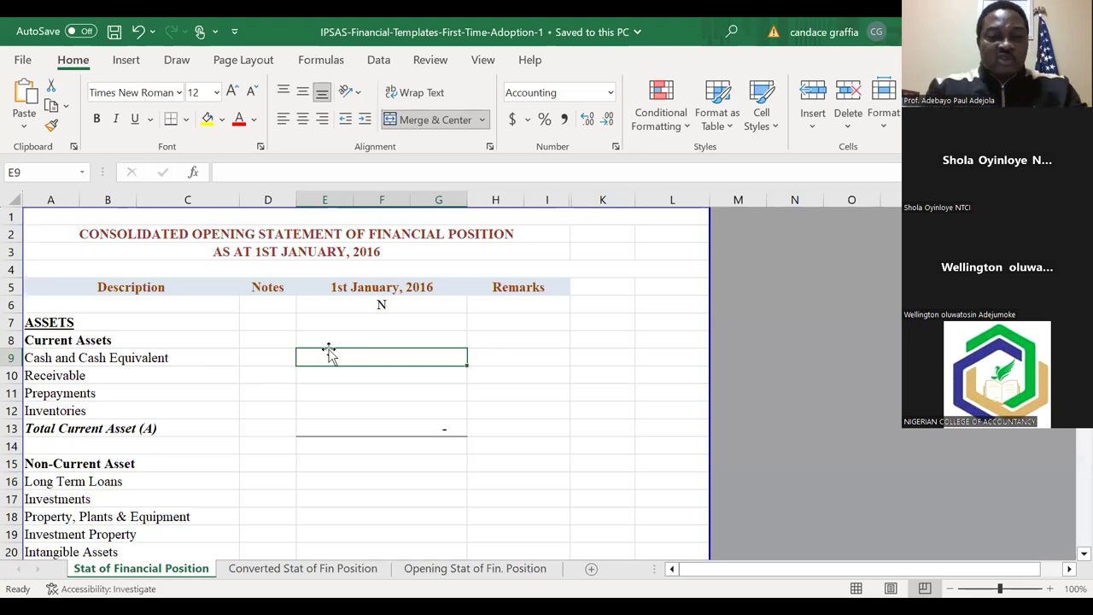
type("1")
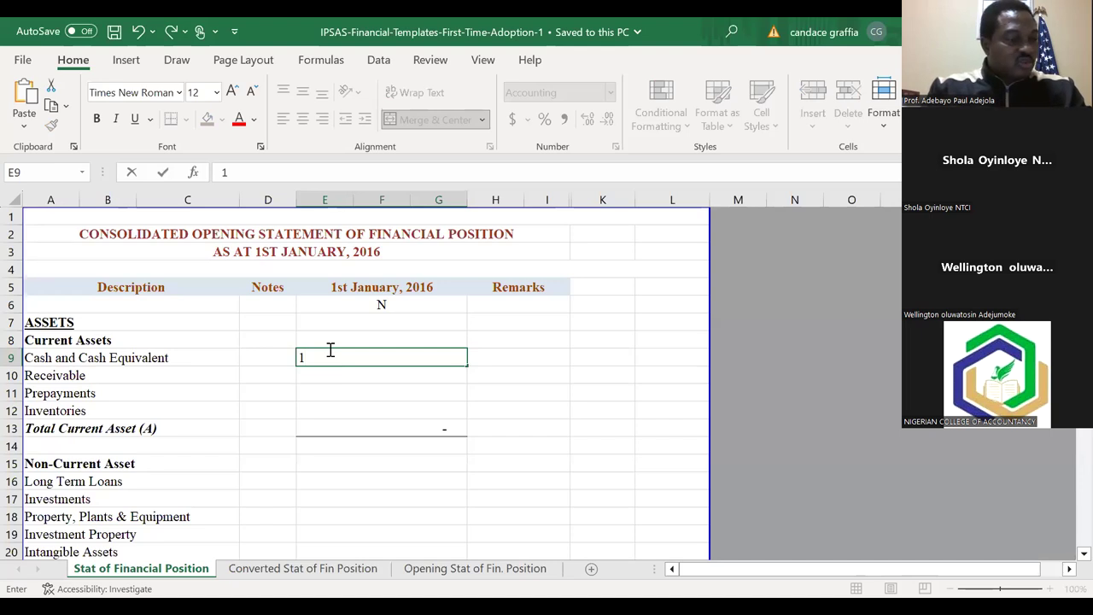
type("9")
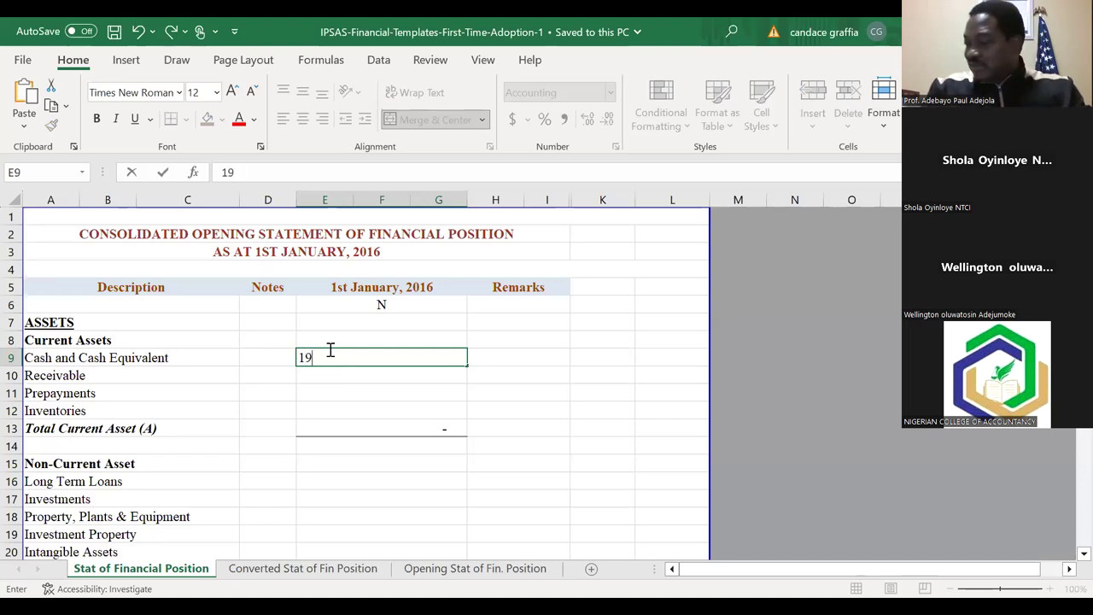
type("0")
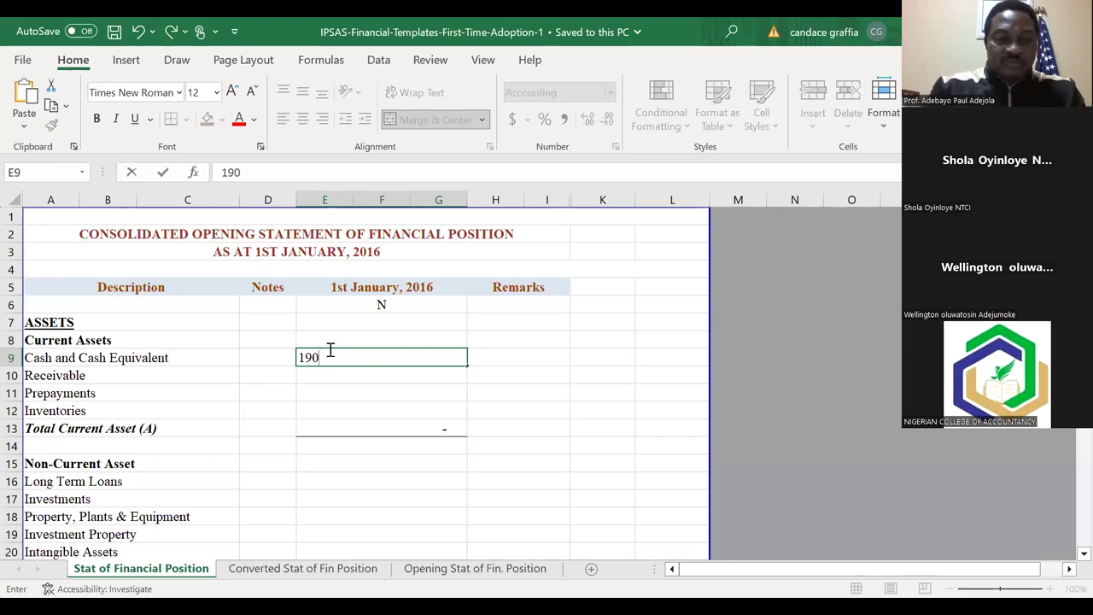
type("37")
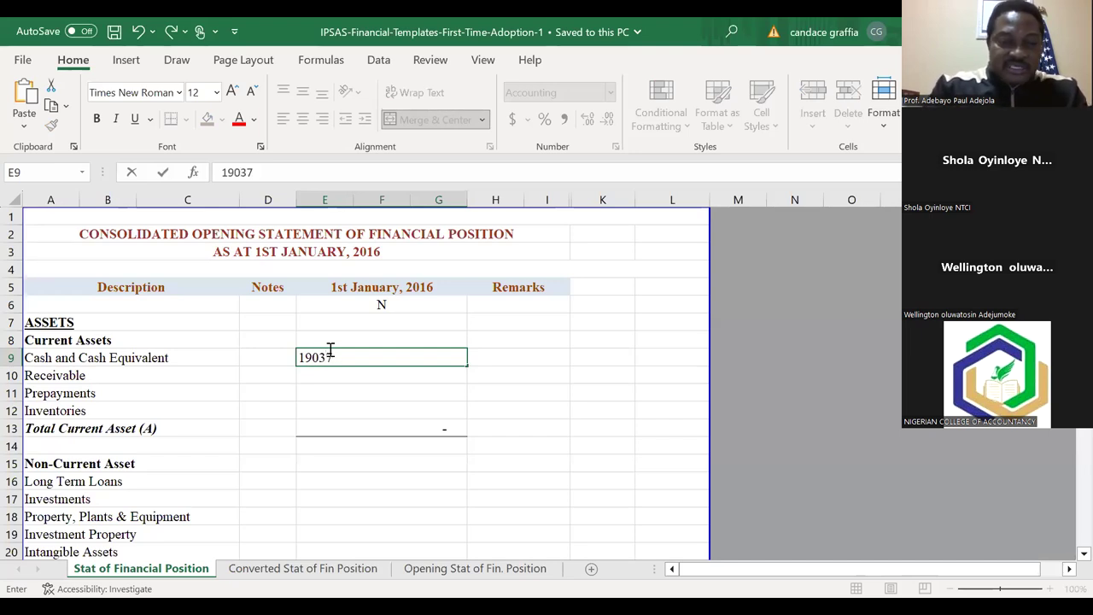
type("6770")
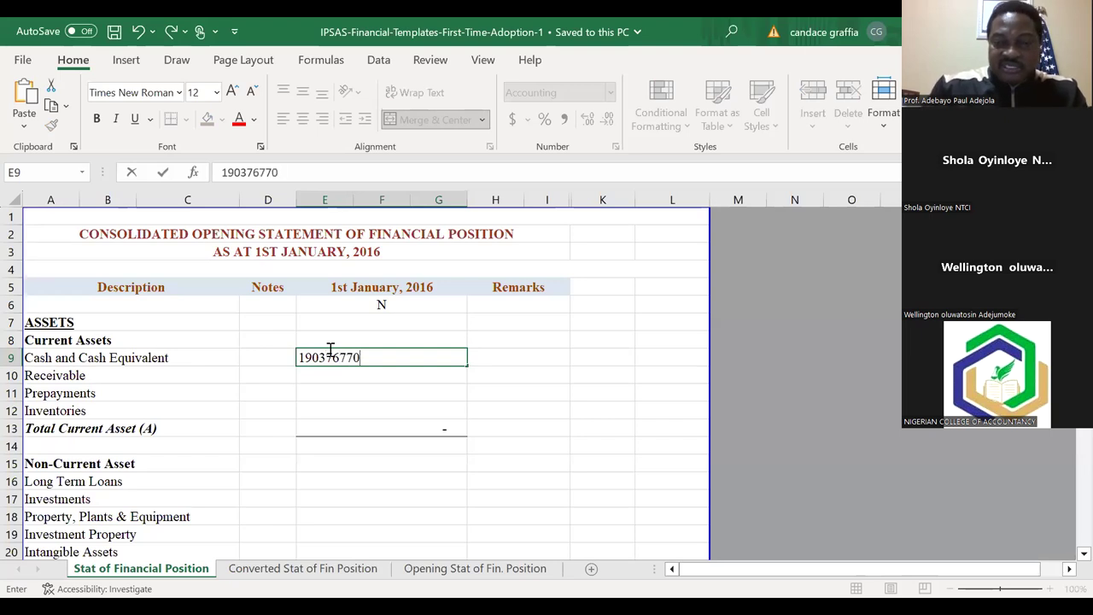
key("Return")
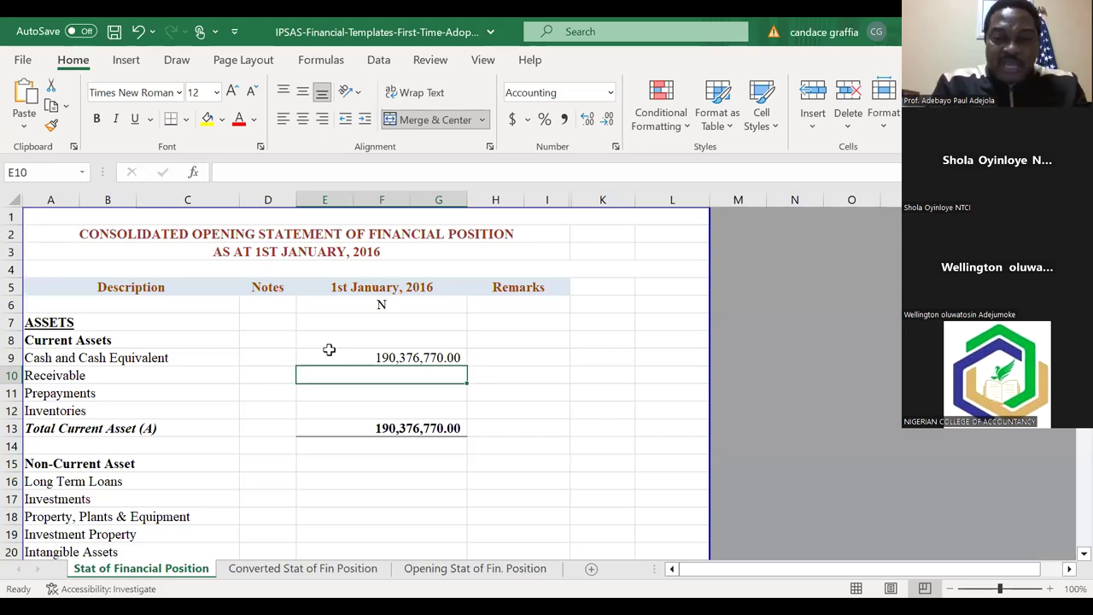
Step: Enter 6549000 as the Receivable amount and 52430000 as the Prepayments amount under Current Assets
type("6549")
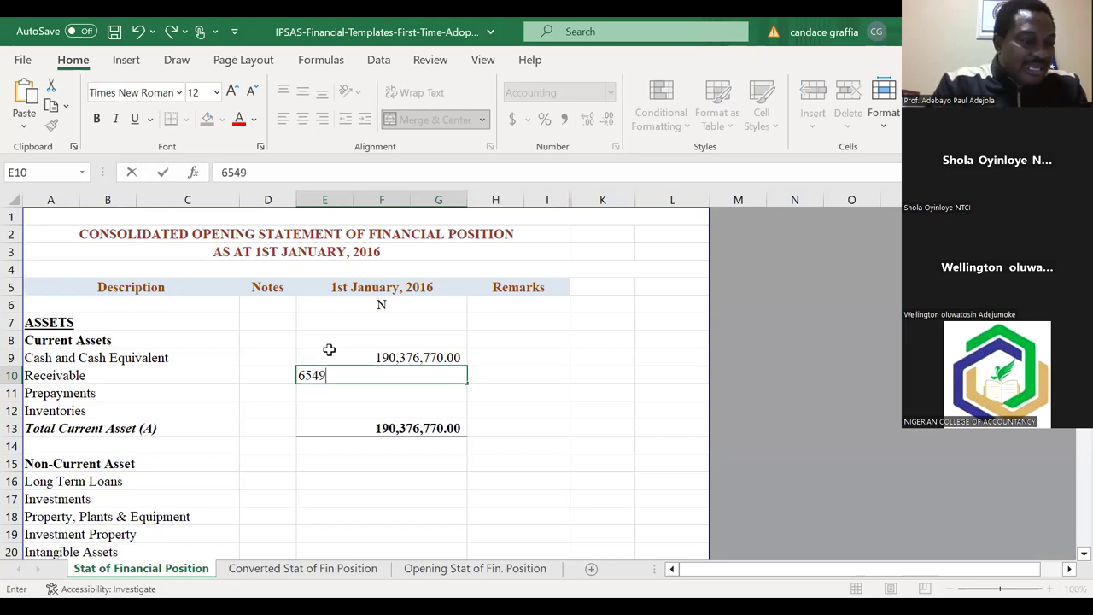
type("000")
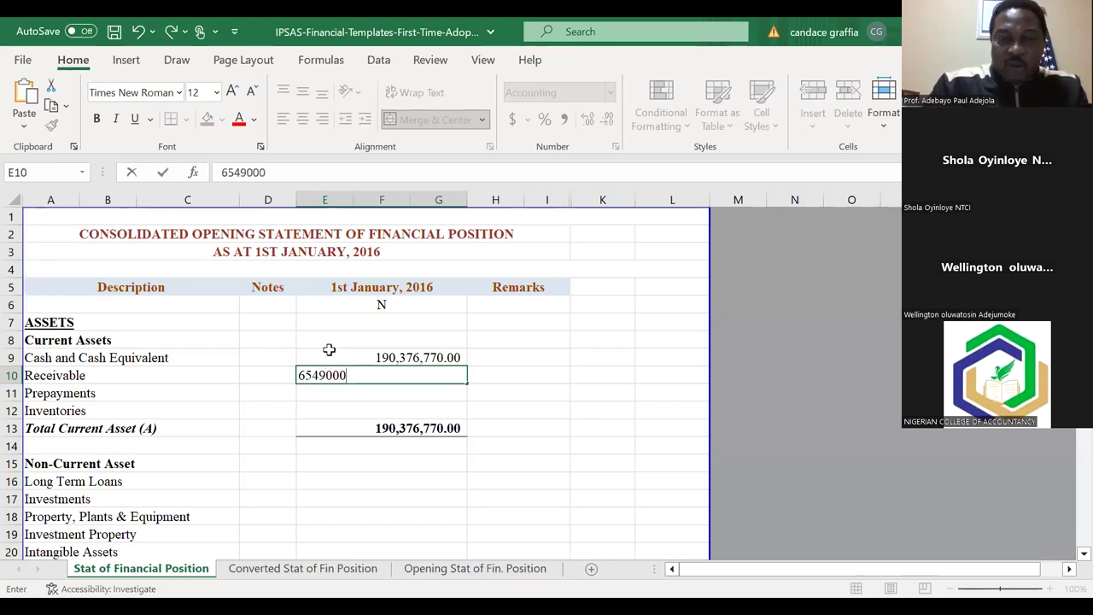
key("Return")
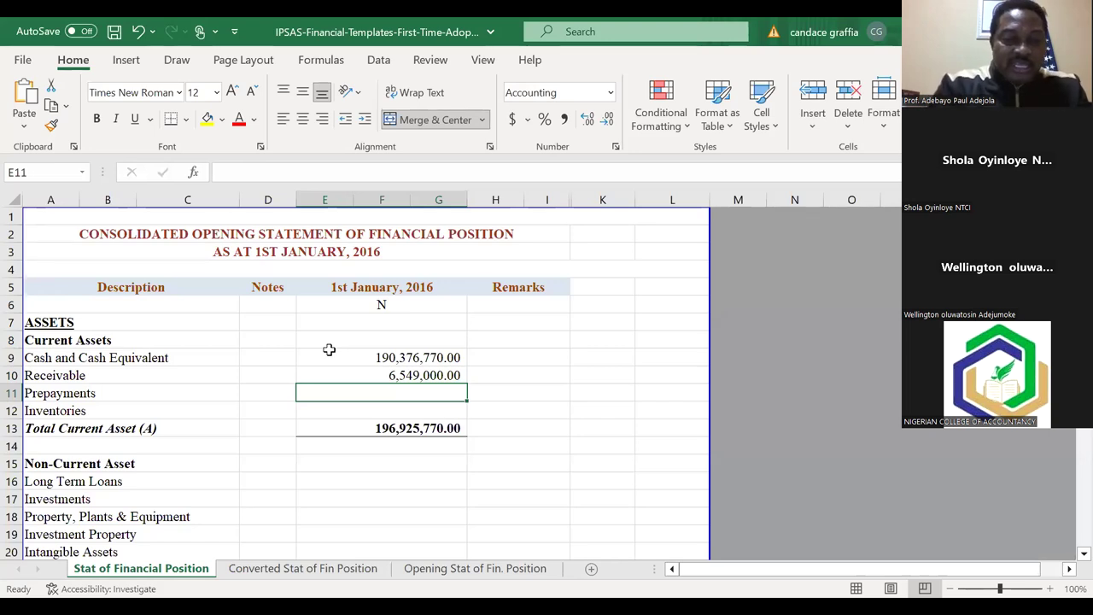
type("52")
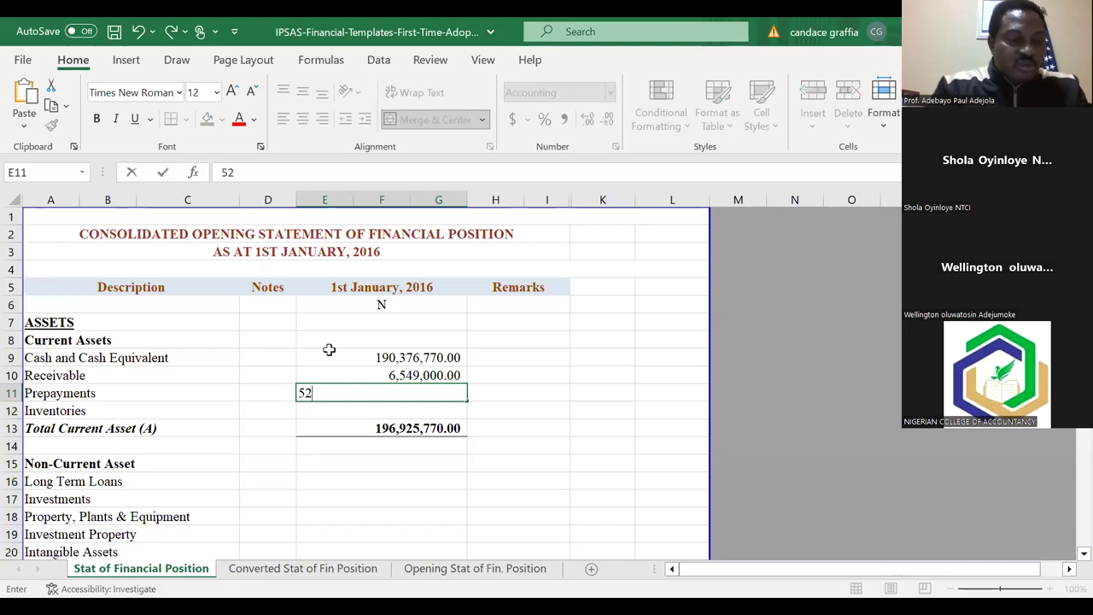
type("4")
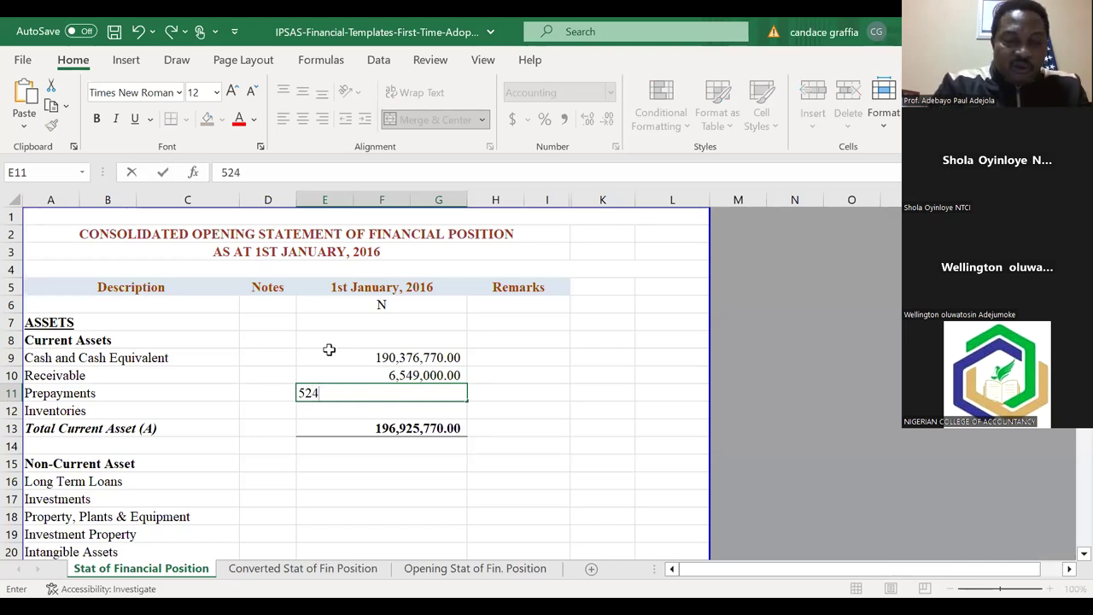
type("30000")
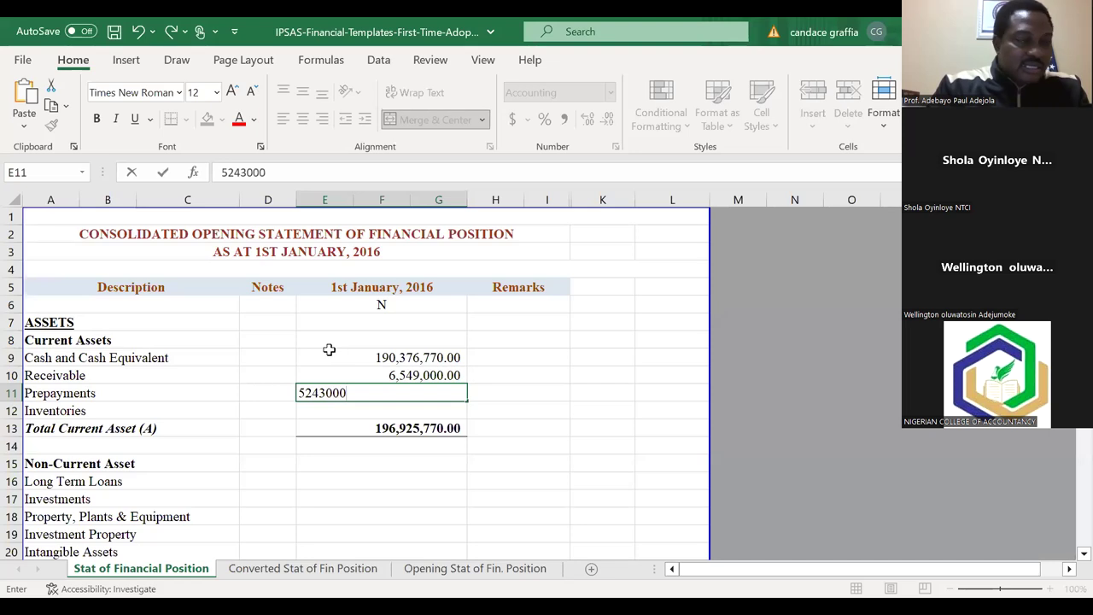
key("Return")
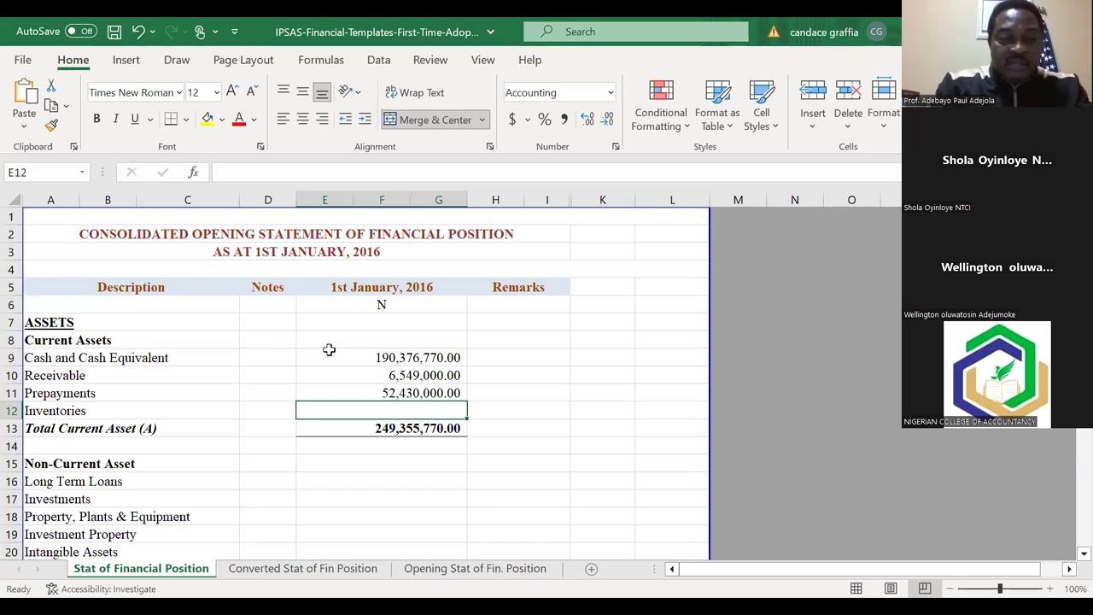
Step: Enter 25500000 as the Inventories amount under Current Assets
type("25")
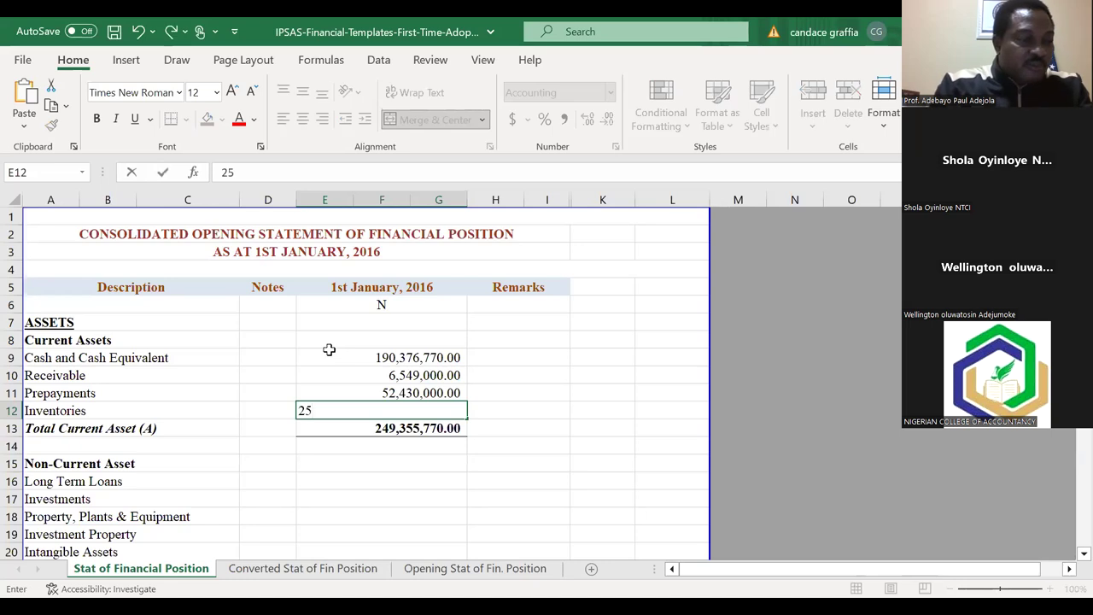
type(",500")
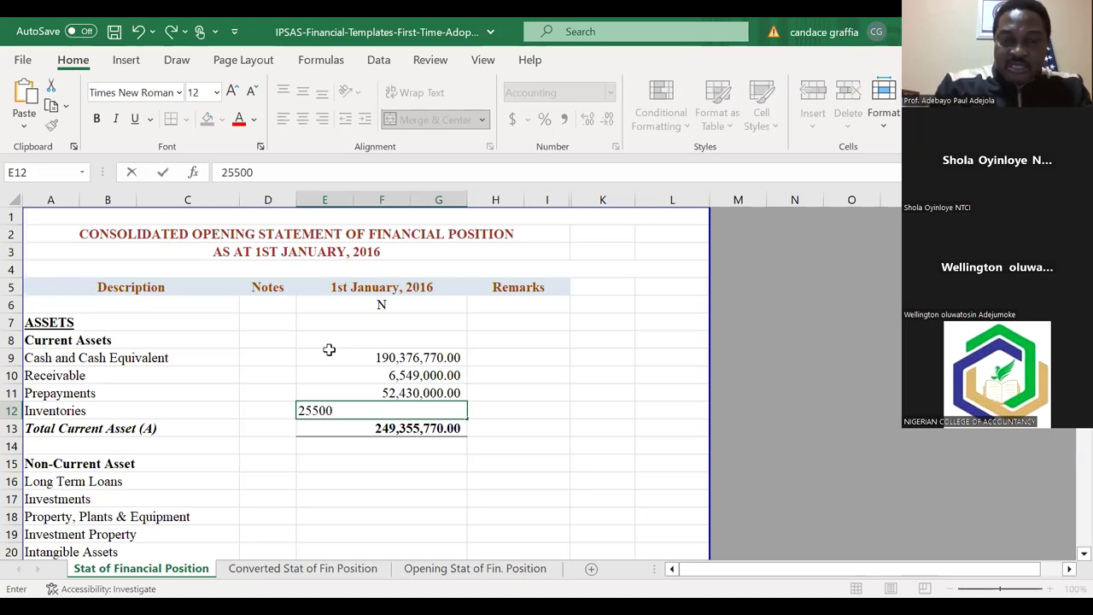
type(",0000")
key("Return")
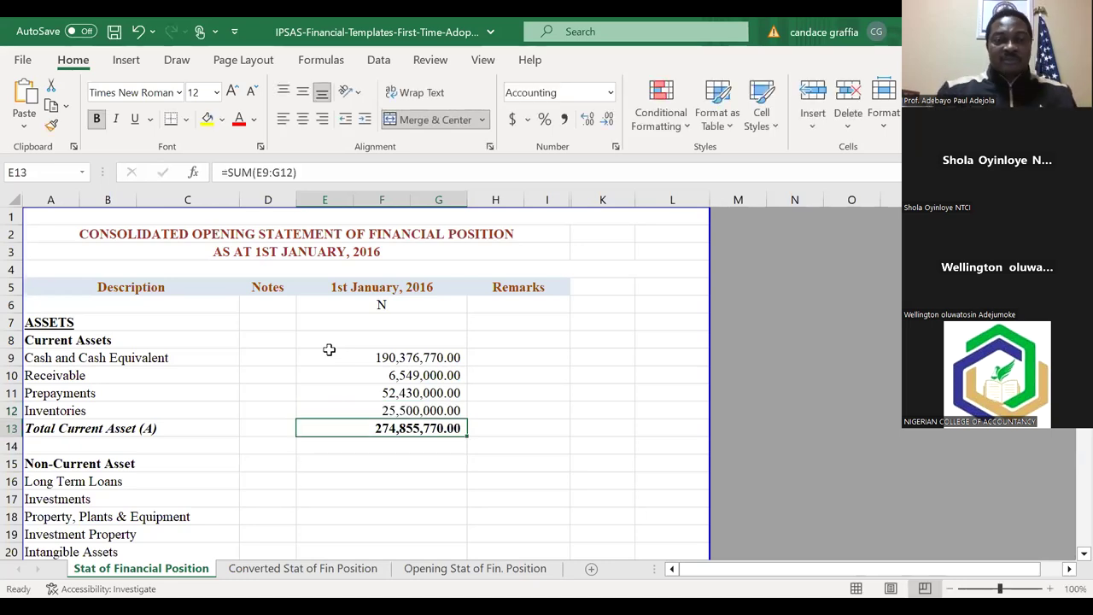
Step: Examine the Non-Current Asset and Total Assets rows down to the Liabilities heading of the statement
key("Down")
key("Down")
key("Down")
key("Down")
key("Down")
key("Down")
key("Down")
key("Down")
key("Down")
key("Down")
key("Down")
key("Down")
key("Down")
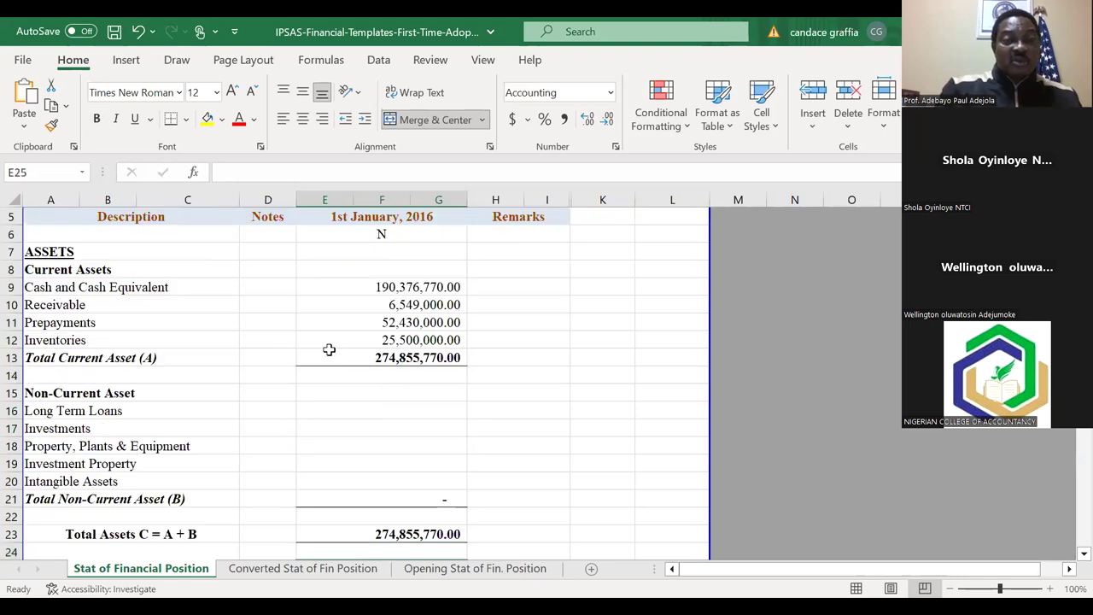
key("Up")
key("Up")
key("Up")
key("Up")
key("Up")
key("Up")
key("Up")
key("Up")
key("Up")
key("Up")
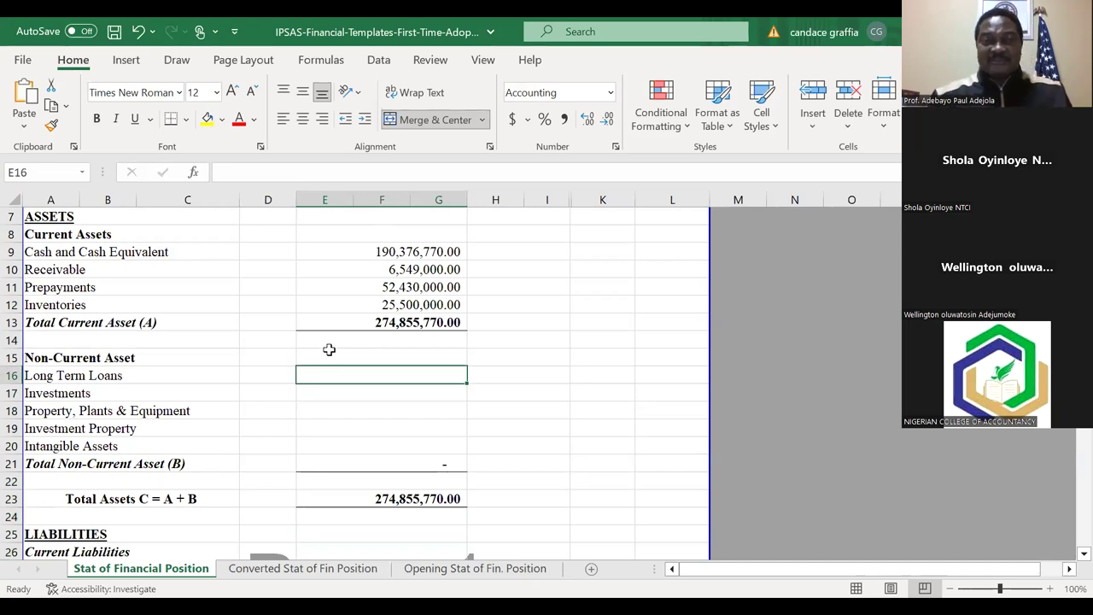
Step: Check the Inventories amount and the Total Current Asset (A) formula
key("Up")
key("Up")
key("Up")
key("Up")
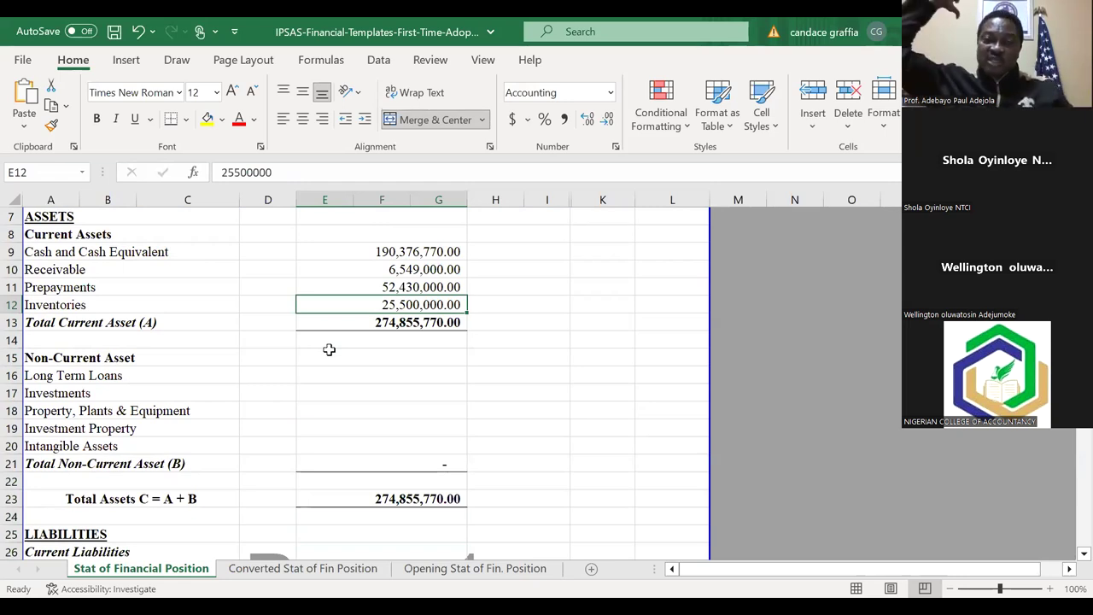
key("Down")
key("Down")
key("Down")
key("Down")
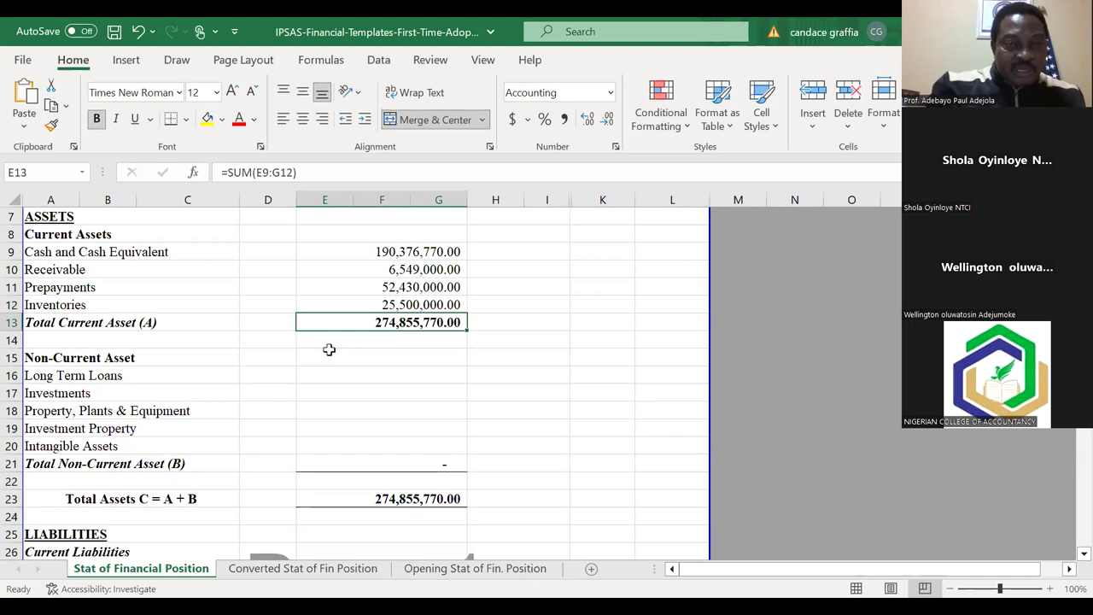
key("Down")
key("Up")
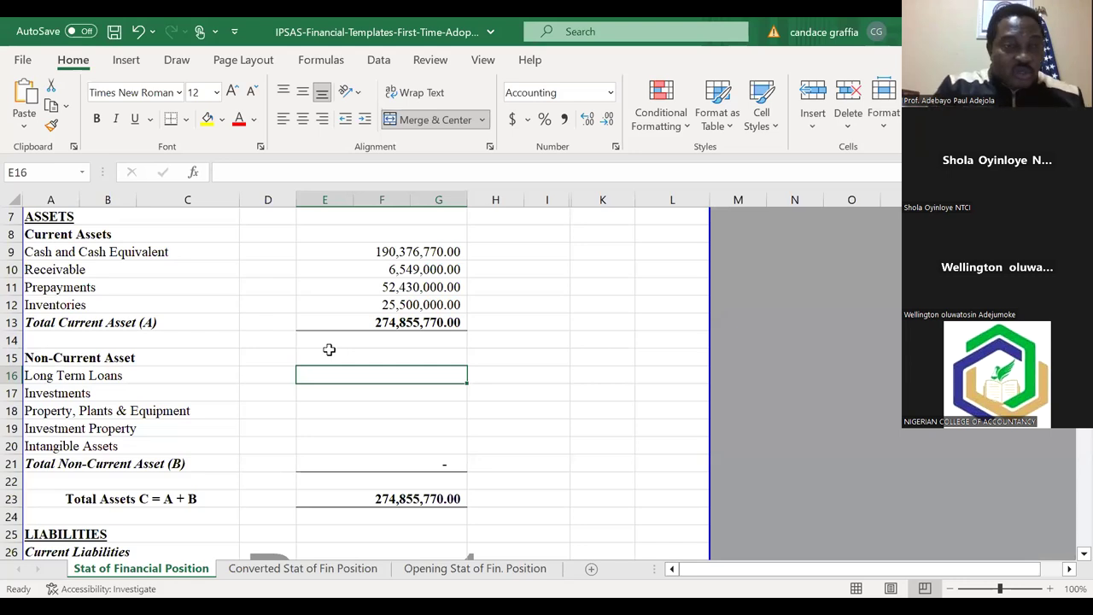
Step: Enter 54300000 as the Investments amount under Non-Current Asset, leaving Long Term Loans blank
key("Down")
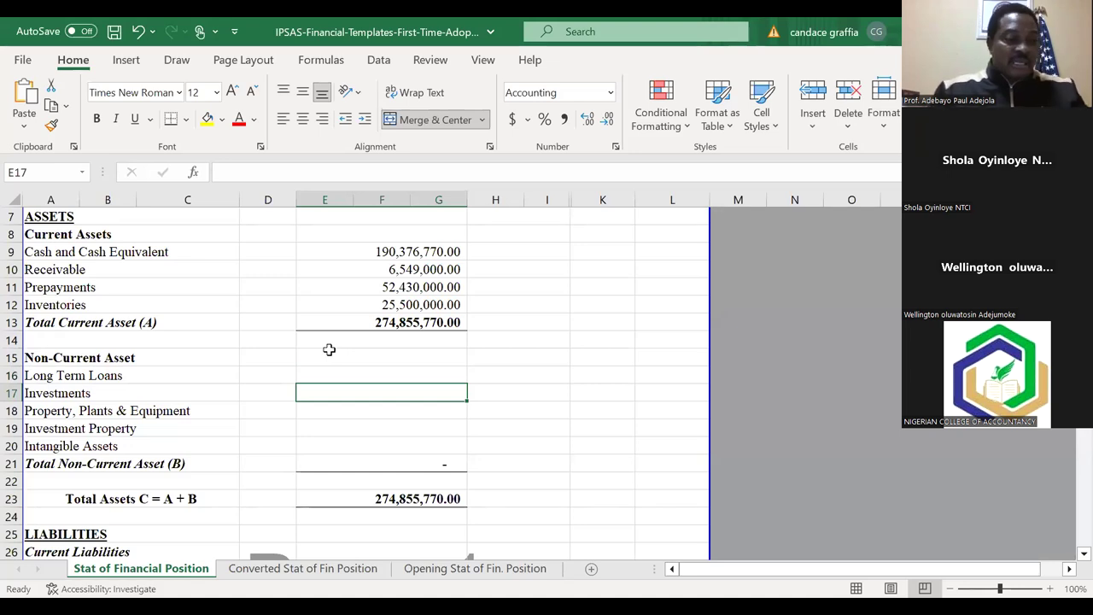
type("54")
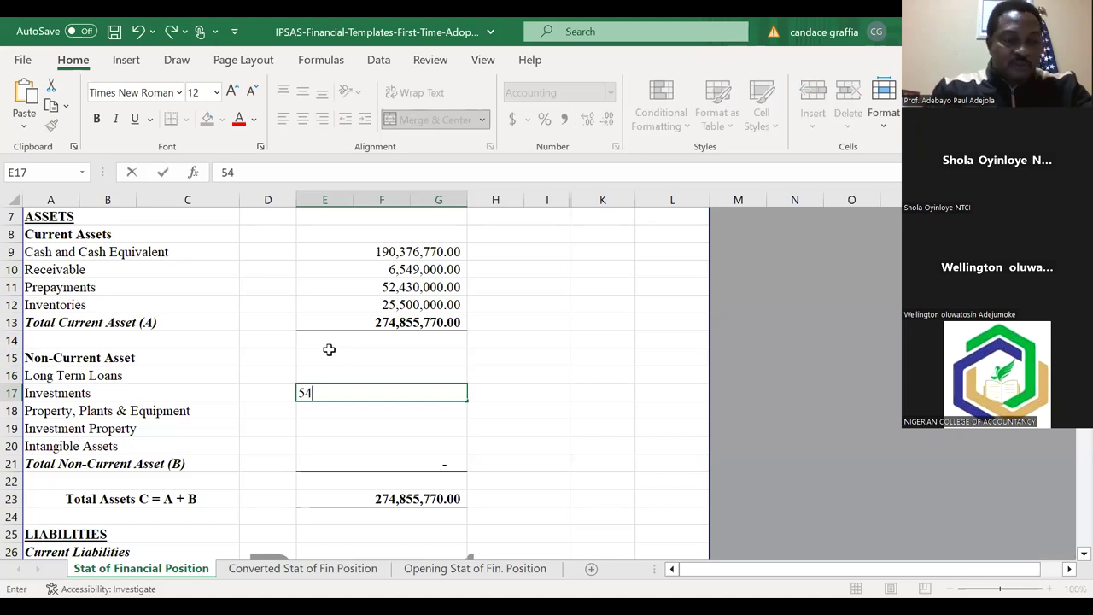
type(",300,")
type("00000")
key("Return")
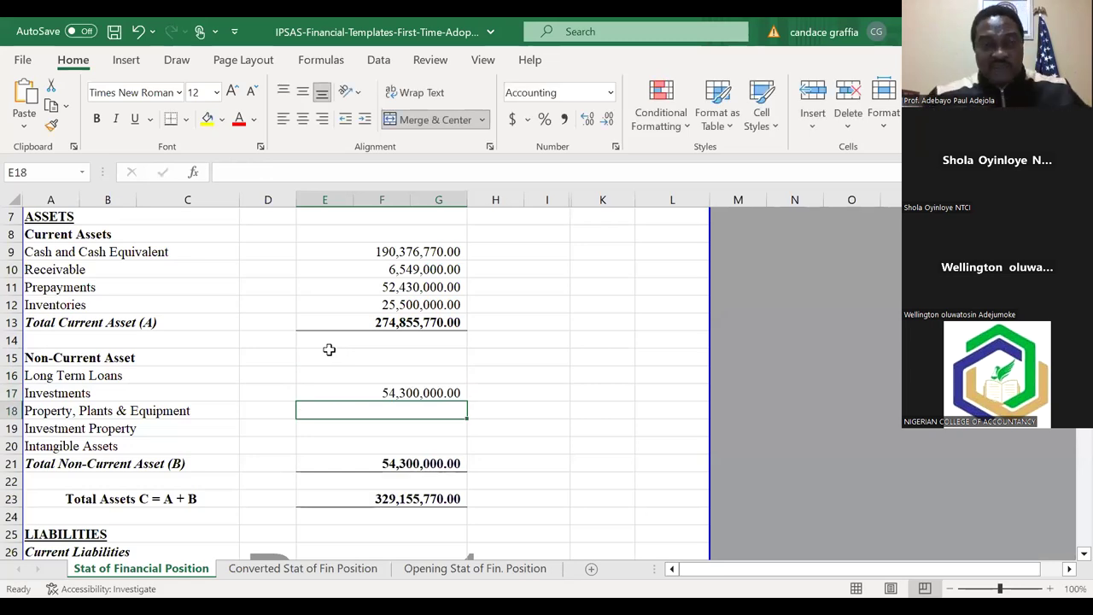
Step: Examine the remaining Non-Current Asset rows and the Total Non-Current Asset (B) formula, leaving the blank rows unfilled
key("Return")
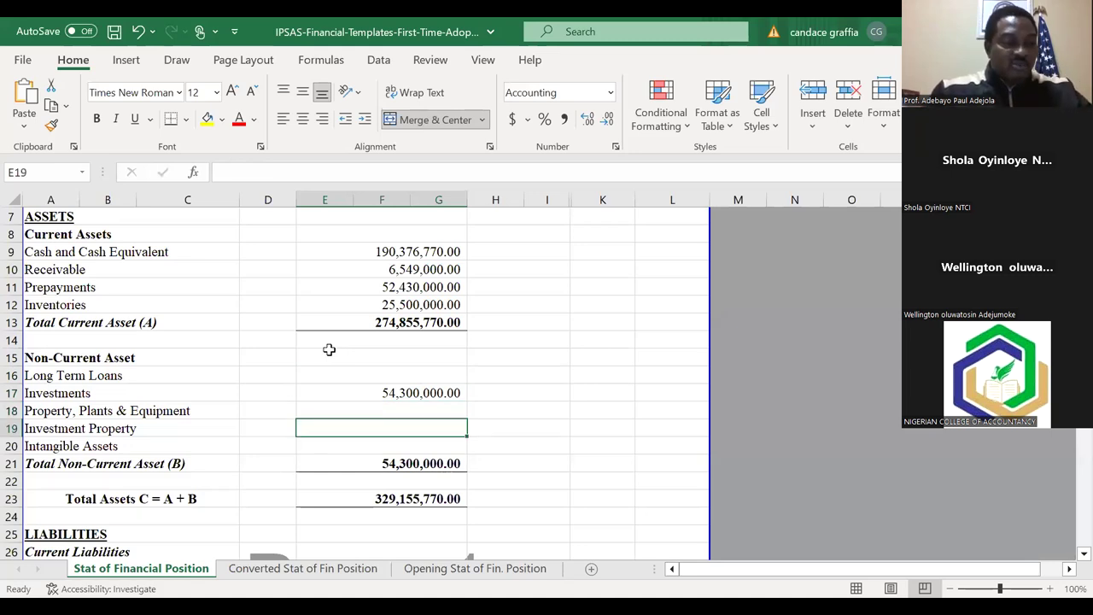
key("Down")
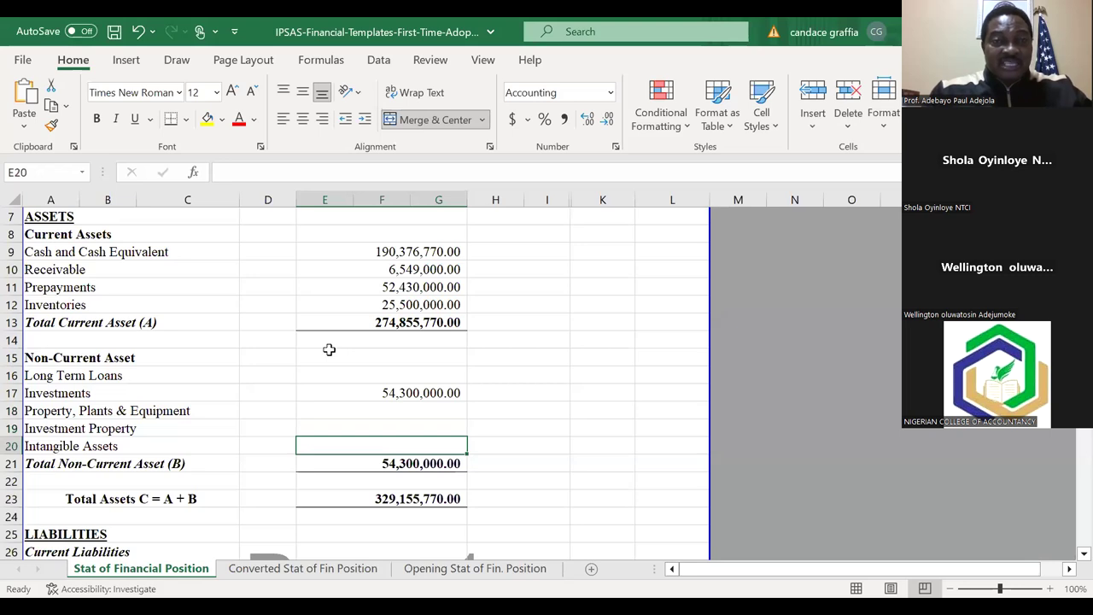
key("Down")
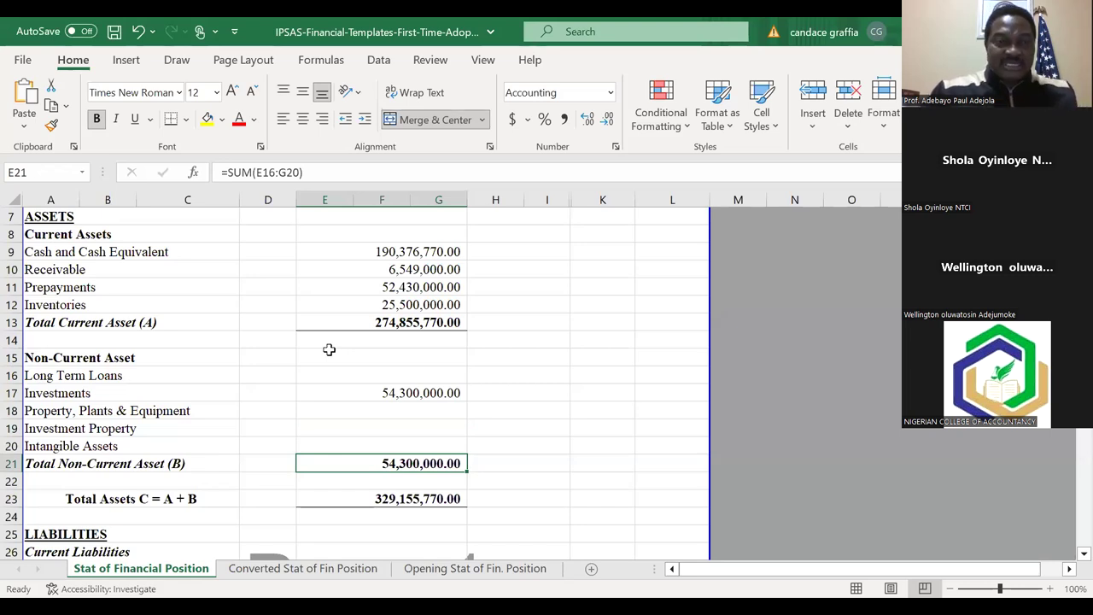
key("Down")
key("Down")
key("Down")
key("Down")
key("Down")
key("Down")
key("Down")
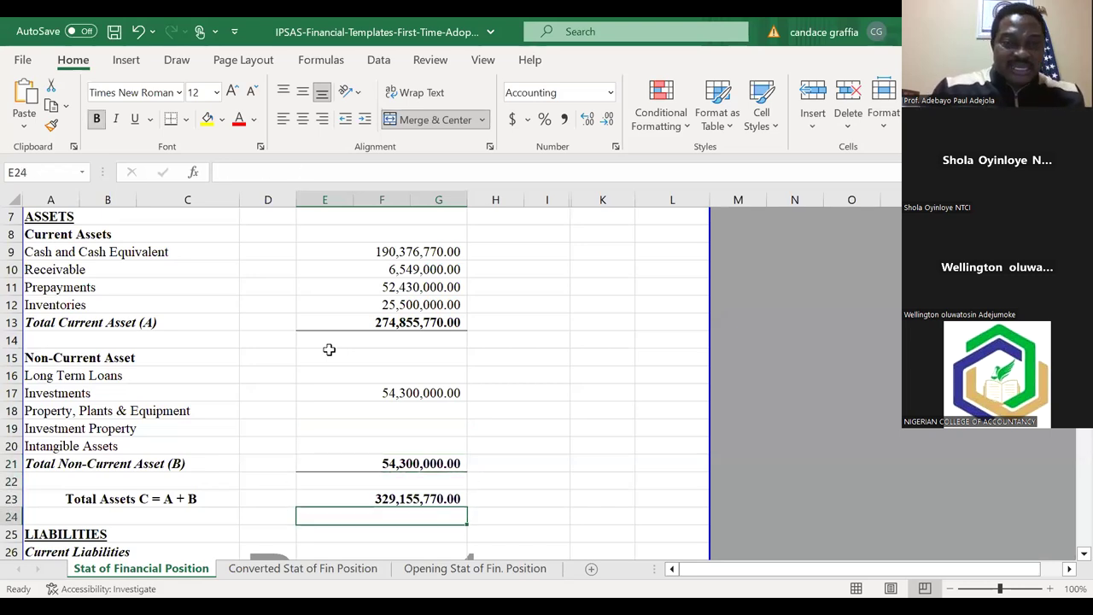
Step: Look over the first Liabilities rows and check the Total Assets C = A + B formula
key("Down")
key("Down")
key("Down")
key("Down")
key("Up")
key("Up")
key("Up")
key("Up")
key("Up")
key("Up")
key("Up")
key("Up")
key("Up")
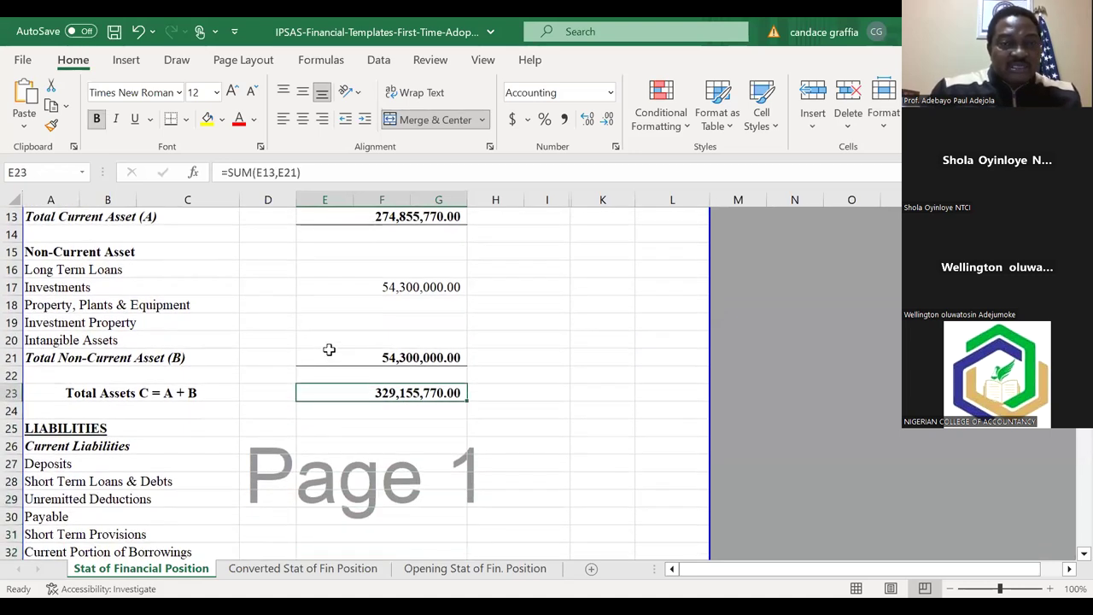
Step: Review the asset rows above Total Assets against its formula adding Total Current Asset and Total Non-Current Asset
key("Up")
key("Down")
key("Up")
key("Up")
key("Up")
key("Up")
key("Up")
key("Up")
key("Up")
key("Up")
key("Up")
key("Up")
key("Down")
key("Down")
key("Down")
key("Down")
key("Down")
key("Down")
key("Down")
key("Down")
key("Down")
key("Down")
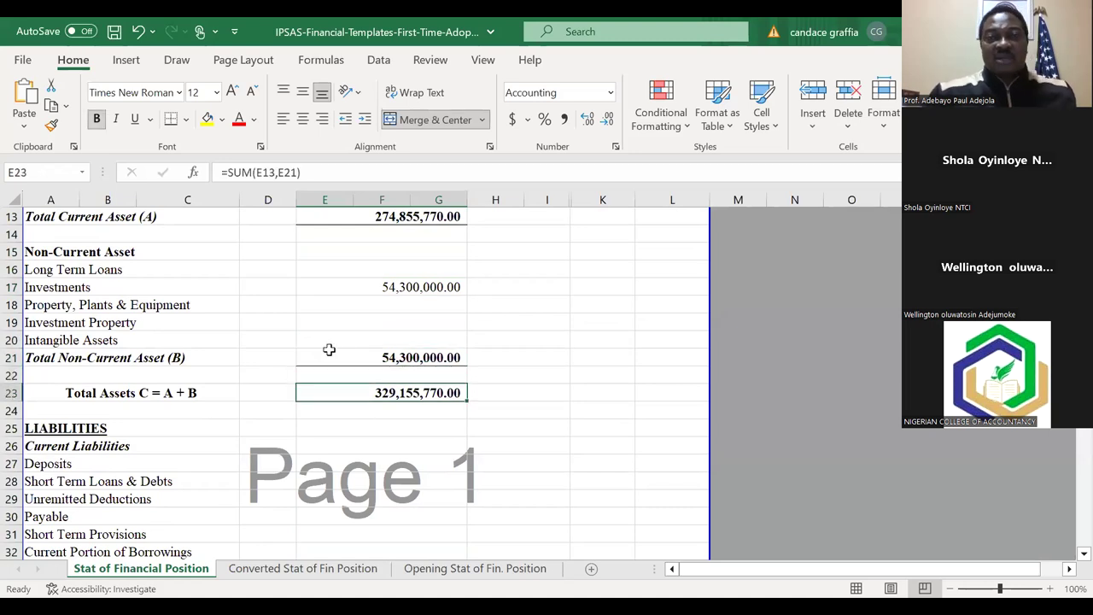
Step: Examine the rows below Total Assets through the Current Liabilities and Non-Current Liabilities sections
key("Down")
key("Down")
key("Down")
key("Down")
key("Down")
key("Down")
key("Down")
key("Down")
key("Down")
key("Down")
key("Down")
key("Down")
key("Down")
key("Down")
key("Down")
key("Down")
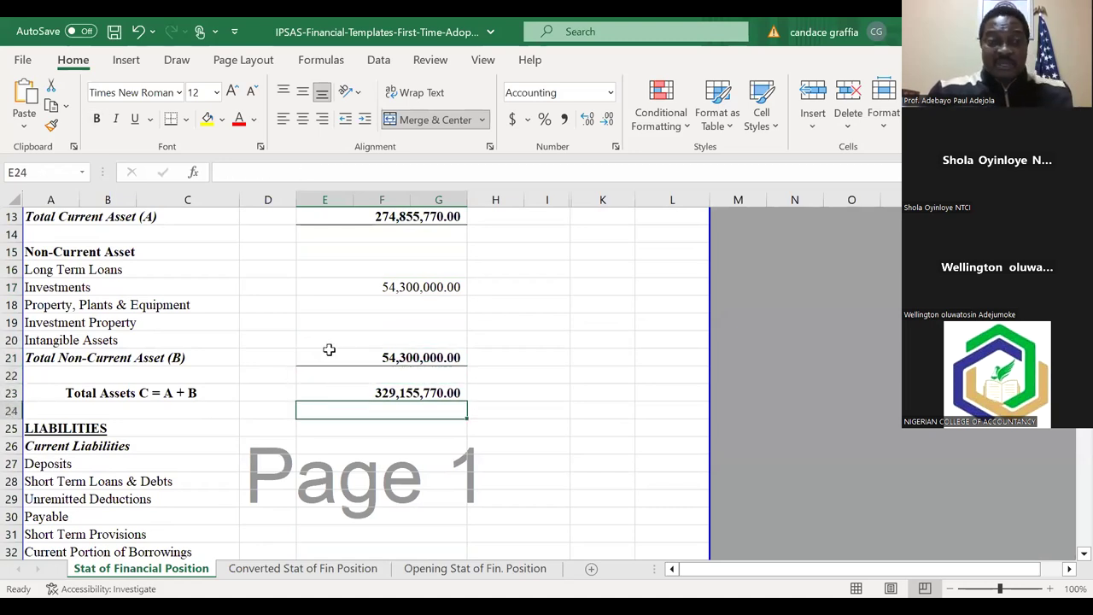
key("Up")
key("Up")
key("Up")
key("Up")
key("Up")
key("Up")
key("Up")
key("Up")
key("Up")
key("Up")
key("Up")
key("Up")
key("Up")
Step: Enter 35000000 as the Deposits amount under Current Liabilities
key("Down")
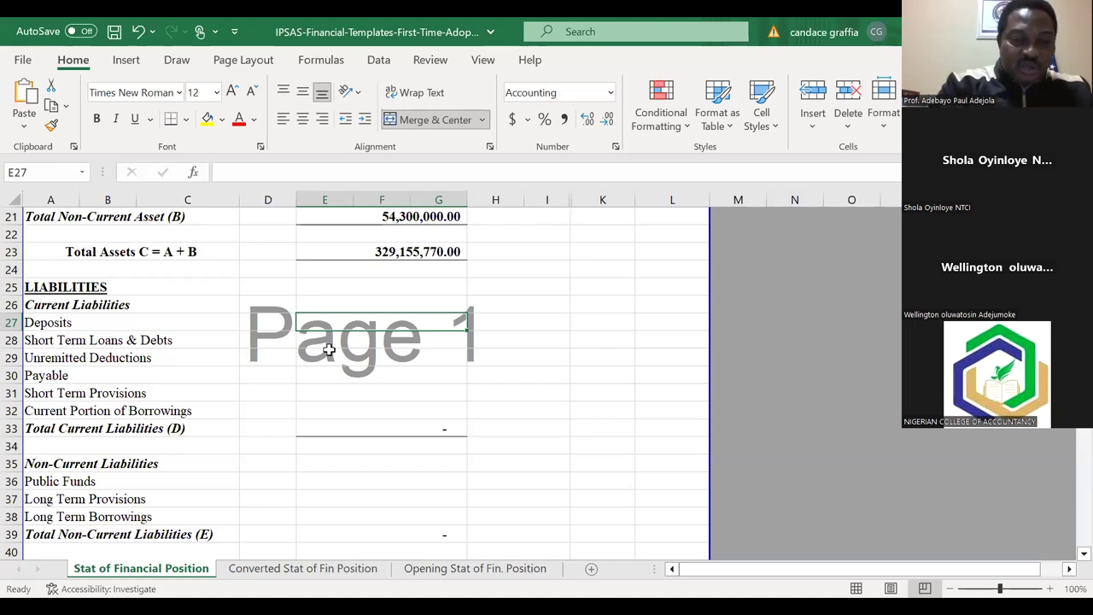
type("35,000,0")
type("00")
key("Return")
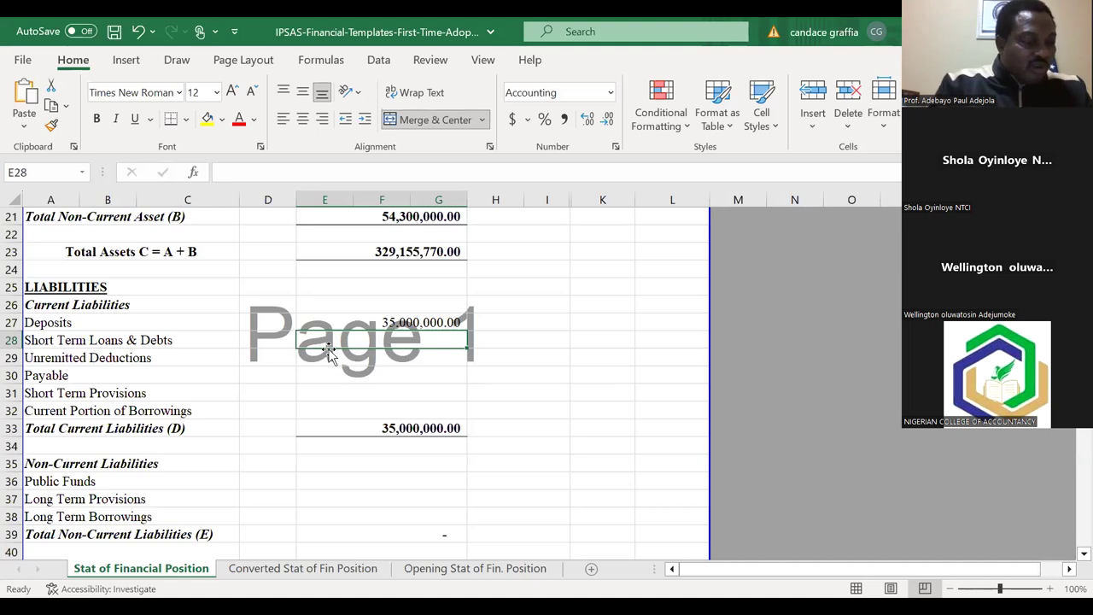
Step: Enter 48100000 as the Short Term Loans & Debts amount under Current Liabilities
type("48")
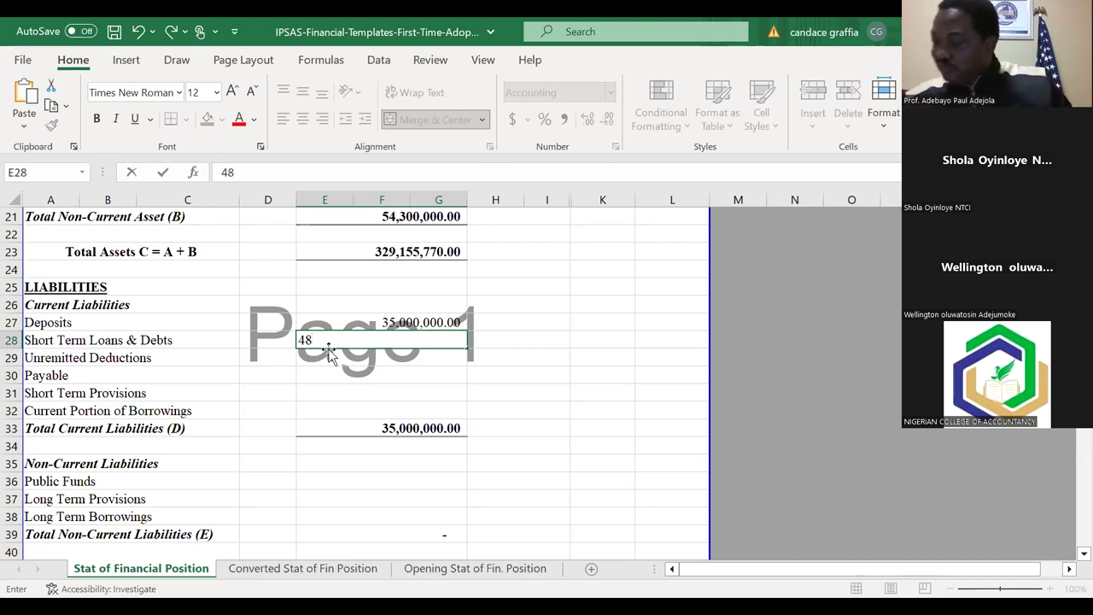
type("100,")
type("00000")
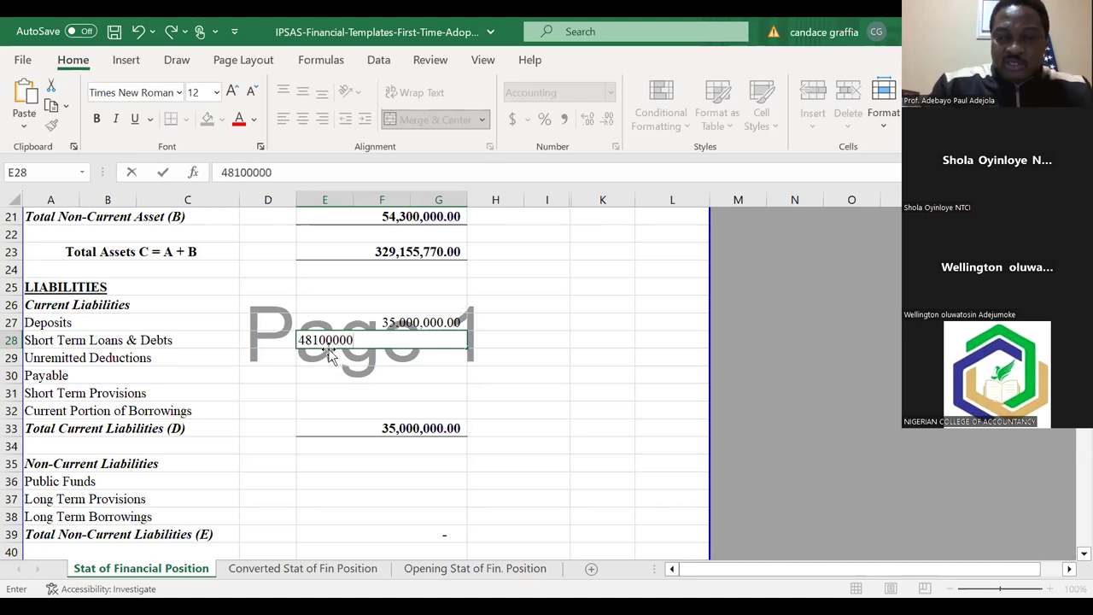
key("Return")
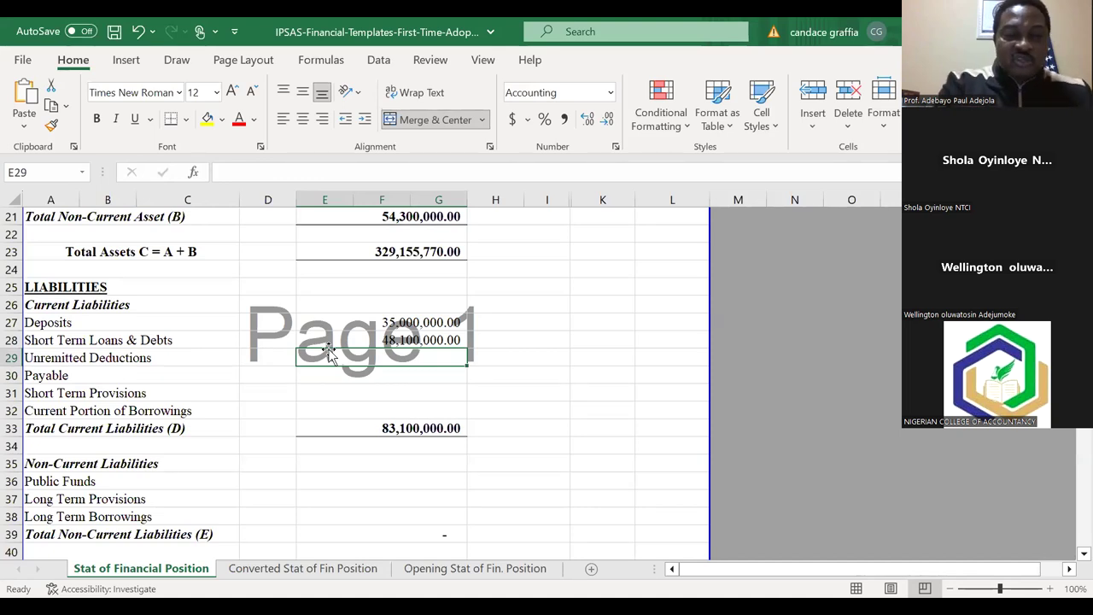
Step: Enter 13739470 as the Unremitted Deductions amount under Current Liabilities
type("13")
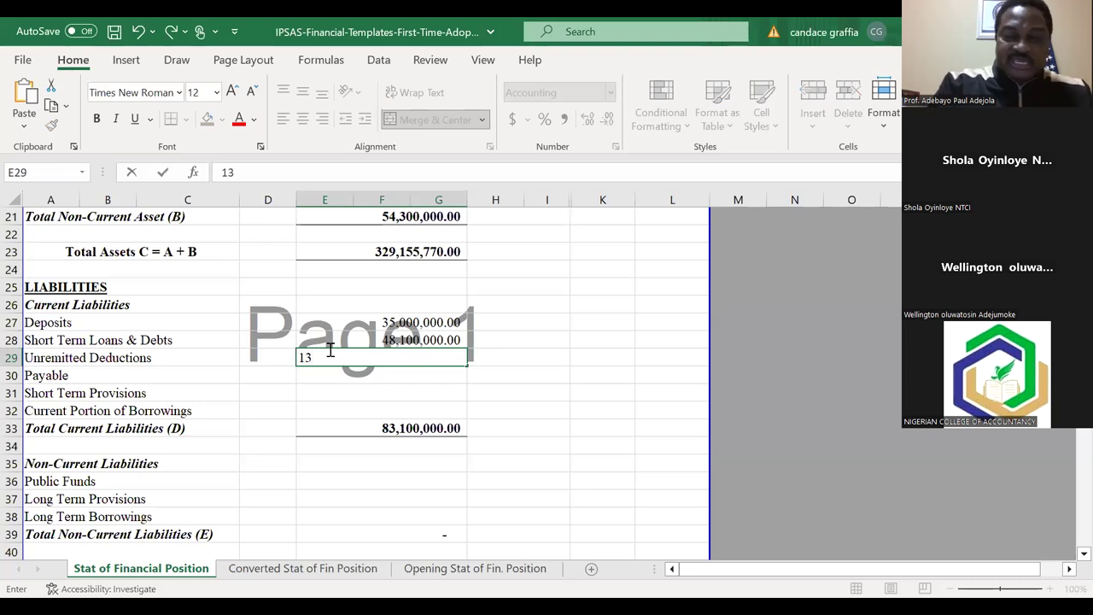
type("739470")
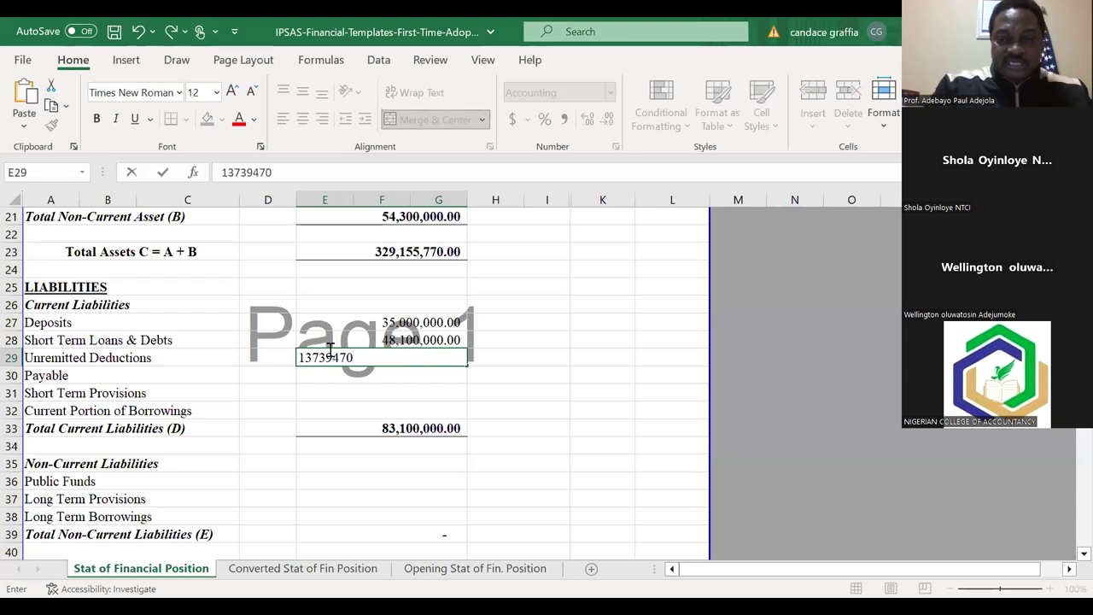
key("Return")
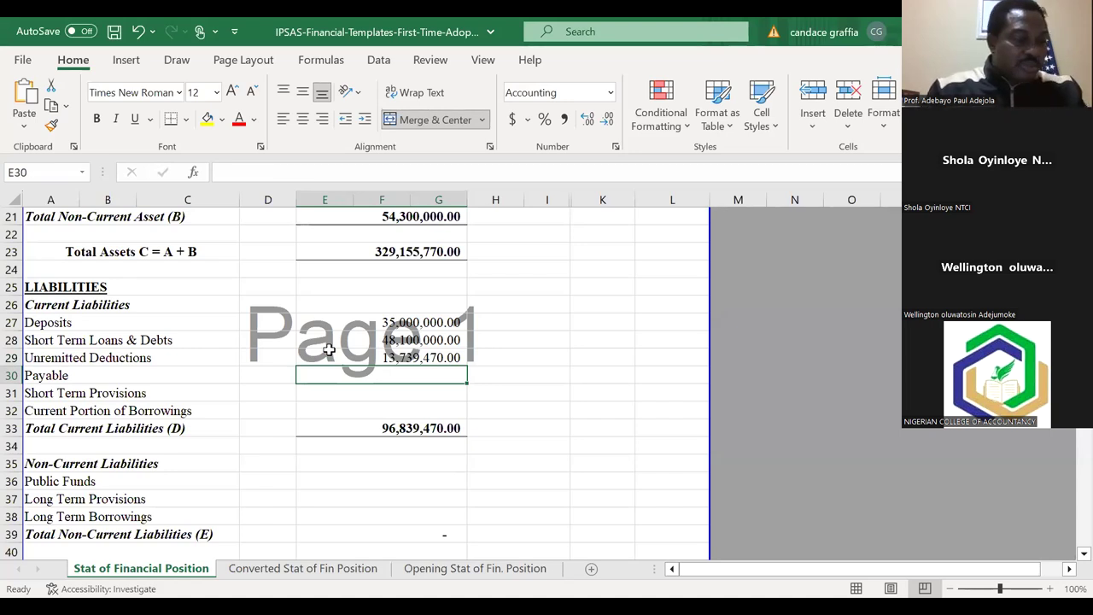
Step: Enter 15900000 as the Payable amount under Current Liabilities
type("15")
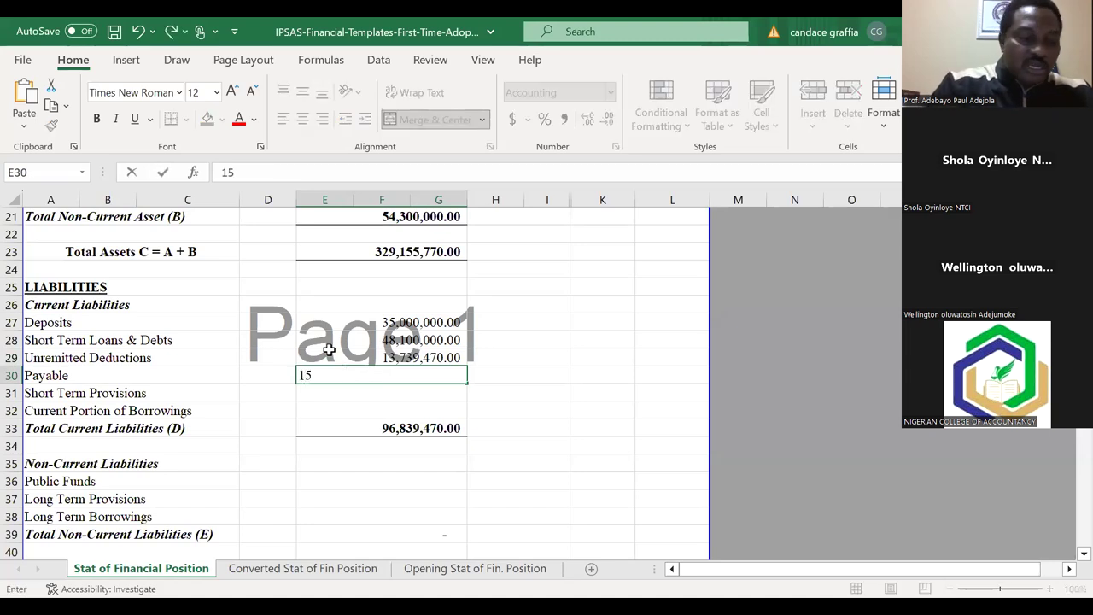
type("900000")
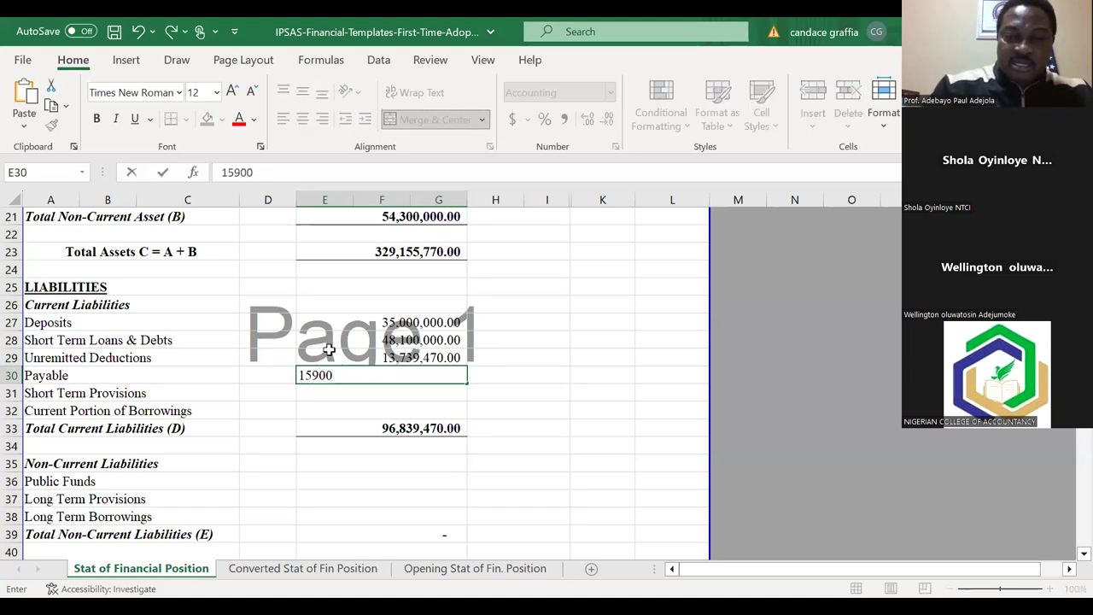
key("Return")
Step: Examine the rows from Short Term Provisions down through the Non-Current Liabilities, Total Liabilities and Net Asset rows
key("Down")
key("Down")
key("Down")
key("Down")
key("Down")
key("Down")
key("Down")
key("Down")
key("Down")
key("Down")
key("Down")
key("Down")
key("Down")
key("Down")
key("Up")
key("Up")
key("Up")
key("Up")
key("Up")
key("Up")
key("Up")
key("Up")
Step: Enter 88342200 as the Public Funds amount under Non-Current Liabilities
key("Up")
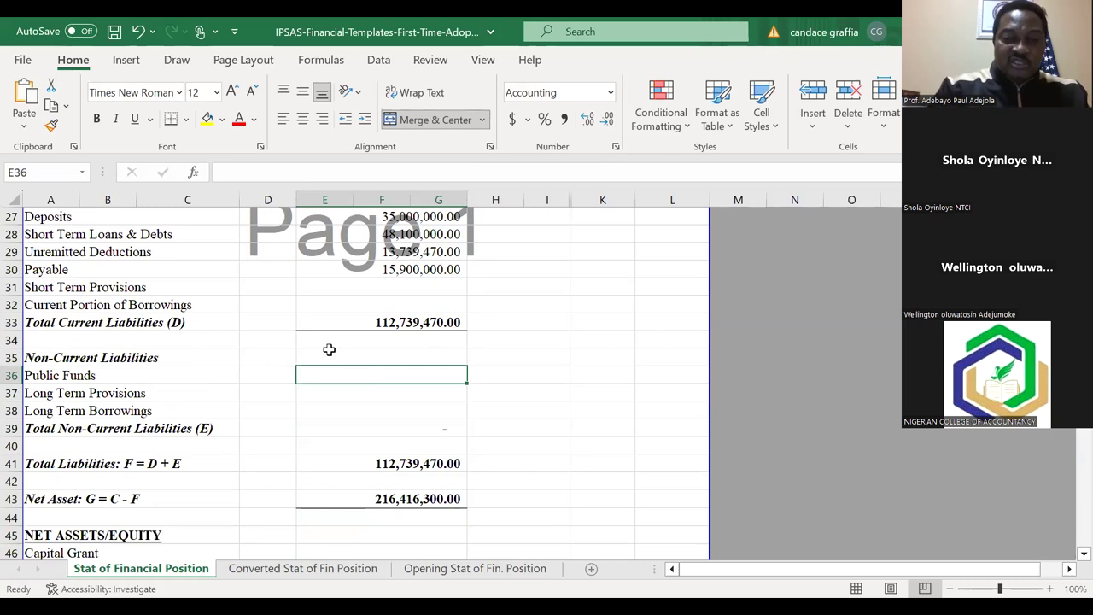
type("883")
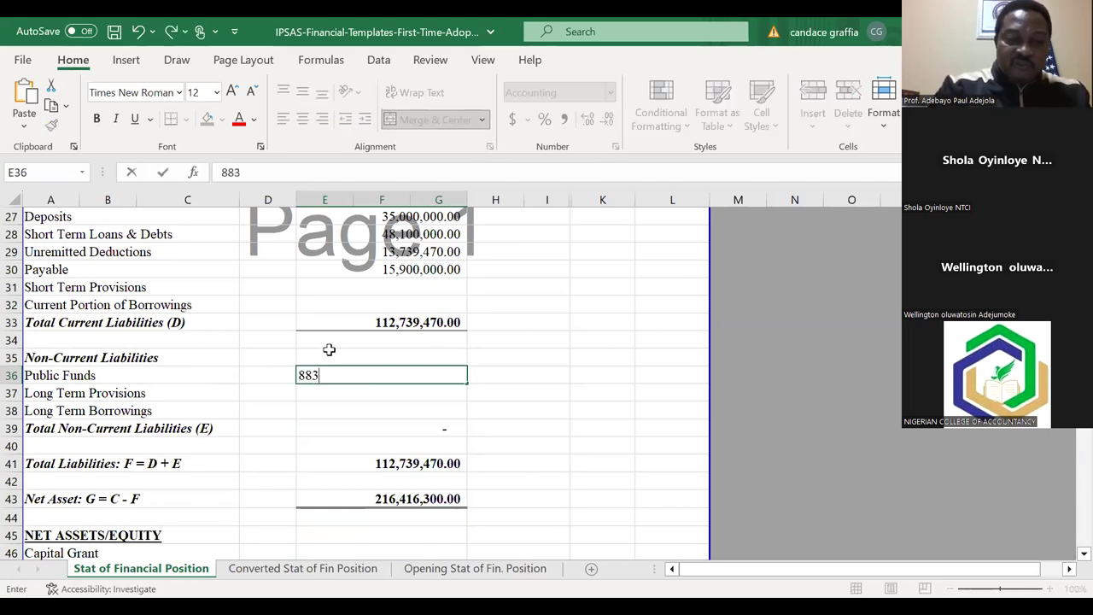
type("42200")
key("Return")
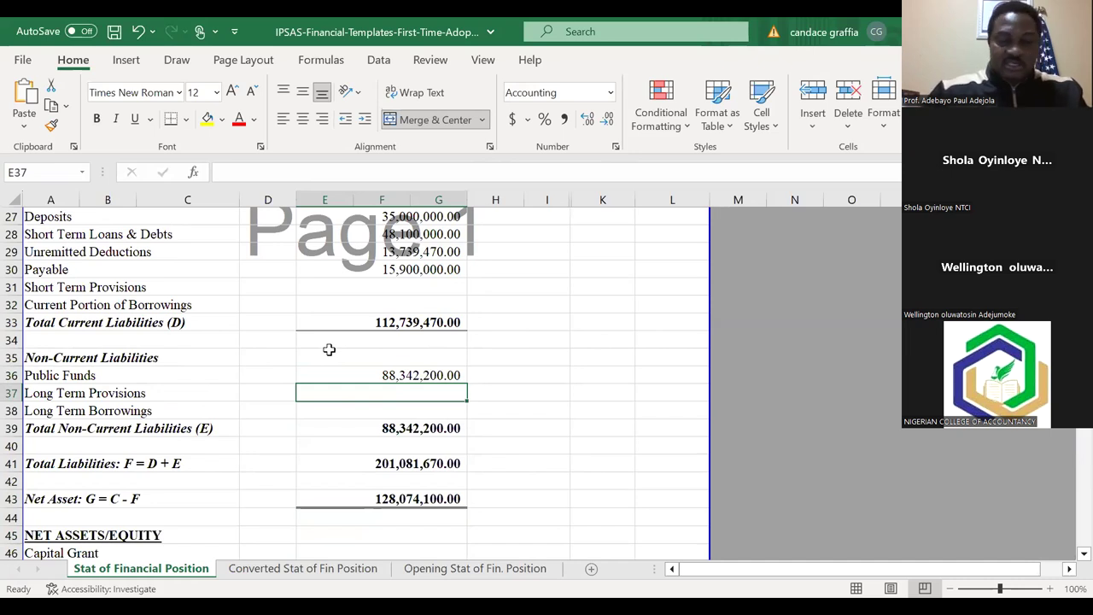
Step: Enter 71615100 as the Long Term Borrowings amount under Non-Current Liabilities, leaving Long Term Provisions blank
key("Down")
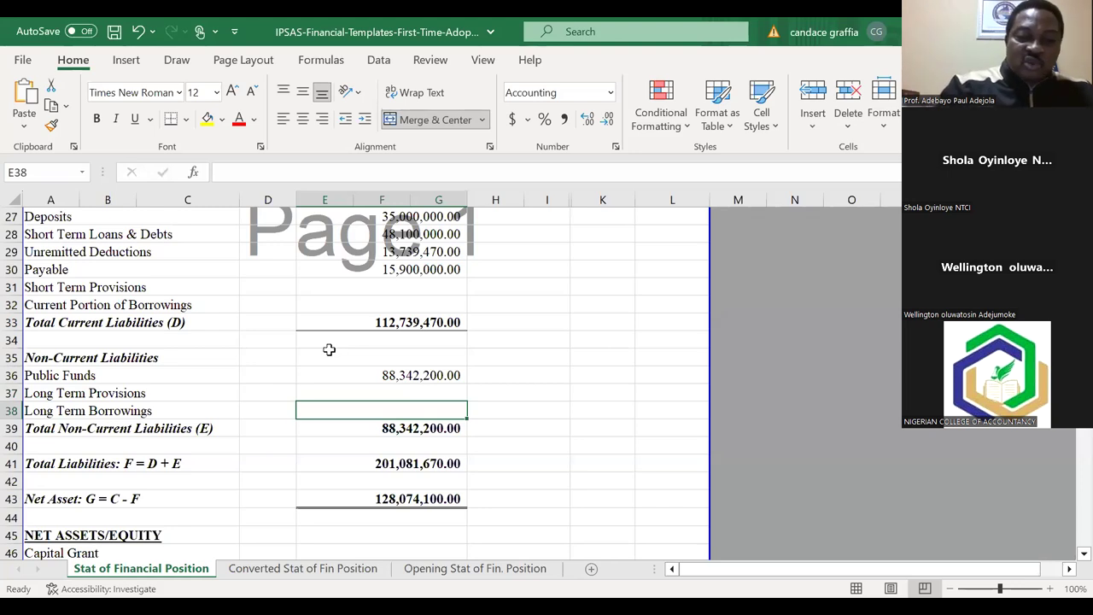
type("7161")
type("5")
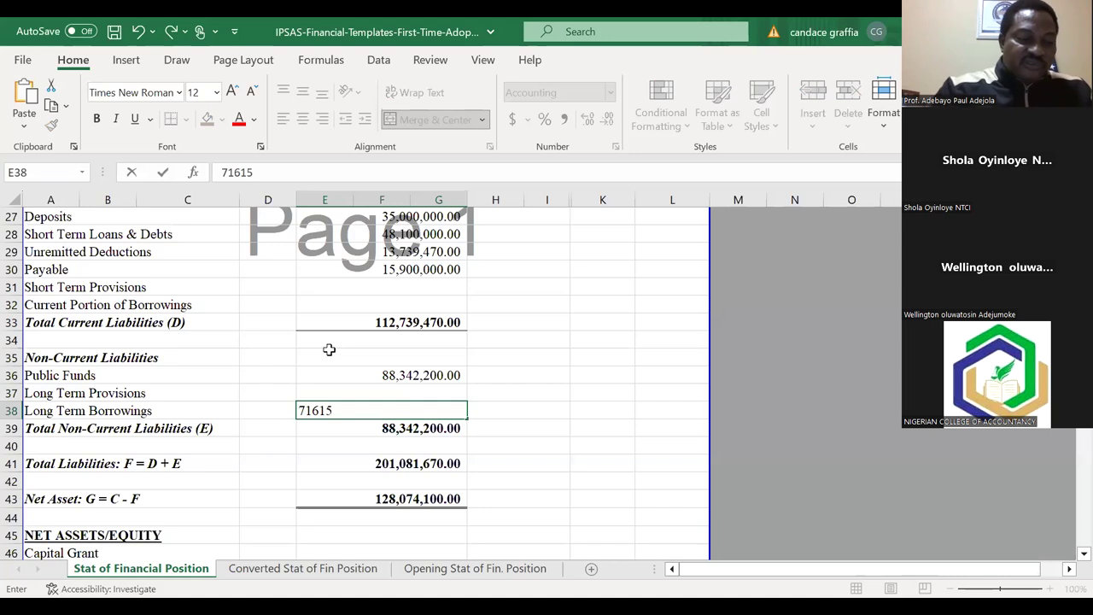
type("100")
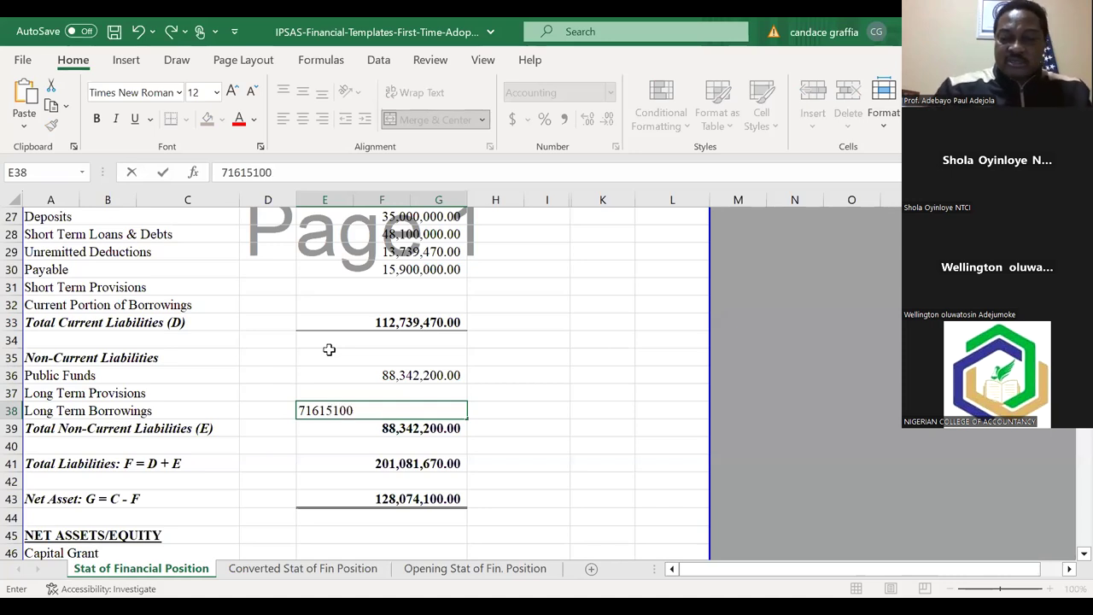
key("Return")
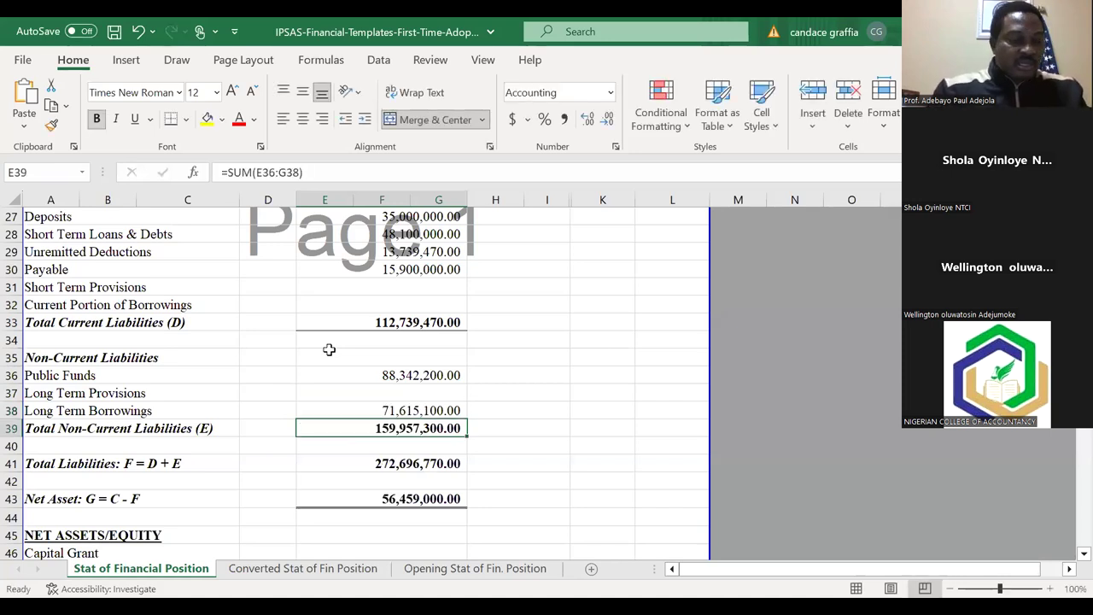
Step: Check the Total Non-Current Liabilities (E) amount and its formula
key("Down")
key("Up")
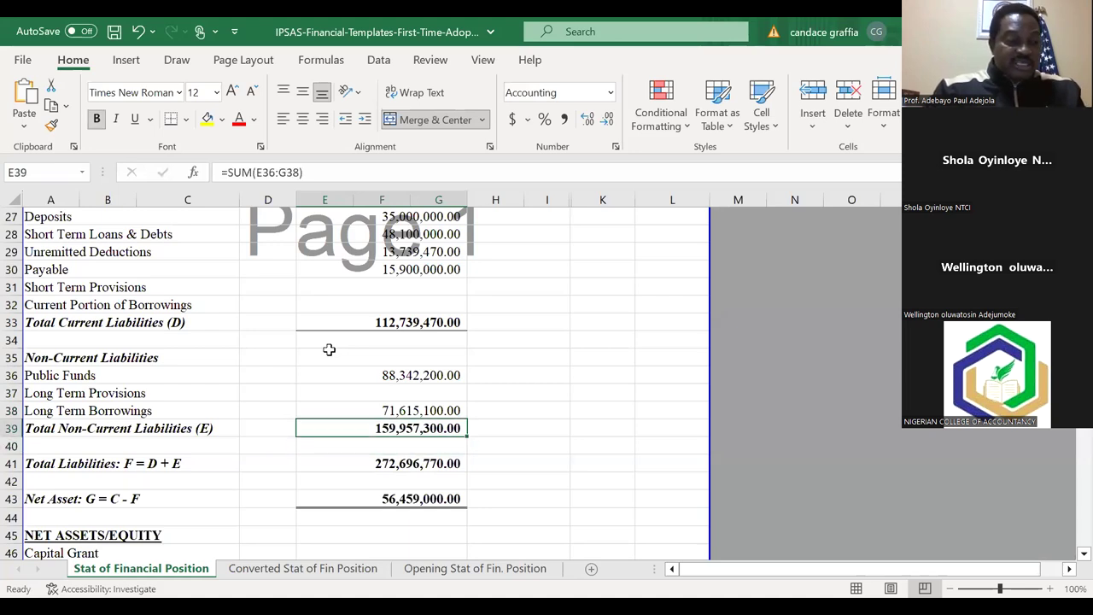
key("Down")
key("Up")
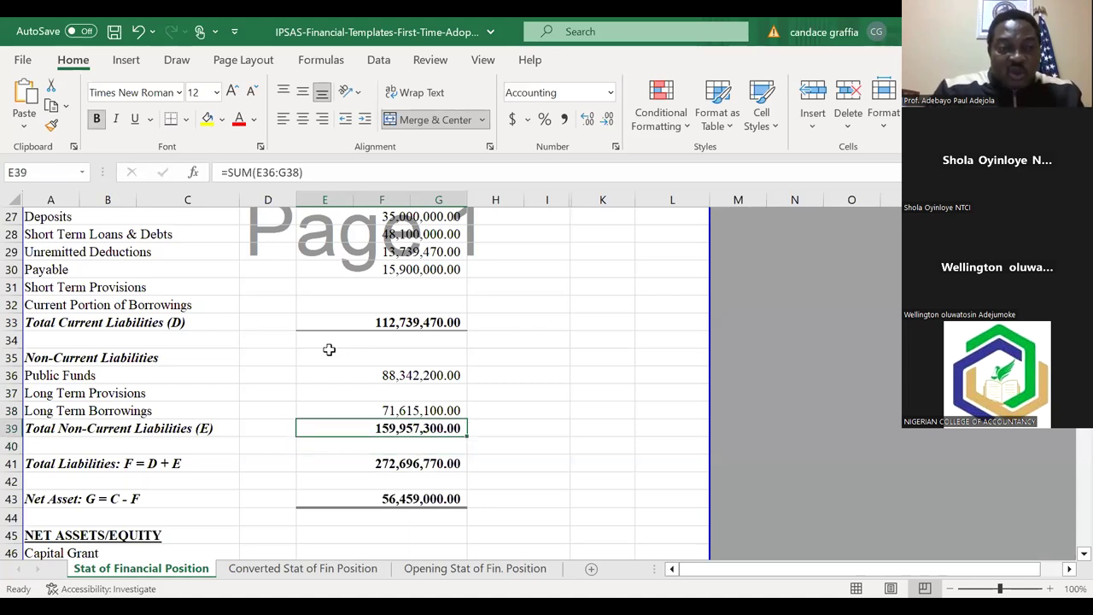
key("Down")
key("Up")
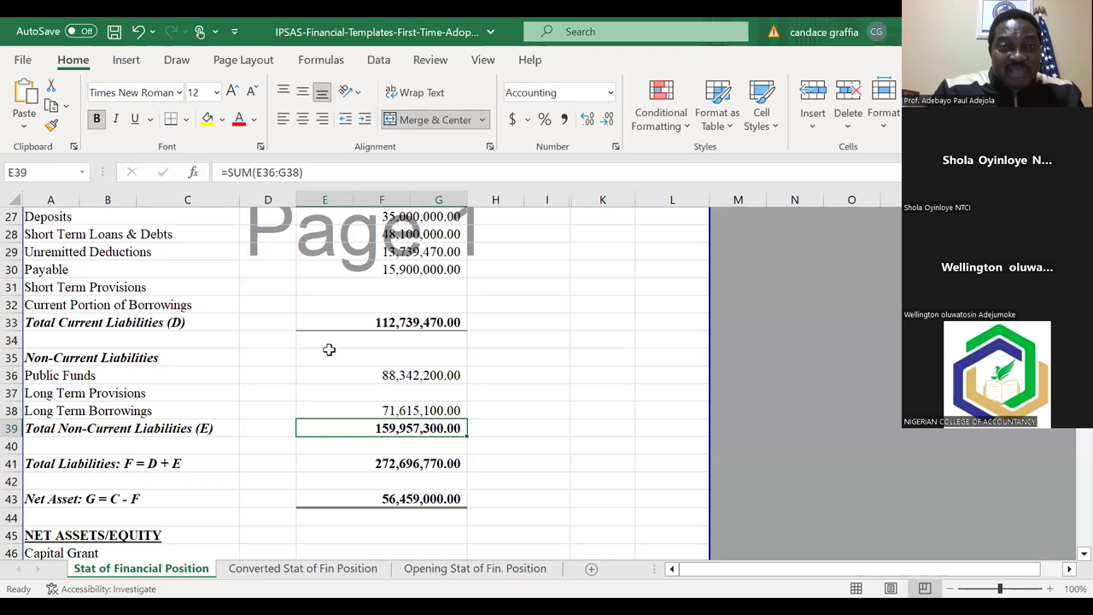
key("Down")
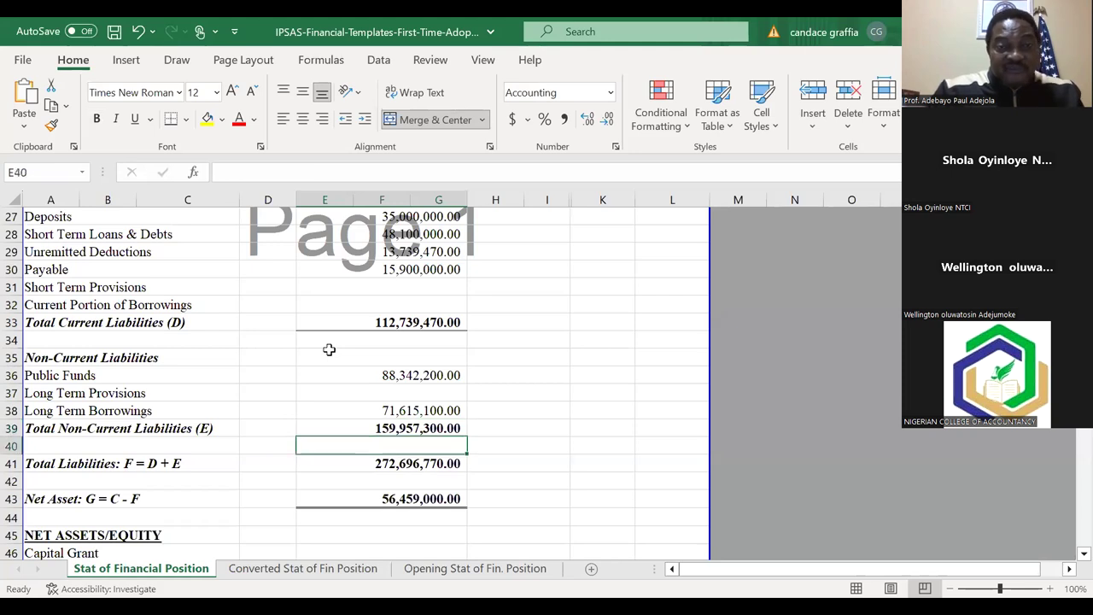
Step: Look over the rows down to the Net Assets/Equity section and check the Total Liabilities F = D + E formula
key("Down")
key("Down")
key("Down")
key("Down")
key("Down")
key("Down")
key("Down")
key("Down")
key("Up")
key("Up")
key("Up")
key("Up")
key("Up")
key("Up")
key("Up")
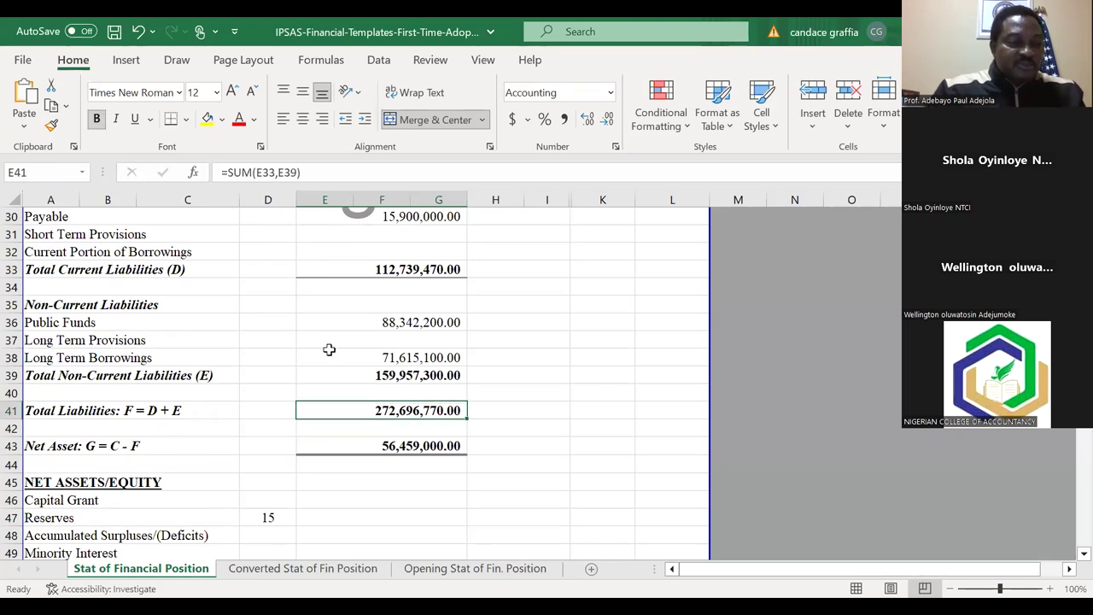
Step: Check the Net Asset G = C - F amount and its formula
key("Down")
key("Down")
key("Down")
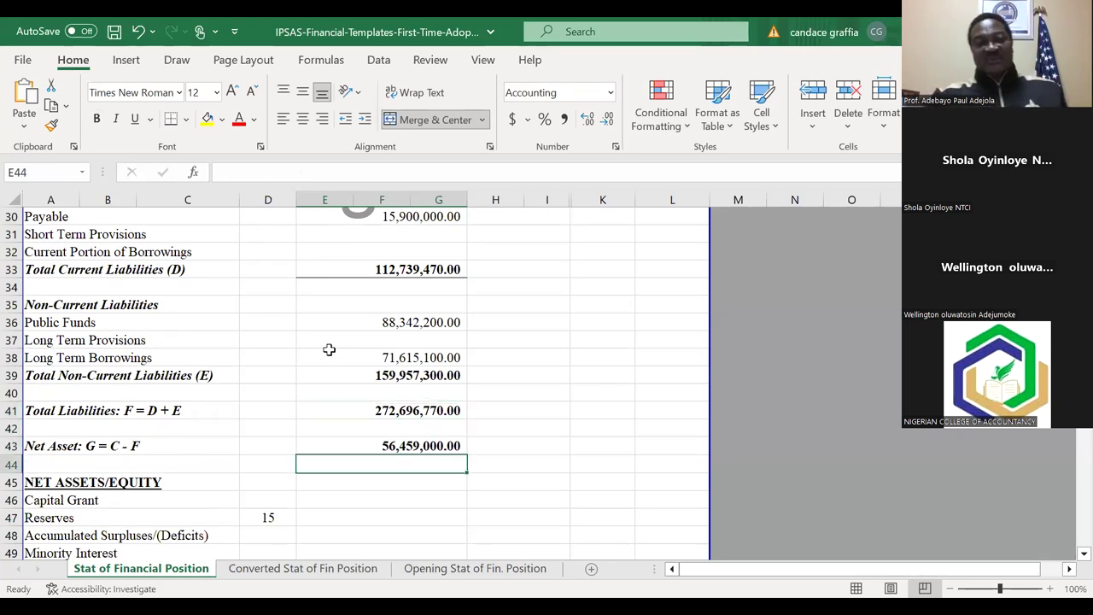
key("Up")
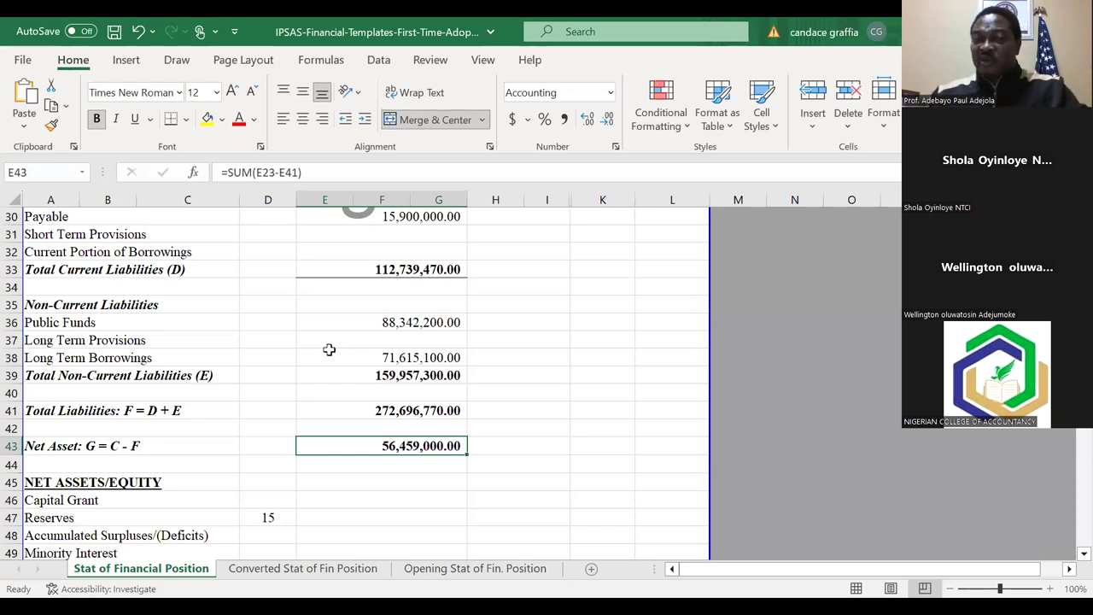
key("Down")
key("Up")
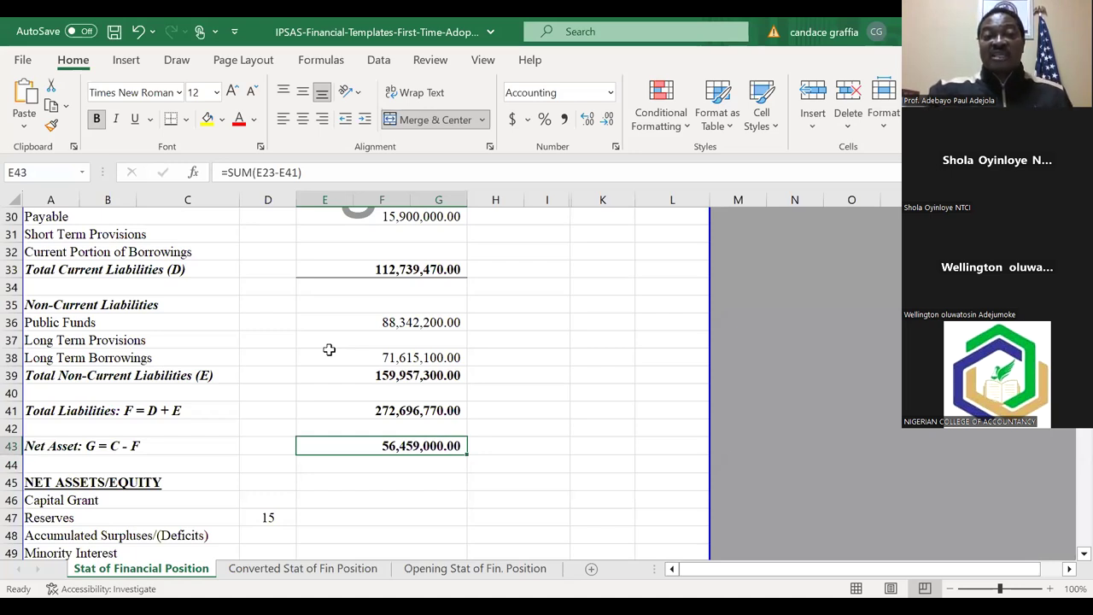
key("Down")
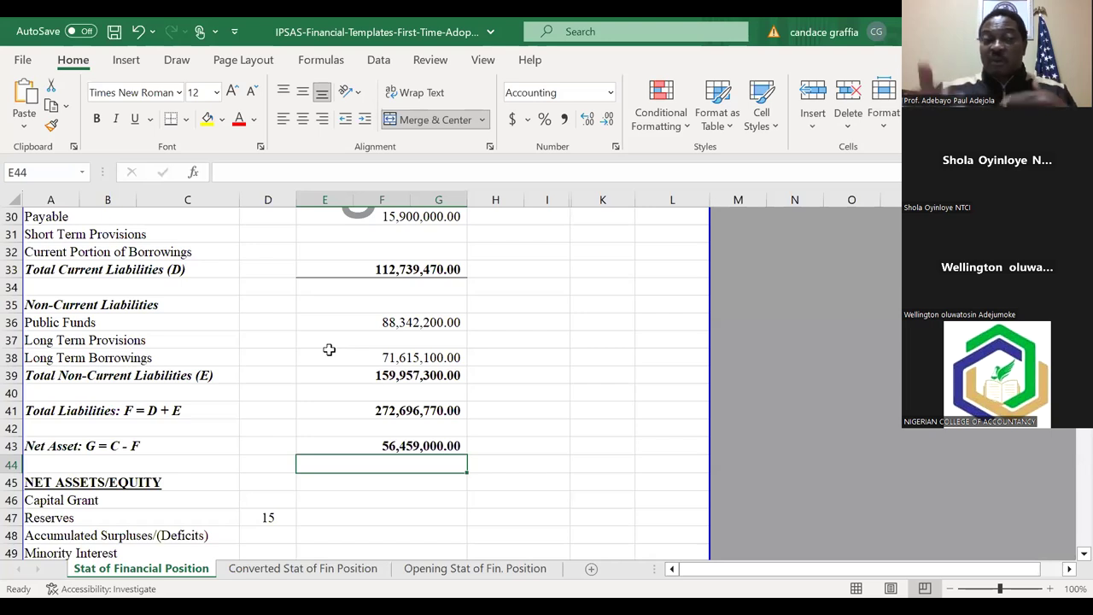
Step: Examine the Net Assets/Equity line items, including Capital Grant, Reserves, Accumulated Surpluses/(Deficits) and Minority Interest
key("Down")
key("Left")
key("Left")
key("Down")
key("Down")
key("Down")
key("Down")
key("Up")
key("Up")
key("Up")
key("Down")
key("Up")
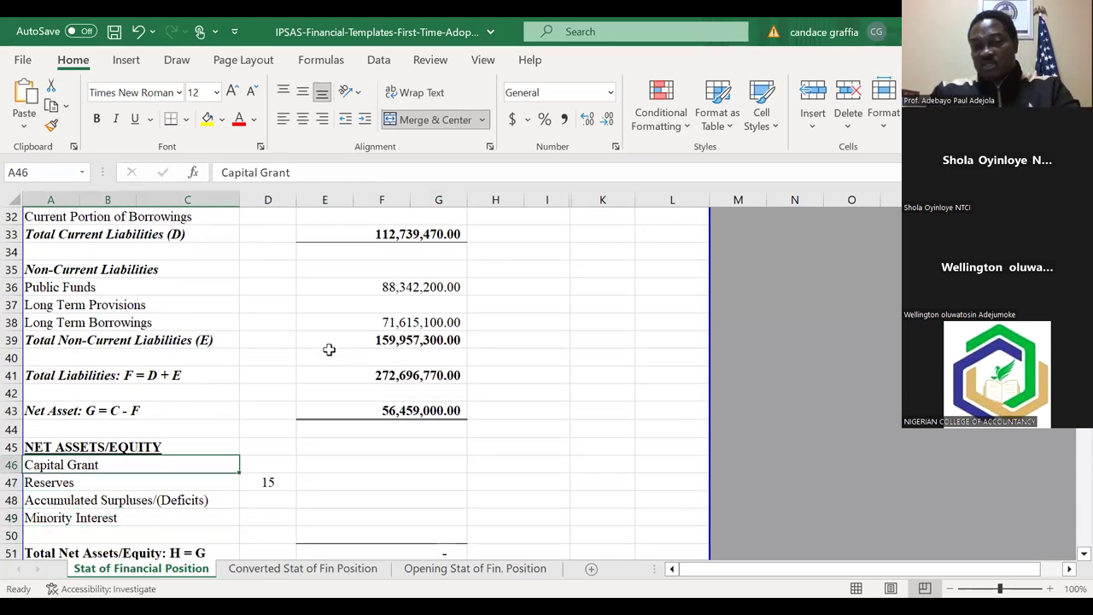
Step: Look over the Reserves line, its note reference and the amount cells around Net Asset and Total Net Assets/Equity
key("Down")
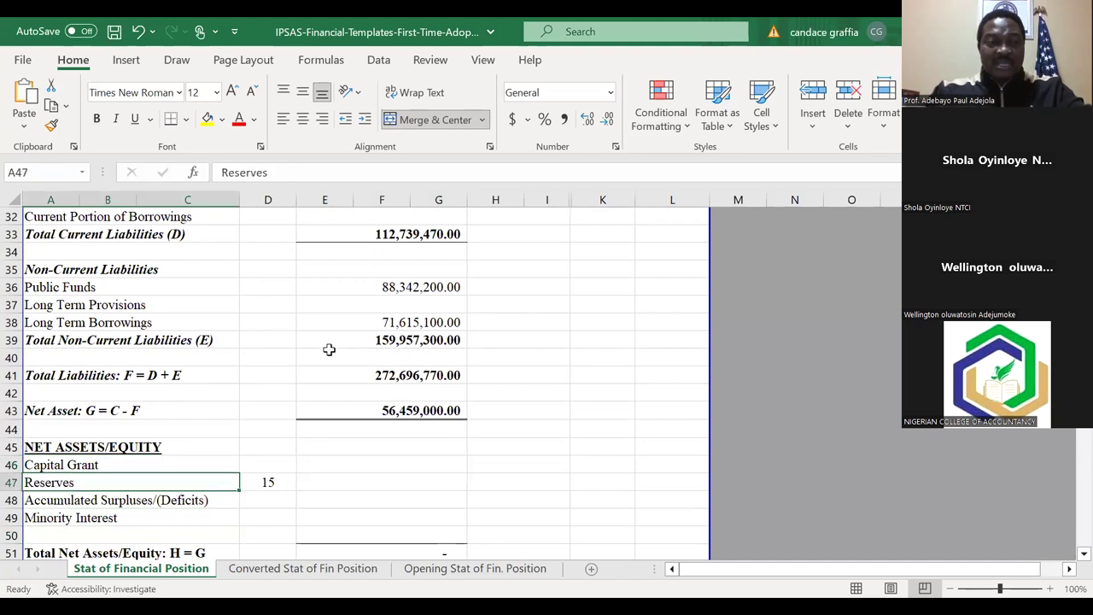
key("Down")
key("Up")
key("Right")
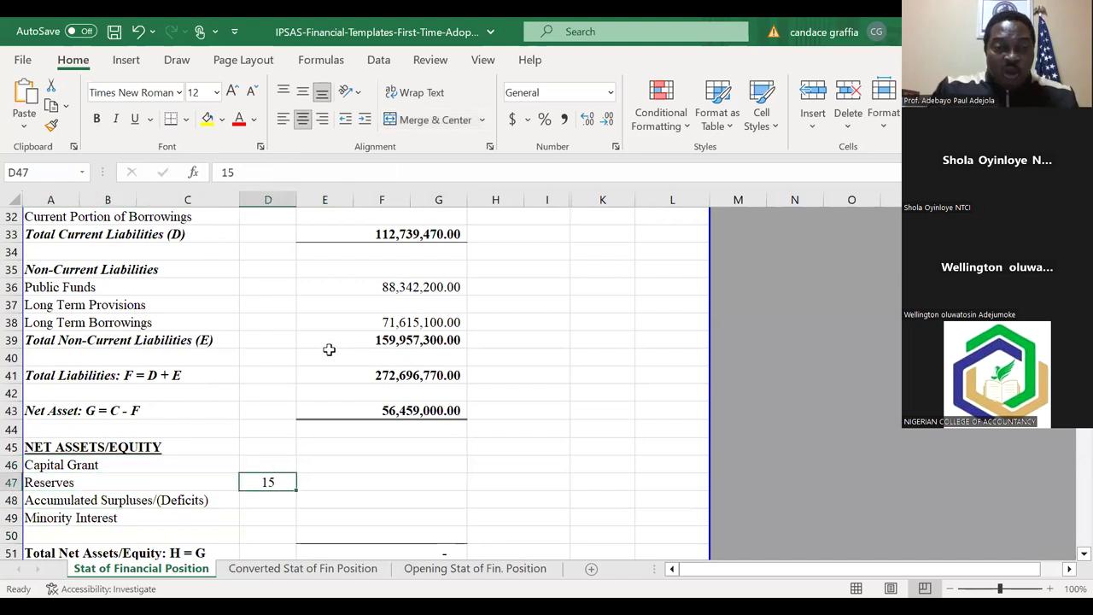
key("Right")
key("Down")
key("Down")
key("Down")
key("Down")
key("Down")
key("Up")
key("Up")
key("Up")
key("Up")
key("Up")
key("Up")
key("Up")
key("Up")
key("Up")
key("Up")
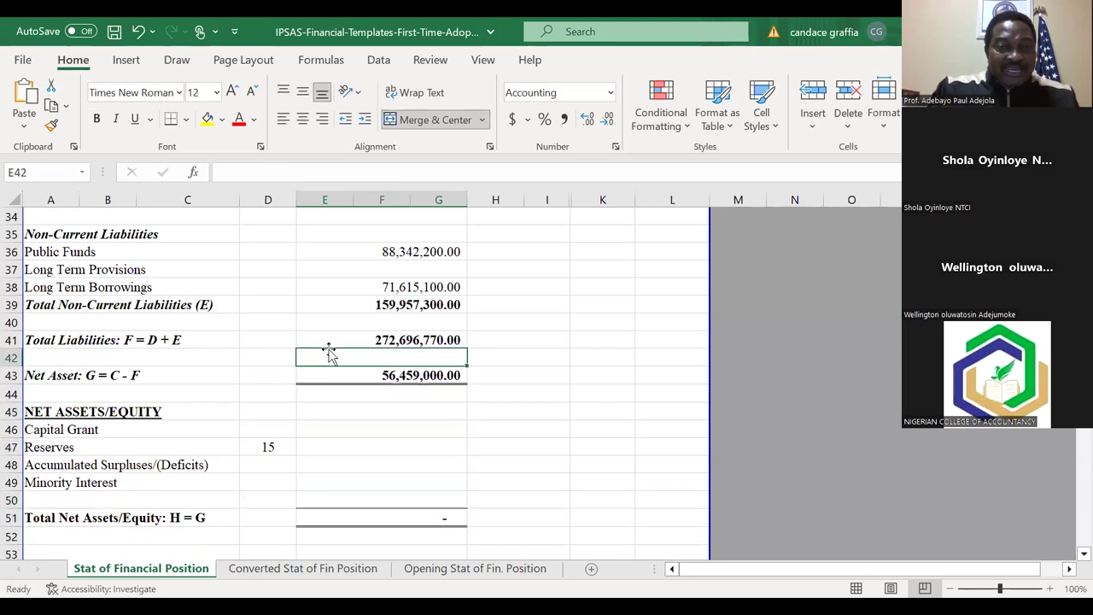
Step: Check the Net Asset G = C - F formula and the Total Net Assets/Equity H = G formula
key("Down")
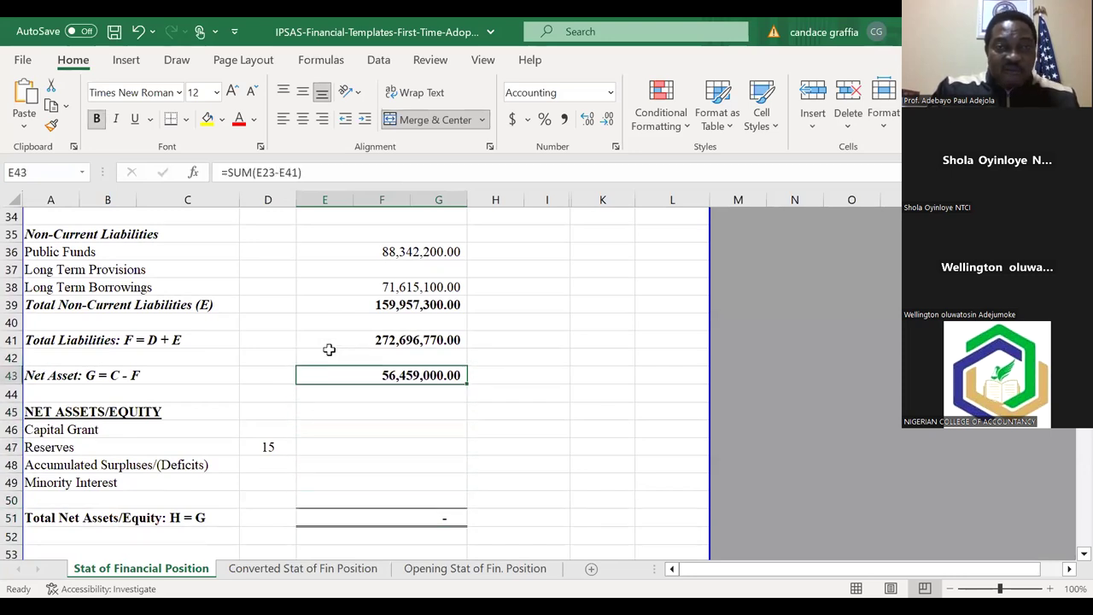
key("Down")
key("Down")
key("Down")
key("Down")
key("Down")
key("Down")
key("Down")
key("Down")
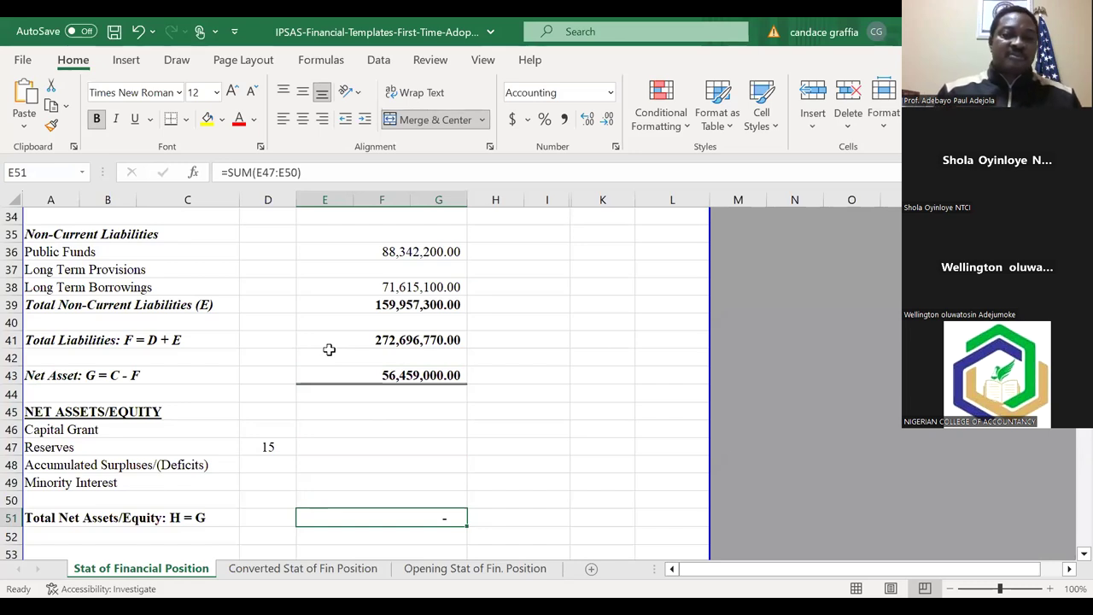
Step: Add a bold RESERVES account heading in cell E57, below the statement
key("Down")
key("Down")
key("Down")
key("Down")
key("Down")
key("Down")
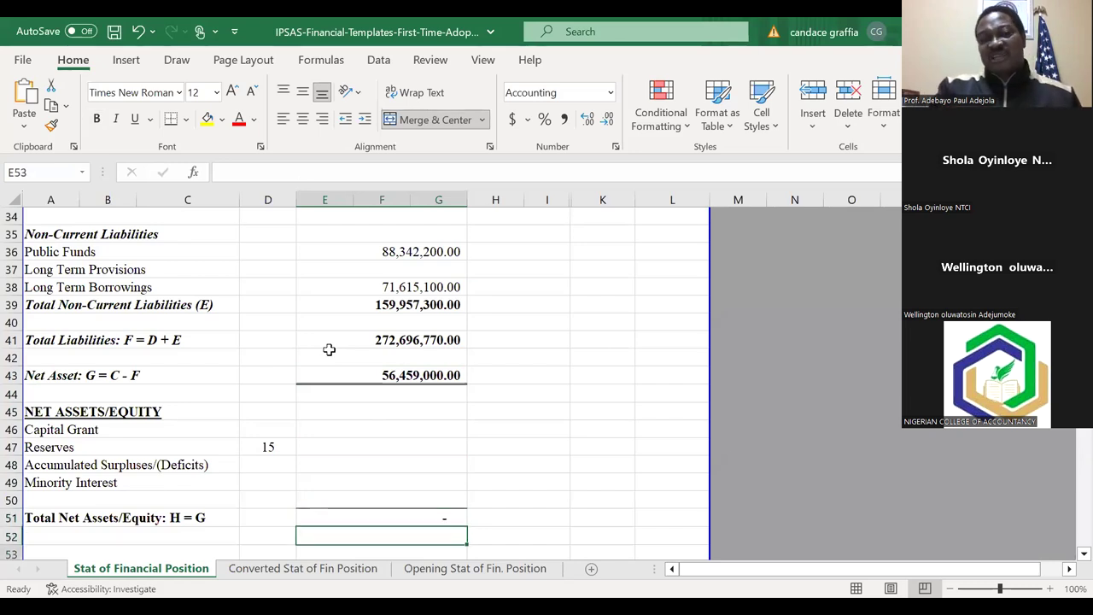
key("Down")
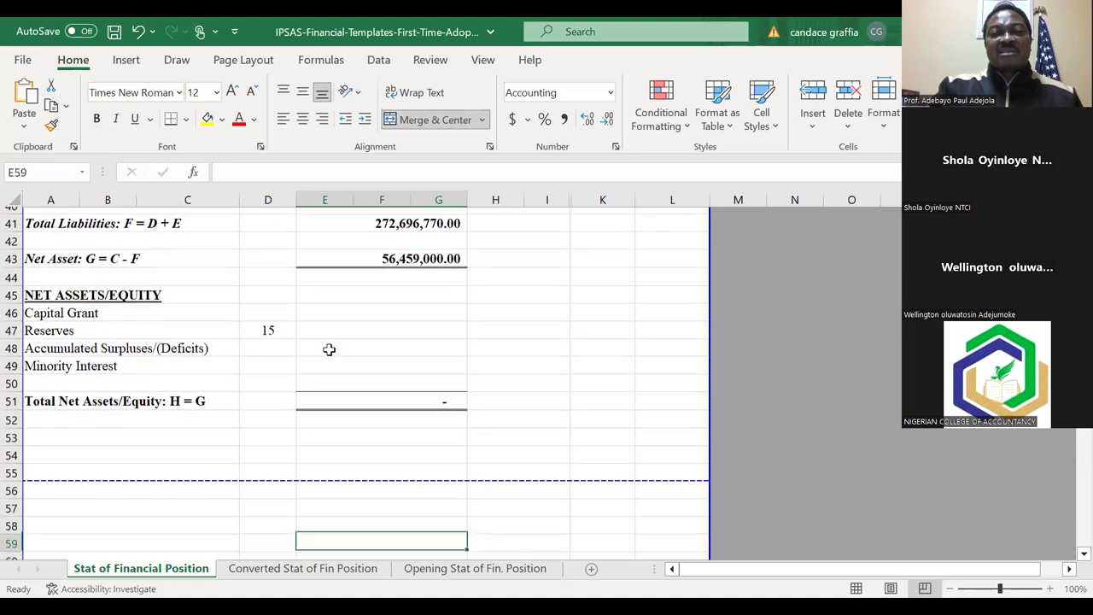
key("Up")
key("Down")
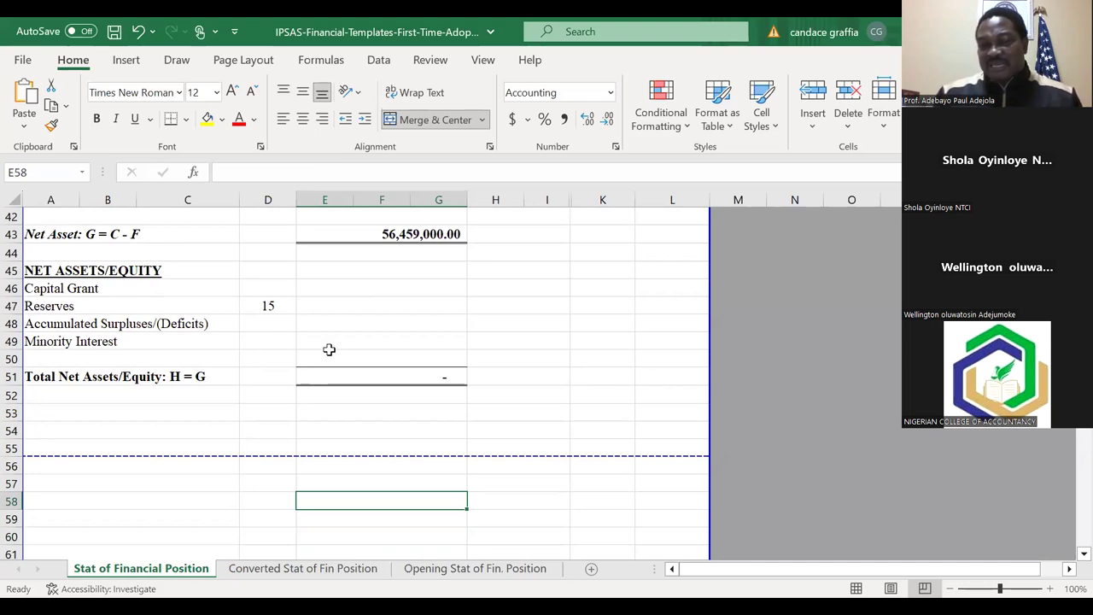
key("Down")
key("Down")
key("Down")
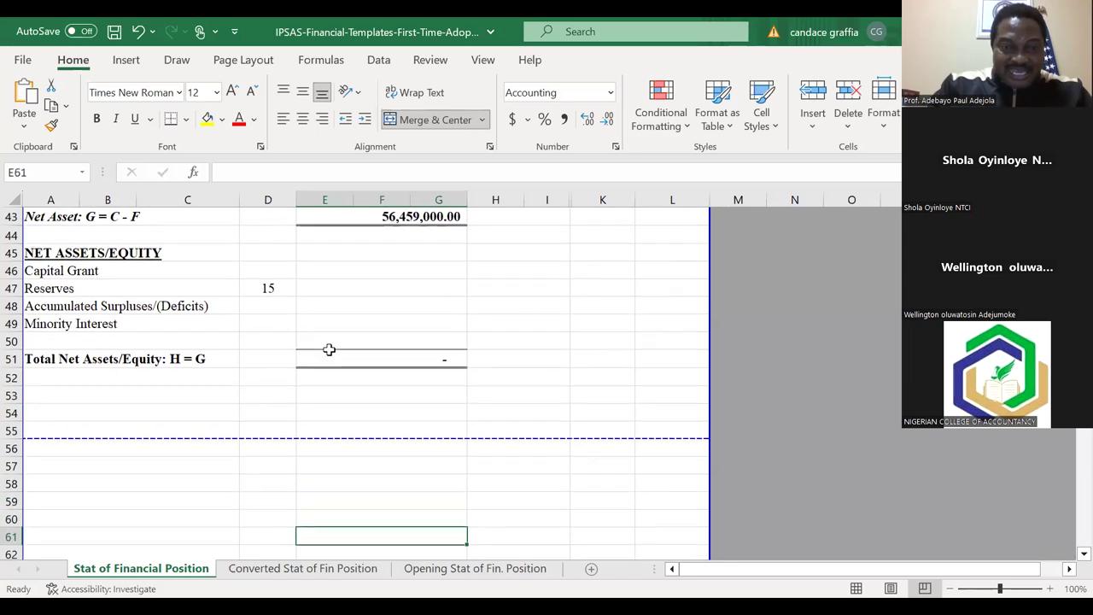
key("Up")
key("Up")
key("Up")
key("Up")
type("re")
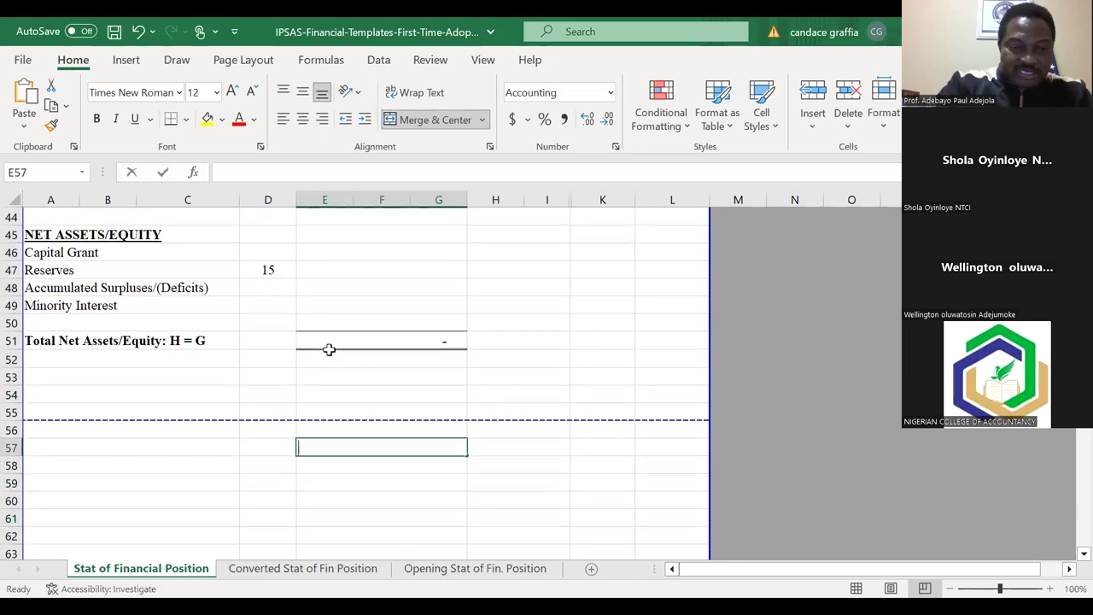
key("BackSpace")
key("BackSpace")
type("T")
key("BackSpace")
type("RES")
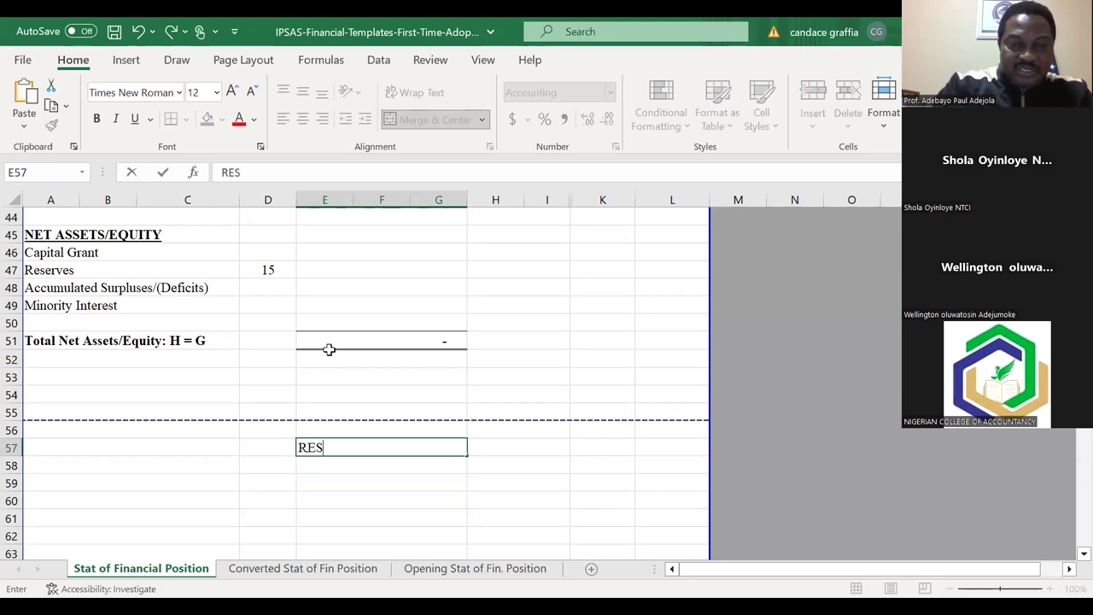
type("ERVES")
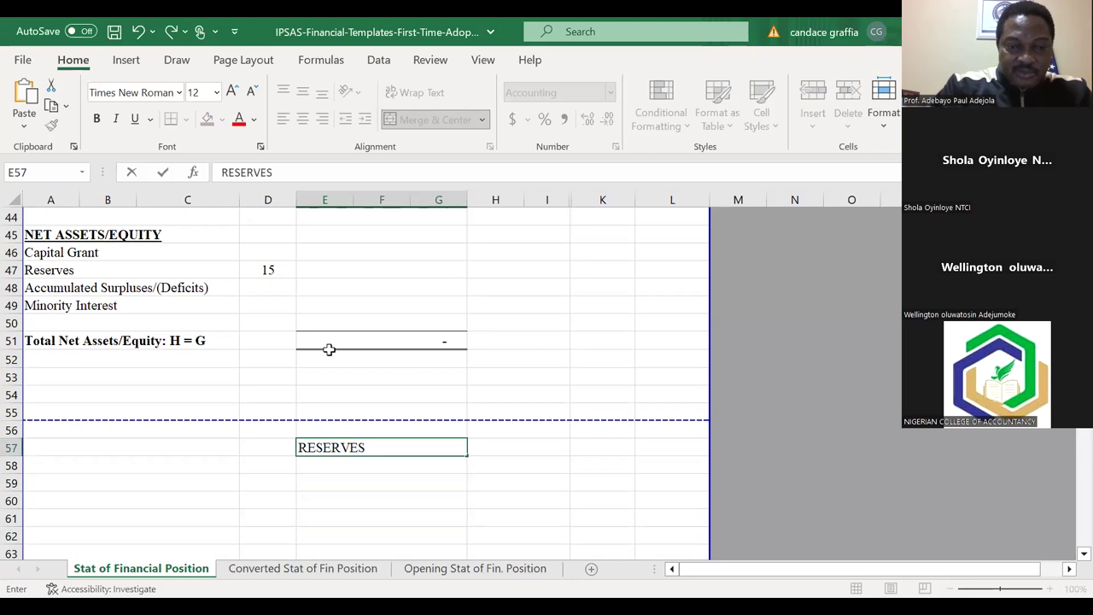
key("Return")
key("Up")
key("ctrl+b")
key("Down")
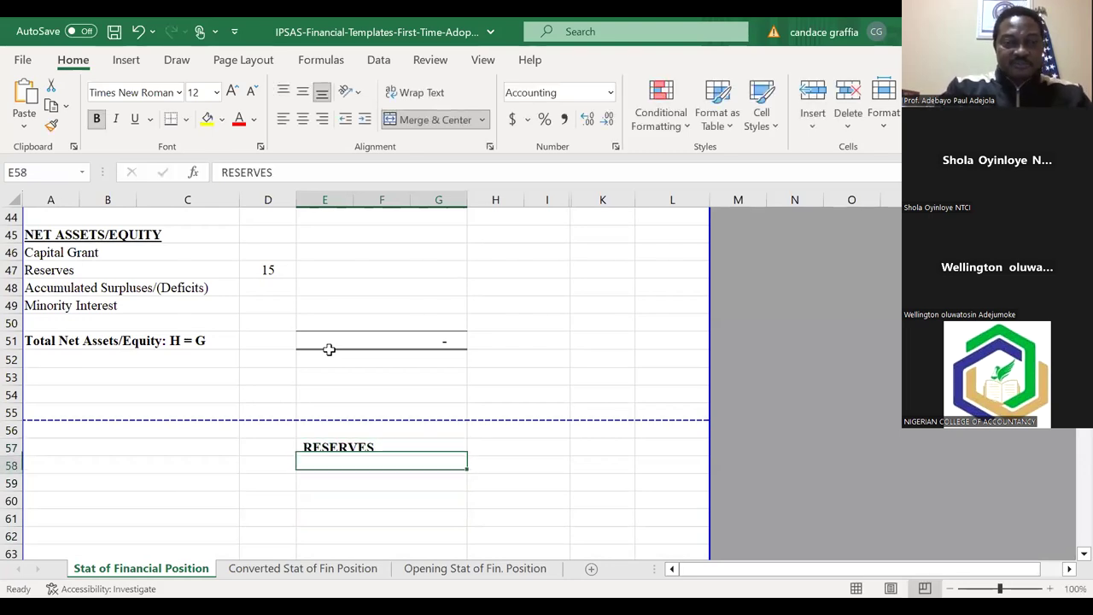
Step: Label the two sides of the RESERVES account, DR in A57 and CR in H57
key("Left")
key("Left")
key("Up")
type("DR")
key("Right")
key("Right")
key("Right")
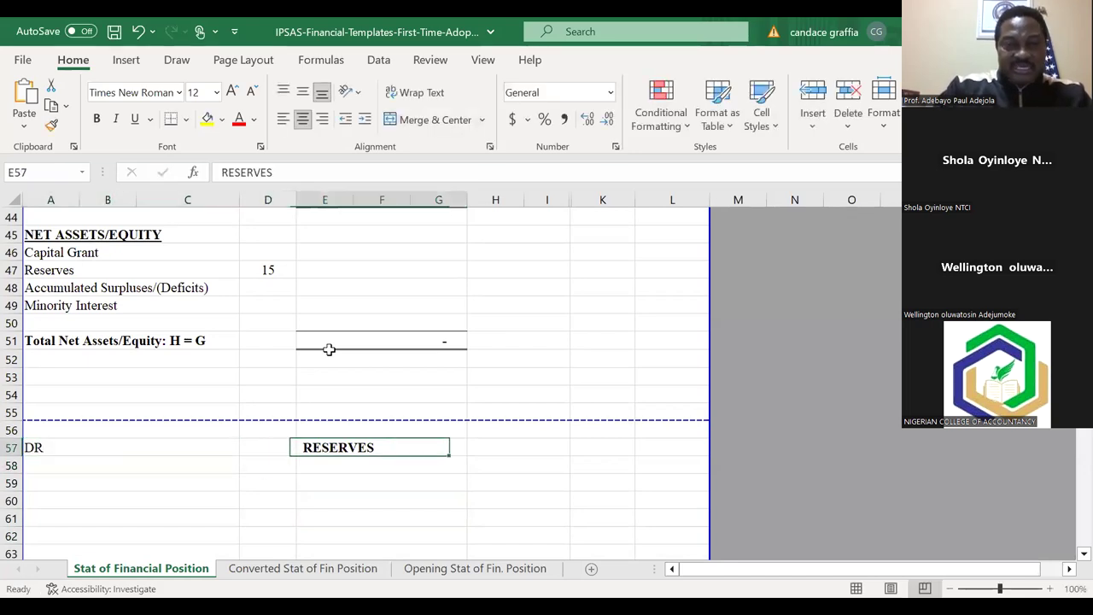
type("CR")
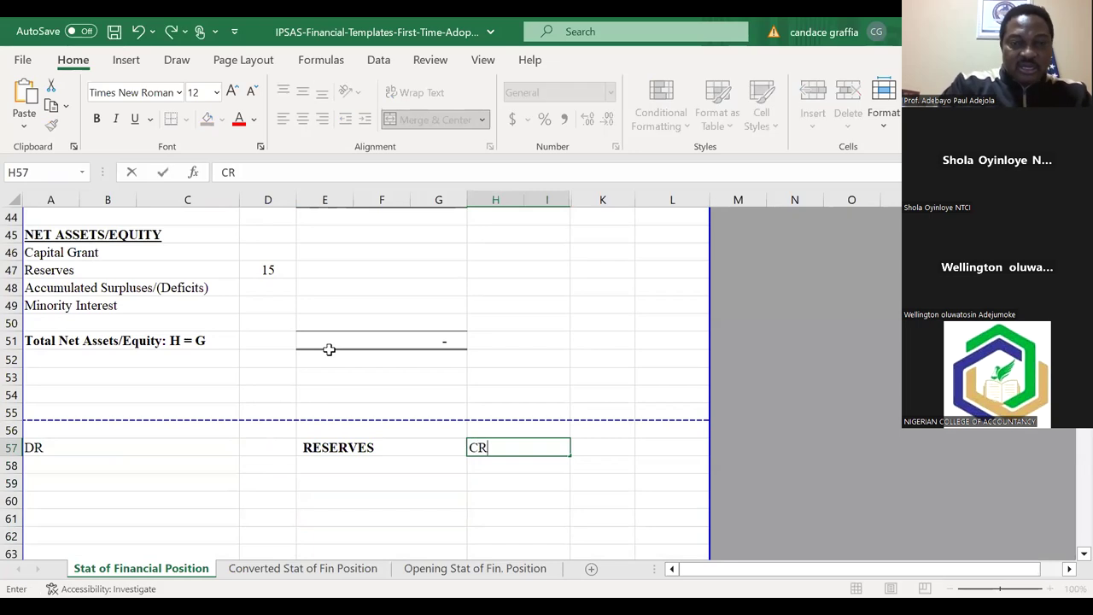
key("Return")
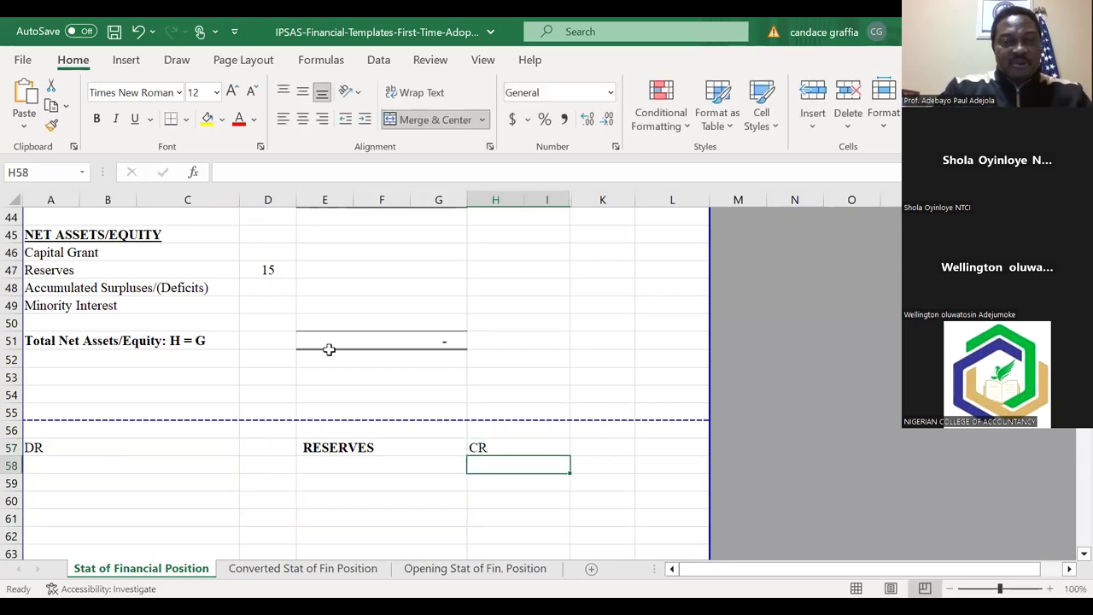
key("Left")
key("Left")
key("Left")
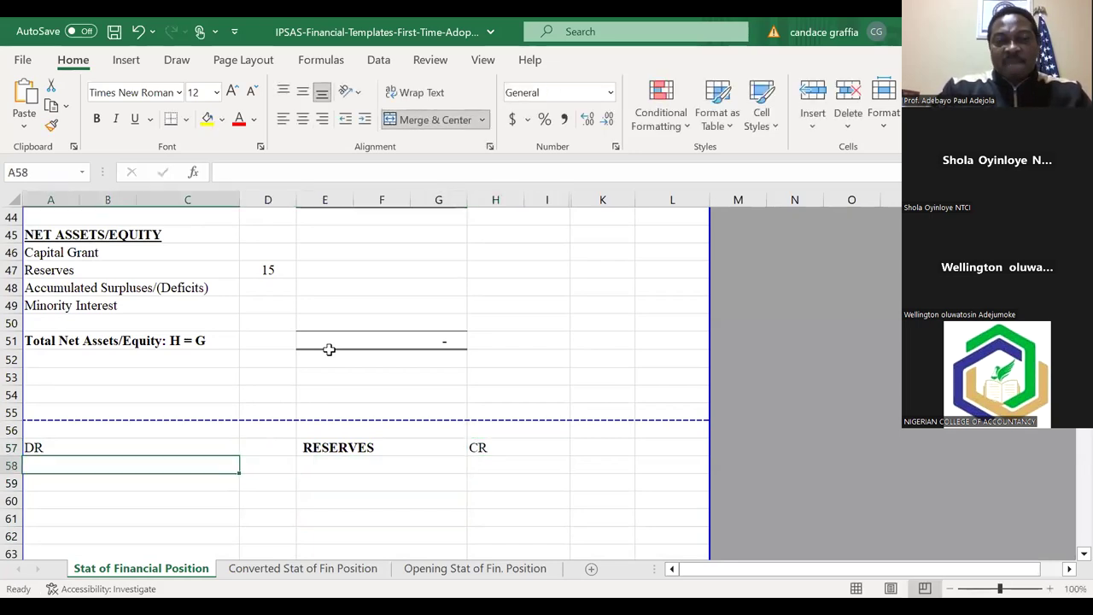
key("Right")
key("Up")
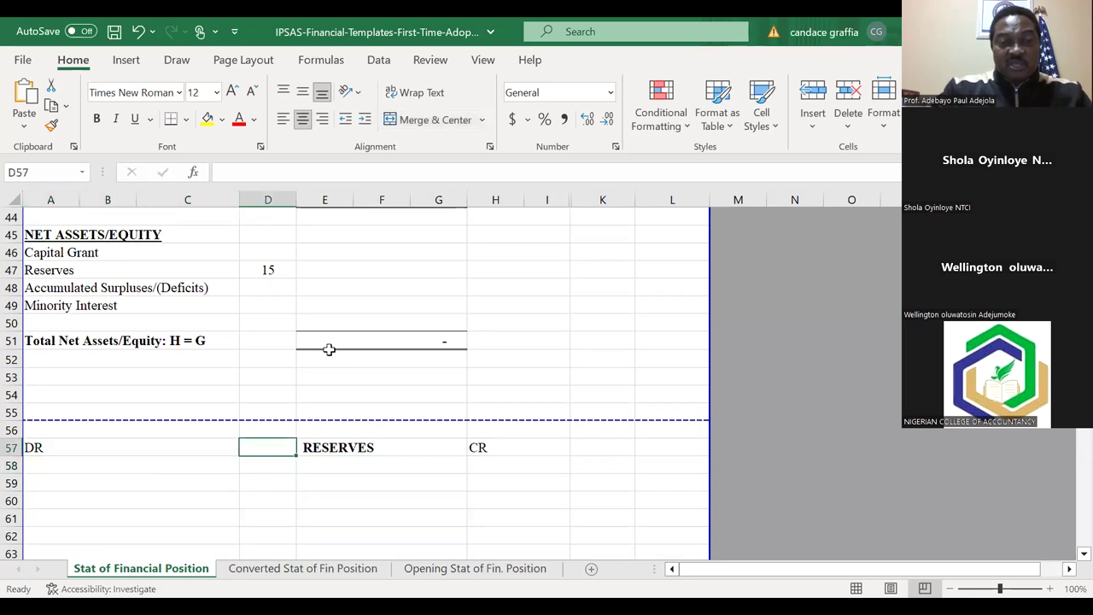
key("Down")
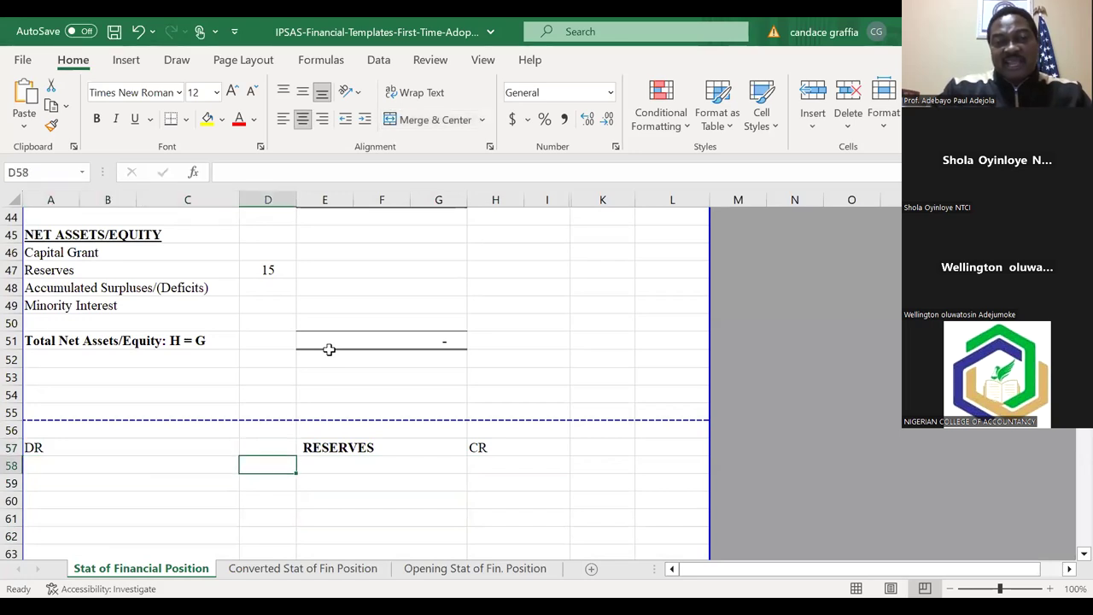
key("Down")
key("Up")
key("Left")
key("Right")
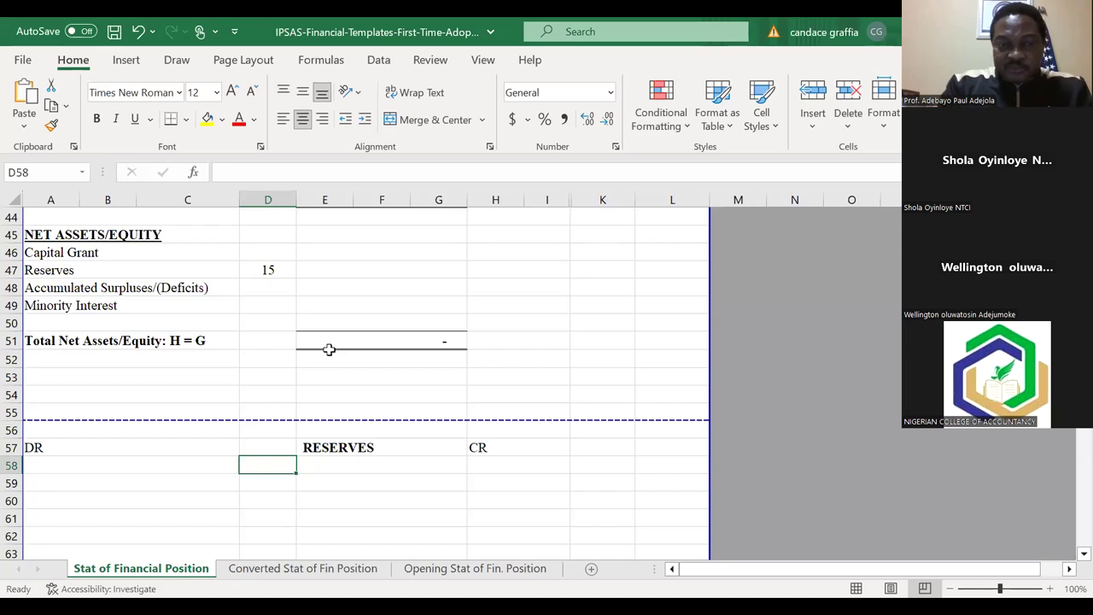
Step: Record CRF in E58 of the RESERVES account with a credit amount of 34500000 in H58
key("Right")
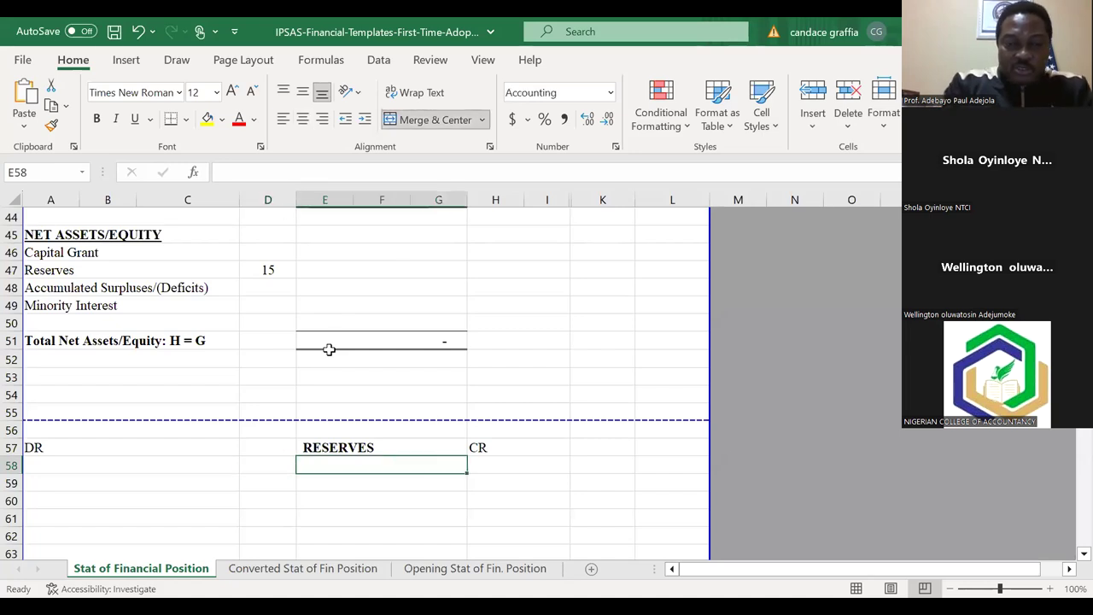
type("CRF")
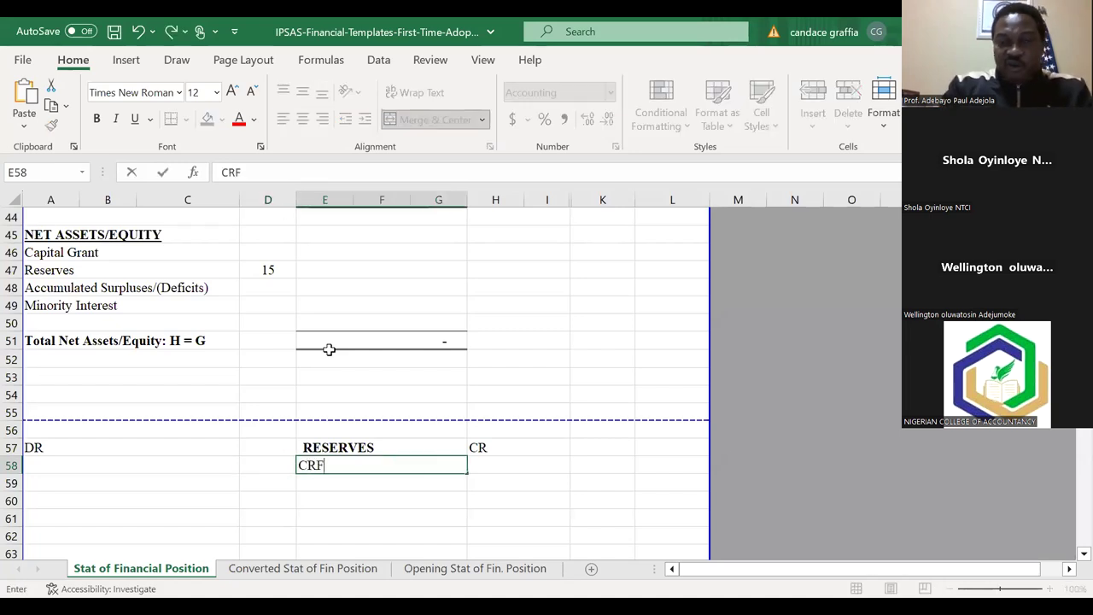
key("Right")
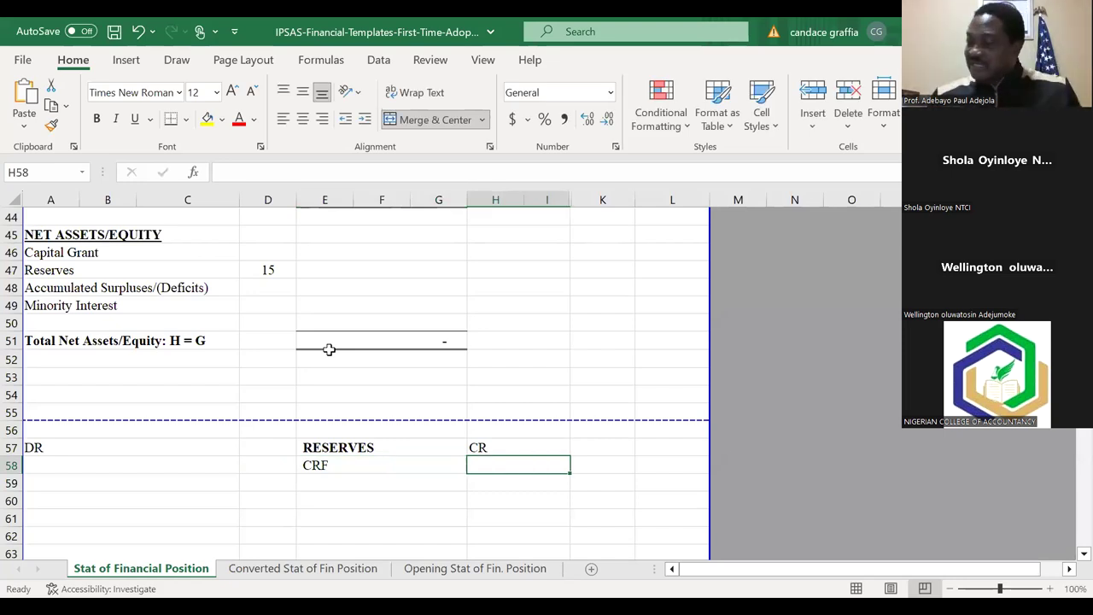
type("4")
key("BackSpace")
type("3")
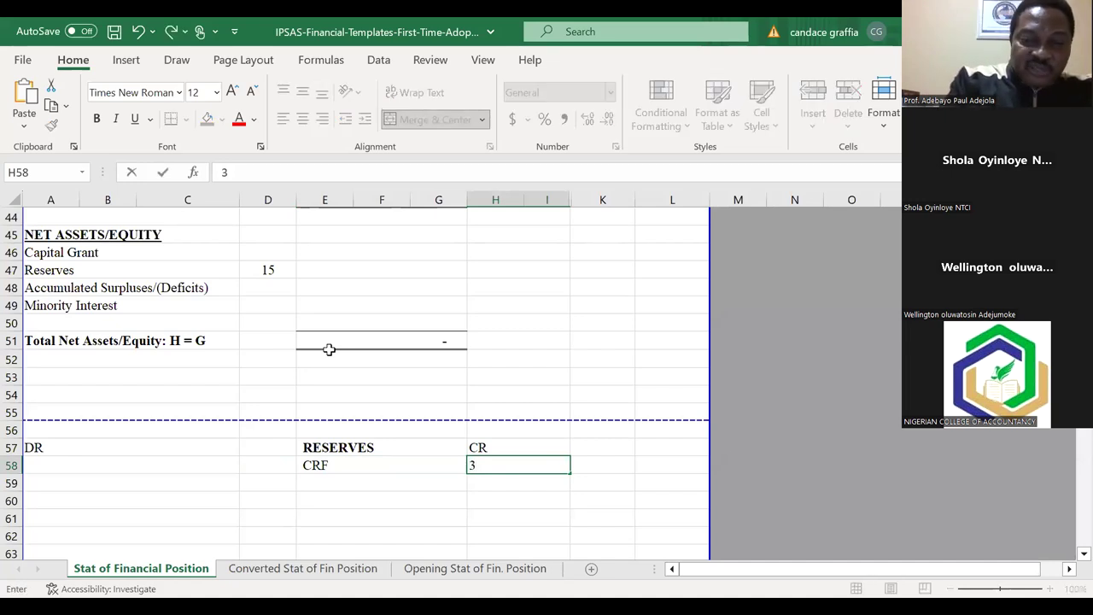
type("4500000")
key("Return")
key("Up")
key("Down")
key("Up")
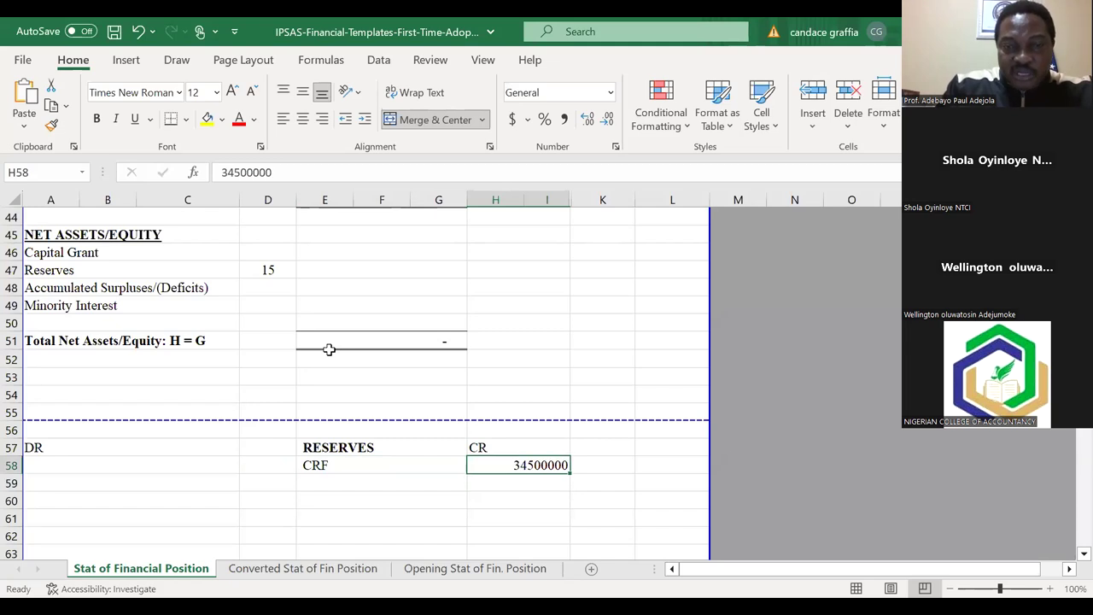
Step: Record CAP. DEV FUND in E59 of the RESERVES account with a credit amount of 12359000 in H59
key("Down")
key("Left")
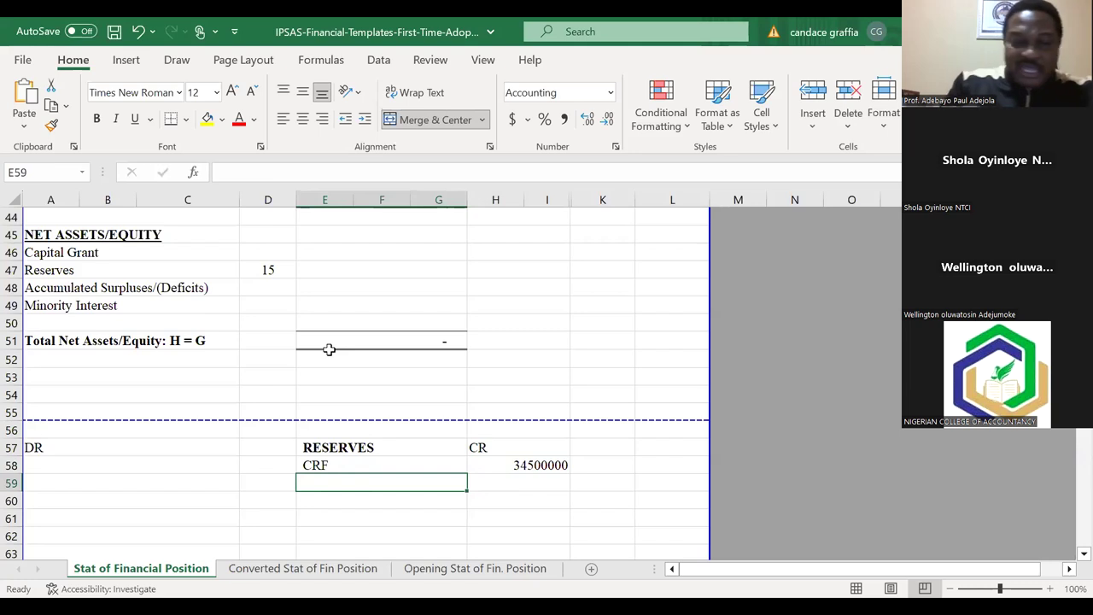
type("CAP")
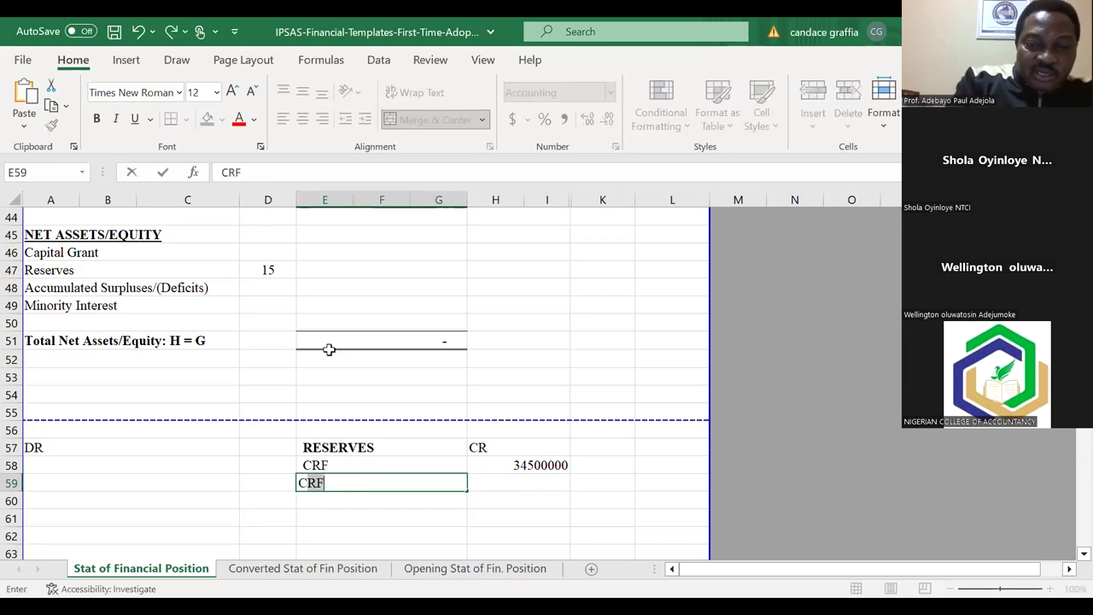
type(". DEV FUND")
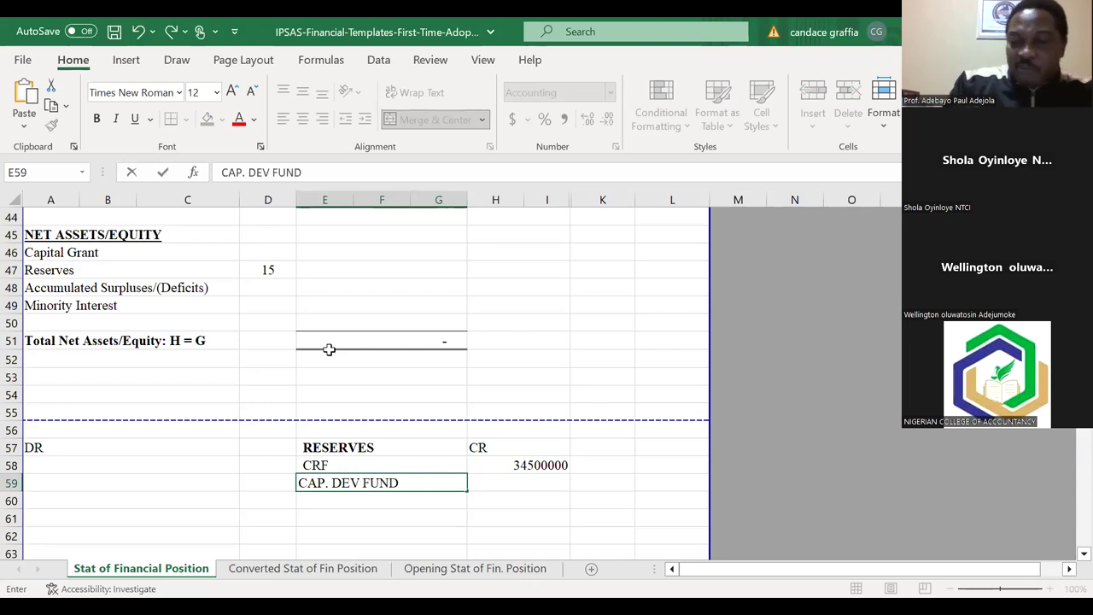
key("Tab")
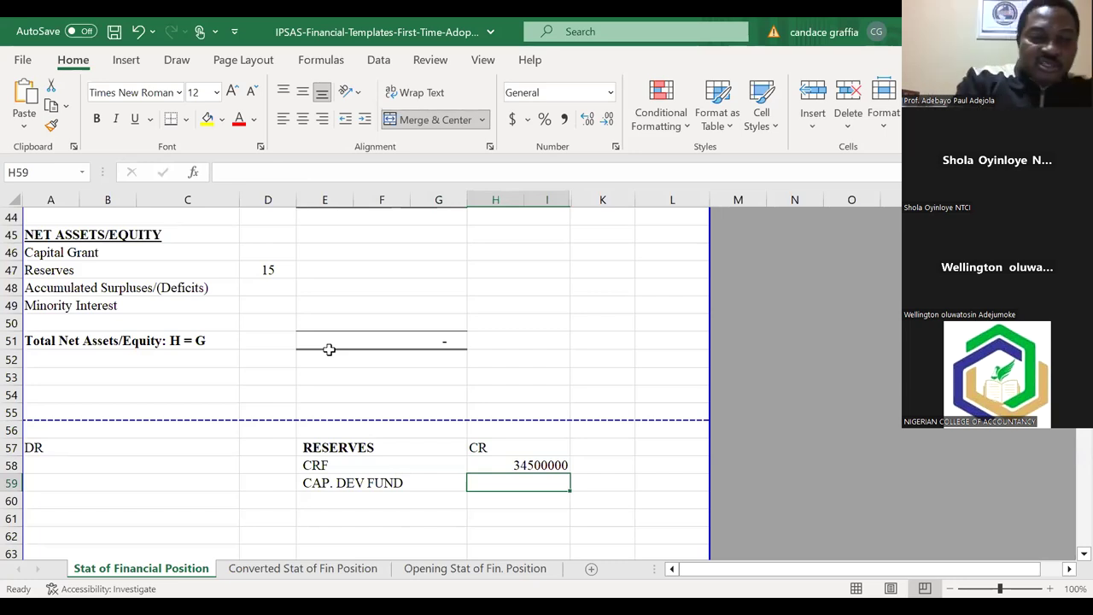
type("12")
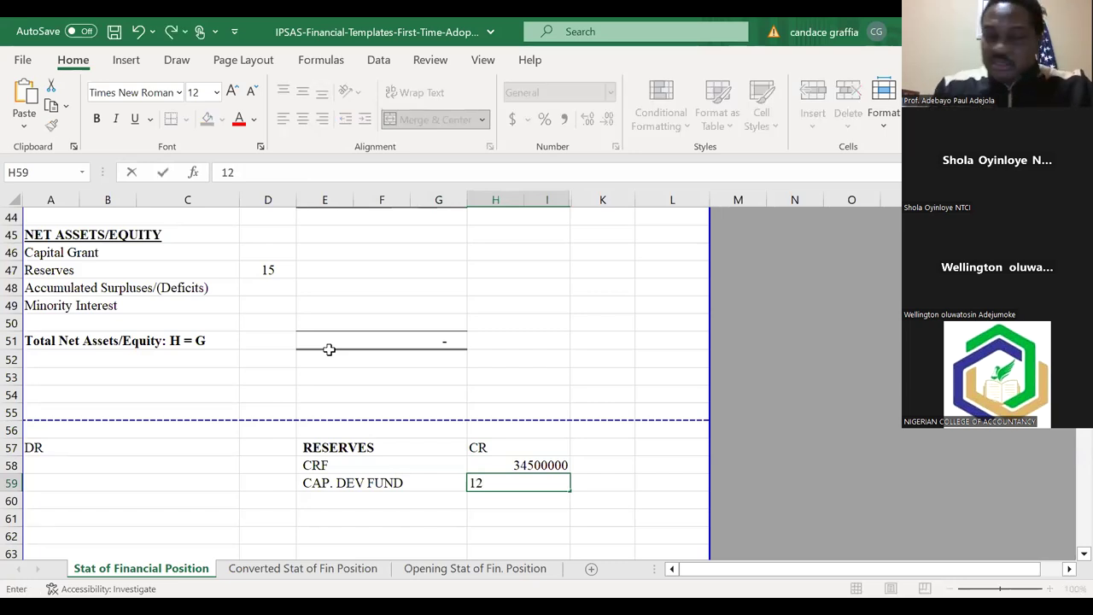
type("359")
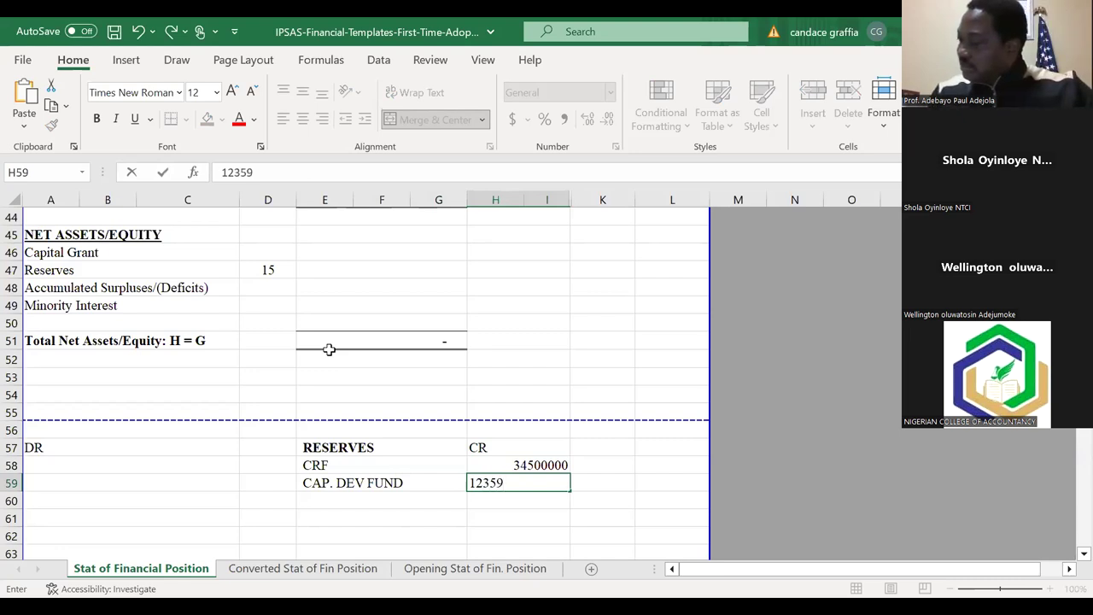
type("000")
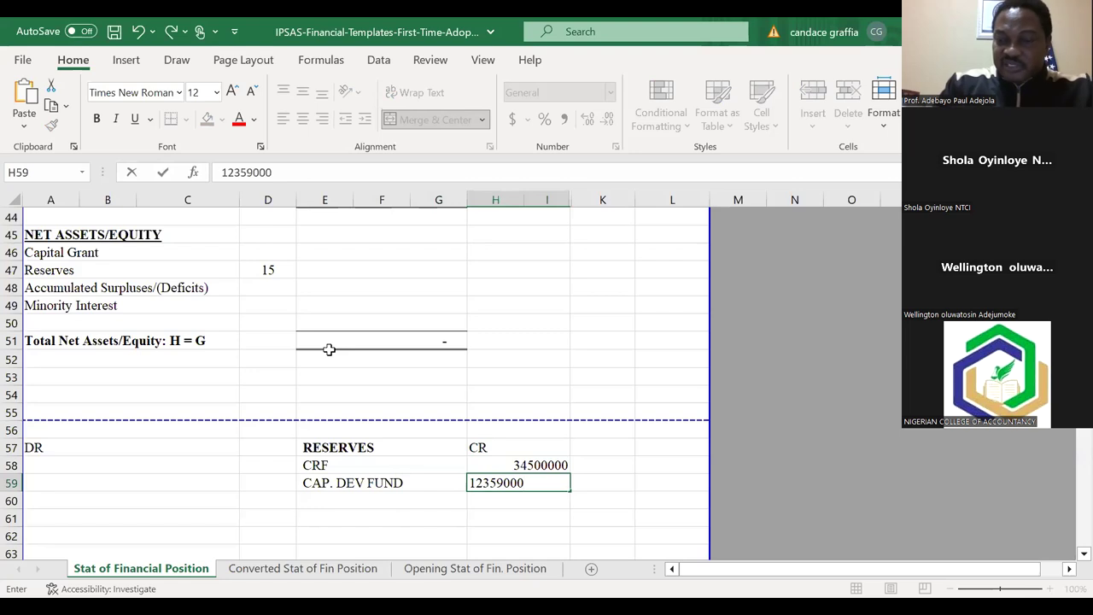
key("Return")
key("Down")
key("Down")
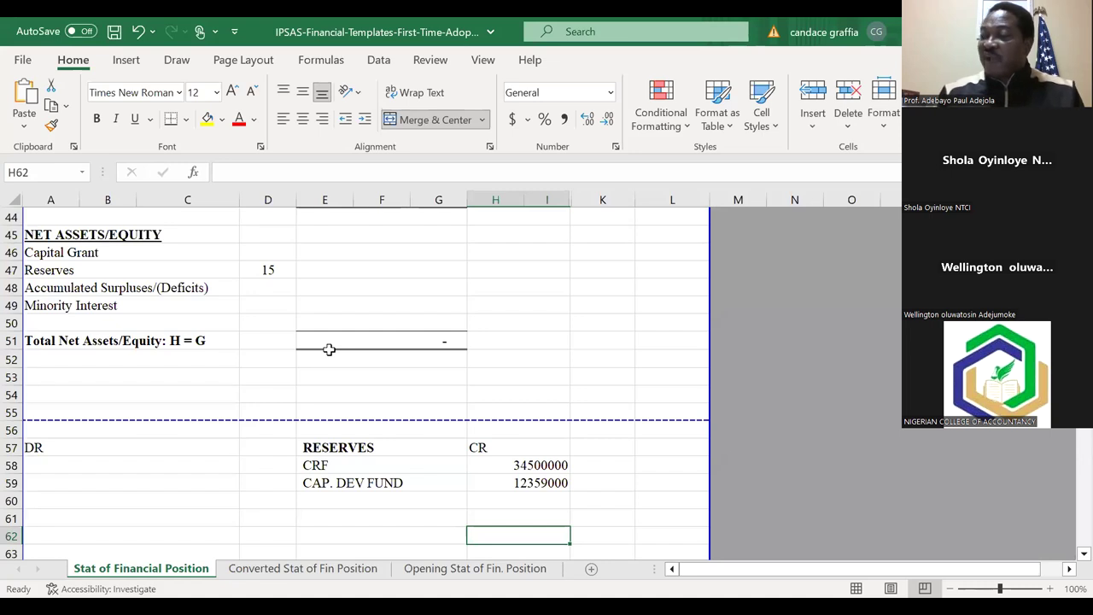
key("Up")
key("Up")
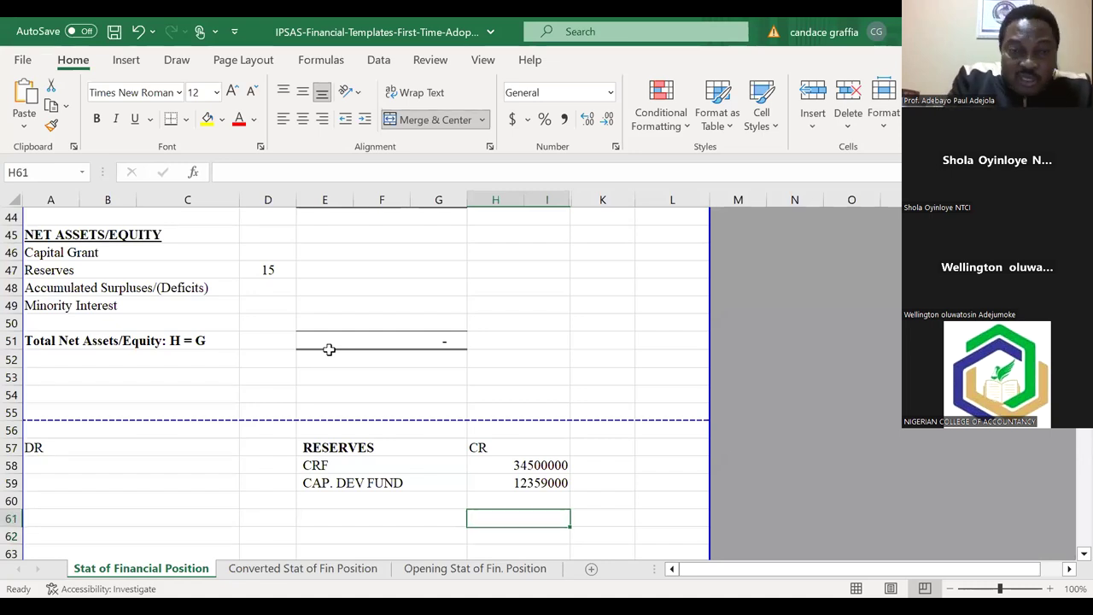
key("Left")
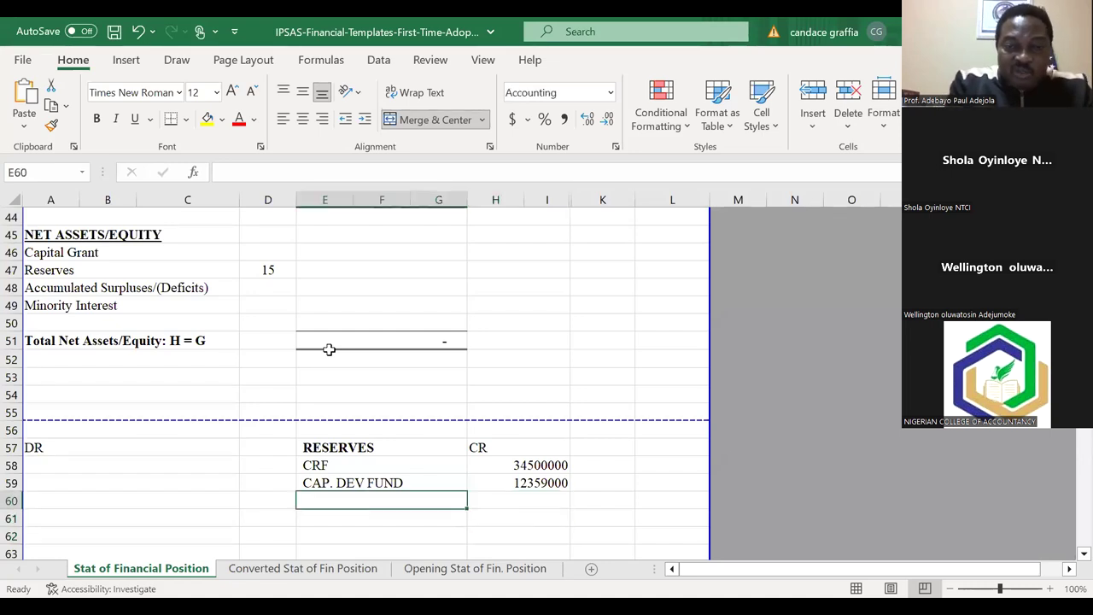
Step: Record INVENTORY in E60 of the RESERVES account with a credit amount of 25500000 in H60
type("INVENTORY")
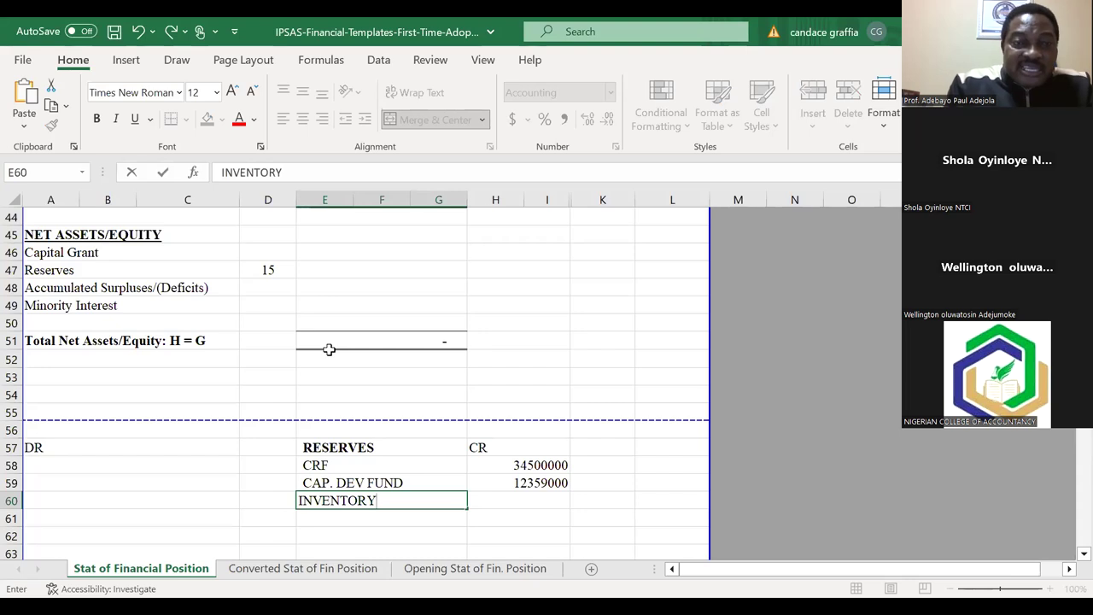
key("Tab")
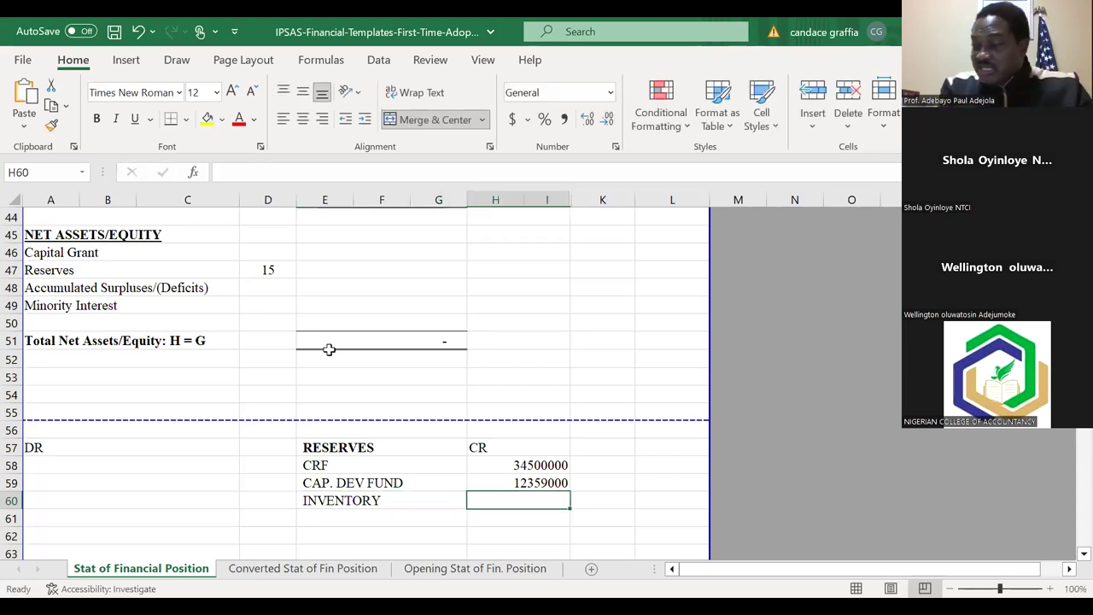
type("25")
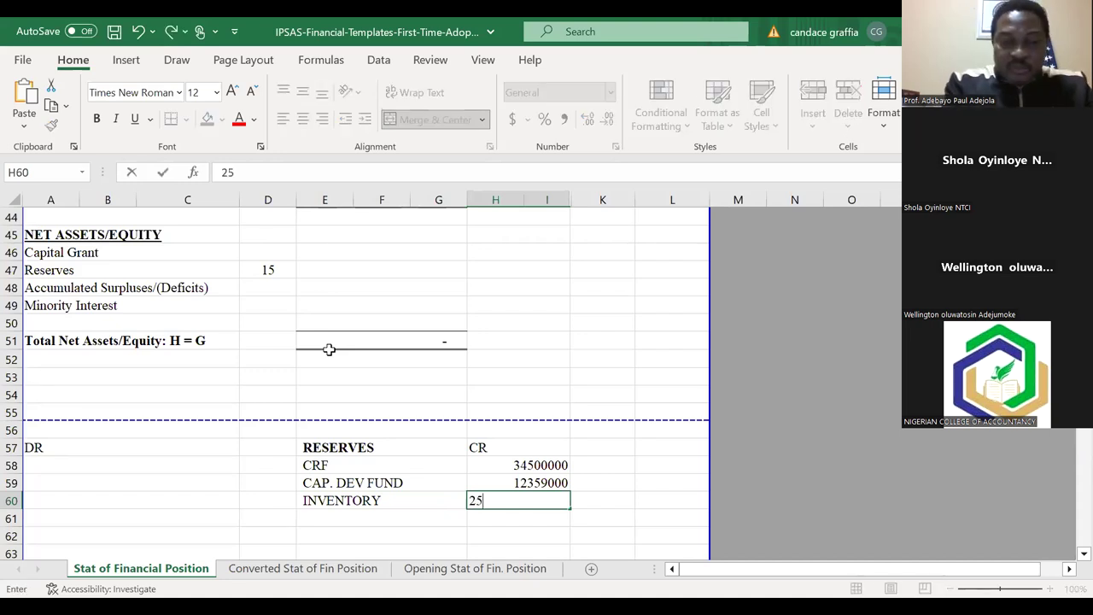
type("500000")
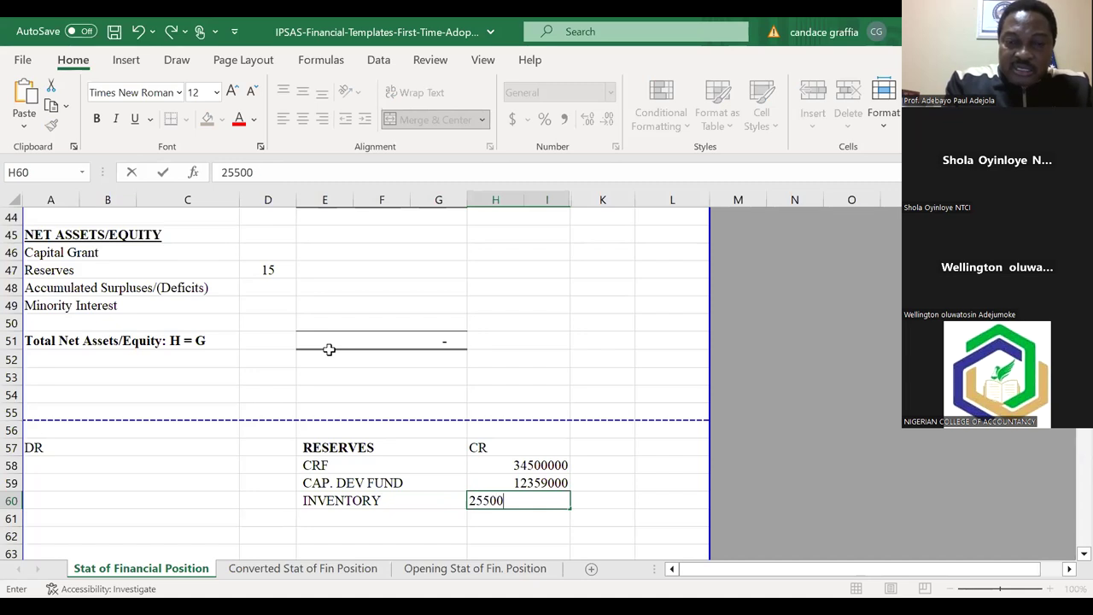
key("Return")
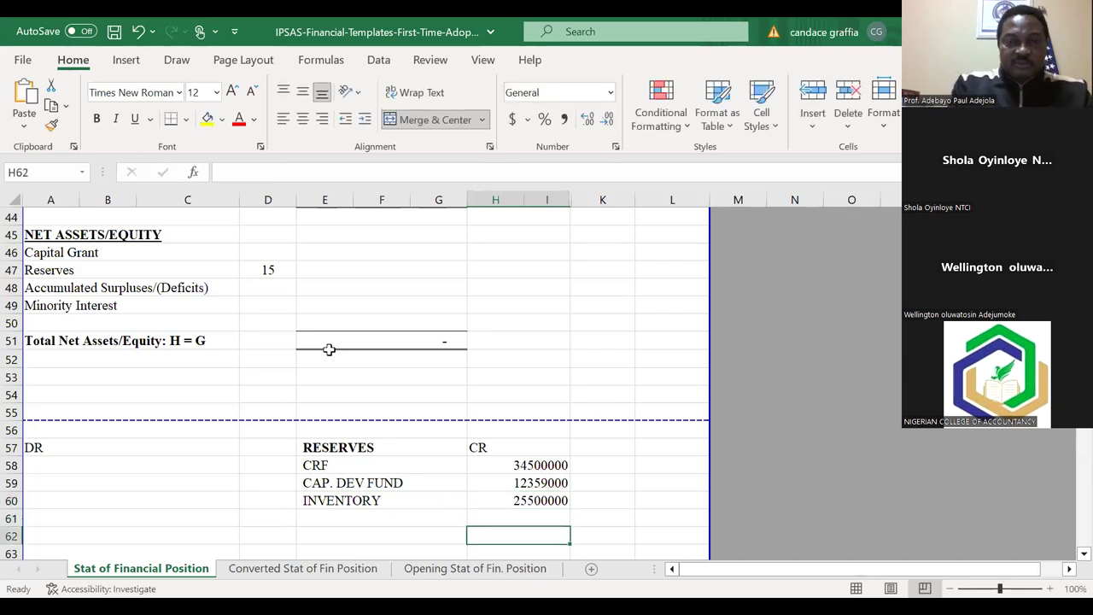
Step: Enter PAYABLES in A58 as the first entry on the debit side of the RESERVES account
scroll(329, 349, "down", 1)
key("Up")
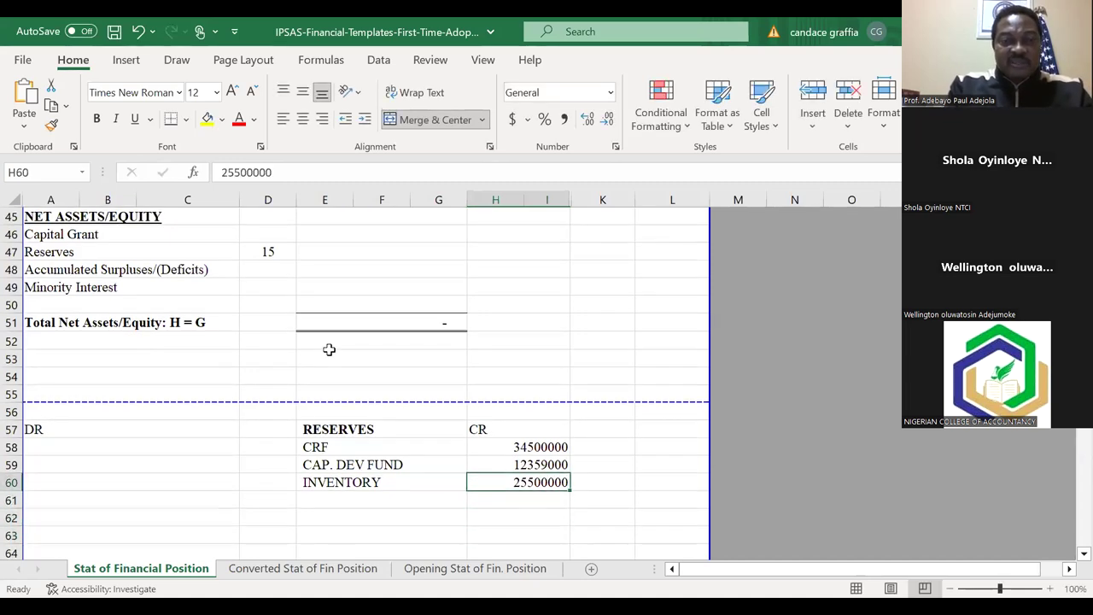
key("Left")
key("Left")
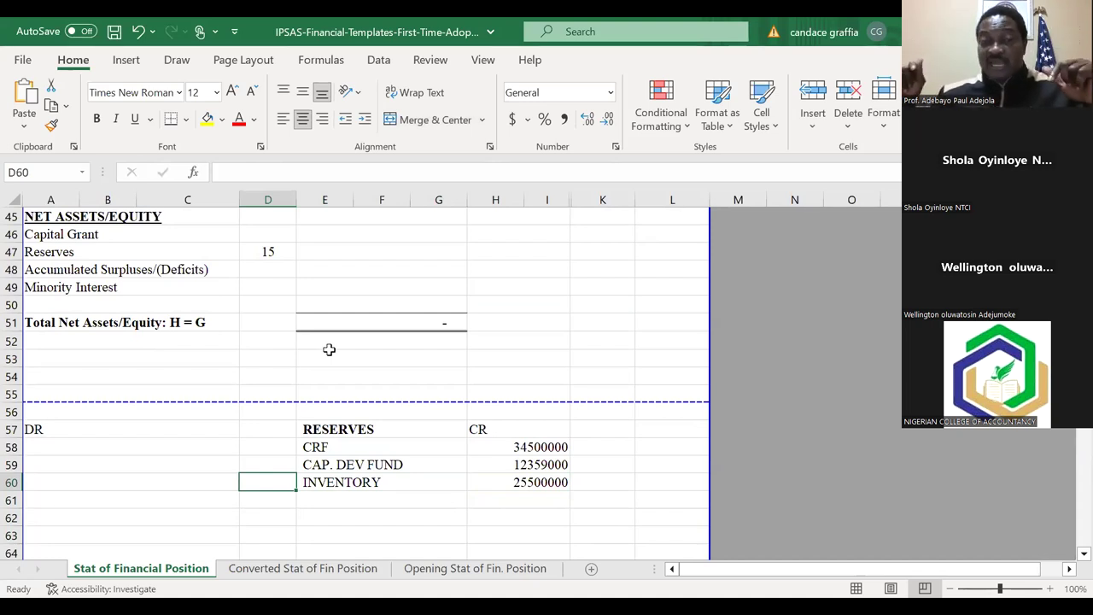
key("Left")
key("Up")
key("Up")
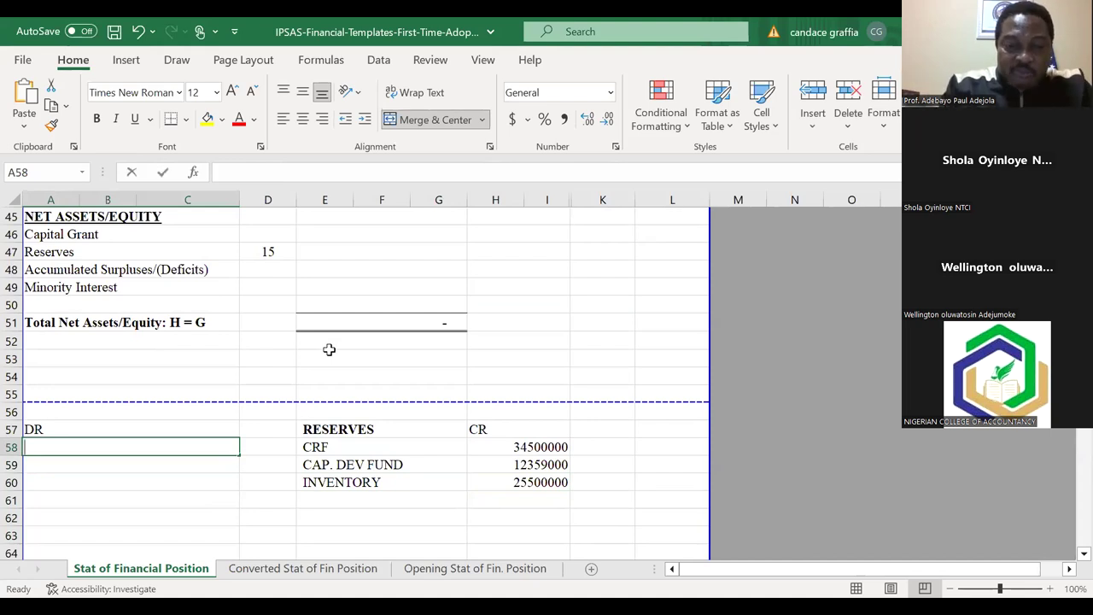
type("PAYABL")
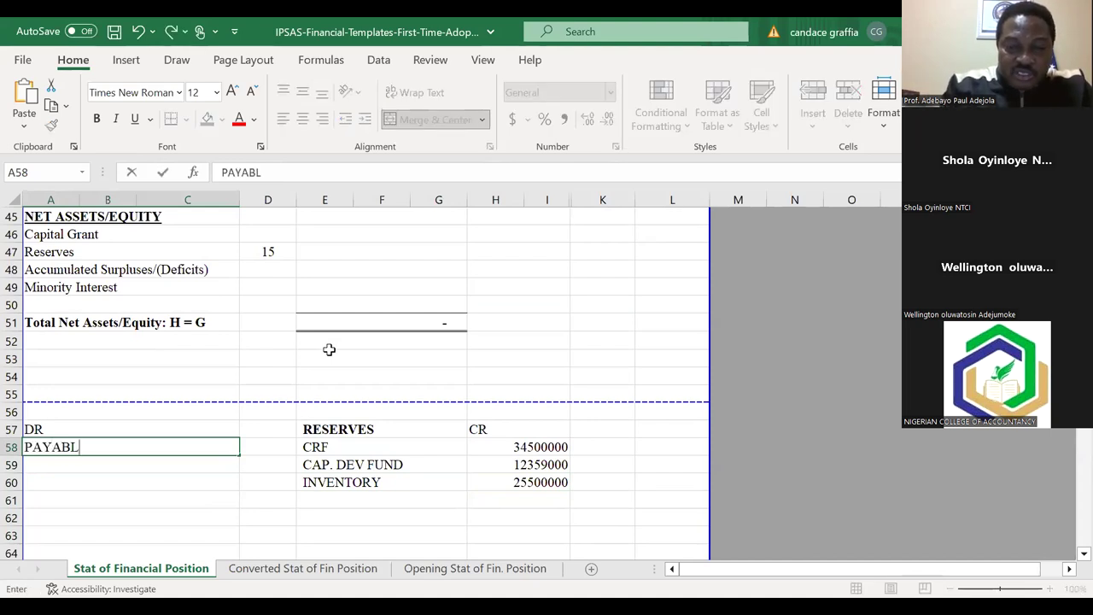
key("BackSpace")
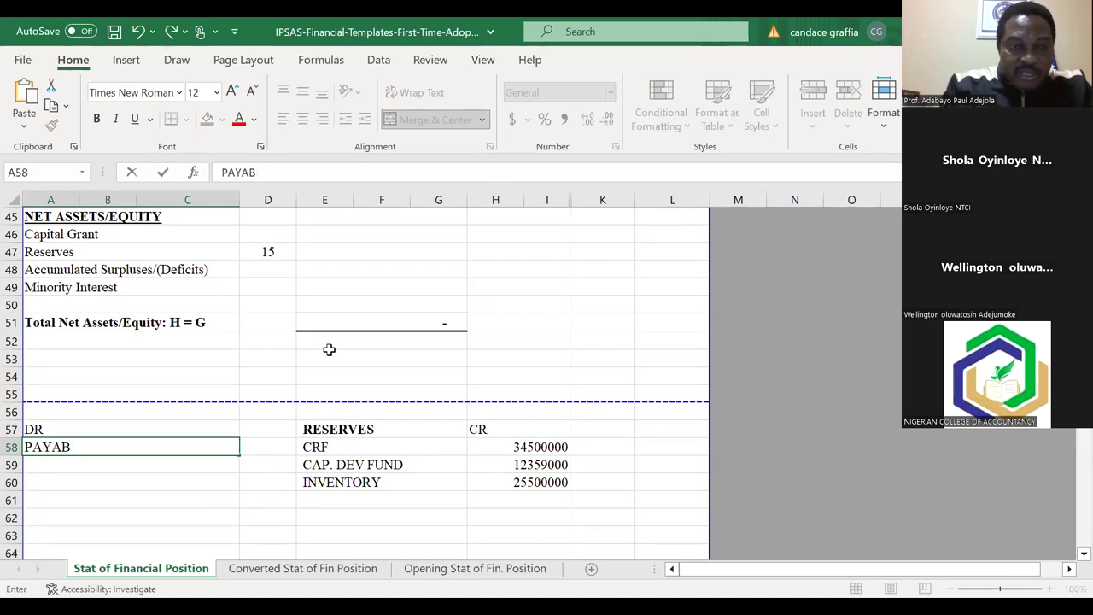
type("LES")
key("Tab")
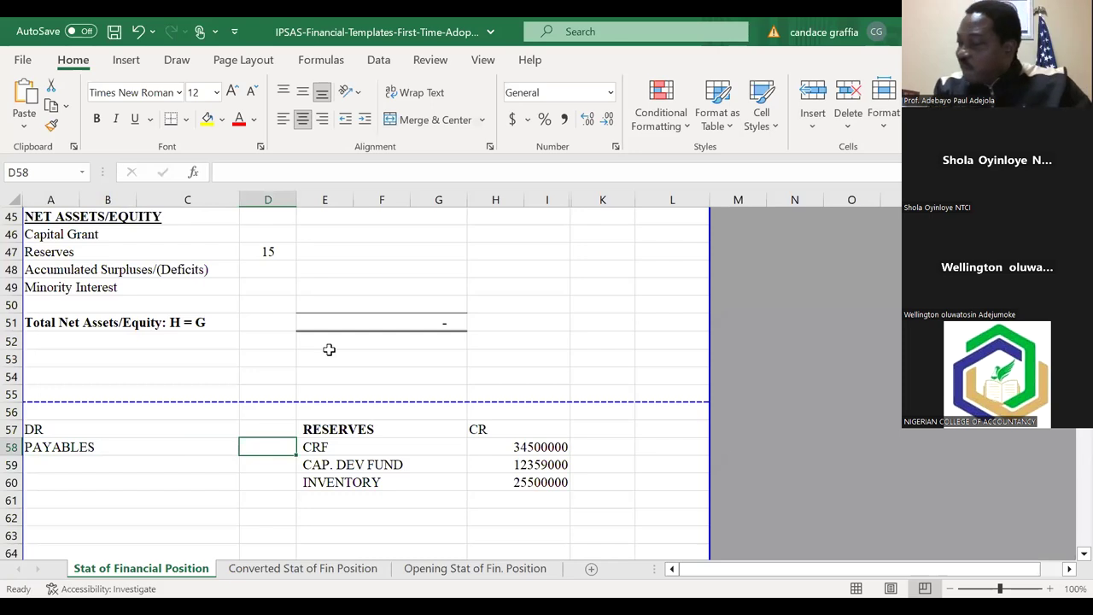
Step: Enter 15900000 in D58 as the debit amount for PAYABLES
type("1")
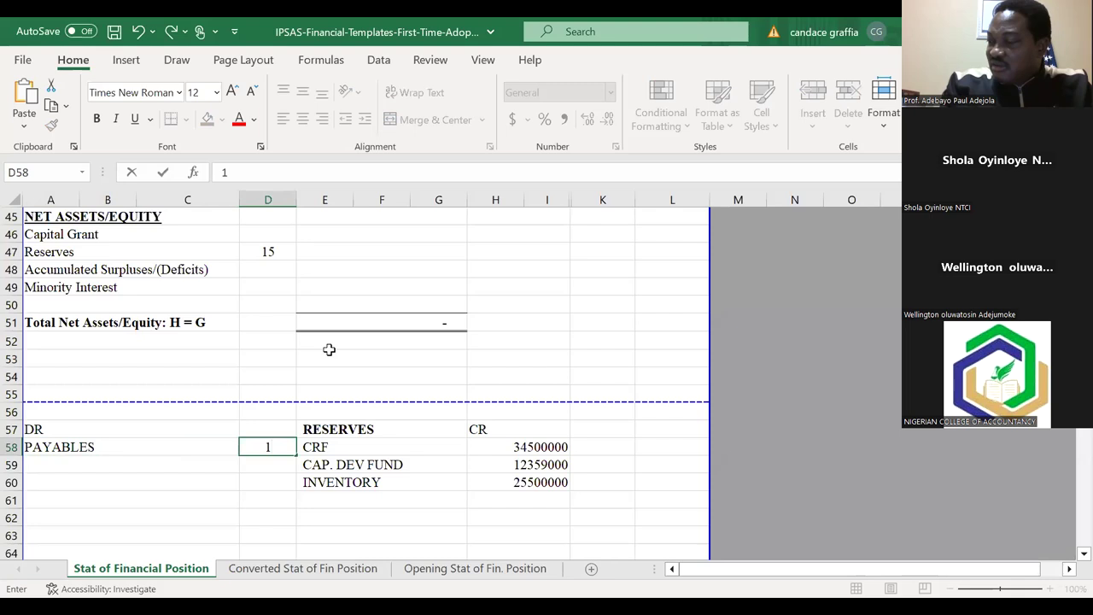
type("9")
key("BackSpace")
type("5")
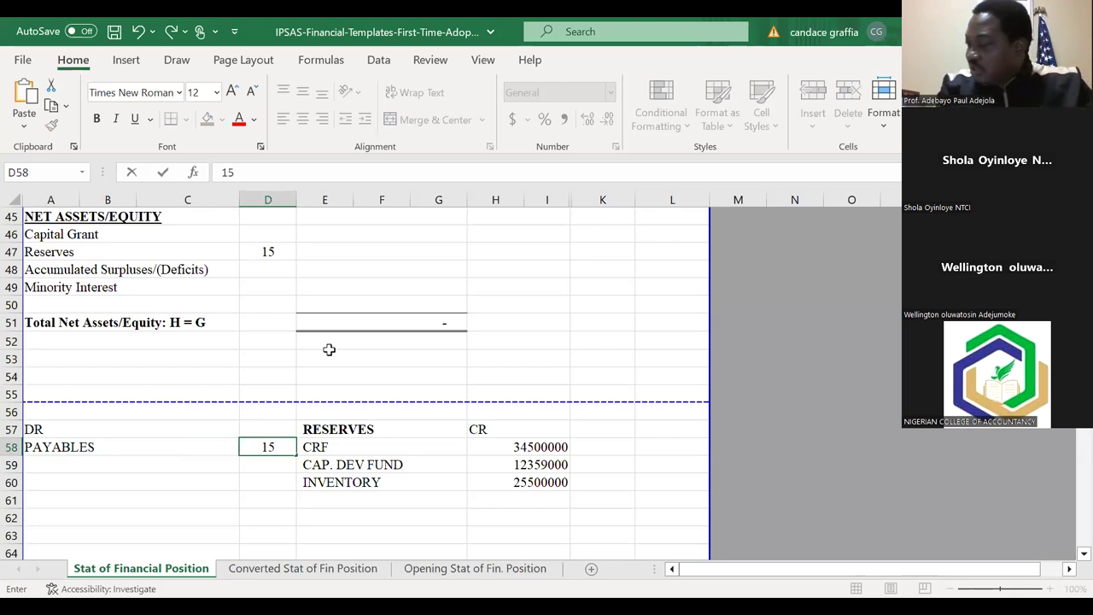
type("900000")
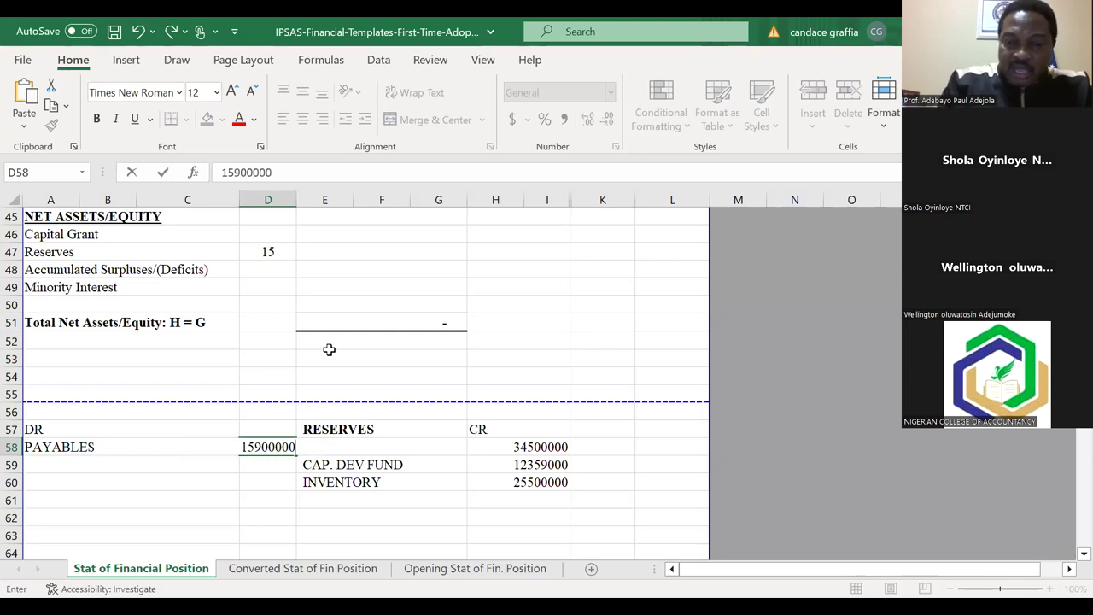
key("Return")
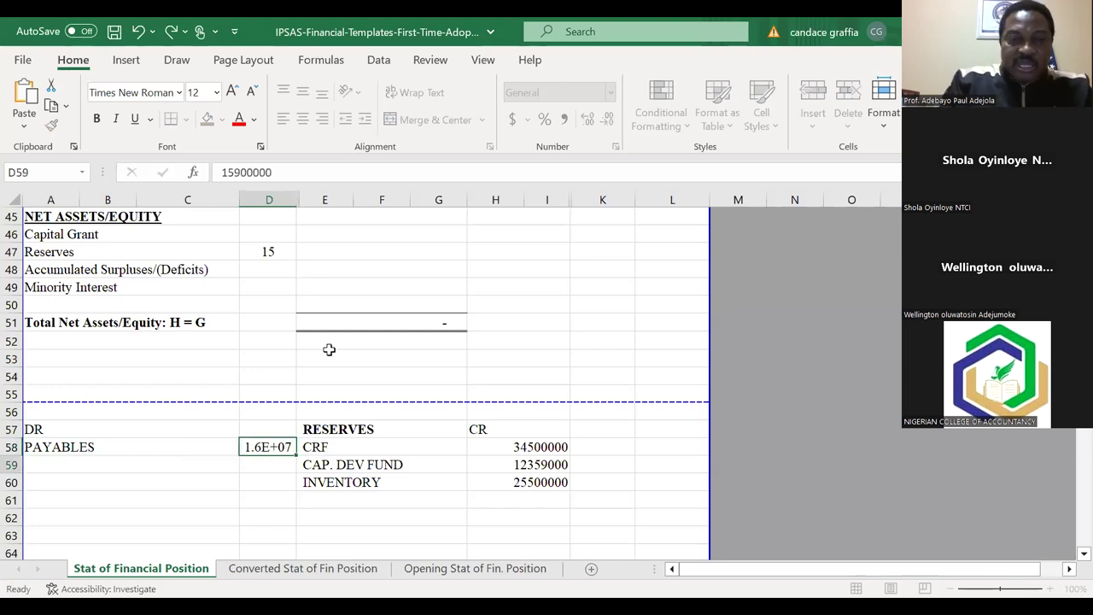
Step: Format the debit amount cells D58:D59 with thousands separators and no decimal places
key("Up")
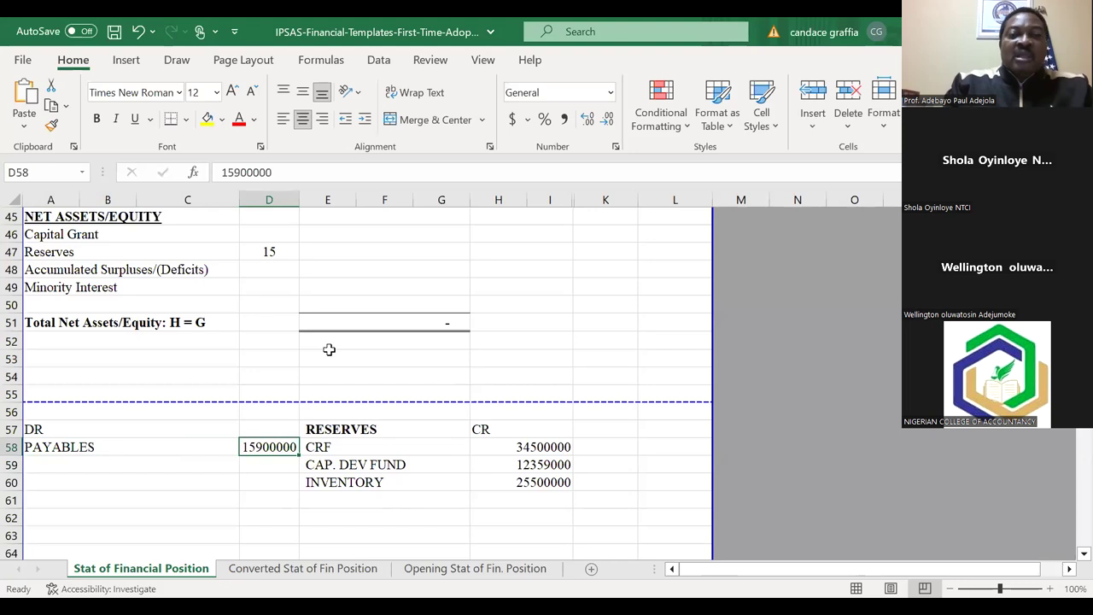
key("shift+Down")
key("shift+Up")
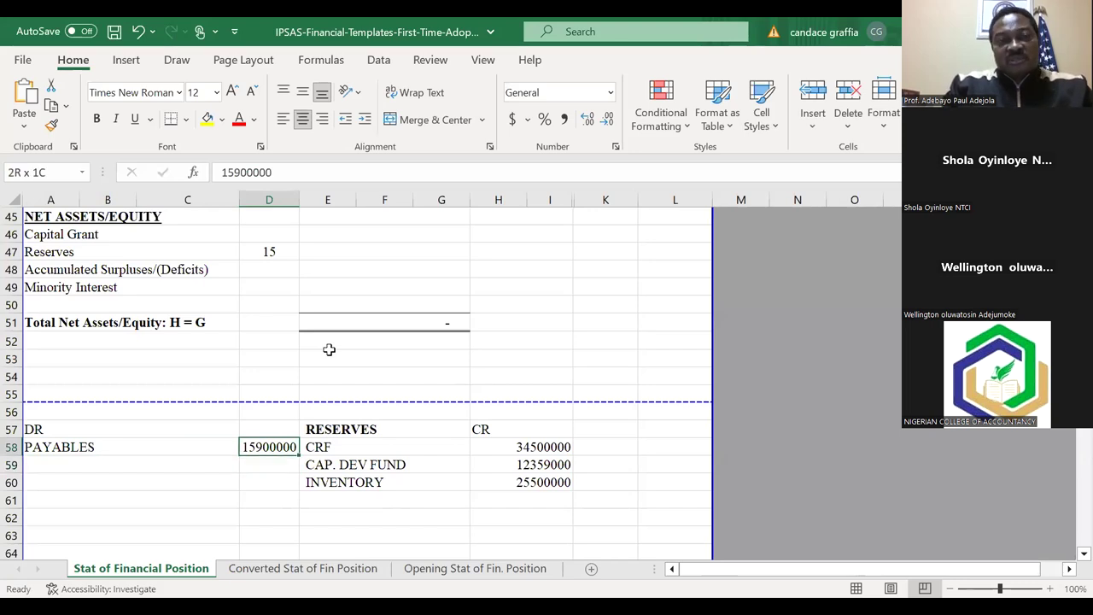
key("shift+Down")
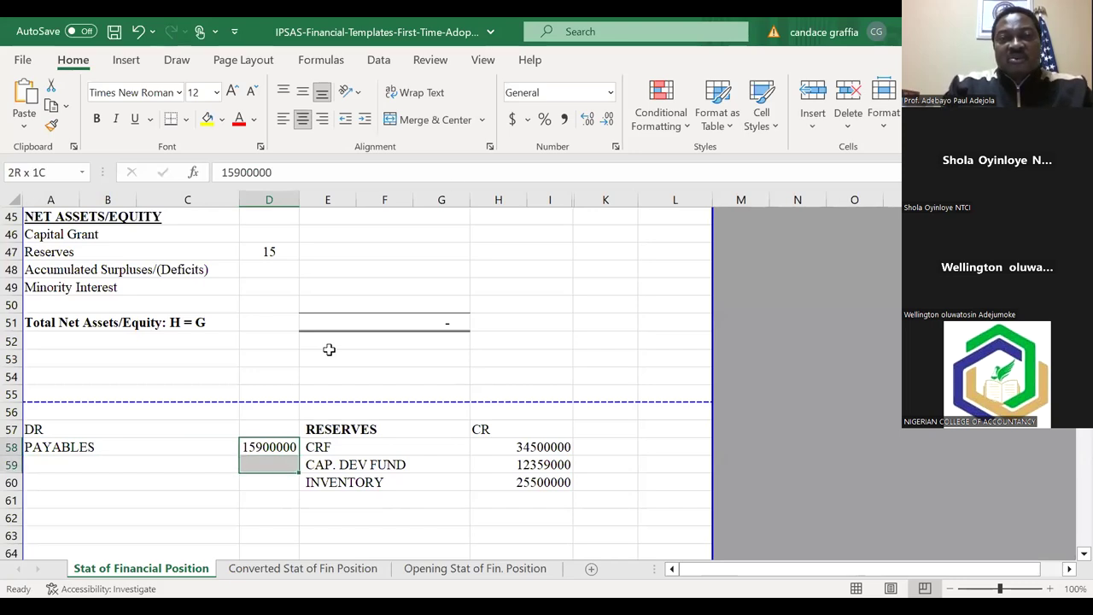
left_click(565, 121)
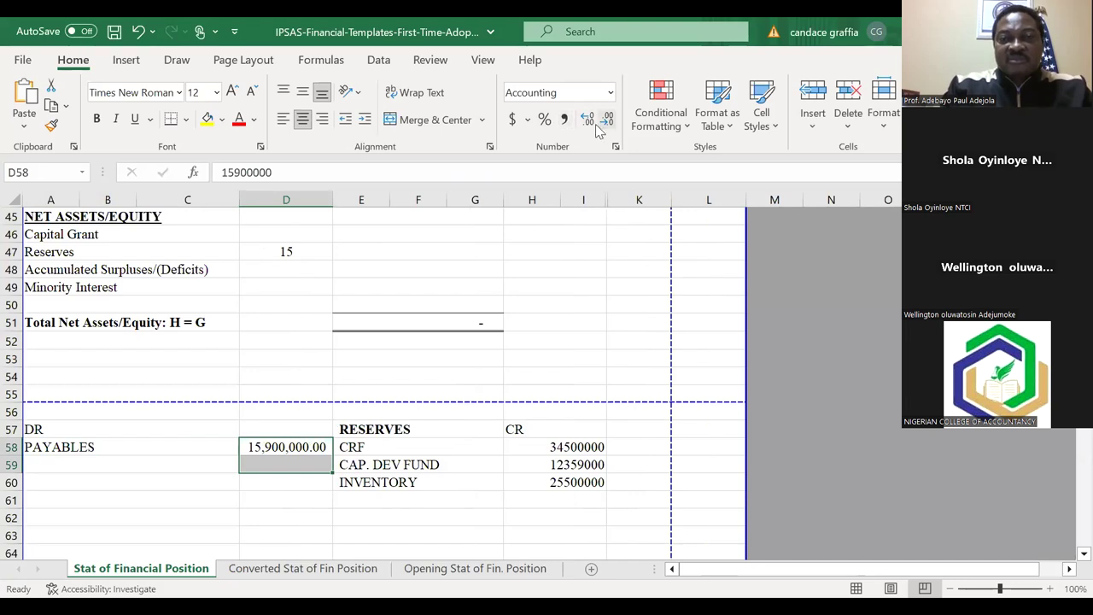
left_click(606, 121)
left_click(606, 121)
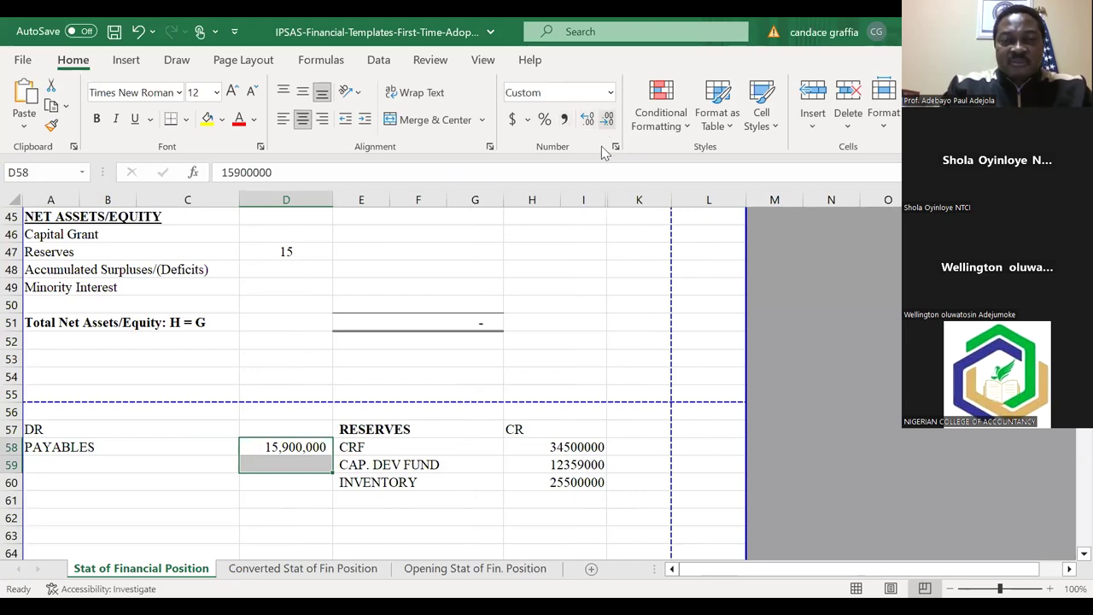
Step: Format the credit amounts in H58:H60 with thousands separators and no decimal places
left_click(579, 446)
key("shift+Down")
key("shift+Down")
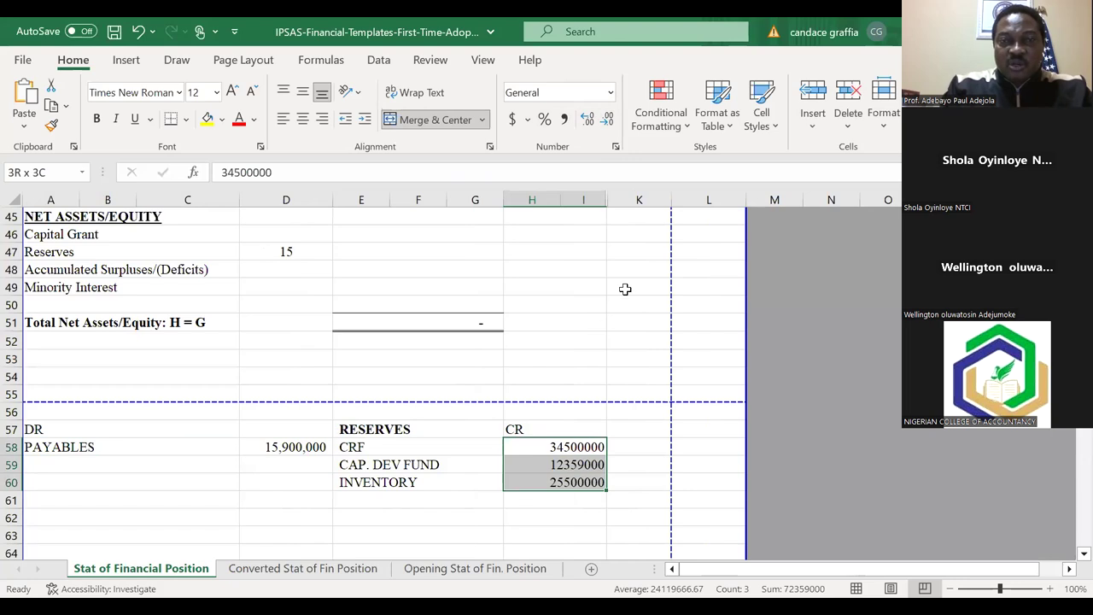
left_click(564, 120)
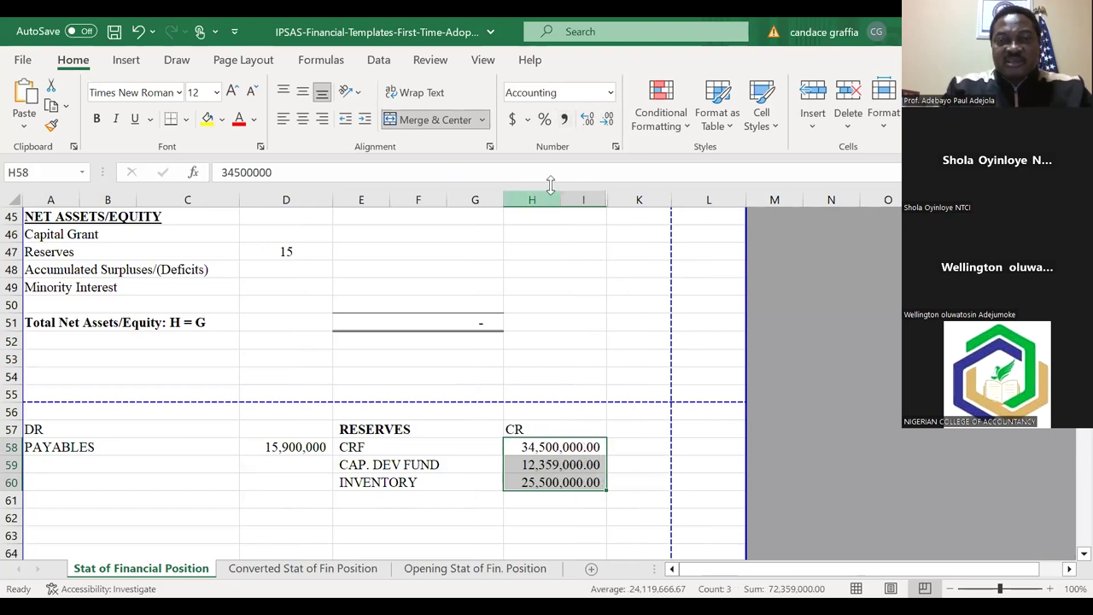
left_click(604, 122)
left_click(605, 123)
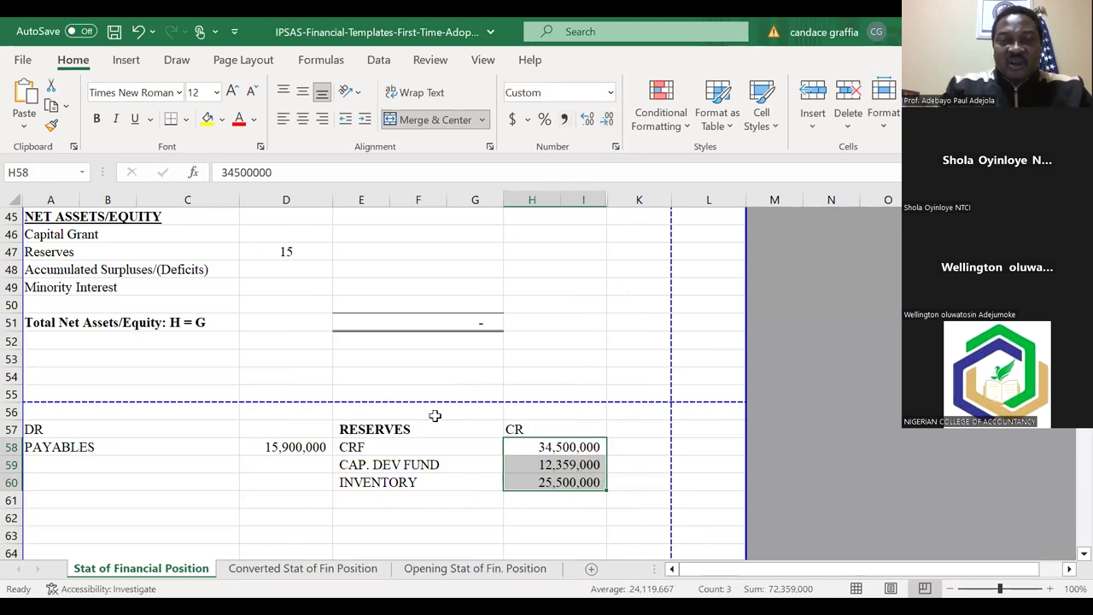
Step: Total the credit side of the RESERVES account in H61 with the formula =H58+H59+H60
left_click(397, 518)
key("Down")
key("Down")
key("Up")
key("Up")
key("Up")
key("Down")
key("Up")
key("Right")
key("Down")
key("Up")
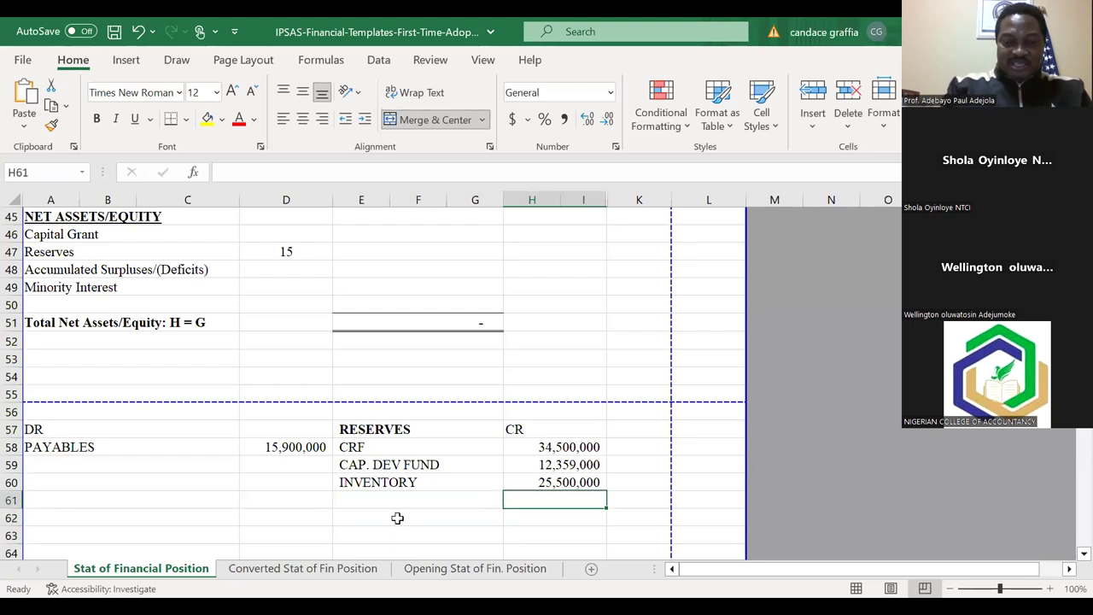
type("+")
key("BackSpace")
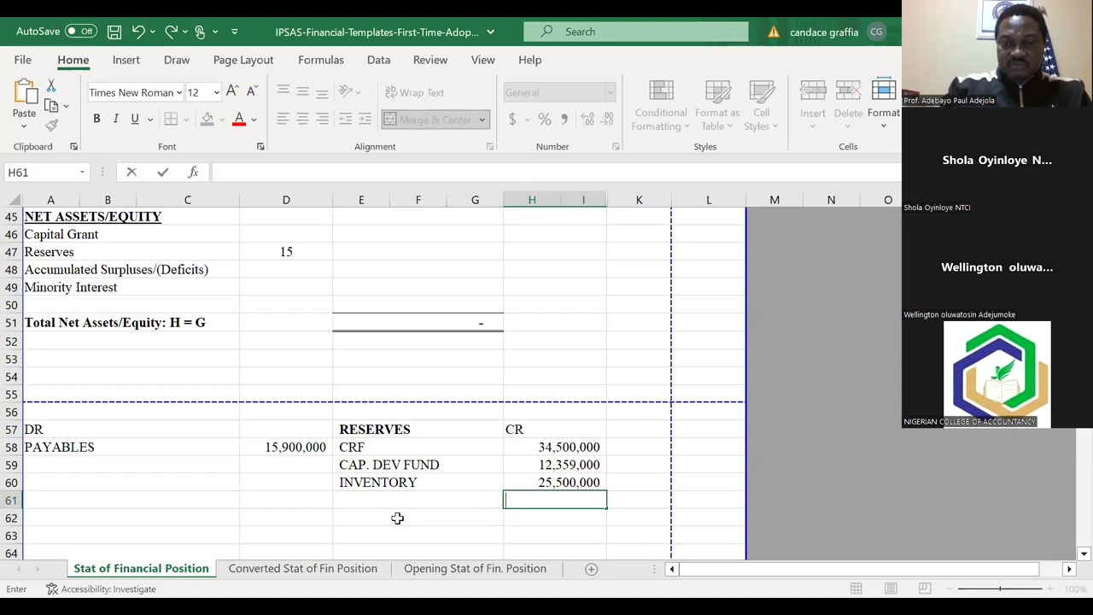
type("=")
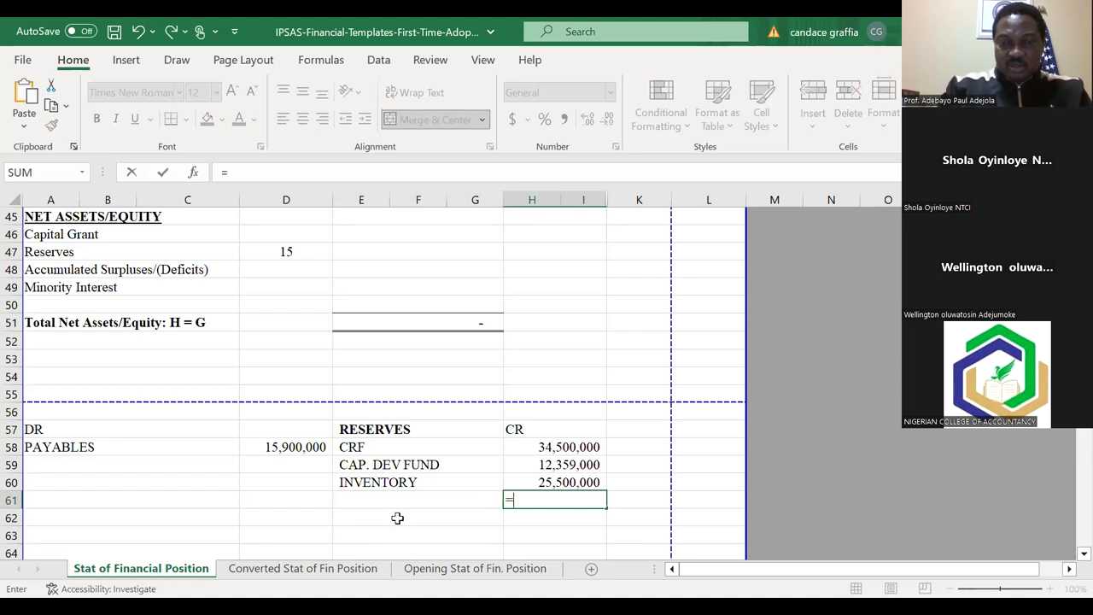
left_click(565, 442)
type("+")
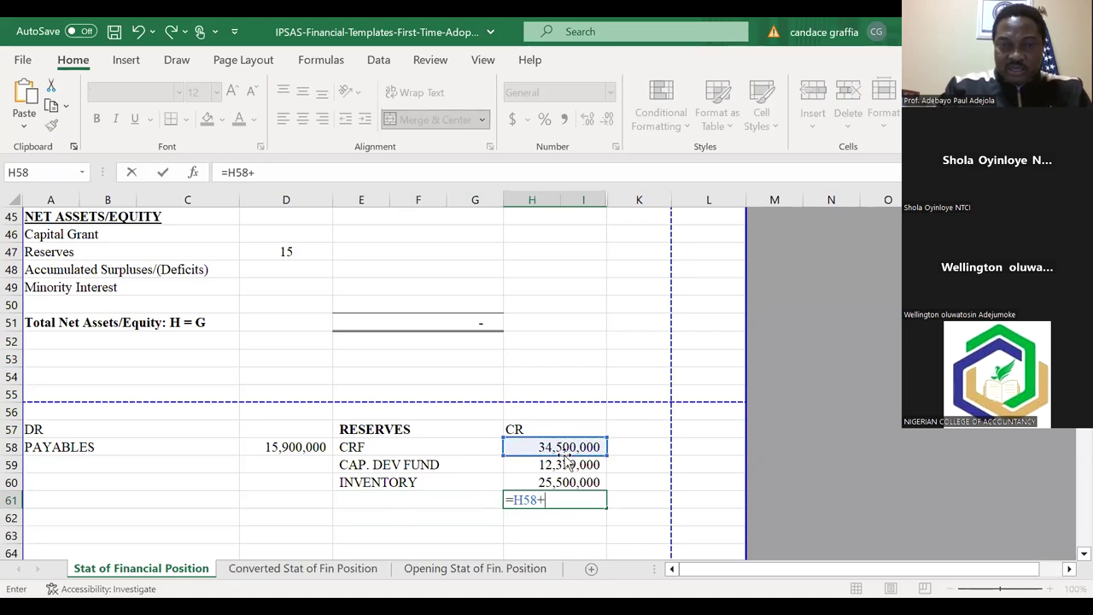
left_click(563, 463)
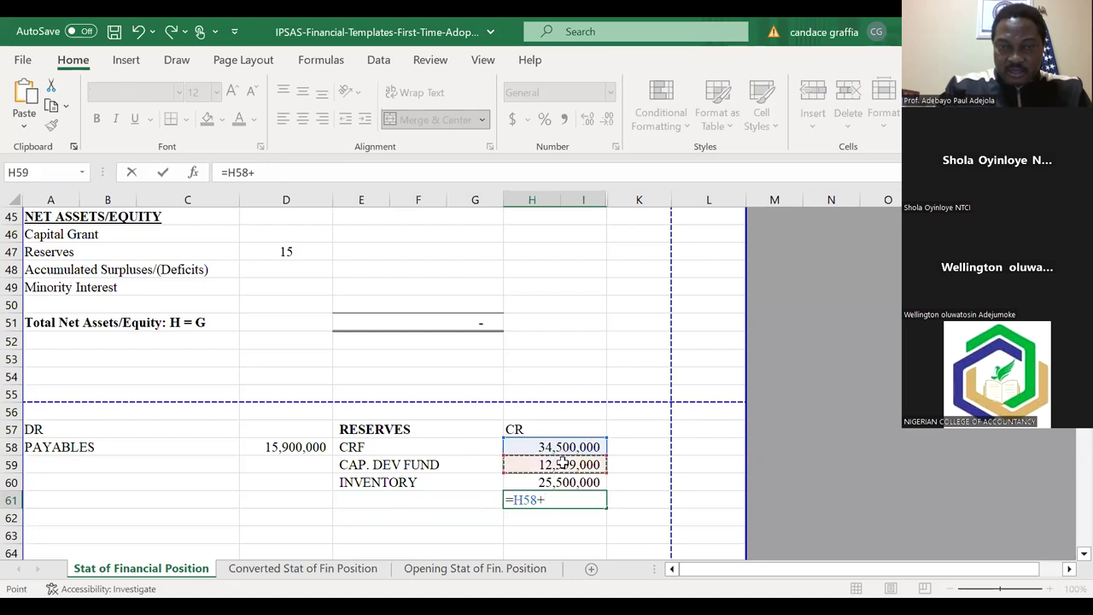
type("+")
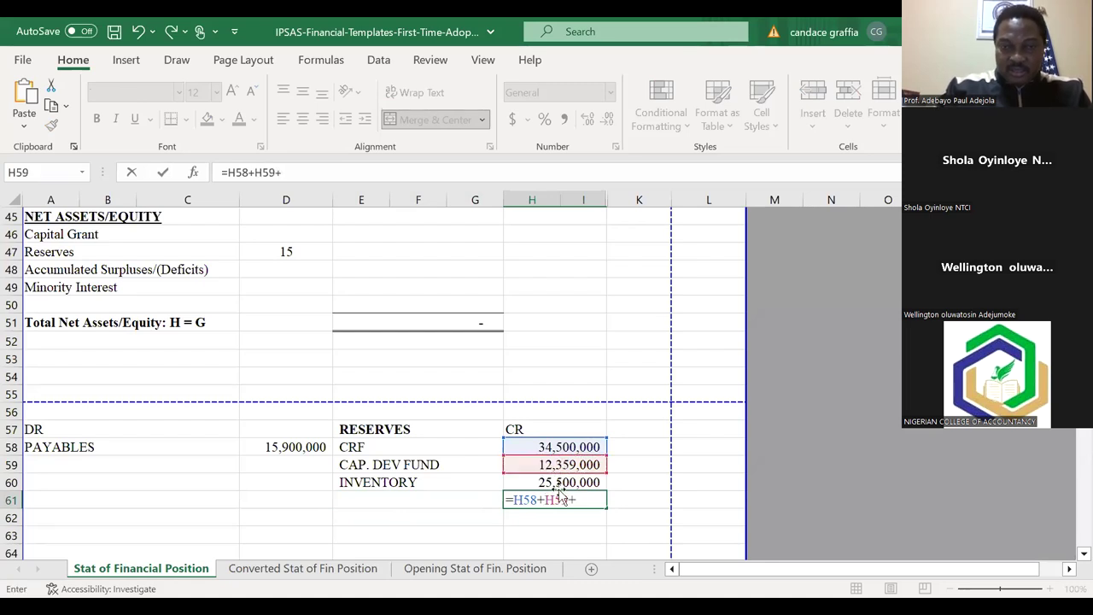
left_click(559, 483)
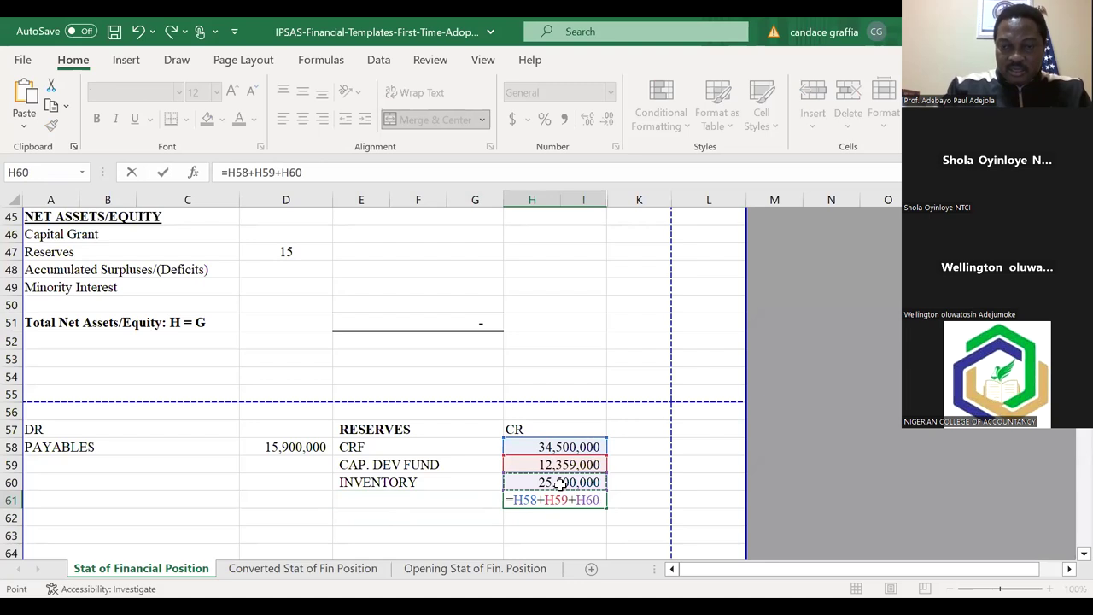
key("Return")
Step: Make the credit-side total in H61 bold
key("Up")
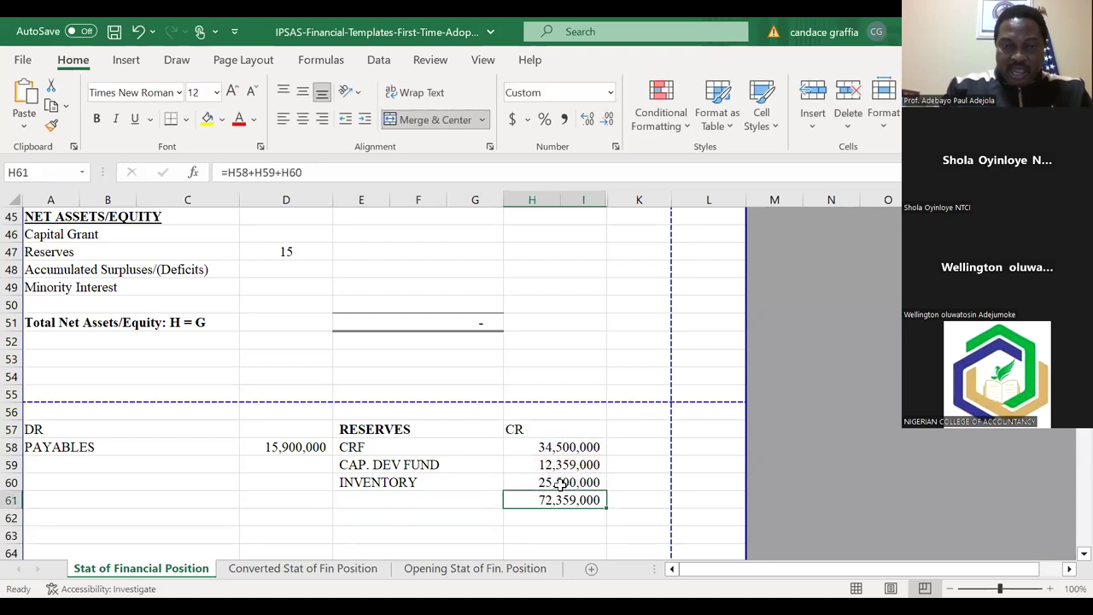
key("ctrl+b")
key("Down")
key("Up")
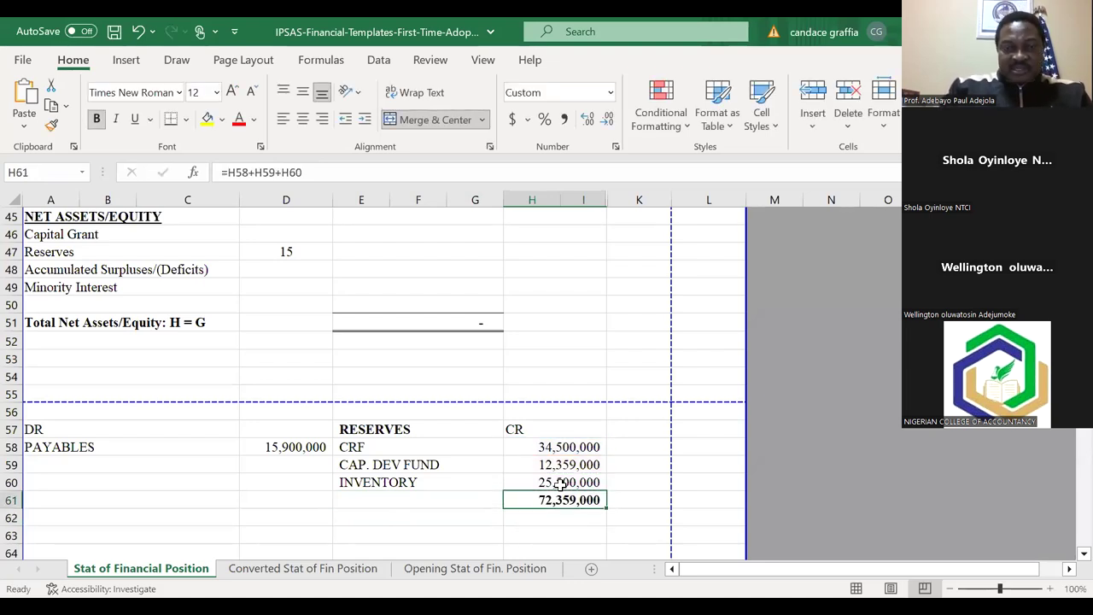
key("Left")
key("Left")
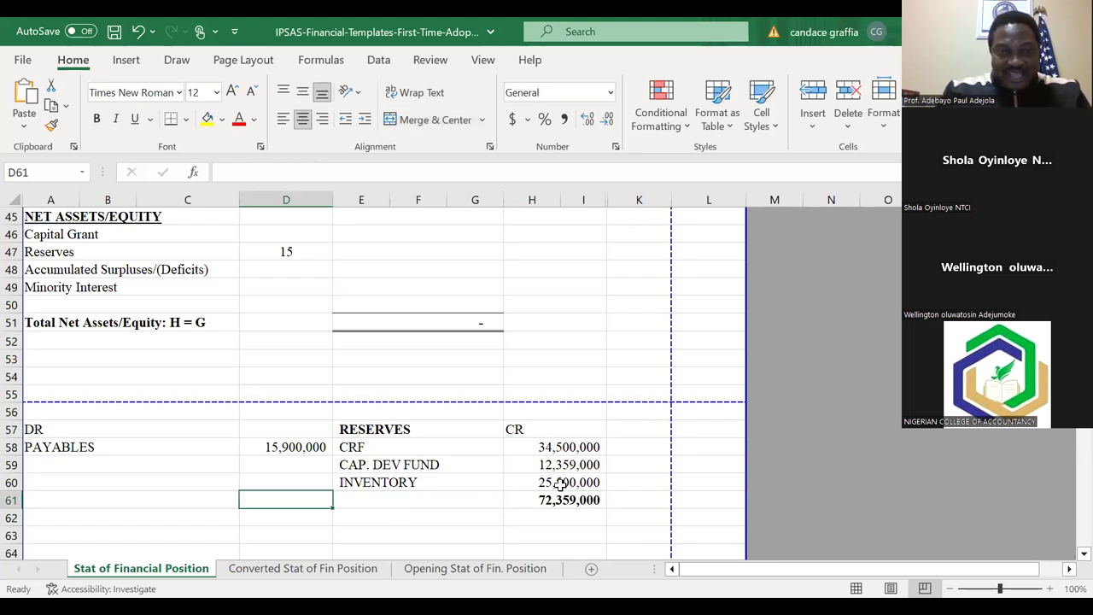
key("Right")
key("Right")
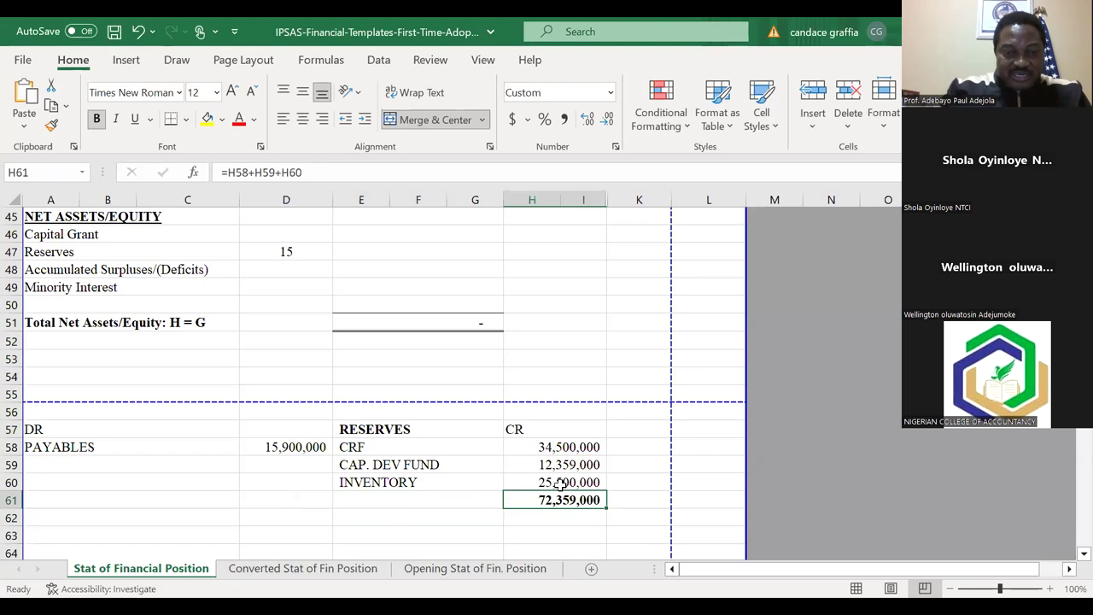
key("Left")
key("Left")
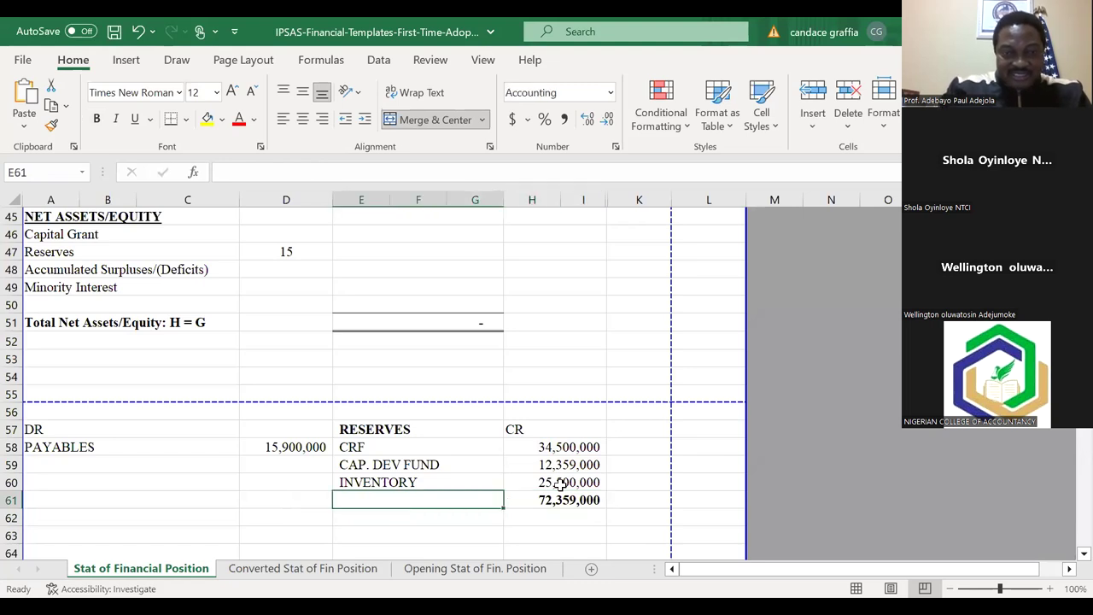
Step: Enter 72359000 in D61 as the debit-side total of the RESERVES account
key("Right")
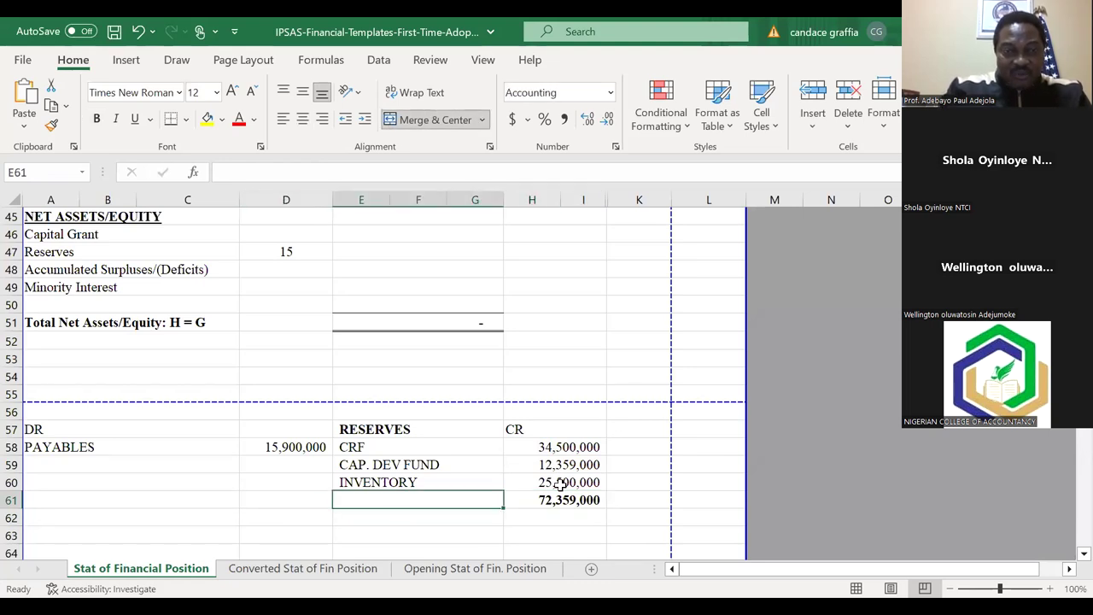
key("Left")
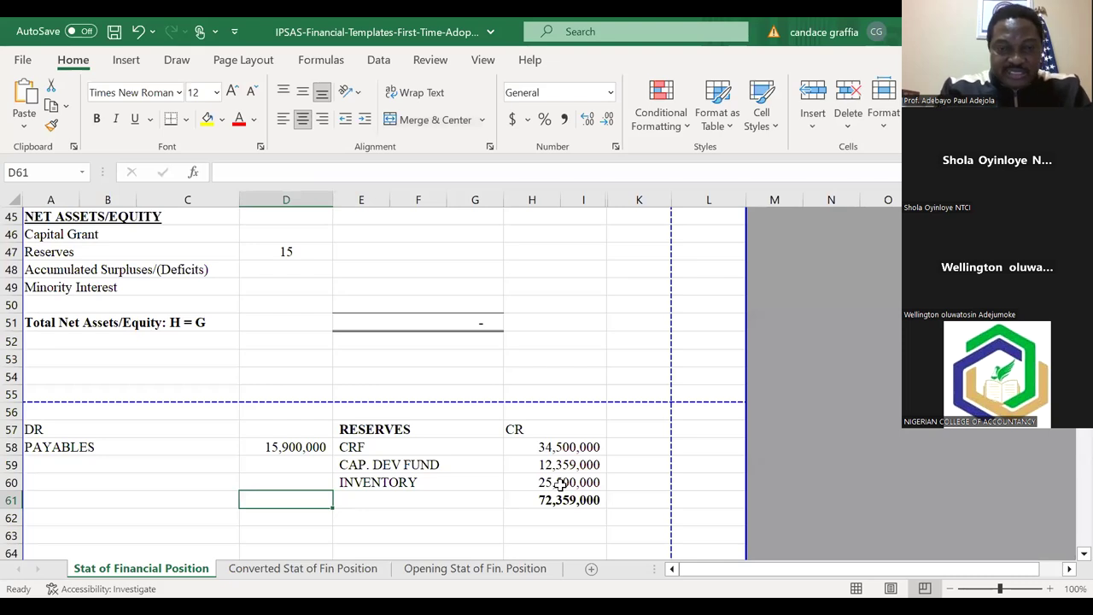
type("72")
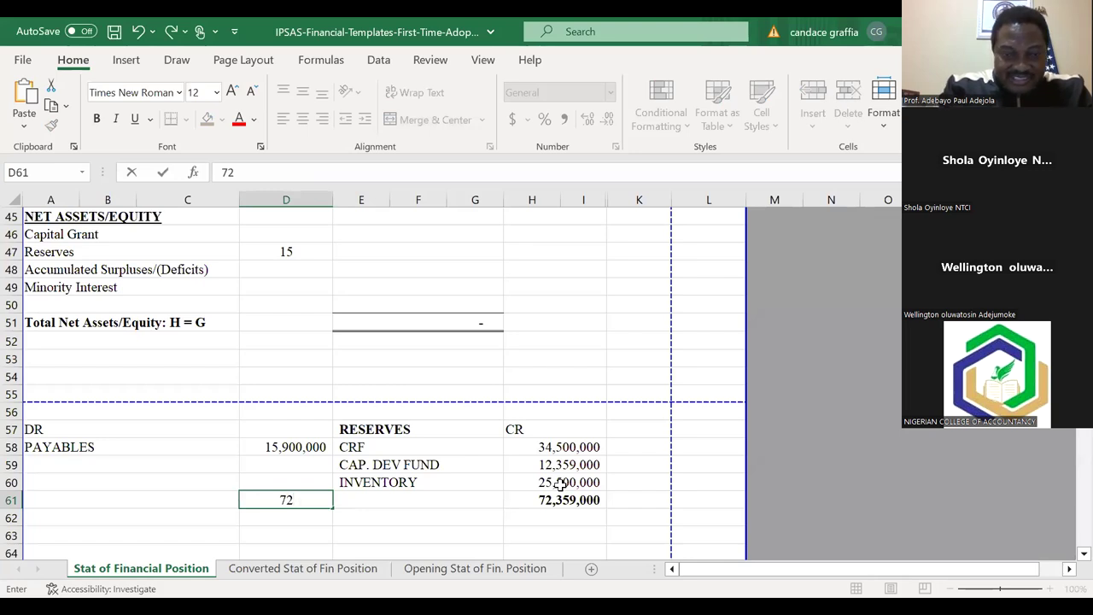
type("359")
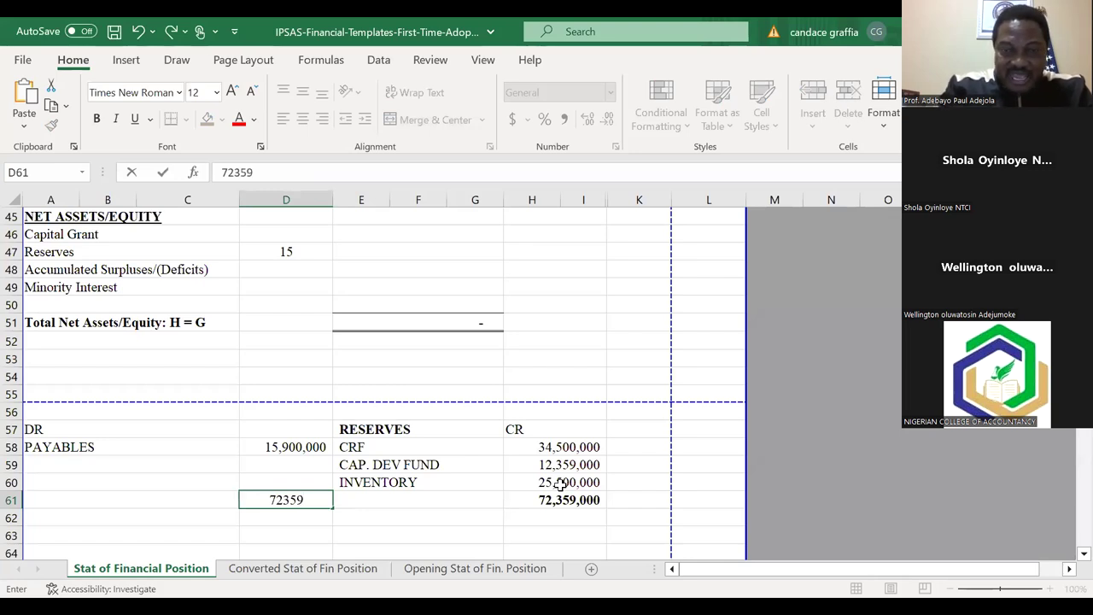
type("000")
key("Return")
key("Up")
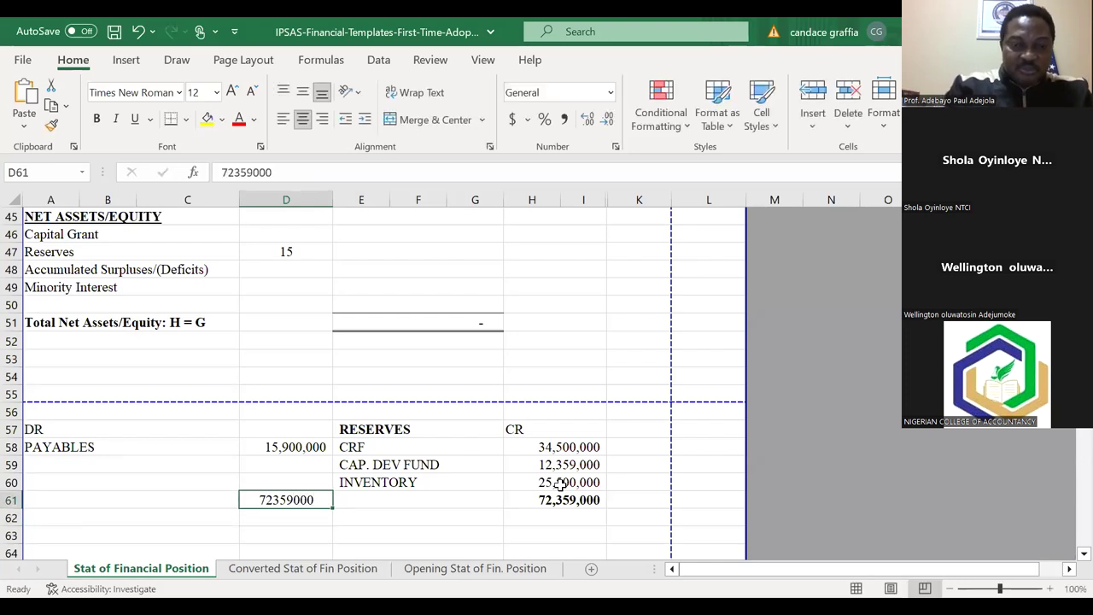
Step: Make the debit-side total in D61 bold and format it with thousands separators and no decimal places
key("ctrl+b")
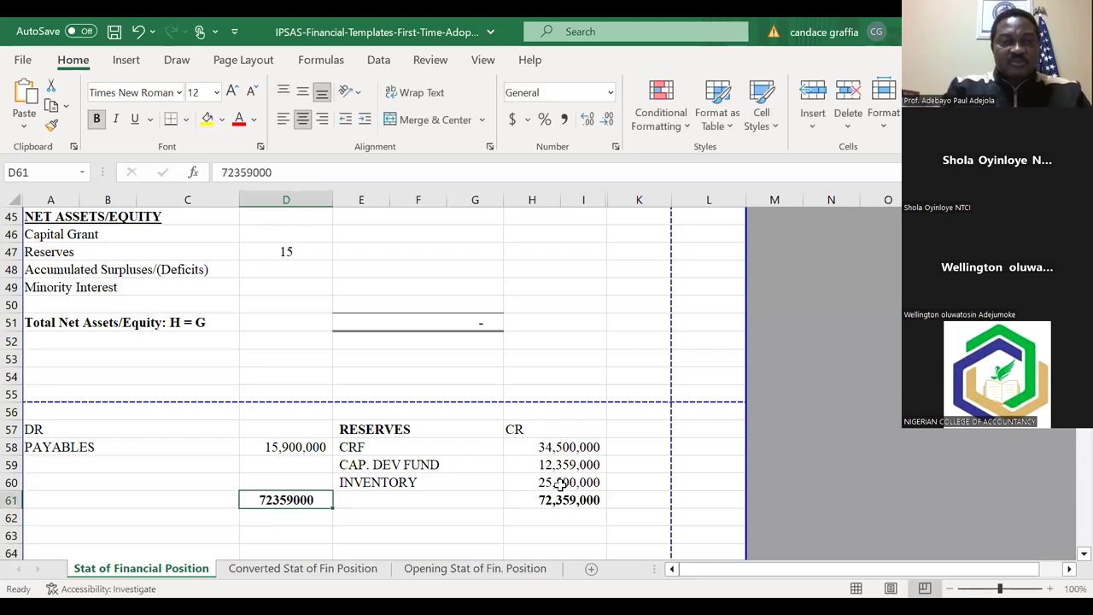
left_click(564, 119)
left_click(607, 120)
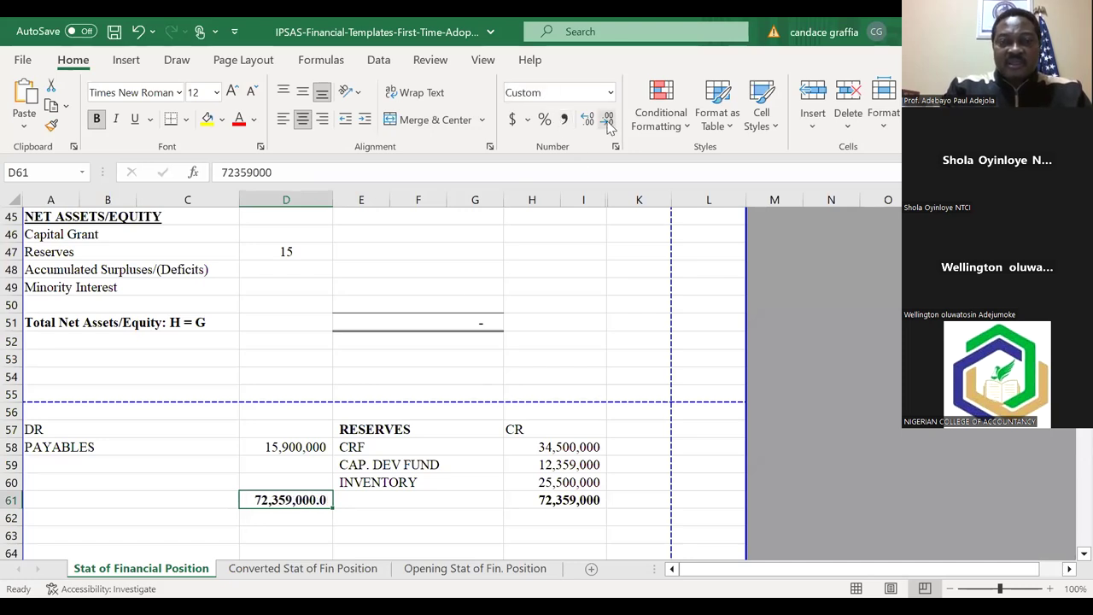
left_click(607, 120)
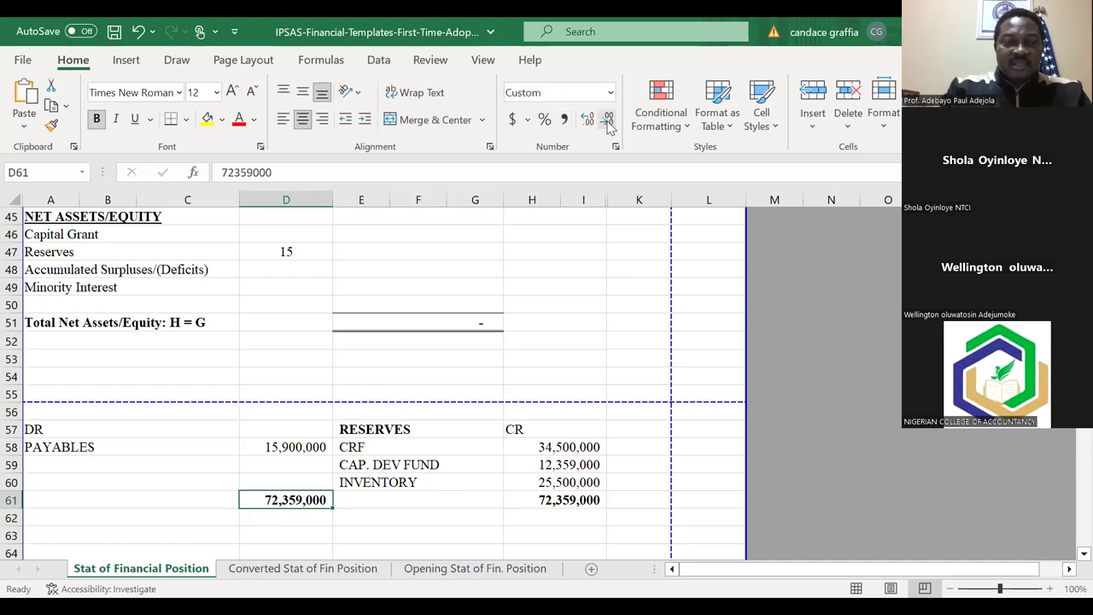
Step: Label the balancing entry below PAYABLES in A59 as BAL.C/D
left_click(56, 474)
type("B")
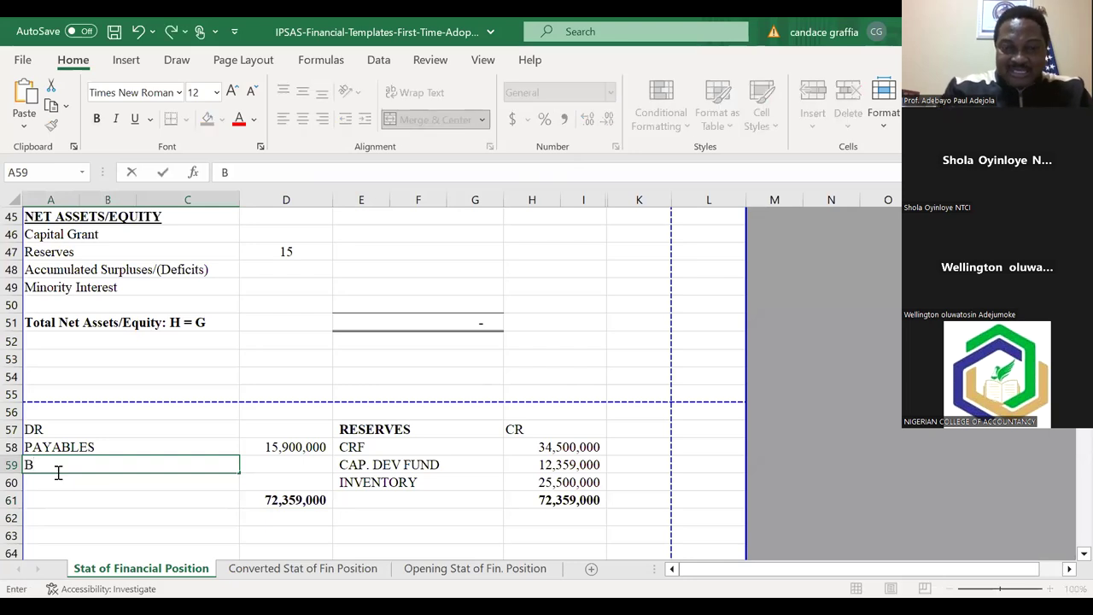
type("AL.C/D")
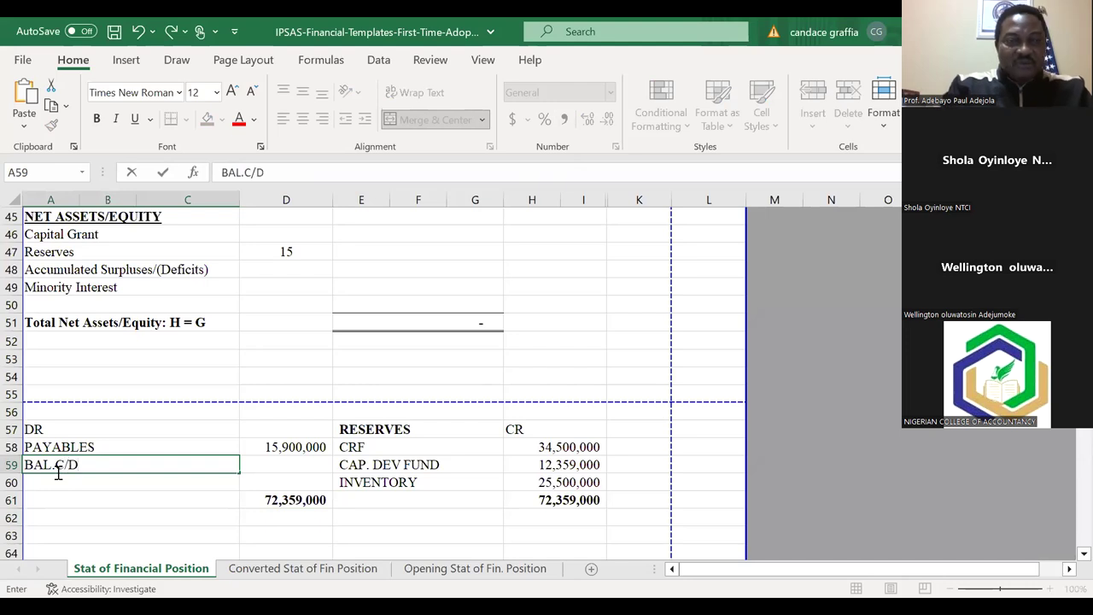
key("Return")
key("Down")
key("Down")
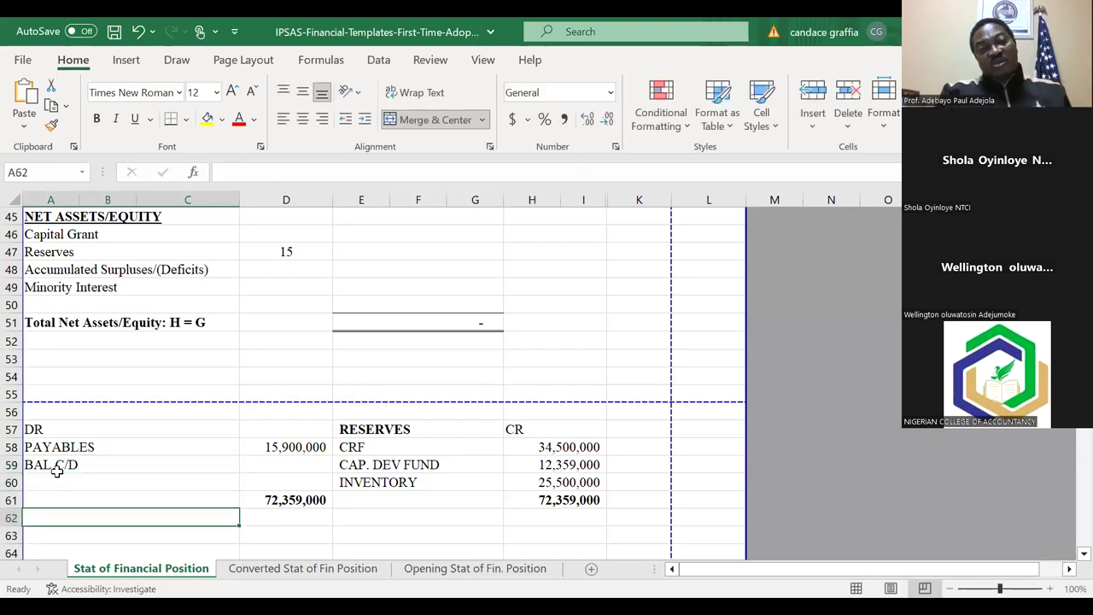
Step: Calculate the reserves balance in D64 by subtracting the payables from the debit-side total with =D61-D58
key("Down")
key("Down")
key("Up")
key("Up")
key("Down")
key("Right")
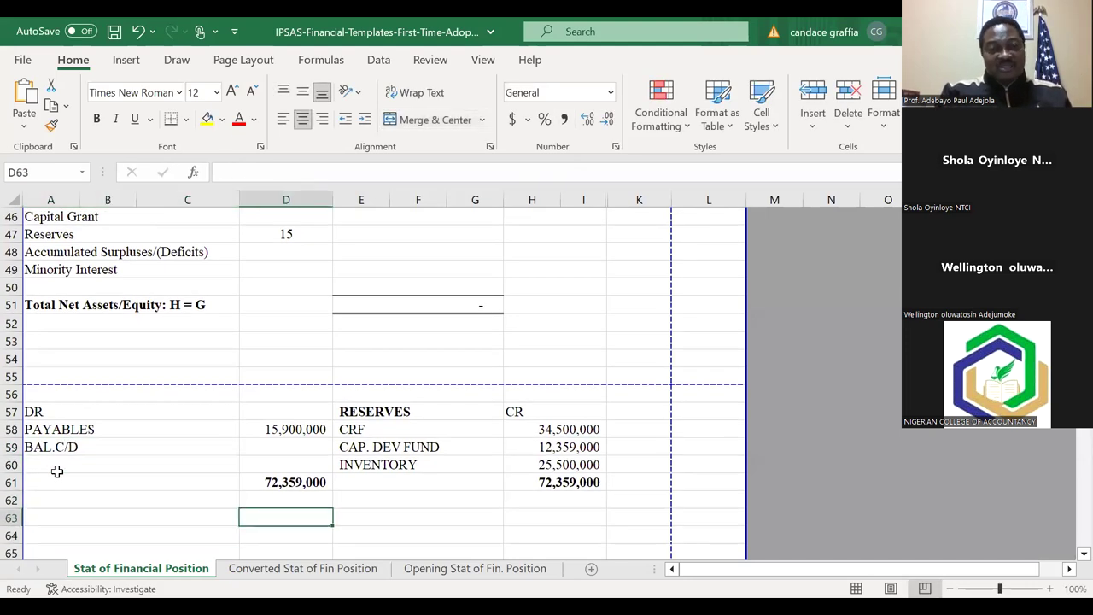
key("Right")
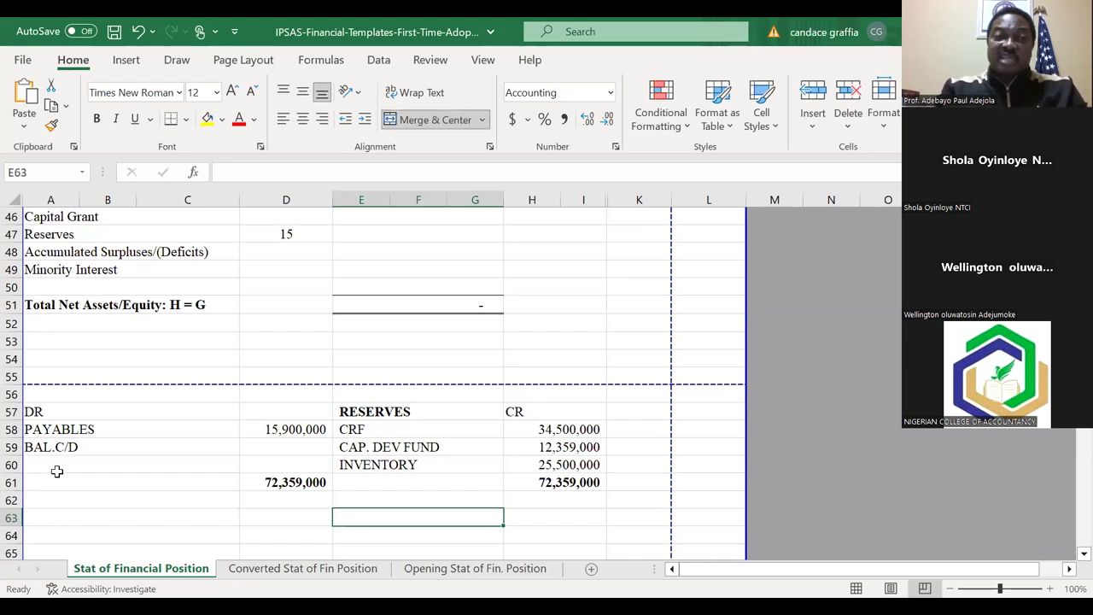
key("Up")
key("Up")
key("Down")
key("Down")
key("Down")
key("Up")
key("Left")
key("Down")
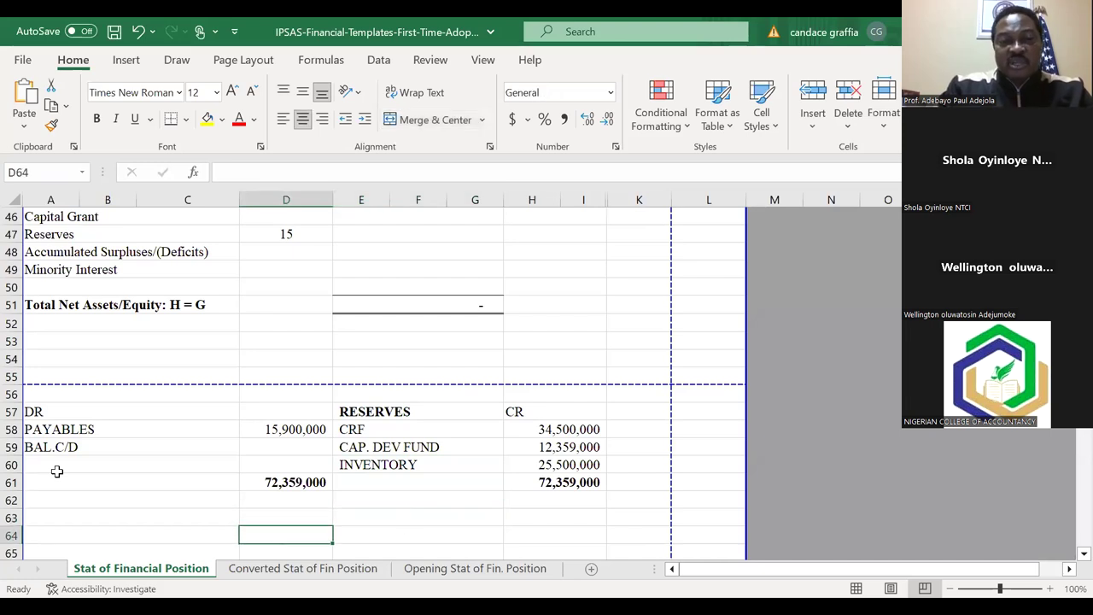
type("=")
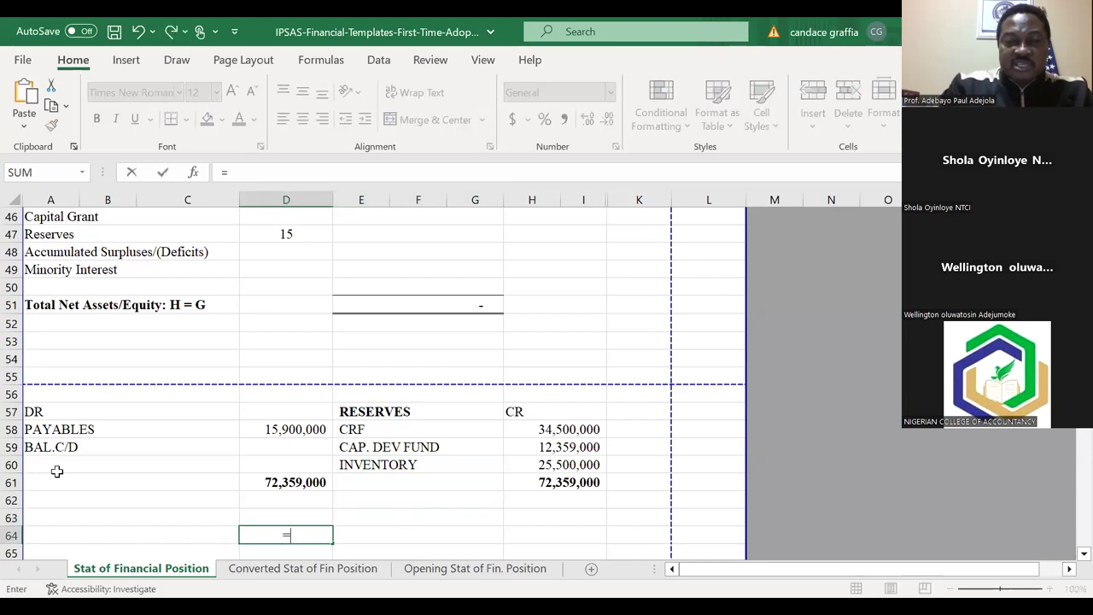
left_click(286, 484)
type("-")
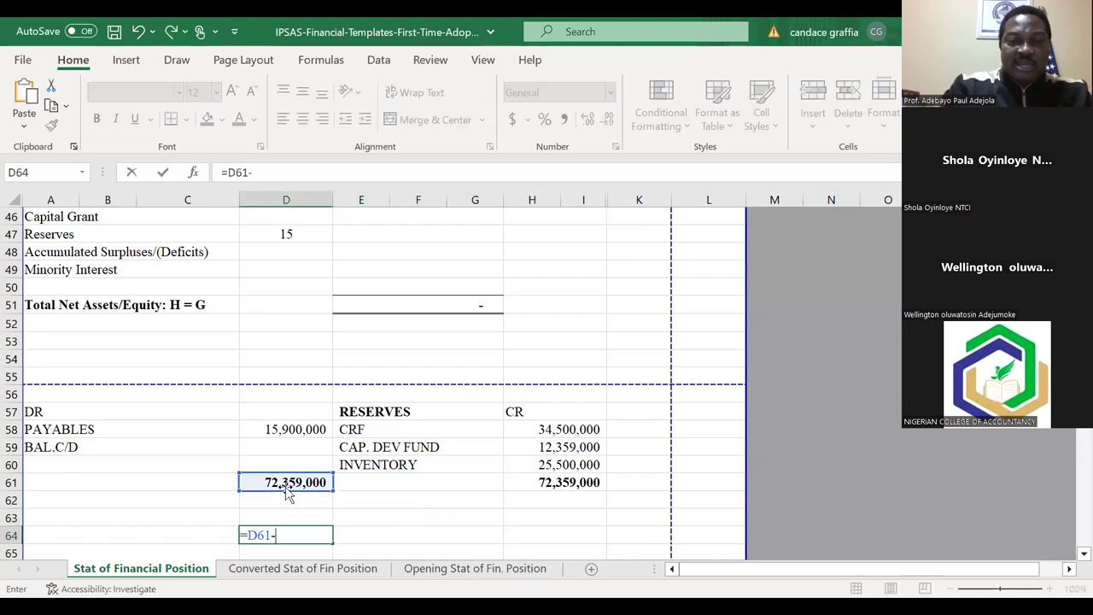
left_click(292, 424)
key("Return")
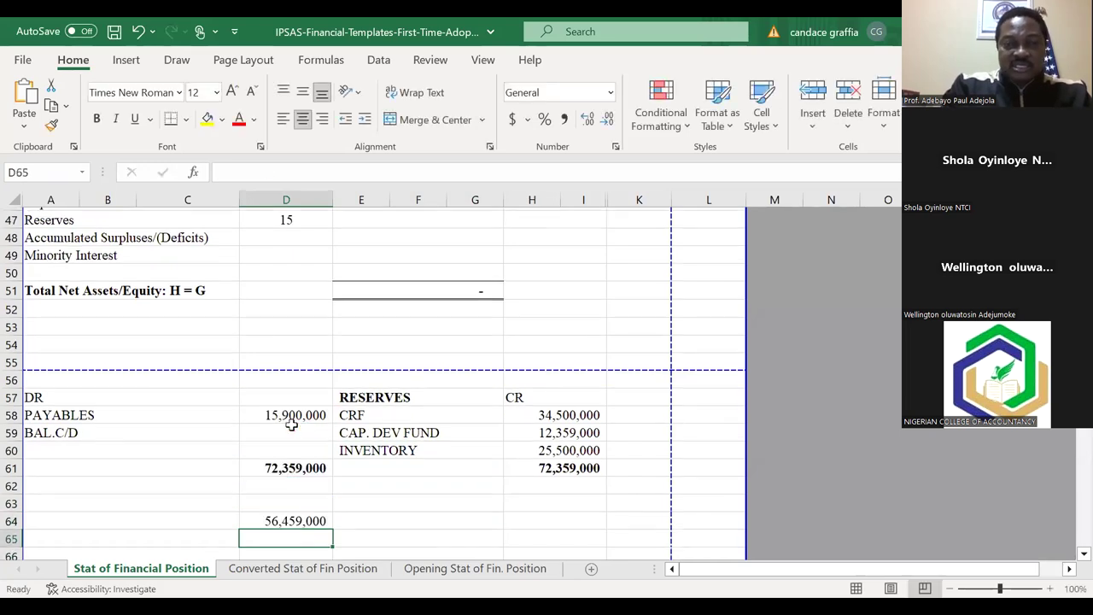
Step: Look over the net assets/equity section and the RESERVES account, ending at the balance formula in D64
key("Up")
key("Up")
key("Up")
key("Up")
key("Up")
key("Up")
key("Up")
key("Up")
key("Up")
key("Up")
key("Up")
key("Up")
key("Up")
key("Up")
key("Up")
key("Up")
key("Down")
key("Down")
key("Down")
key("Down")
key("Down")
key("Down")
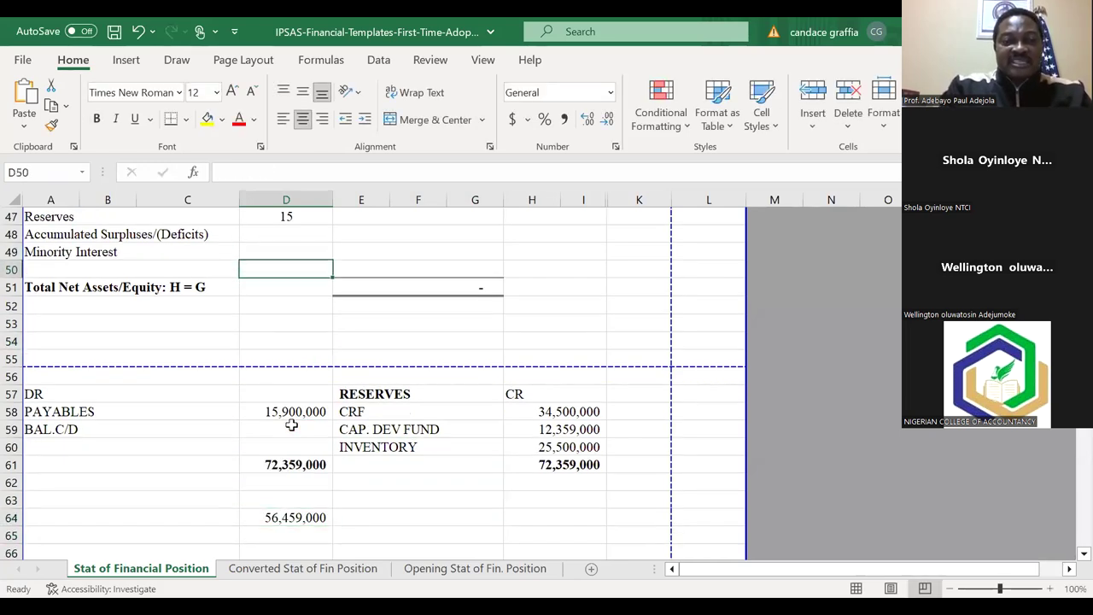
key("Down")
key("Down")
key("Down")
key("Down")
key("Down")
key("Down")
key("Down")
key("Down")
key("Down")
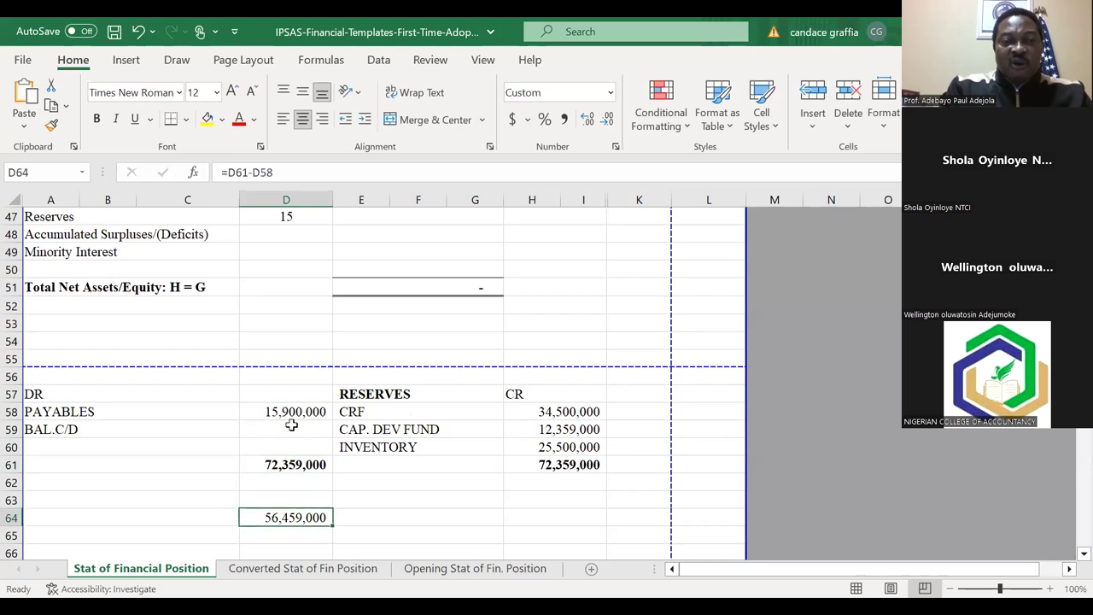
Step: Enter 56459000 as the Reserves amount in E47 of the net assets/equity section
key("Up")
key("Up")
key("Up")
key("Up")
key("Up")
key("Up")
key("Up")
key("Up")
key("Up")
key("Up")
key("Up")
key("Up")
key("Up")
key("Up")
key("Up")
key("Up")
key("Up")
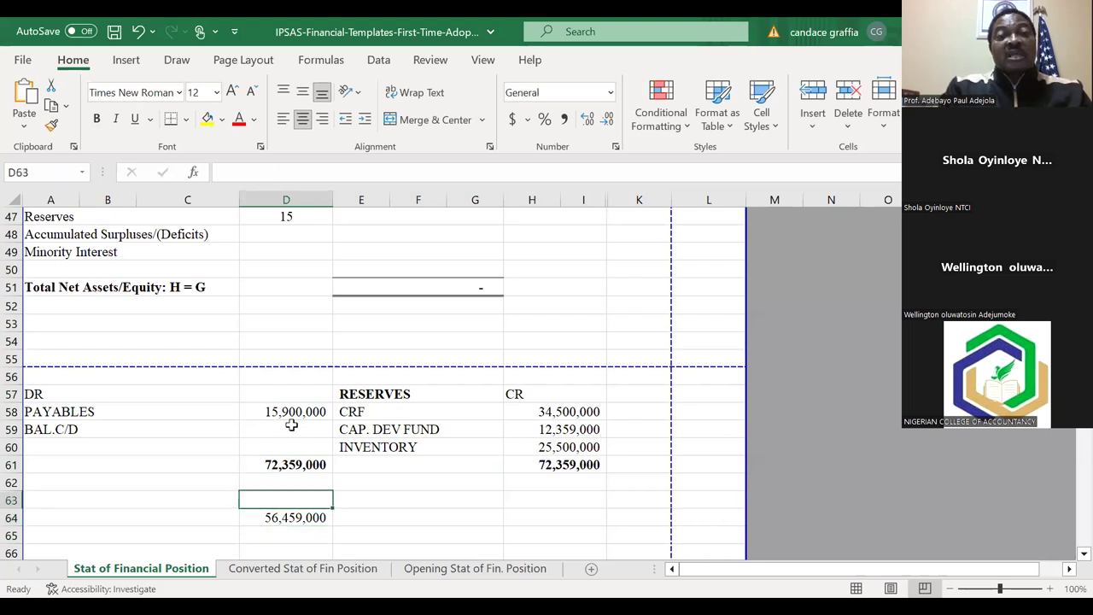
key("Up")
key("Up")
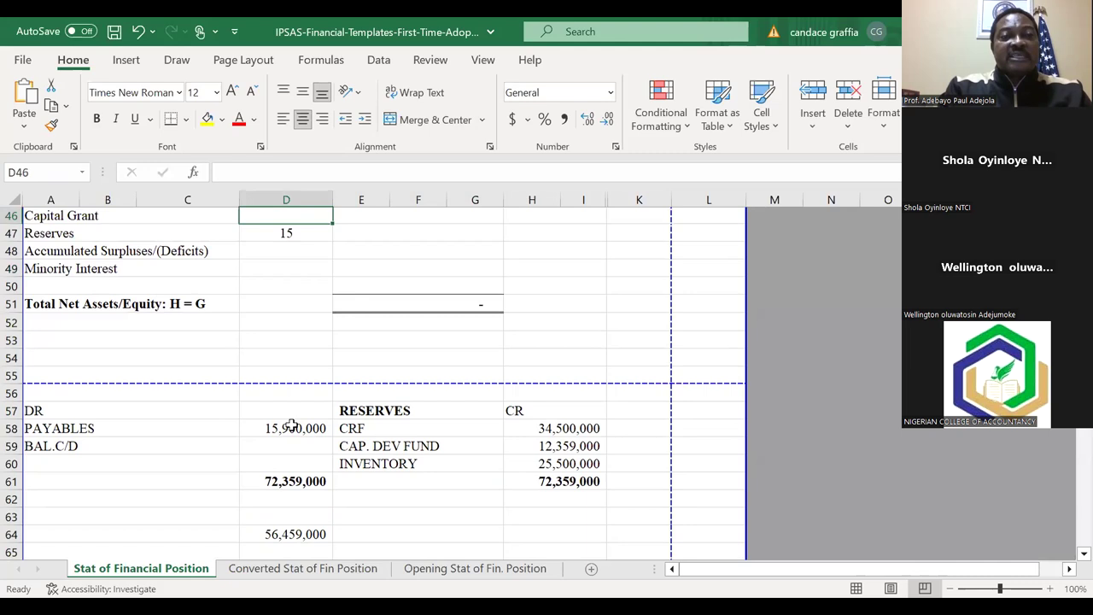
key("Down")
key("Down")
key("Right")
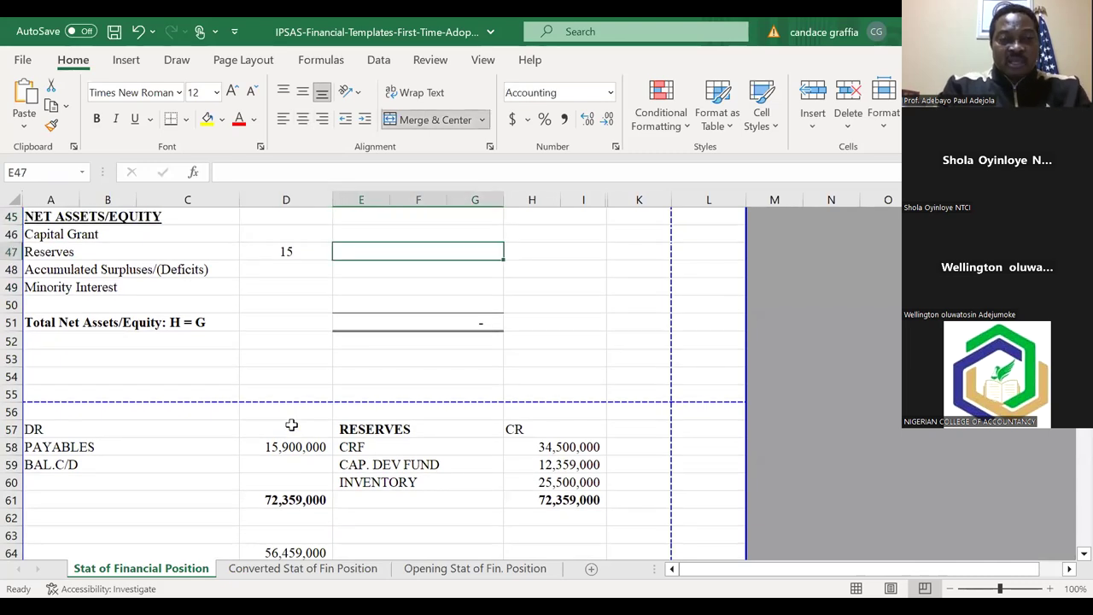
type("56")
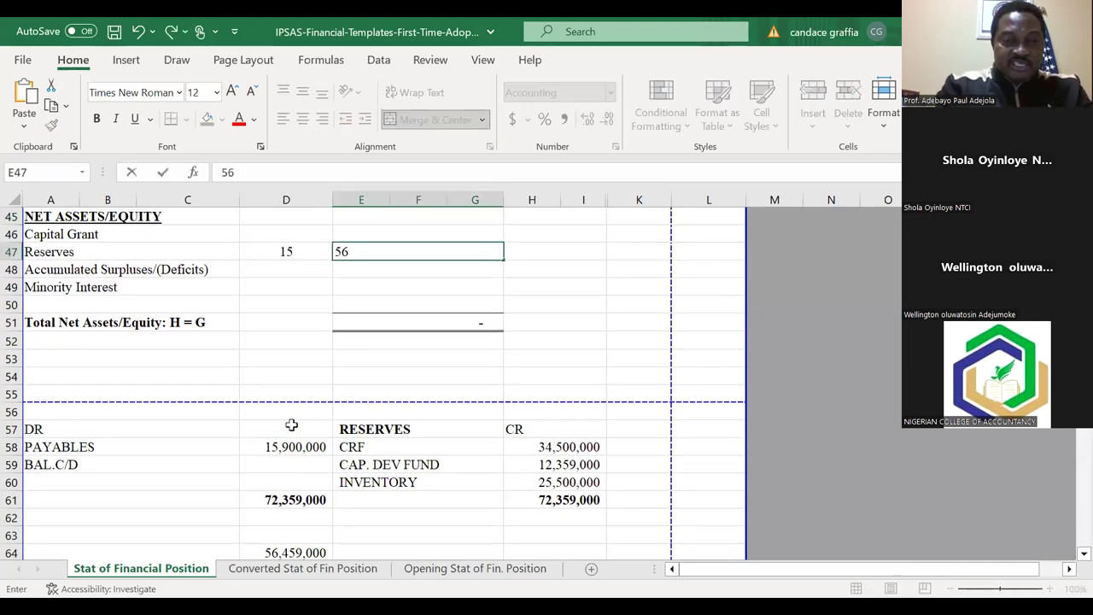
type("45")
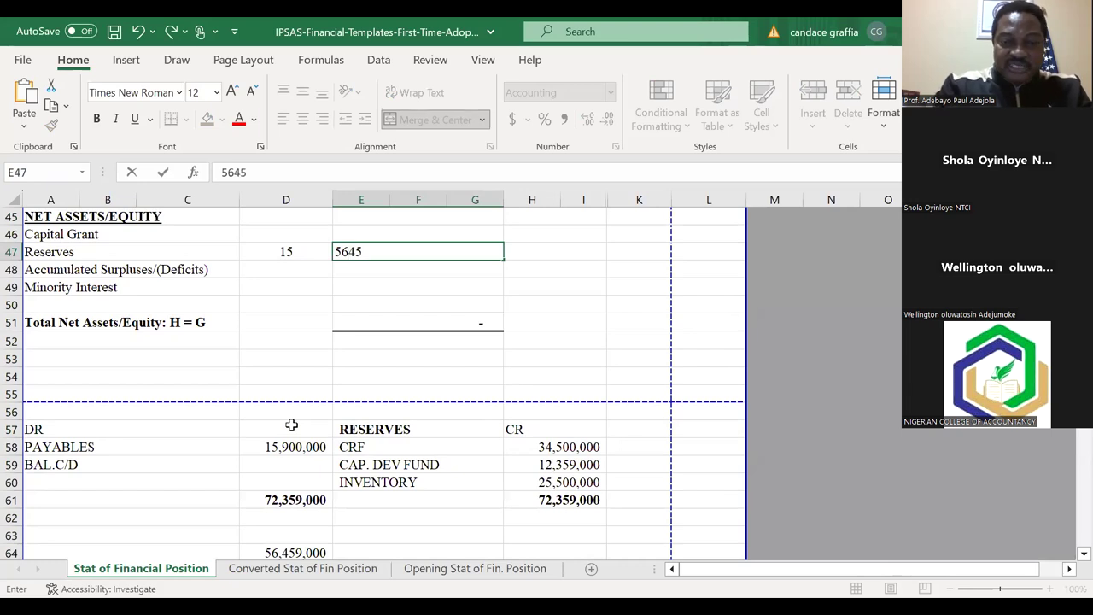
type("9000")
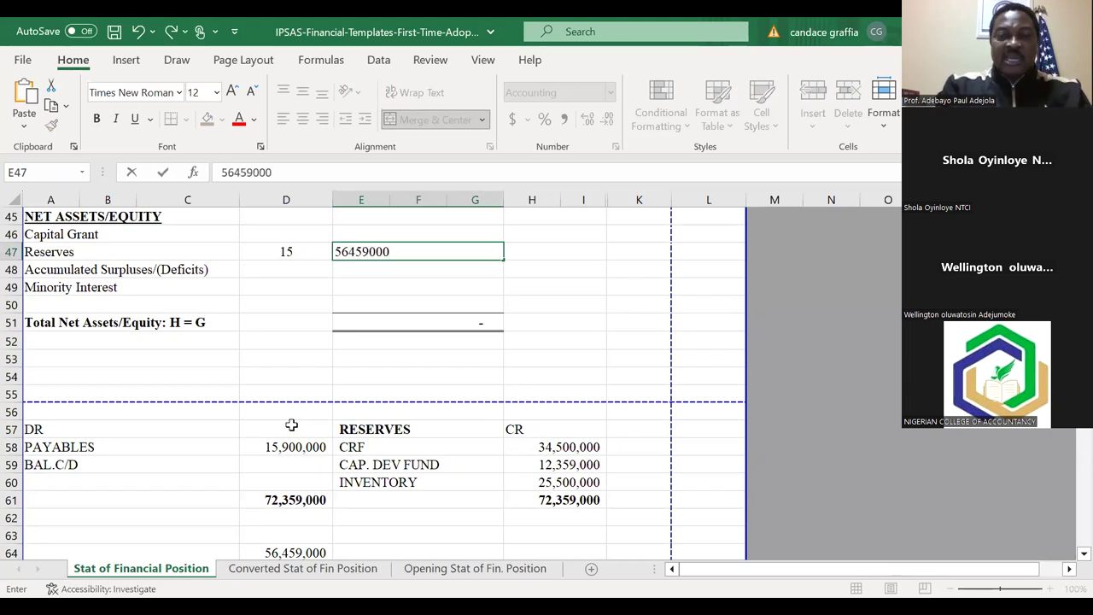
key("Return")
key("Return")
key("Return")
key("Return")
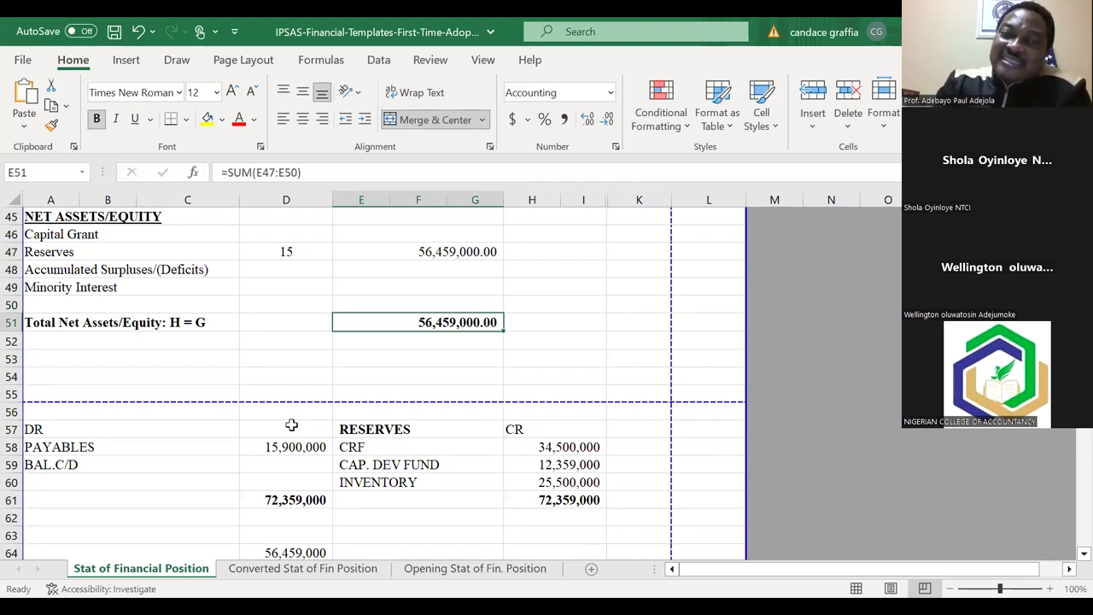
Step: Review the Reserves amount and Total Net Assets/Equity against the RESERVES account beneath the statement
key("Up")
key("Up")
key("Up")
key("Up")
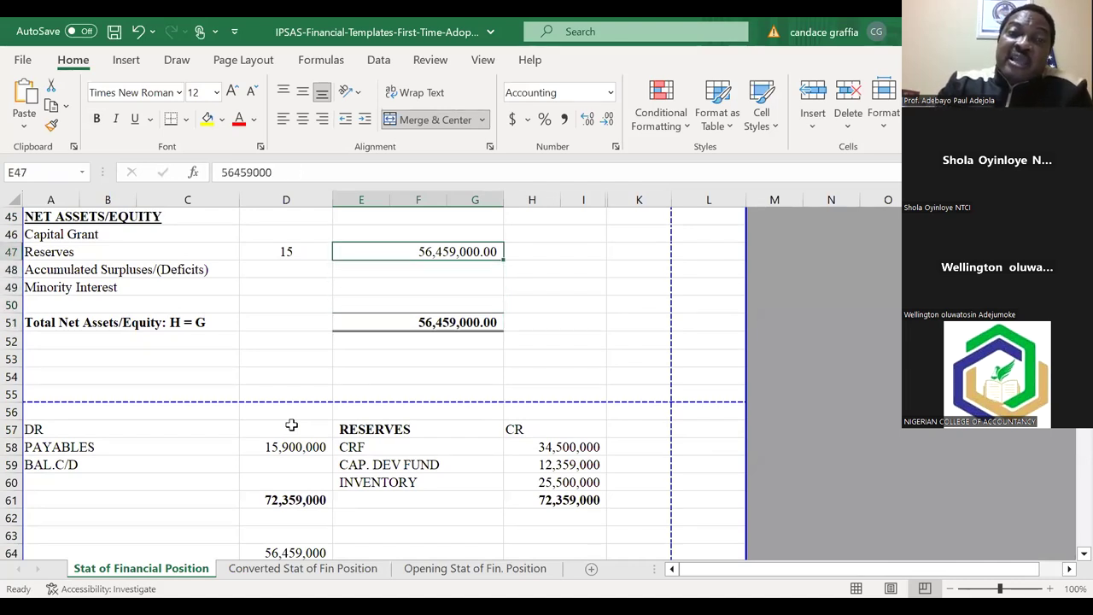
key("Left")
key("Down")
key("Up")
key("Down")
key("Down")
key("Down")
key("Down")
key("Down")
key("Down")
key("Down")
key("Down")
key("Down")
key("Down")
key("Down")
key("Down")
key("Down")
key("Down")
key("Down")
key("Up")
key("Up")
key("Up")
key("Up")
key("Up")
key("Up")
key("Up")
key("Up")
key("Up")
key("Up")
key("Right")
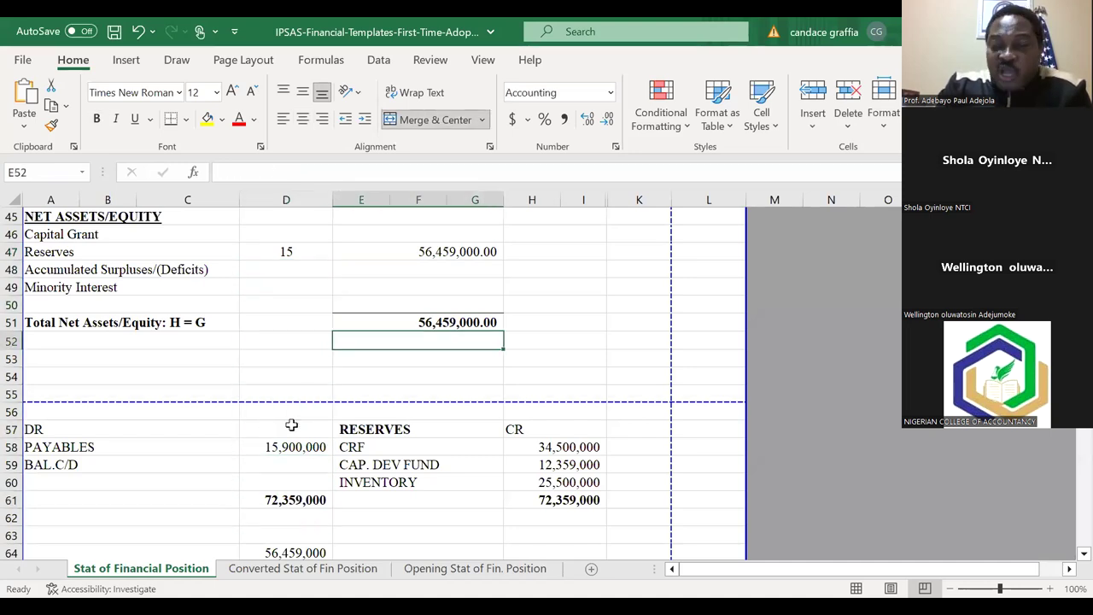
key("Up")
key("Up")
key("Up")
key("Up")
key("Up")
key("Up")
key("Up")
key("Up")
key("Up")
key("Up")
key("Up")
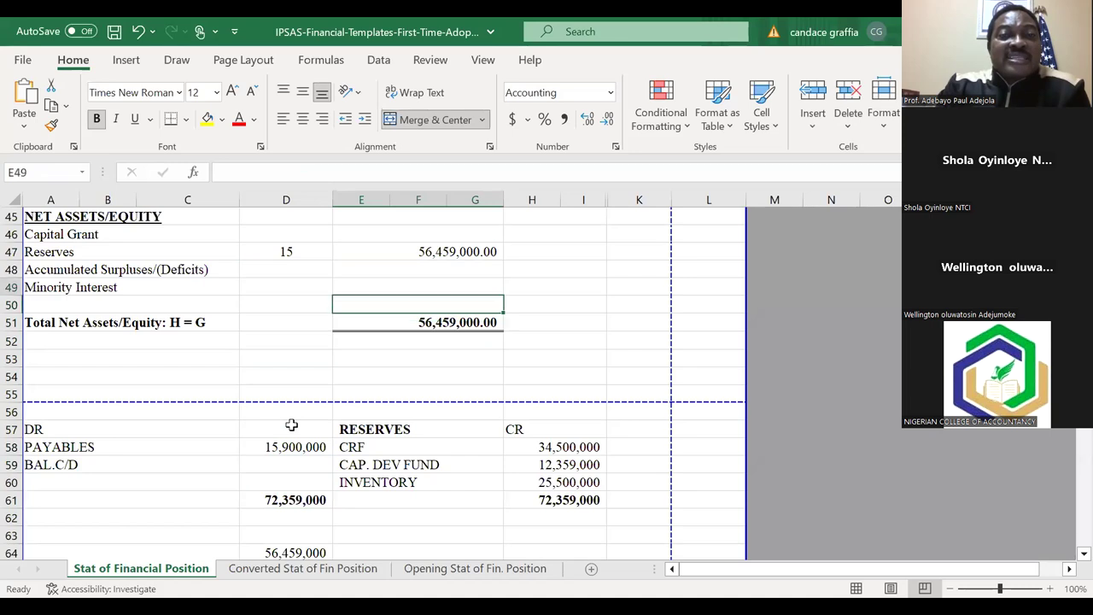
key("Down")
key("Down")
key("Down")
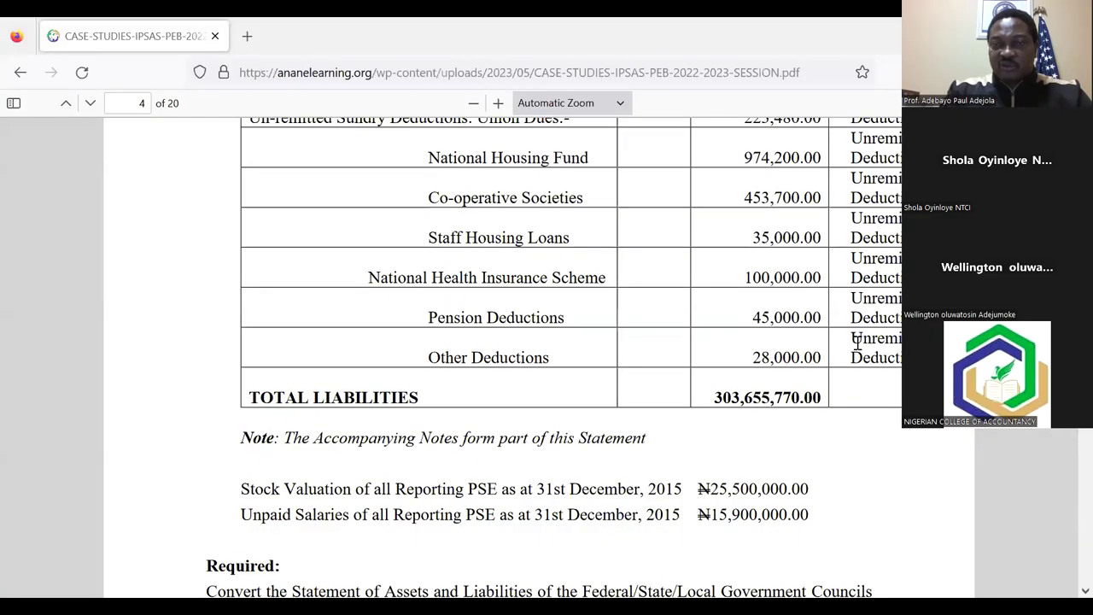
Step: Read the Module 1 closing notes and requirement in the case-studies PDF, continuing to the Module 2 Case 1 trial balance
scroll(690, 449, "down", 5)
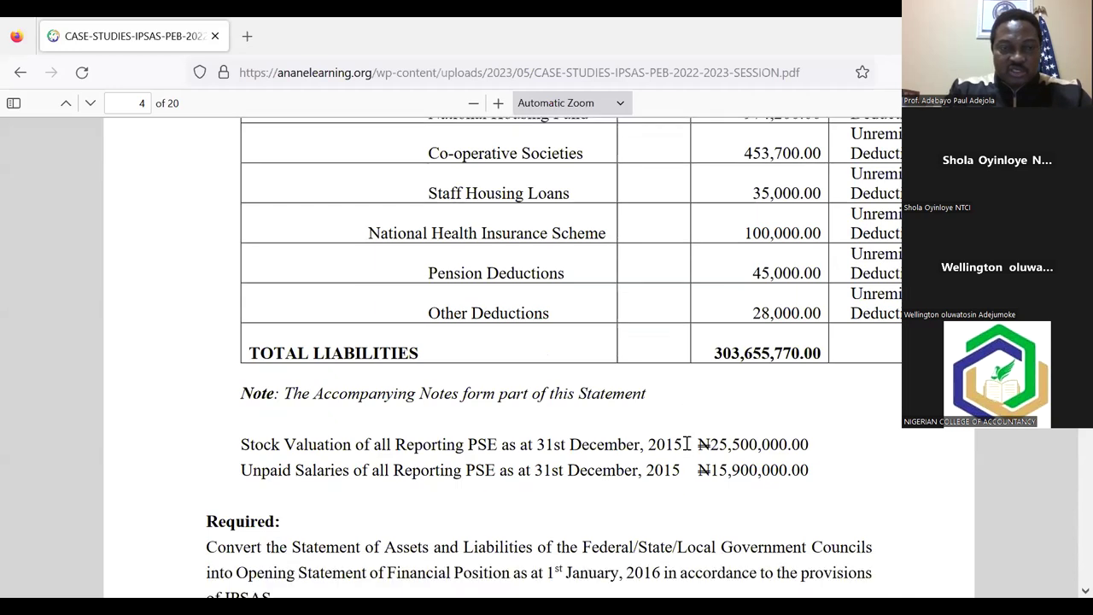
scroll(690, 448, "down", 5)
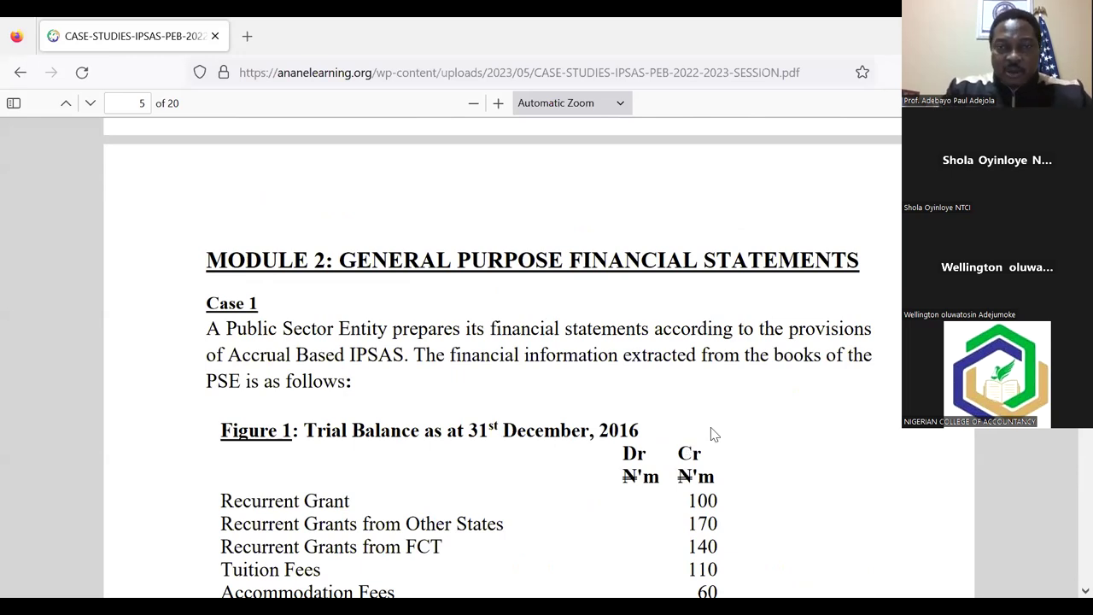
scroll(841, 364, "down", 1)
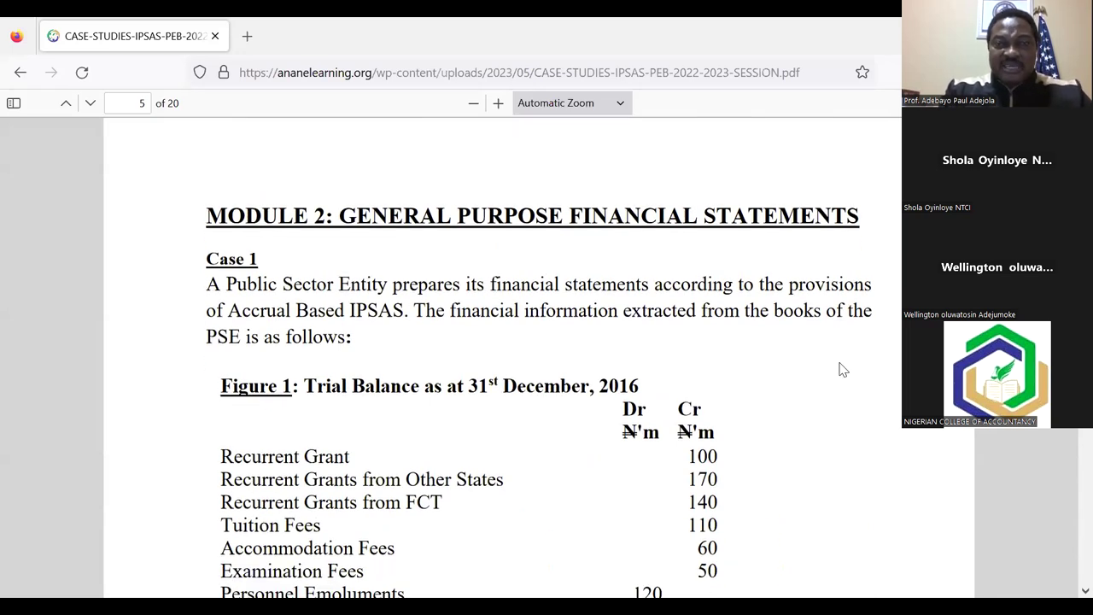
scroll(842, 368, "down", 1)
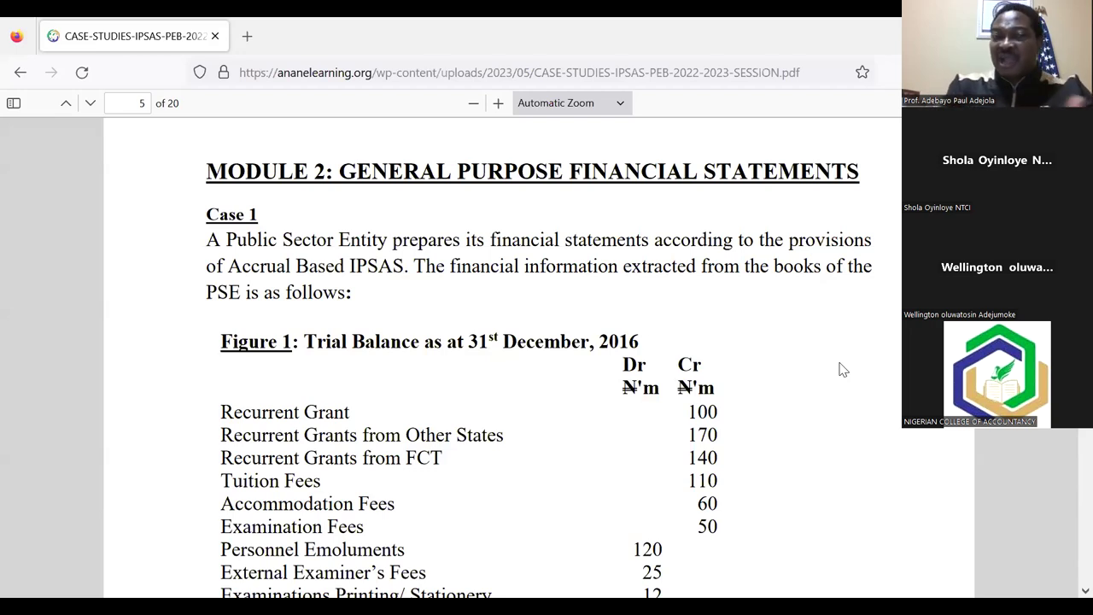
scroll(841, 368, "down", 1)
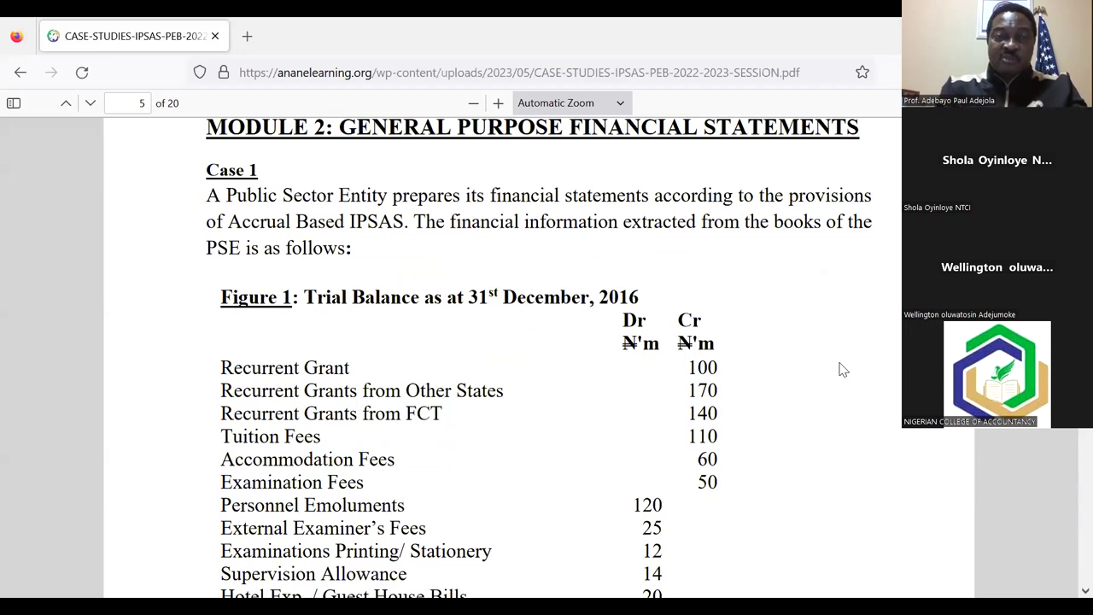
Step: Read the Module 2 Case 1 trial balance as at 31st December, 2016, from the recurrent grants through the expense and asset items
scroll(841, 369, "down", 1)
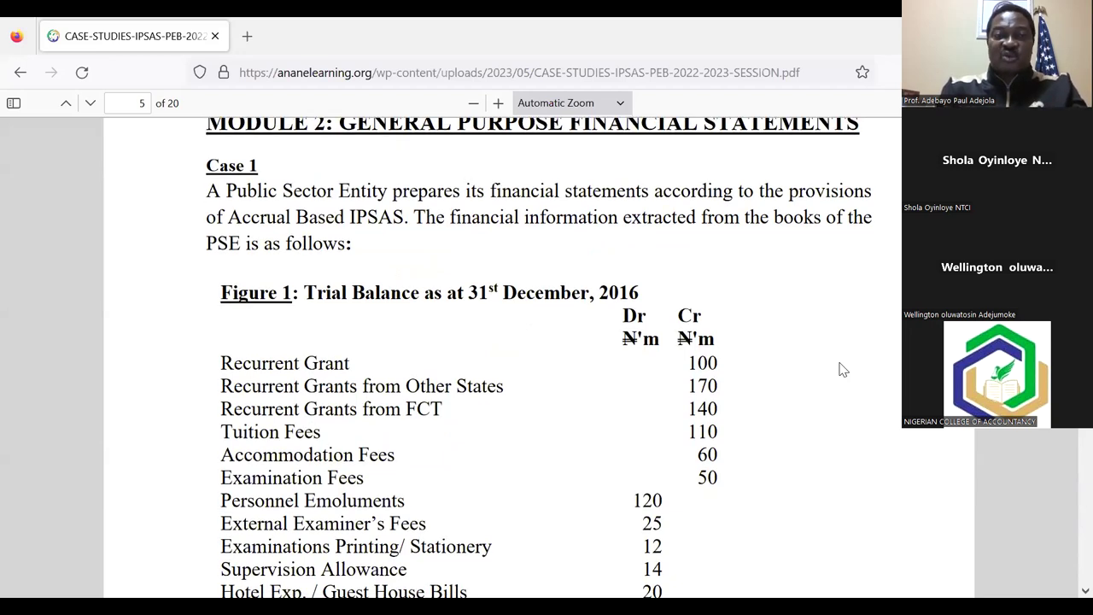
scroll(841, 369, "down", 3)
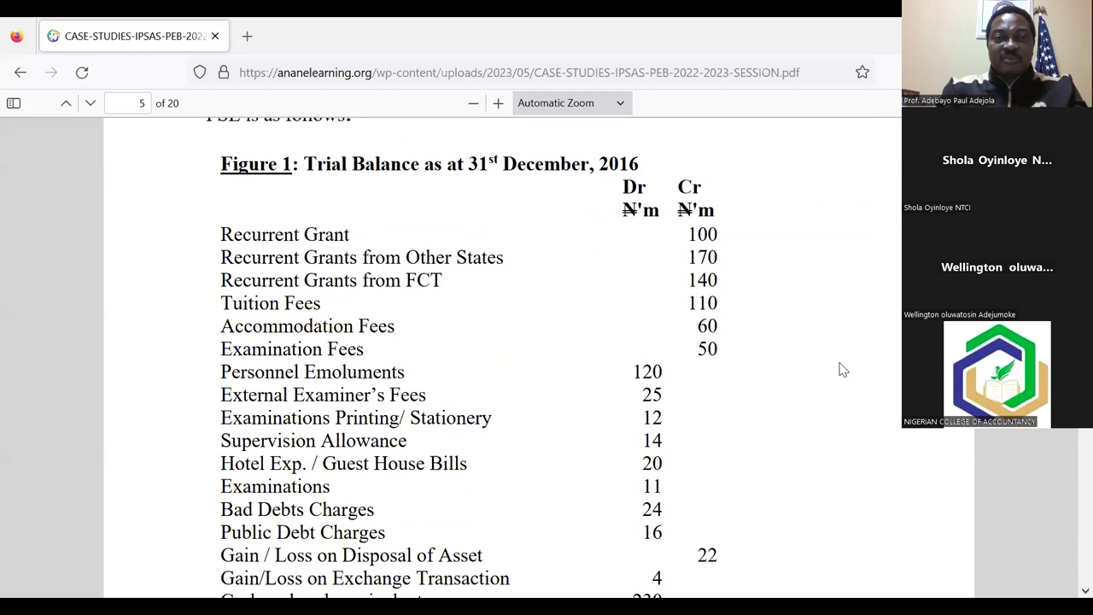
scroll(841, 369, "down", 1)
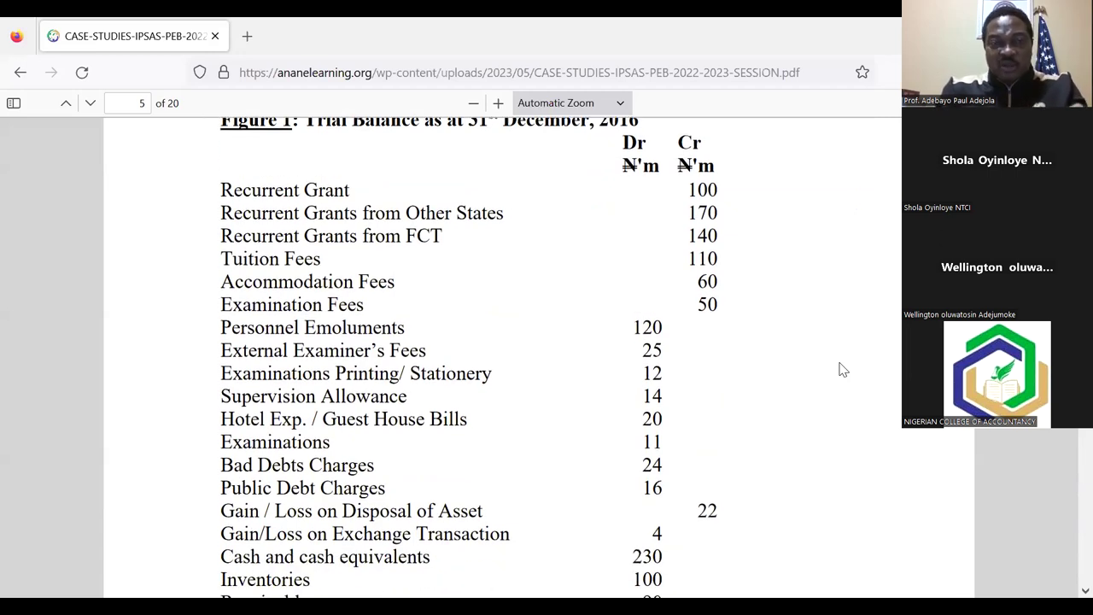
scroll(841, 369, "down", 1)
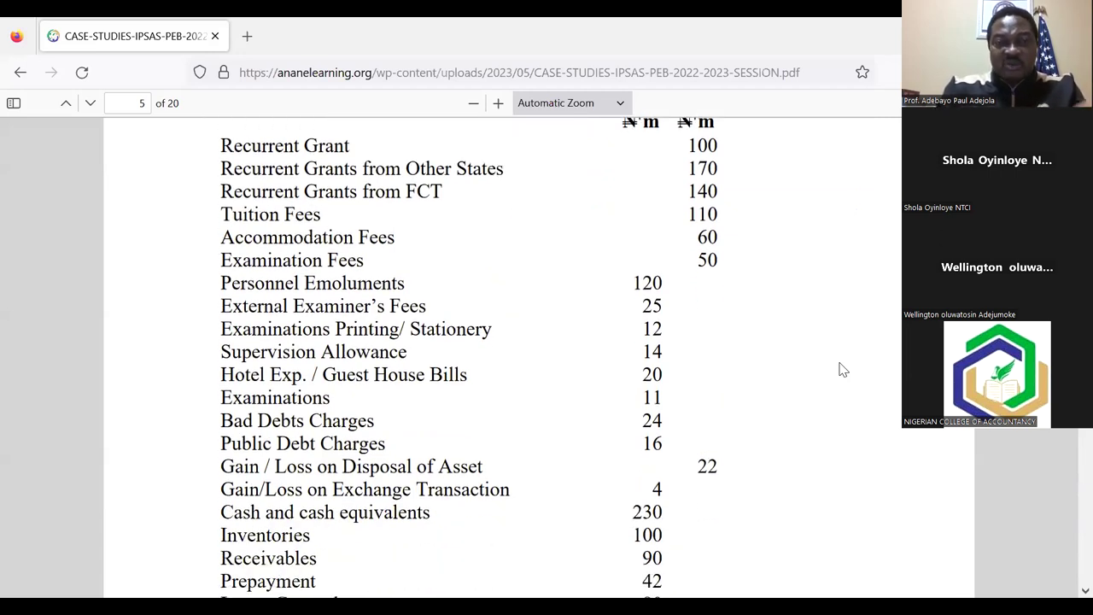
scroll(841, 369, "down", 1)
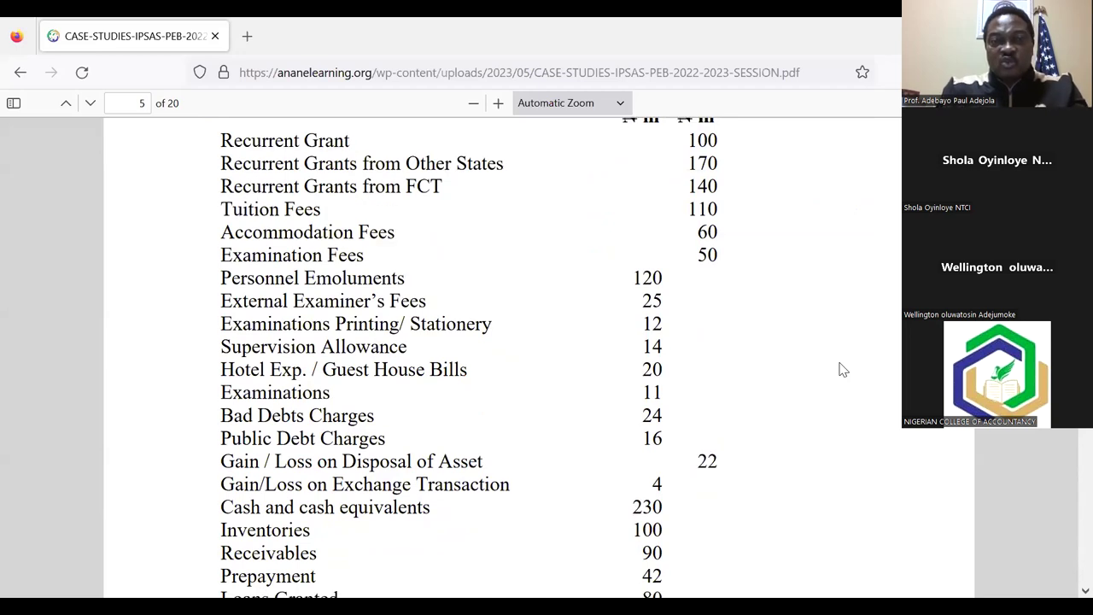
scroll(841, 369, "down", 2)
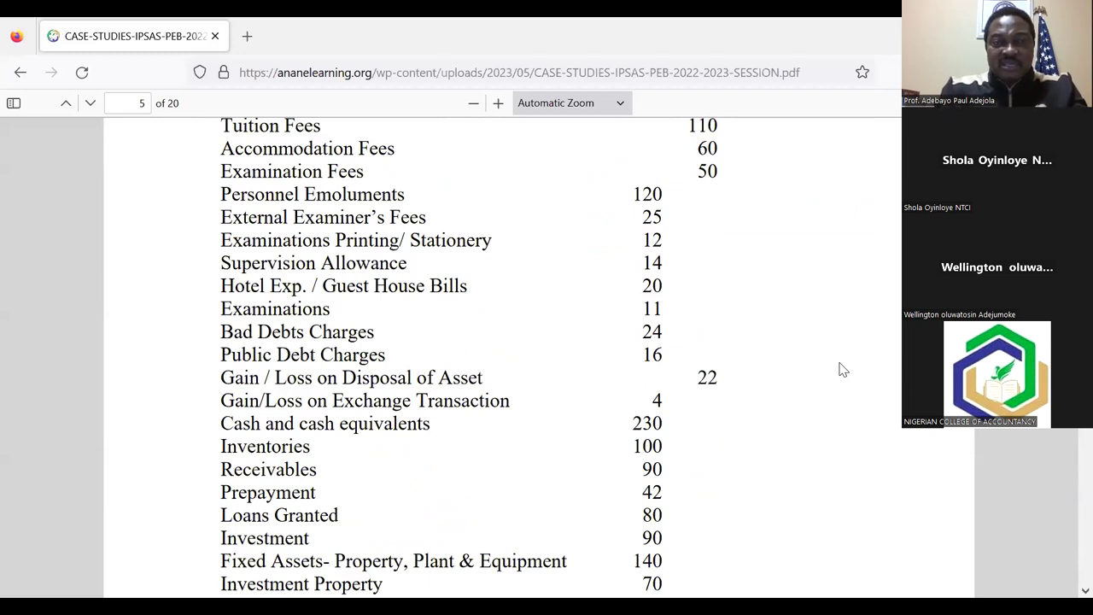
scroll(841, 369, "up", 6)
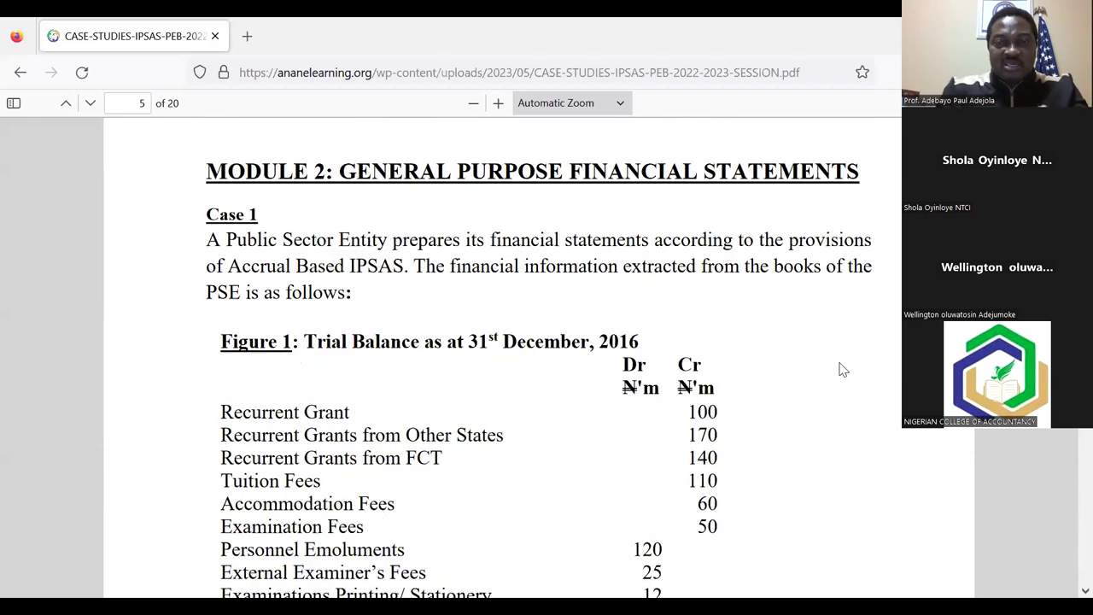
scroll(841, 369, "down", 2)
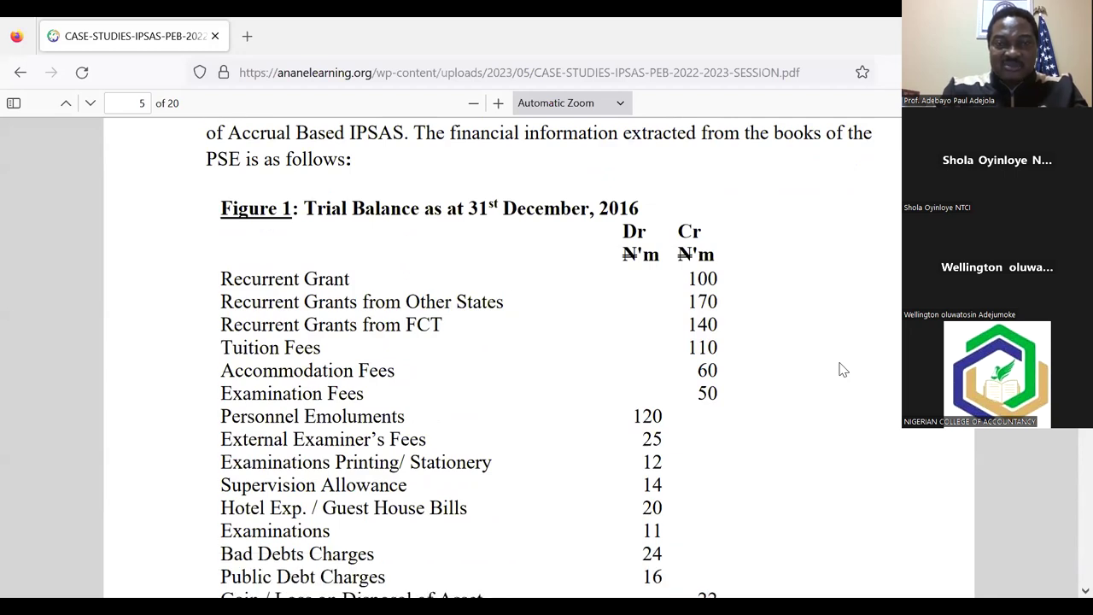
scroll(841, 369, "up", 1)
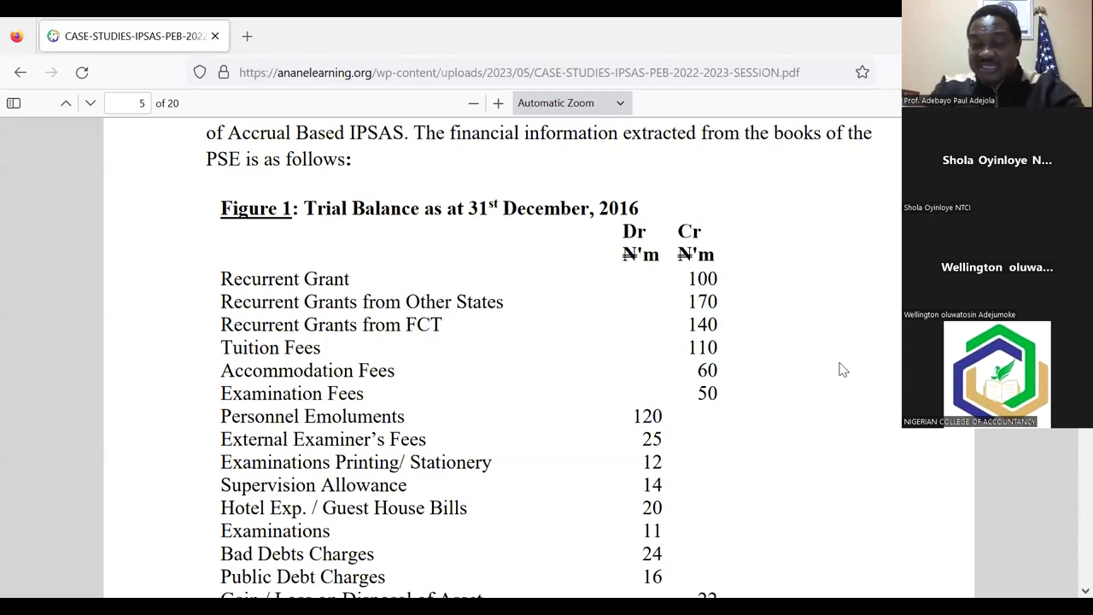
scroll(841, 369, "down", 2)
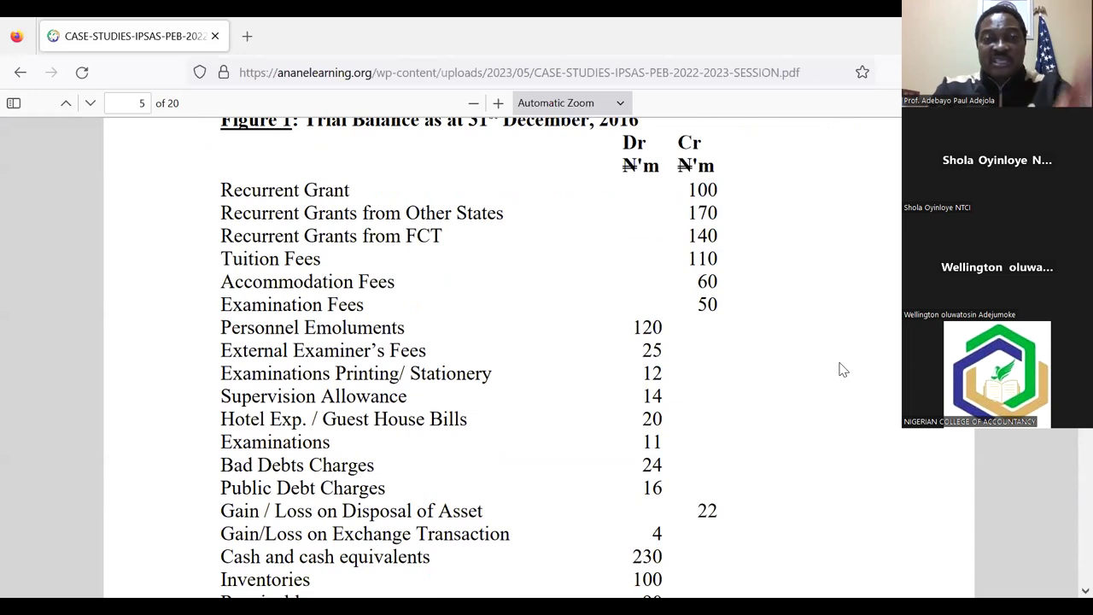
scroll(841, 369, "down", 1)
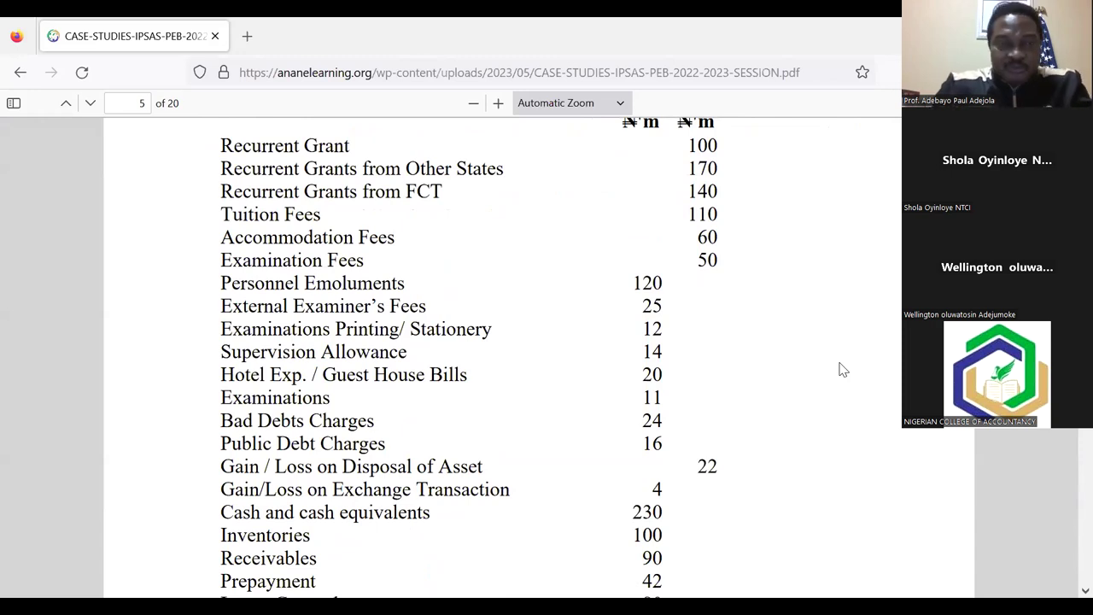
scroll(841, 369, "down", 1)
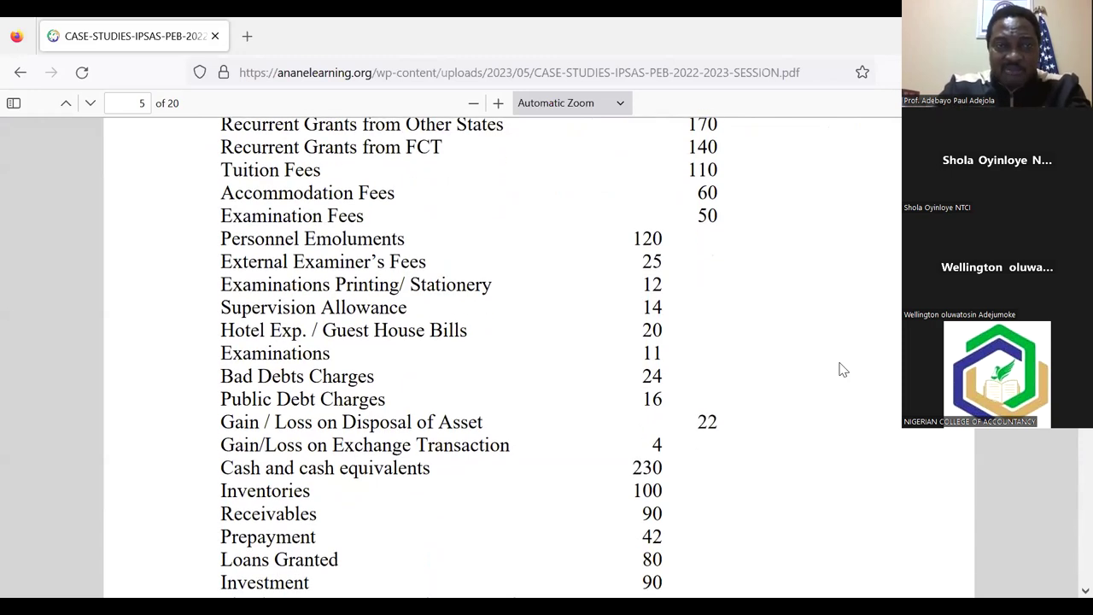
scroll(841, 369, "down", 1)
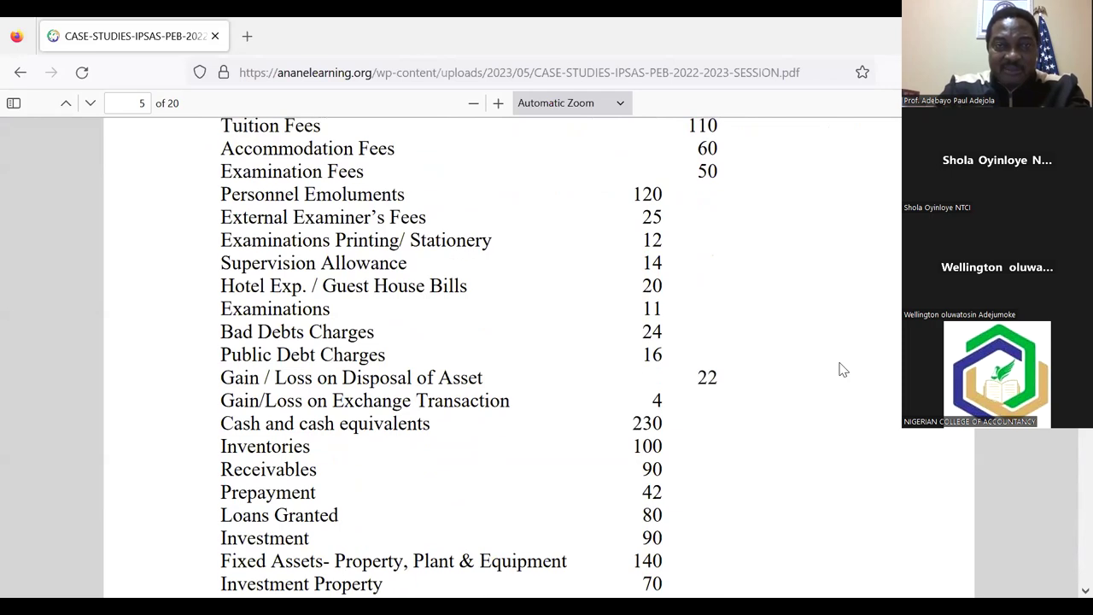
Step: Examine the liabilities and funds closing the Case 1 trial balance, then the Case 1 and Case 2 requirements on page 6
scroll(841, 368, "down", 7)
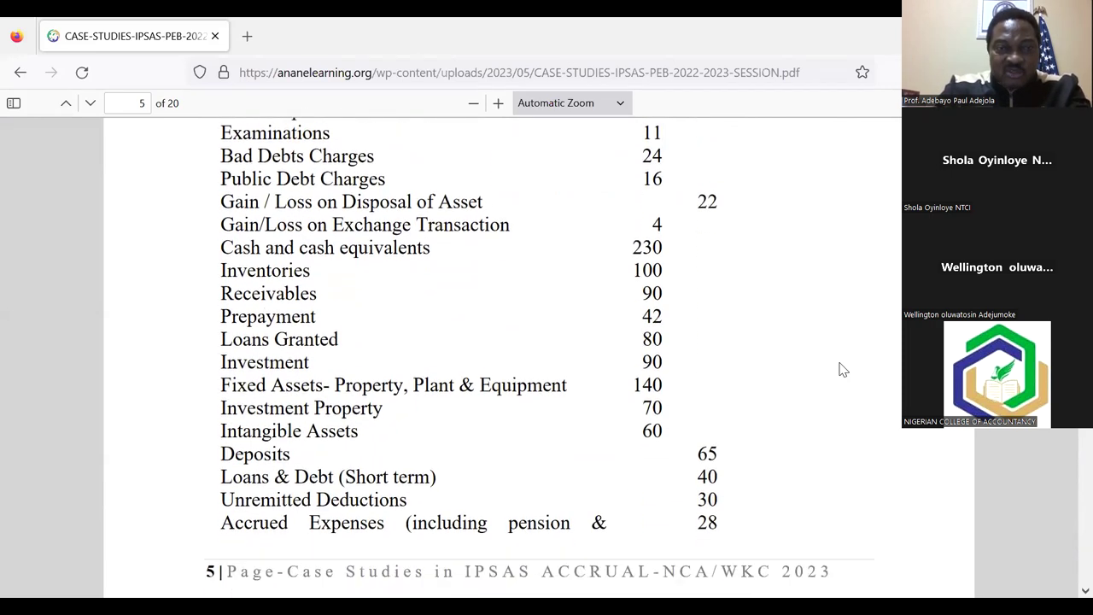
scroll(841, 369, "down", 1)
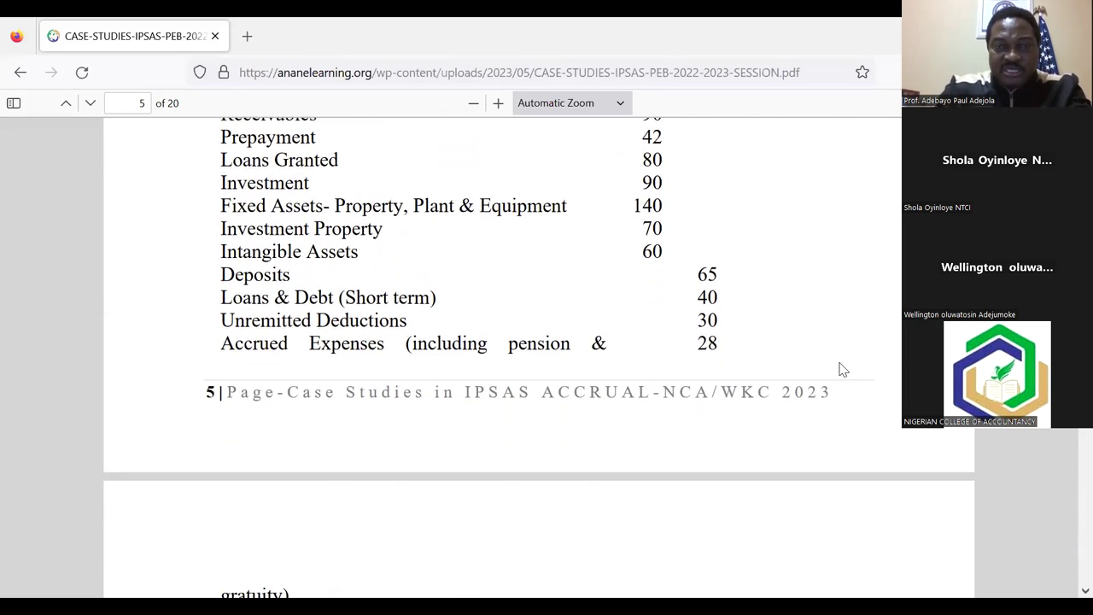
scroll(841, 369, "down", 1)
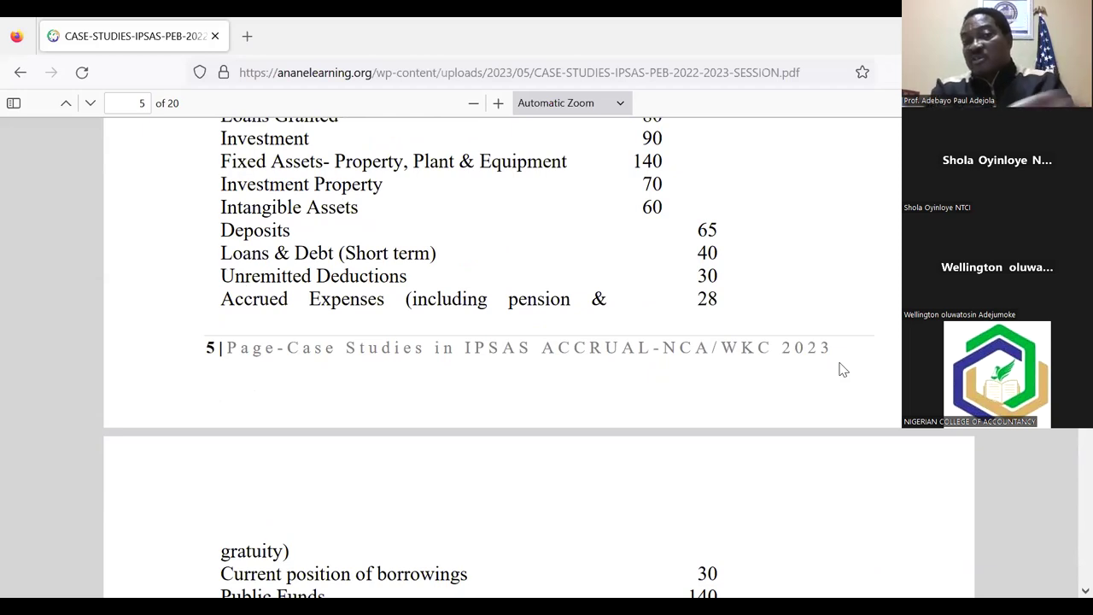
scroll(842, 369, "down", 5)
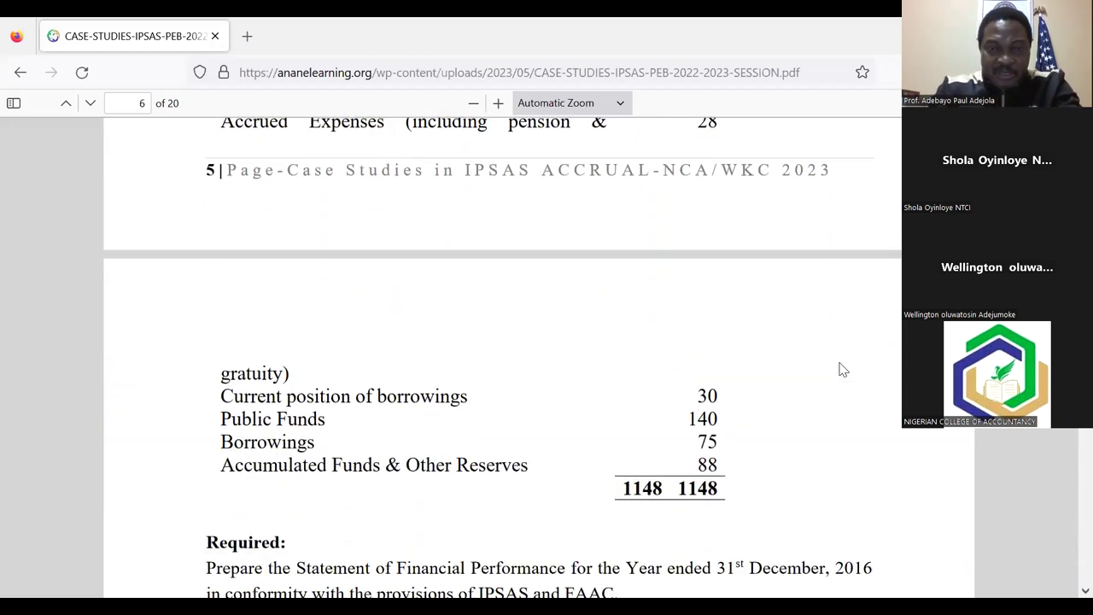
scroll(843, 368, "down", 1)
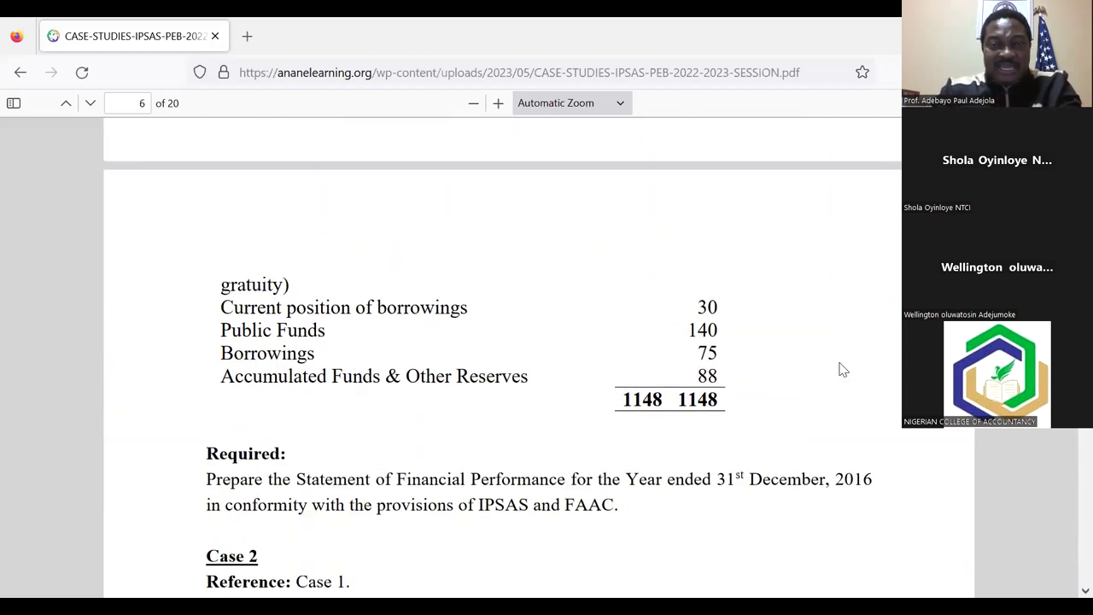
scroll(843, 369, "down", 1)
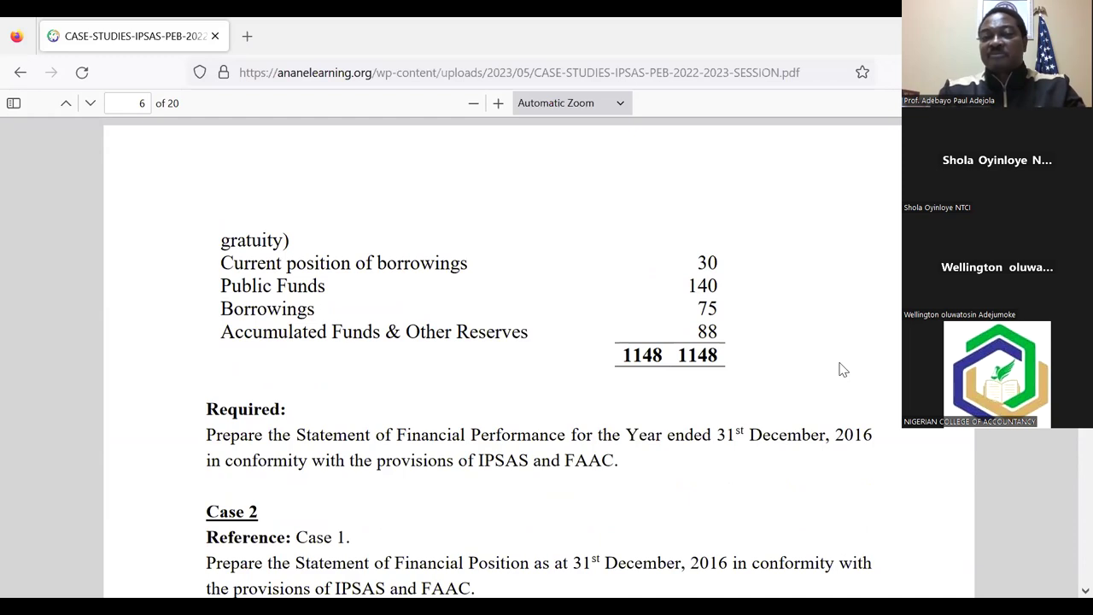
scroll(843, 369, "down", 1)
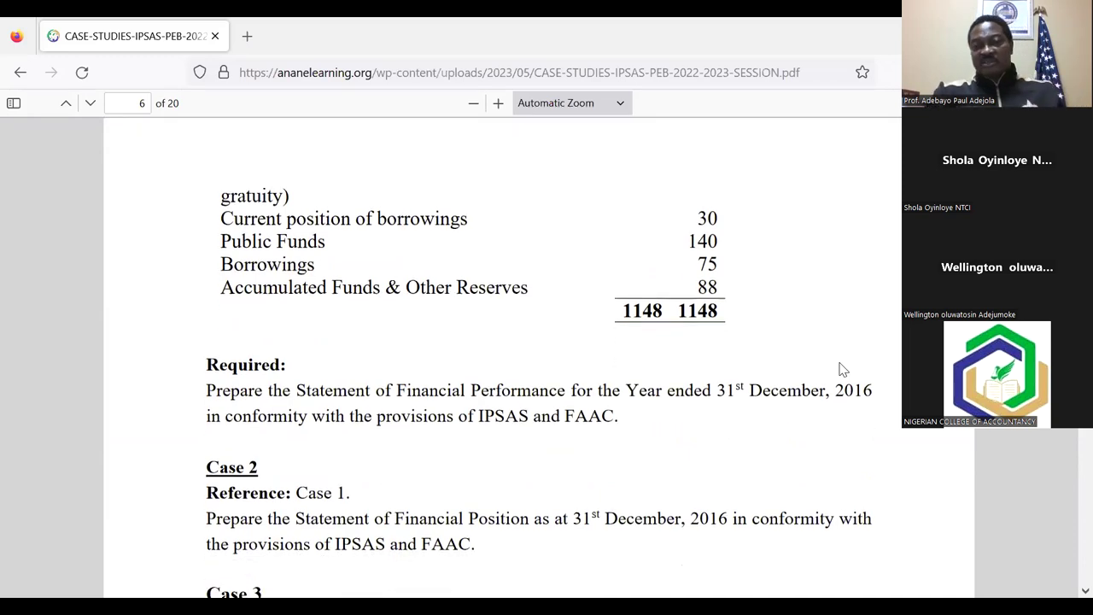
scroll(843, 369, "up", 1)
scroll(842, 368, "down", 2)
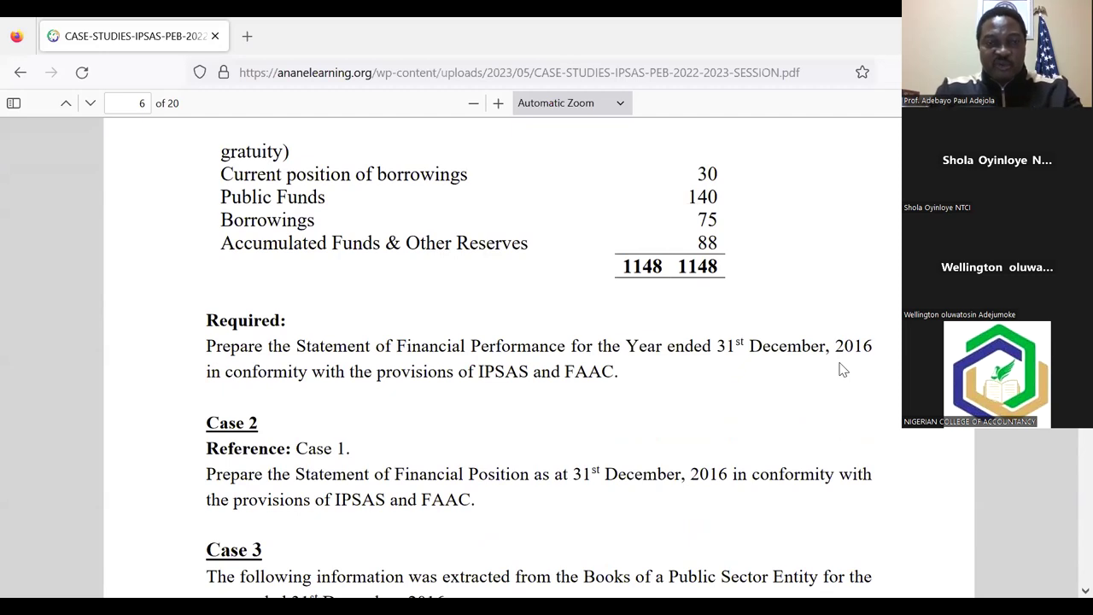
scroll(843, 369, "down", 3)
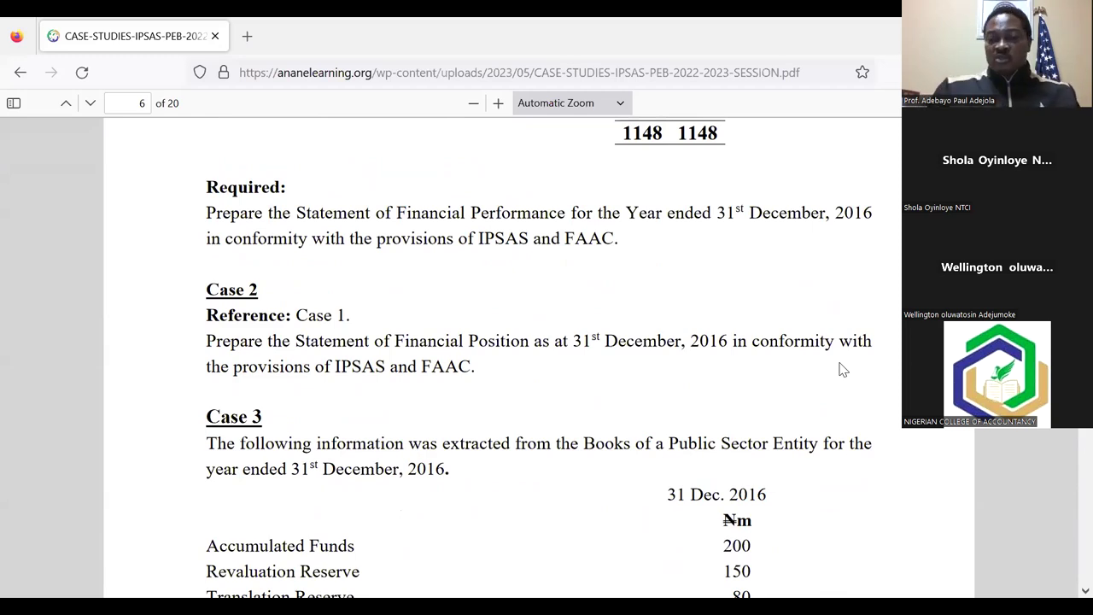
Step: Go back over the Case 1 trial balance from its closing totals up to the grant and fee income items
scroll(842, 369, "up", 5)
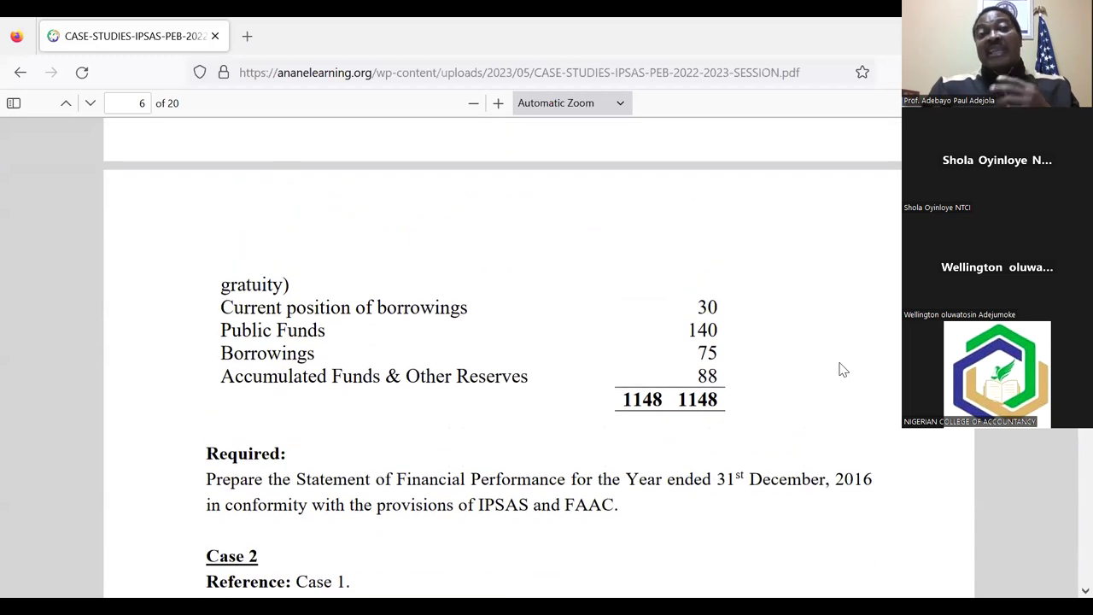
scroll(843, 369, "up", 3)
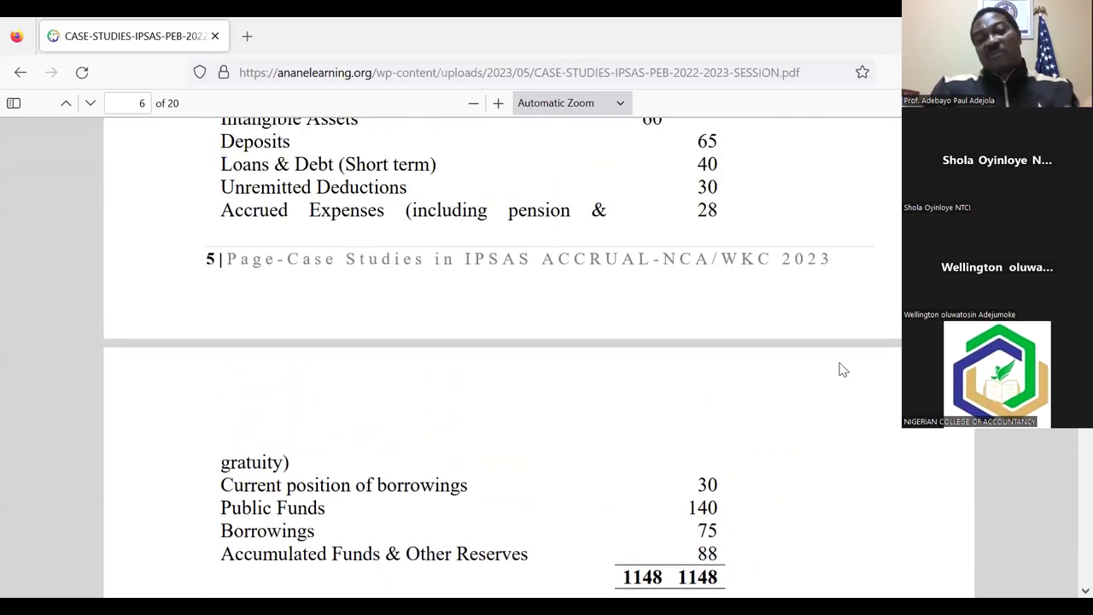
scroll(842, 368, "up", 1)
scroll(843, 368, "up", 6)
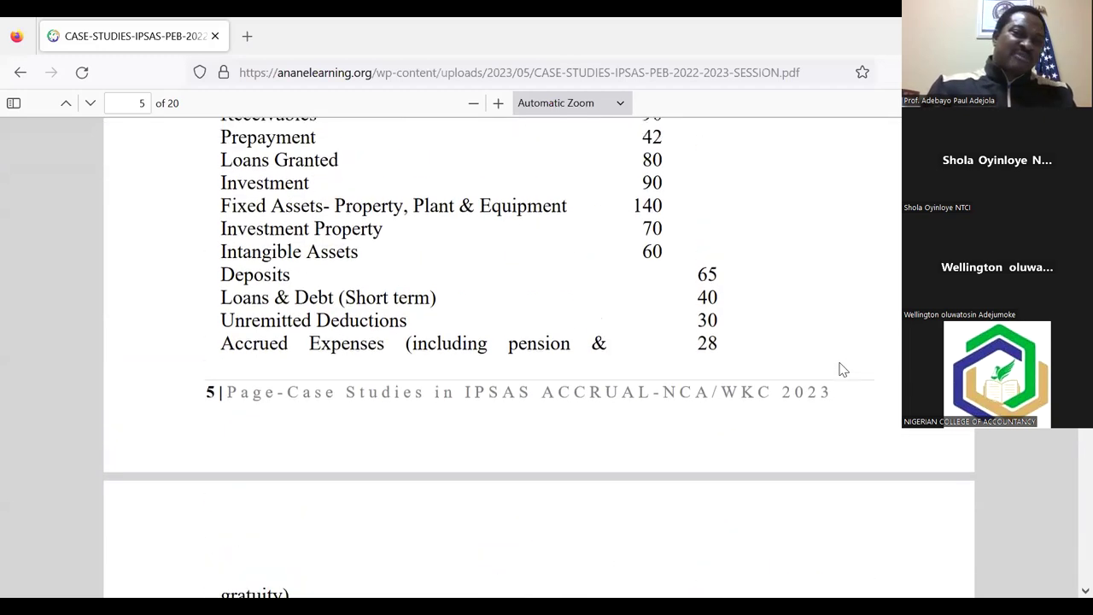
scroll(842, 368, "up", 9)
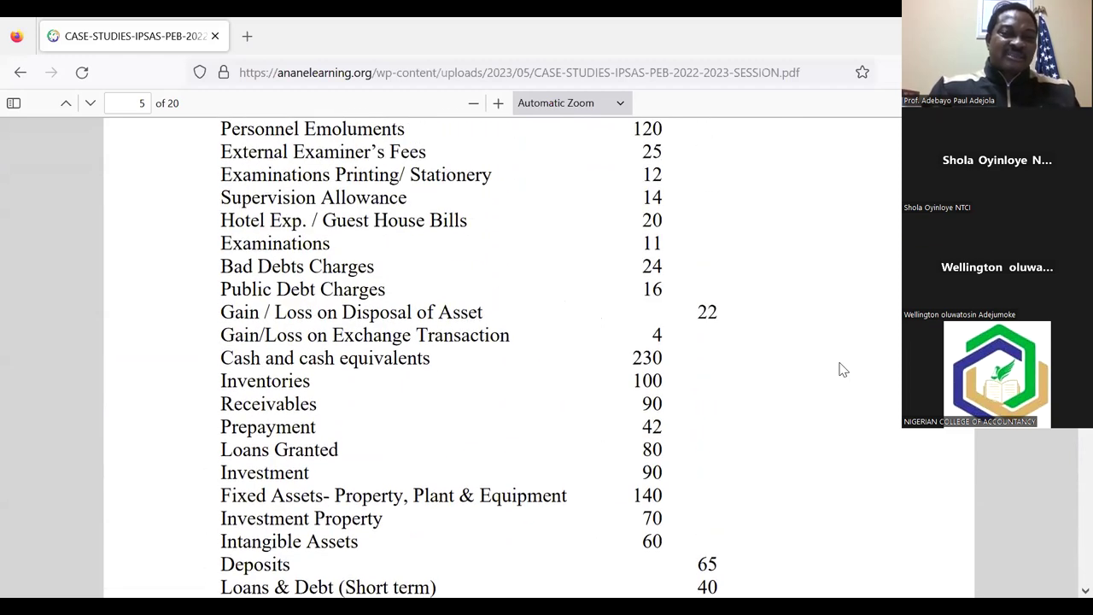
scroll(843, 369, "up", 1)
scroll(843, 369, "down", 2)
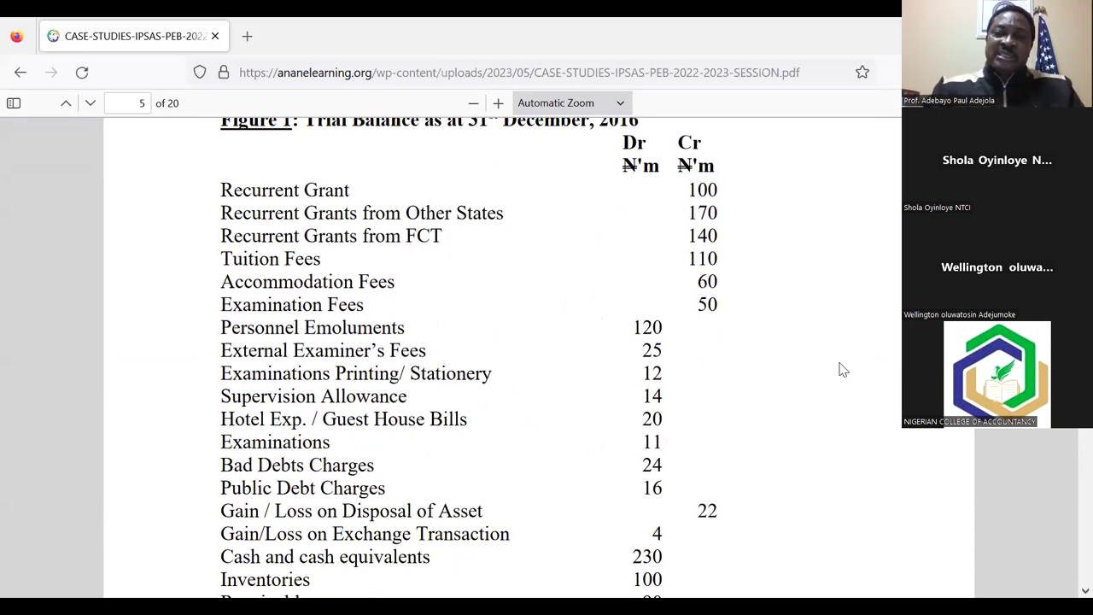
Step: Reread the requirements for the Statement of Financial Performance in Case 1 and the Statement of Financial Position in Case 2
scroll(843, 369, "down", 10)
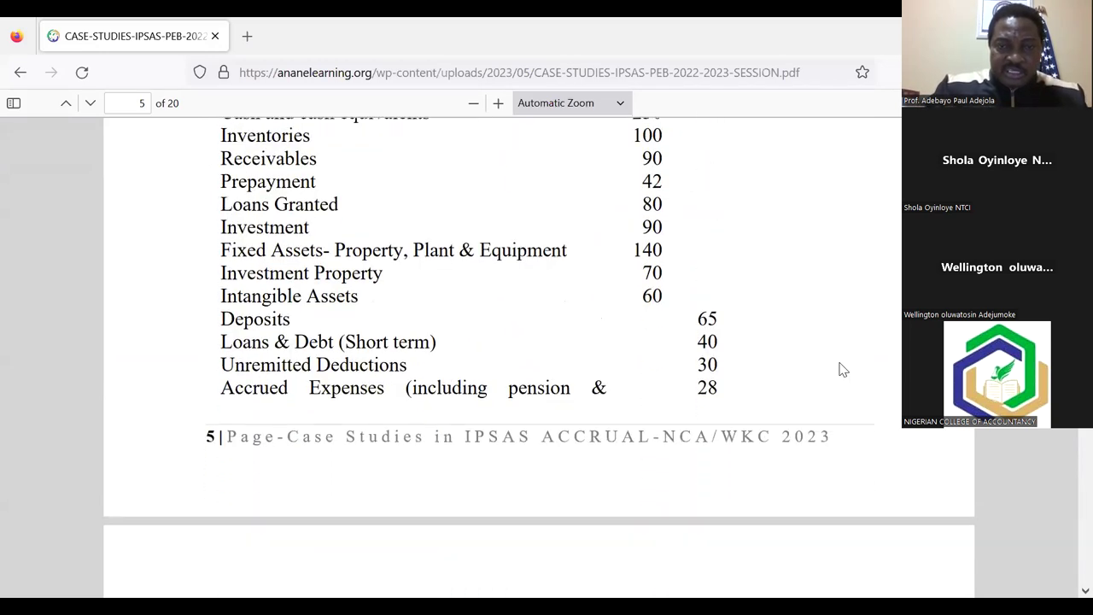
scroll(843, 369, "down", 9)
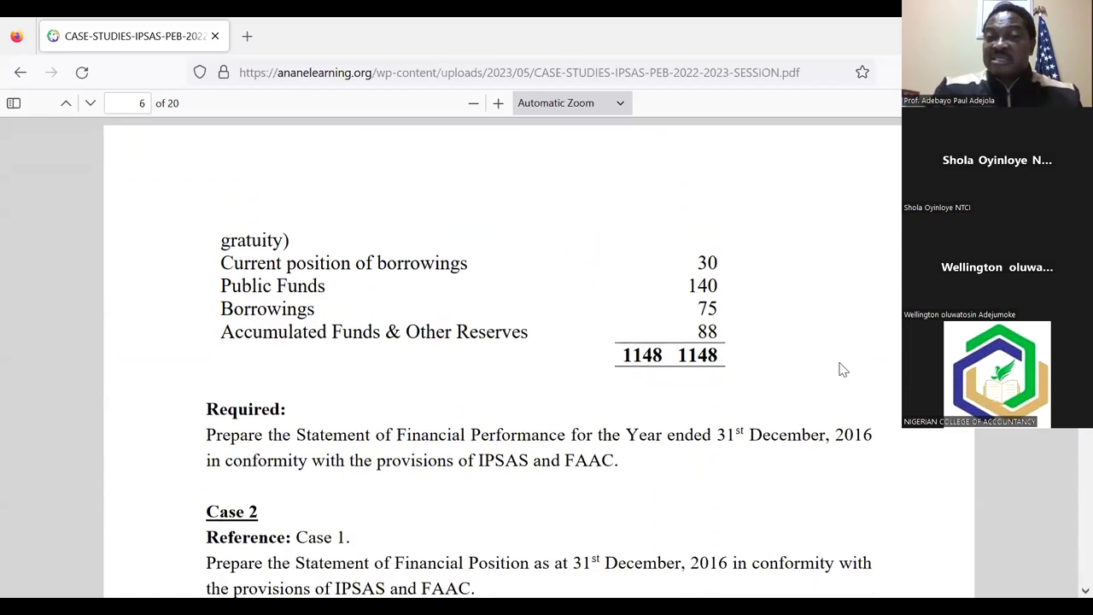
scroll(842, 369, "down", 1)
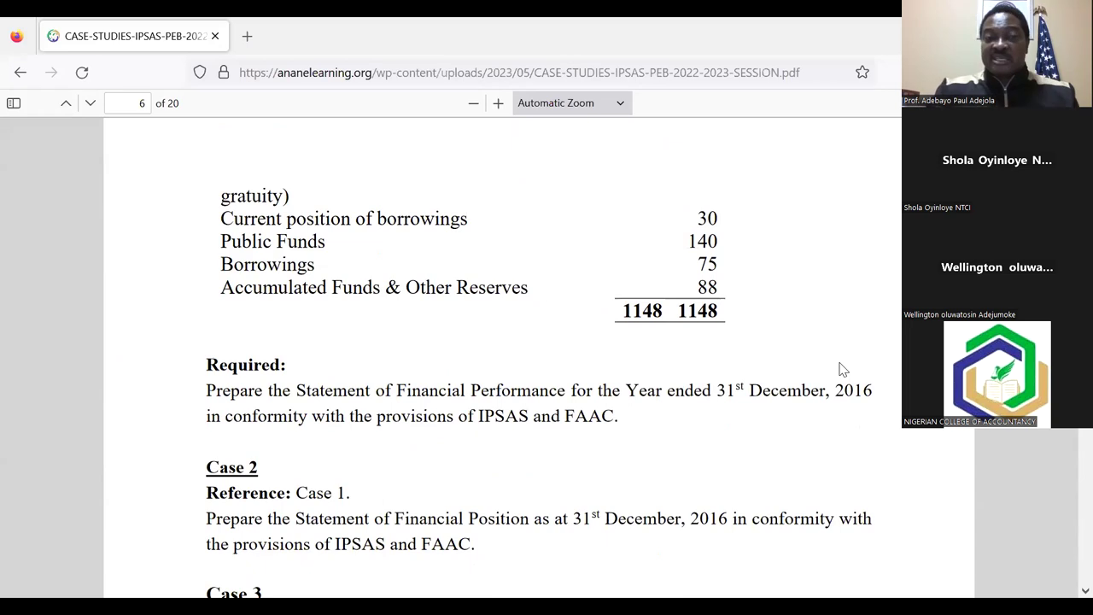
scroll(843, 369, "up", 1)
scroll(843, 369, "down", 6)
scroll(842, 369, "down", 1)
scroll(843, 369, "up", 3)
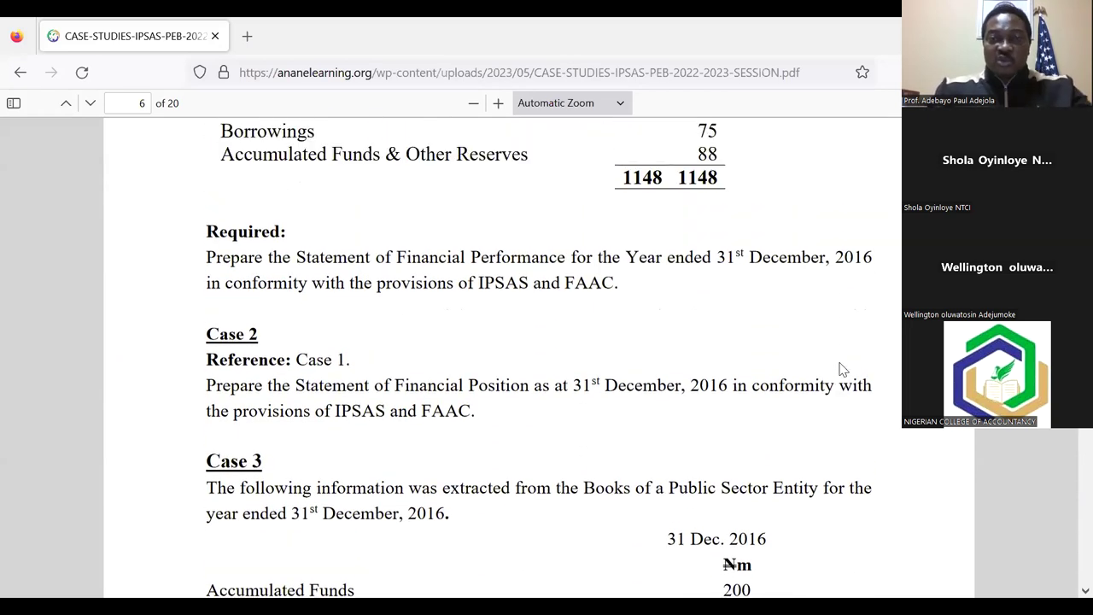
scroll(842, 368, "up", 2)
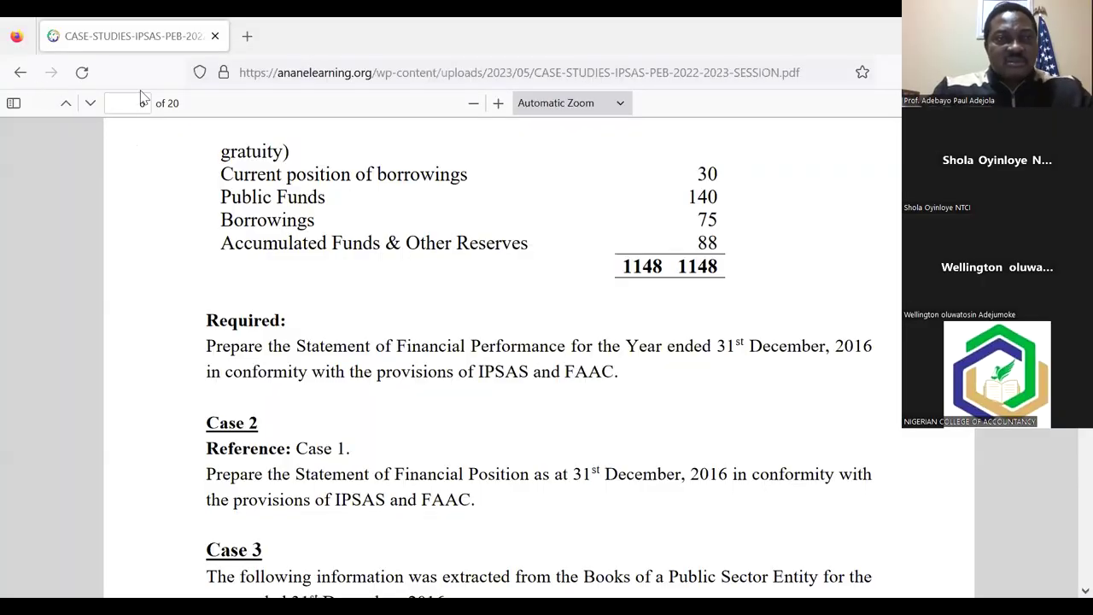
Step: Return to the IPSAS & IFRS course page, download the IPSAS- General Purpose Financial Statements Template and open it in Excel
left_click(21, 73)
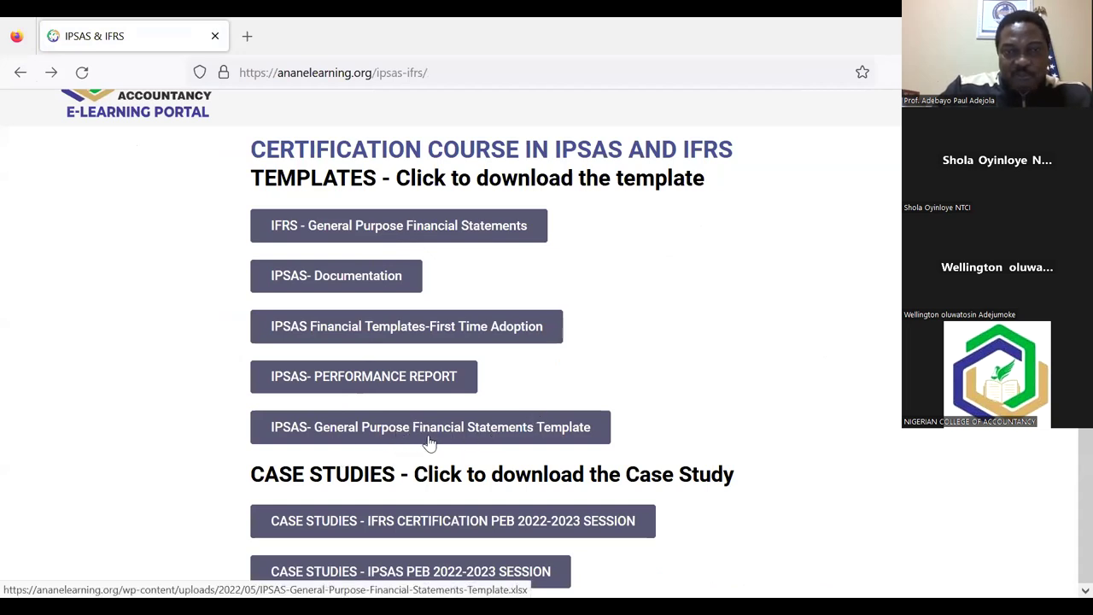
left_click(474, 441)
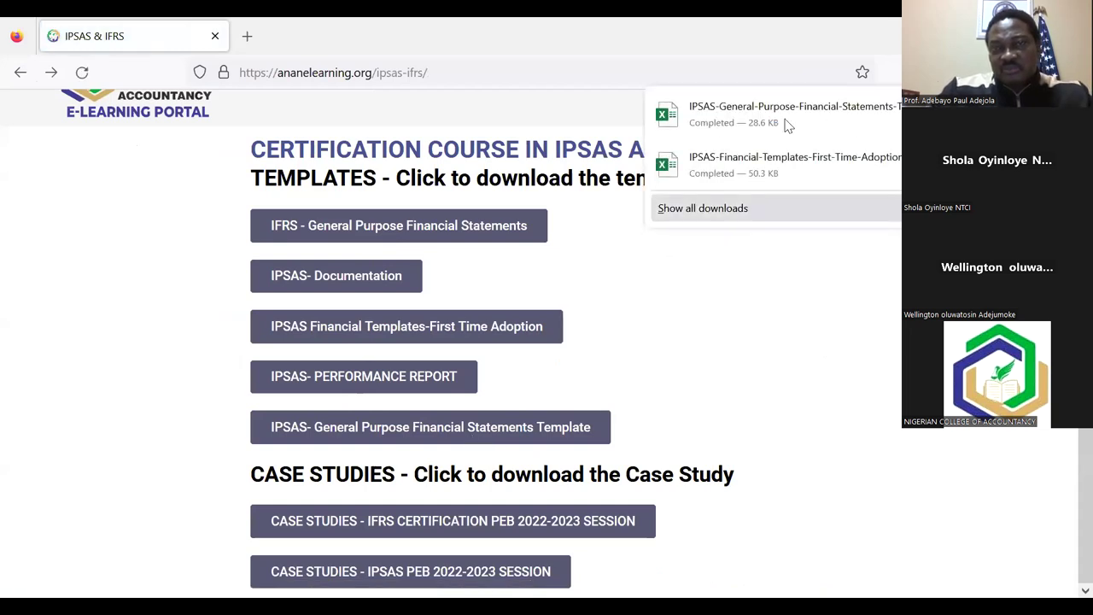
left_click(788, 125)
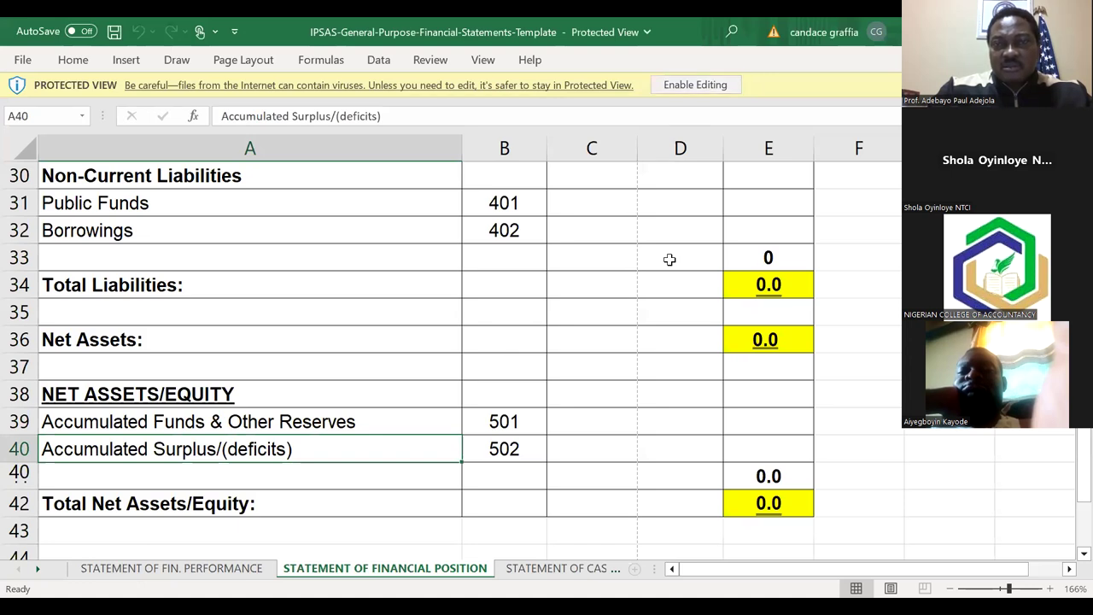
Step: Enable editing of the general purpose financial statements template and bring up the beginning of the Statement of Financial Position
left_click(709, 85)
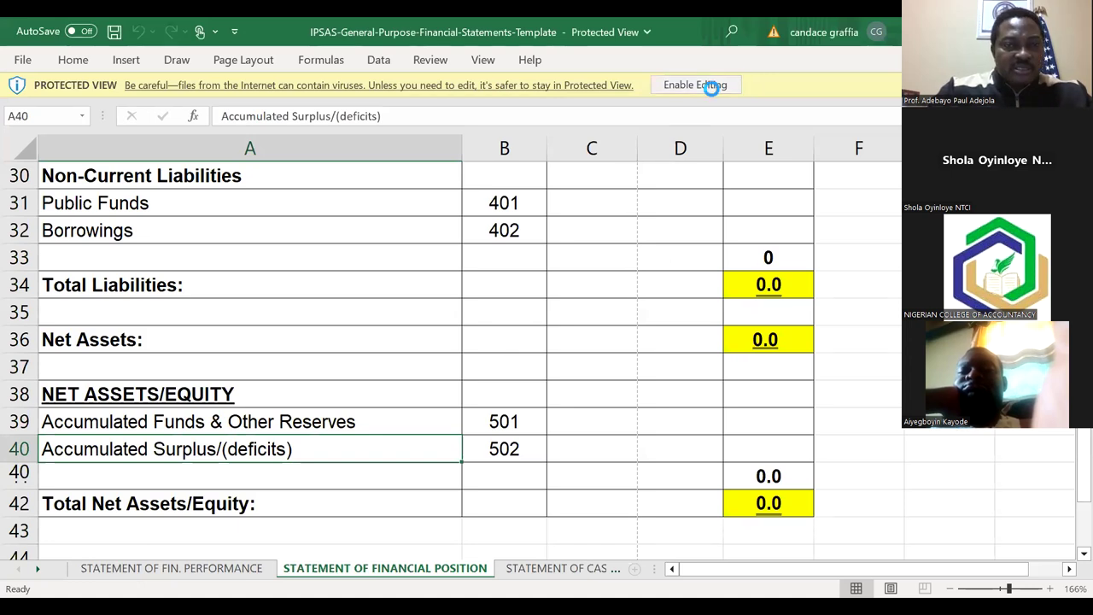
key("Up")
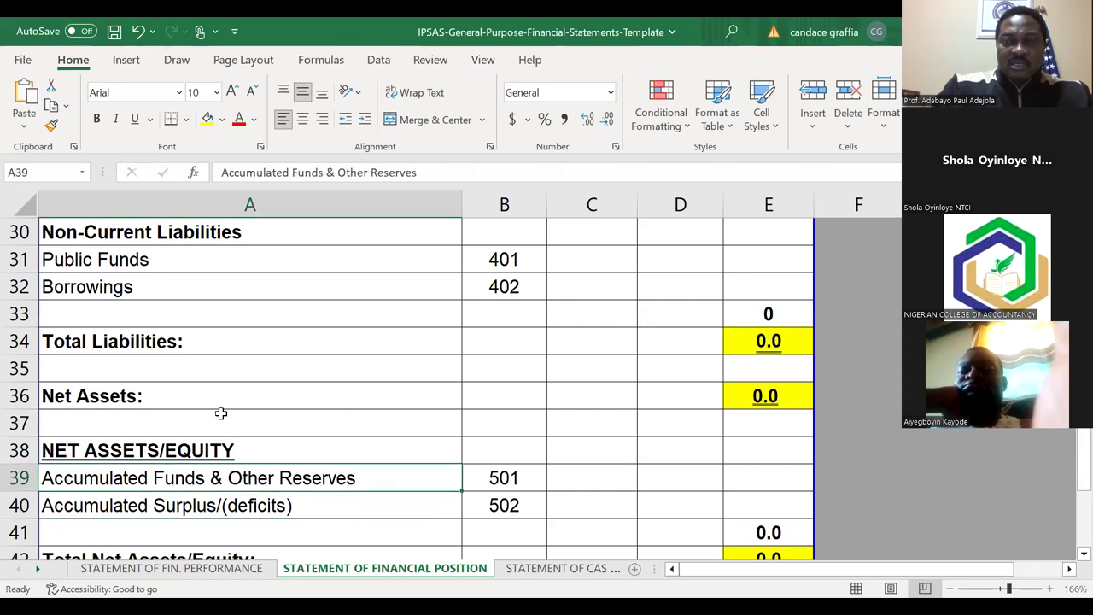
scroll(220, 413, "up", 10)
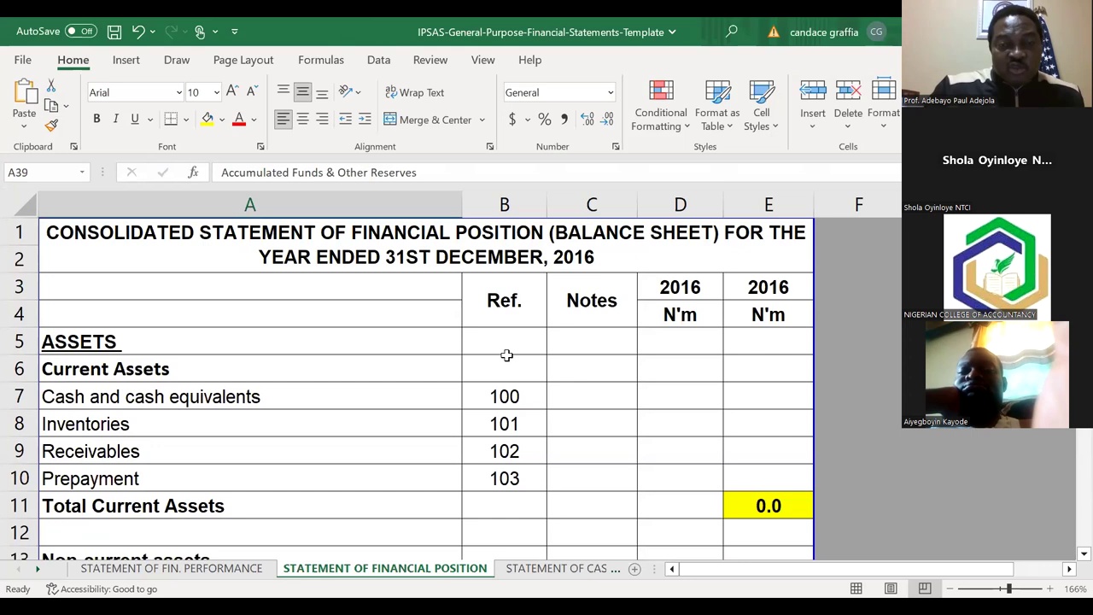
Step: Examine the Statement of Financial Performance sheet from its surplus lines back up to its title and revenue items
left_click(178, 568)
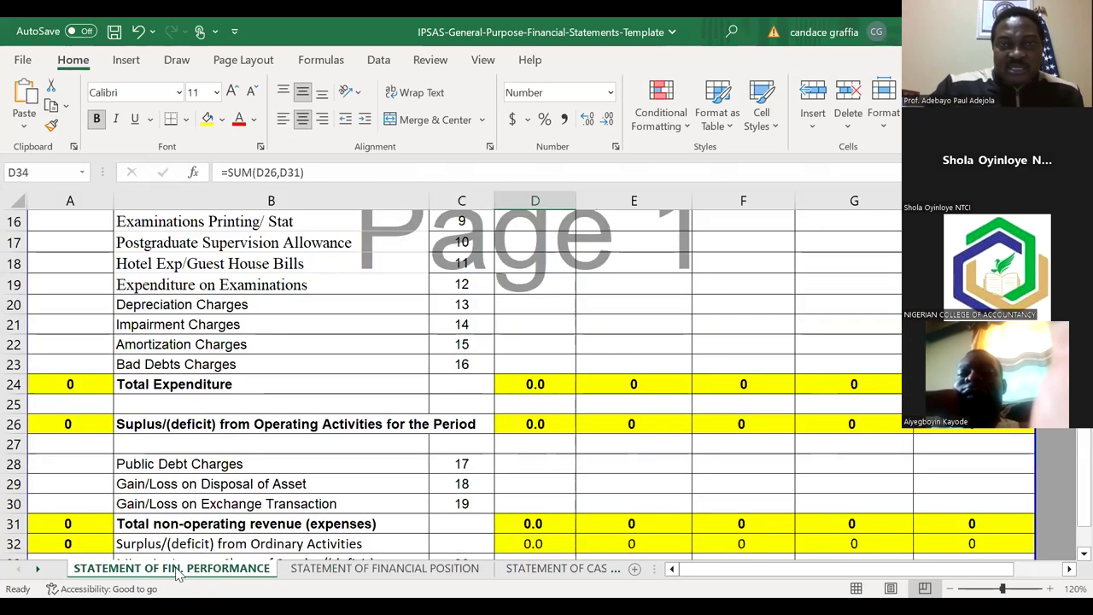
key("Up")
key("Up")
key("Up")
key("Up")
key("Up")
key("Up")
key("Up")
key("Up")
key("Up")
key("Up")
key("Up")
key("Up")
key("Up")
key("Up")
key("Up")
key("Up")
key("Up")
key("Up")
key("Up")
key("Up")
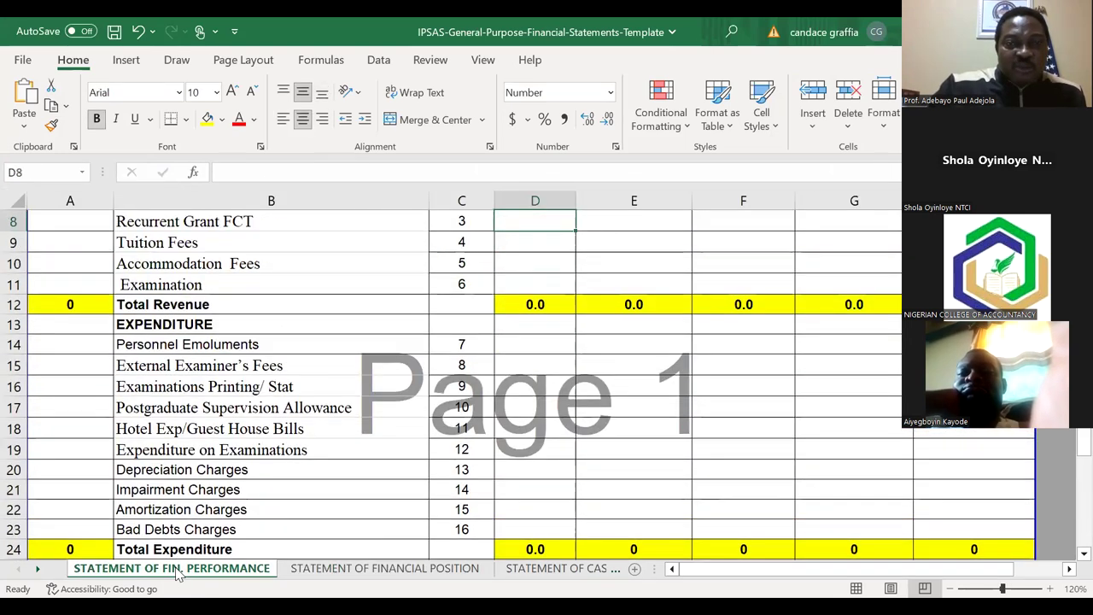
key("ctrl+Home")
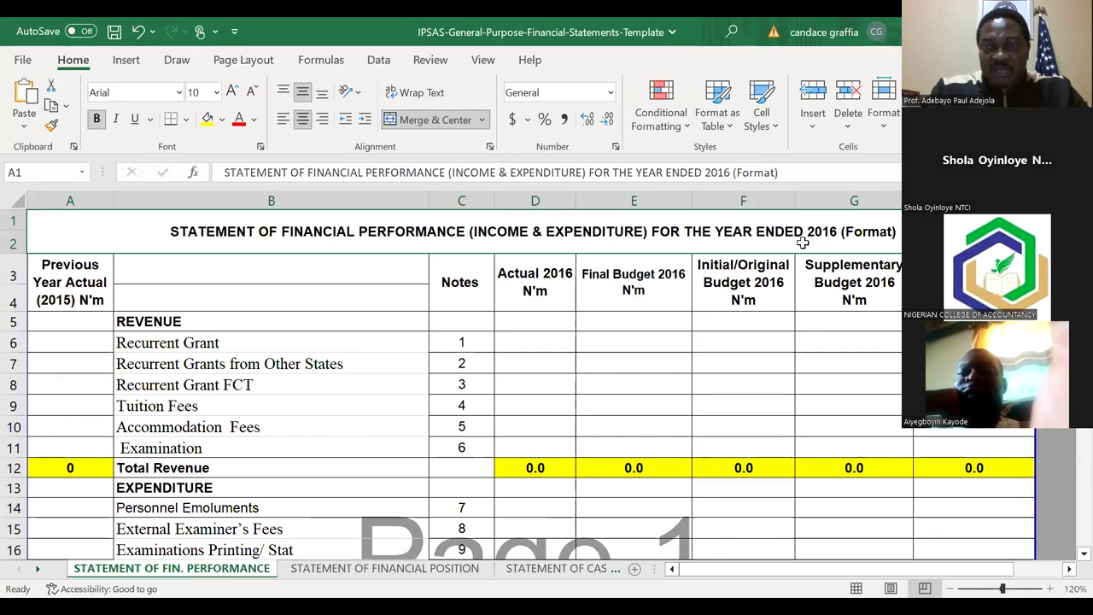
Step: Look through the financial position, cash flow and changes in equity statements, ending back on the Statement of Financial Performance
left_click(373, 571)
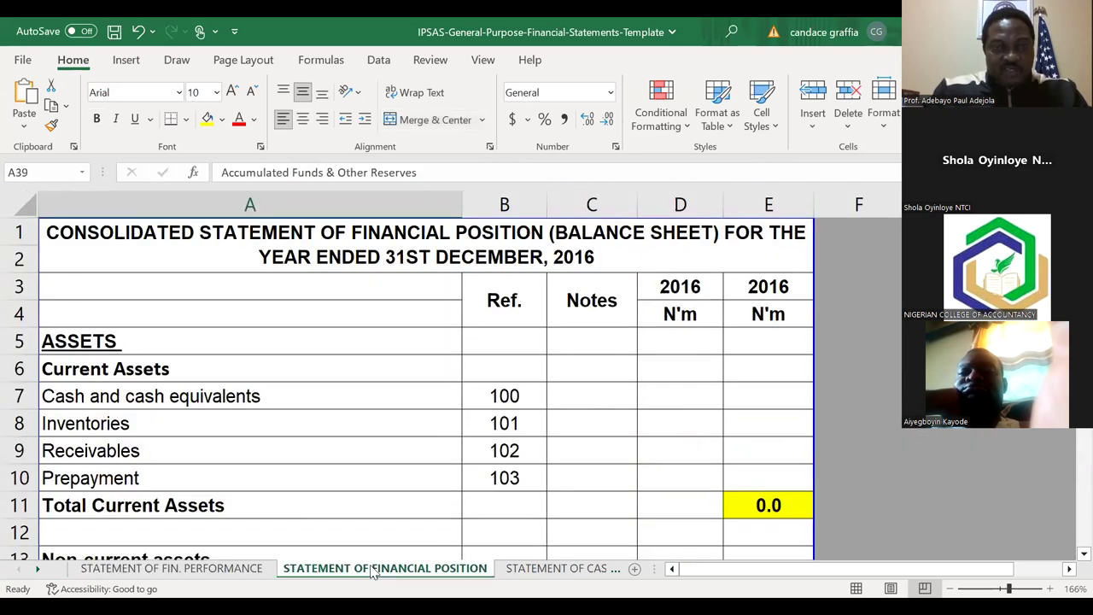
left_click(532, 570)
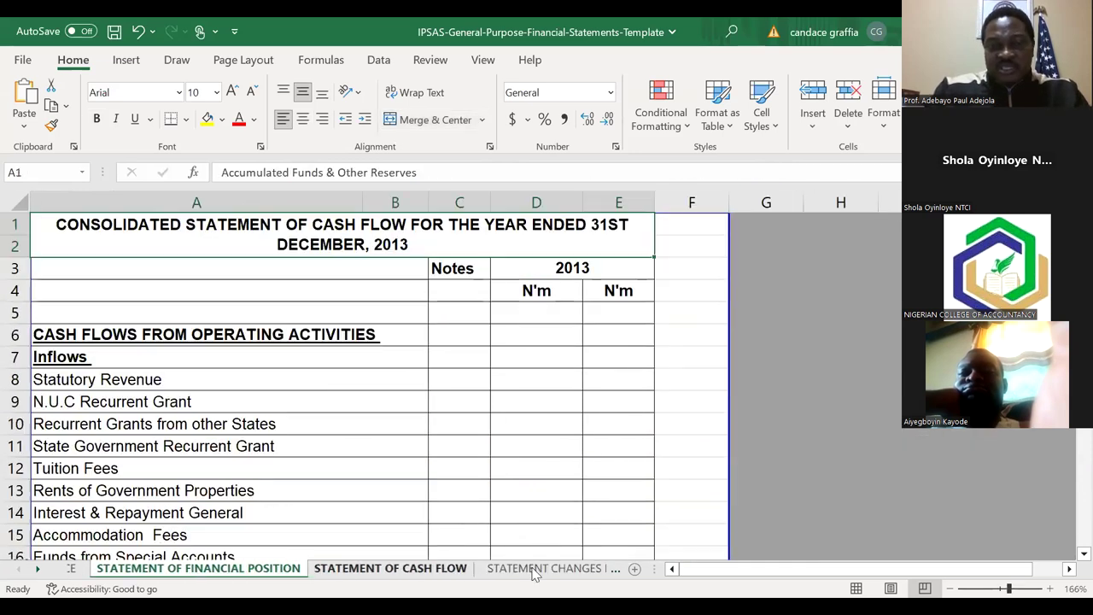
left_click(533, 571)
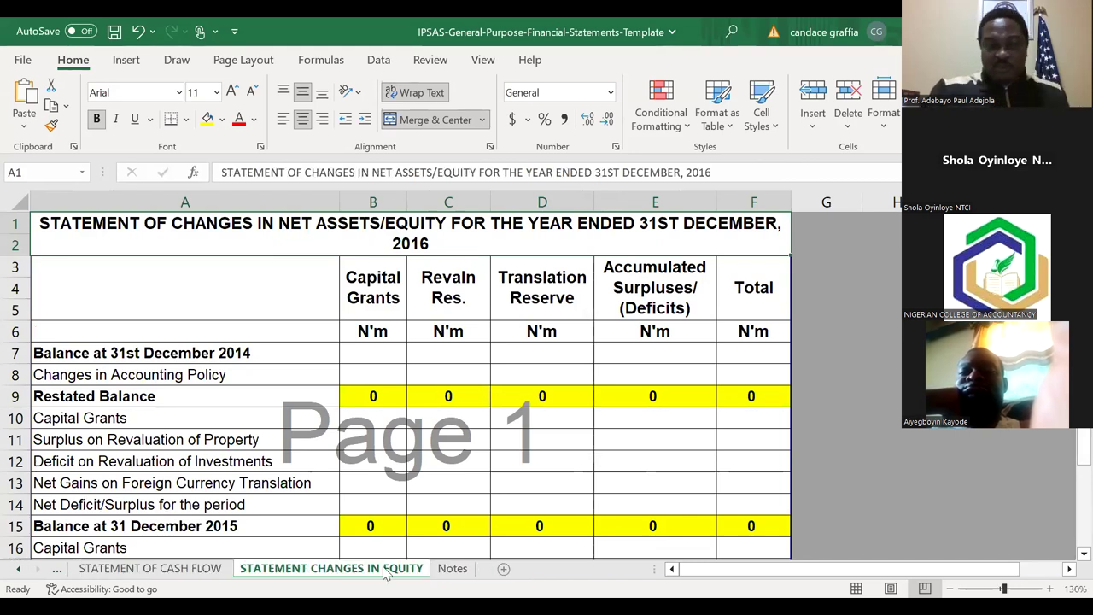
left_click(19, 575)
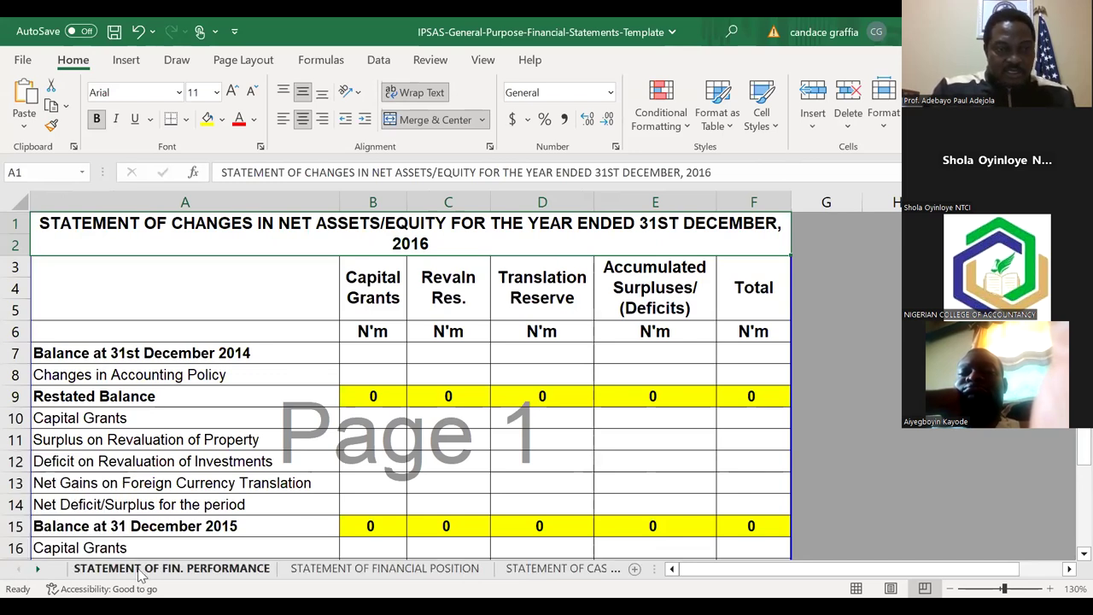
left_click(139, 574)
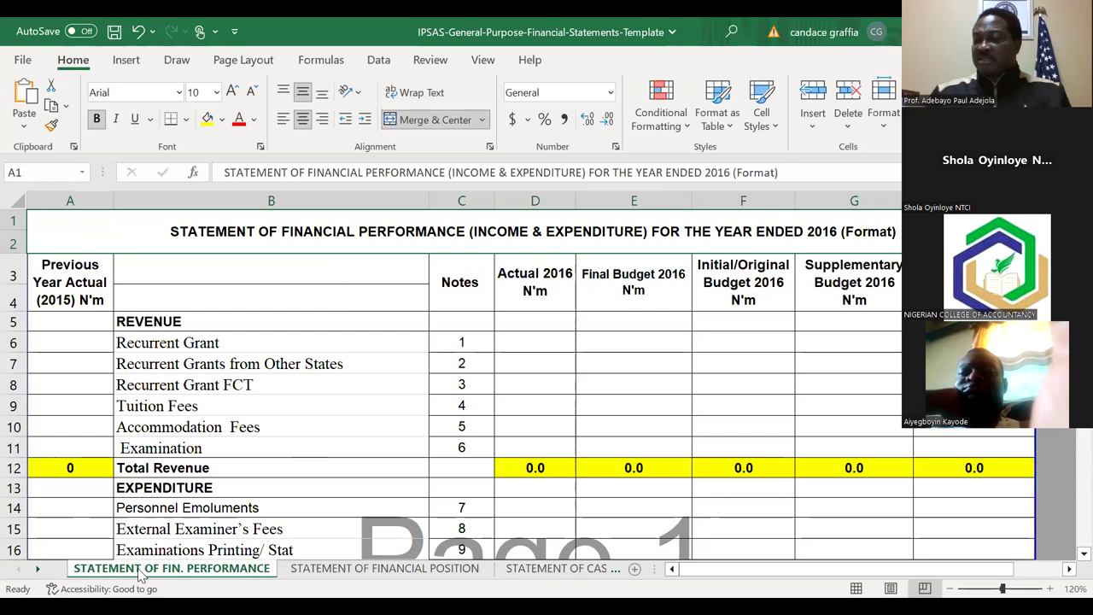
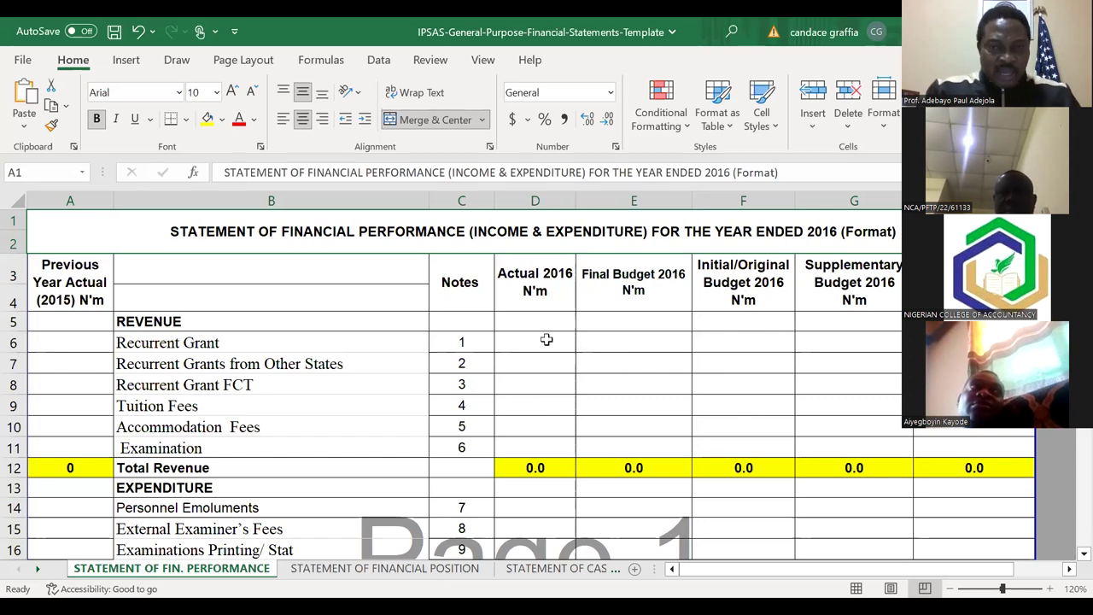
Step: Review the Statement of Financial Performance column headings, from previous year actual and Actual 2016 through the budget columns to the variance
left_click(542, 343)
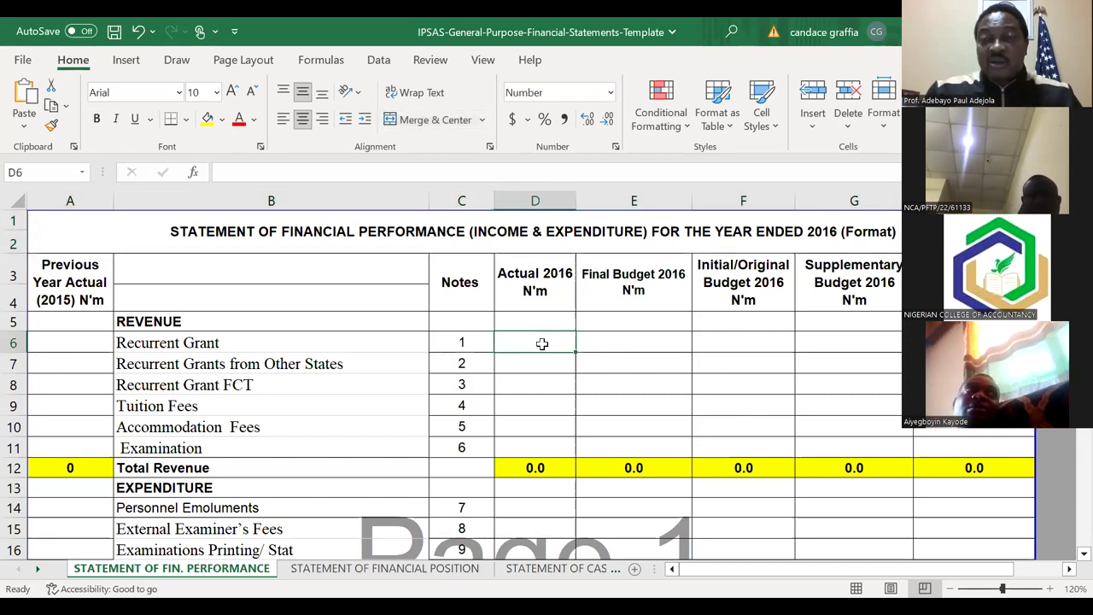
key("Up")
key("Up")
key("Left")
key("Left")
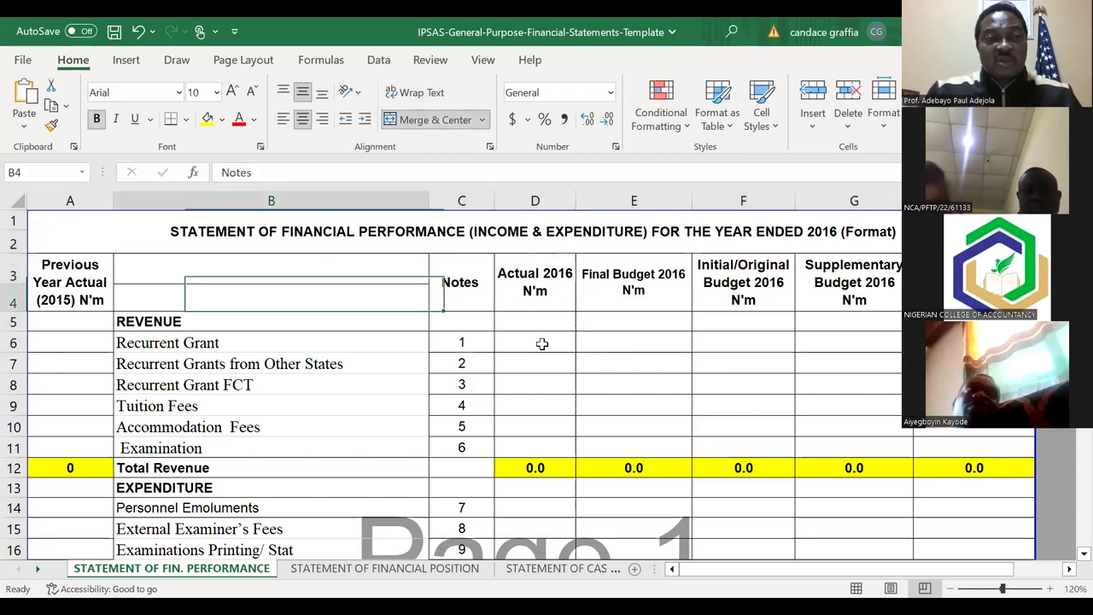
key("Left")
key("Down")
key("Down")
key("Up")
key("Up")
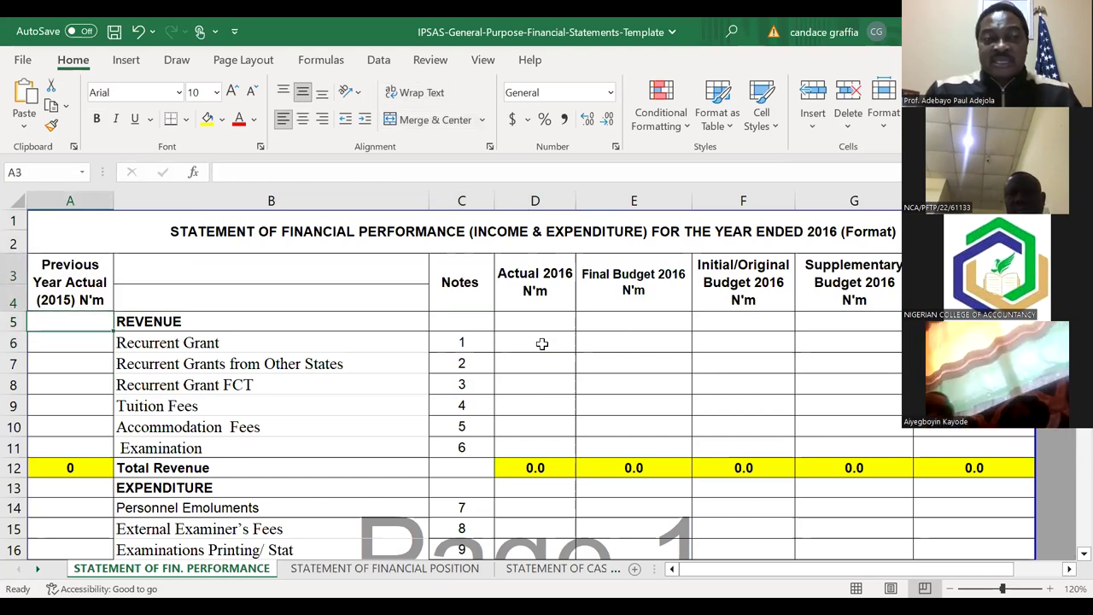
key("Right")
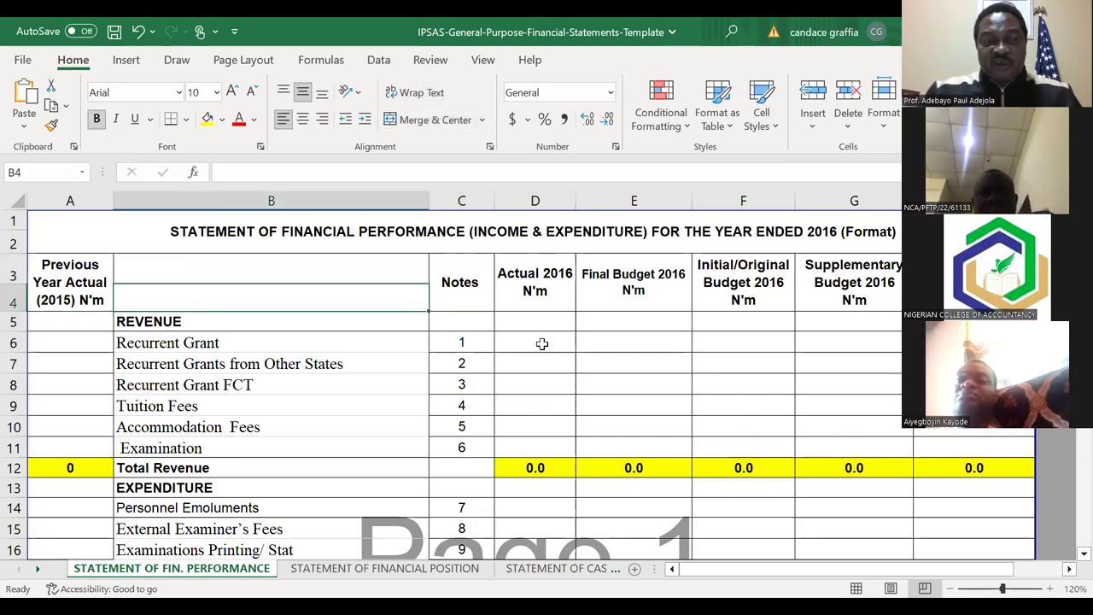
key("Left")
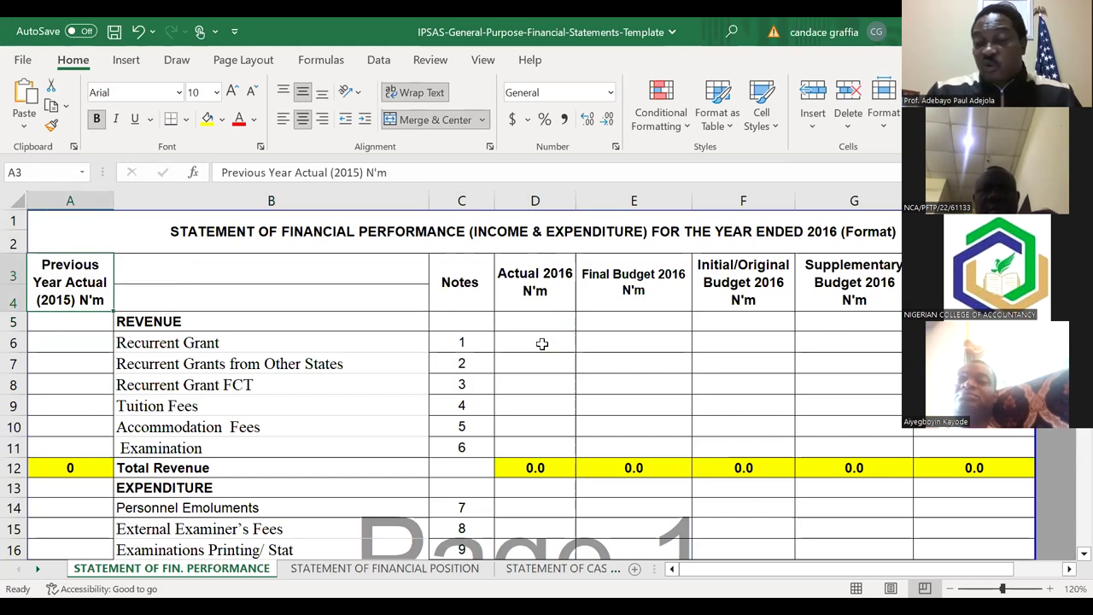
key("Right")
key("Right")
key("Right")
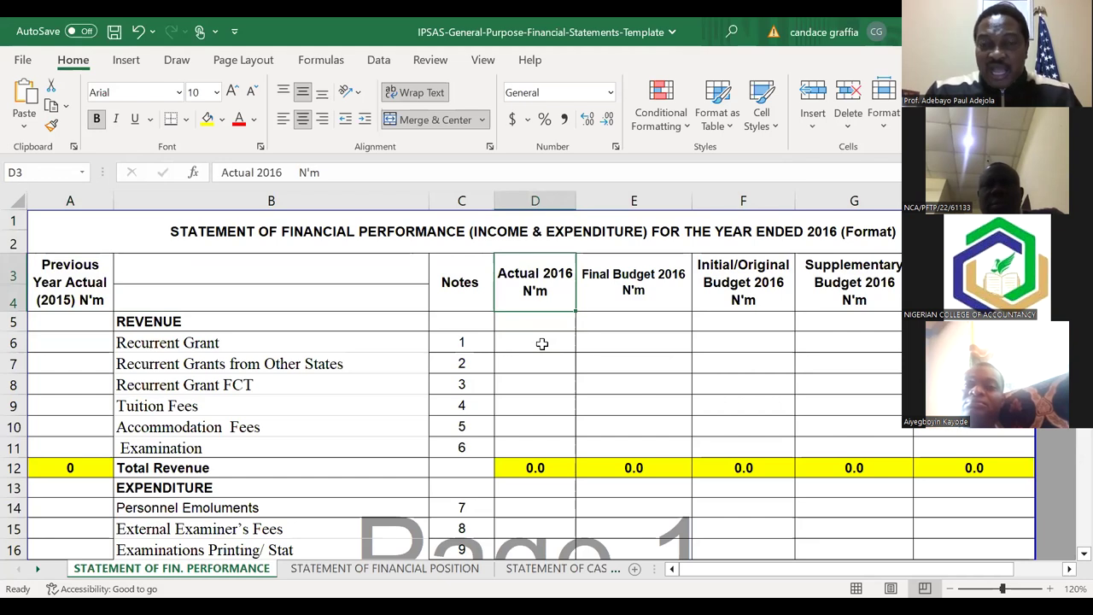
key("Right")
key("Right")
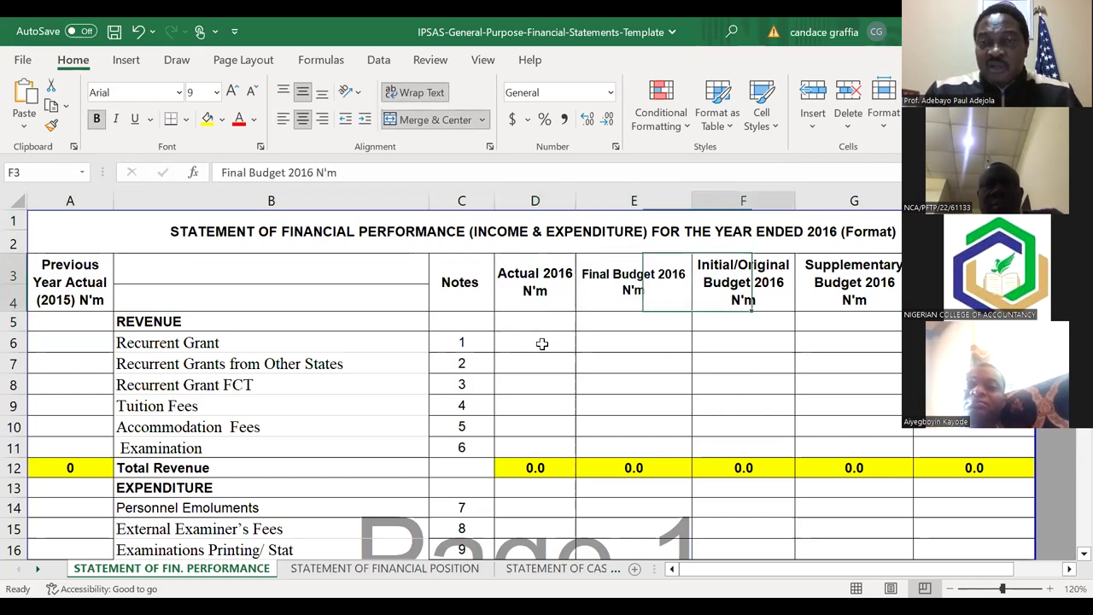
key("Right")
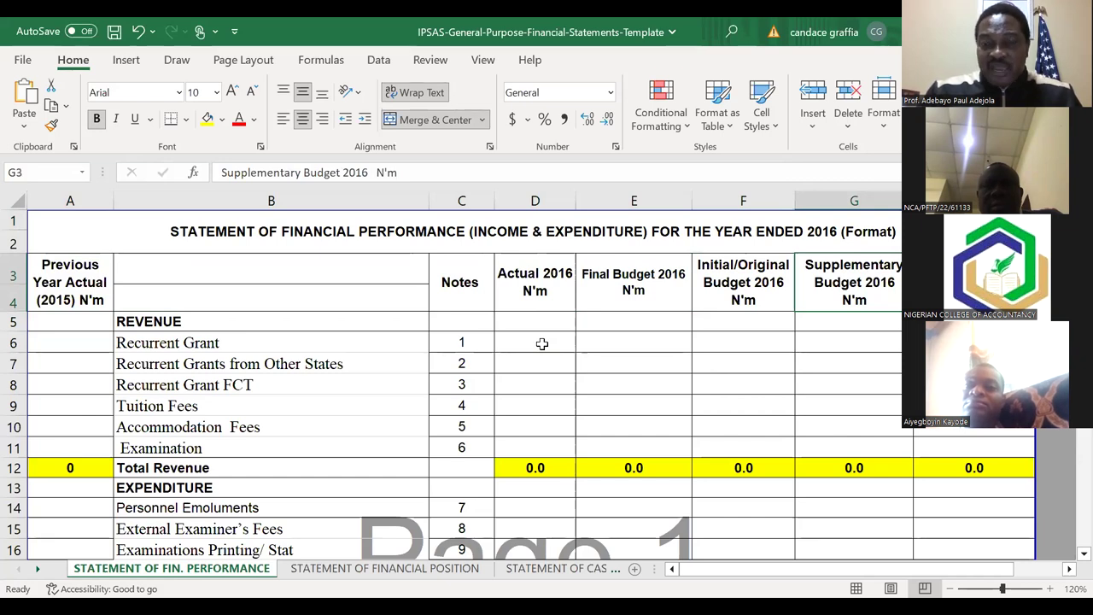
key("Left")
key("Left")
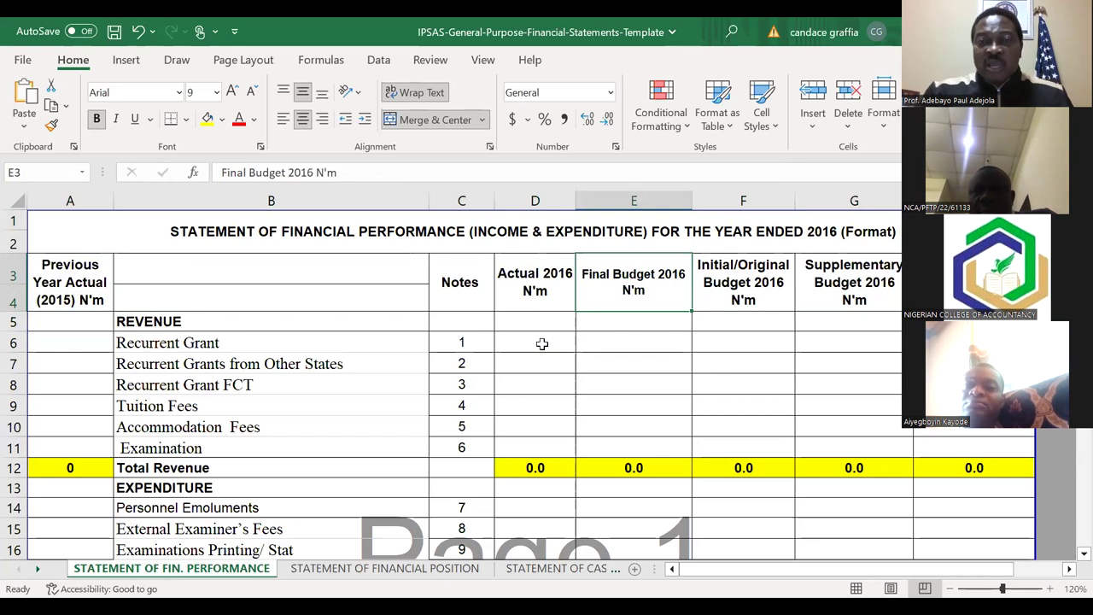
key("Left")
key("Right")
key("Right")
key("Right")
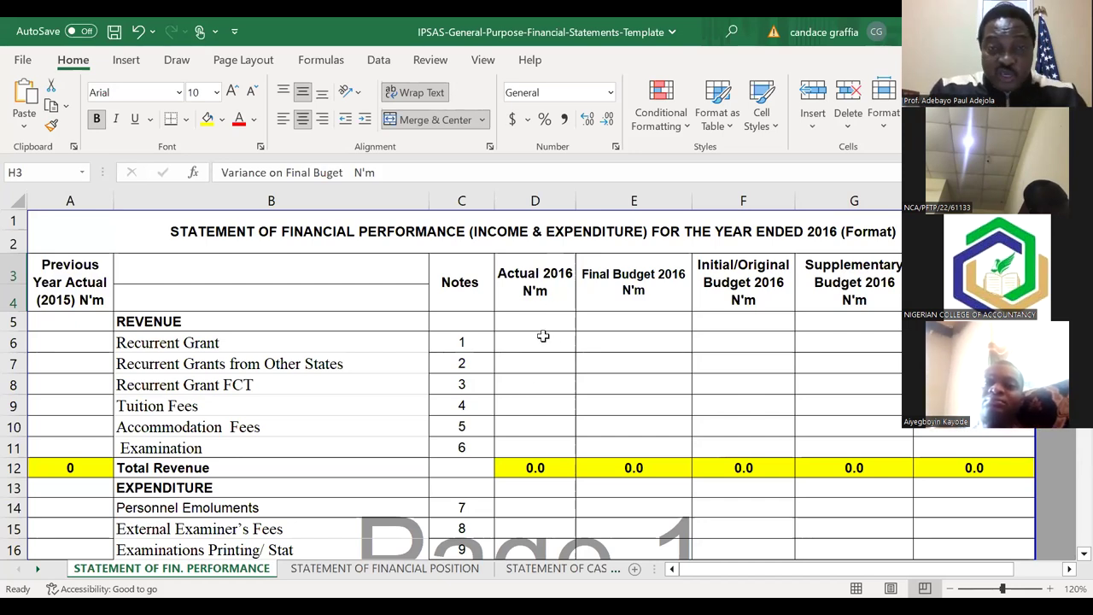
Step: Enter the Actual 2016 grant revenues: 100 for Recurrent Grant, 170 for Recurrent Grants from Other States and 140 for Recurrent Grant FCT
left_click(526, 339)
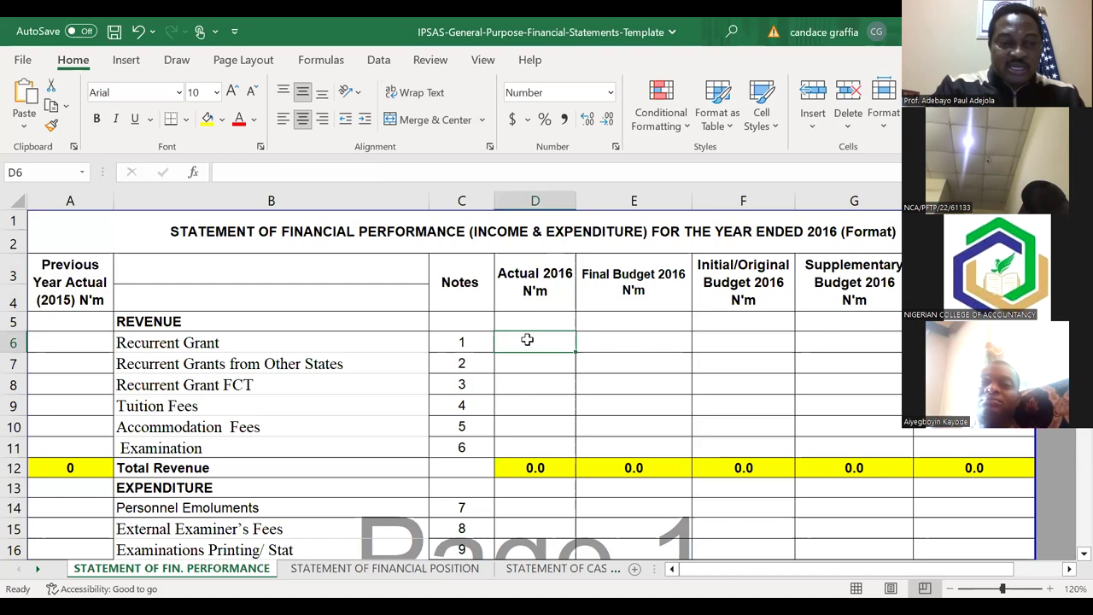
type("100")
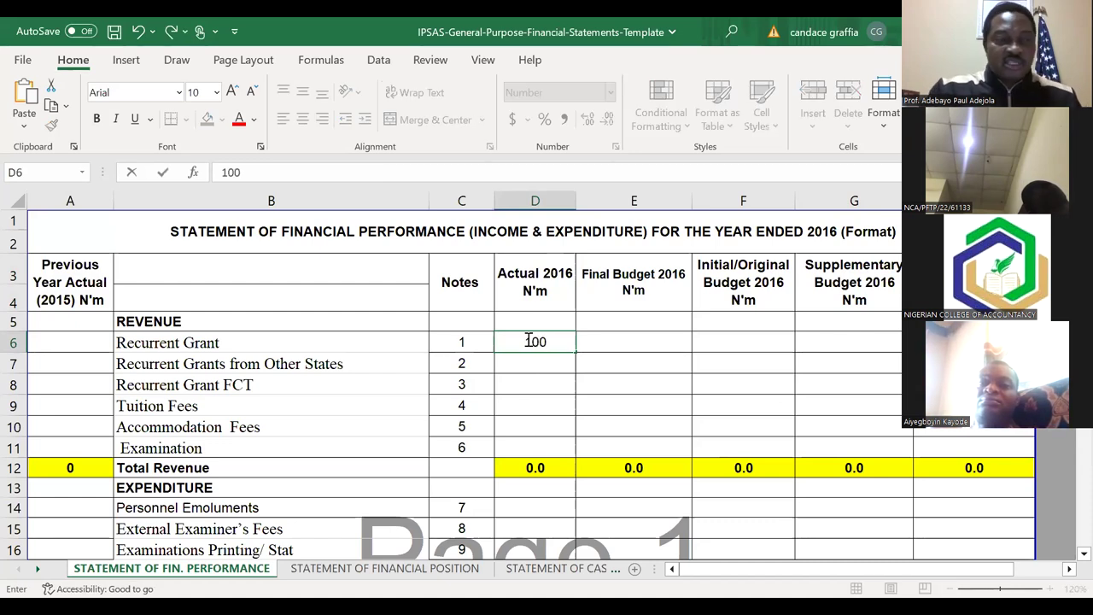
key("Return")
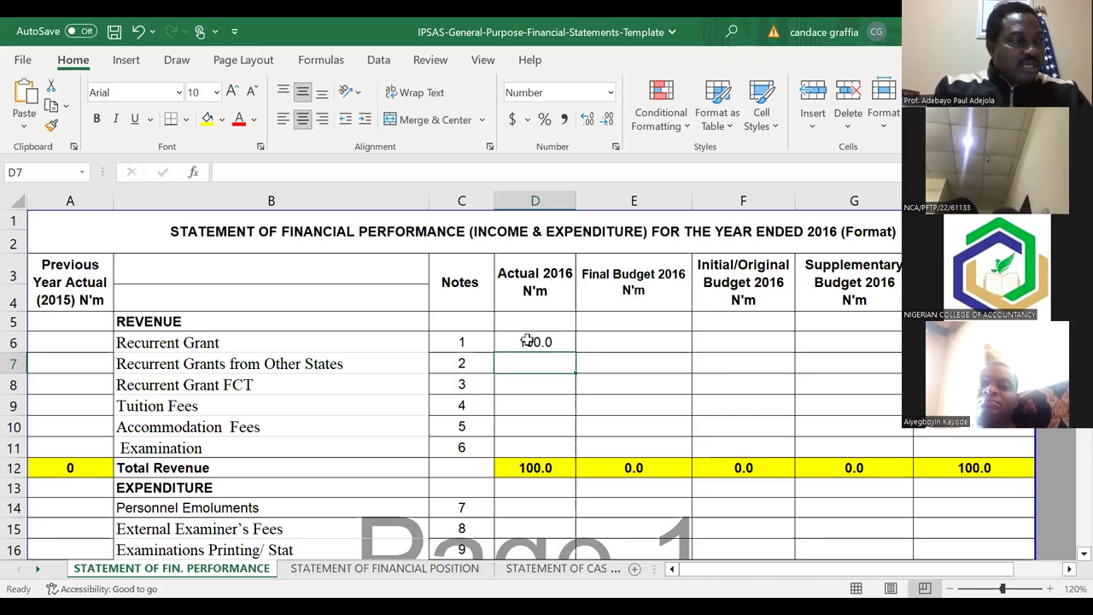
key("Down")
key("Up")
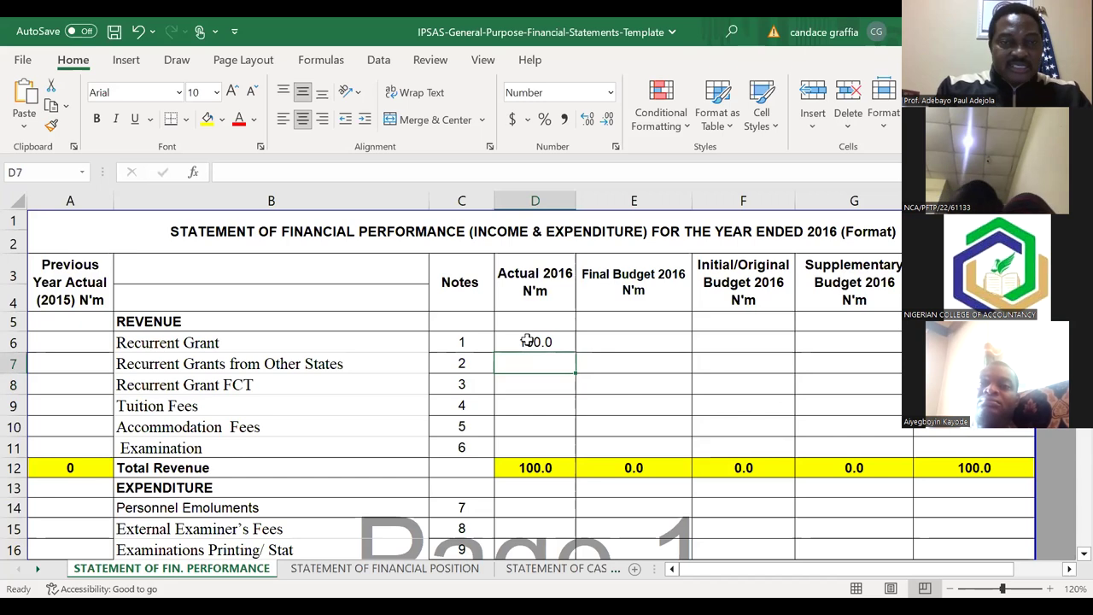
type("170")
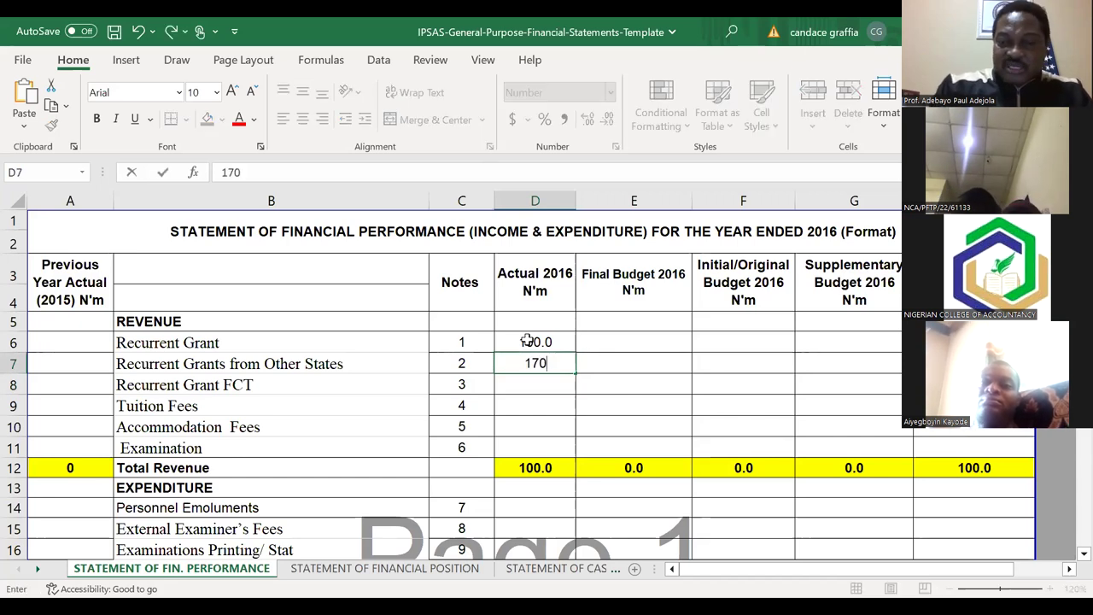
key("Return")
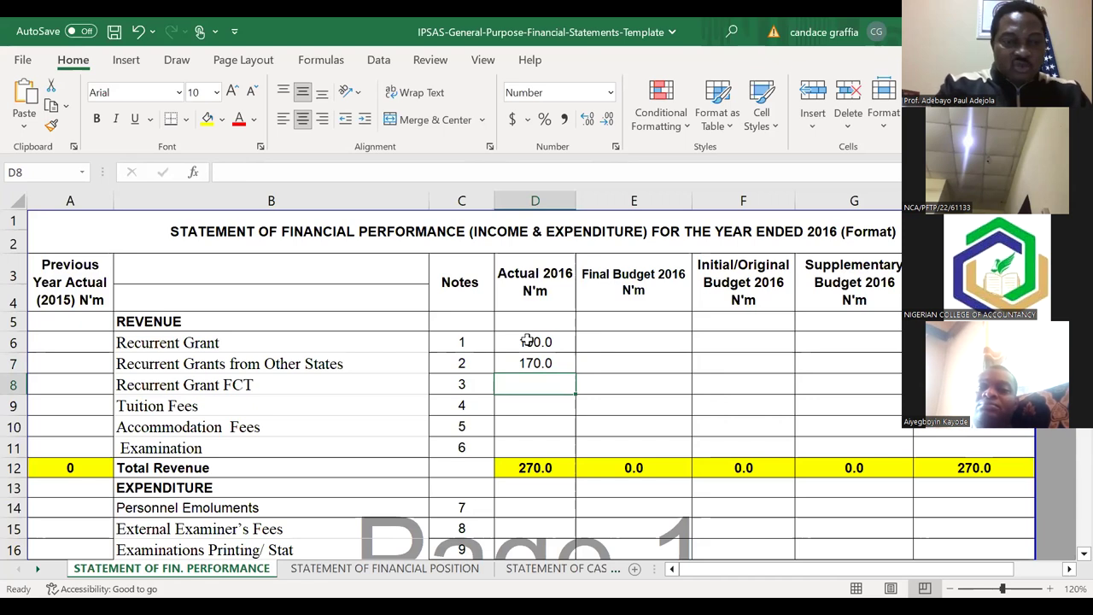
type("140")
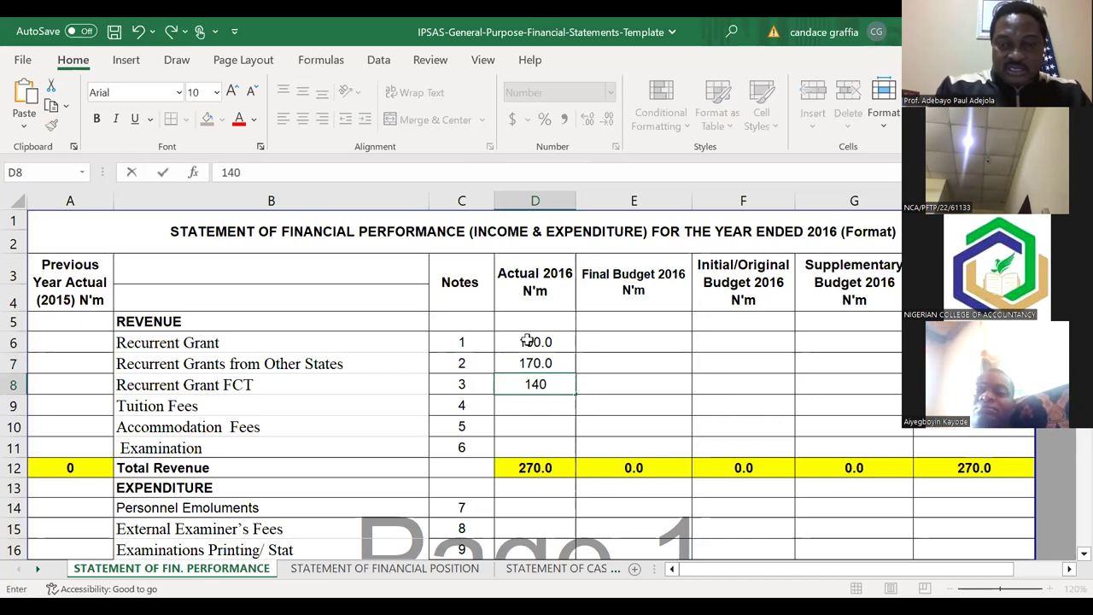
key("Return")
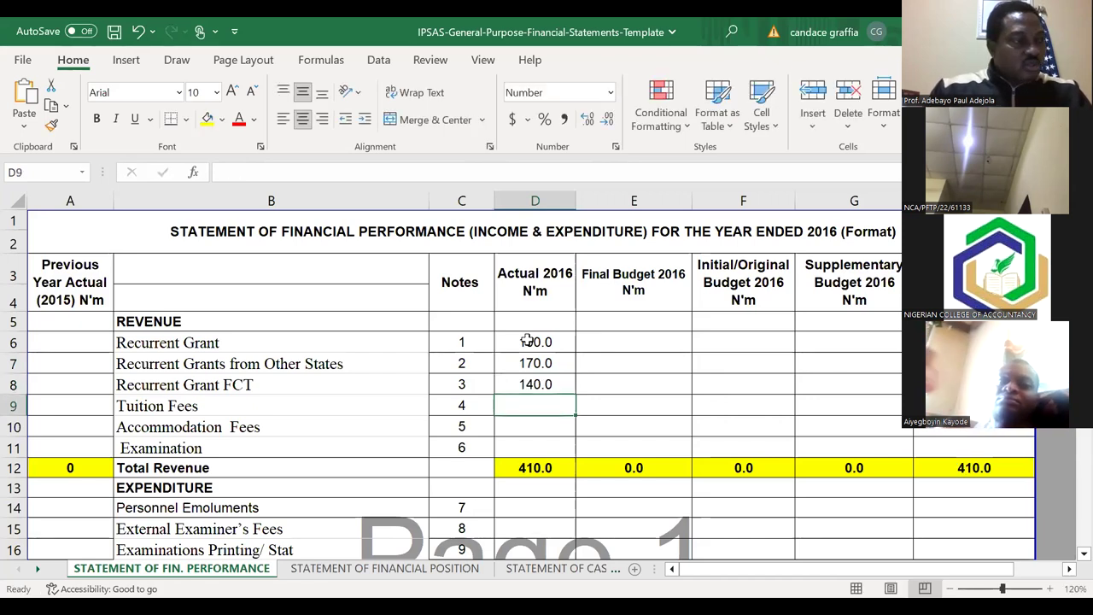
Step: Enter the Actual 2016 fee revenues: 110 for Tuition Fees, 60 for Accommodation Fees and 50 for Examination
type("110")
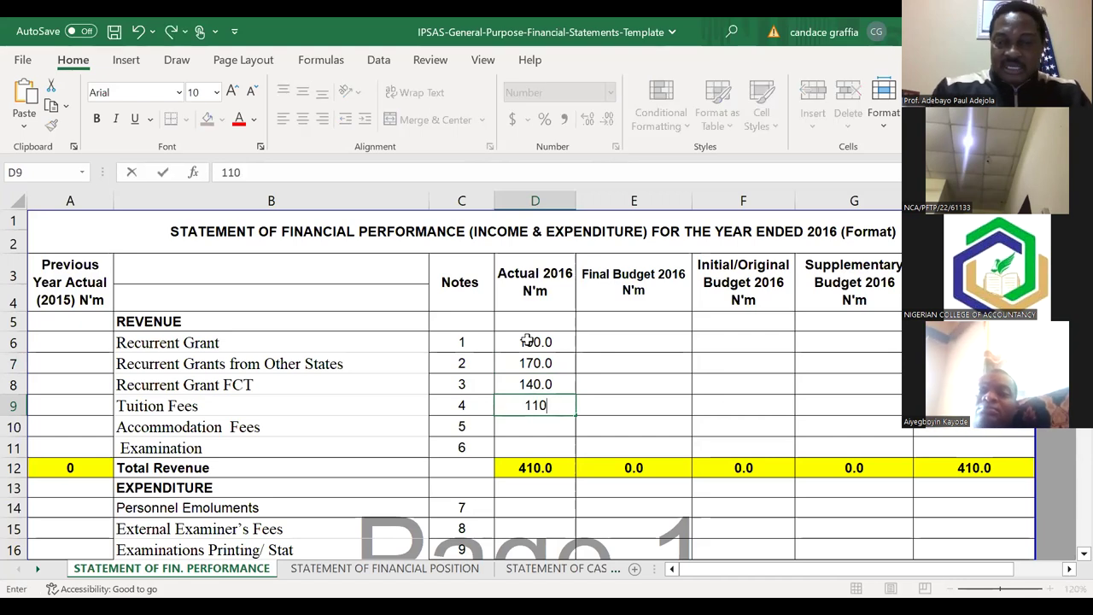
key("Return")
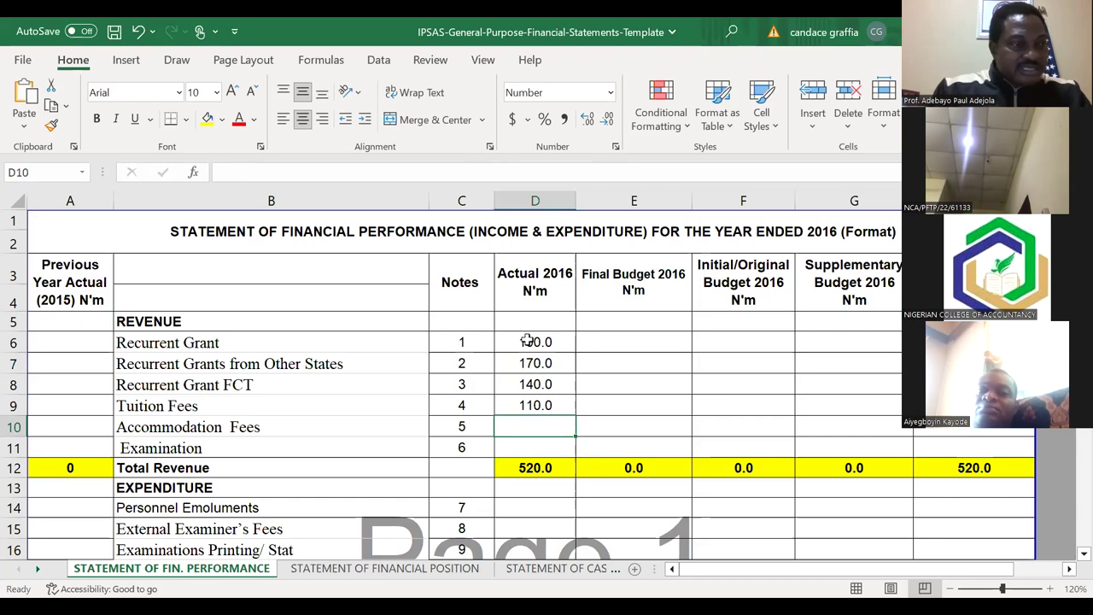
type("60")
key("Return")
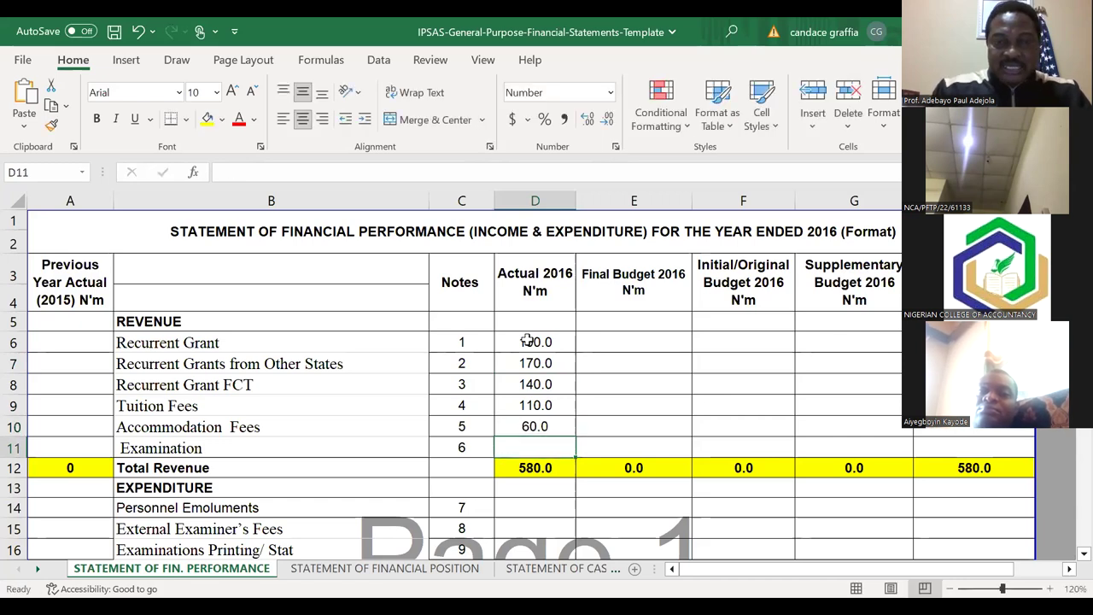
key("F2")
type("50")
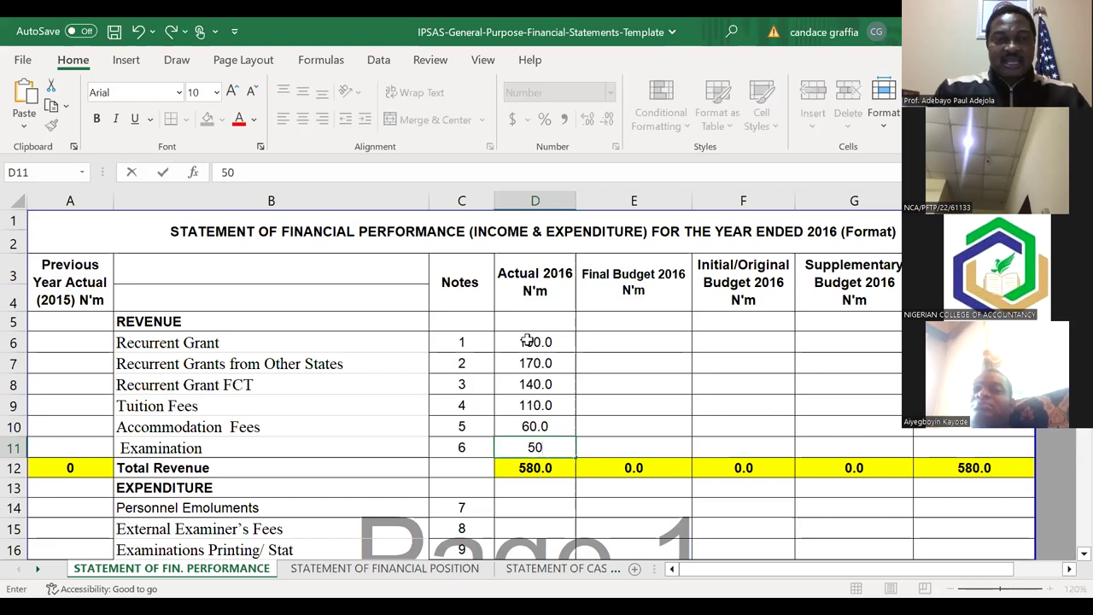
key("Return")
Step: Look over the expenditure and surplus lines below Total Revenue, returning to the start of the expenditure section in the Actual 2016 column
key("Down")
key("Down")
key("Down")
key("Down")
key("Down")
key("Down")
key("Down")
key("Down")
key("Down")
key("Down")
key("Down")
key("Down")
key("Down")
key("Down")
key("Down")
key("Up")
key("Up")
key("Up")
key("Up")
key("Up")
key("Up")
key("Up")
key("Up")
key("Up")
key("Up")
key("Up")
key("Up")
key("Up")
key("Up")
key("Up")
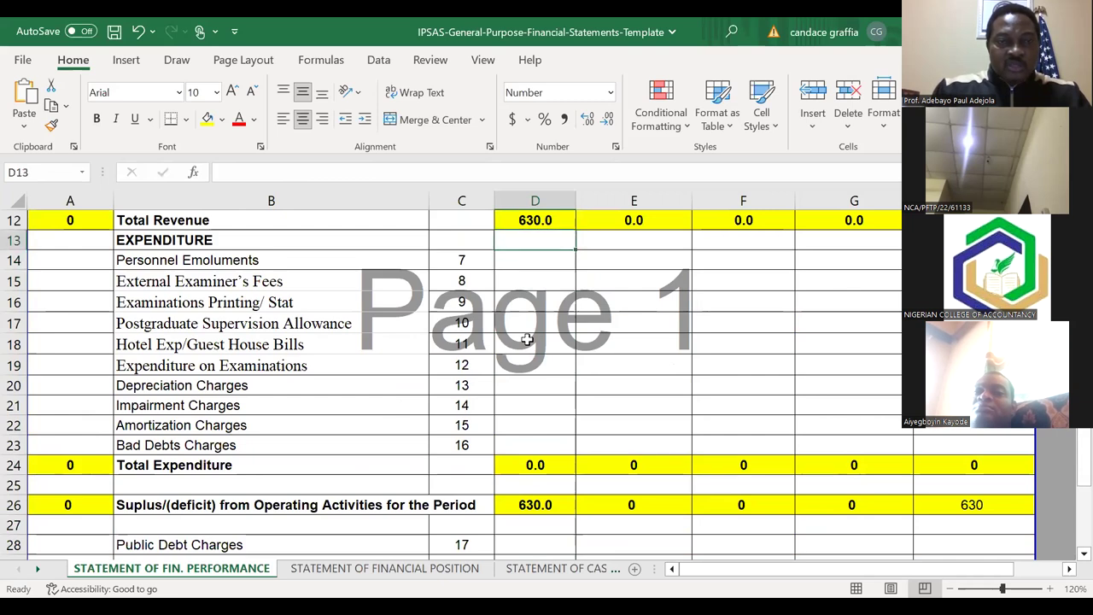
Step: Enter the Actual 2016 expenditures: 120 for Personnel Emoluments, 25 for External Examiner's Fees and 12 for Examinations Printing/ Stat
scroll(526, 339, "up", 1)
key("Down")
key("Down")
key("Down")
key("Down")
key("Down")
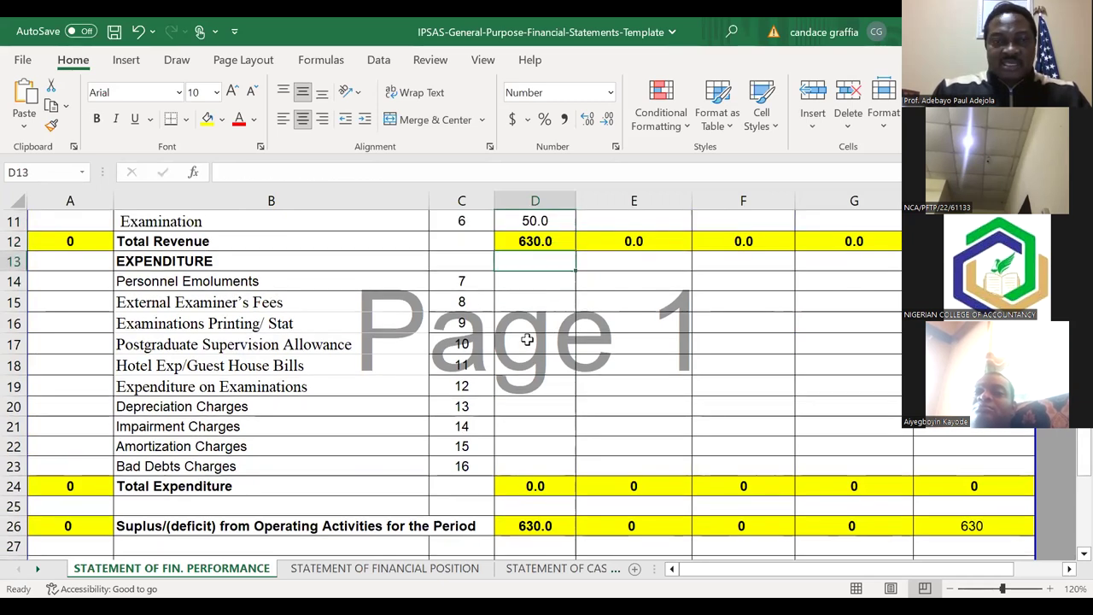
key("Up")
key("Up")
key("Up")
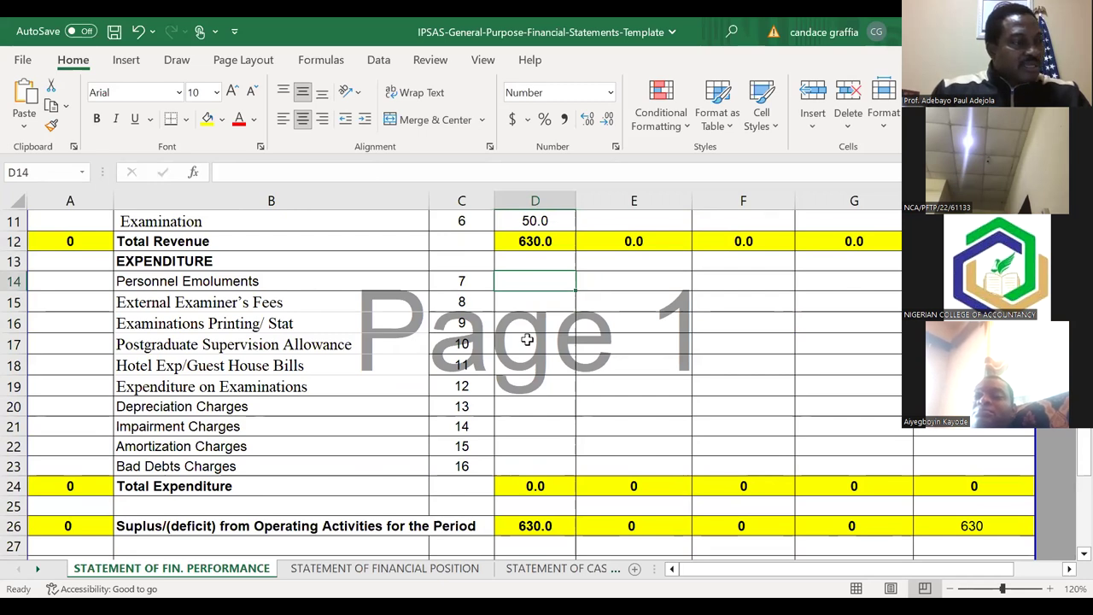
type("120")
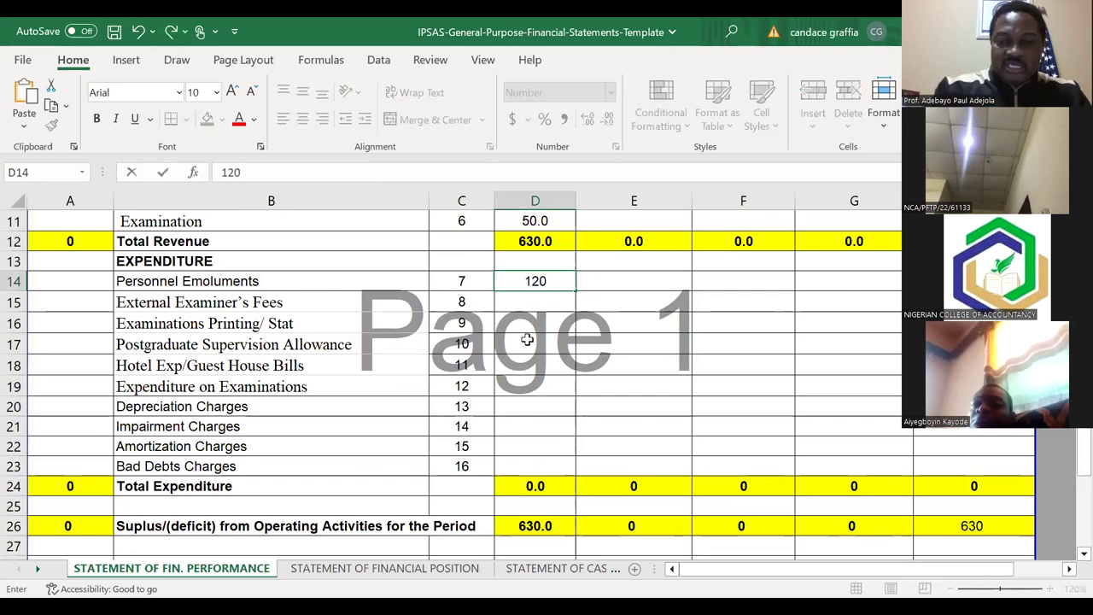
key("Return")
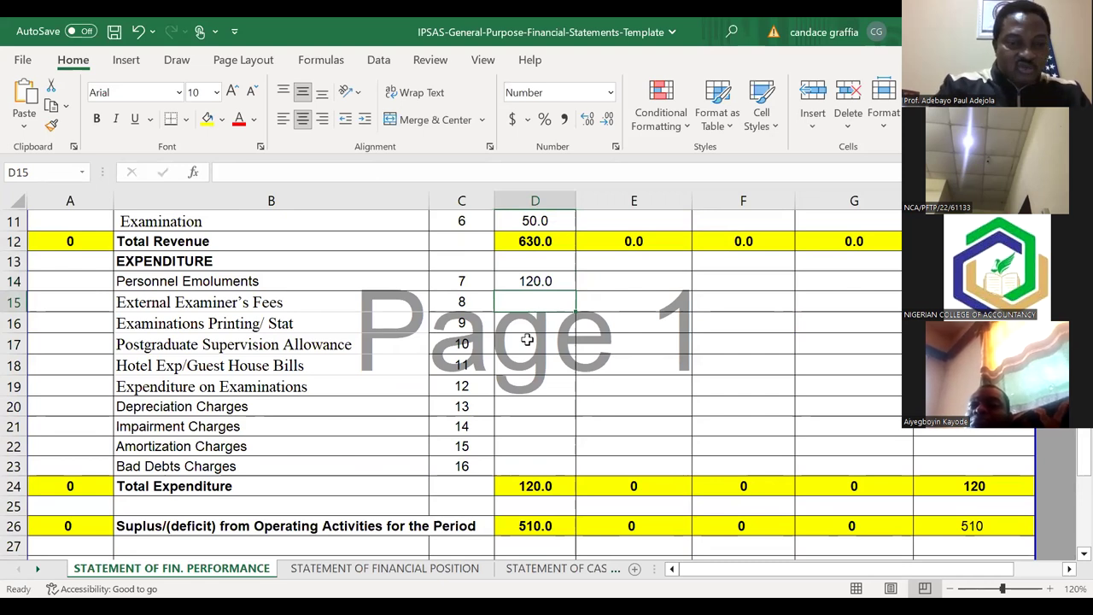
type("25")
key("Return")
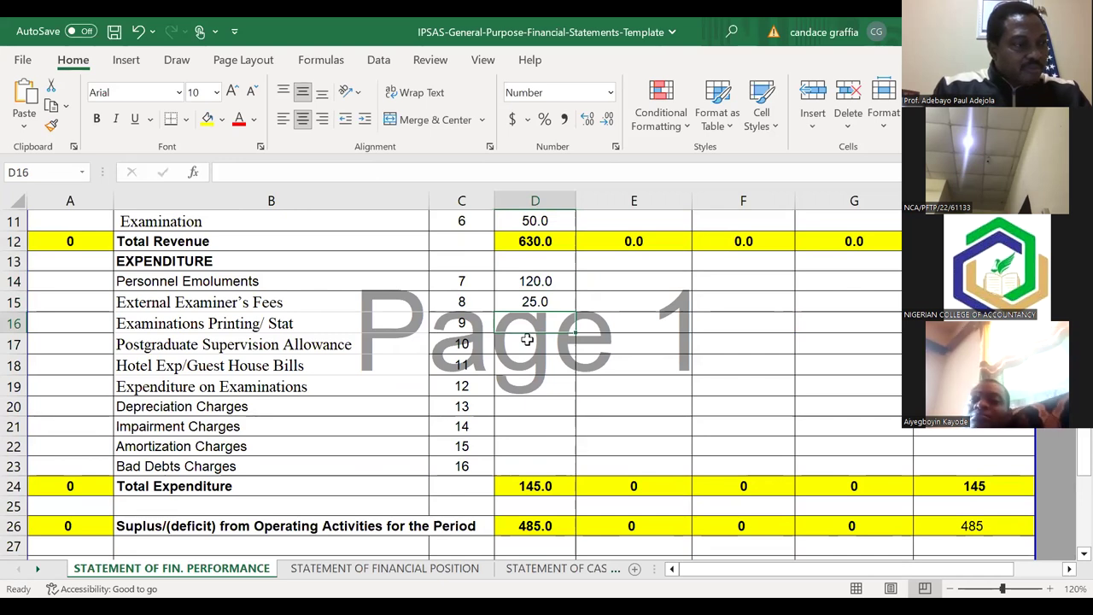
type("12")
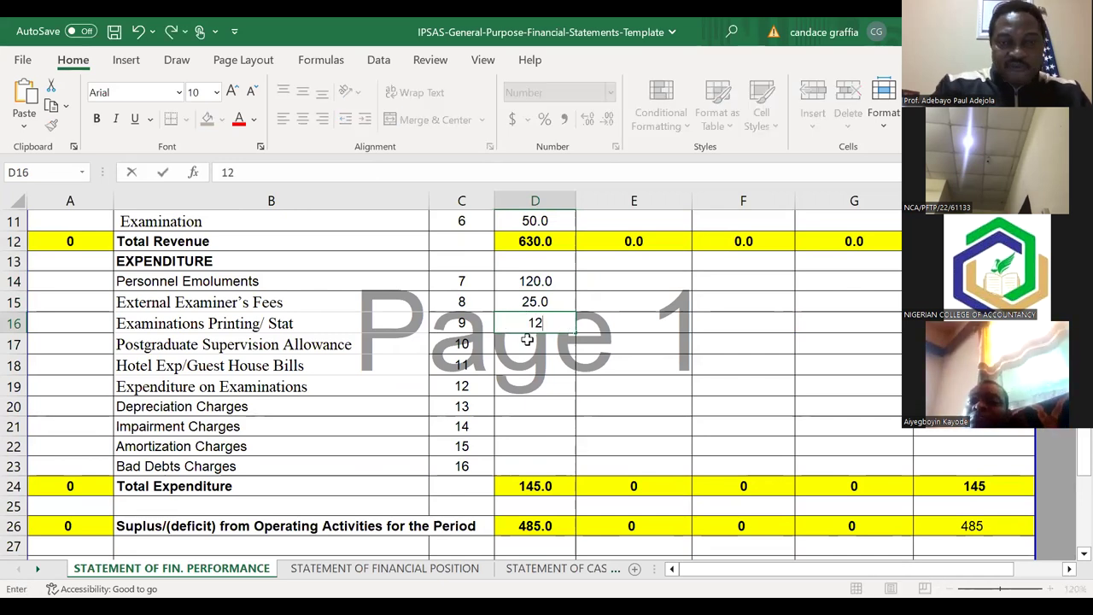
key("Return")
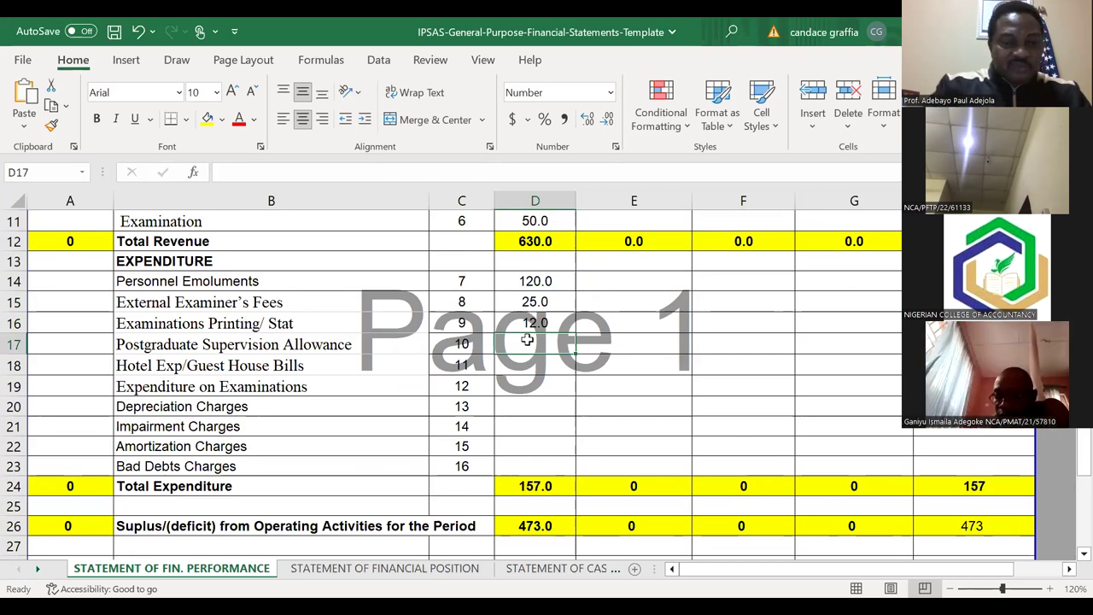
Step: Enter the Actual 2016 amounts: 14 for Postgraduate Supervision Allowance, 20 for Hotel Exp/Guest House Bills and 11 for Expenditure on Examinations
type("14")
key("Return")
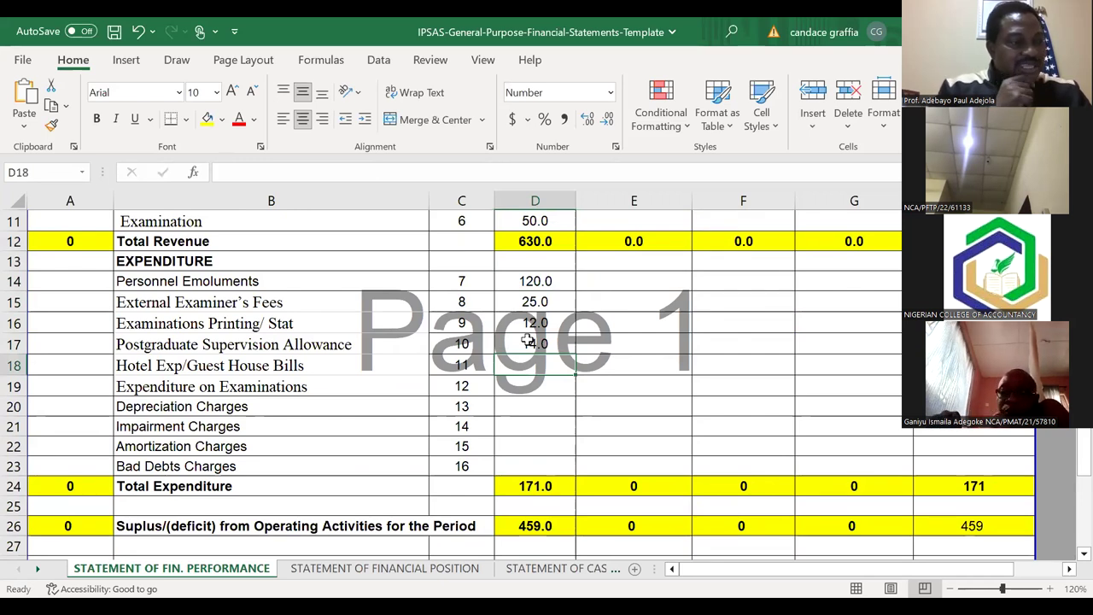
type("20")
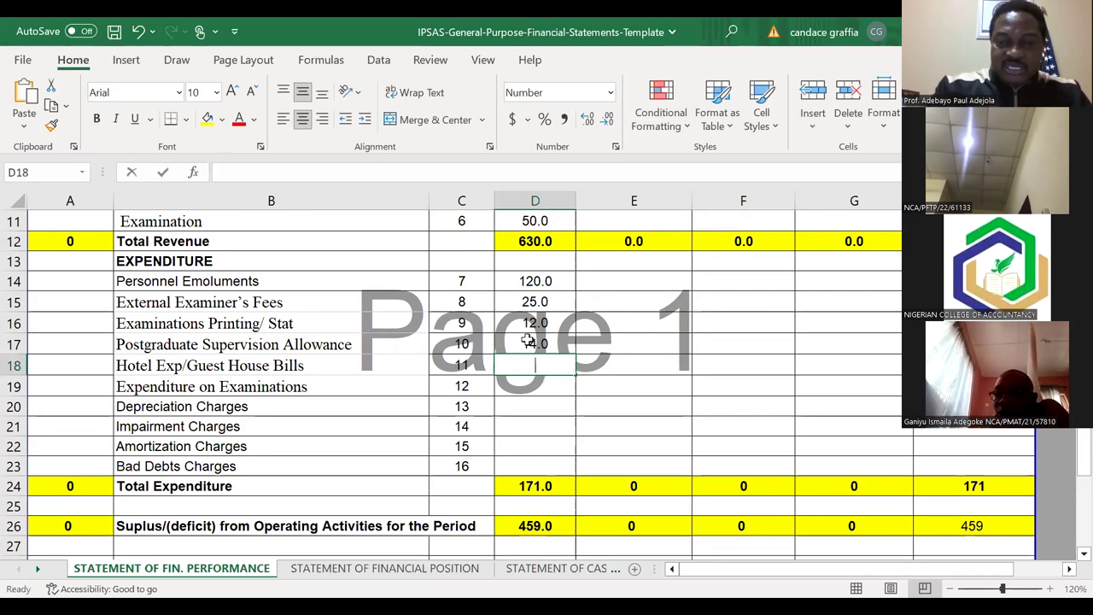
key("Return")
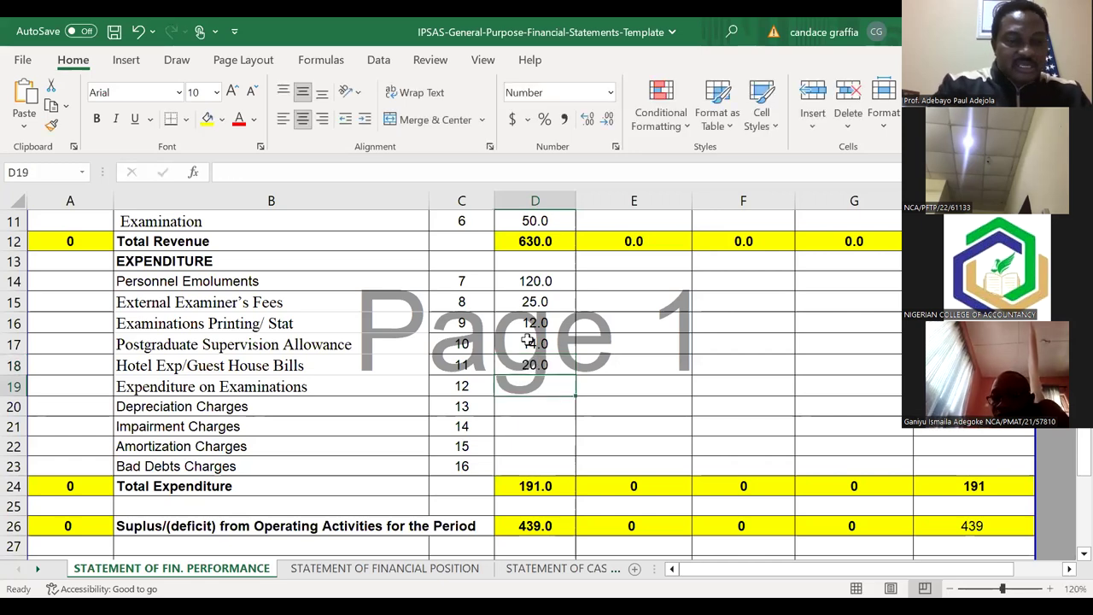
type("11")
key("Return")
Step: Review the Actual 2016 column from the statement heading through the revenue and expenditure entries to the depreciation, impairment and amortization lines
key("Up")
key("Up")
key("Up")
key("Up")
key("Up")
key("Up")
key("Up")
key("Up")
key("ctrl+Home")
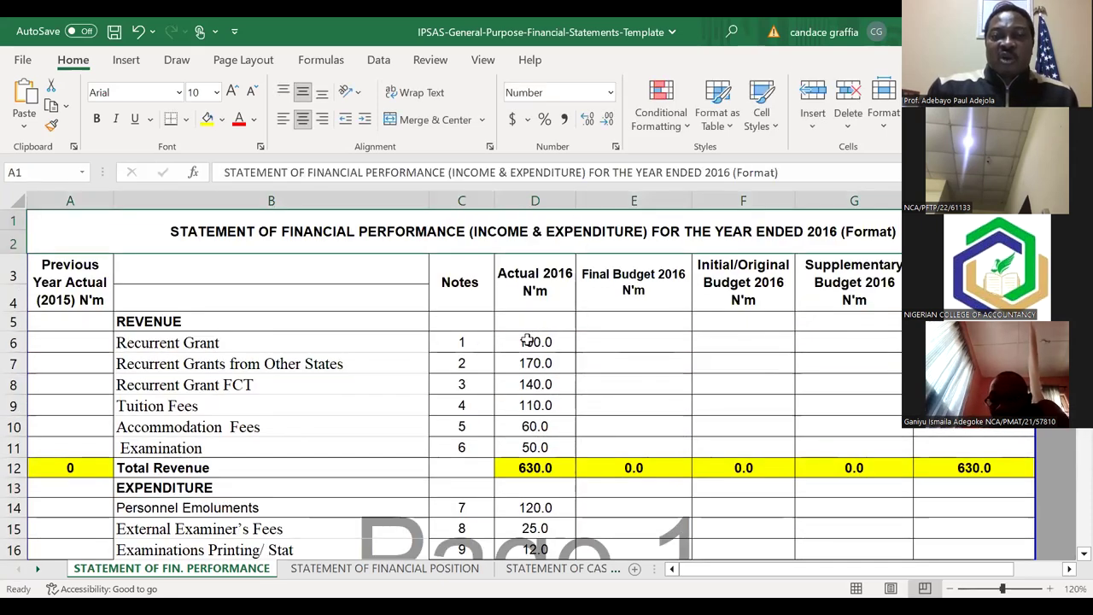
left_click(527, 340)
key("Down")
key("Down")
key("Down")
key("Down")
key("Down")
key("Down")
key("Down")
key("Down")
key("Down")
key("Down")
key("Down")
key("Down")
key("Down")
key("Down")
key("Down")
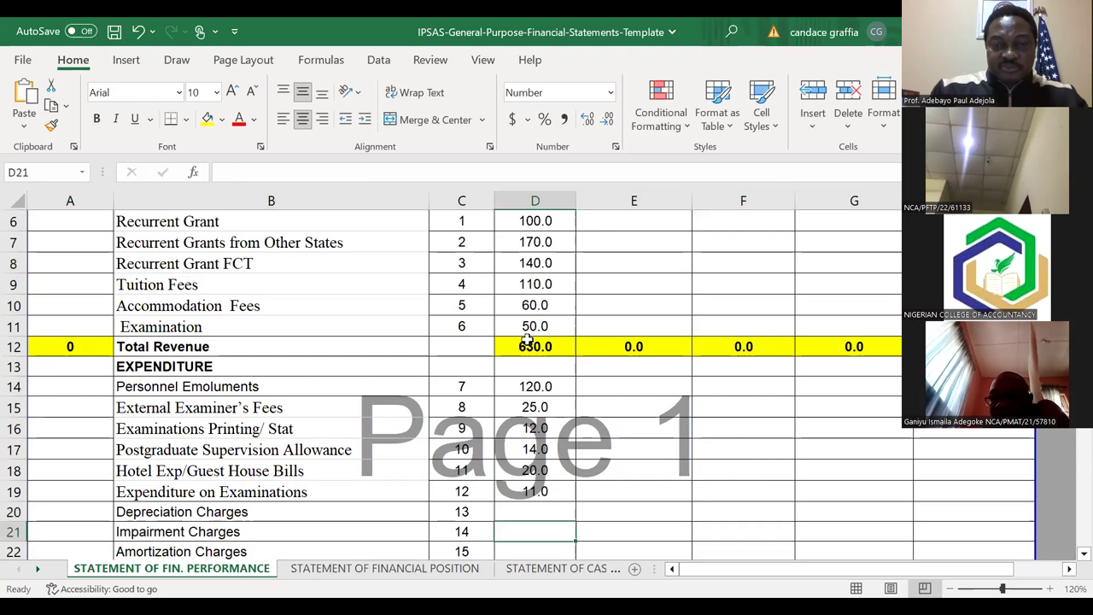
key("Down")
key("Down")
key("Down")
key("Up")
key("Up")
key("Up")
key("Up")
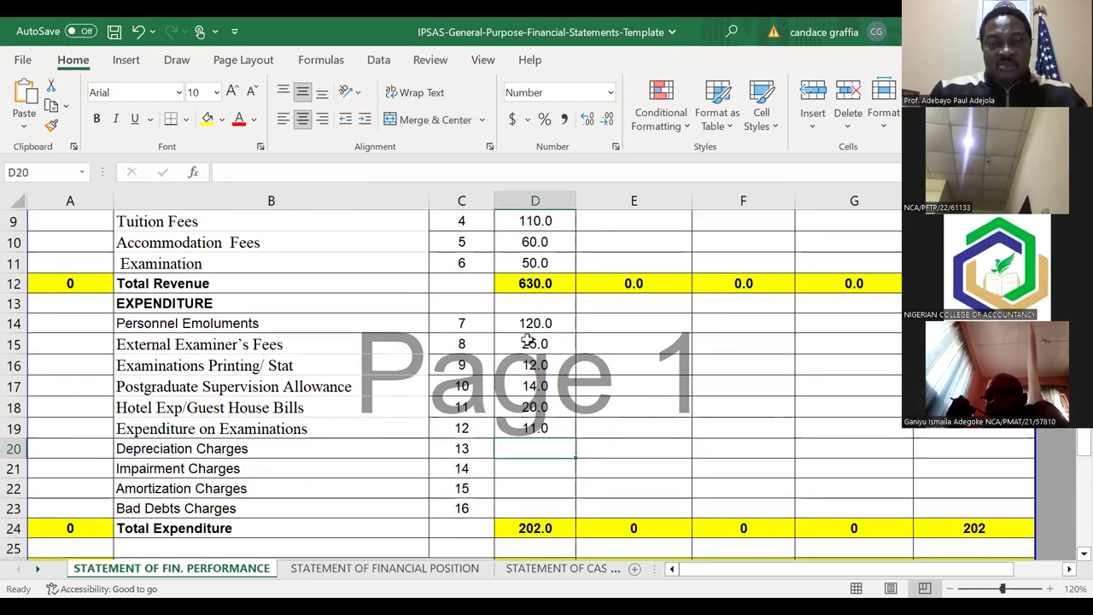
Step: Enter 24 for Bad Debts Charges in the Actual 2016 column, leaving the impairment and amortization charges blank
key("Down")
key("Down")
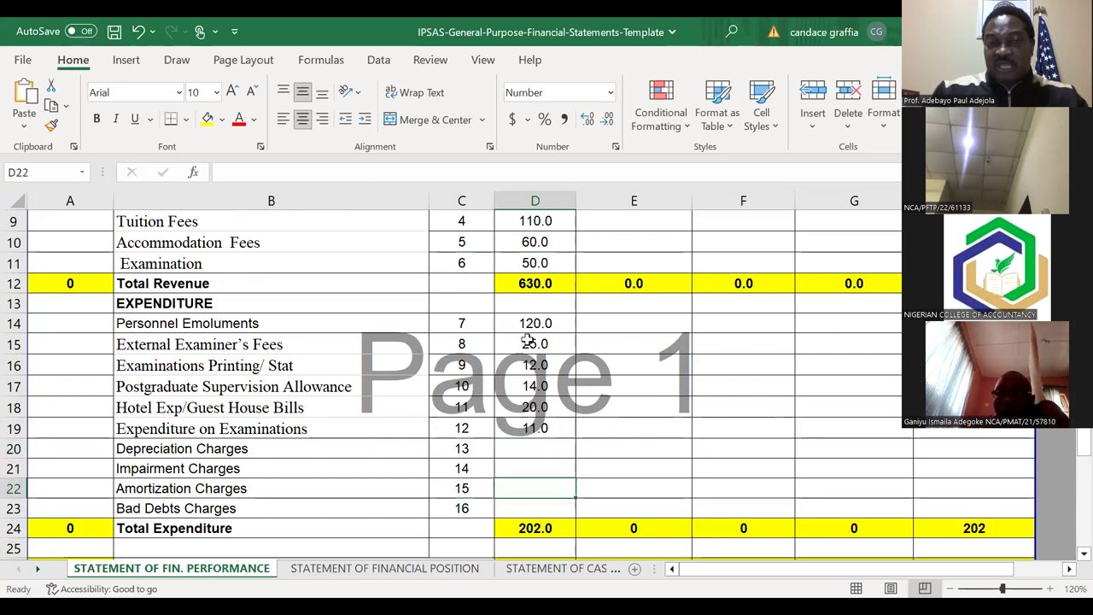
key("Down")
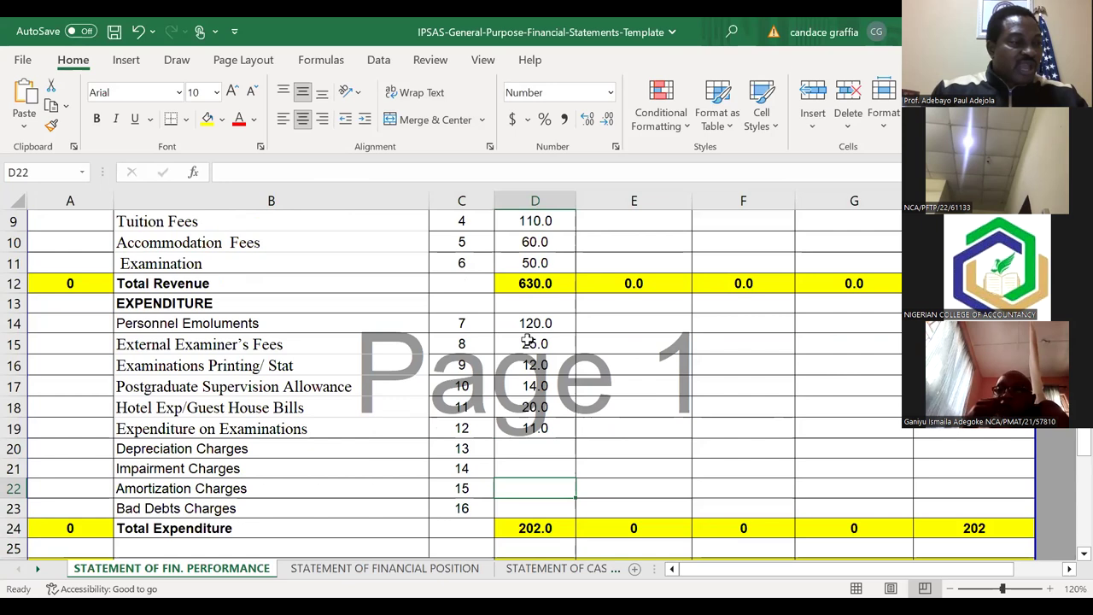
key("Down")
key("Up")
key("Up")
key("Down")
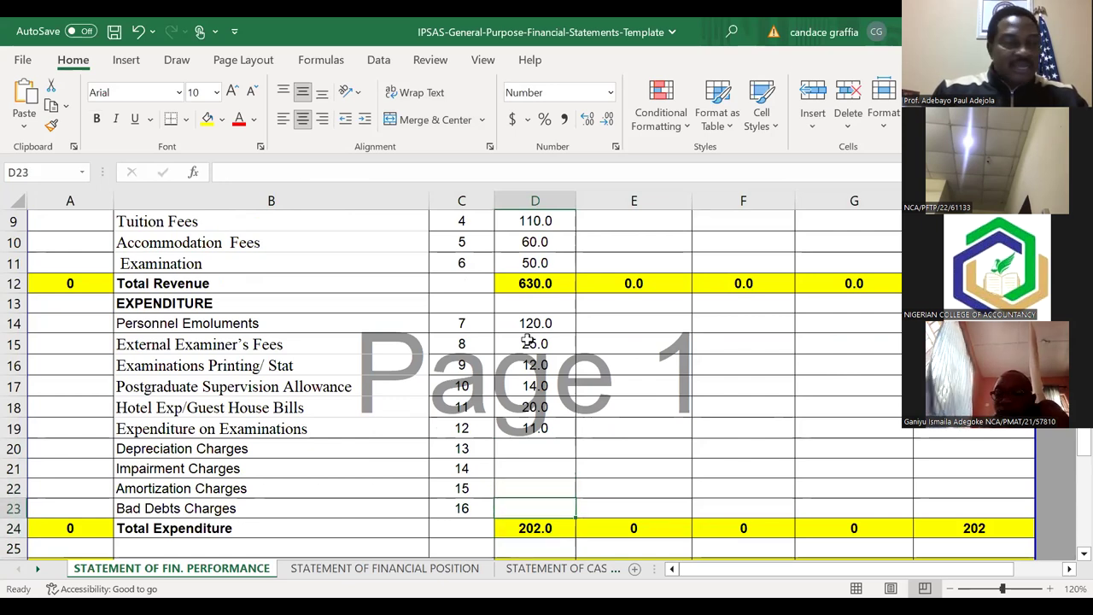
type("24")
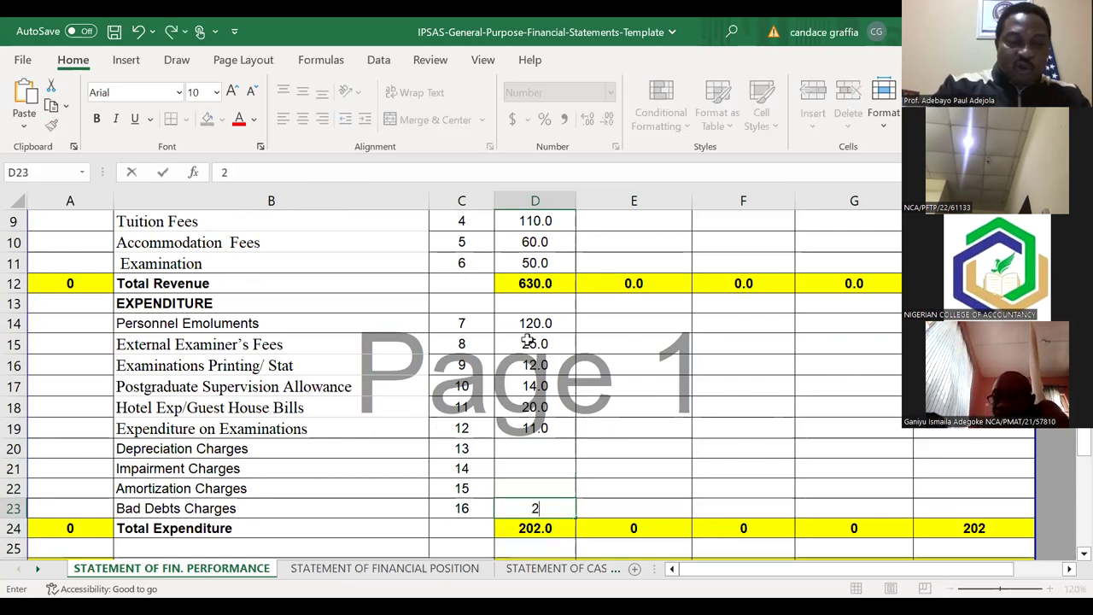
key("Return")
Step: Check the Actual 2016 Total Expenditure and the surplus/(deficit) from operating activities
key("Down")
key("Down")
key("Down")
key("Down")
key("Down")
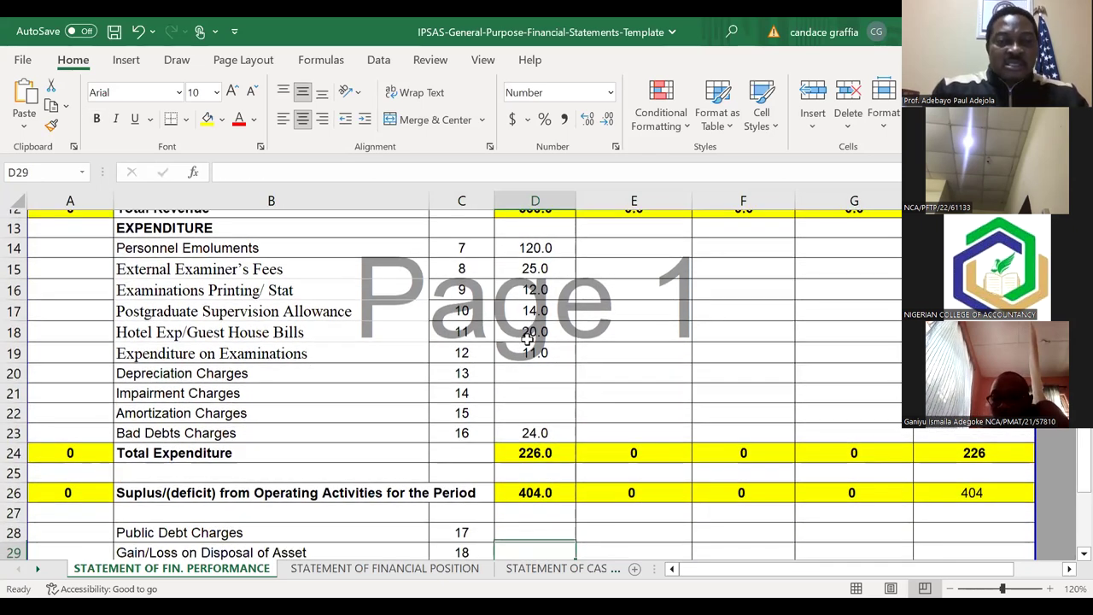
key("Up")
key("Up")
key("Up")
key("Up")
key("Up")
key("Up")
key("Up")
key("Down")
key("Down")
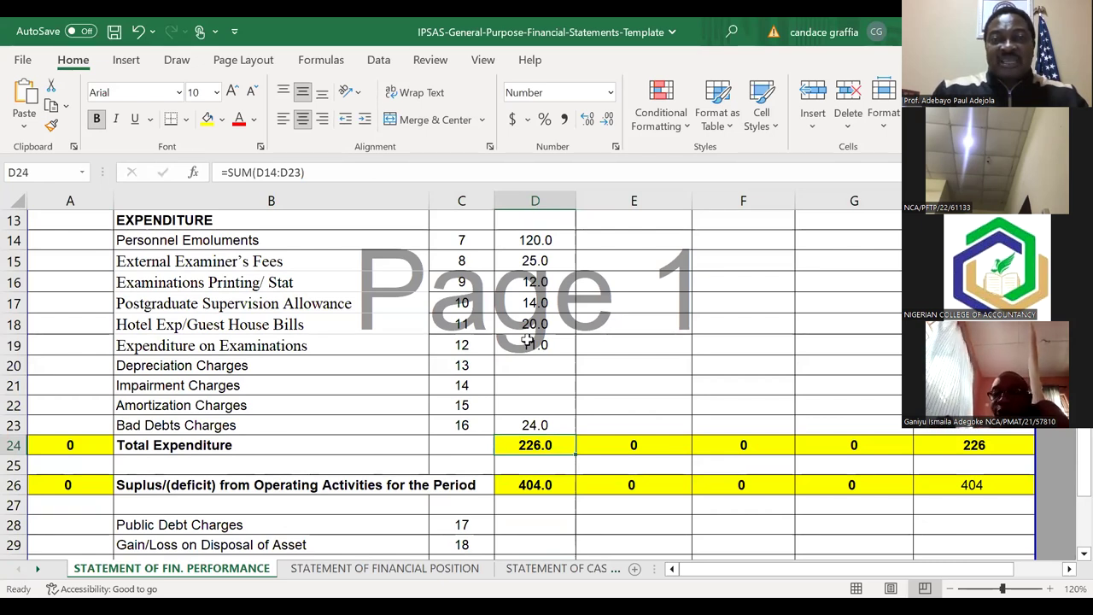
key("Down")
key("Down")
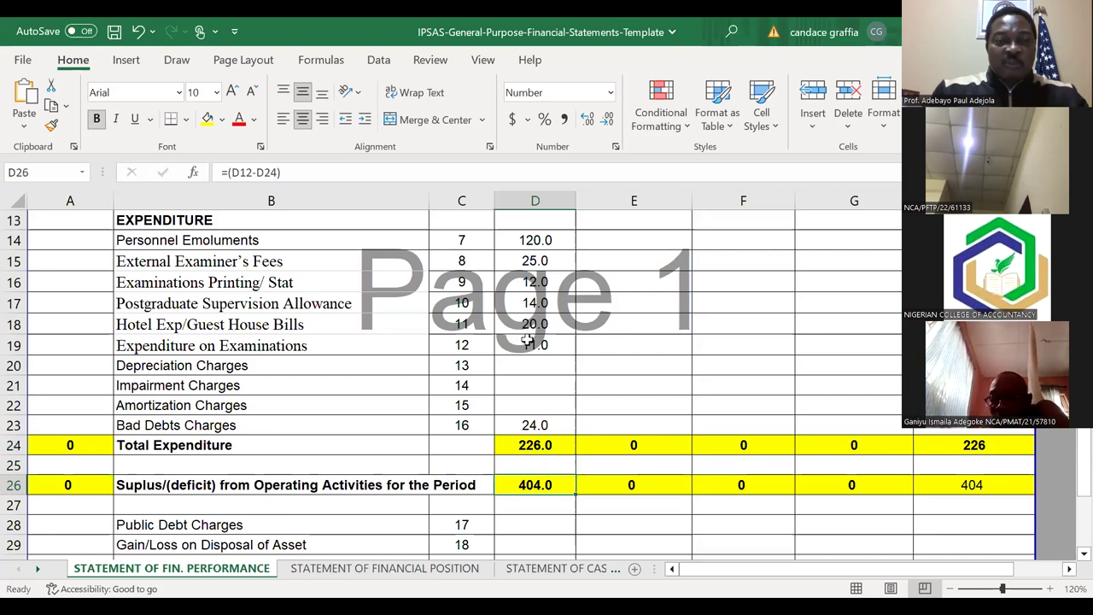
key("Down")
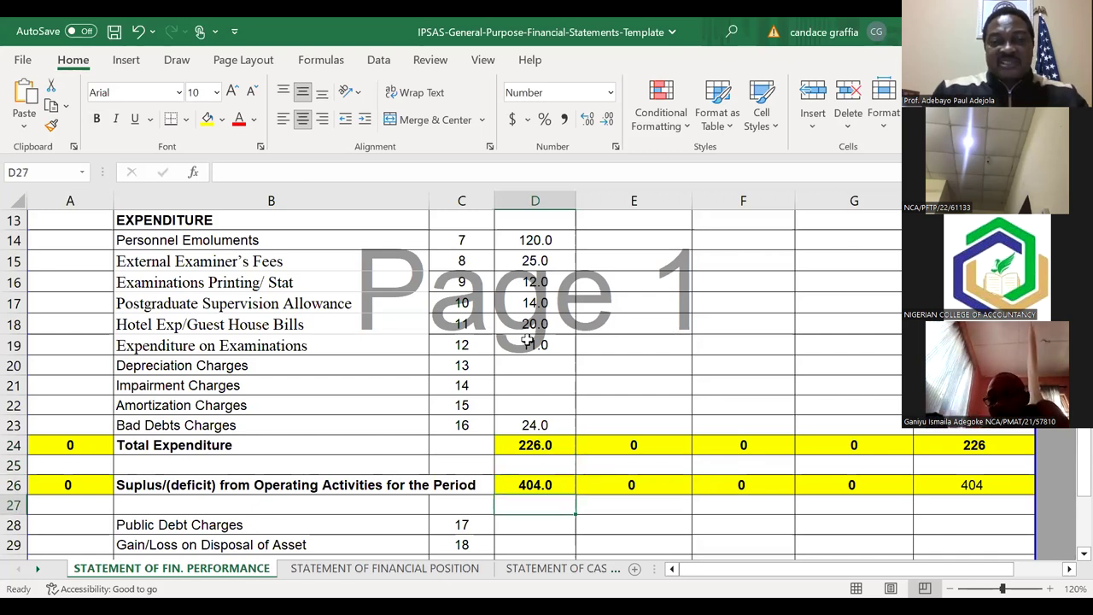
key("Up")
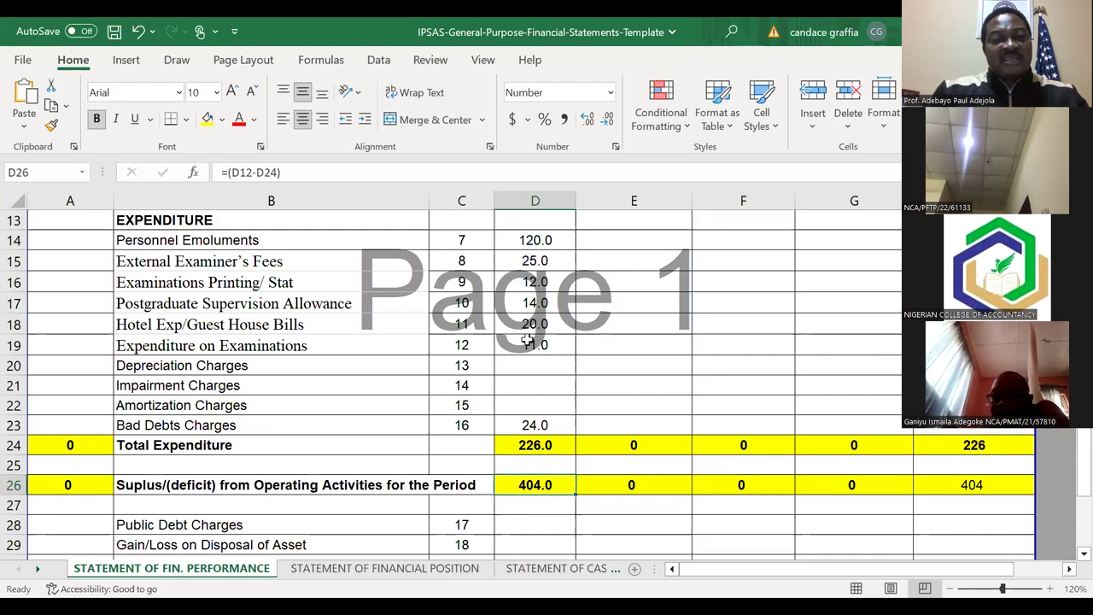
Step: Look over the non-operating lines below the operating surplus, including Public Debt Charges and Gain/Loss on Disposal of Asset
key("Down")
key("Down")
key("Down")
key("Down")
key("Down")
key("Down")
key("Down")
key("Down")
key("Down")
key("Down")
key("Down")
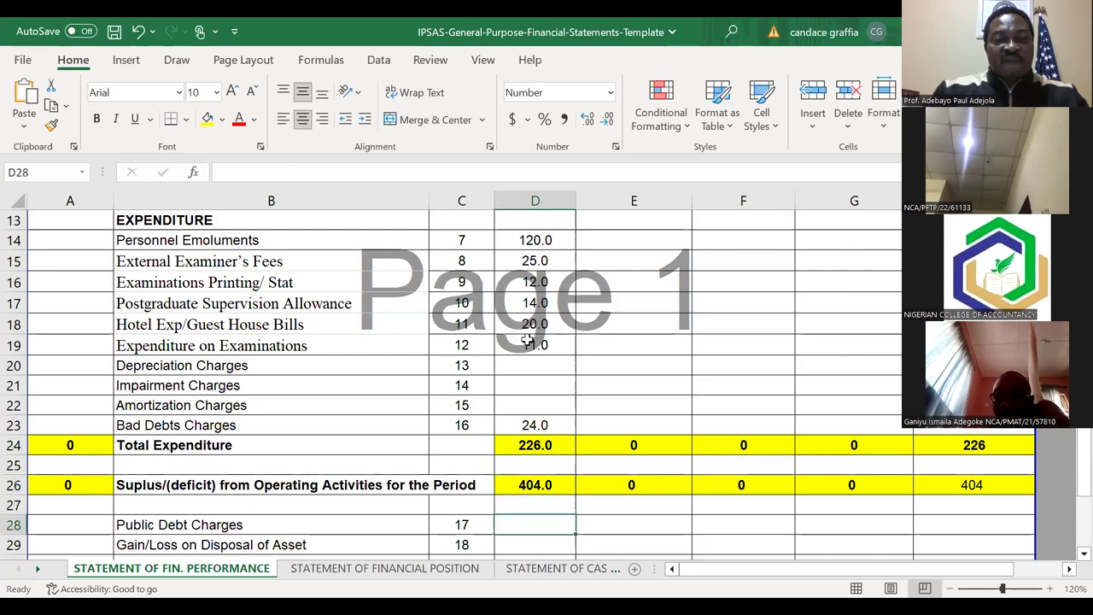
key("Up")
key("Up")
key("Up")
key("Up")
key("Up")
key("Up")
key("Up")
key("Up")
key("Up")
key("Up")
key("Up")
key("Down")
key("Down")
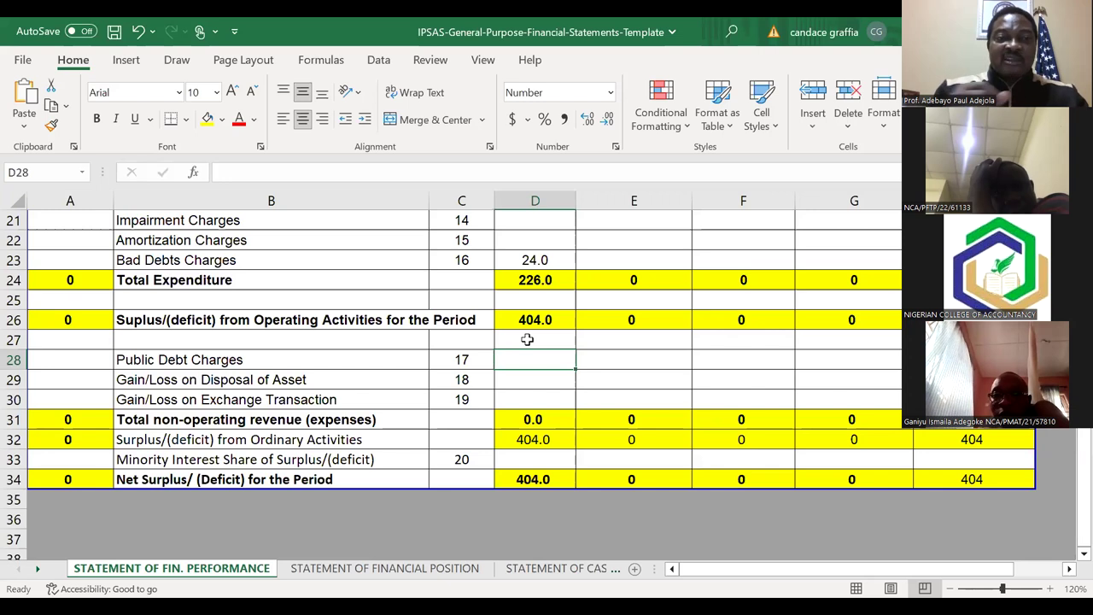
key("Down")
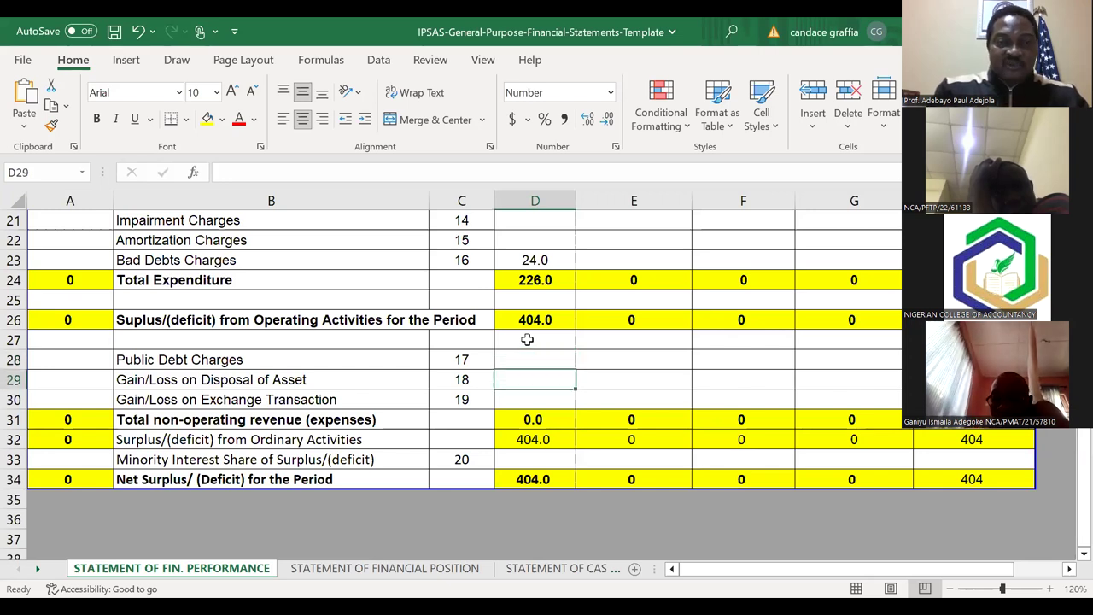
key("Left")
key("Left")
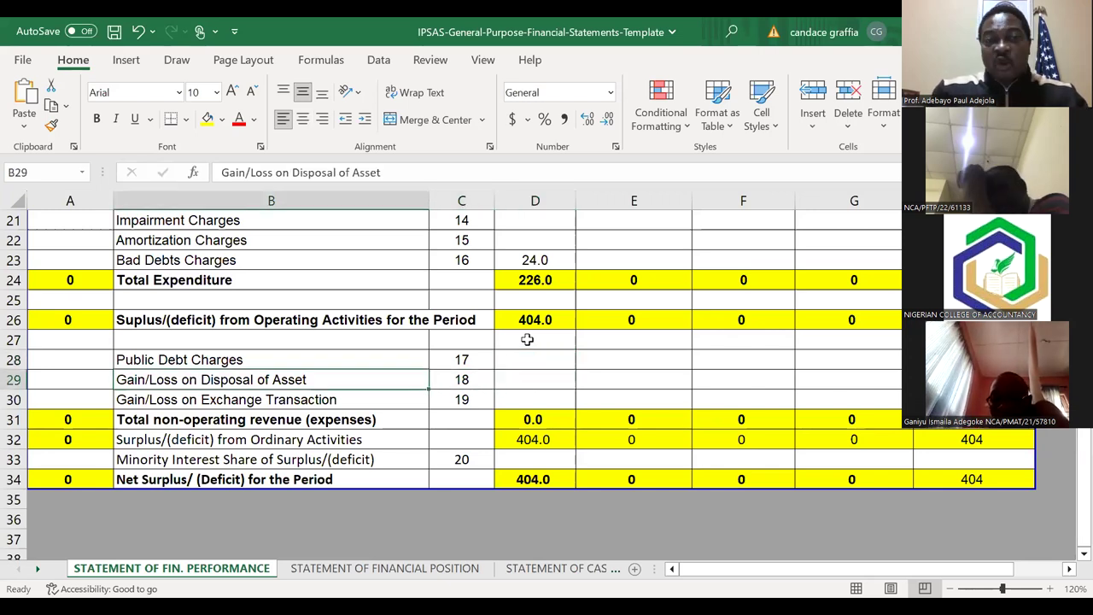
Step: Enter the Actual 2016 non-operating amounts: -16 for Public Debt Charges, 22 for Gain/Loss on Disposal of Asset and -4 for Gain/Loss on Exchange Transaction
key("Right")
key("Right")
key("Up")
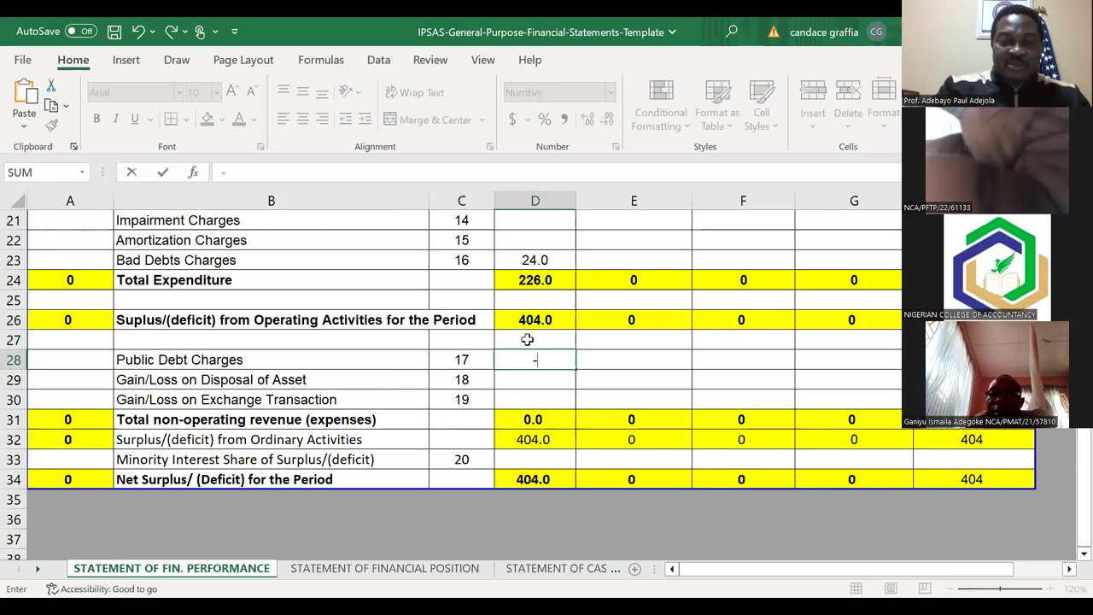
type("16")
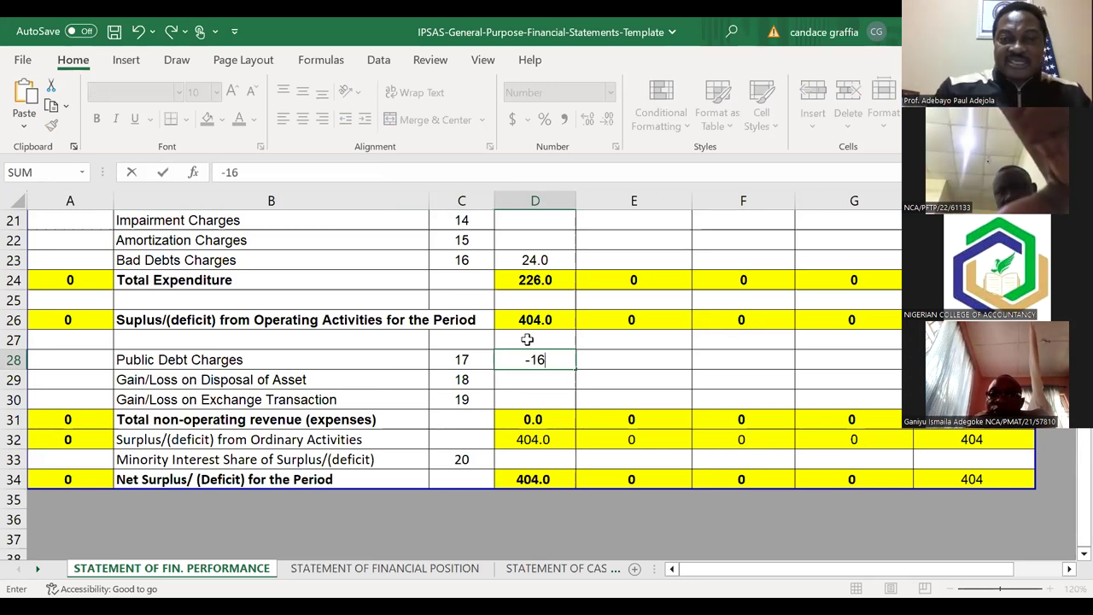
key("Return")
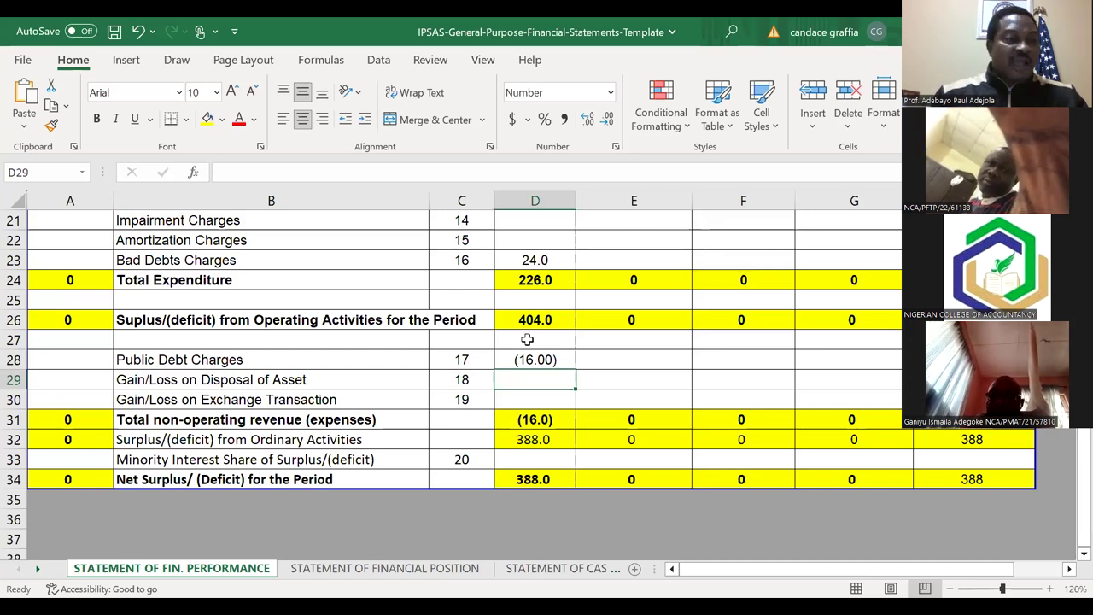
type("22")
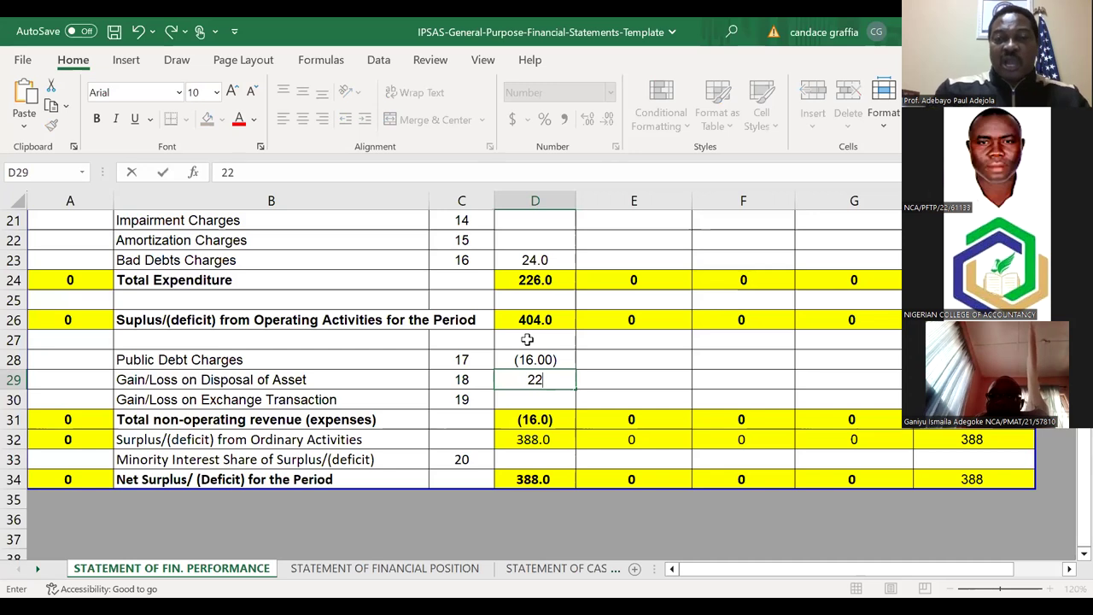
key("Return")
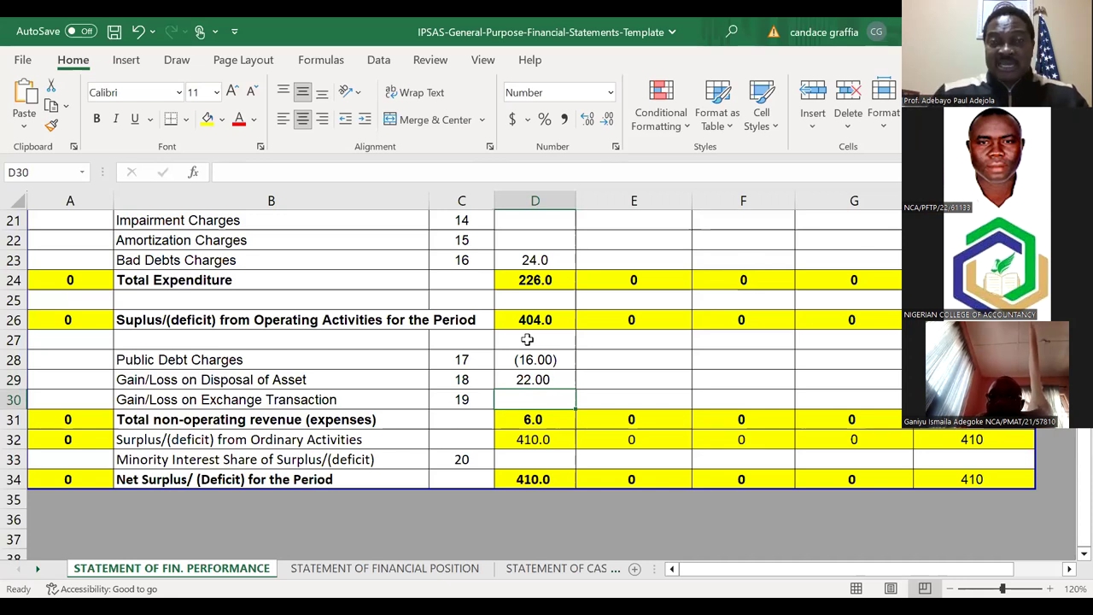
type("-")
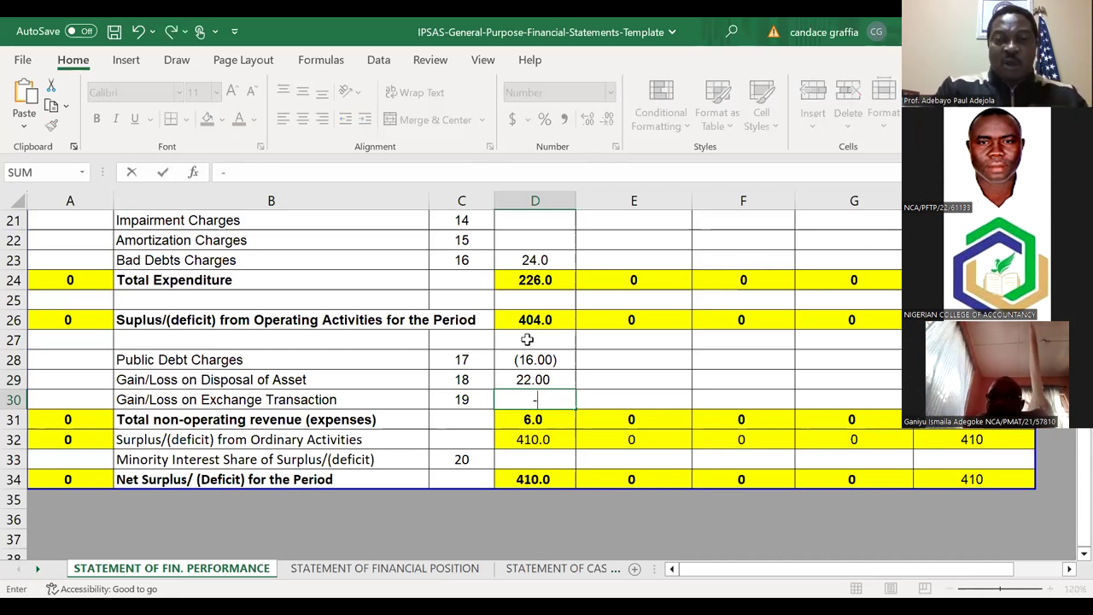
type("4")
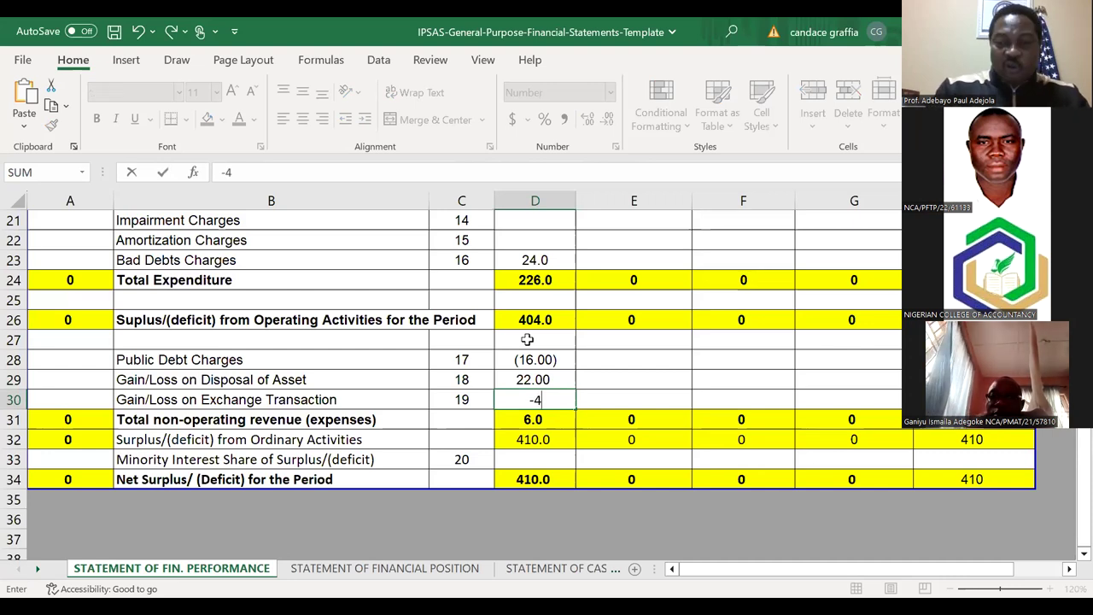
key("Return")
Step: Check the Total non-operating revenue (expenses) line and its Actual 2016 total
key("Return")
key("Up")
key("Left")
key("Left")
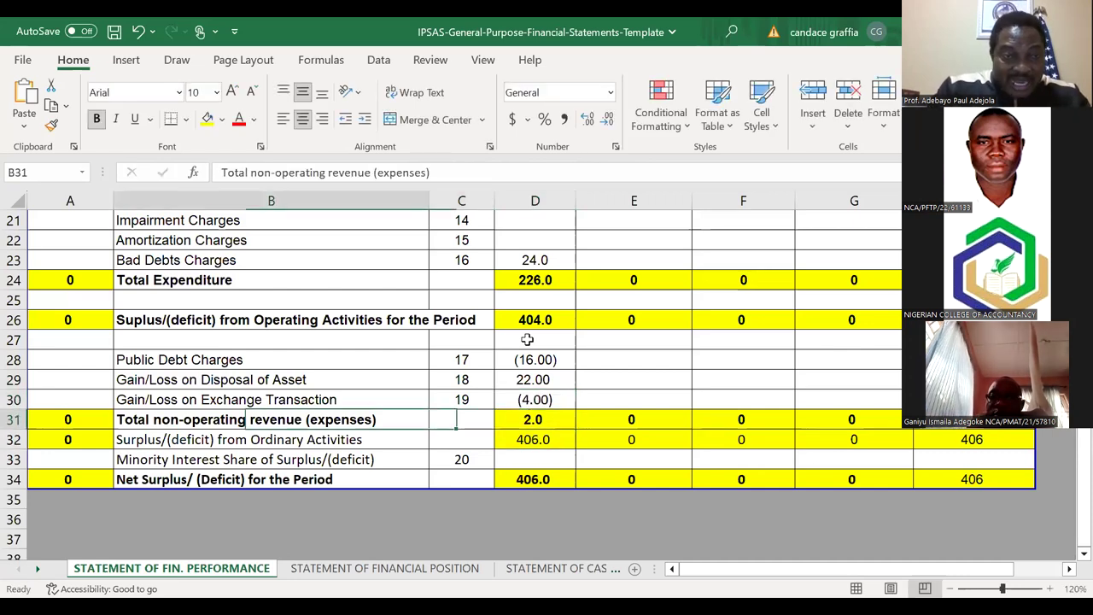
key("Right")
key("Right")
key("Right")
key("Left")
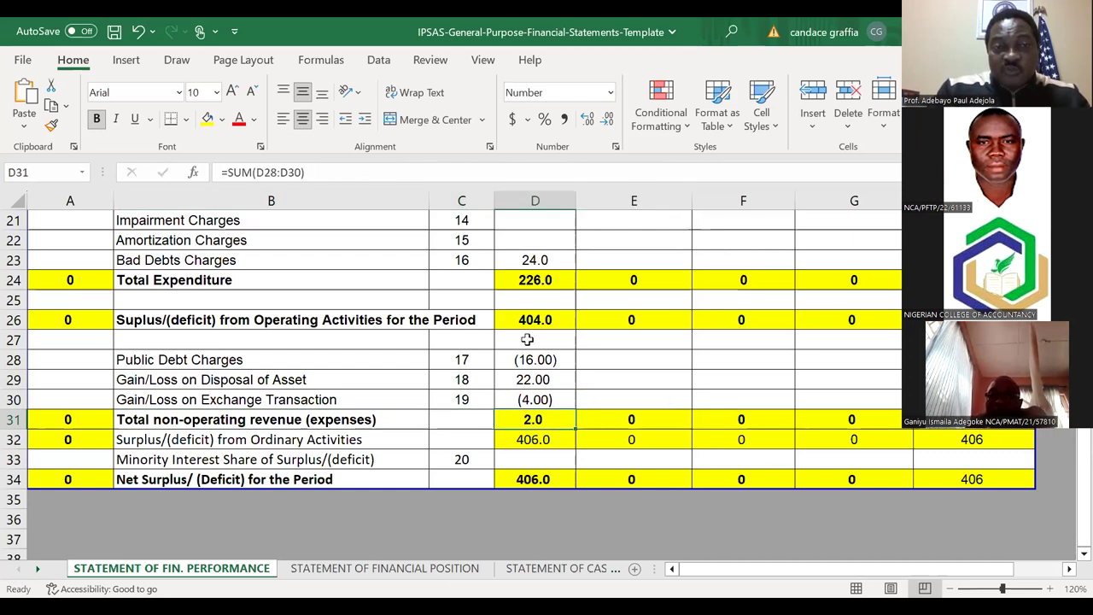
Step: Check the Actual 2016 surplus/(deficit) from operating activities and trace it back through the expenditure lines to Total Revenue
key("Up")
key("Up")
key("Up")
key("Up")
key("Up")
key("Down")
key("Up")
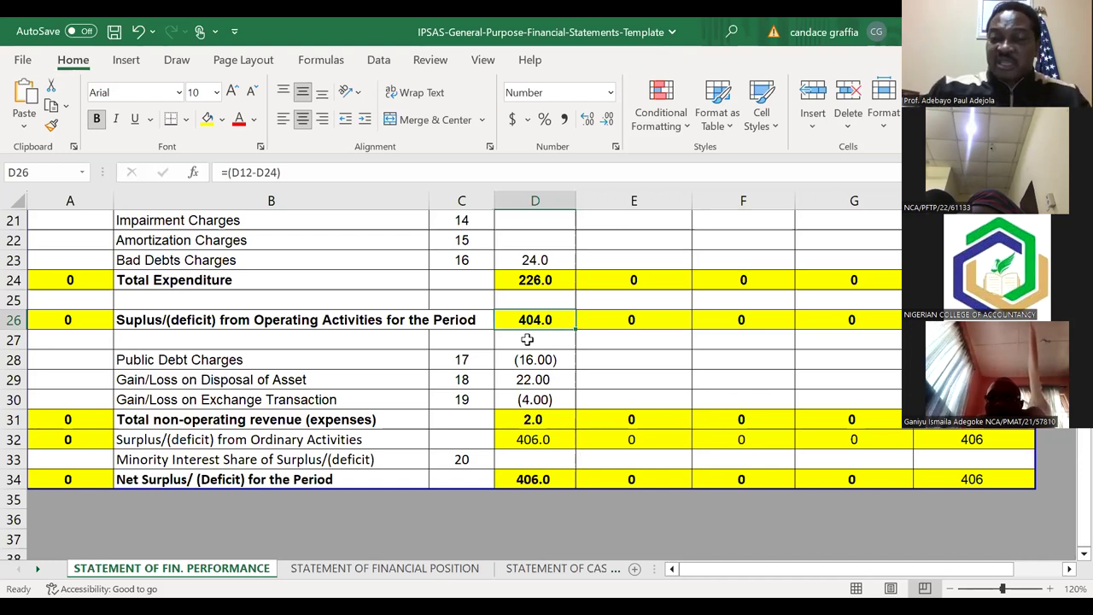
key("Up")
key("Up")
key("Up")
key("Up")
key("Up")
key("Up")
key("Up")
key("Up")
key("Up")
key("Up")
key("Up")
key("Up")
key("Up")
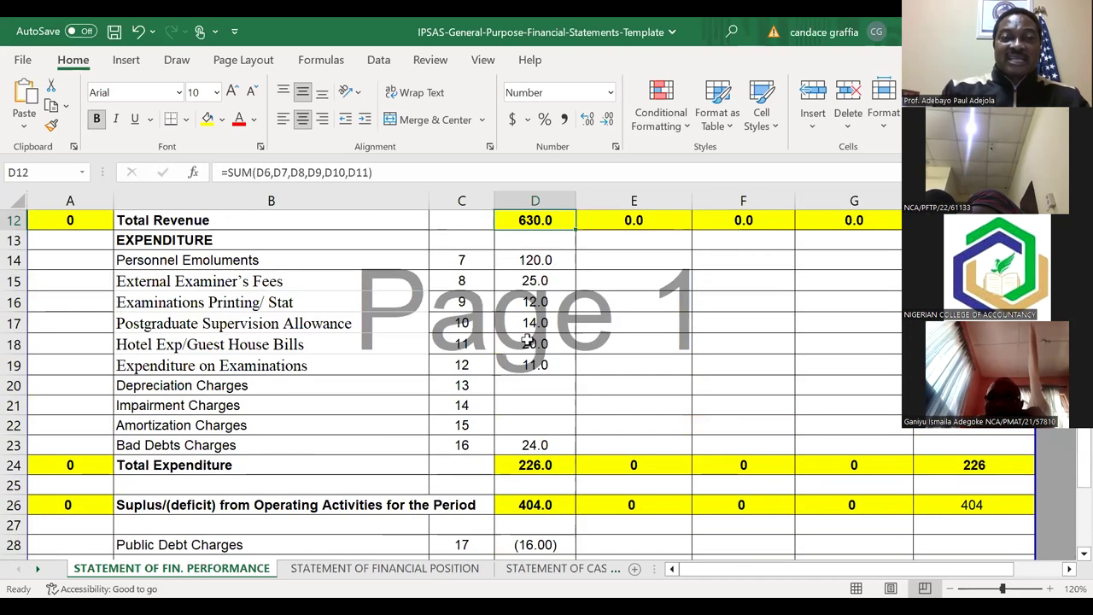
key("Up")
key("Up")
key("Up")
Step: Look over the Actual 2016 amounts from the expenditure section down to the non-operating and minority interest lines
key("Down")
key("Down")
key("Down")
key("Down")
key("Down")
key("Down")
key("Down")
key("Down")
key("Down")
key("Down")
key("Down")
key("Down")
key("Down")
key("Down")
key("Down")
key("Down")
key("Down")
key("Down")
key("Down")
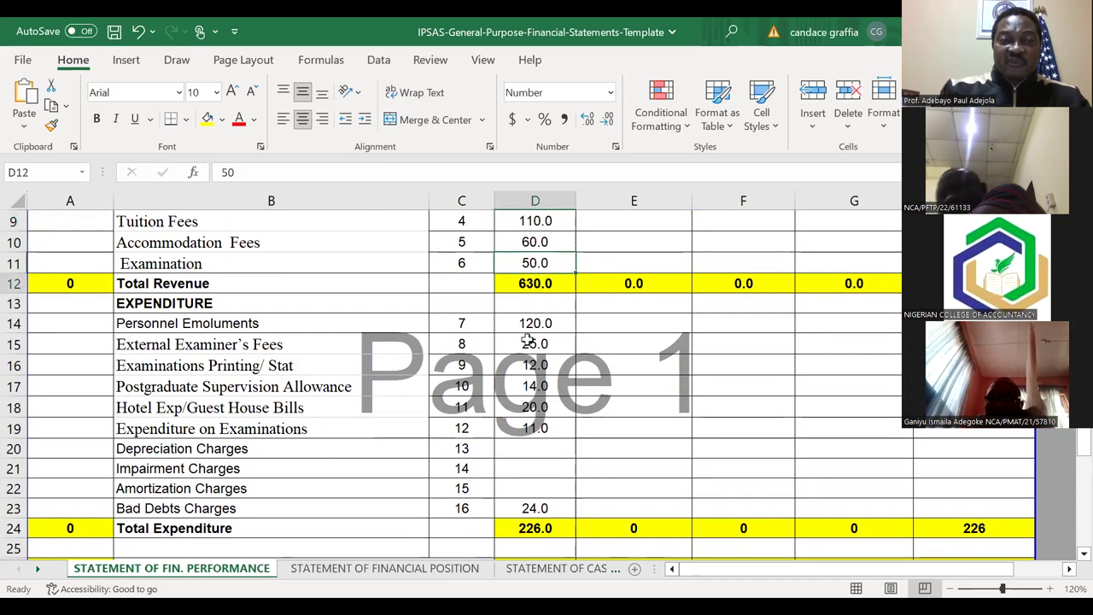
key("Down")
key("Down")
key("Down")
key("Down")
key("Down")
key("Down")
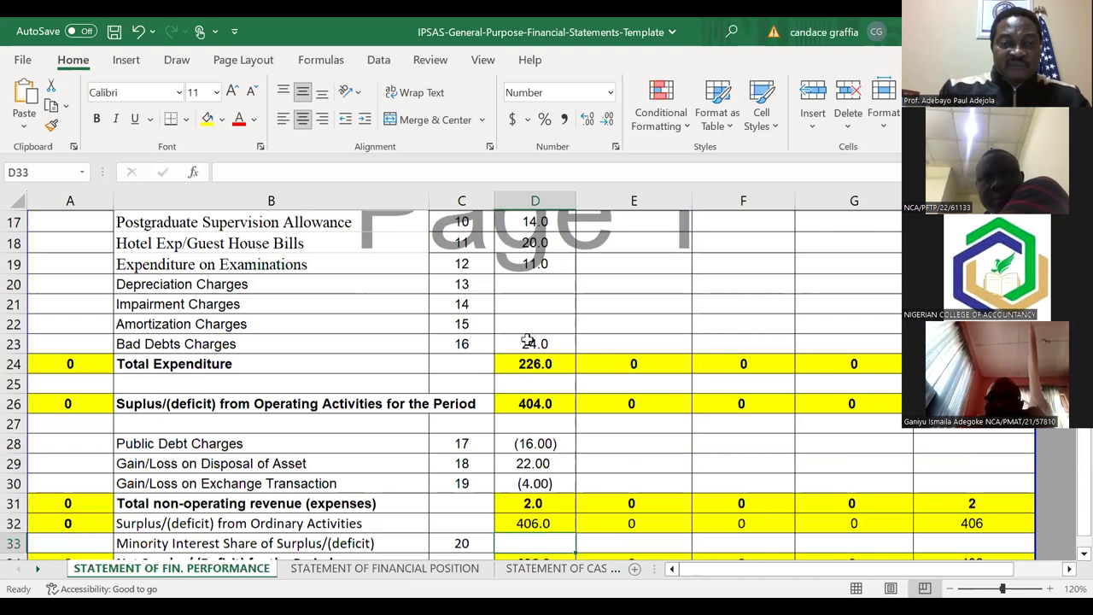
key("Up")
key("Up")
key("Up")
key("Up")
key("Up")
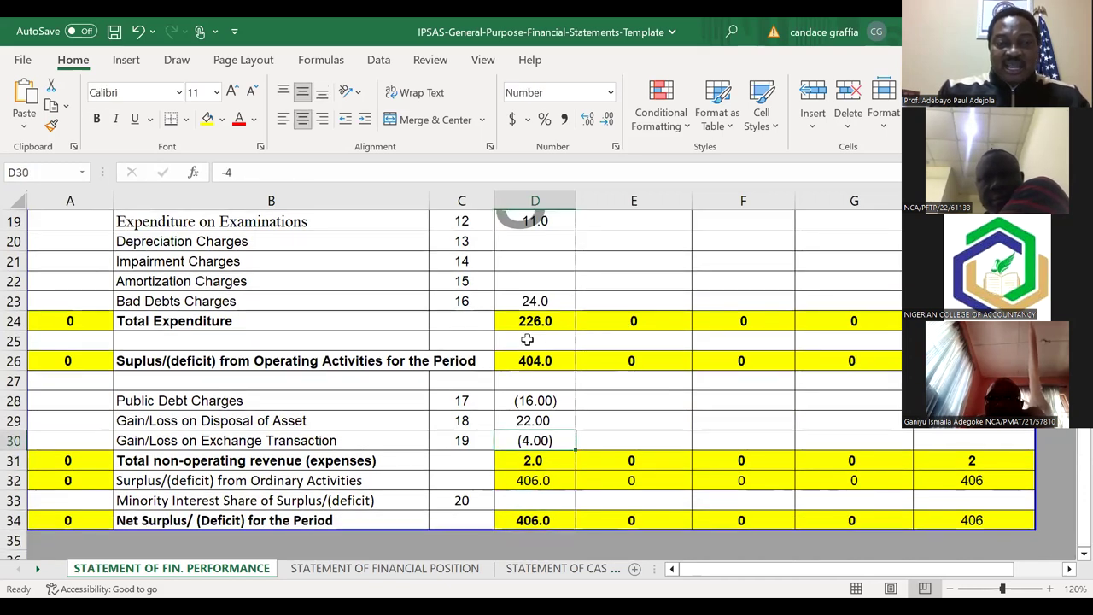
Step: Check the Net Surplus/(Deficit) for the Period line and its Actual 2016 formula
key("Down")
key("Down")
key("Down")
key("Down")
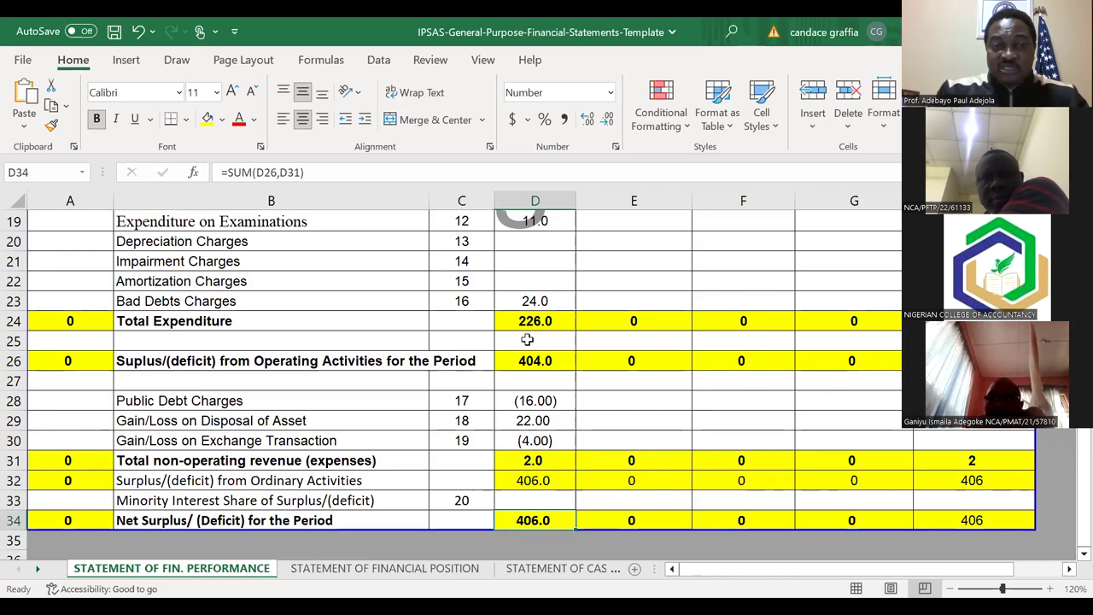
key("Left")
key("Left")
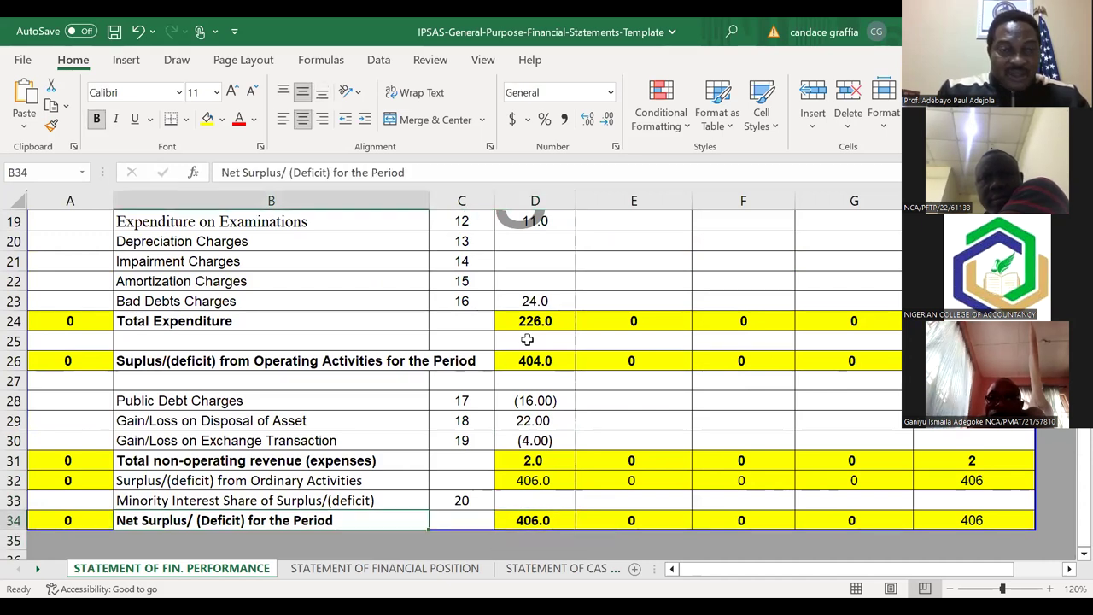
key("Right")
key("Right")
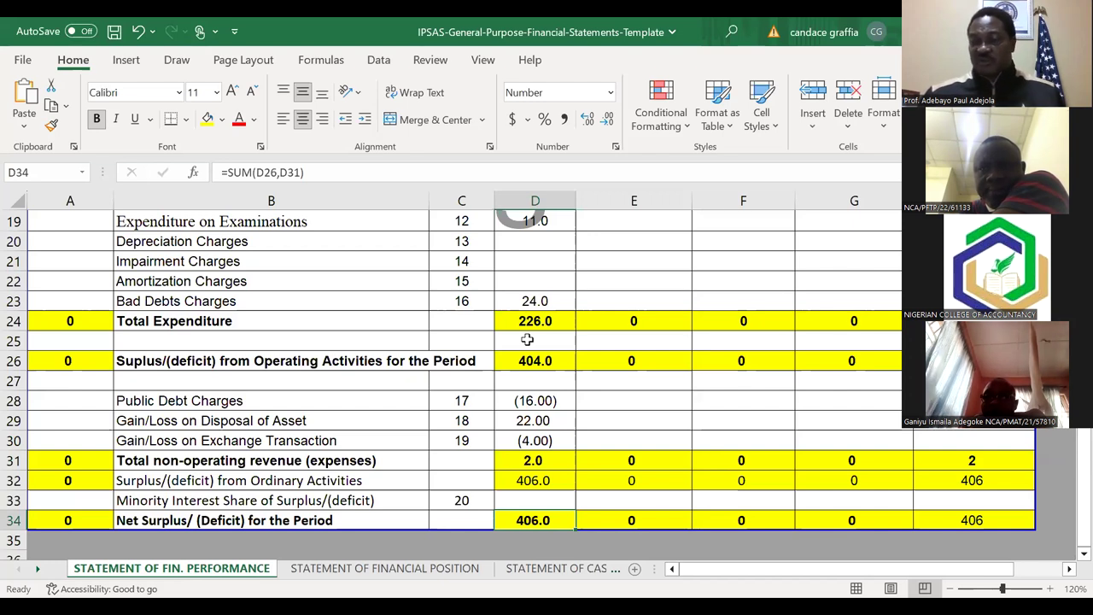
Step: Open the Statement of Financial Position sheet and go to its Current Assets section
left_click(372, 570)
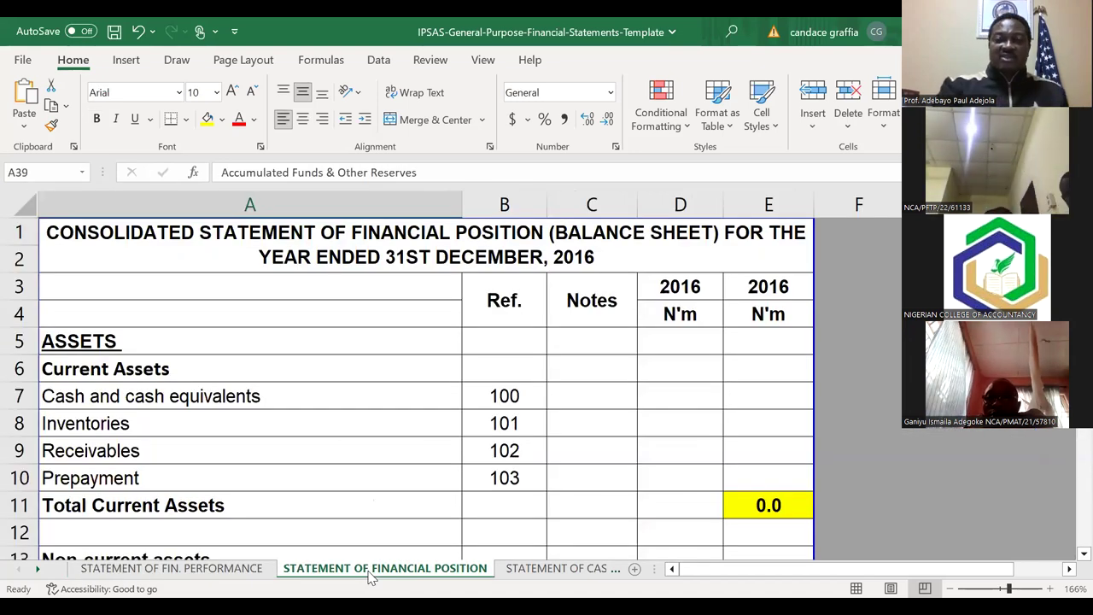
key("Up")
key("Up")
key("Up")
key("Up")
key("Up")
key("Up")
key("Up")
key("Up")
key("Up")
key("Up")
key("Up")
key("Up")
key("Up")
key("Up")
key("Up")
key("Up")
key("Up")
key("Up")
key("Up")
key("Up")
key("Up")
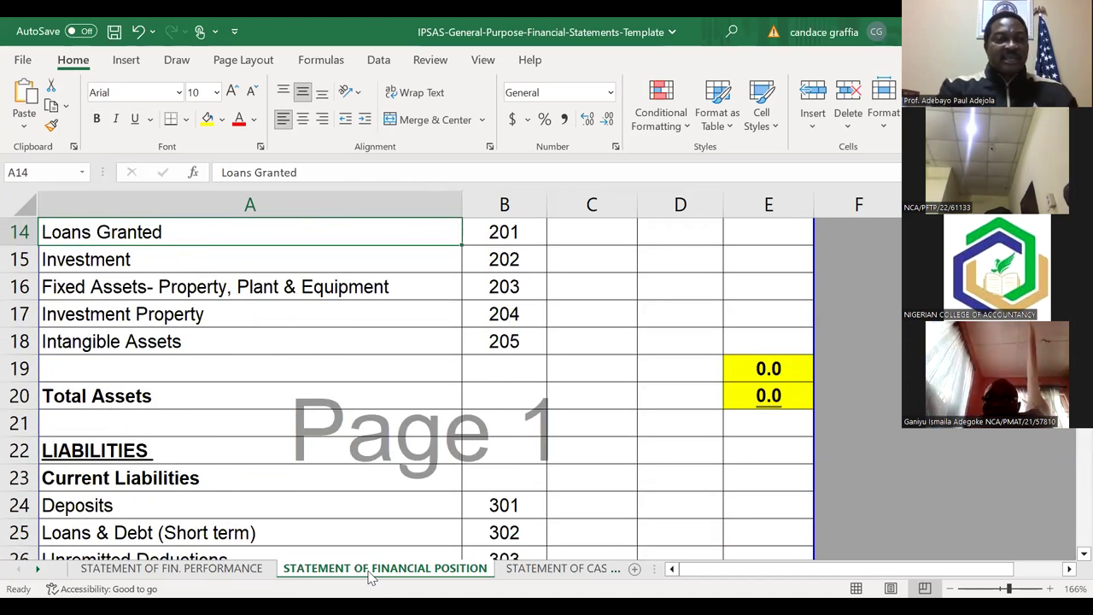
key("Up")
key("Up")
key("Up")
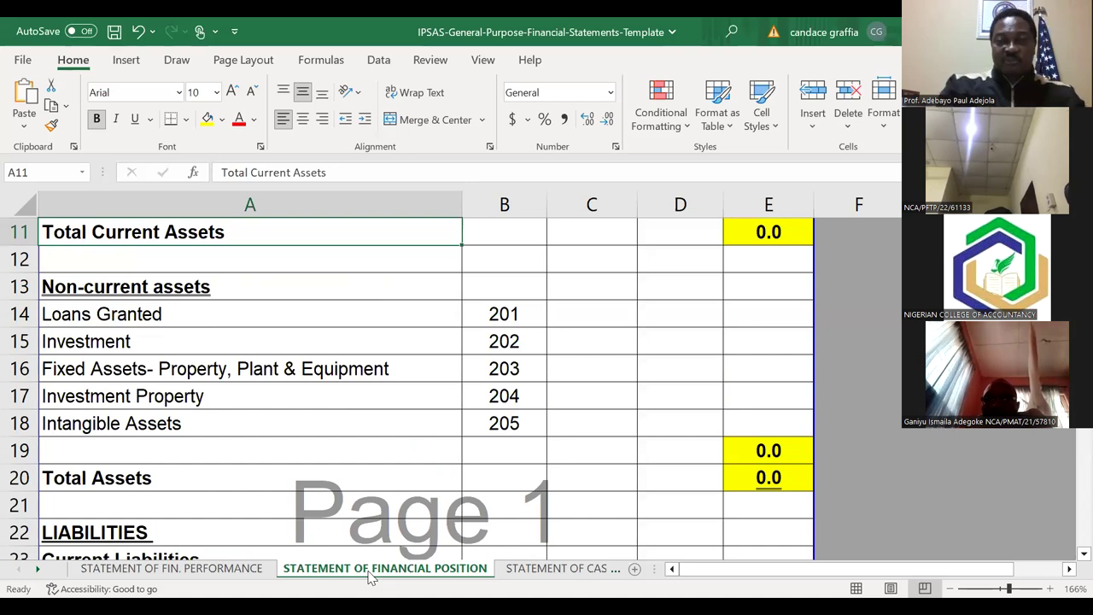
key("Up")
key("Up")
key("Up")
key("Up")
key("Up")
key("Up")
key("Up")
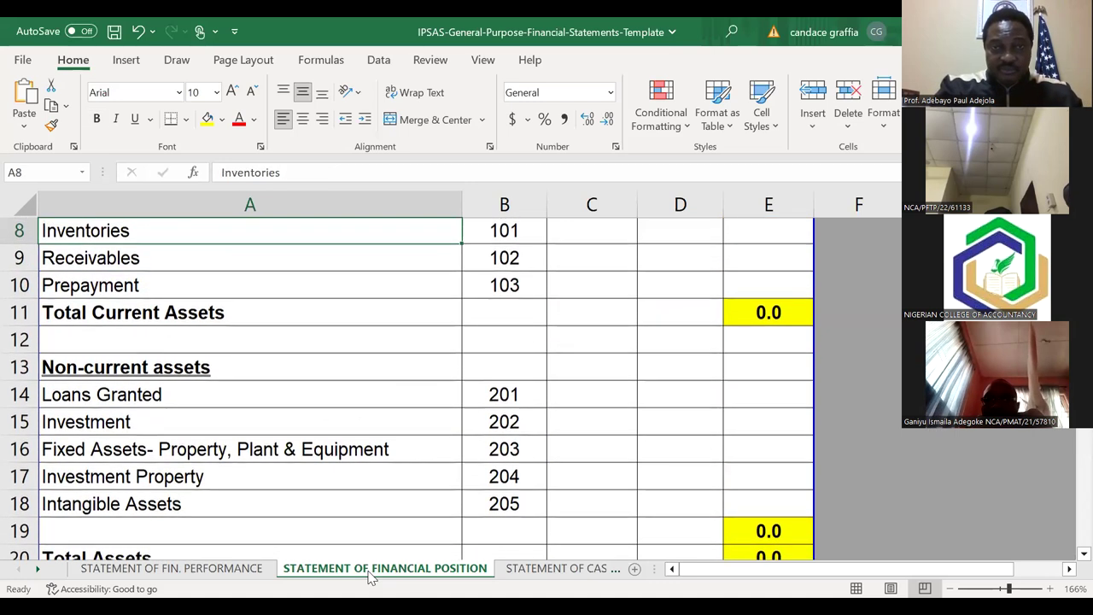
key("Down")
key("Up")
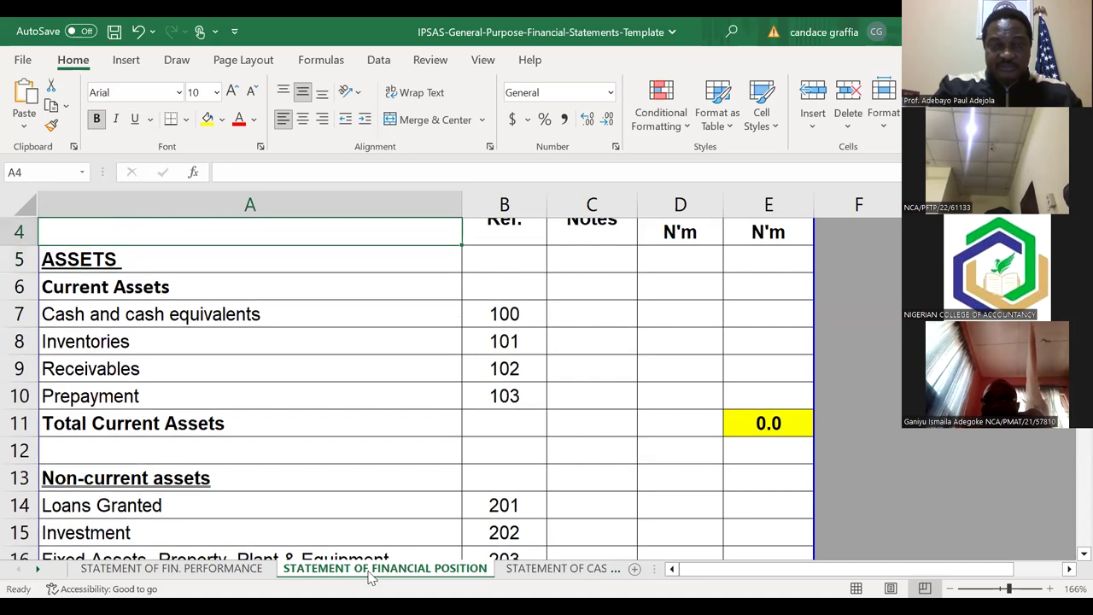
Step: Enter 230 as the 2016 amount for Cash and cash equivalents in the first N'm column
key("Down")
key("Down")
key("Down")
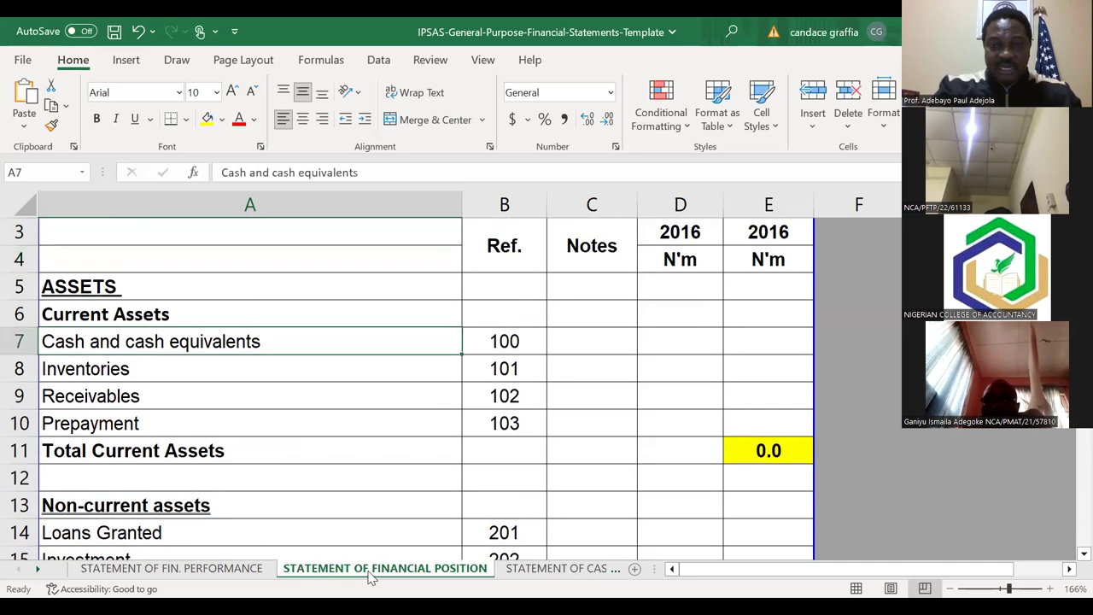
key("Right")
key("Right")
key("Right")
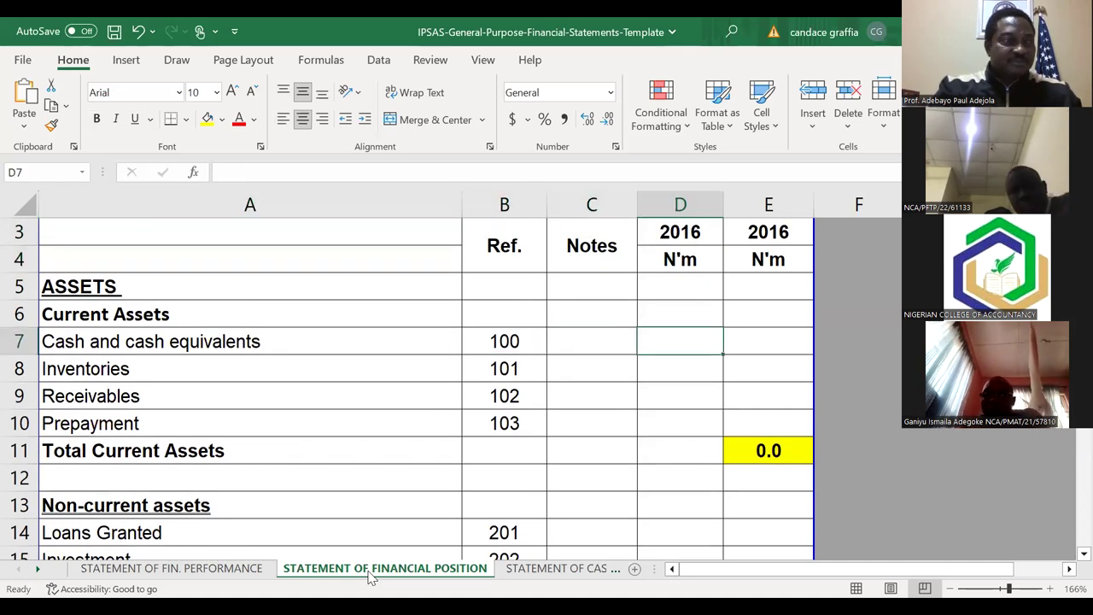
key("Up")
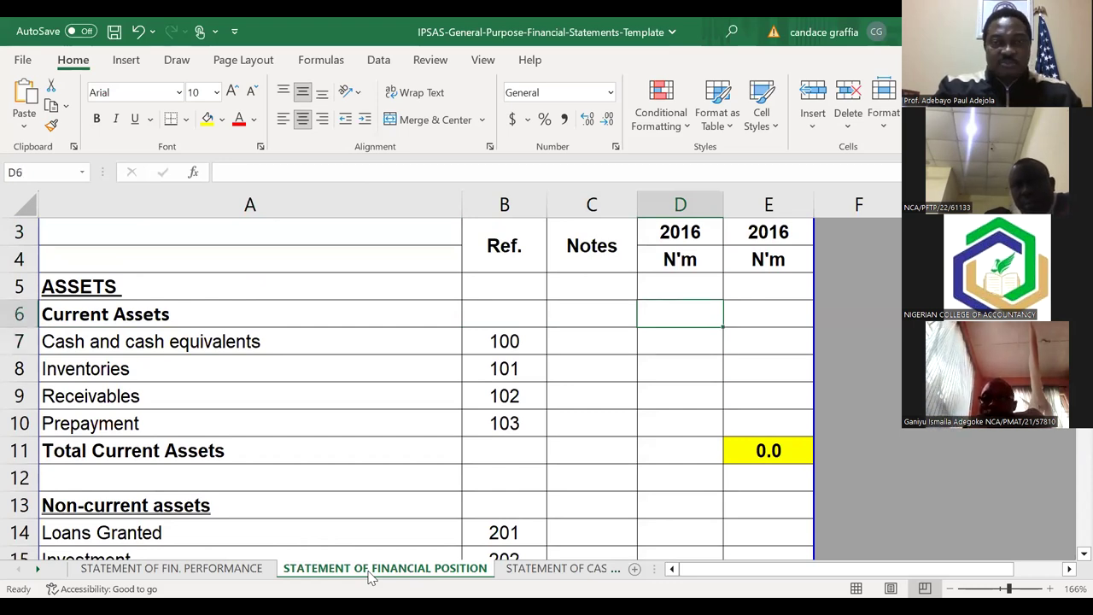
key("Down")
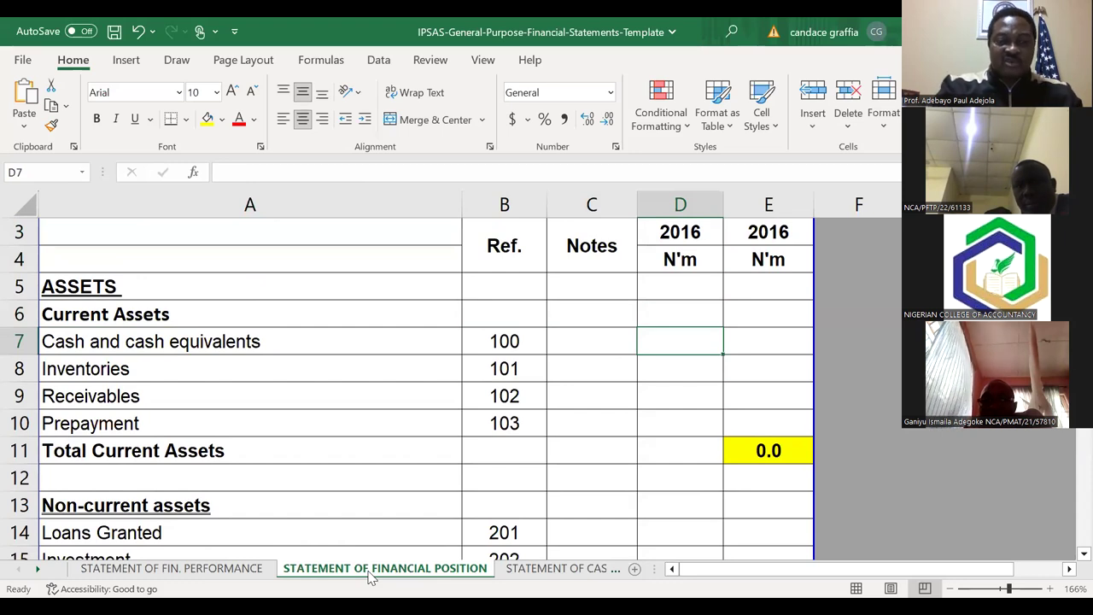
type("230")
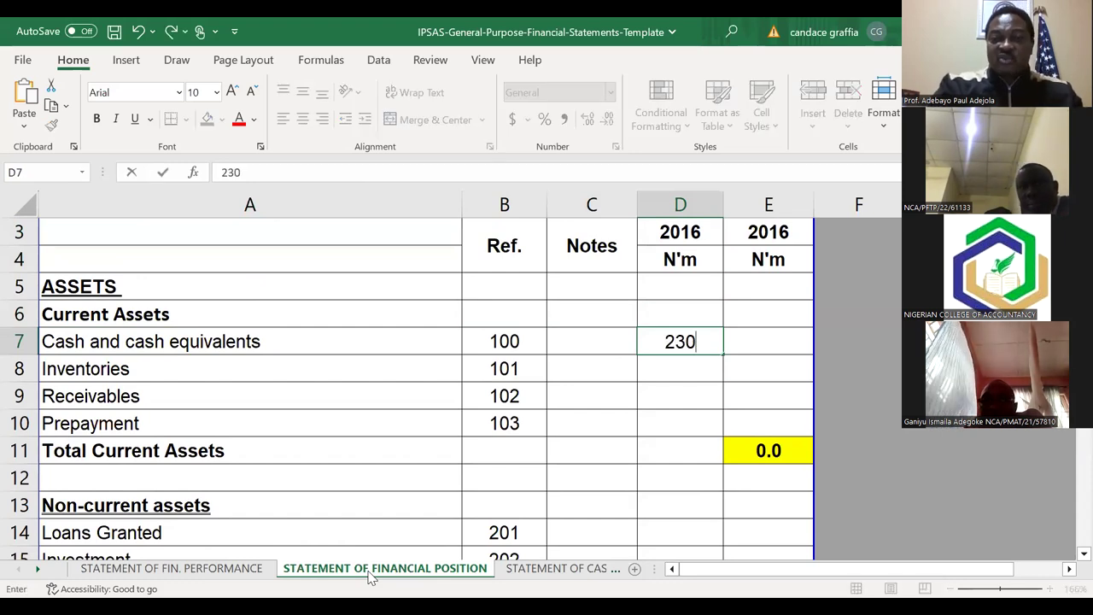
key("Return")
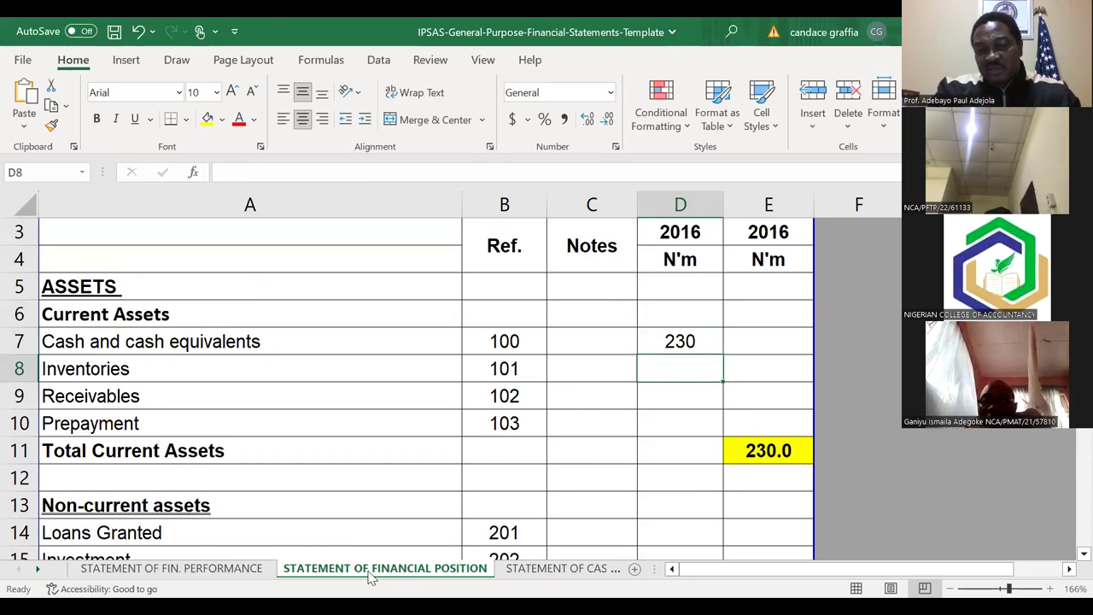
Step: Check the Cash and cash equivalents line and its reference number
key("Up")
key("Left")
key("Left")
key("Left")
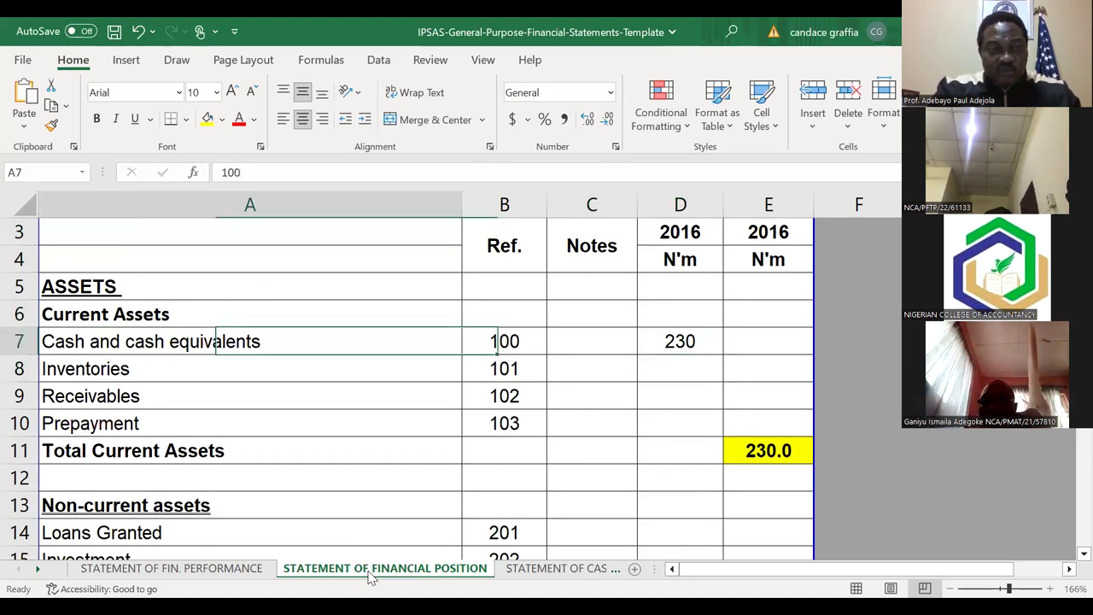
key("Right")
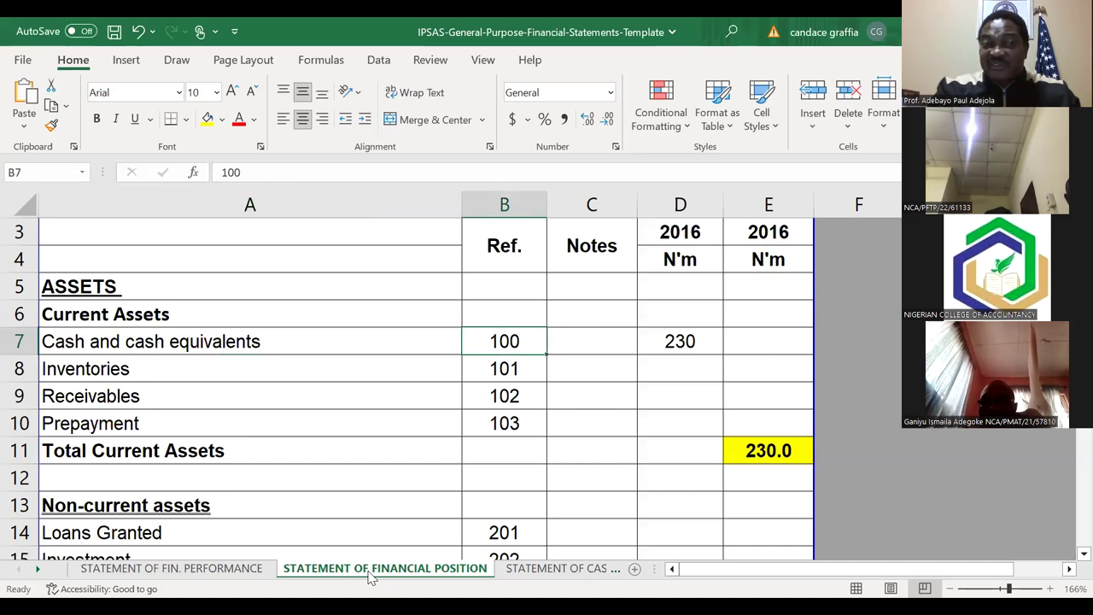
key("Left")
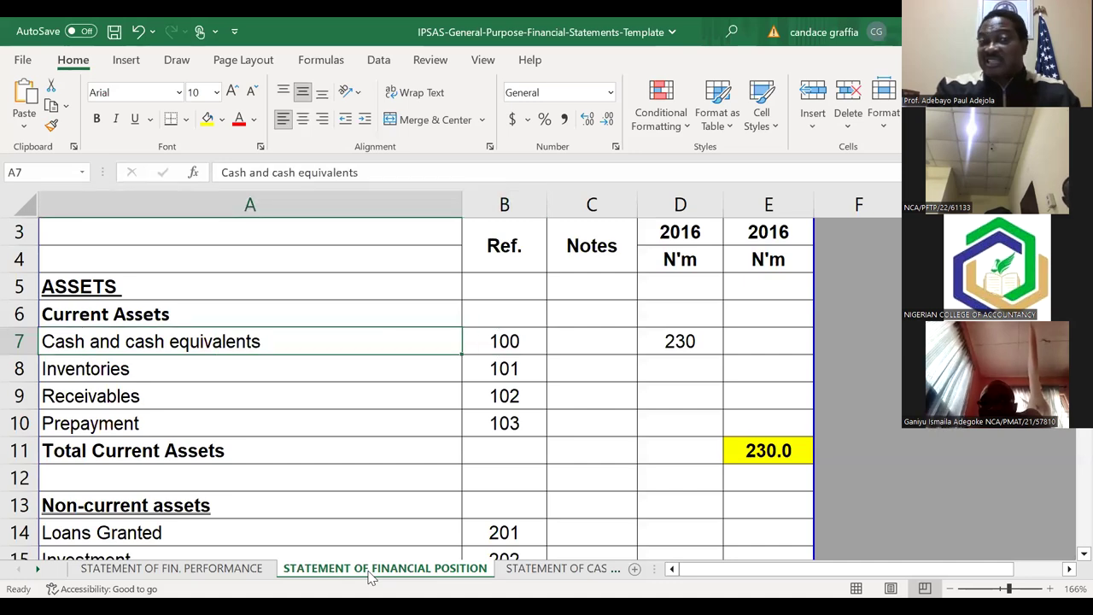
key("Right")
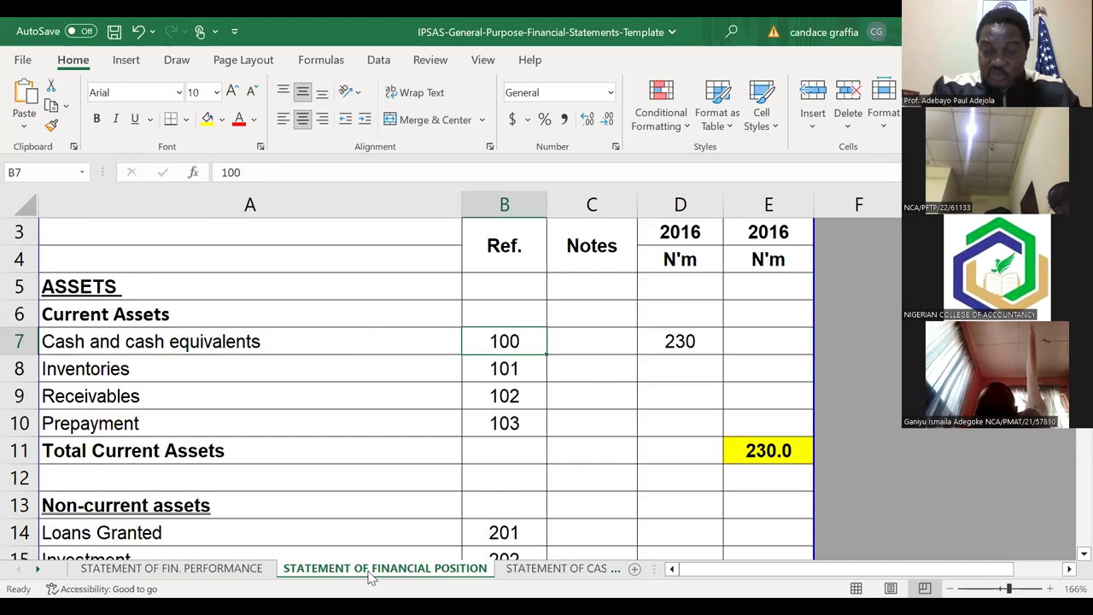
Step: Enter the remaining 2016 current assets: 100 for Inventories, 90 for Receivables and 103 for Prepayment
key("Right")
key("Right")
key("Down")
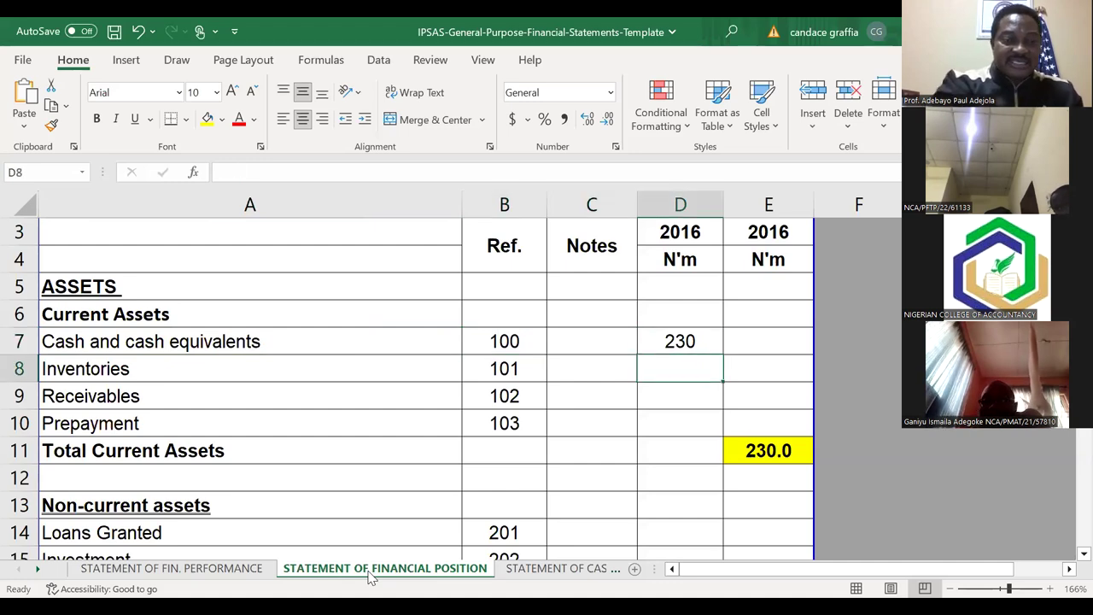
type("100")
key("Return")
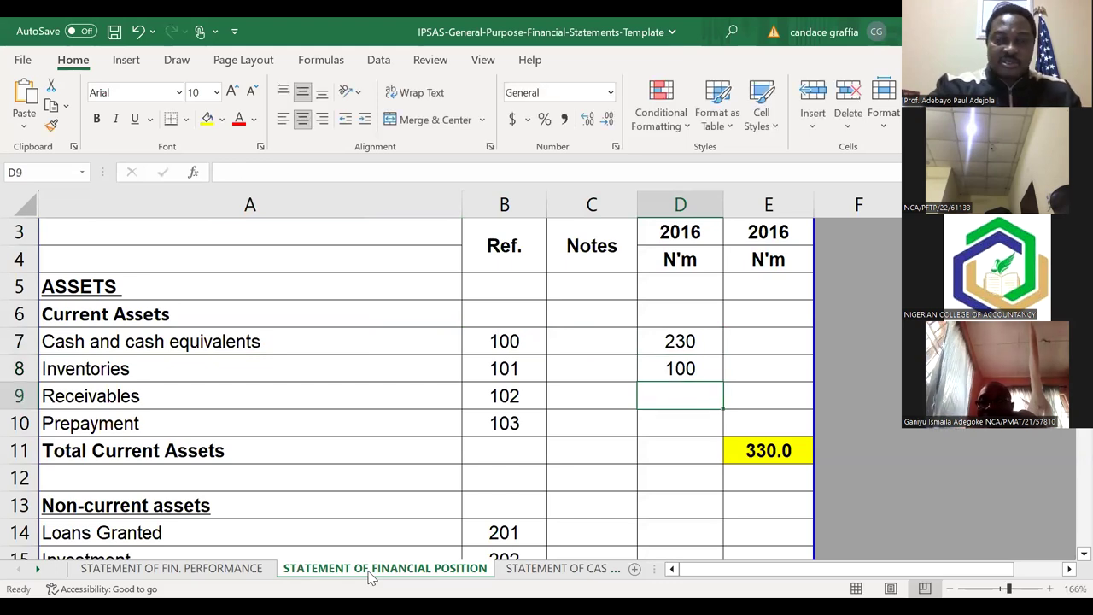
type("90")
key("Return")
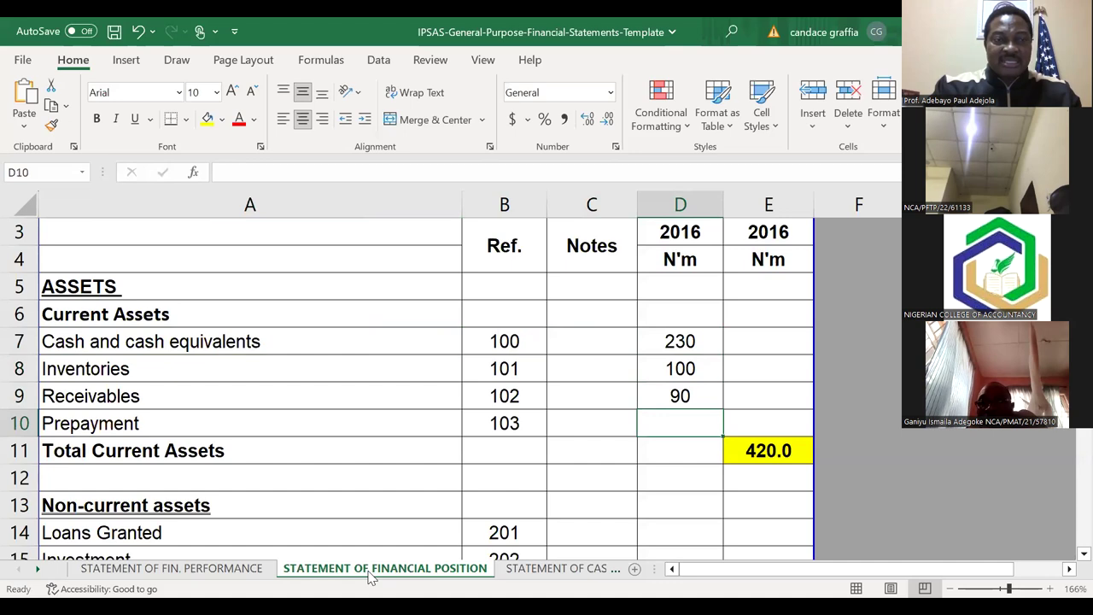
type("1")
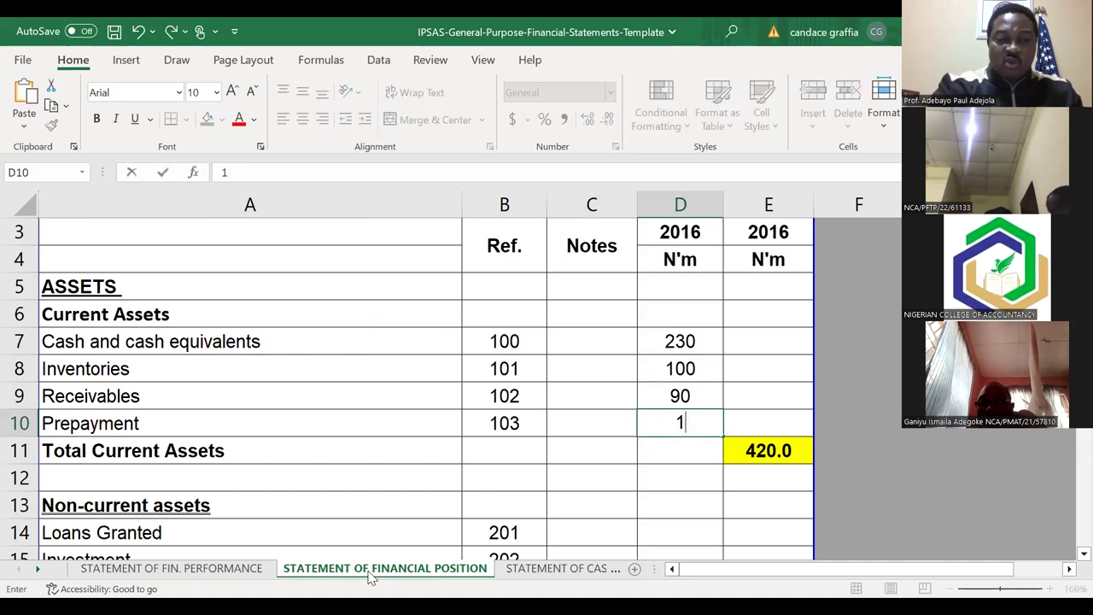
type("03")
key("Return")
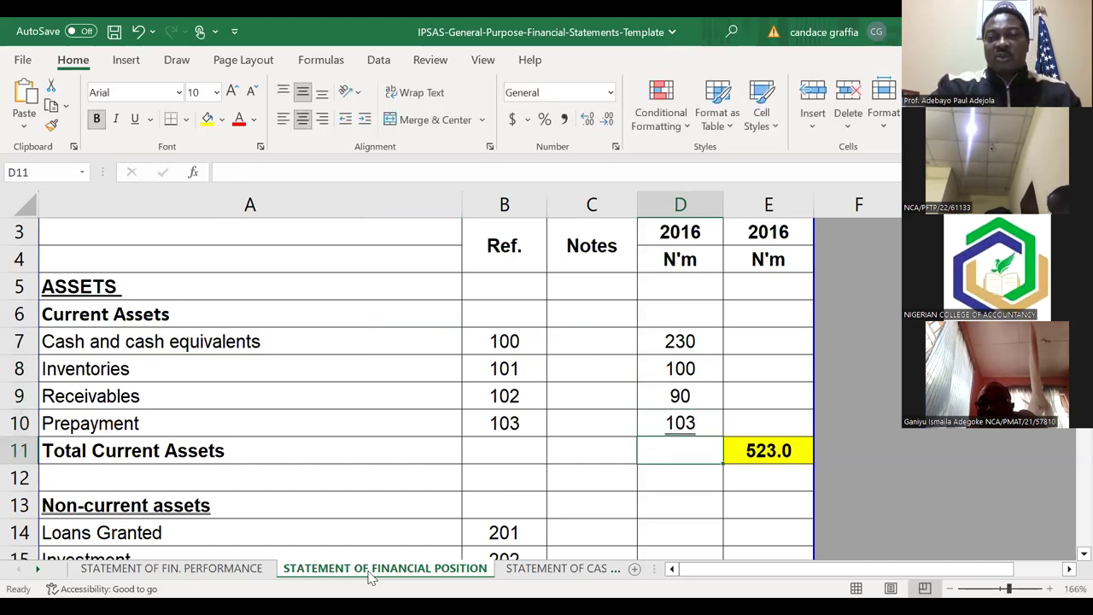
key("Return")
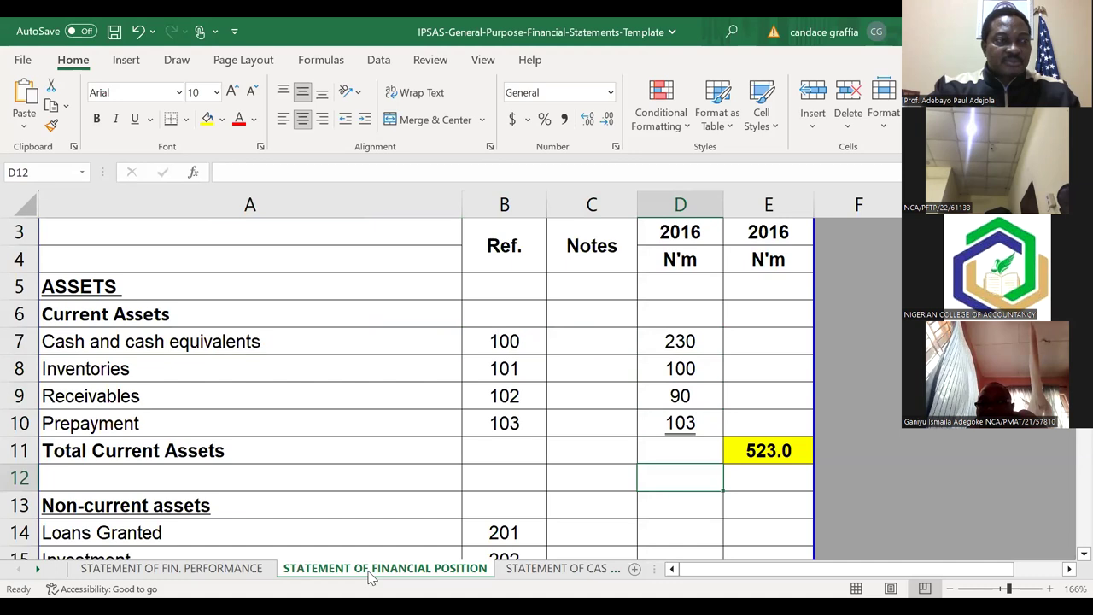
Step: Review the entered current asset amounts and the formula behind Total Current Assets, returning to the Prepayment amount
key("Up")
key("Up")
key("Up")
key("Up")
key("Up")
key("Up")
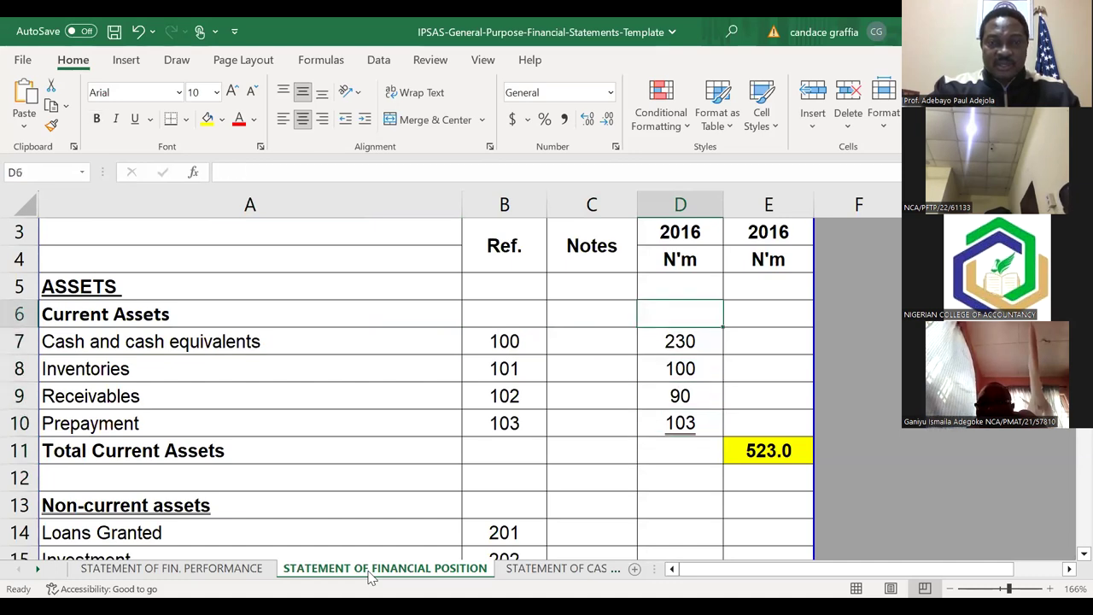
key("Down")
key("Down")
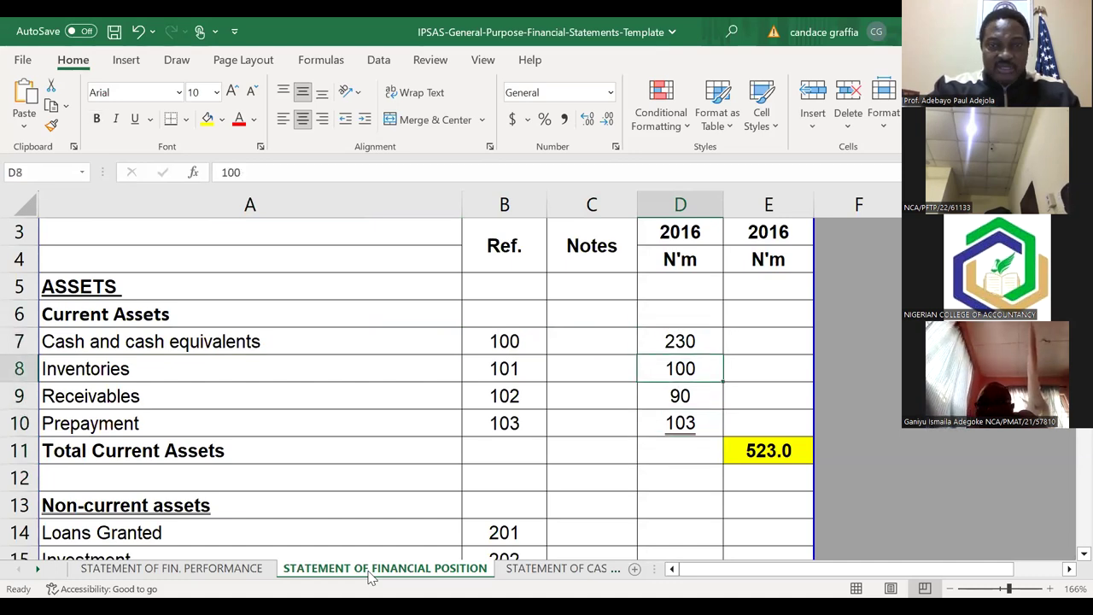
key("Down")
key("Down")
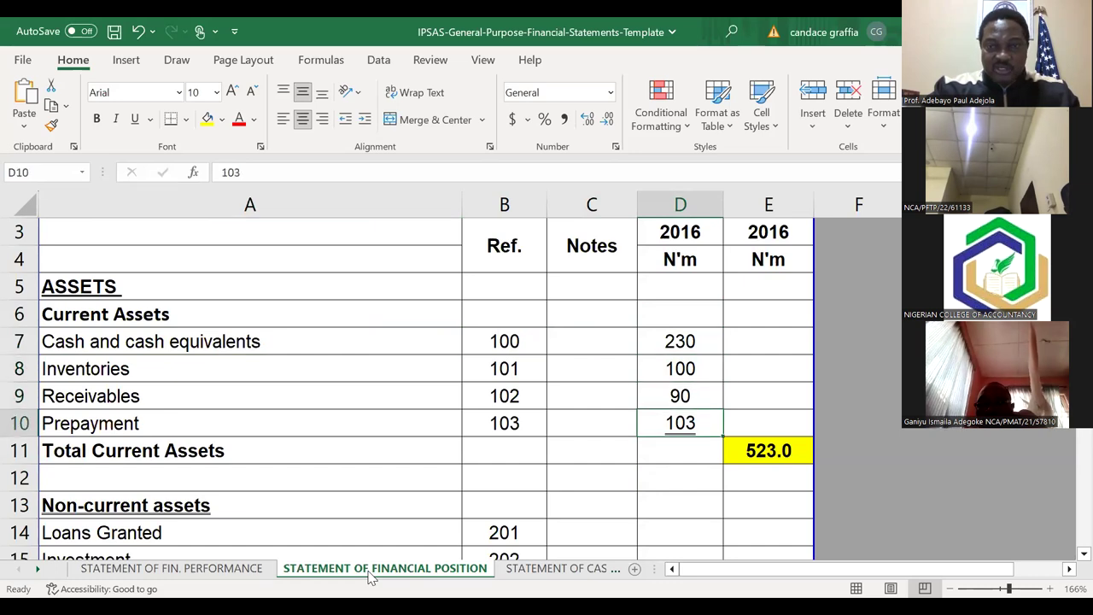
key("Down")
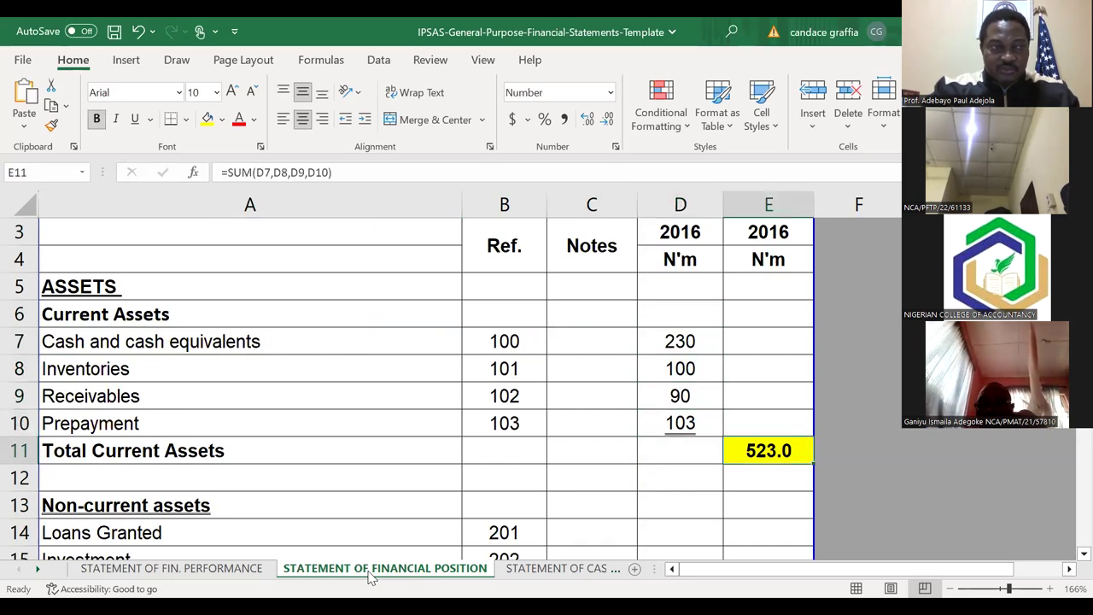
key("Left")
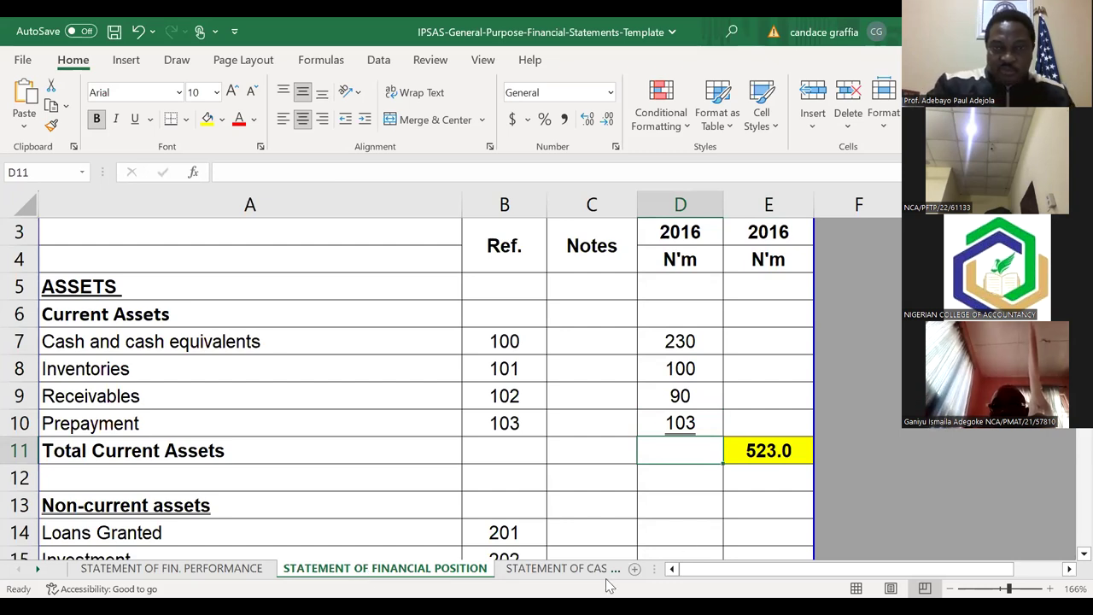
left_click(688, 424)
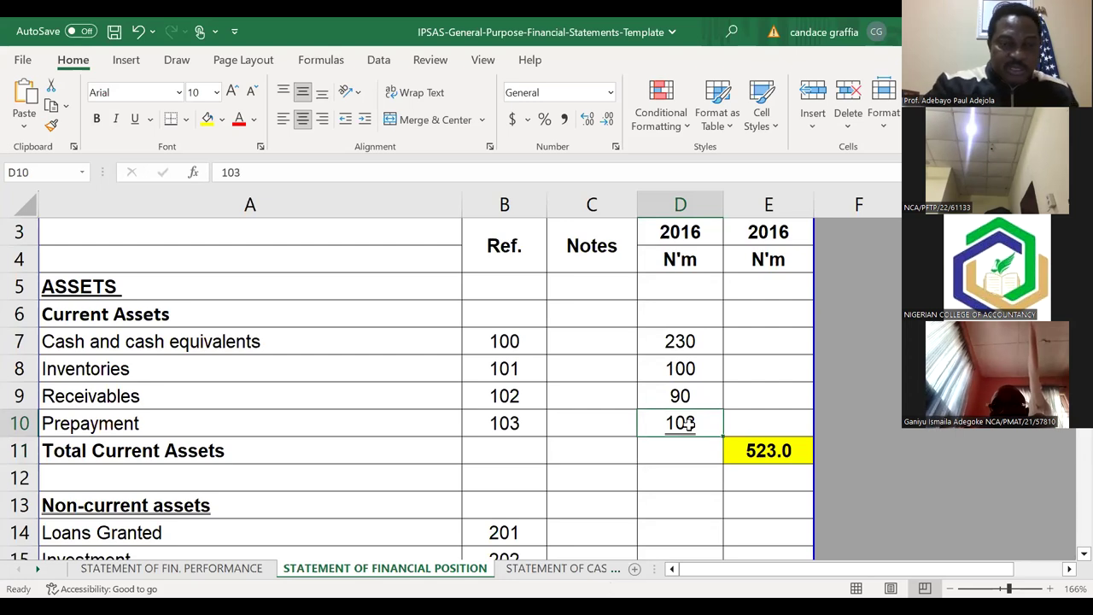
Step: Correct the 2016 Prepayment amount under Current Assets to 42
type("42")
key("Return")
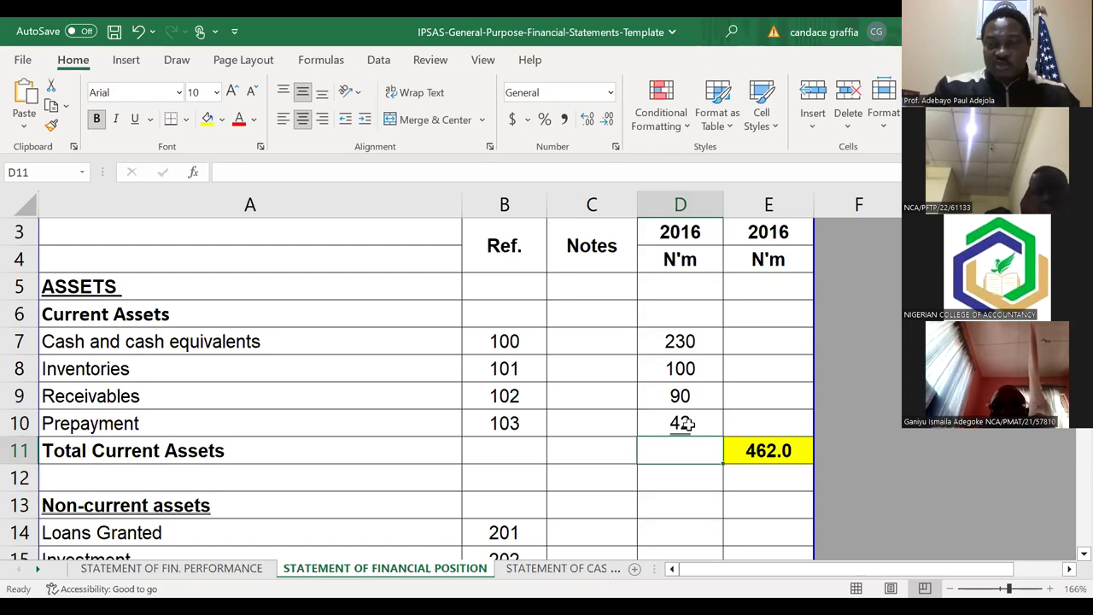
Step: Enter the first 2016 non-current asset amounts in the first N'm column: 80 for Loans Granted and 90 for Investment
key("Return")
key("Return")
key("Return")
key("Return")
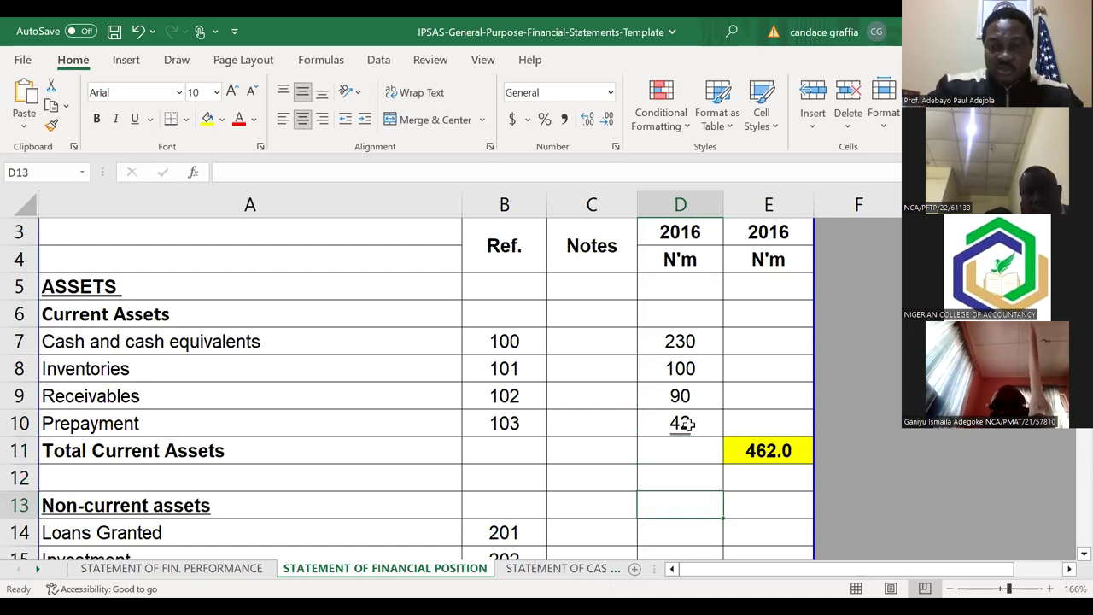
scroll(688, 424, "down", 2)
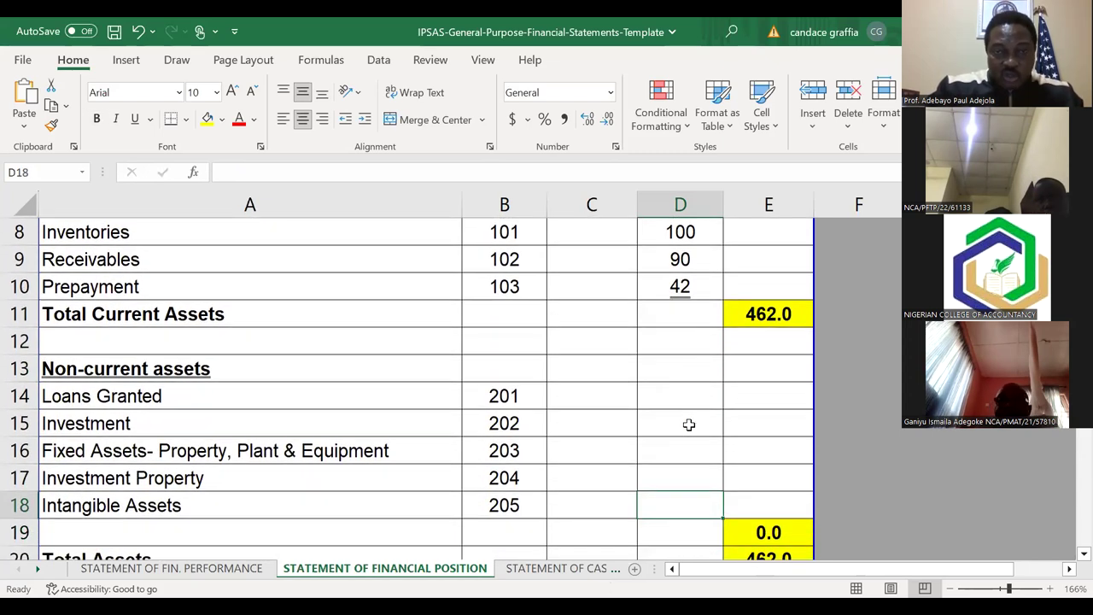
key("Up")
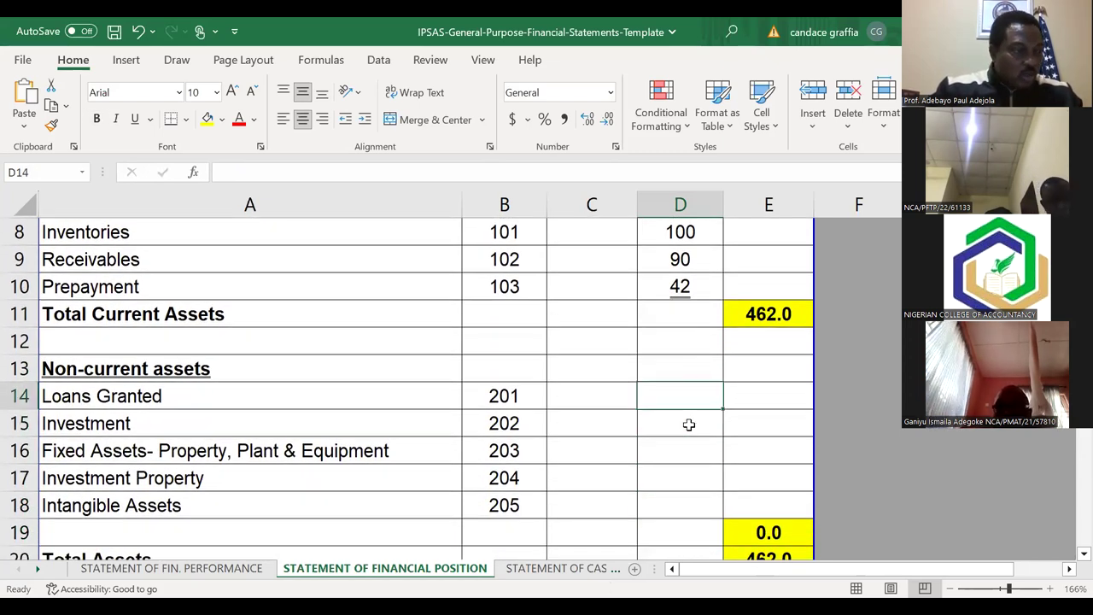
type("80")
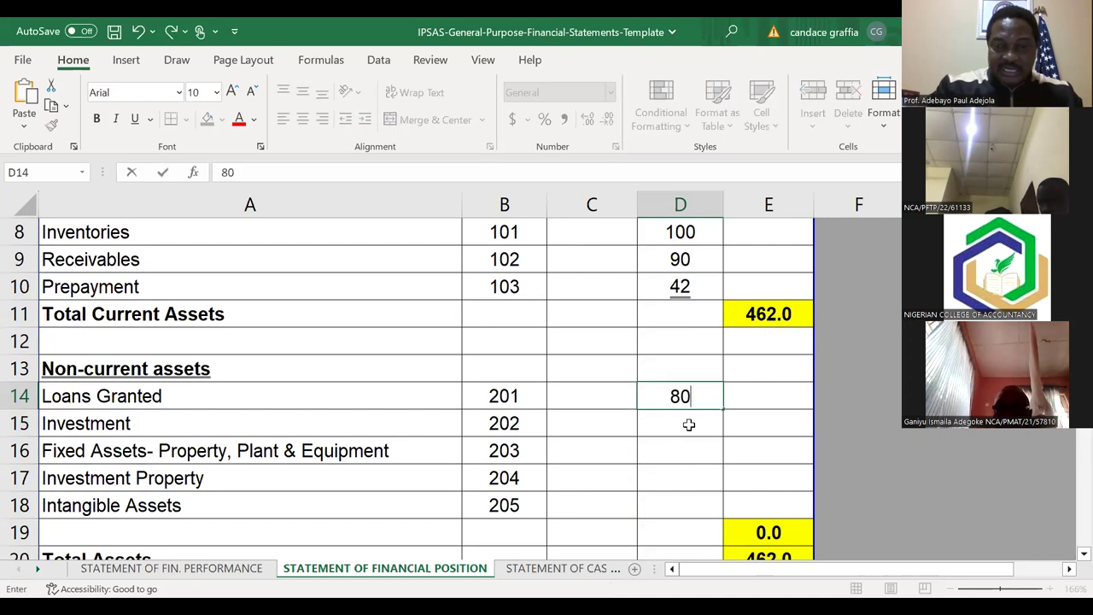
key("Return")
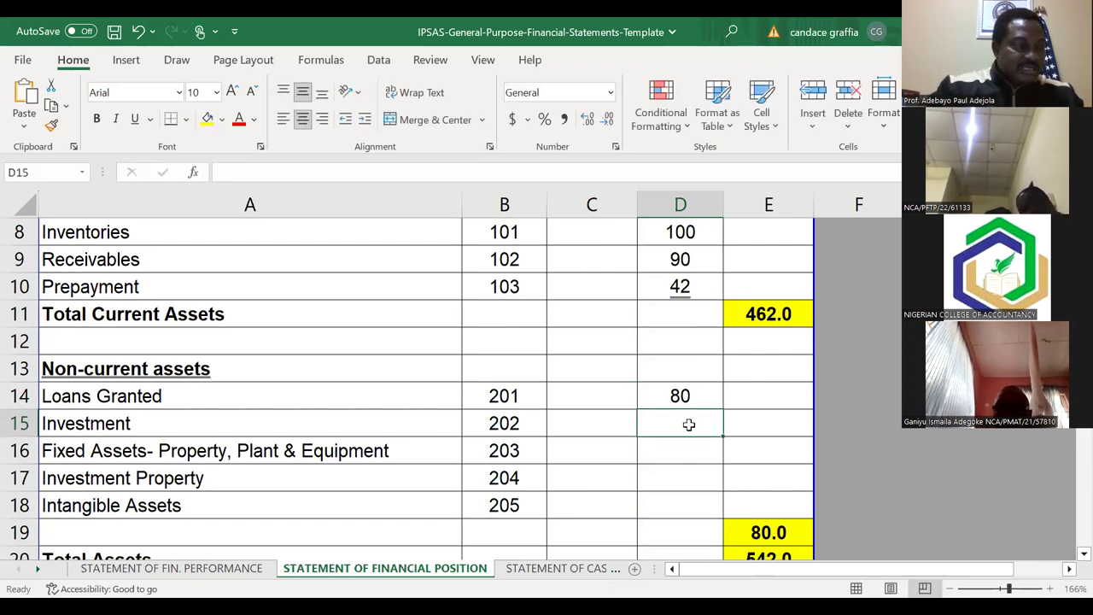
type("90")
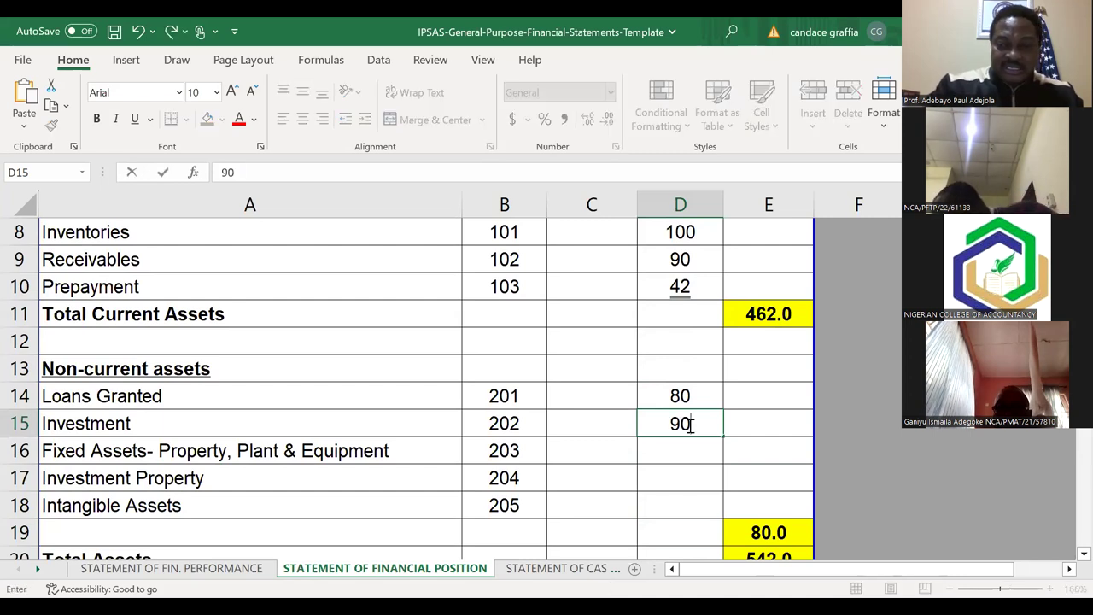
key("Return")
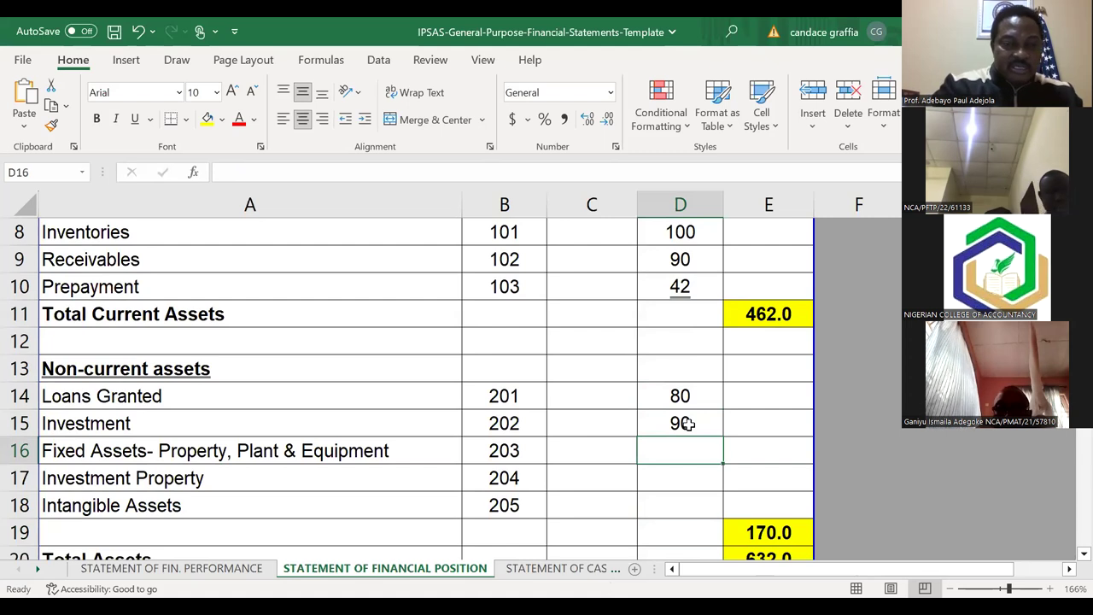
Step: Enter the non-current asset amounts in column D: 140 for Fixed Assets, 70 for Investment Property and 60 for Intangible Assets
type("140")
key("Return")
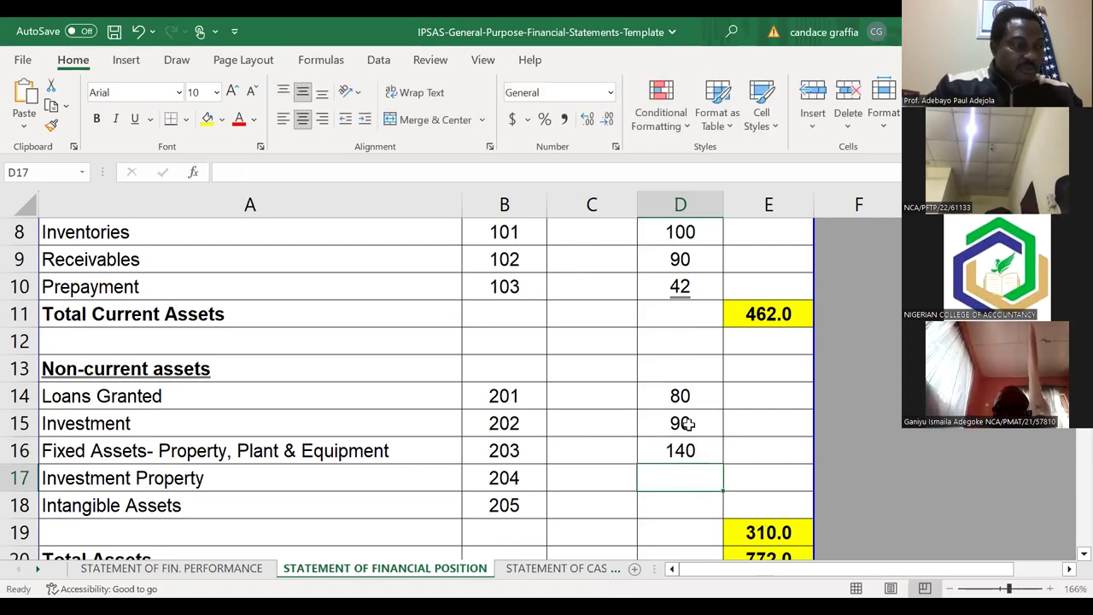
type("70")
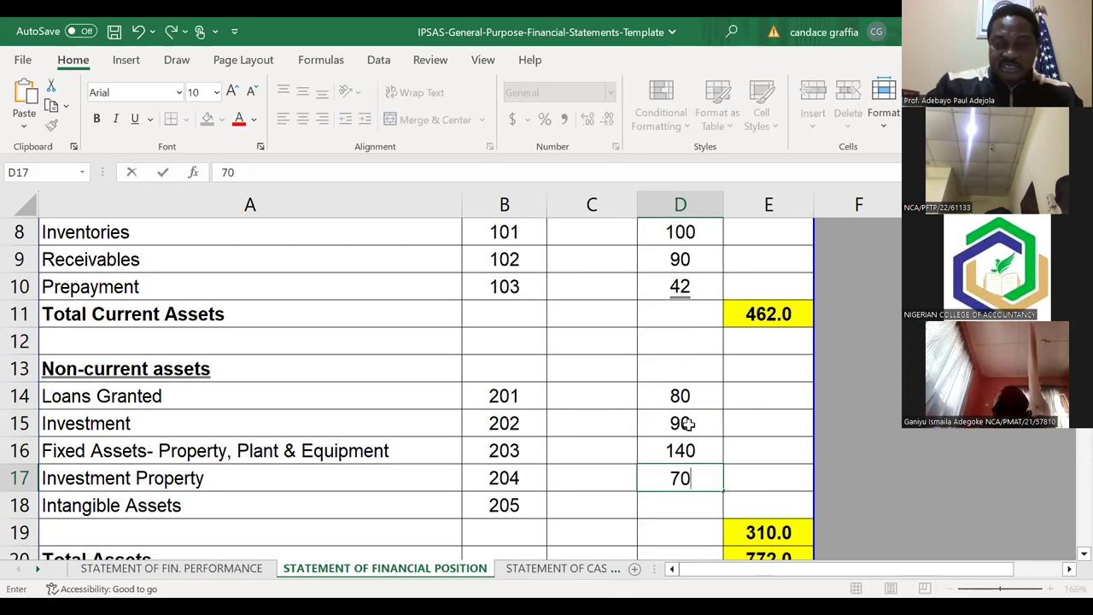
key("Return")
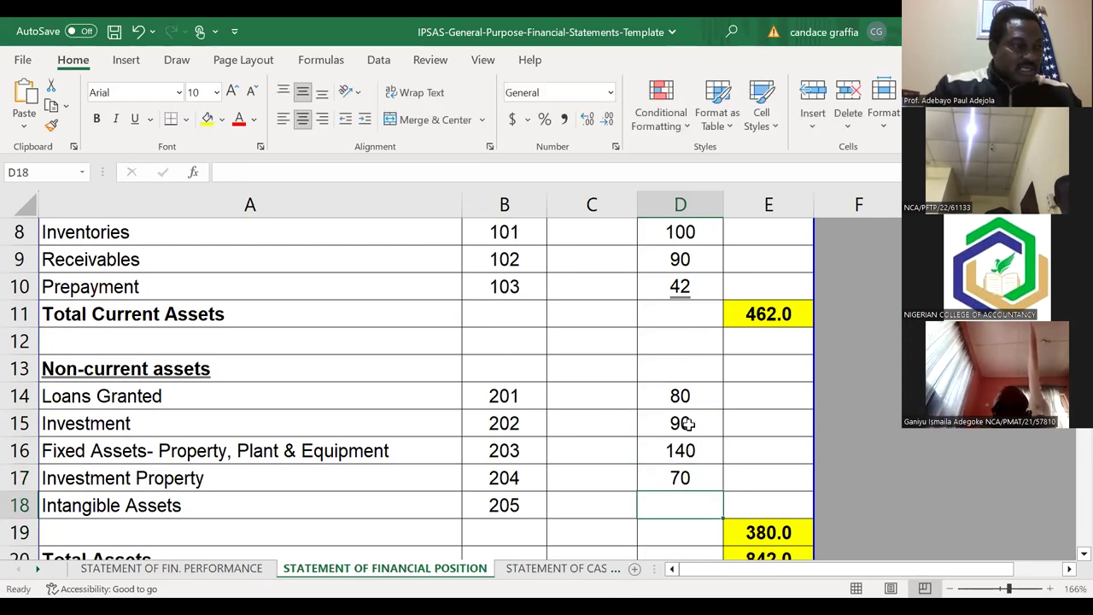
type("60")
key("Return")
Step: Look over the asset totals and the Current Liabilities rows below the non-current assets
key("Down")
key("Down")
key("Down")
key("Down")
key("Down")
key("Down")
key("Down")
key("Down")
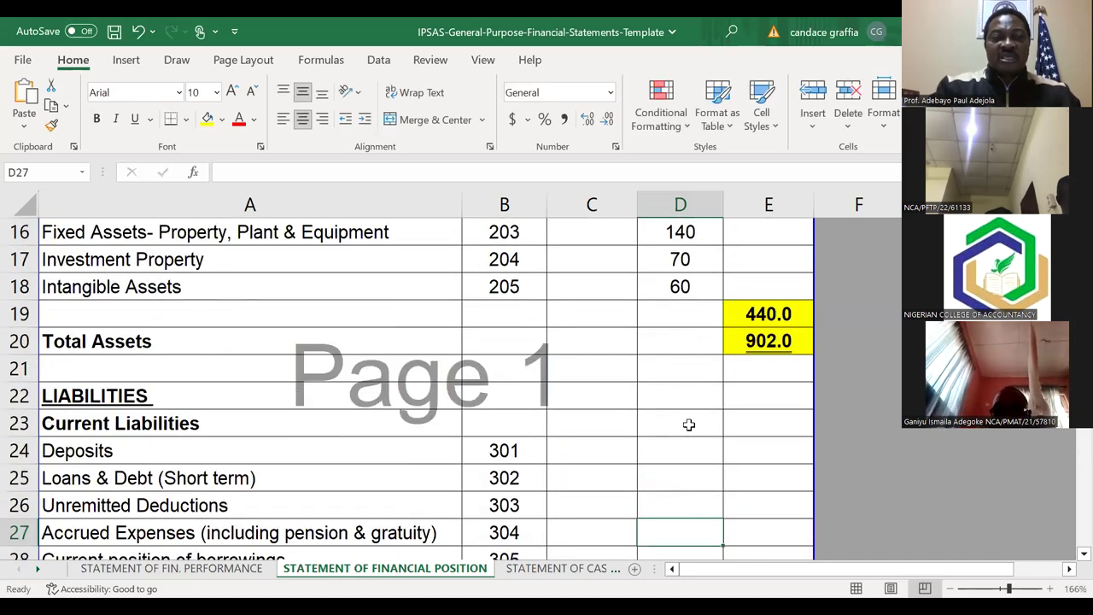
key("Down")
key("Up")
key("Up")
key("Up")
key("Up")
key("Up")
key("Up")
key("Up")
key("Up")
key("Up")
key("Up")
key("Up")
key("Up")
key("Down")
key("Down")
key("Down")
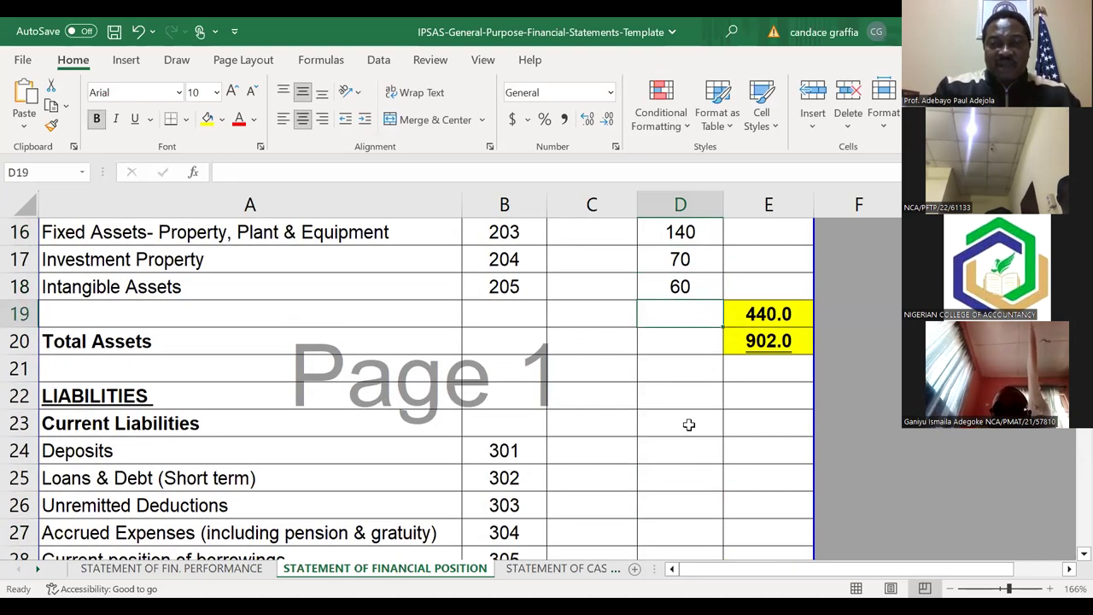
Step: Label the non-current assets subtotal row in A19 as "Total Non-current Asses" and left-align the label
key("Up")
key("Down")
key("Left")
key("Left")
key("Left")
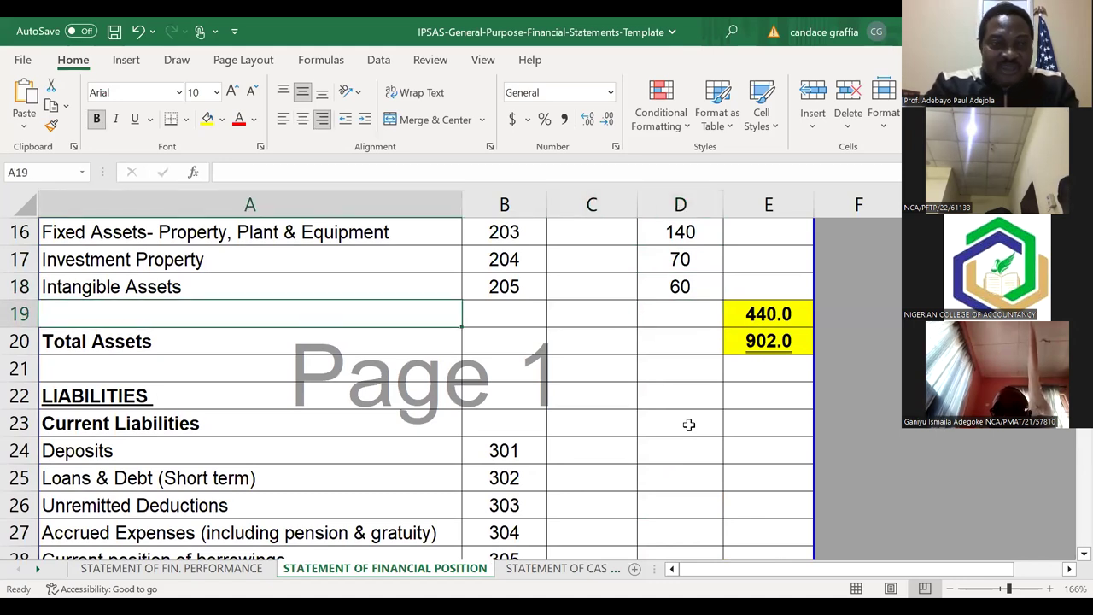
type("TOT")
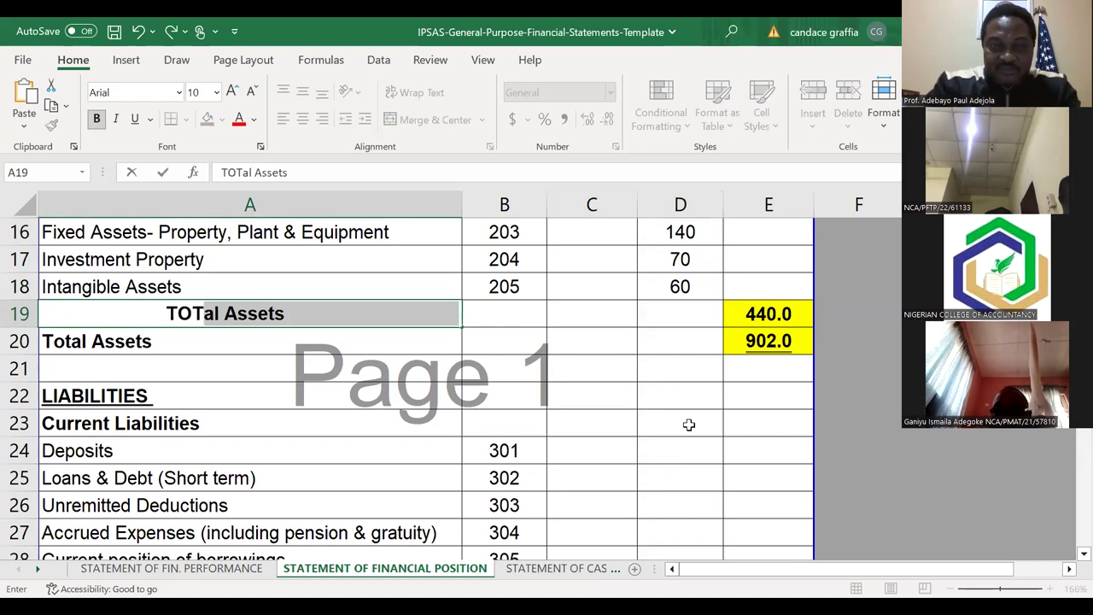
key("BackSpace")
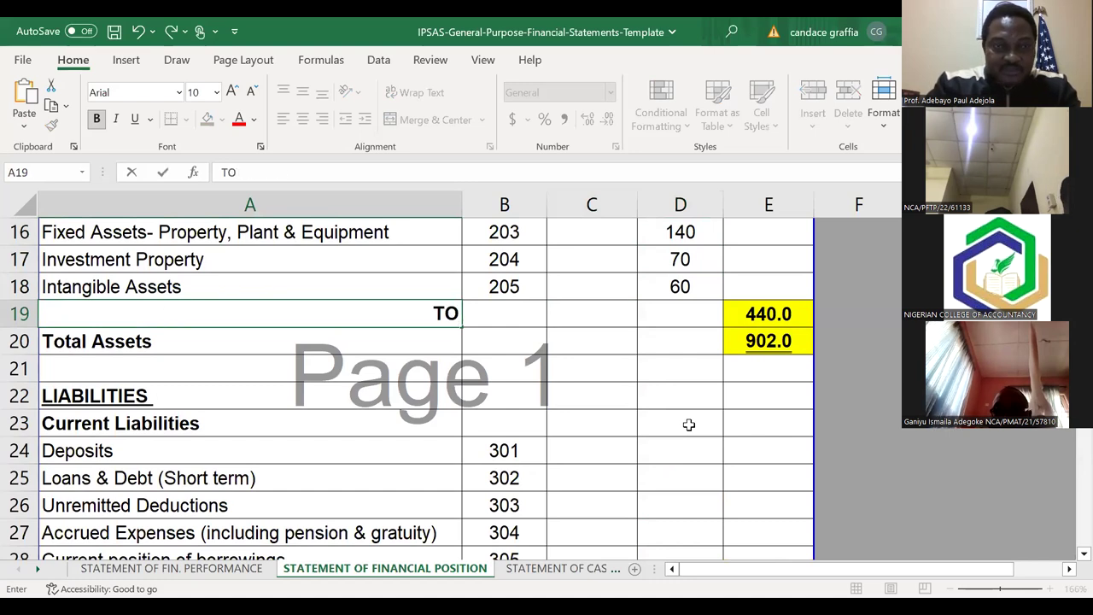
type("oth")
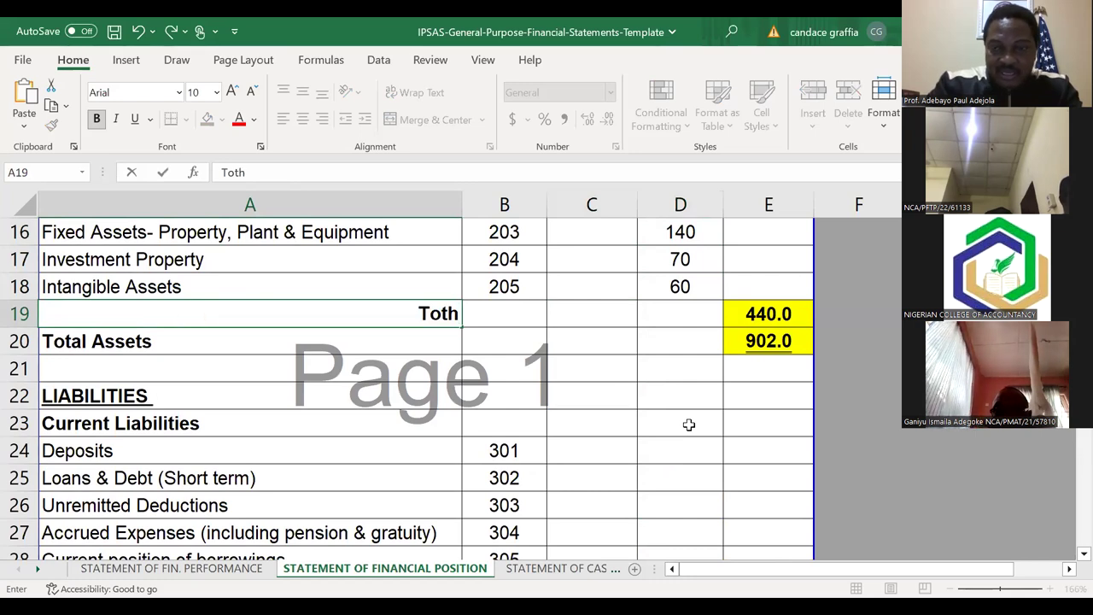
key("BackSpace")
type("al Non-curre")
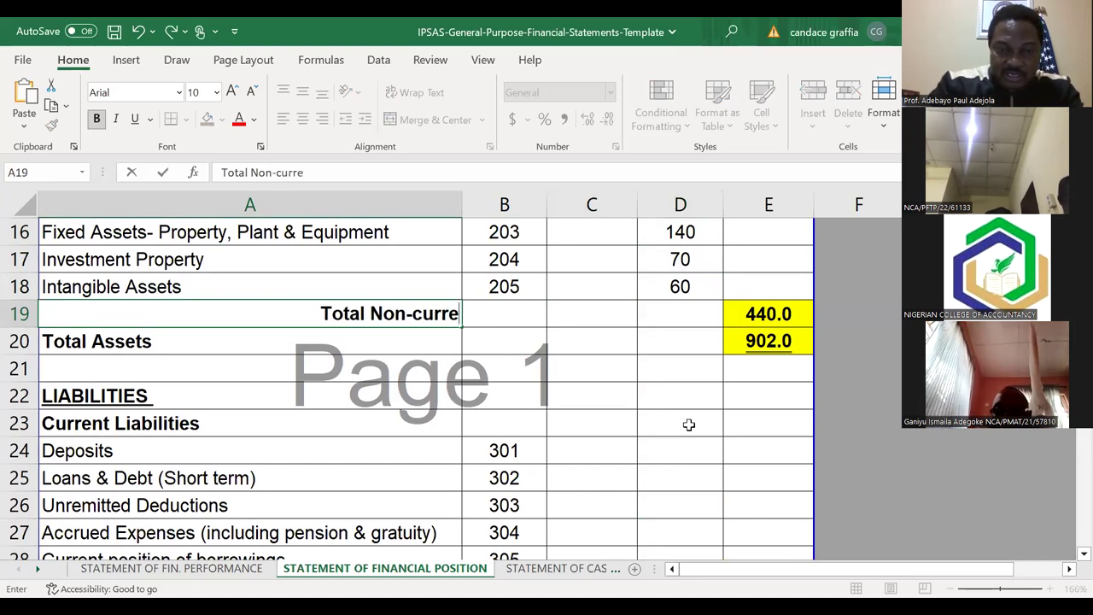
type("nt")
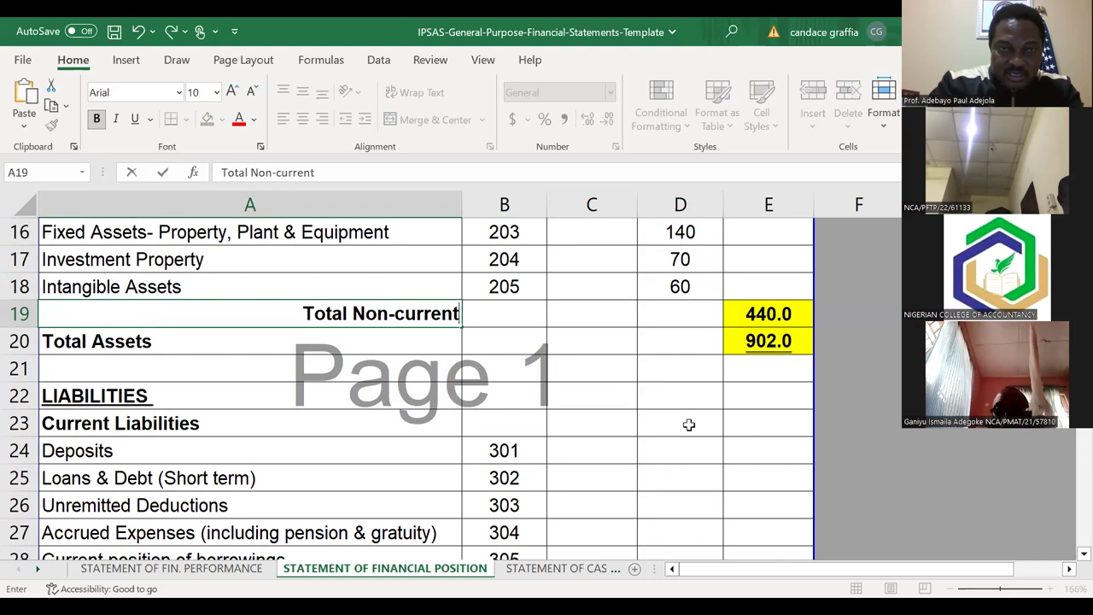
type(" Asses")
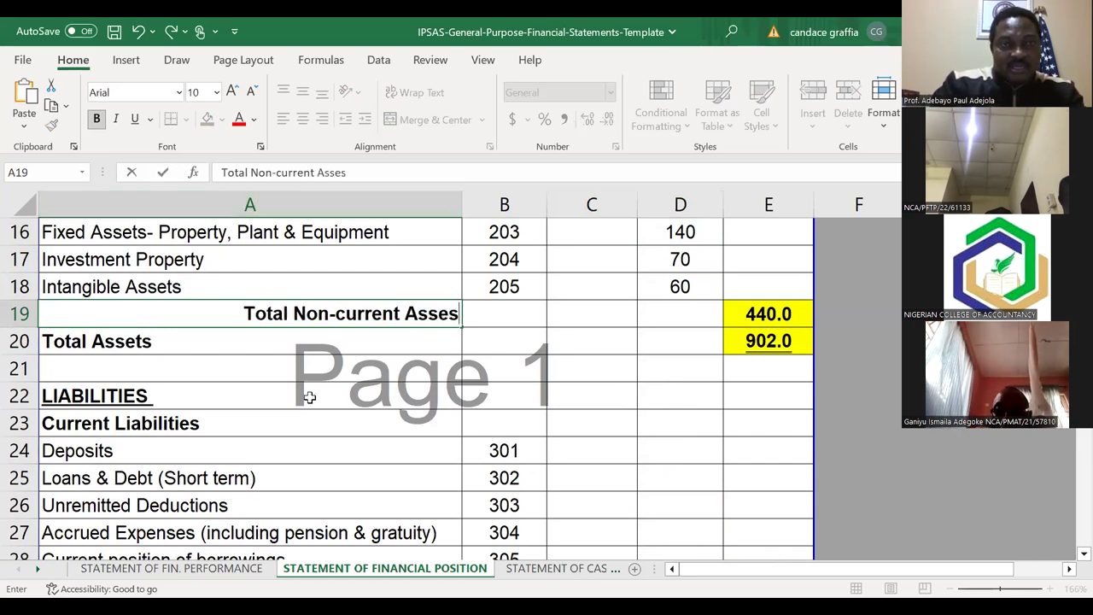
left_click(346, 321)
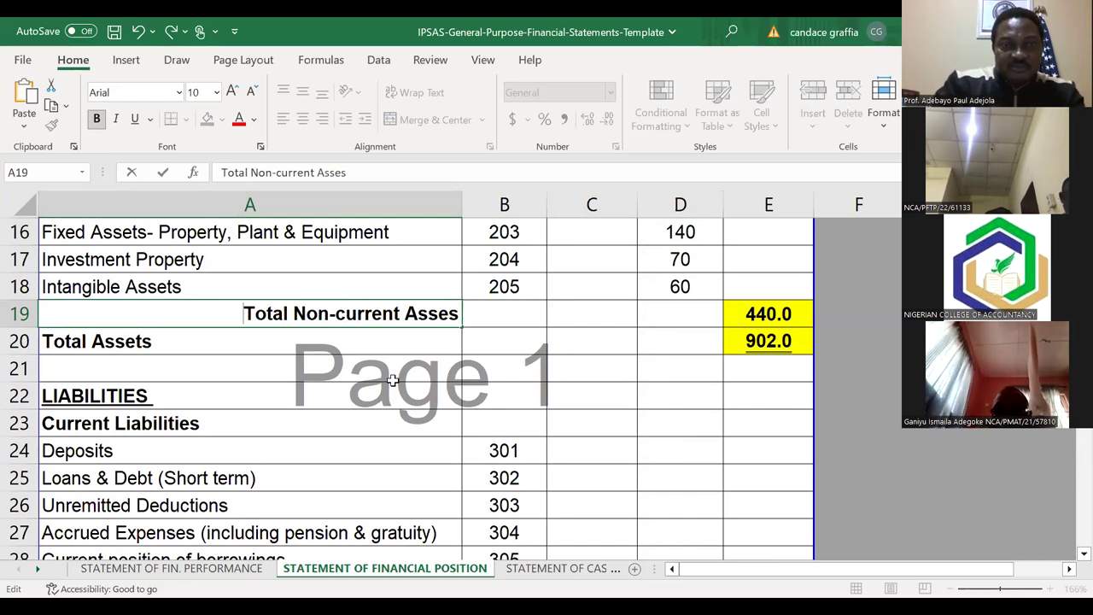
key("Return")
left_click(425, 310)
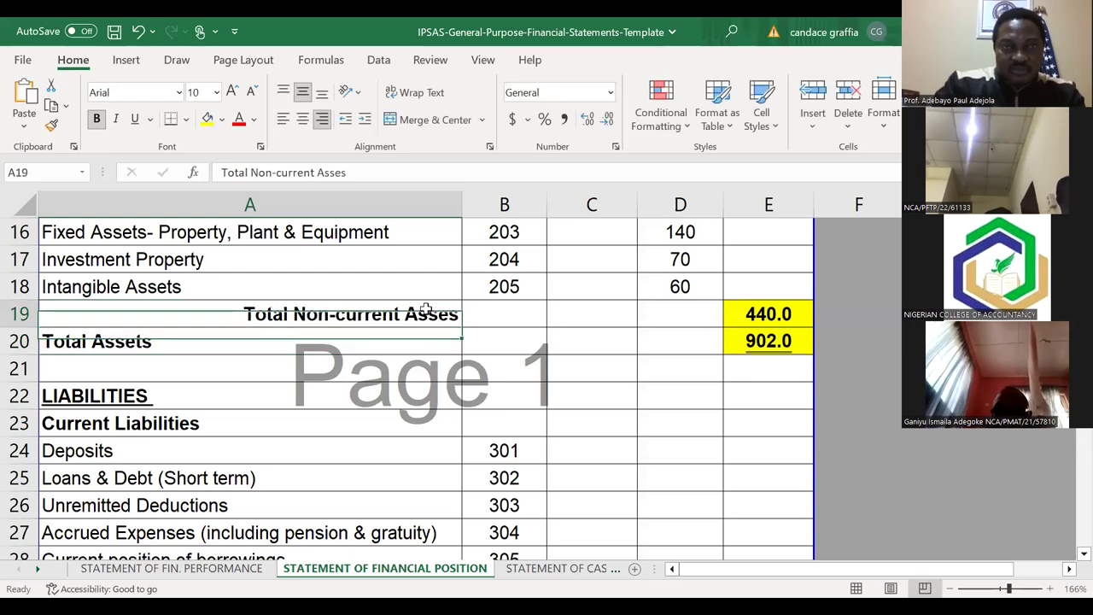
left_click(283, 118)
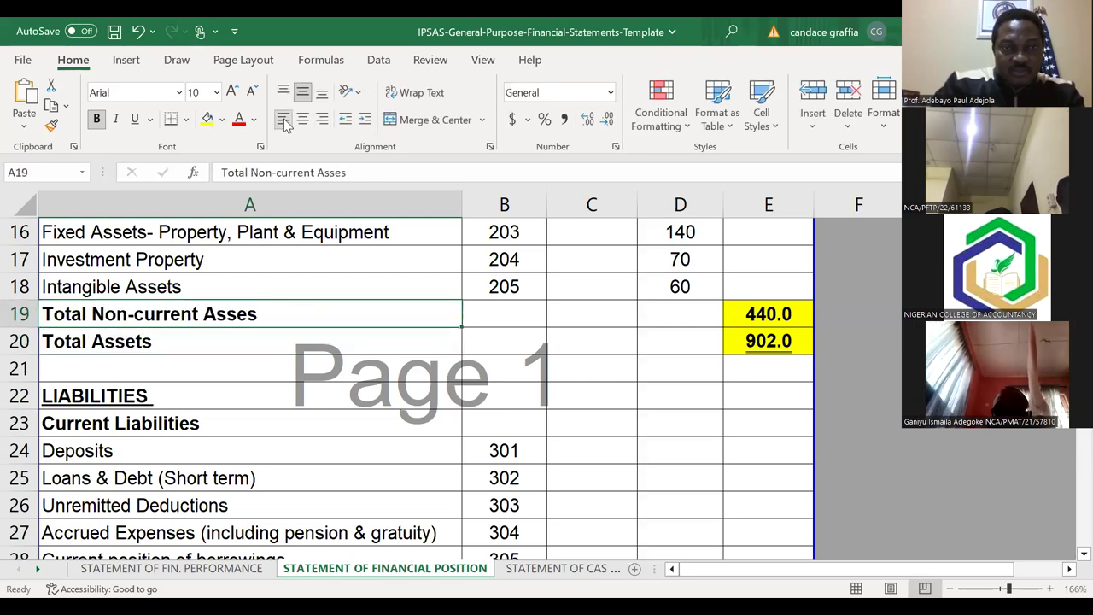
Step: Examine the Total Assets formula in E20 and the neighbouring cells in column E
left_click(227, 355)
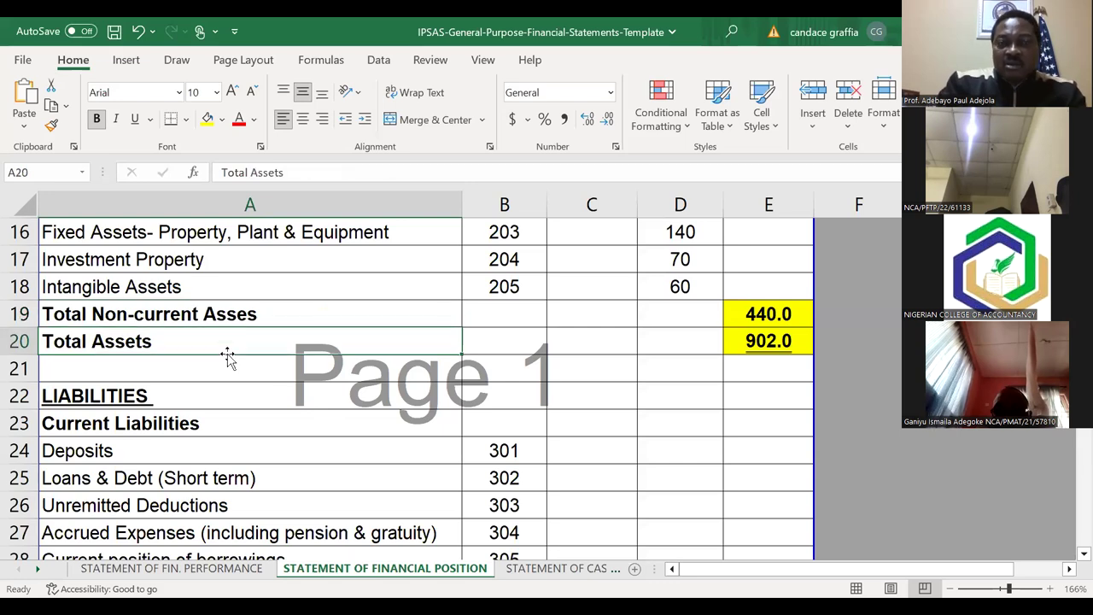
key("Right")
key("Right")
key("Right")
key("Right")
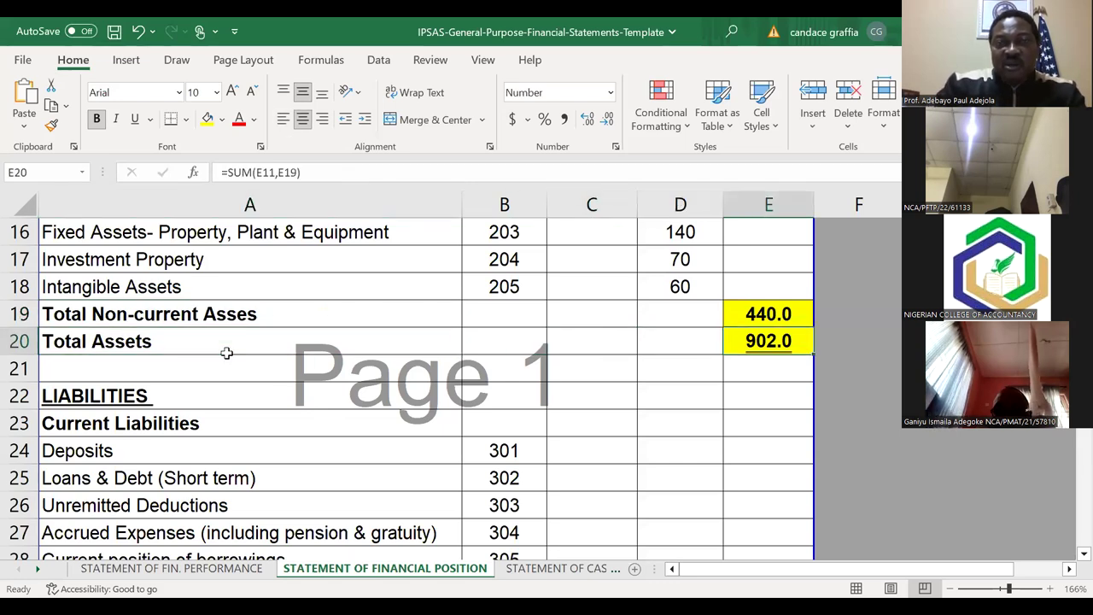
key("Up")
key("Up")
key("Down")
key("Down")
key("Down")
key("Up")
Step: Look through the current and non-current liabilities rows down to the subtotal in row 33
key("Left")
key("Down")
key("Down")
key("Down")
key("Down")
key("Down")
key("Down")
key("Down")
key("Down")
key("Down")
key("Down")
key("Down")
key("Down")
key("Down")
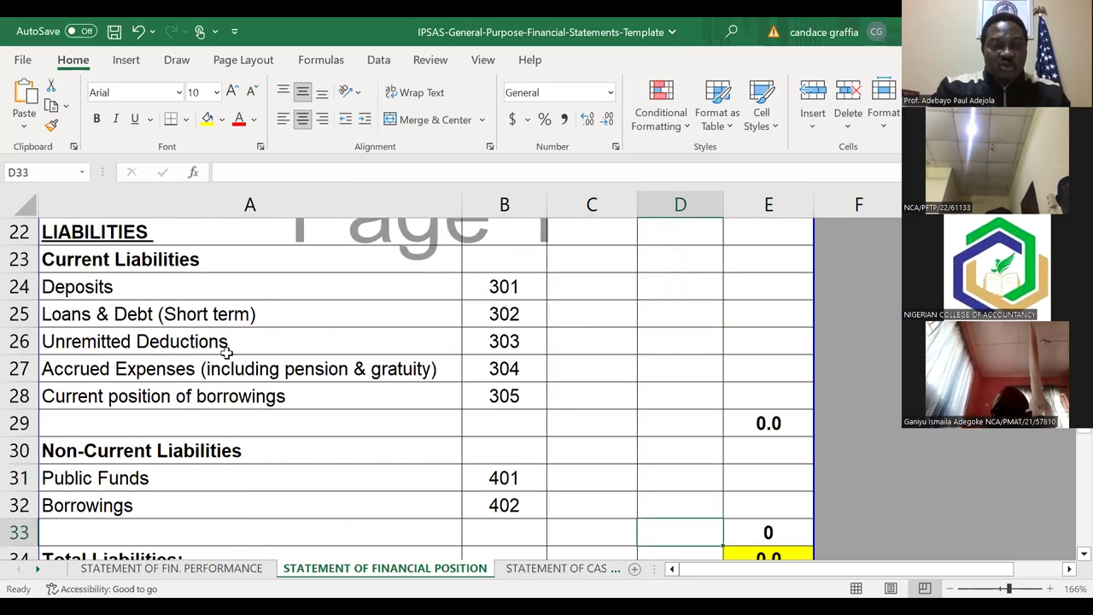
Step: Enter current liability amounts in column D: 65 for Deposits, 40 for Loans & Debt (Short term) and 30 for Unremitted Deductions
key("Up")
key("Up")
key("Up")
key("Up")
key("Up")
key("Up")
key("Up")
key("Up")
key("Up")
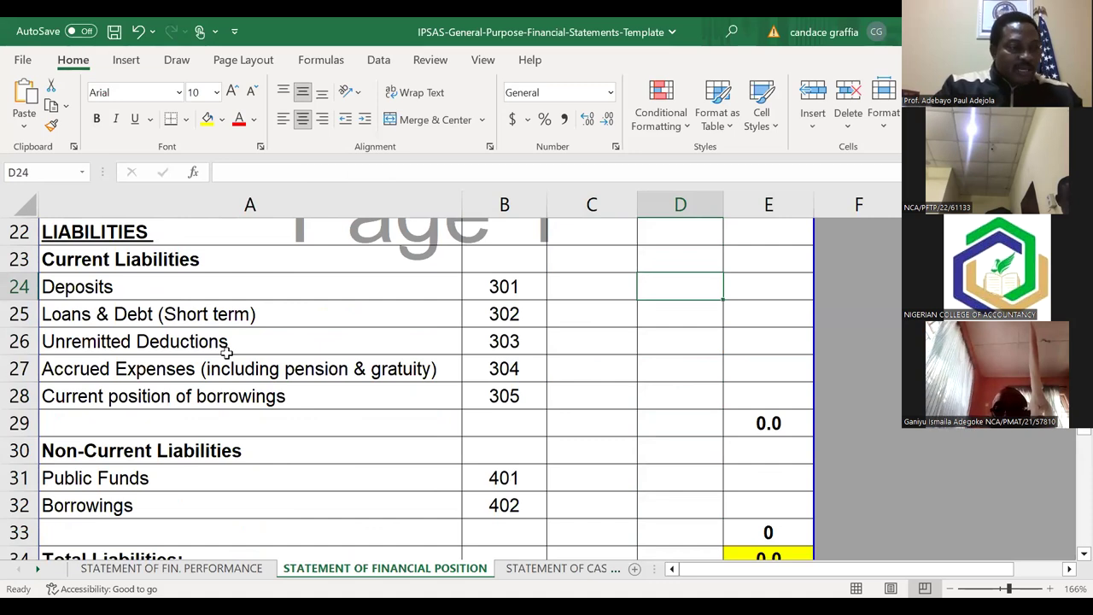
key("Down")
key("Up")
type("65")
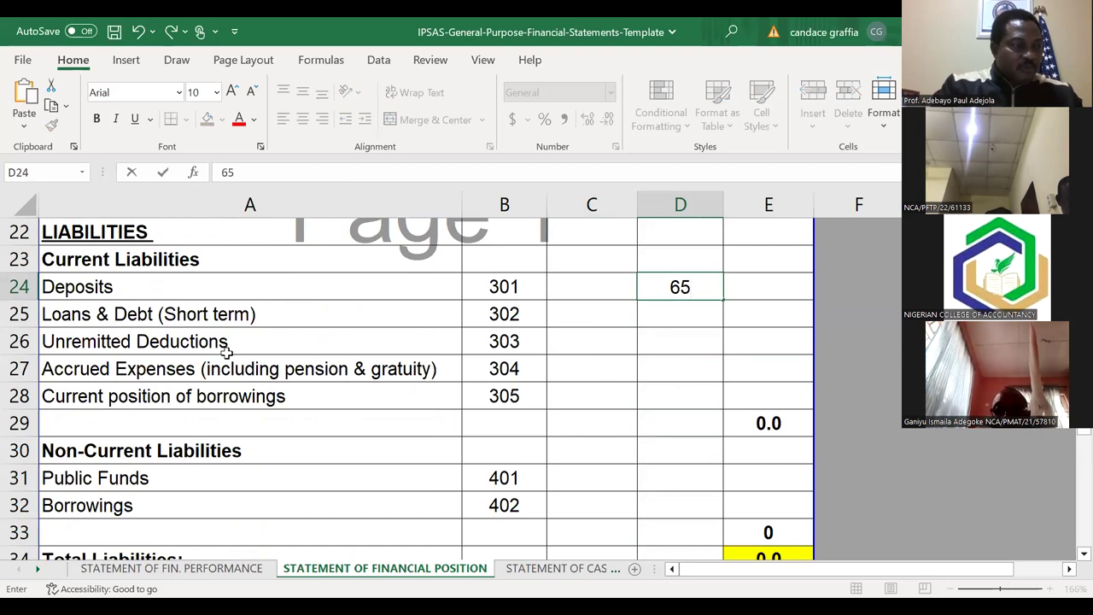
key("Return")
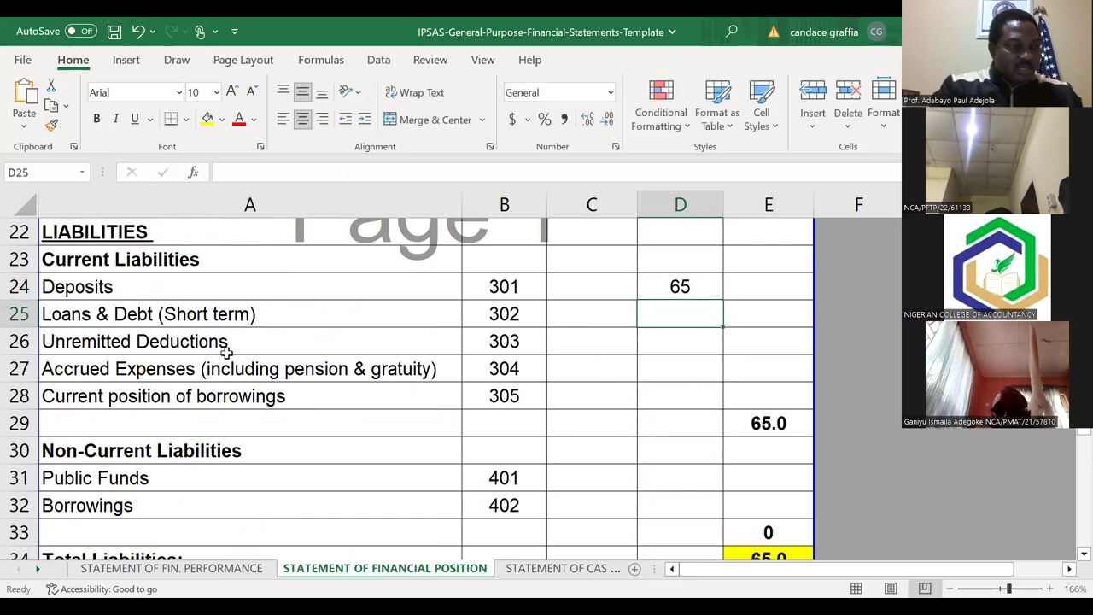
type("40")
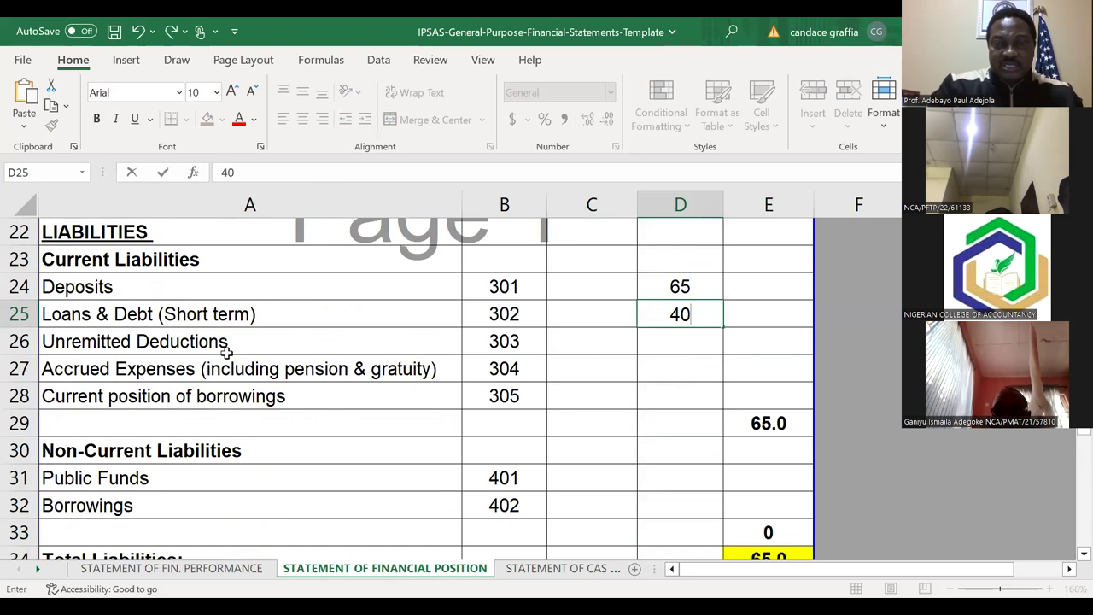
key("Return")
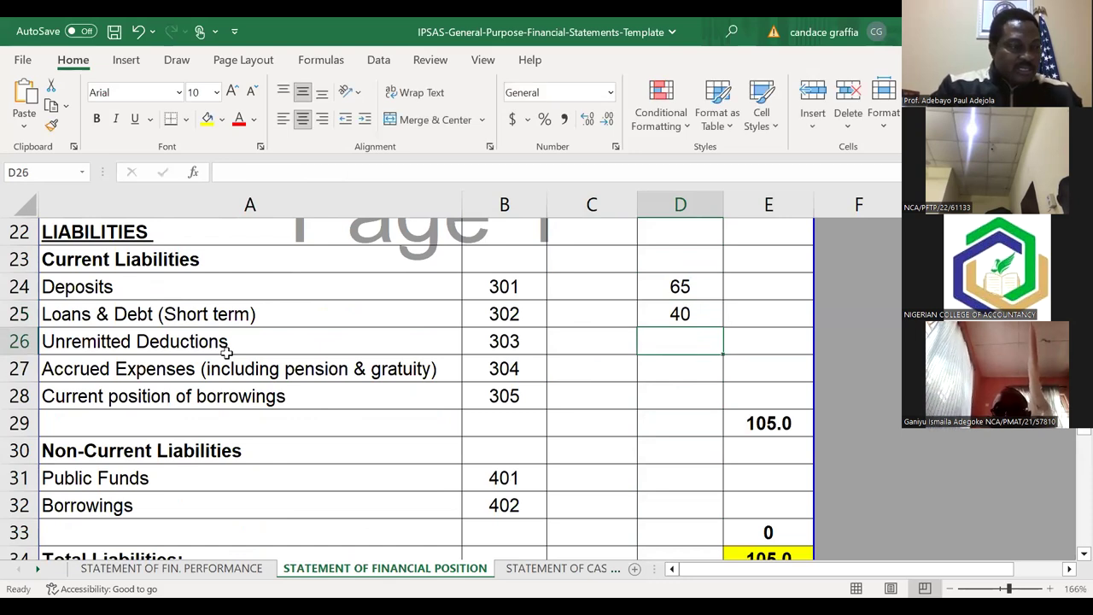
type("30")
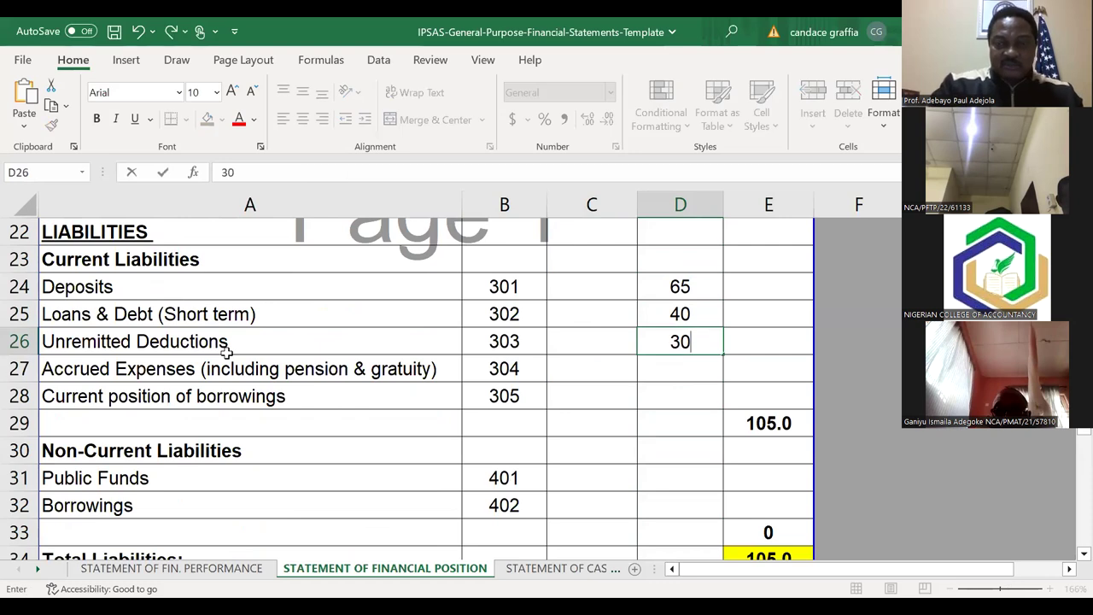
key("Return")
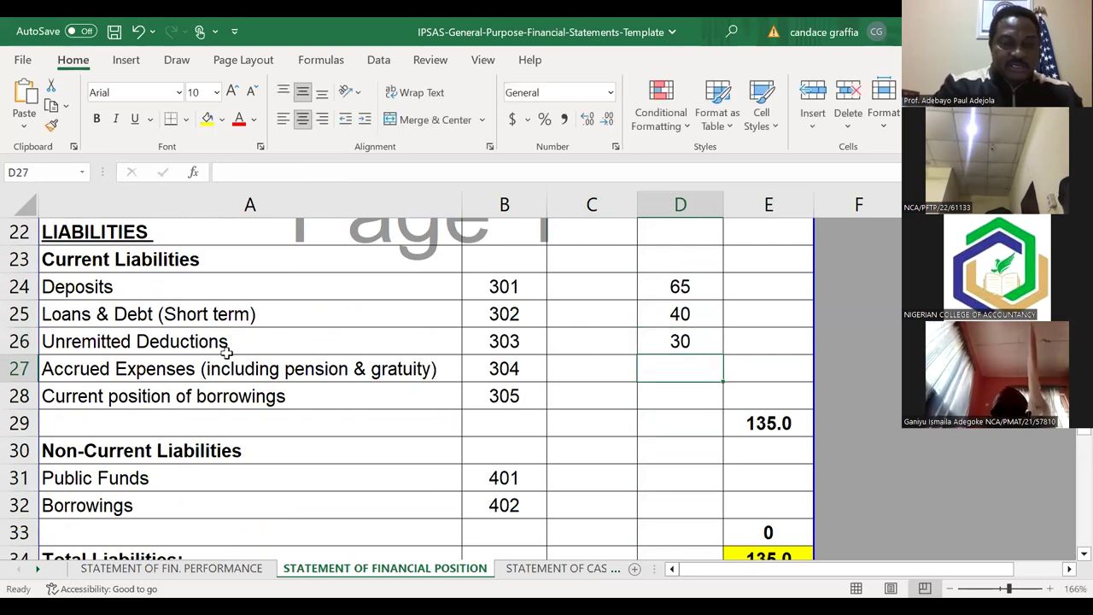
Step: Enter 28 for Accrued Expenses and 30 for Current position of borrowings in column D
type("28")
key("Return")
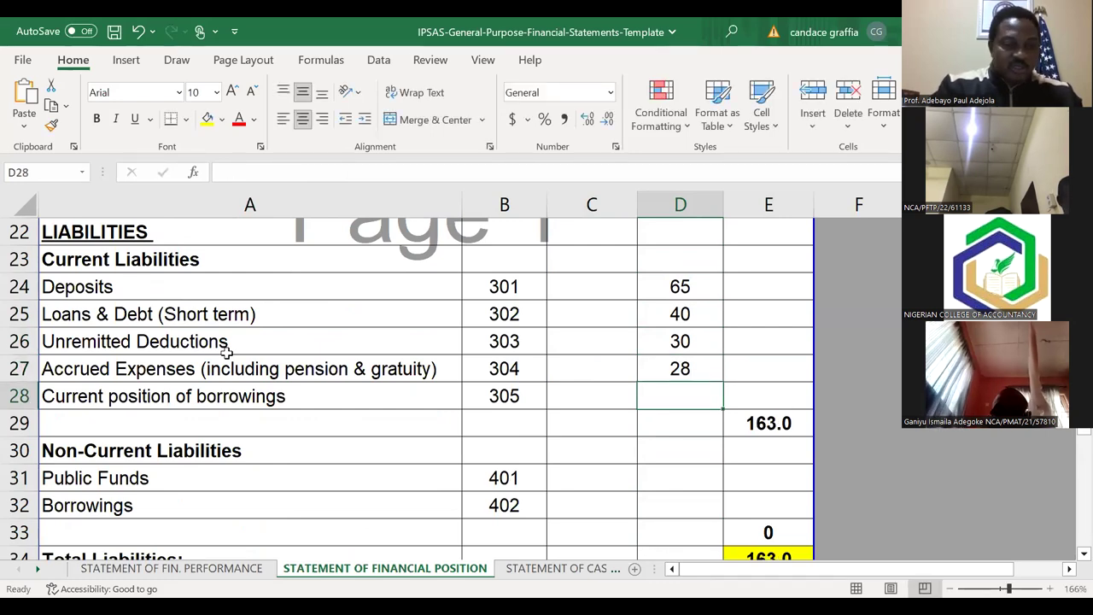
type("30")
key("Return")
Step: Enter the non-current liability amounts in column D: 140 for Public Funds and 75 for Borrowings
key("Return")
key("Return")
key("Return")
key("Return")
key("Return")
key("Return")
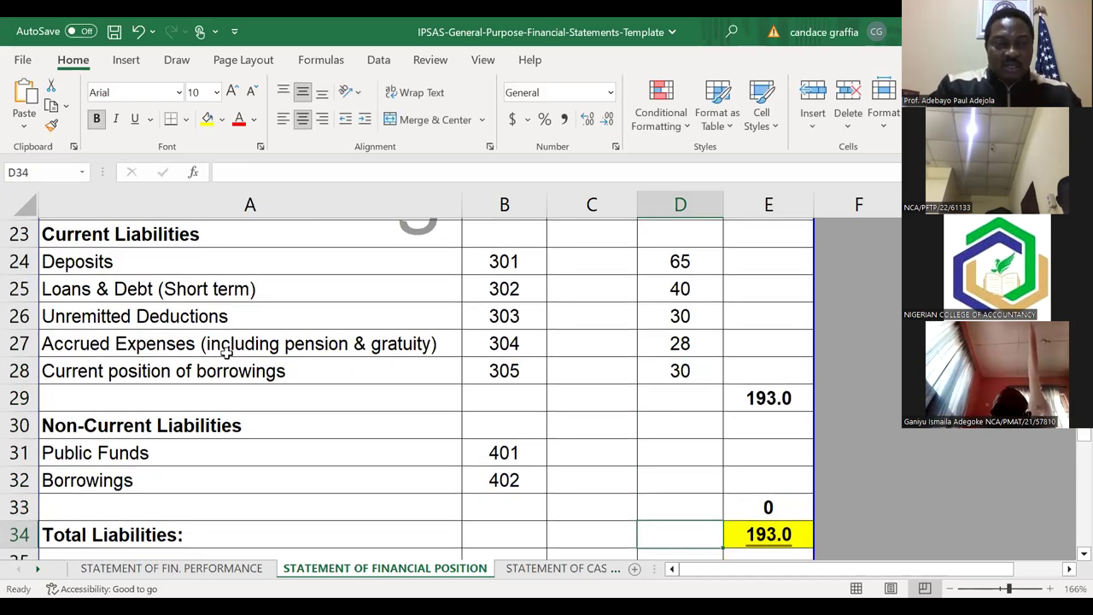
key("Up")
key("Up")
key("Up")
key("Up")
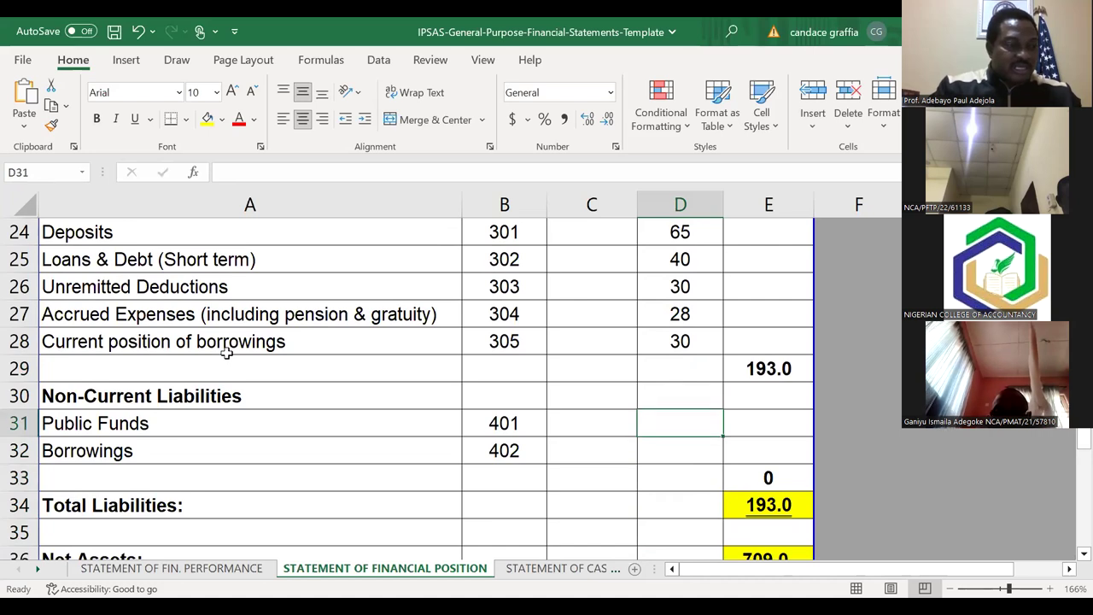
type("140")
key("Return")
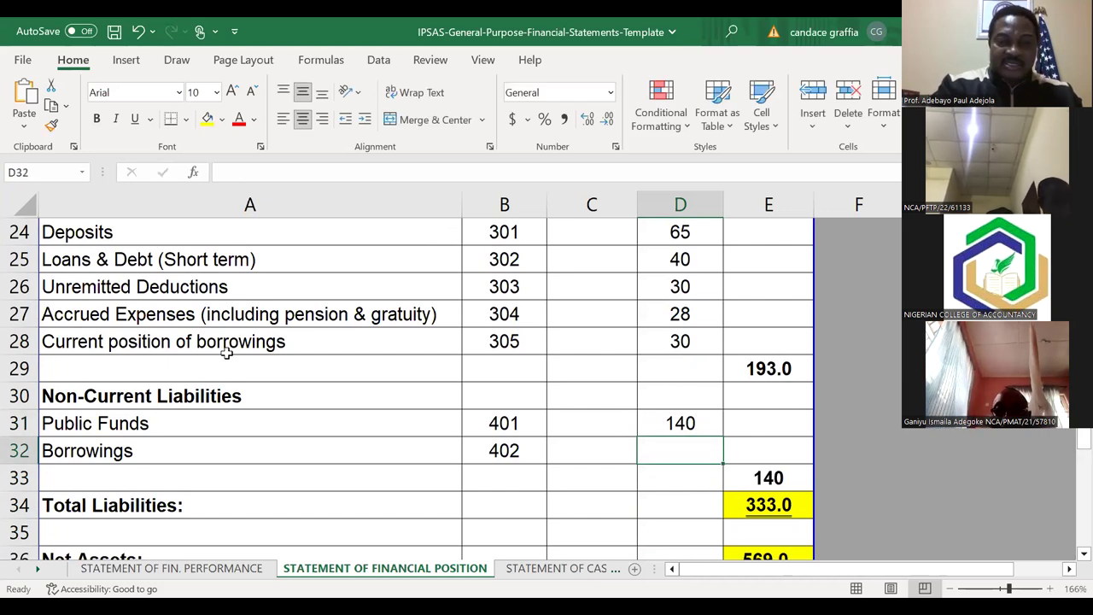
type("75")
key("Return")
Step: Review the liabilities amounts, the Total Liabilities row and the Net Assets row
key("Down")
key("Down")
key("Down")
key("Down")
key("Down")
key("Down")
key("Down")
key("Down")
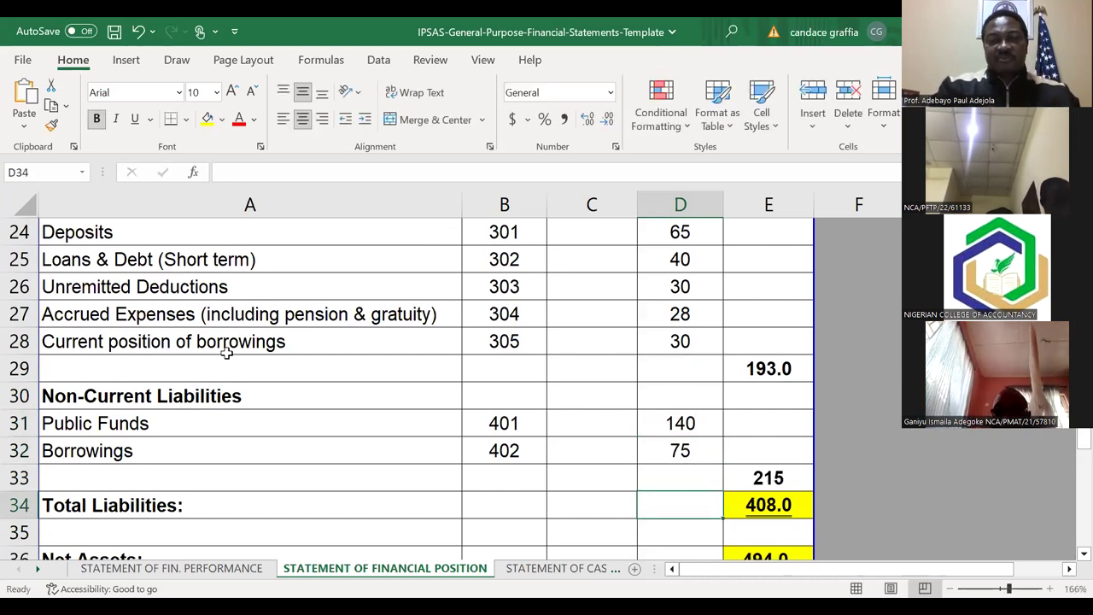
key("Up")
key("Up")
key("Up")
key("Up")
key("Up")
key("Up")
key("Up")
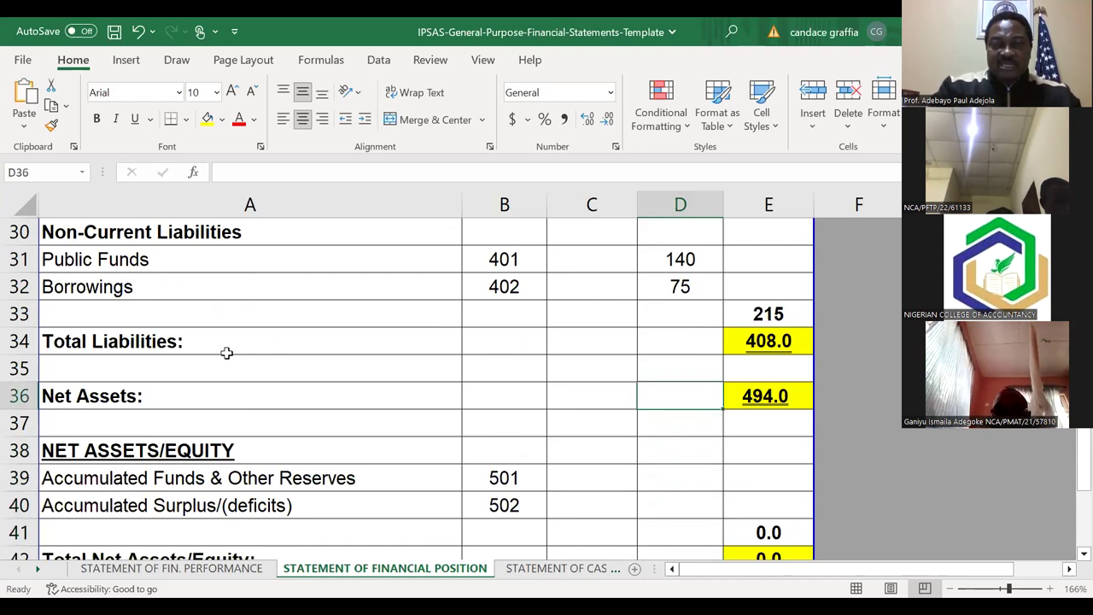
Step: Look over the Net Assets/Equity section down to its total, ending at the amount cell for Accumulated Funds & Other Reserves
key("Down")
key("Down")
key("Down")
key("Up")
key("Down")
key("Down")
key("Down")
key("Down")
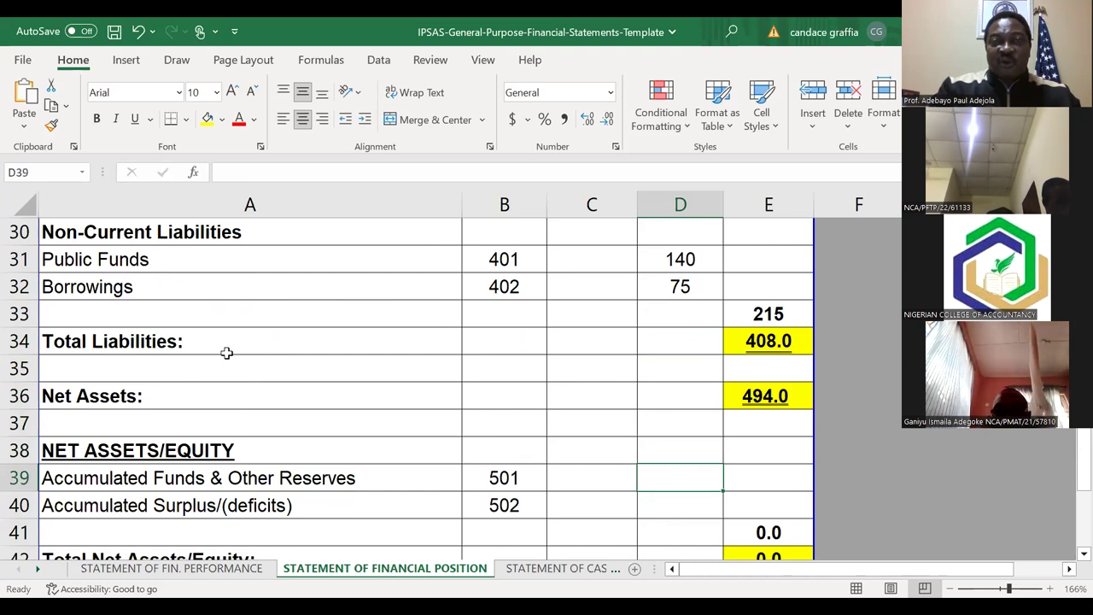
key("Down")
key("Down")
key("Down")
key("Down")
key("Up")
key("Up")
key("Up")
key("Up")
key("Up")
key("Up")
key("Up")
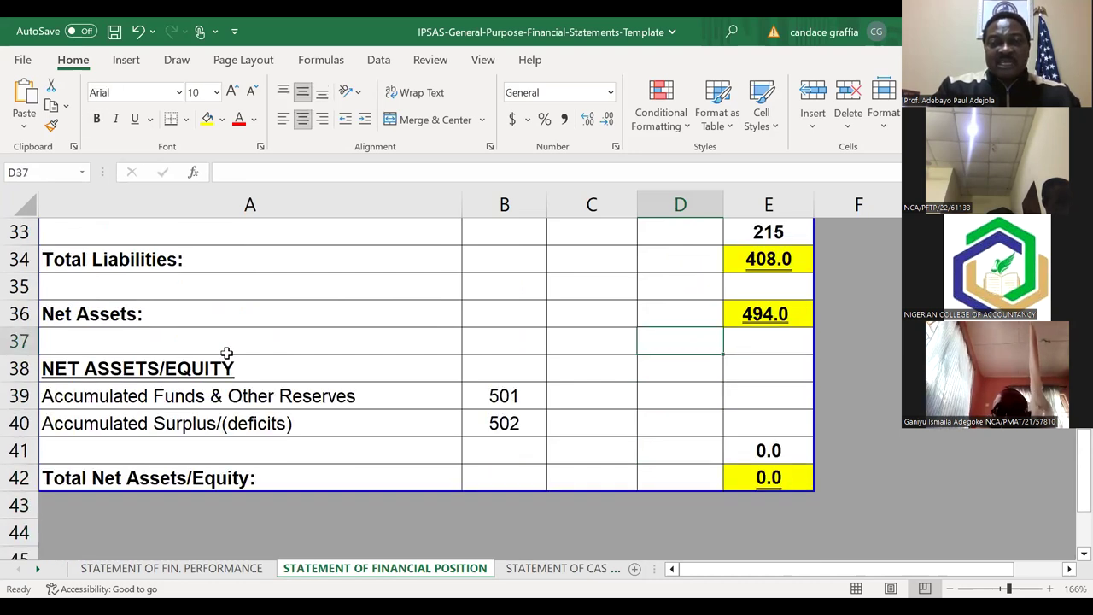
key("Down")
key("Down")
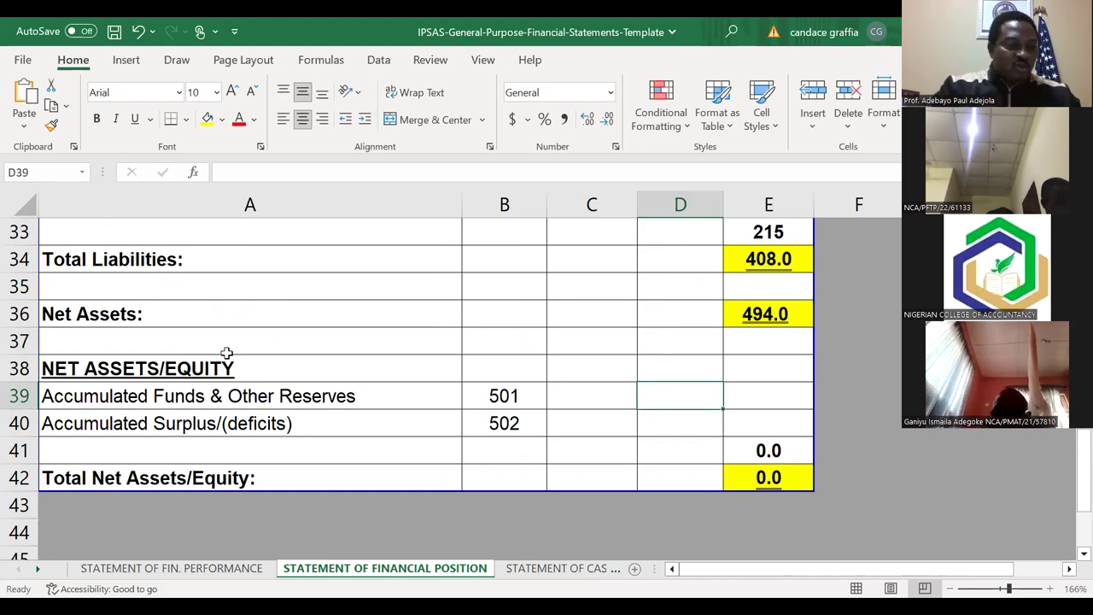
key("Down")
key("Up")
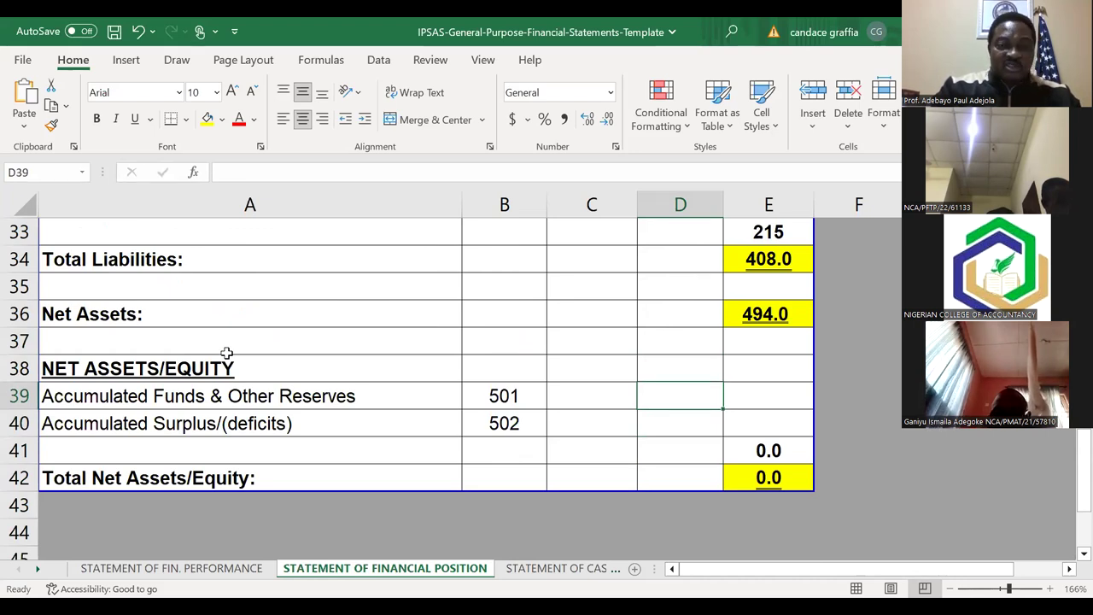
Step: Enter 88 as the amount for Accumulated Funds & Other Reserves in column D
type("88")
key("Return")
key("Return")
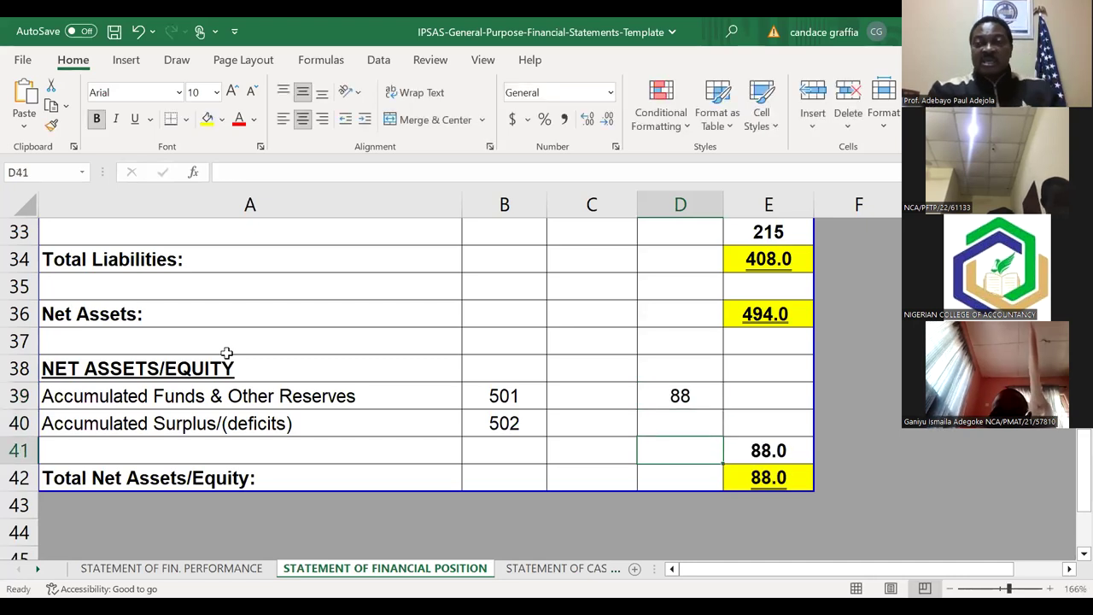
Step: Compare the Net Assets total with the Total Net Assets/Equity amount and examine the formulas behind them in column E
key("Return")
key("Right")
key("Up")
key("Down")
key("Up")
key("Up")
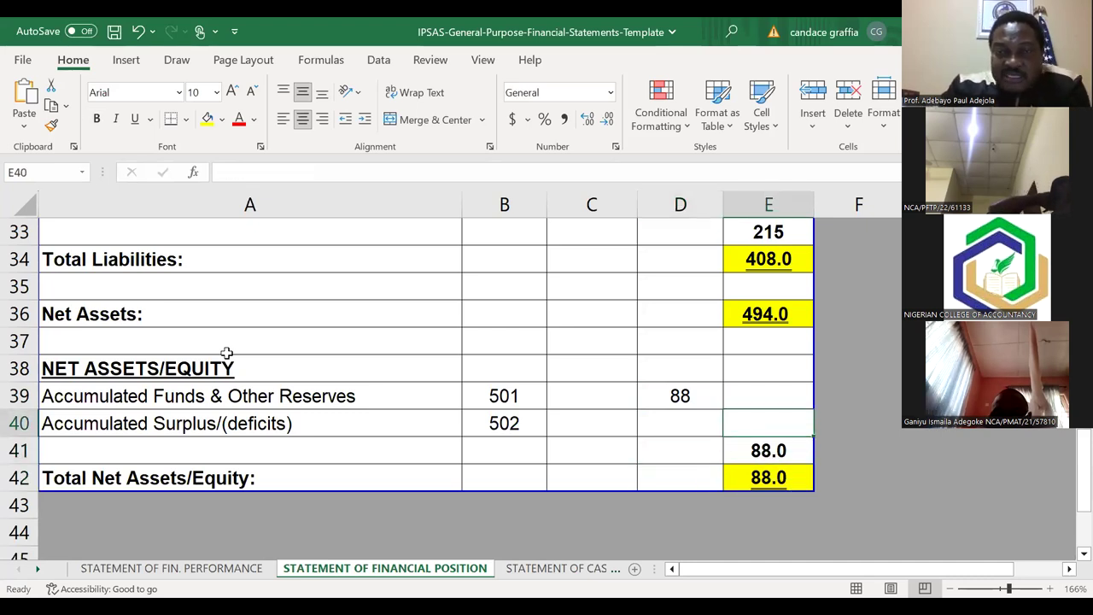
key("Up")
key("Down")
key("Down")
key("Down")
key("Up")
key("Up")
key("Up")
key("Up")
key("Up")
key("Up")
key("Up")
key("Up")
key("Down")
key("Down")
key("Down")
key("Up")
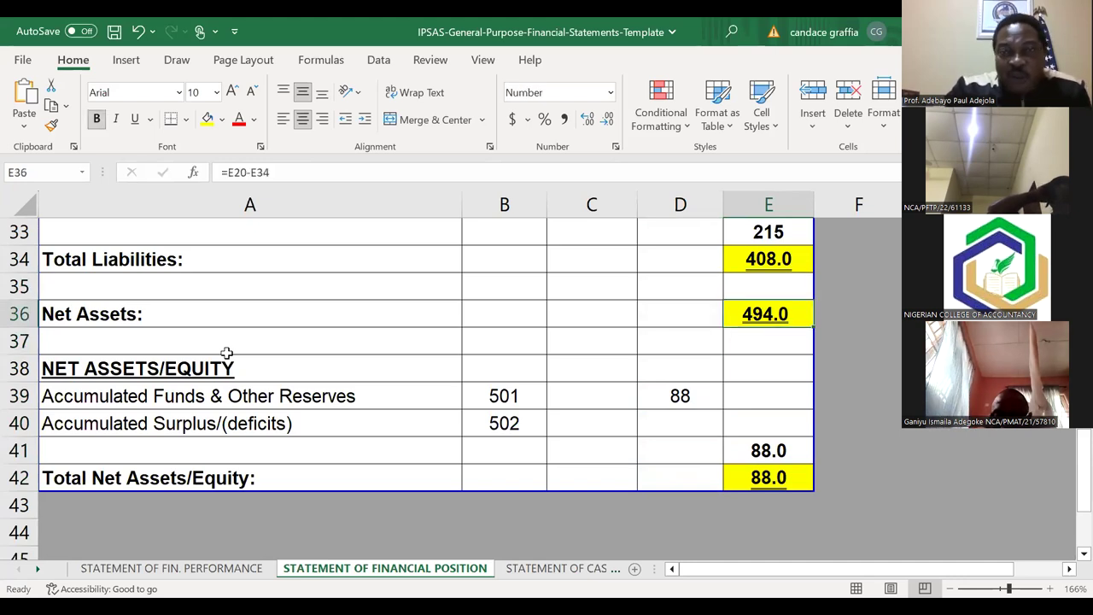
key("Down")
key("Down")
key("Down")
key("Down")
key("Down")
key("Down")
key("Up")
key("Down")
key("Up")
key("Up")
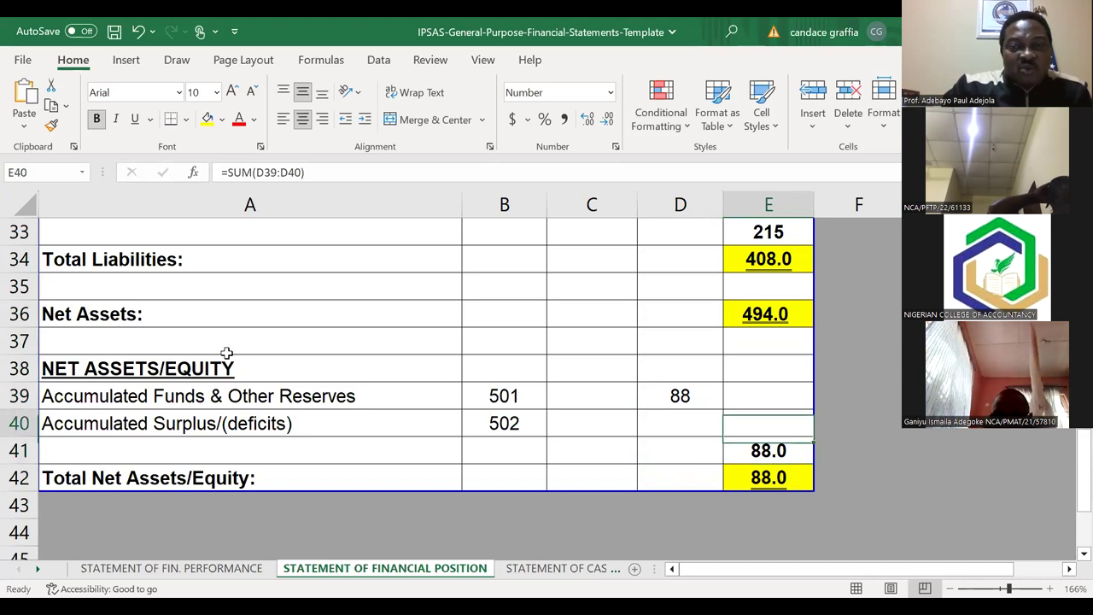
Step: Link the Accumulated Surplus/(deficits) amount in D40 to the Net Surplus/(Deficit) for the Period, cell D34 on the STATEMENT OF FIN. PERFORMANCE sheet
key("Left")
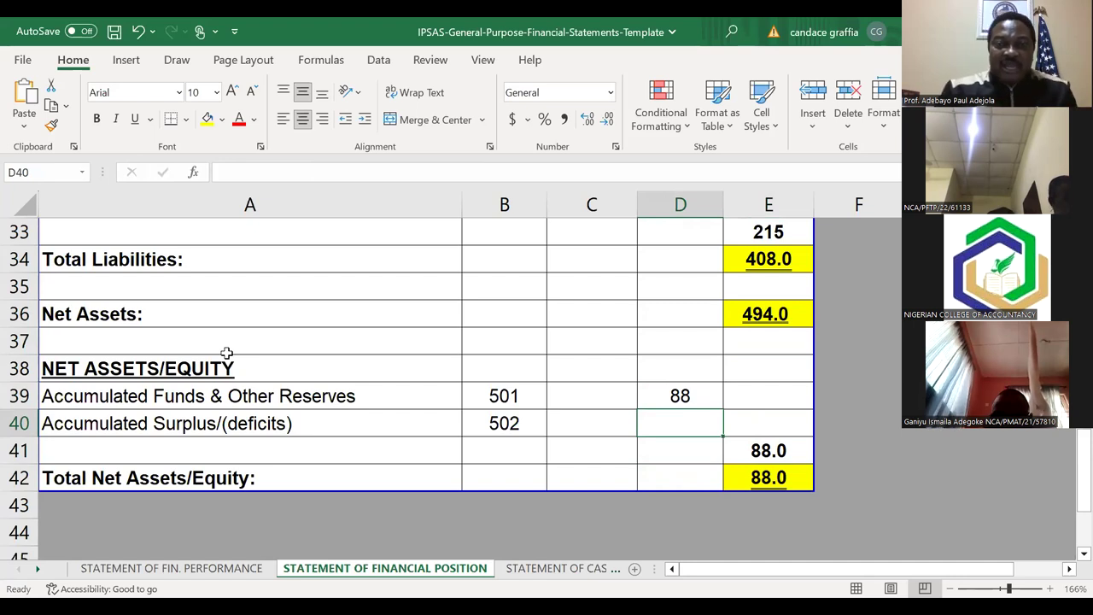
key("Down")
key("Up")
key("Down")
key("Up")
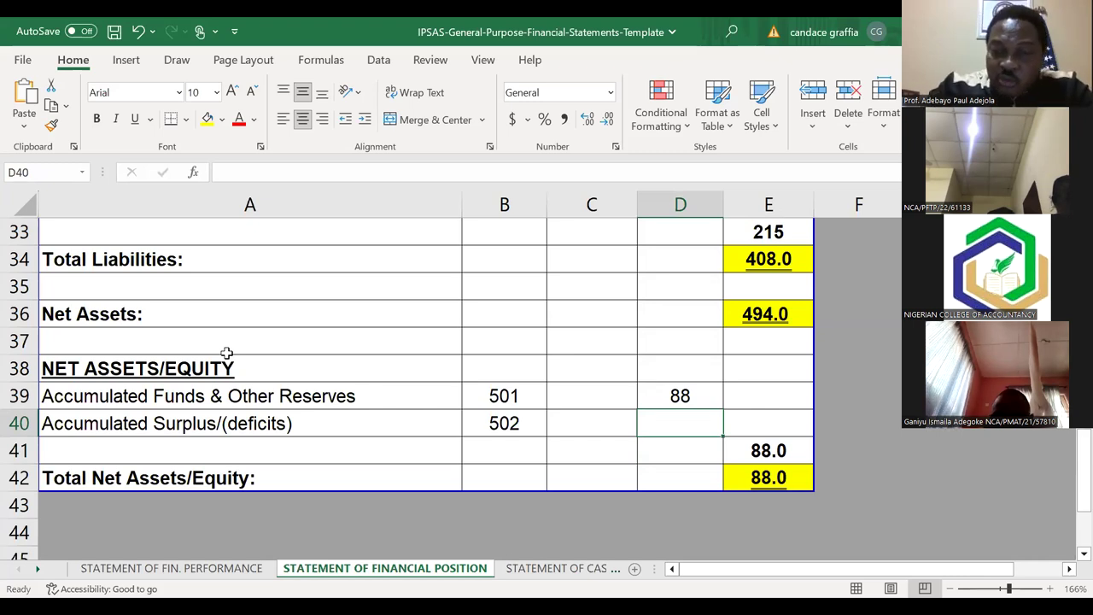
type("=")
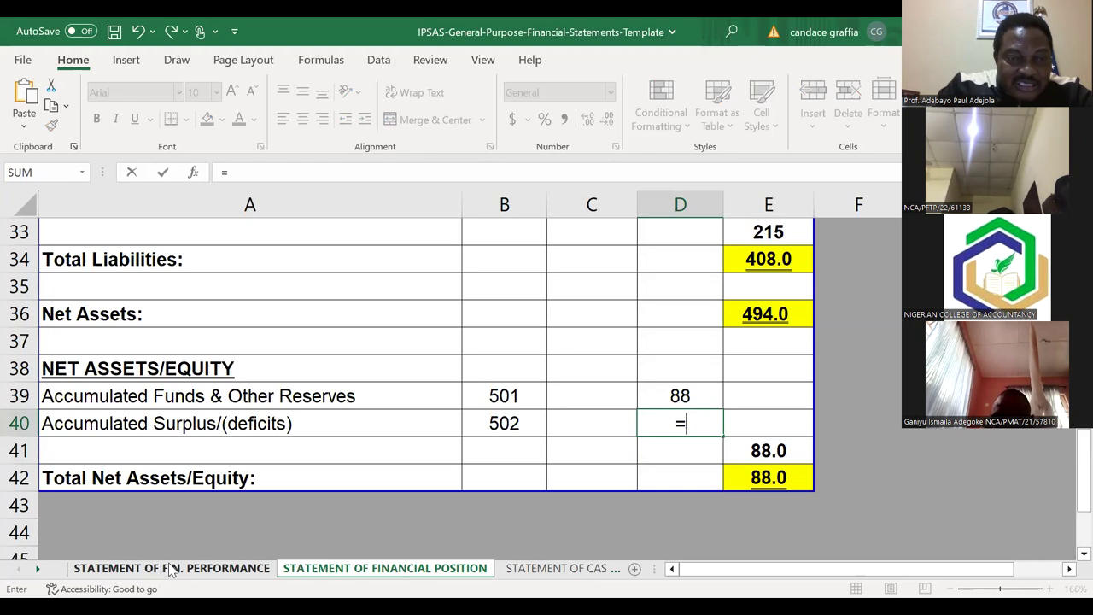
left_click(211, 570)
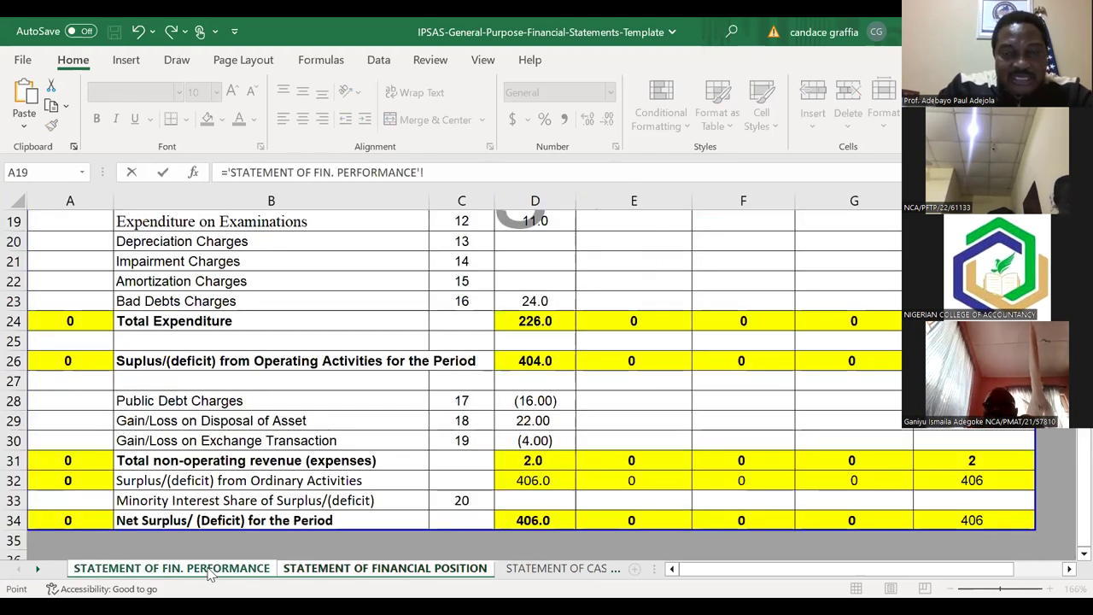
left_click(538, 520)
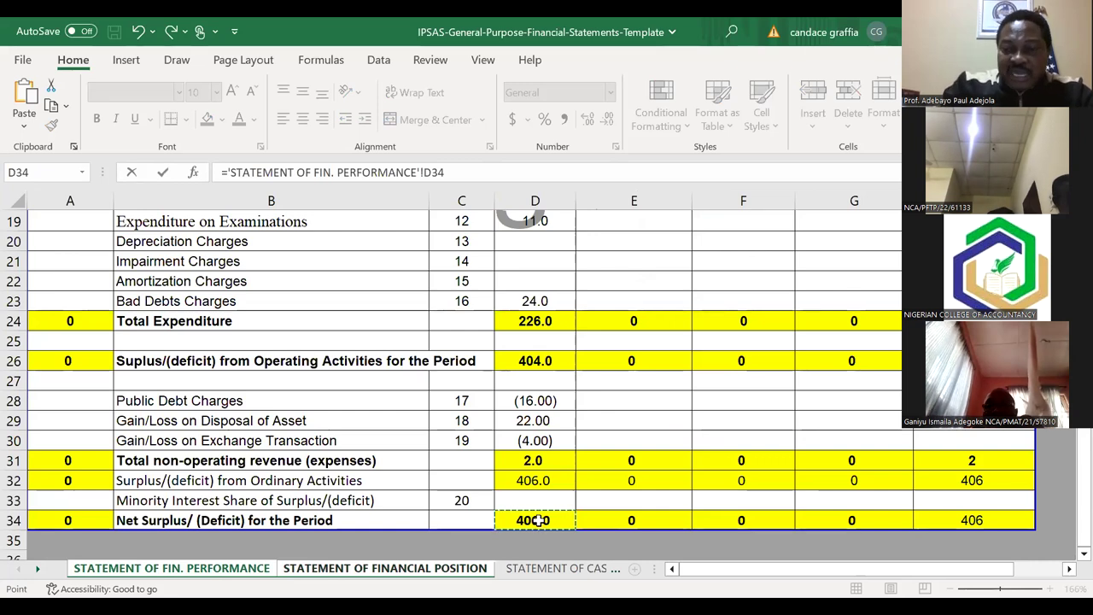
key("Return")
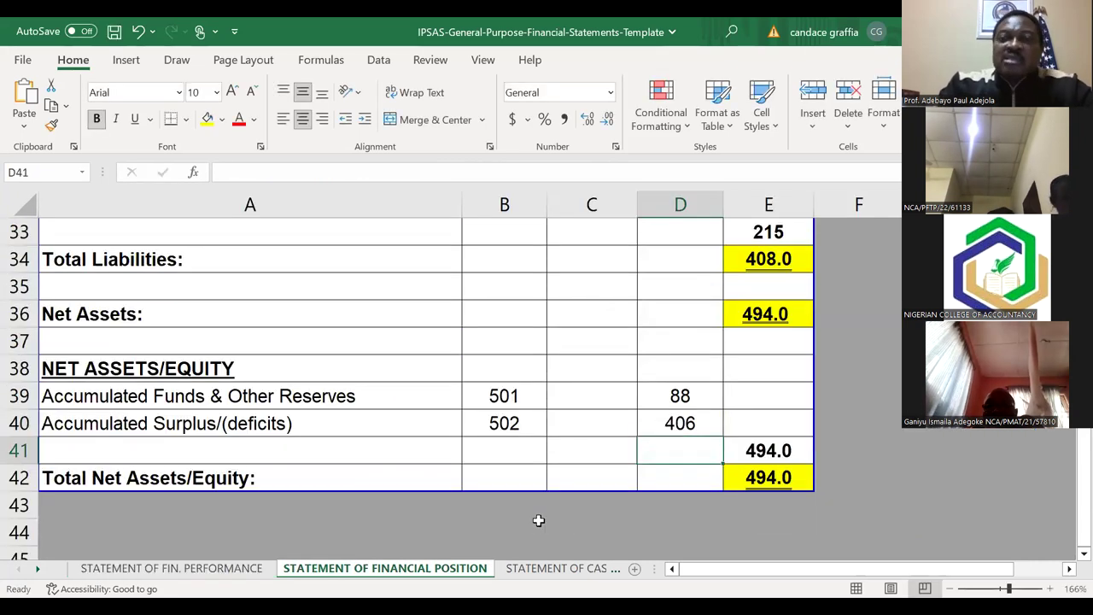
Step: Check the linked surplus amount and compare the Net Assets/Equity total with the Net Assets figure
left_click(694, 425)
key("Return")
left_click(694, 425)
key("Return")
key("Right")
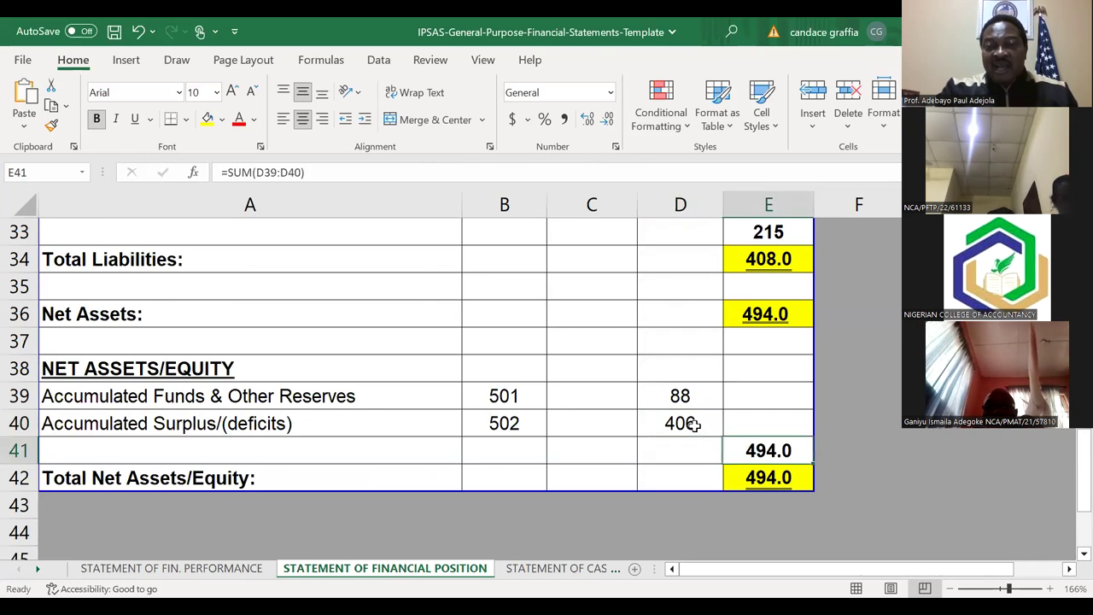
key("Down")
key("Up")
key("Up")
key("Up")
key("Up")
key("Up")
key("Up")
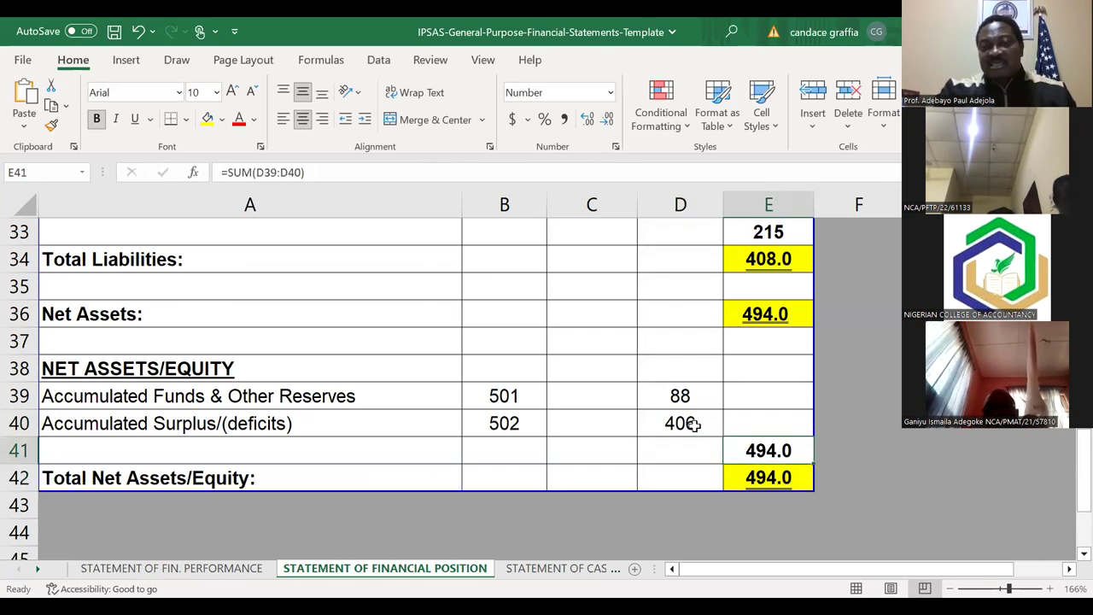
key("Down")
key("Down")
key("Down")
key("Down")
key("Down")
key("Down")
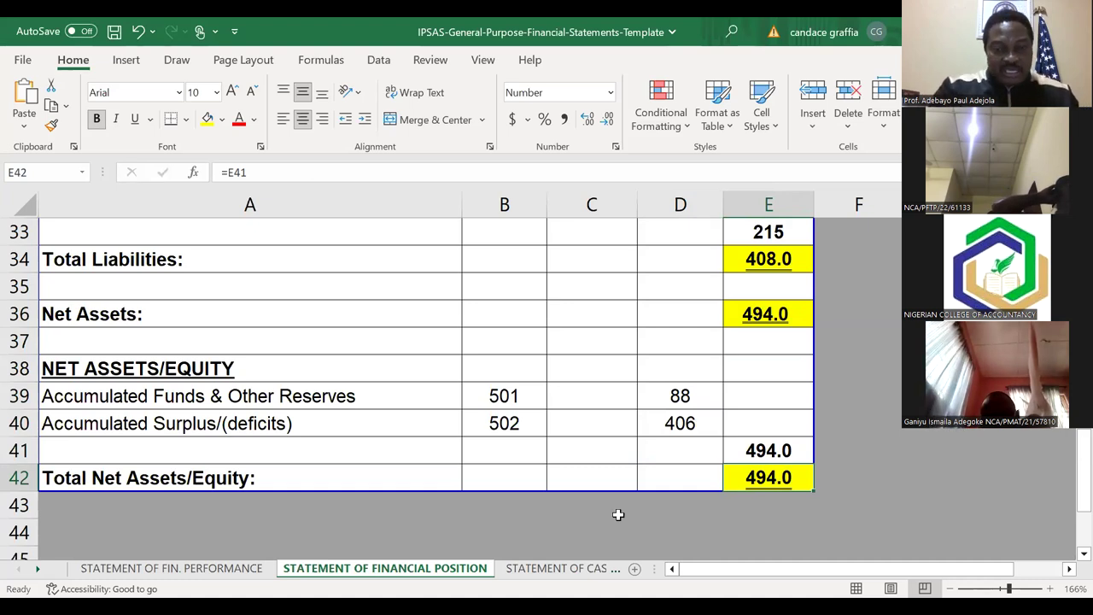
Step: Look through the cash flow, financial performance and financial position statements, ending on the STATEMENT CHANGES IN EQUITY sheet
left_click(563, 575)
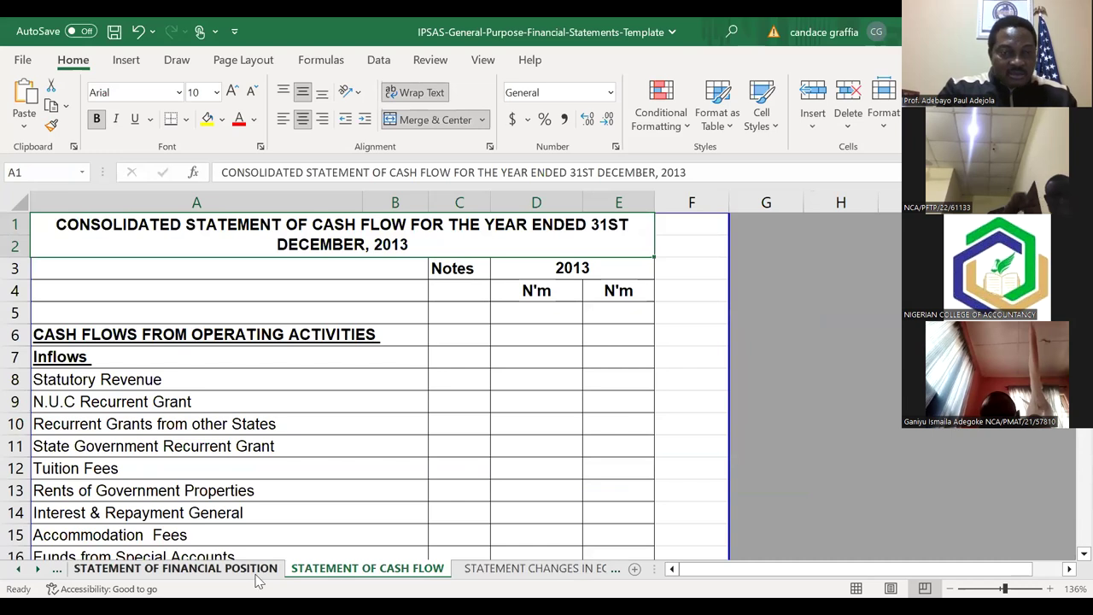
left_click(17, 569)
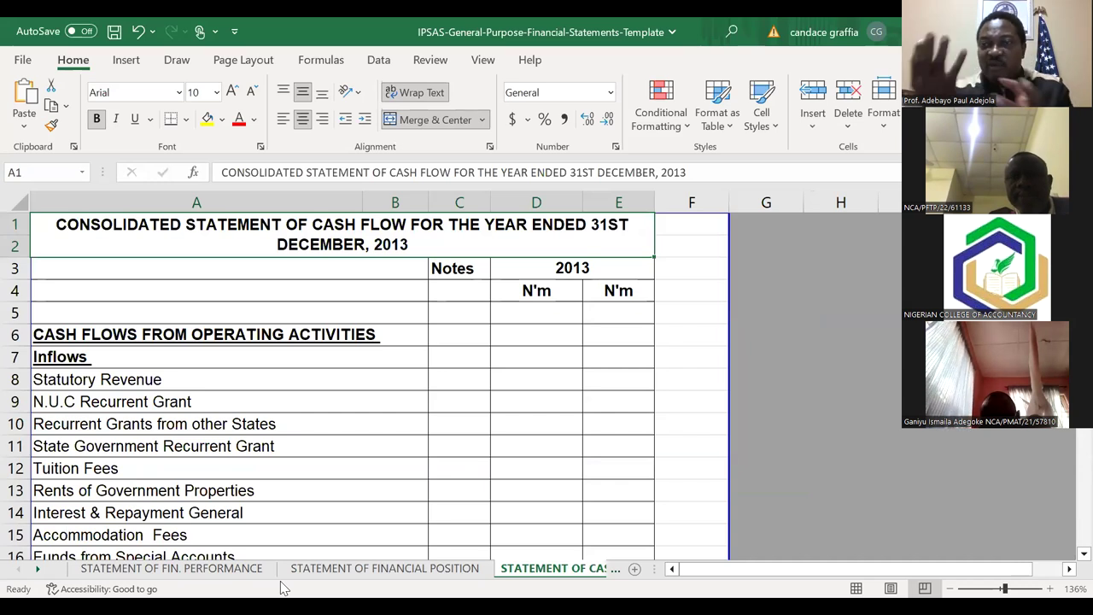
left_click(204, 570)
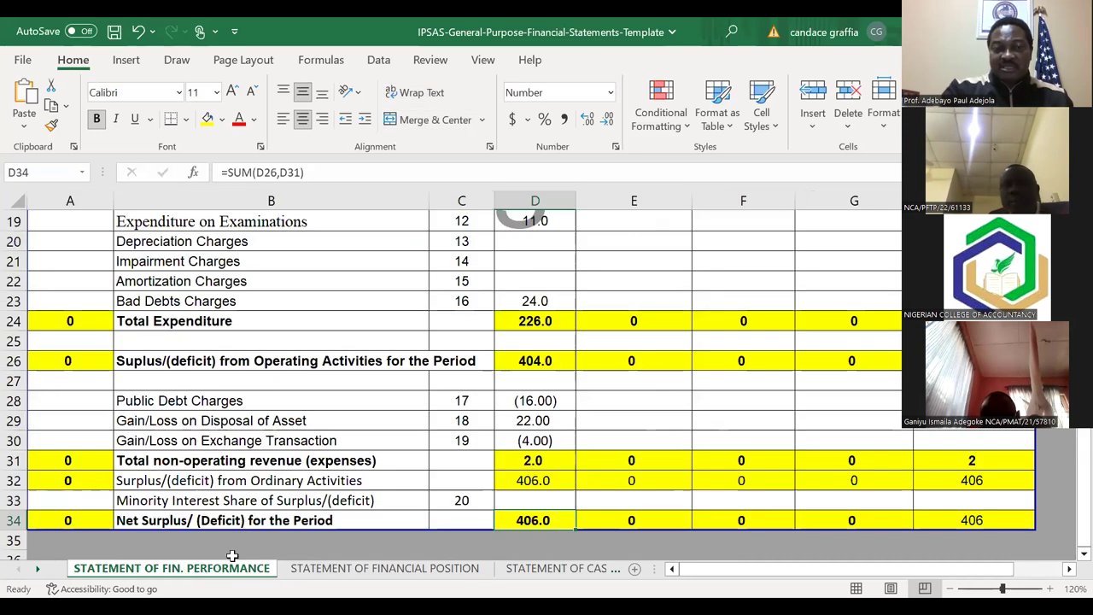
left_click(403, 571)
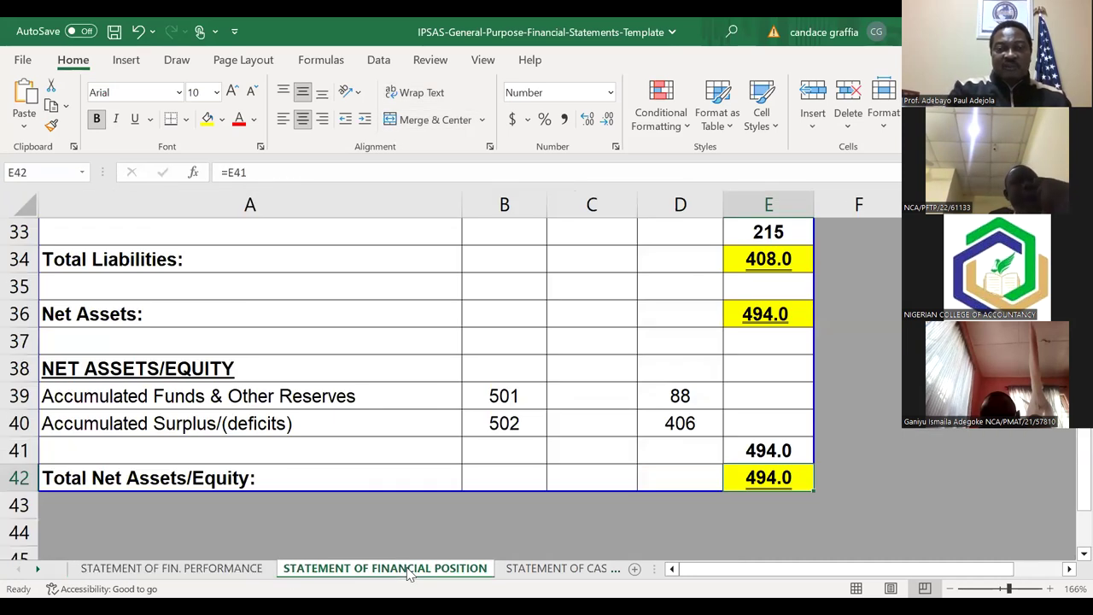
left_click(564, 570)
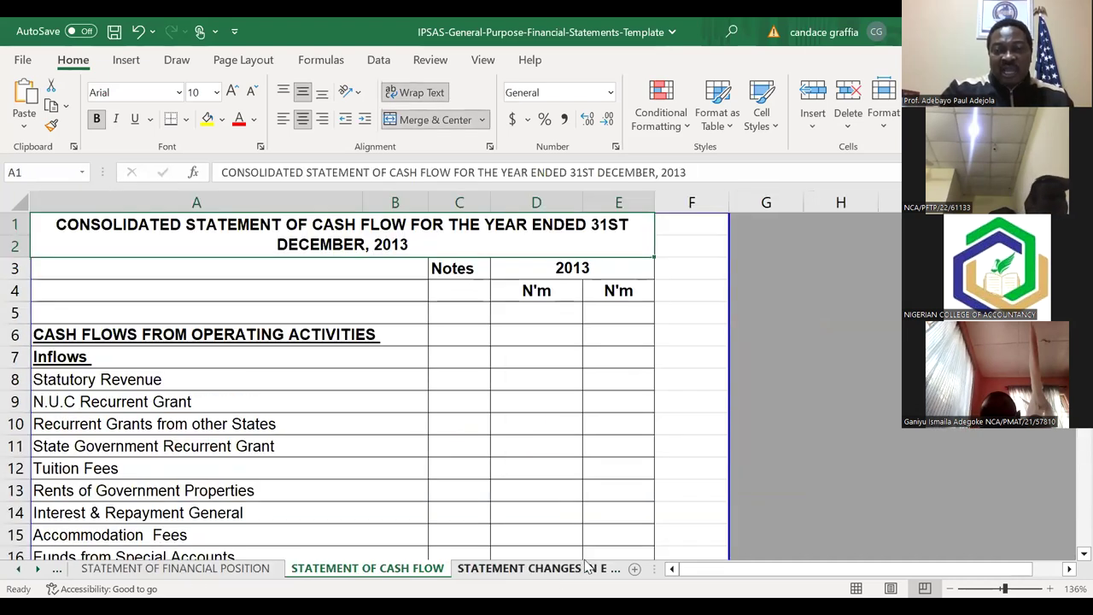
left_click(562, 572)
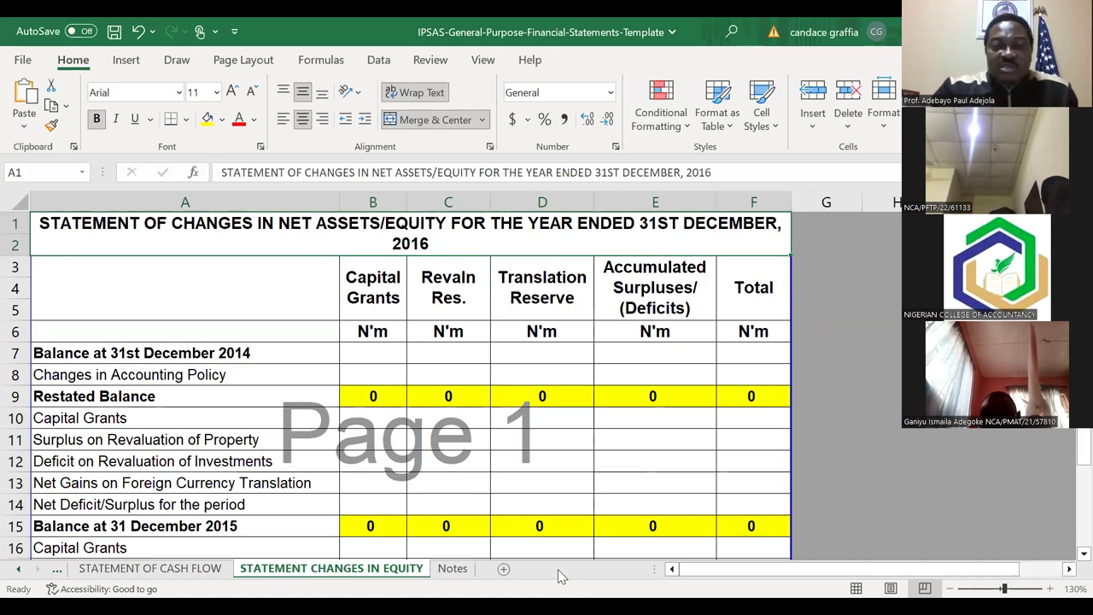
Step: Look over the heading and opening rows of the Statement of Changes in Net Assets/Equity
key("Down")
key("Down")
key("Down")
key("Down")
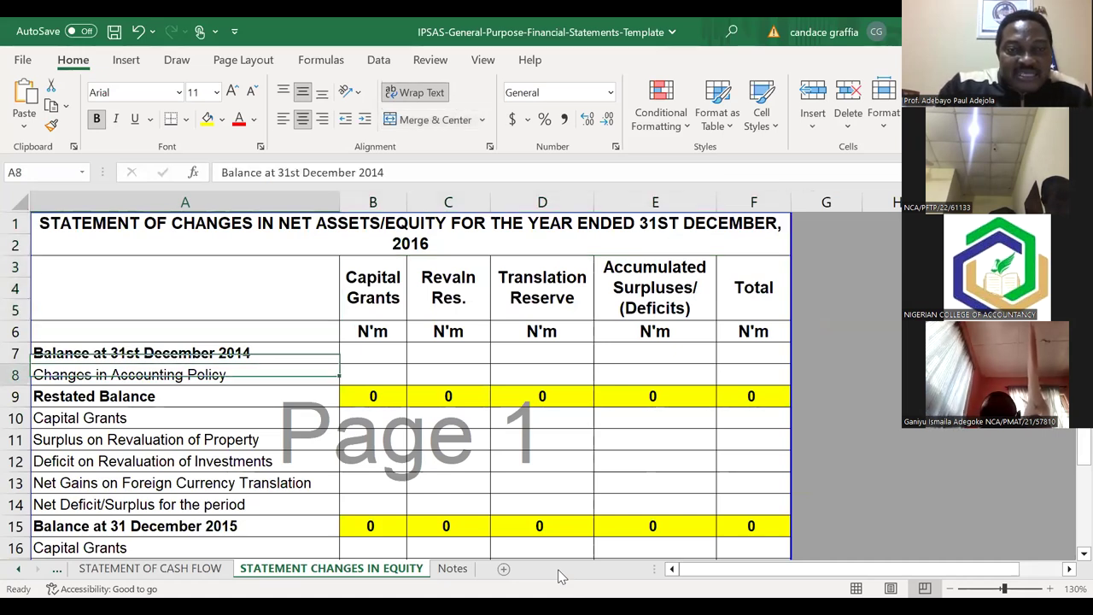
key("Up")
key("Up")
key("Up")
key("Down")
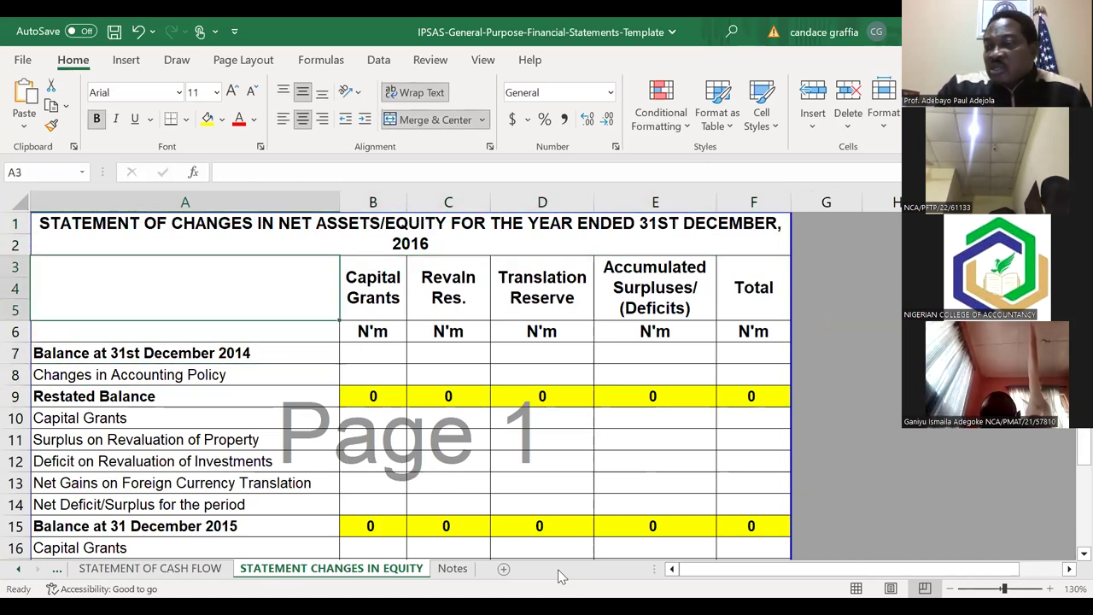
key("Down")
key("Down")
key("Down")
key("Down")
key("Down")
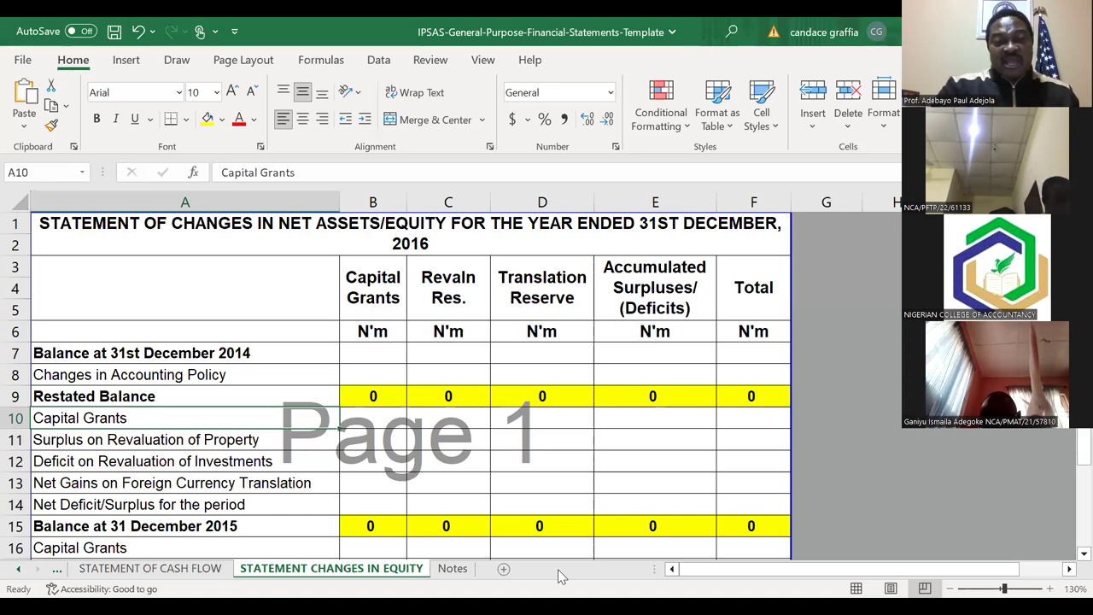
Step: Change the opening balance label in A7 to "Balance at 31st December 2016"
left_click(235, 352)
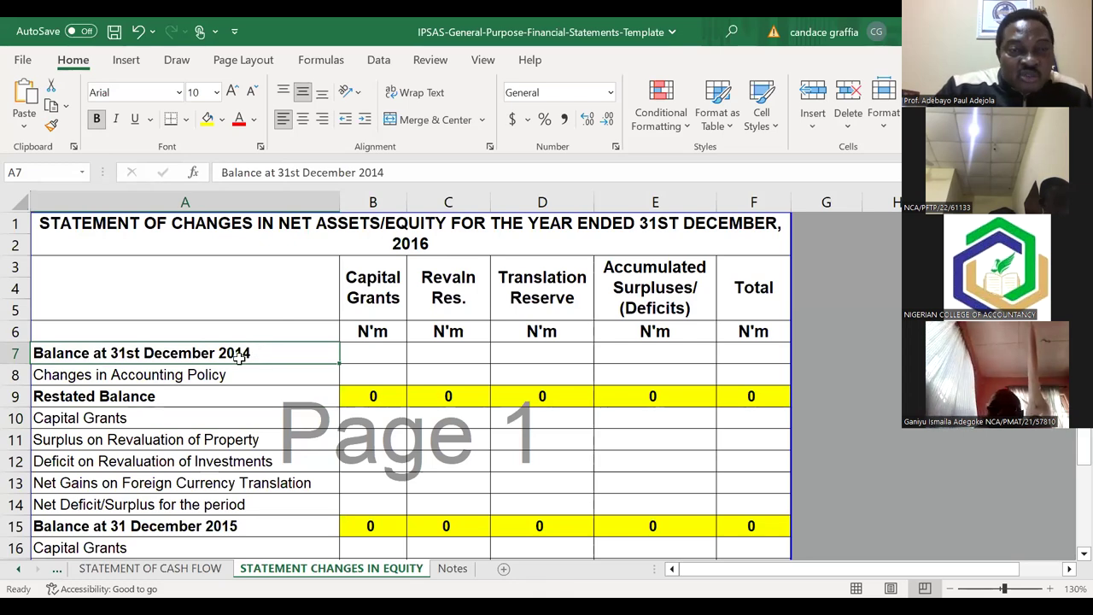
left_click(398, 173)
key("BackSpace")
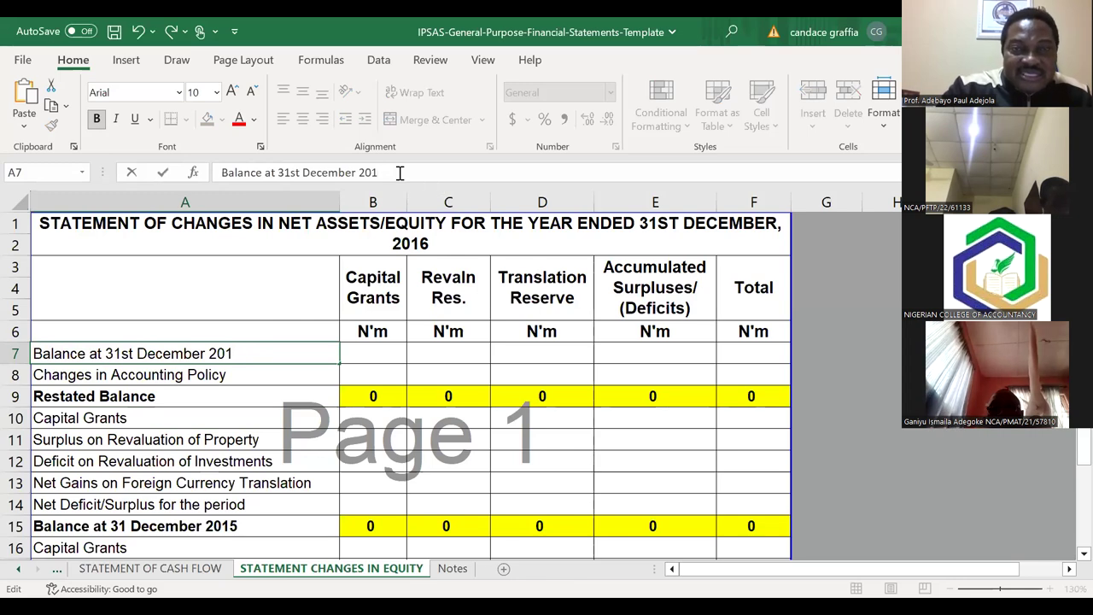
key("Return")
key("Up")
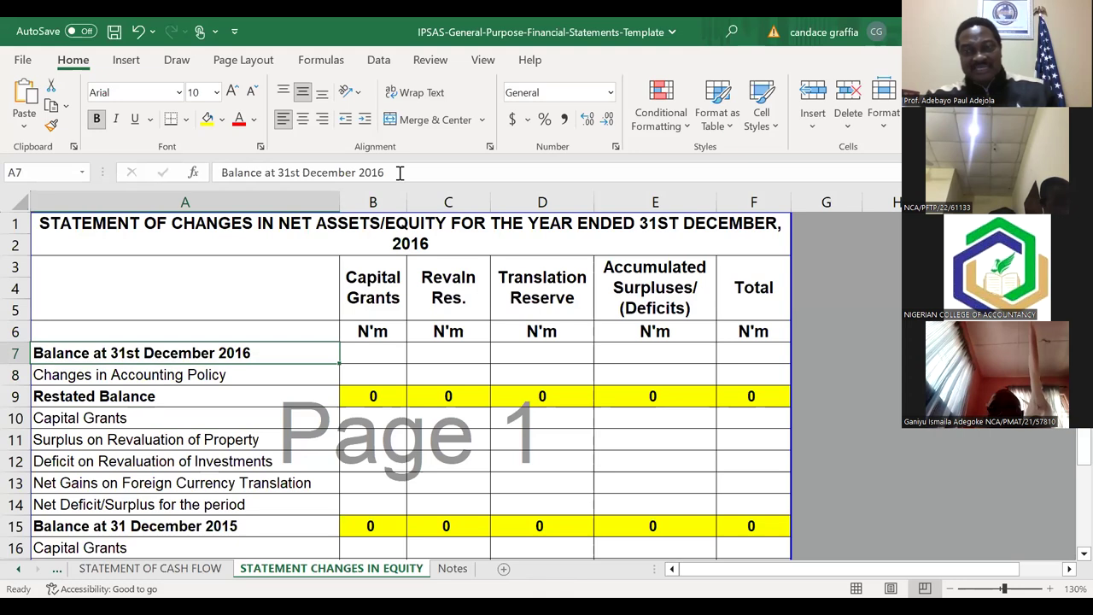
Step: Change the balance label in A15 to "Balance at 31 December 2017"
key("Down")
key("Down")
key("Down")
key("Down")
key("Down")
key("Down")
key("Down")
key("Down")
key("Down")
key("Down")
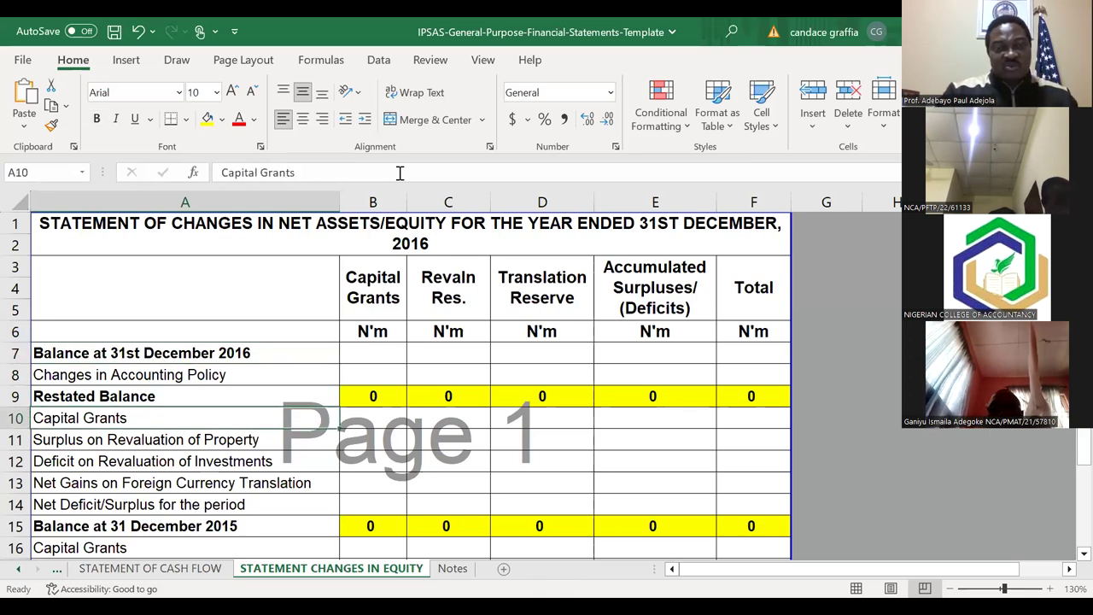
key("Up")
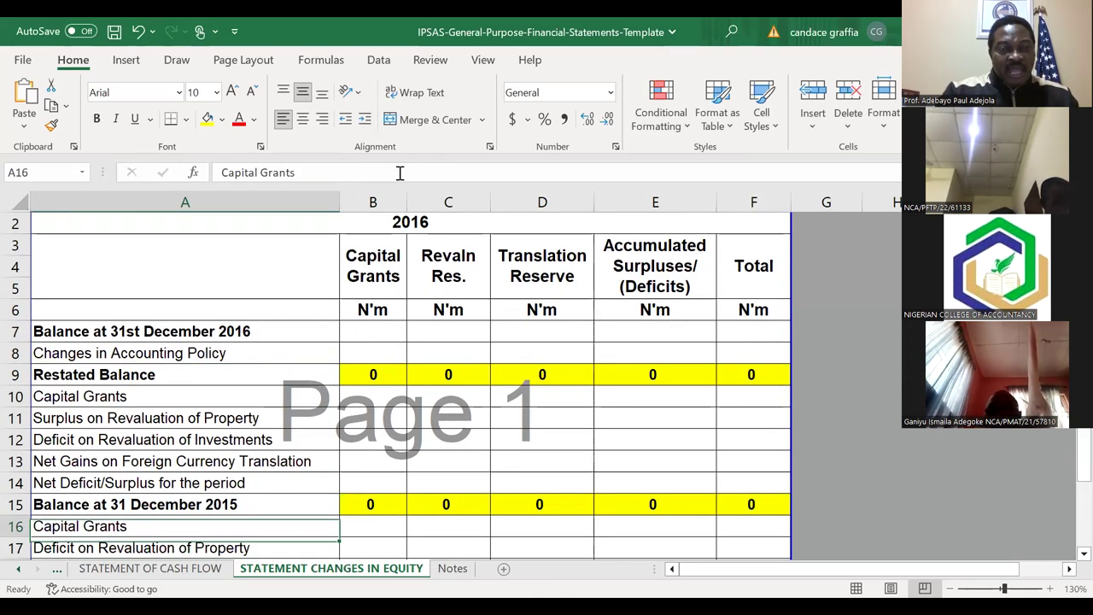
key("Up")
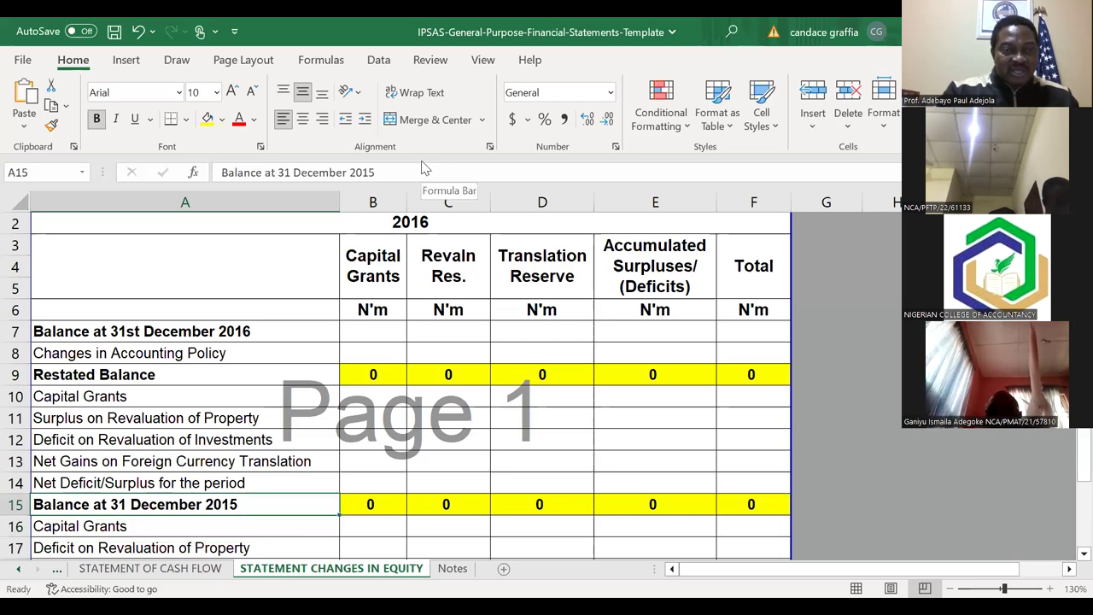
left_click(389, 174)
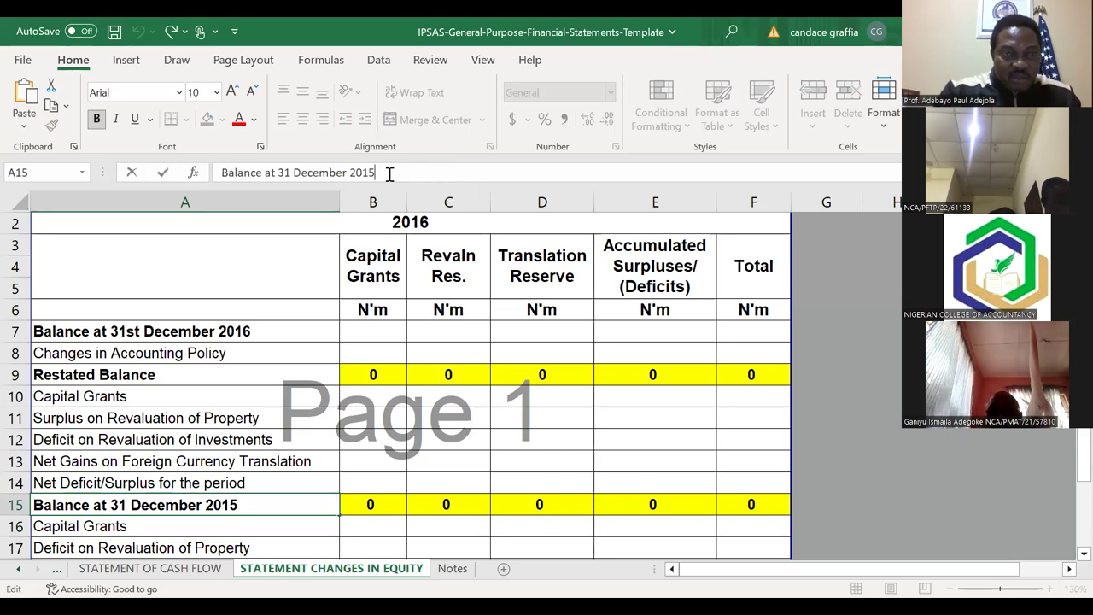
key("BackSpace")
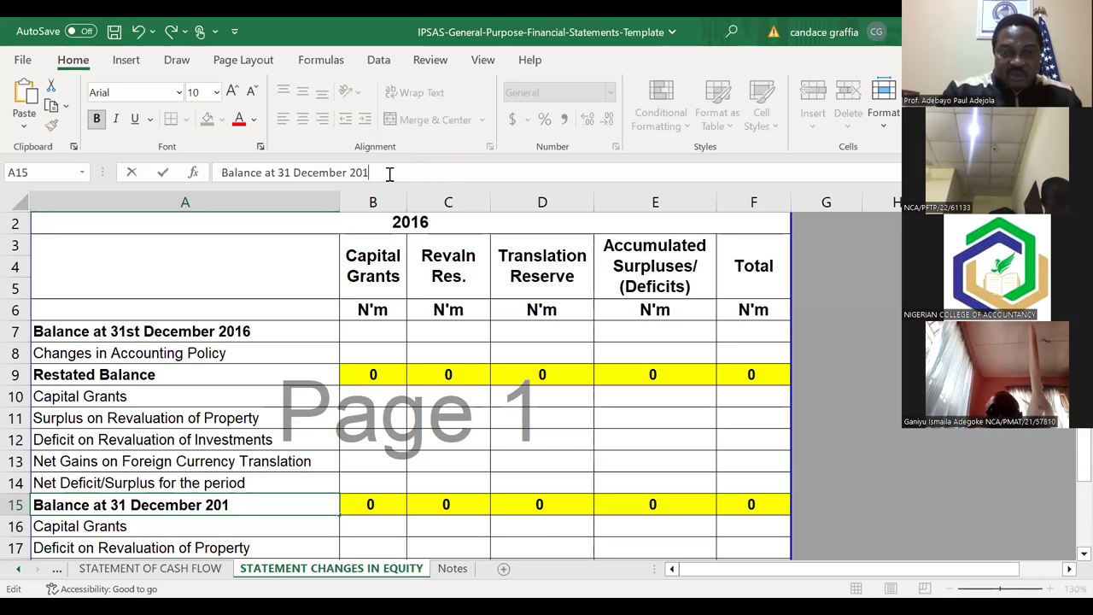
key("Return")
key("Return")
Step: Review the movement rows around the 31 December 2017 balance and on down to the last balance row
key("Down")
key("Down")
key("Up")
key("Up")
key("Up")
key("Up")
key("Up")
key("Up")
key("Down")
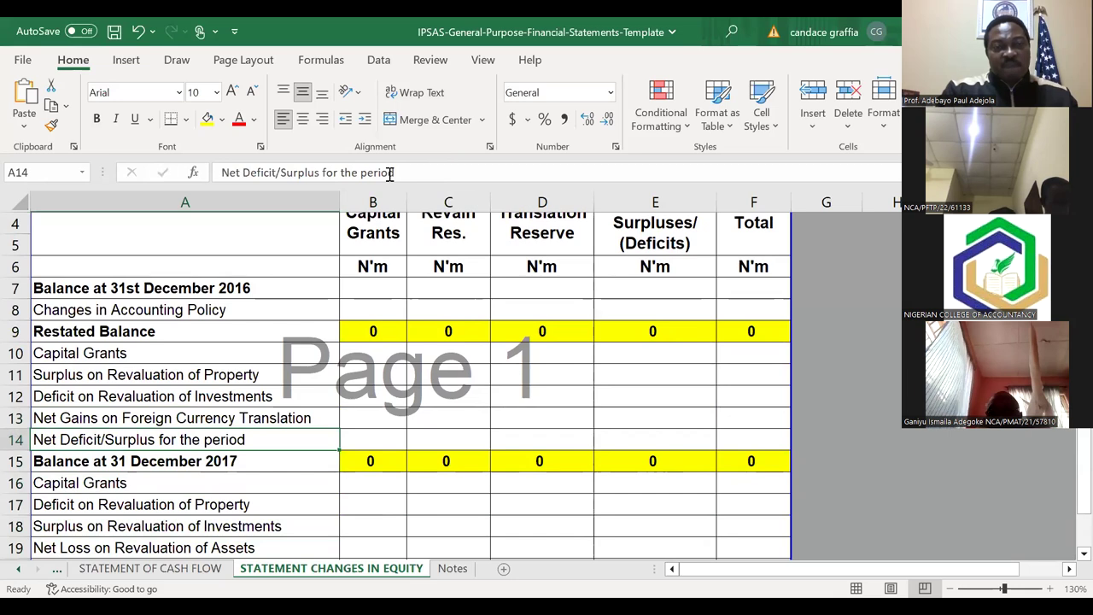
key("Up")
key("Down")
key("Down")
key("Down")
key("Down")
key("Down")
key("Down")
key("Down")
key("Down")
key("Down")
key("Down")
key("Down")
key("Down")
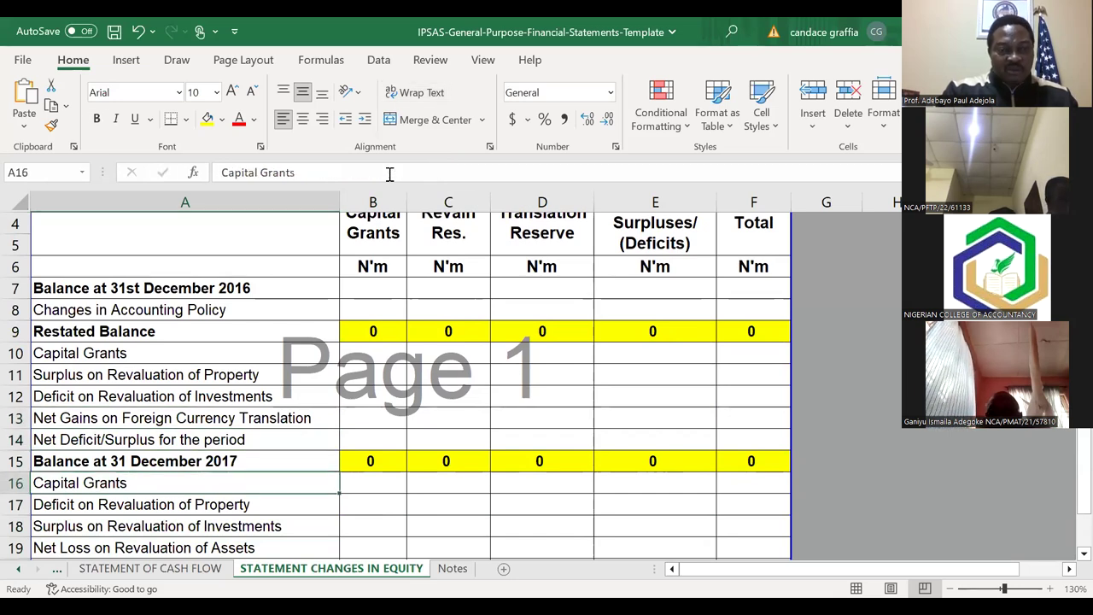
key("Up")
key("Up")
key("Up")
key("Up")
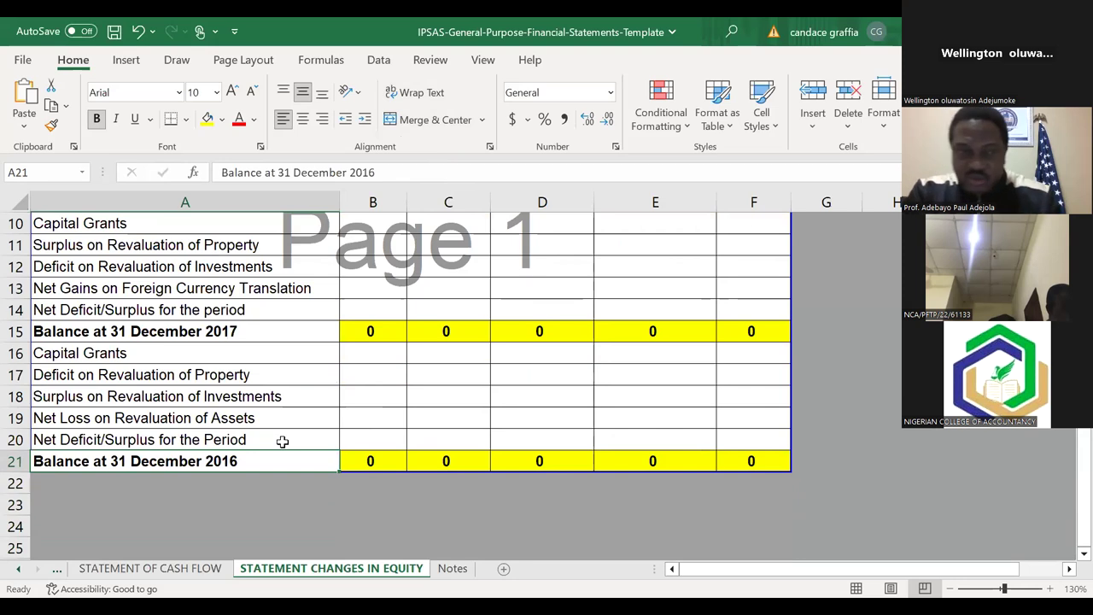
Step: Go back up through the statement's rows and examine the balance label in A15 against the other balance dates
key("Up")
key("Up")
key("Up")
key("Up")
key("Up")
key("Up")
key("Up")
key("Up")
key("Up")
key("Up")
key("Up")
key("Up")
key("Up")
key("Up")
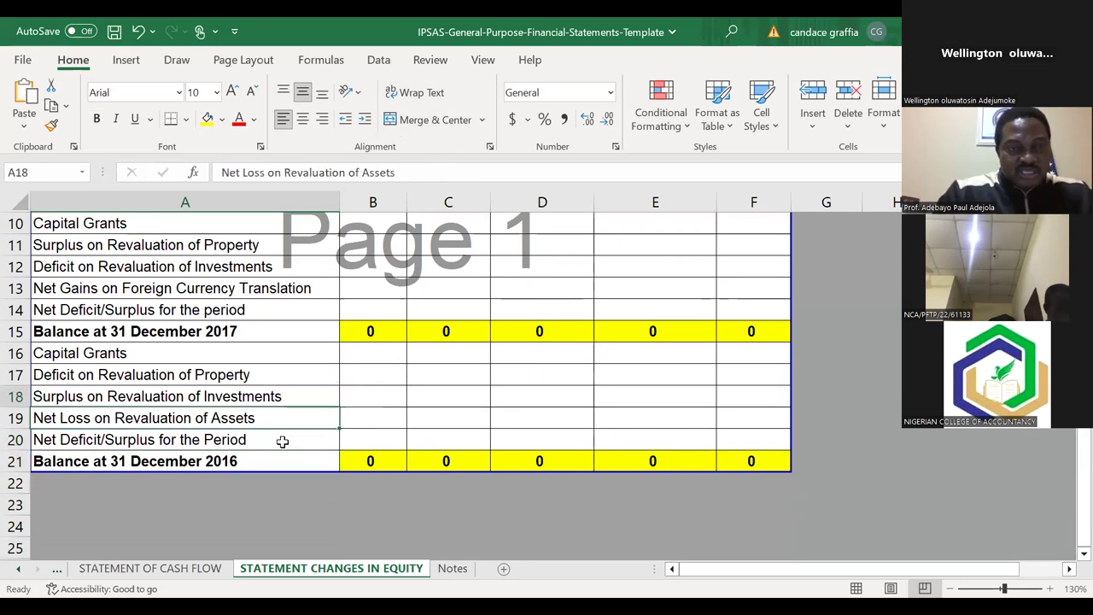
key("Down")
key("Down")
key("Down")
key("Down")
key("Down")
key("Down")
key("Down")
key("Down")
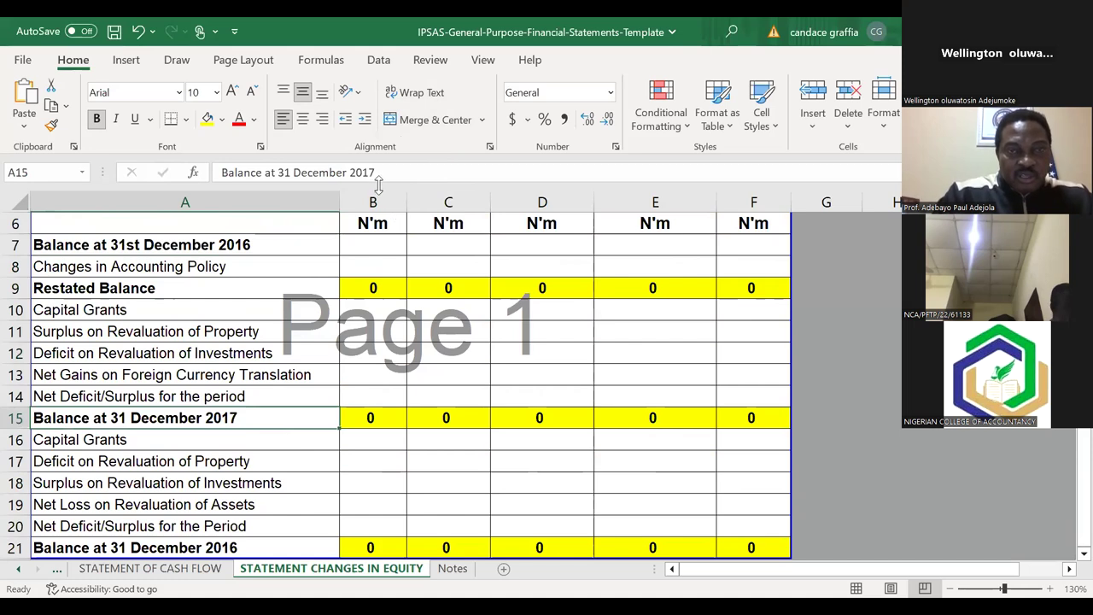
Step: Undo the last two year changes to the balance labels in A7 and A15
left_click(260, 246)
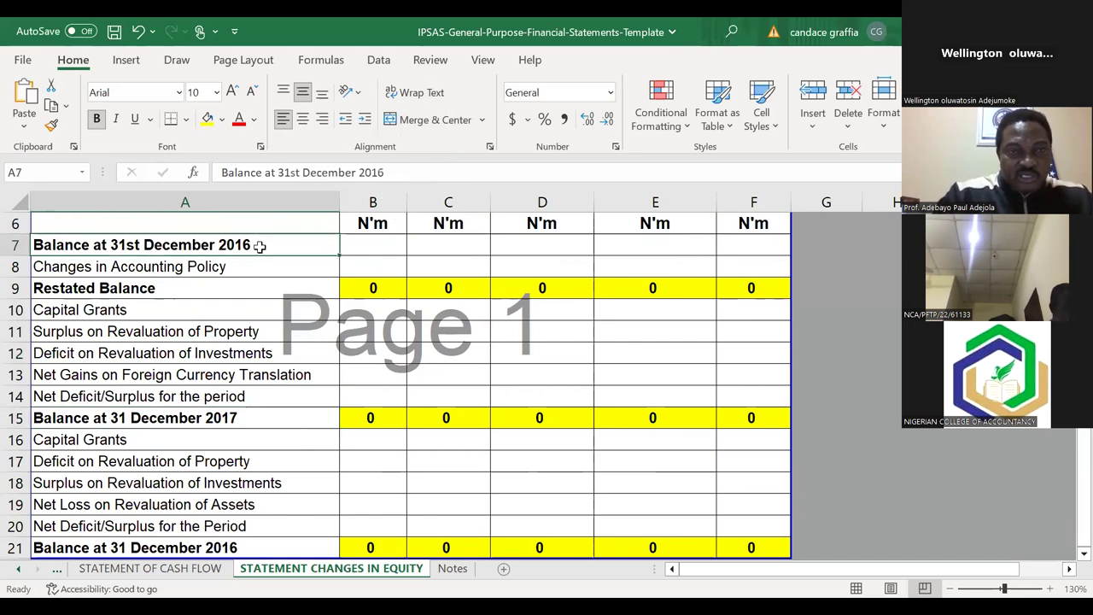
key("ctrl+z")
key("ctrl+z")
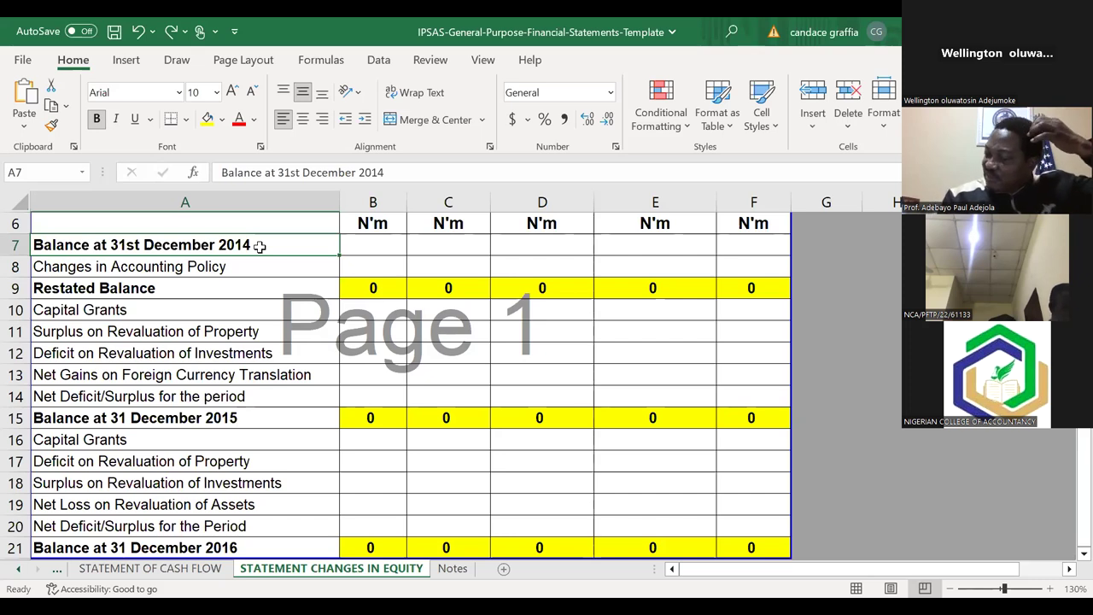
Step: Review the statement's row labels from the opening balance in A7 down to the second Capital Grants row
key("Down")
key("Up")
key("Down")
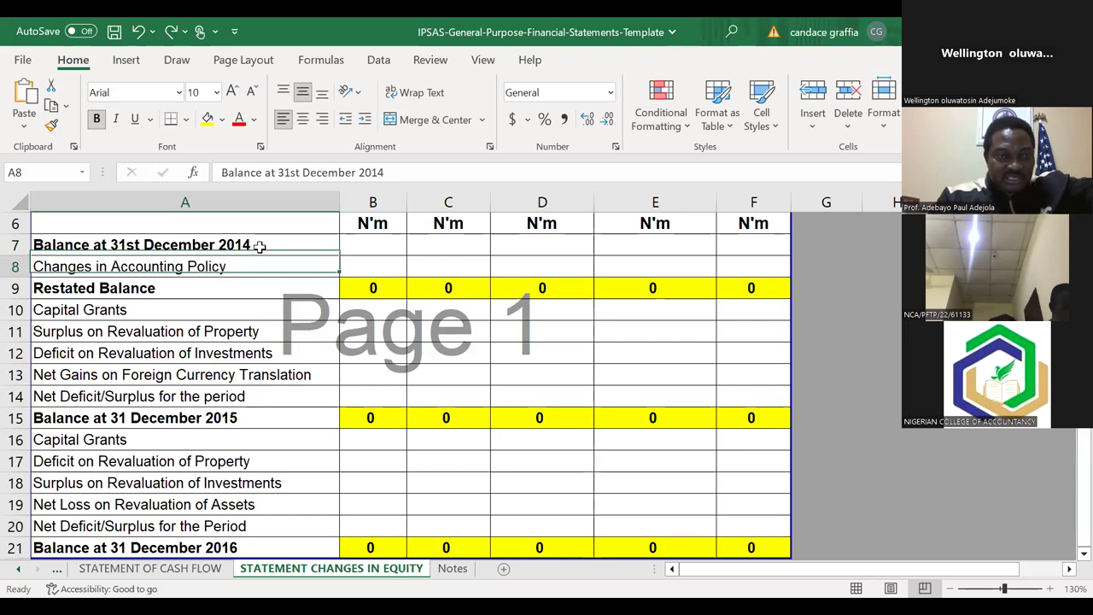
key("Down")
key("Down")
key("Down")
key("Down")
key("Down")
key("Down")
key("Down")
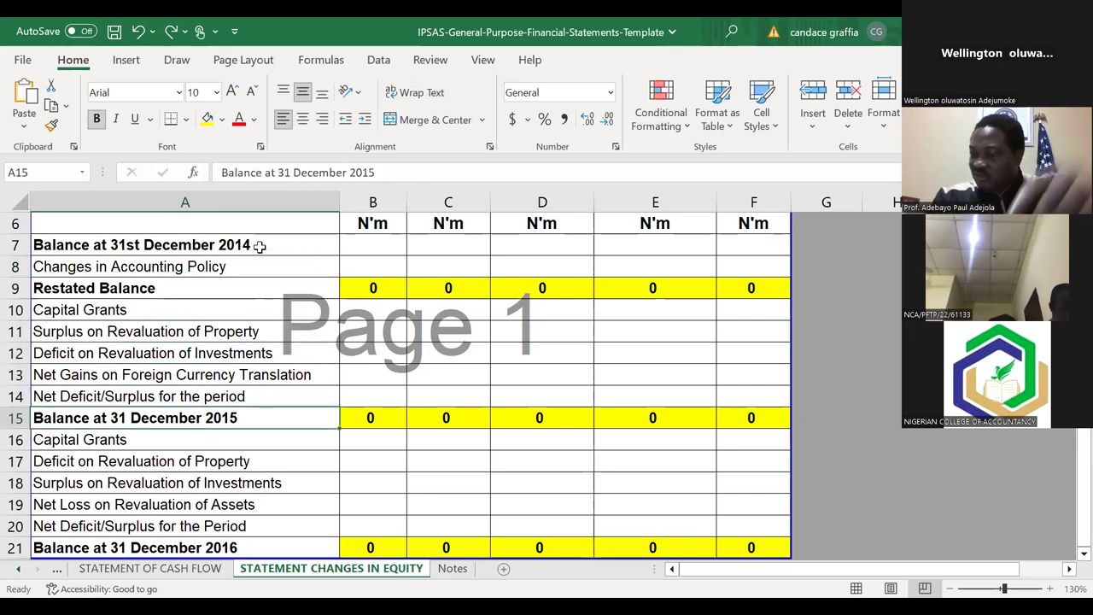
key("Down")
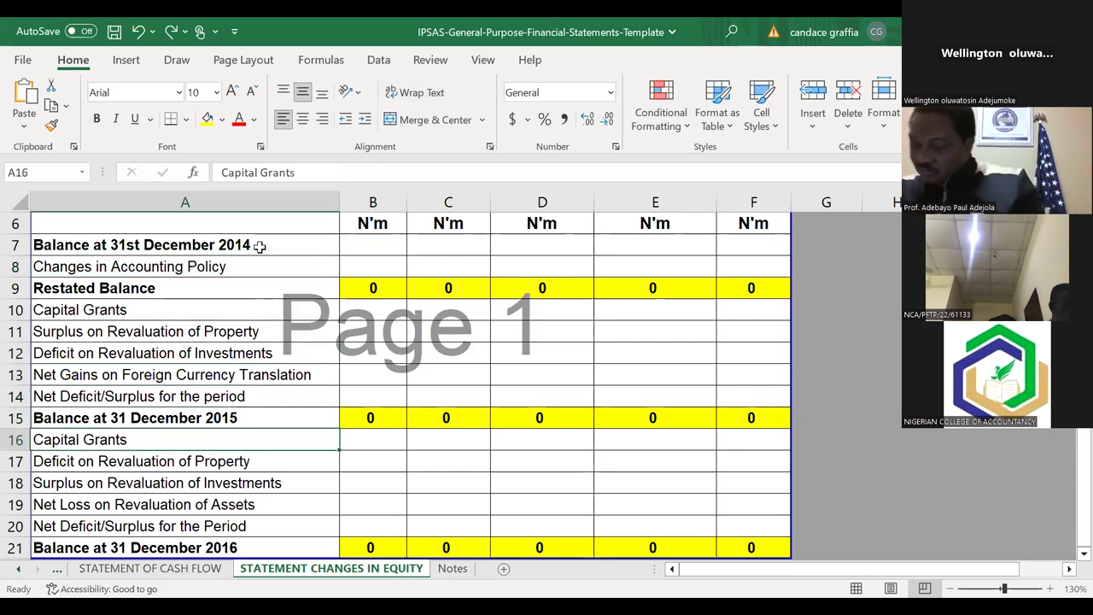
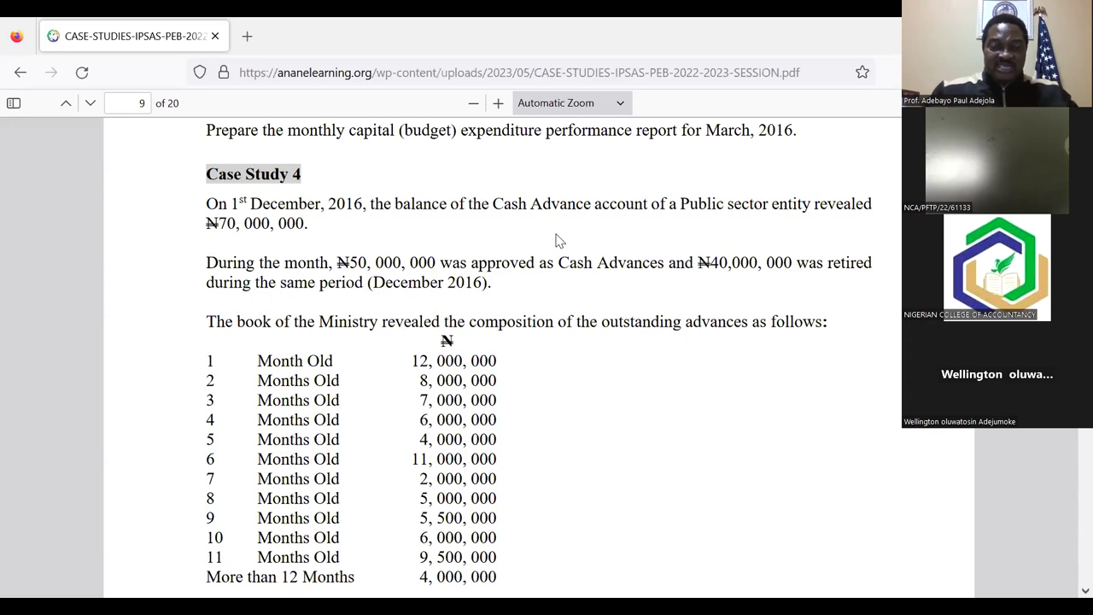
Step: Read Case Study 4 on cash advances and Case Study 5 on bank reconciliation in the case studies PDF
scroll(559, 240, "down", 1)
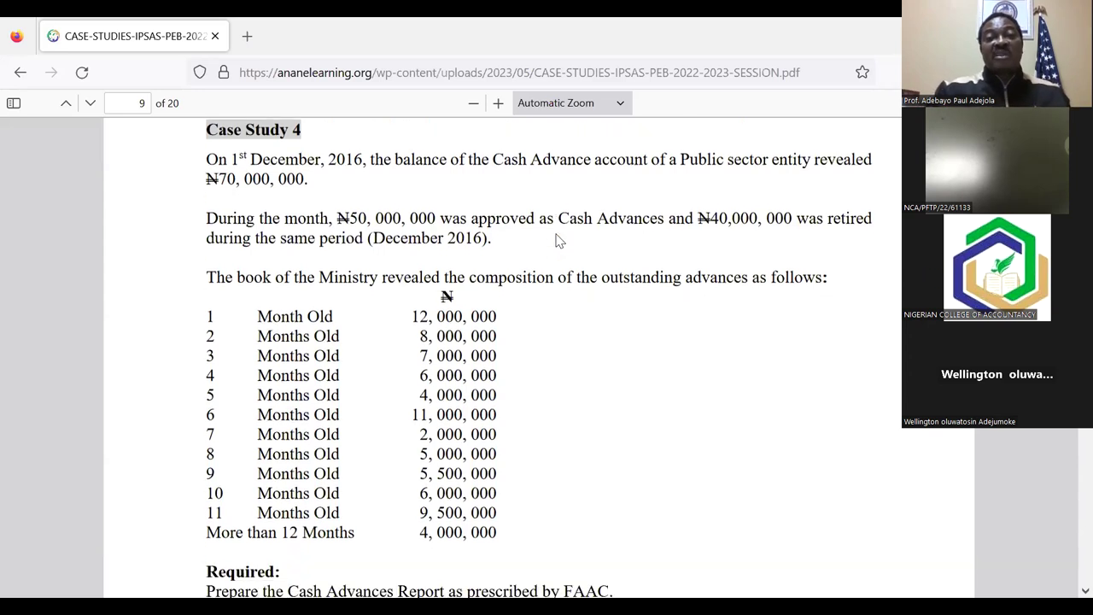
scroll(560, 241, "down", 1)
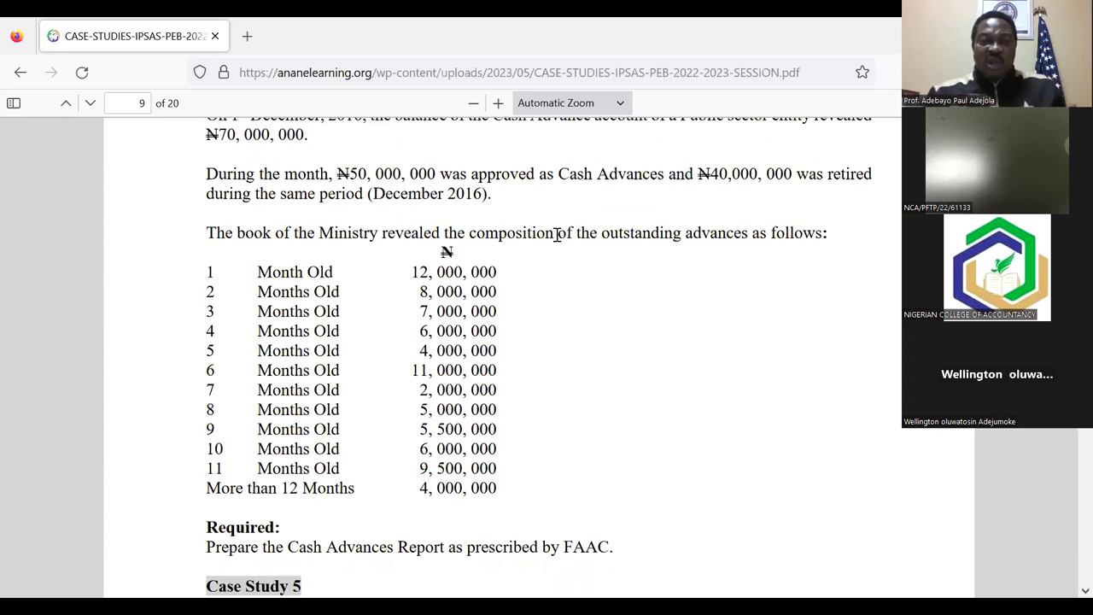
scroll(557, 234, "up", 2)
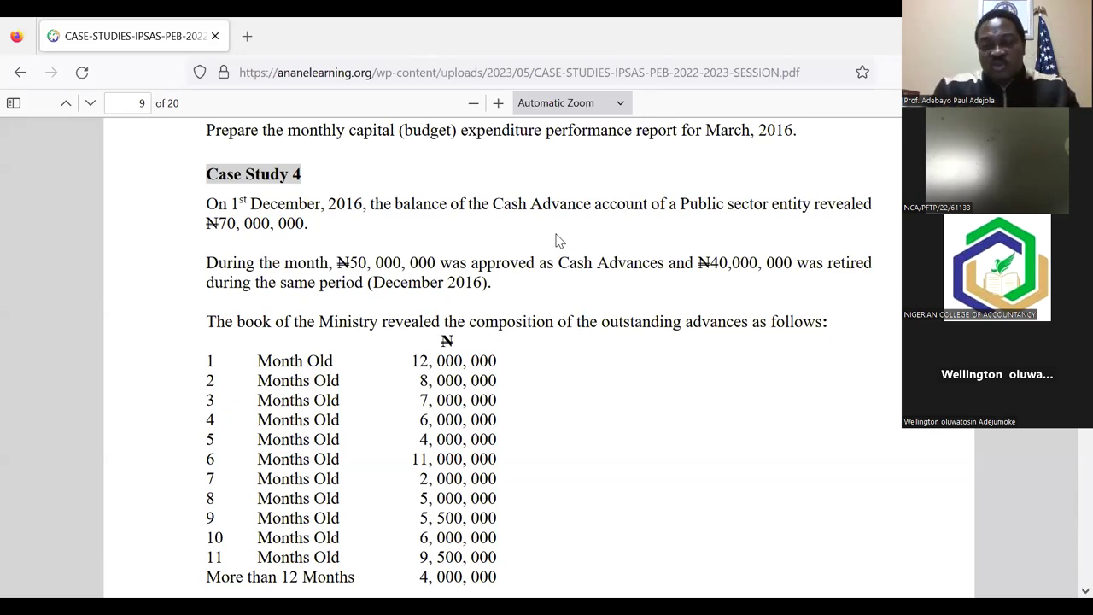
scroll(557, 239, "down", 2)
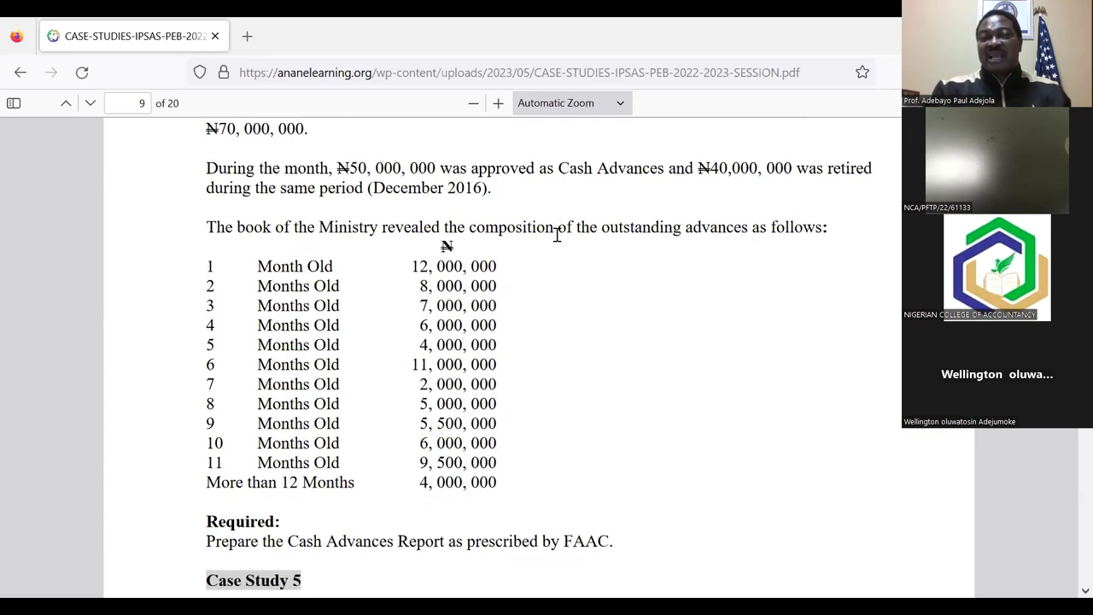
scroll(557, 235, "down", 1)
scroll(556, 240, "down", 4)
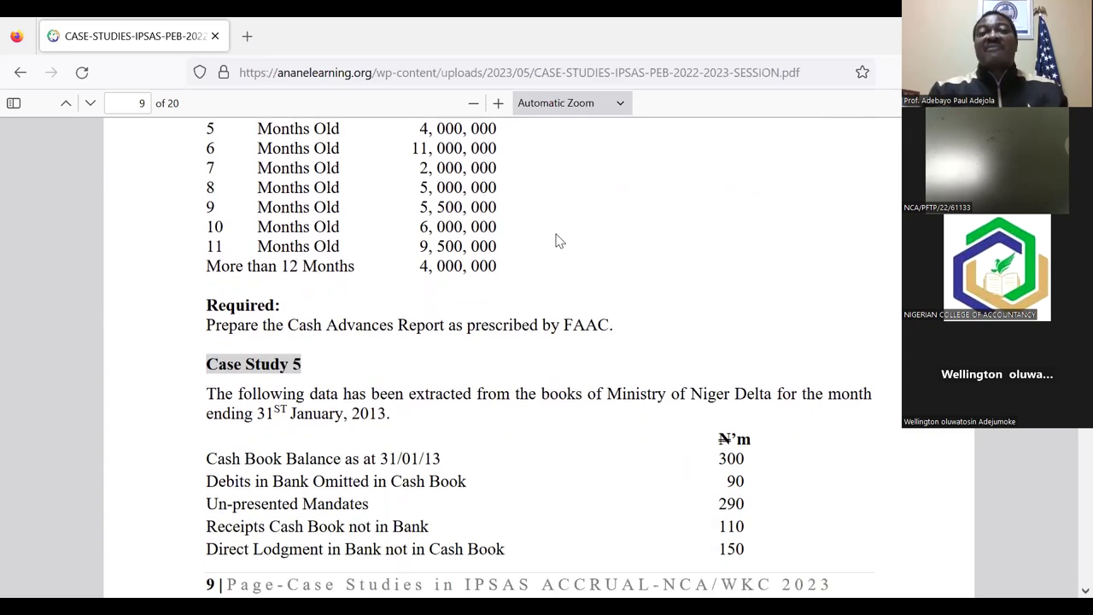
scroll(556, 241, "down", 1)
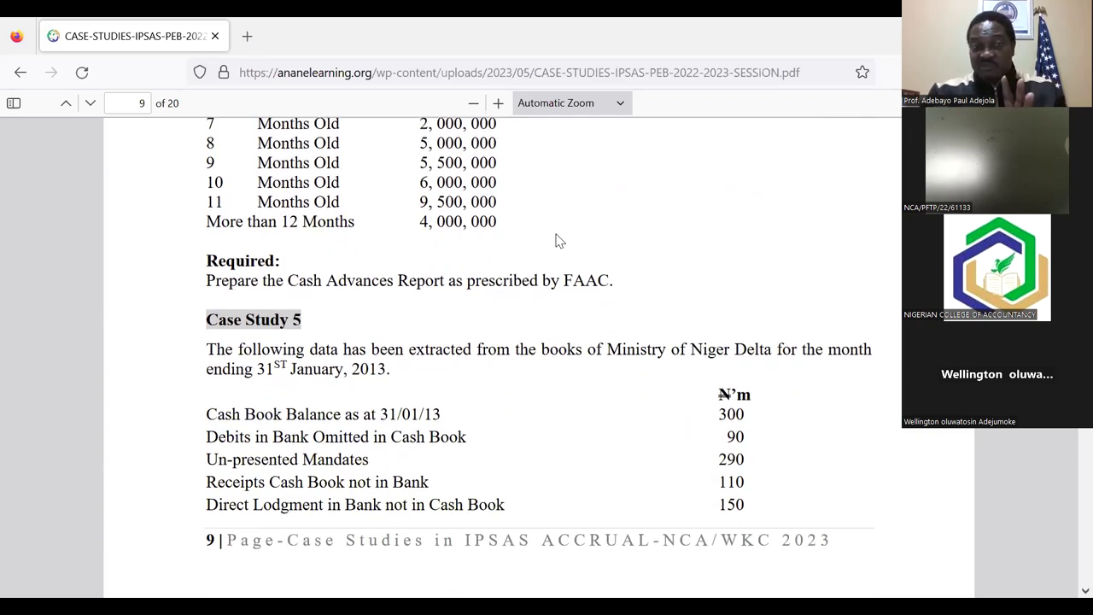
scroll(556, 240, "down", 5)
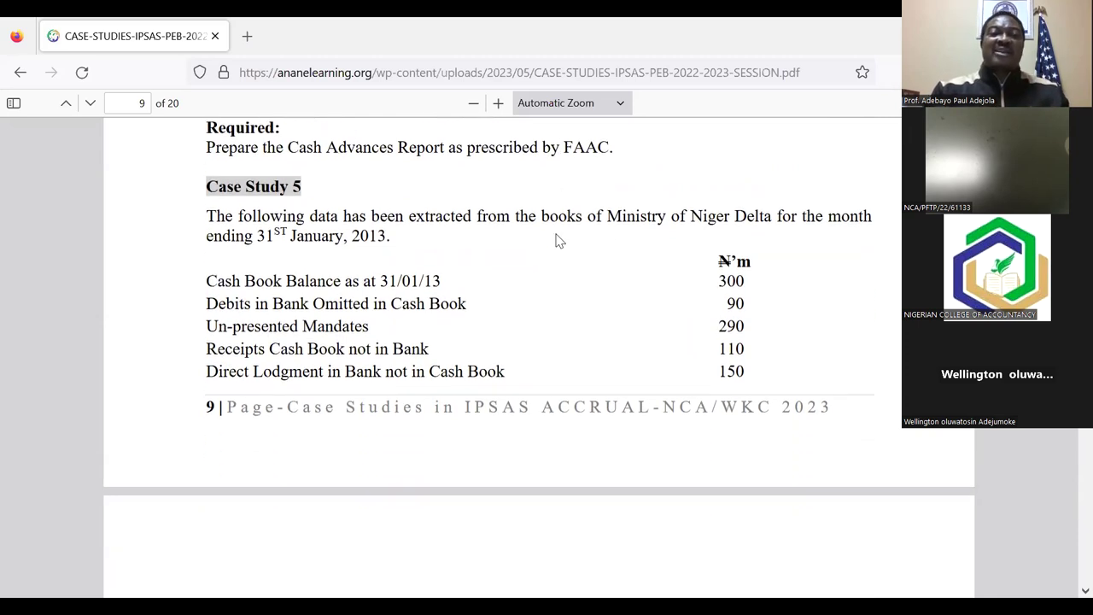
scroll(556, 241, "down", 2)
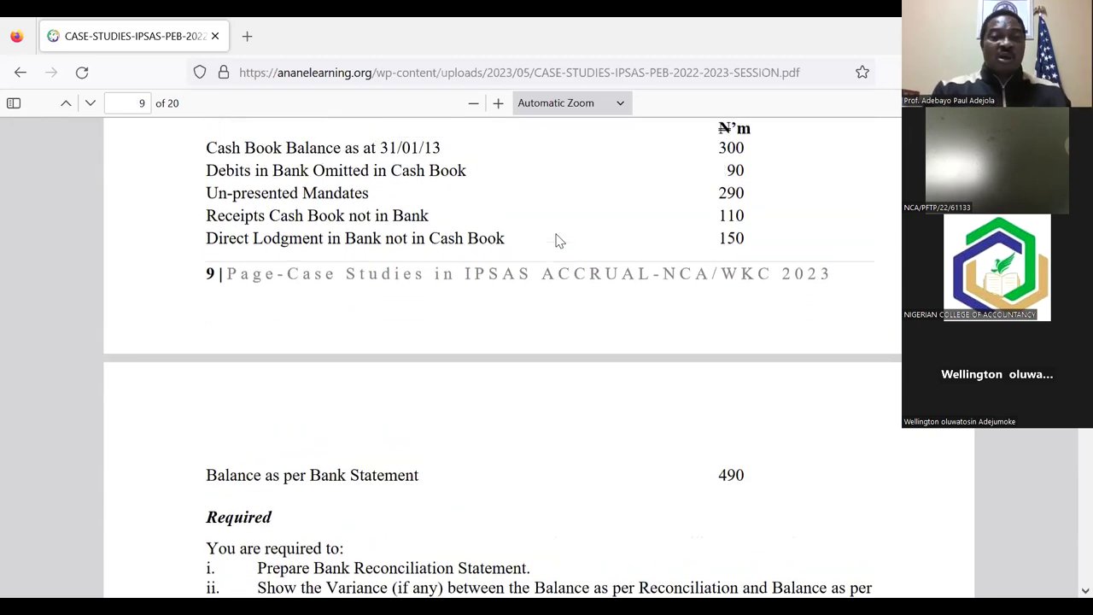
scroll(555, 240, "down", 1)
scroll(555, 240, "up", 8)
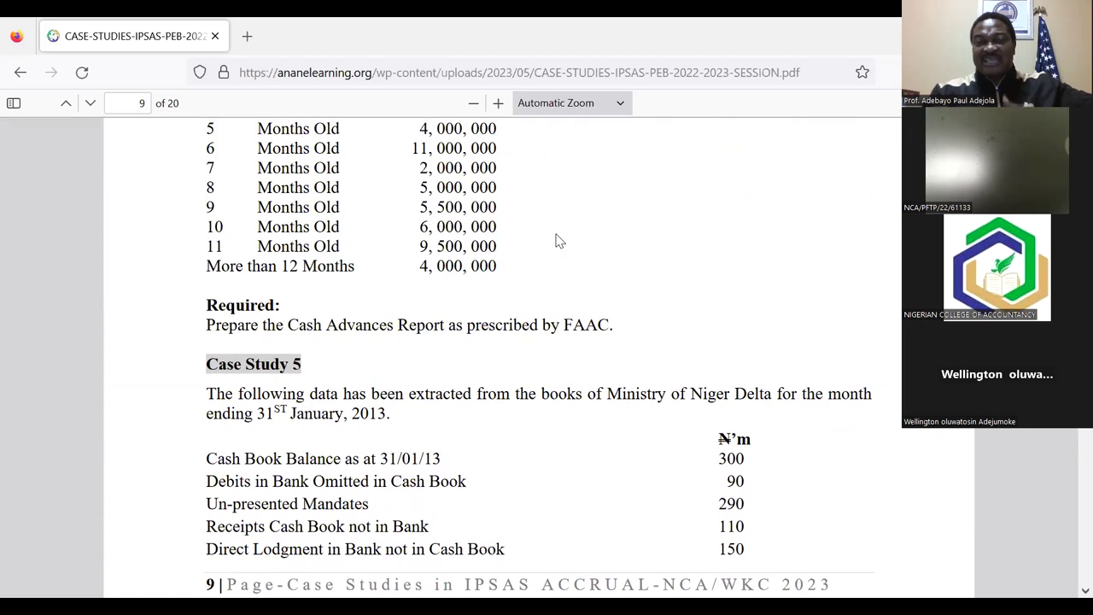
scroll(555, 240, "down", 1)
scroll(555, 241, "up", 15)
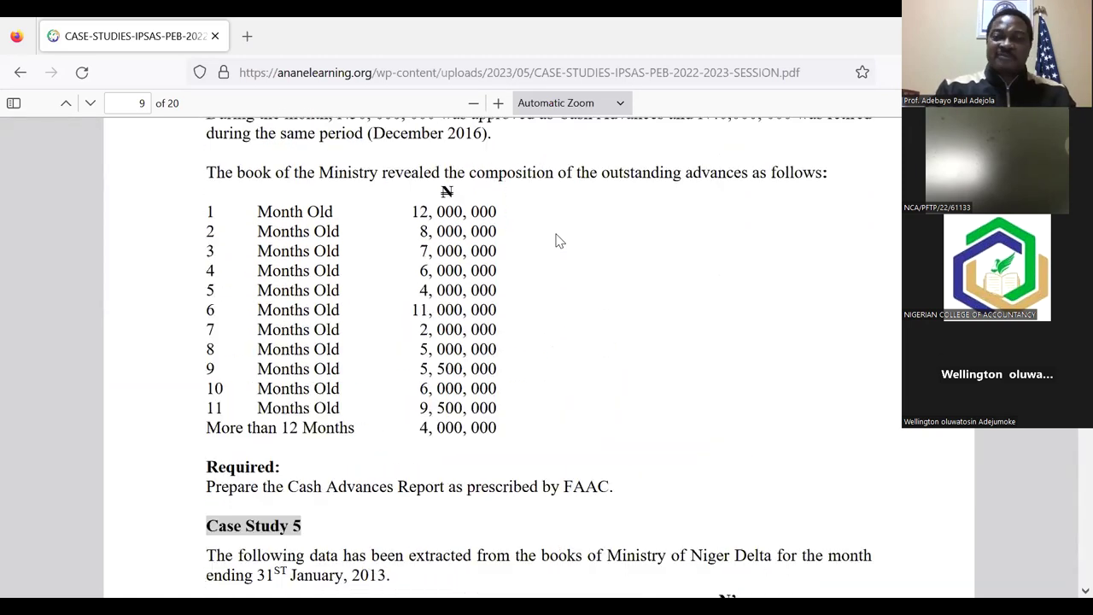
scroll(555, 240, "down", 20)
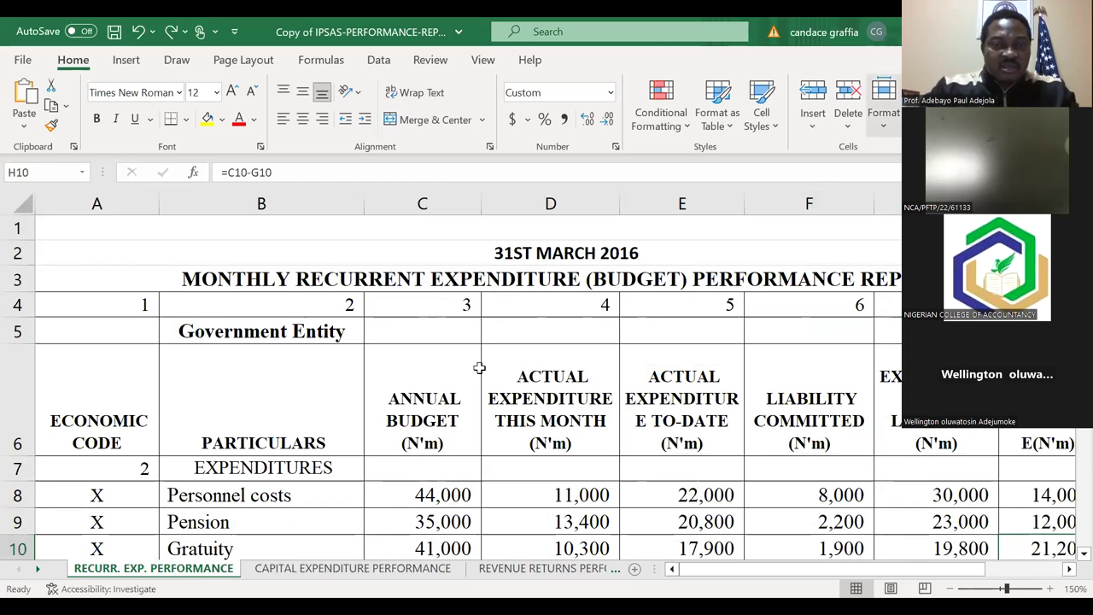
Step: Review the expenditure rows of the monthly recurrent expenditure performance report and return to the sheet's beginning
key("Up")
key("Up")
key("Up")
key("Left")
key("Left")
key("Left")
key("Left")
key("Left")
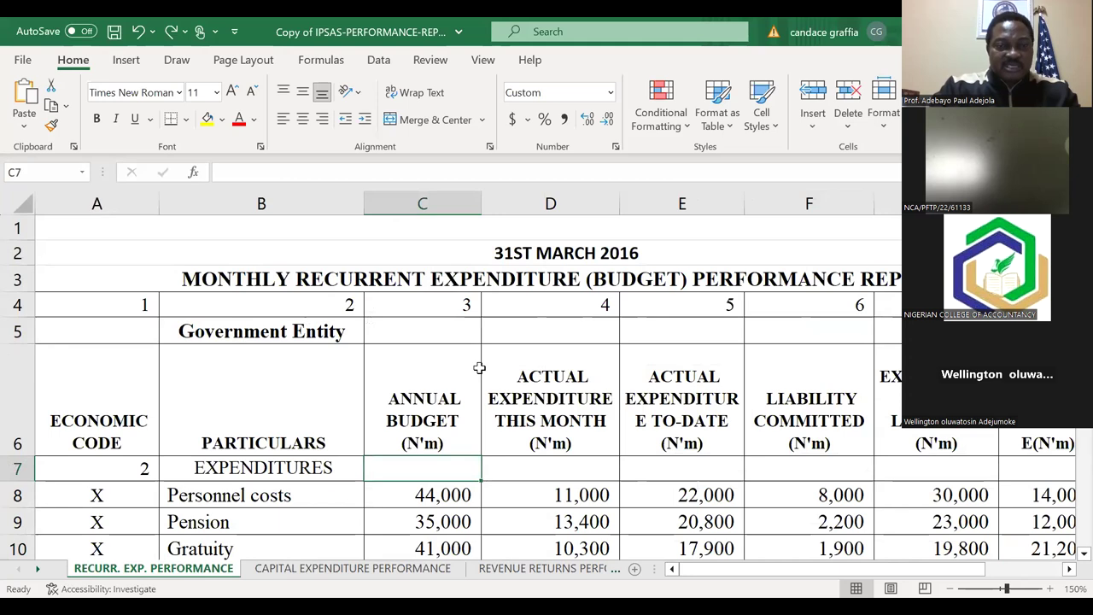
key("Down")
key("Down")
key("Down")
key("Down")
key("Down")
key("Down")
key("Down")
key("Down")
key("Down")
key("Down")
key("Down")
key("Down")
key("Up")
key("Up")
key("Up")
key("ctrl+Home")
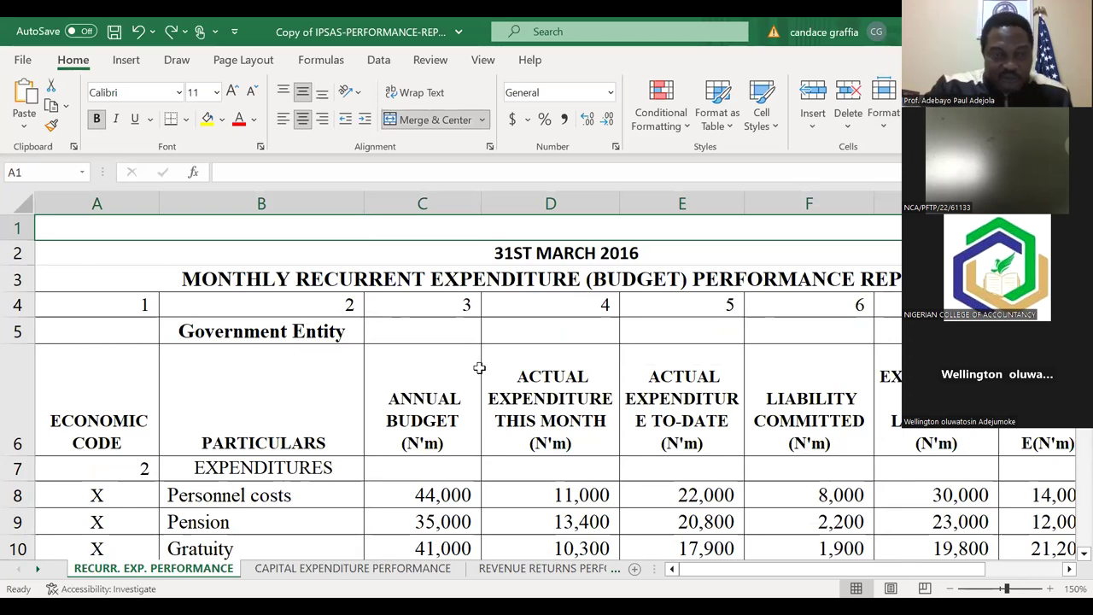
Step: Open the REVENUE RETURNS PERFORMANCE sheet and examine its column headings across to the Remarks column
left_click(539, 569)
key("Down")
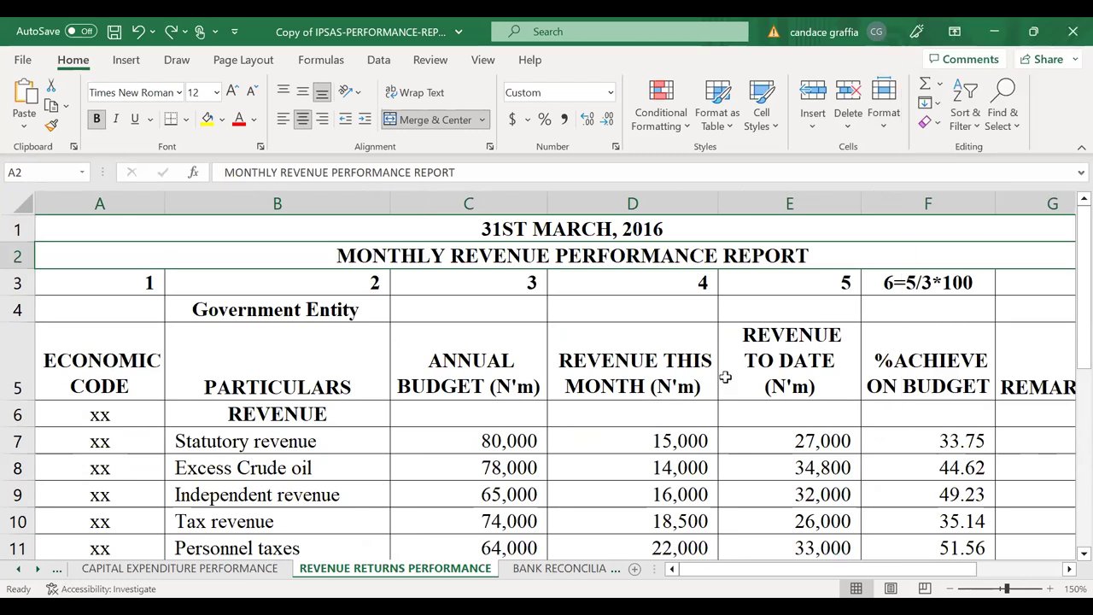
key("Right")
key("Up")
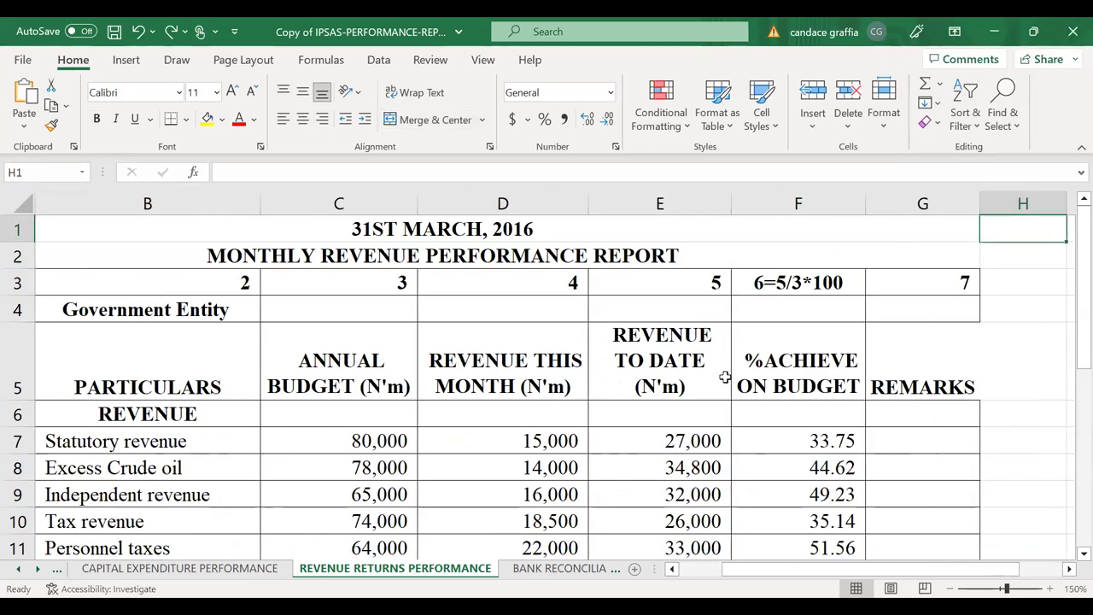
key("Down")
key("Down")
key("Down")
key("Down")
key("Down")
key("Down")
key("Down")
key("Down")
key("Left")
key("Up")
key("Up")
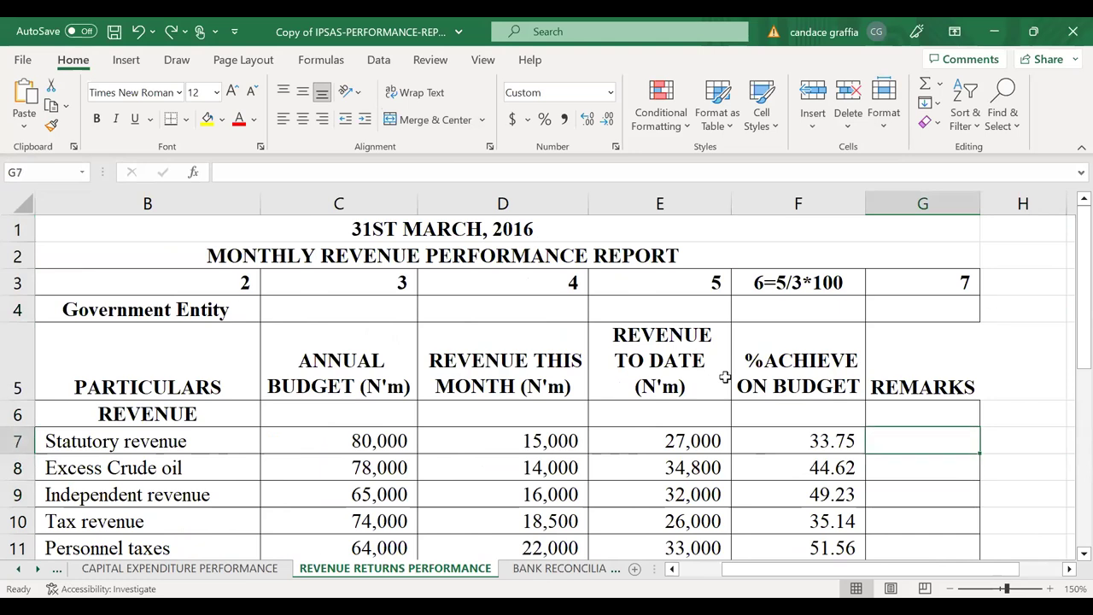
Step: Examine the Statutory revenue row from its economic code, comparing the annual budget with the revenue this month
key("Left")
key("Home")
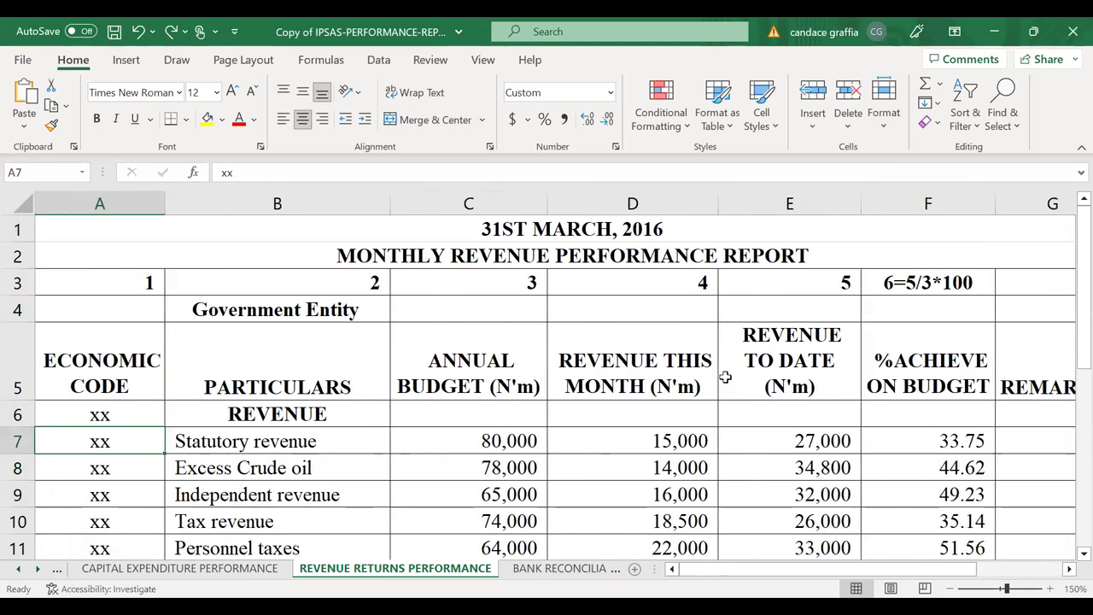
key("Right")
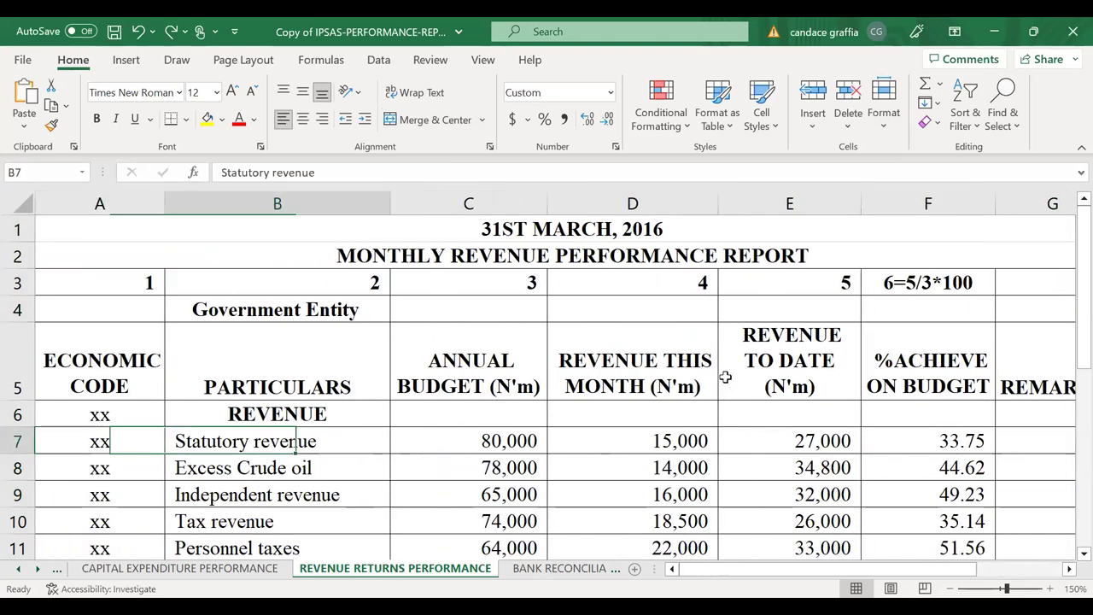
key("Right")
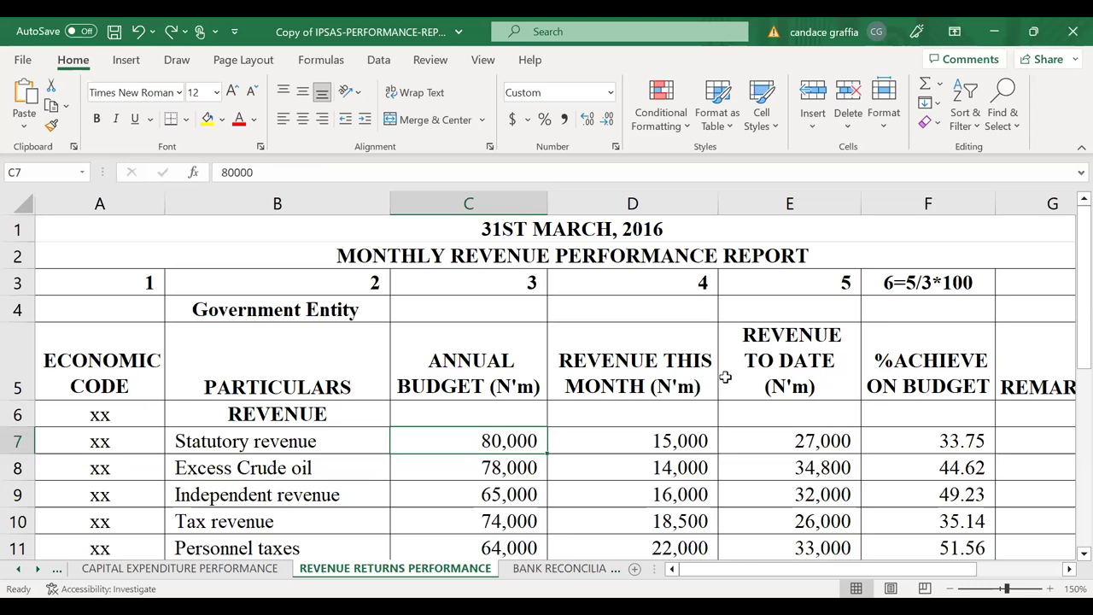
key("Right")
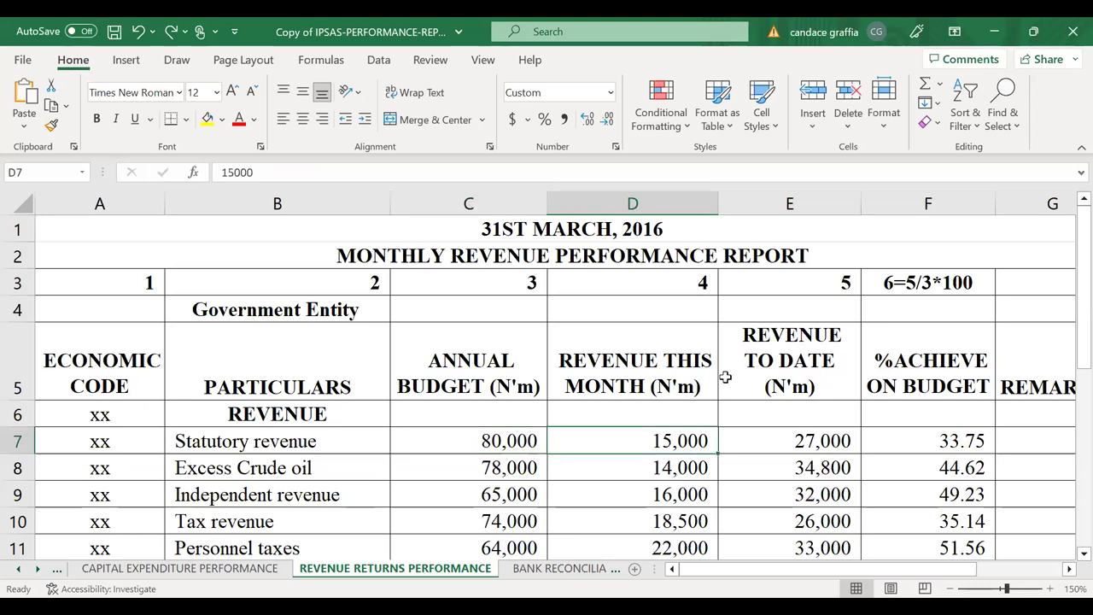
key("Left")
key("Right")
key("Left")
key("Right")
key("Left")
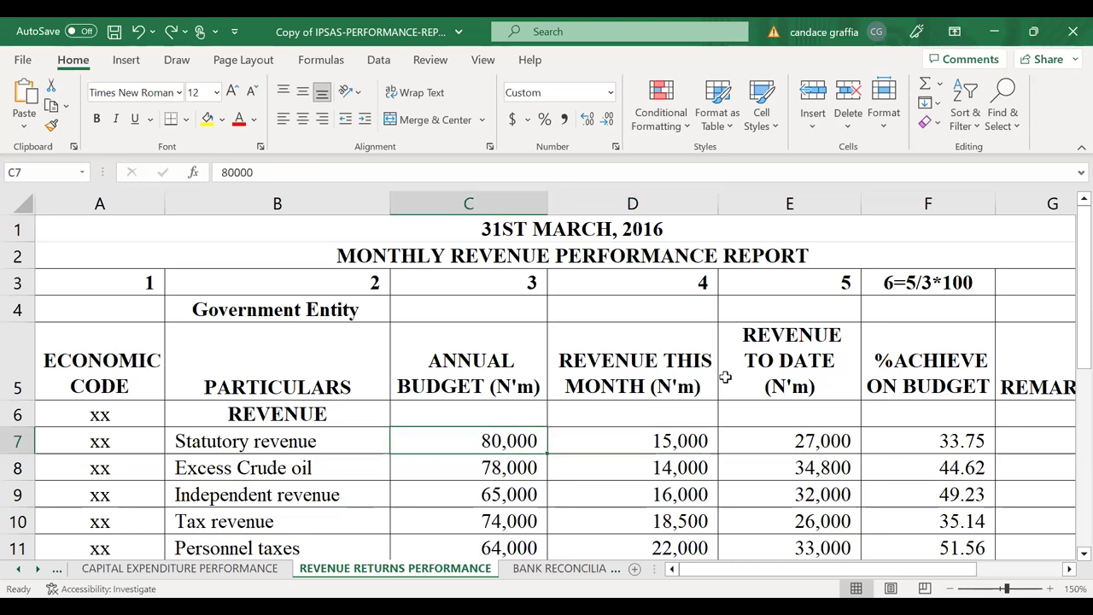
key("Right")
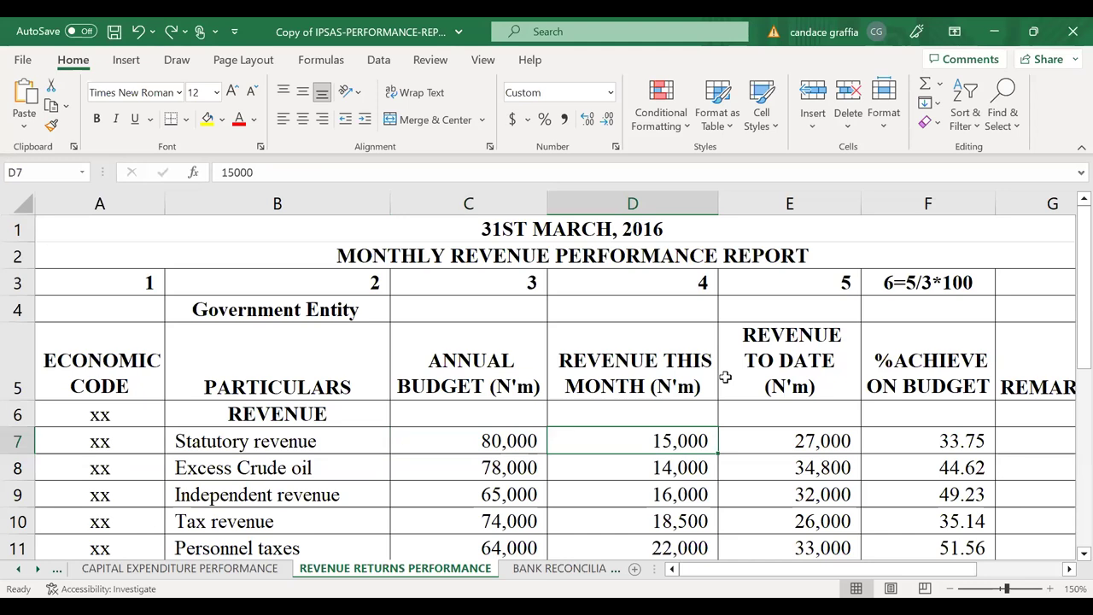
Step: Examine Statutory revenue's revenue to date in E7 against its monthly revenue and annual budget
key("Right")
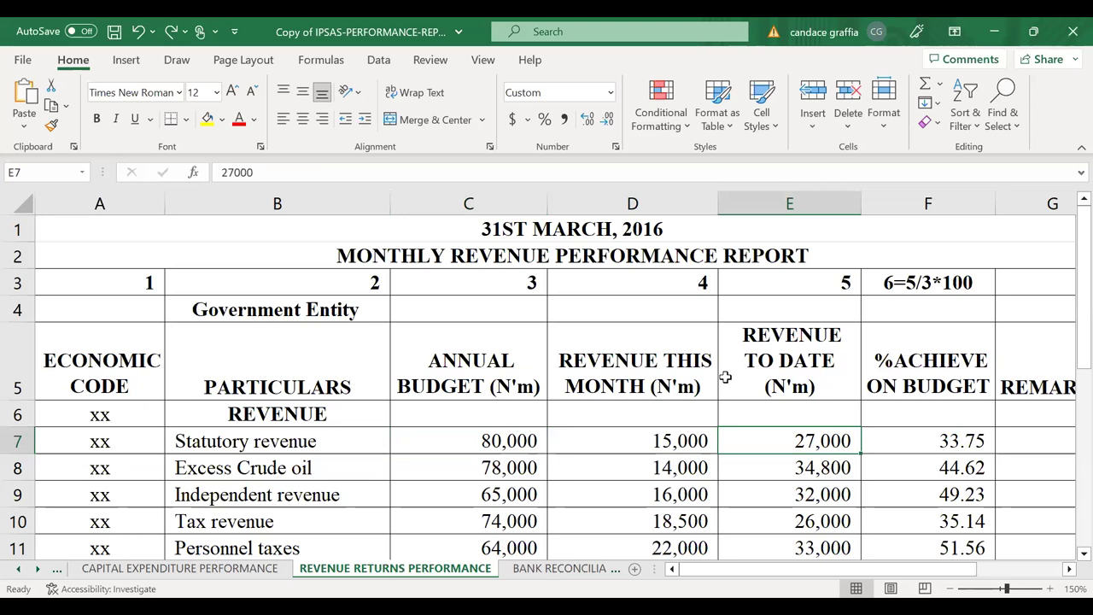
key("Up")
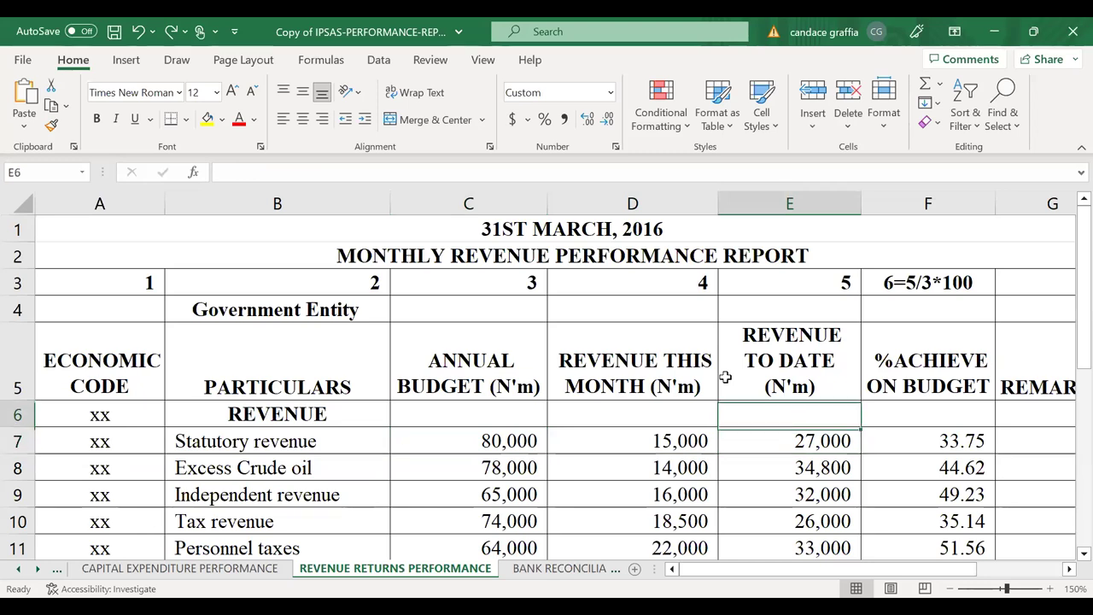
key("Down")
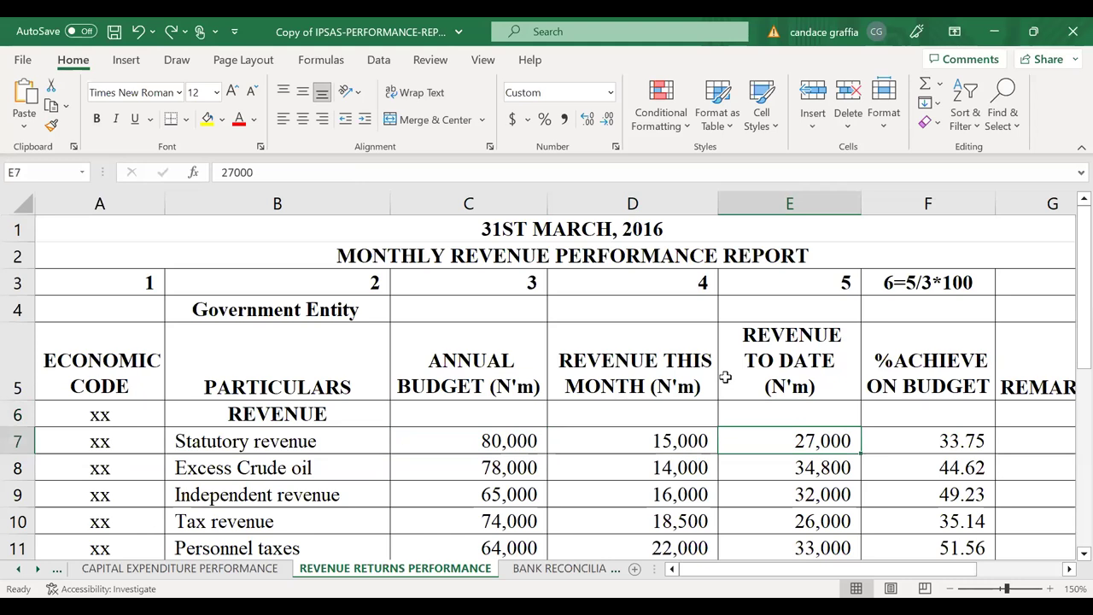
key("Left")
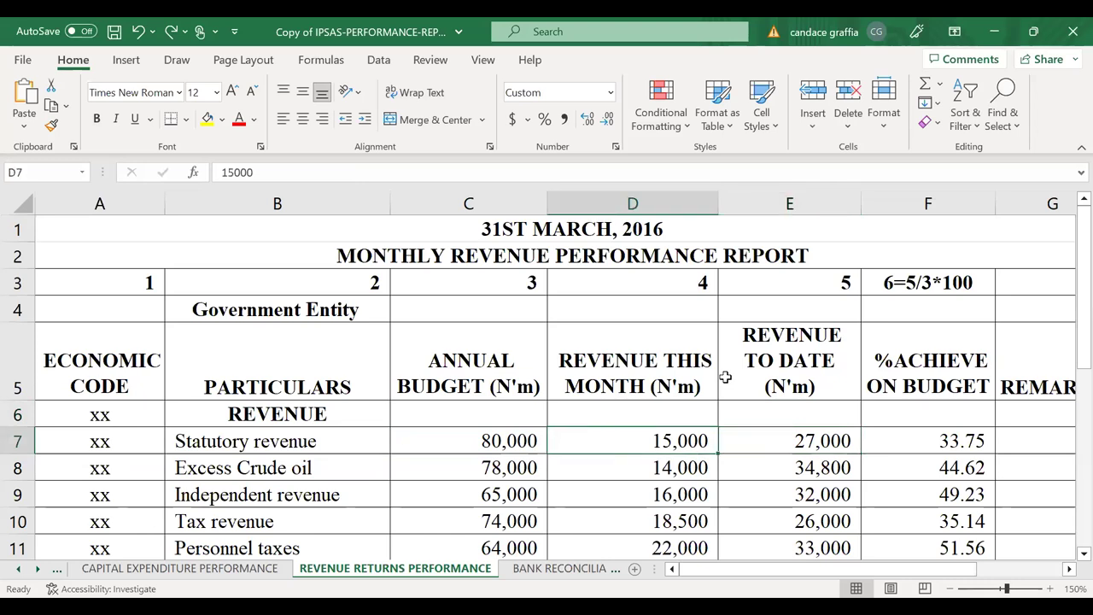
key("Right")
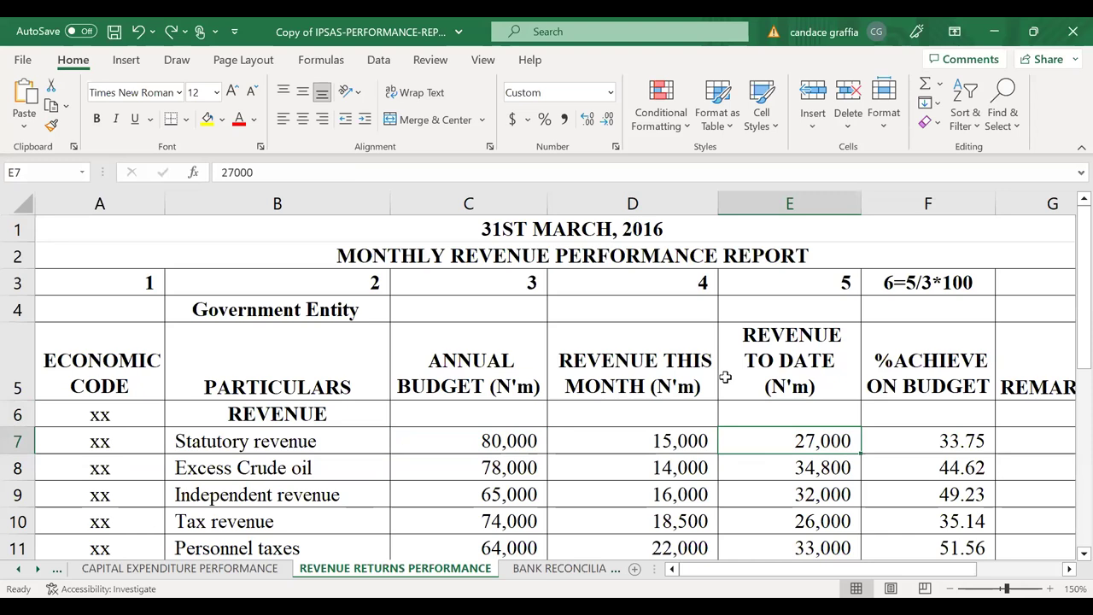
key("Left")
key("Left")
key("Left")
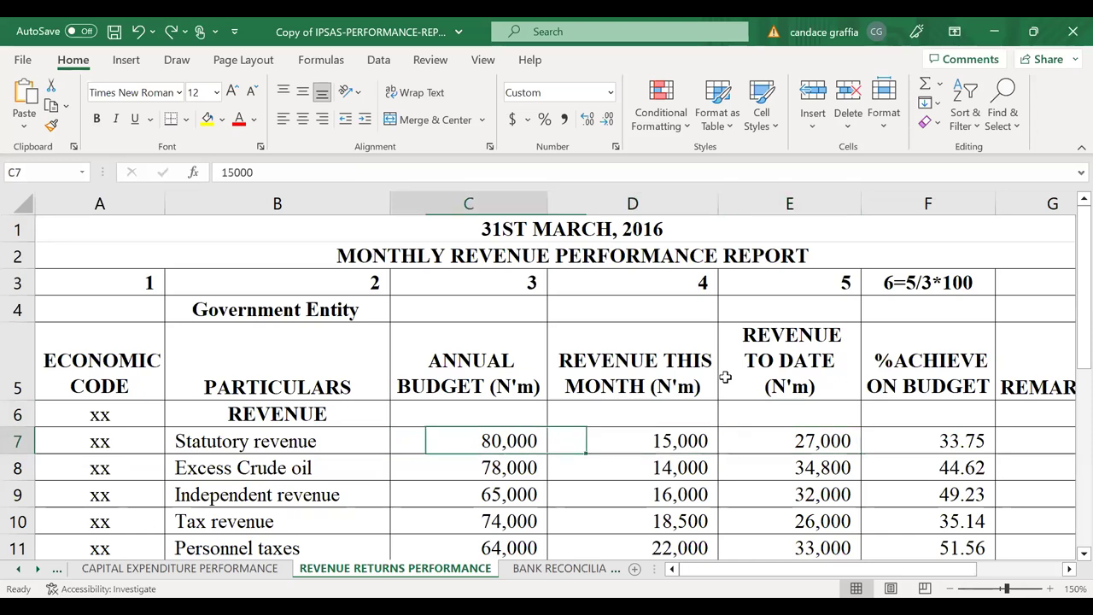
key("Right")
key("Right")
key("Left")
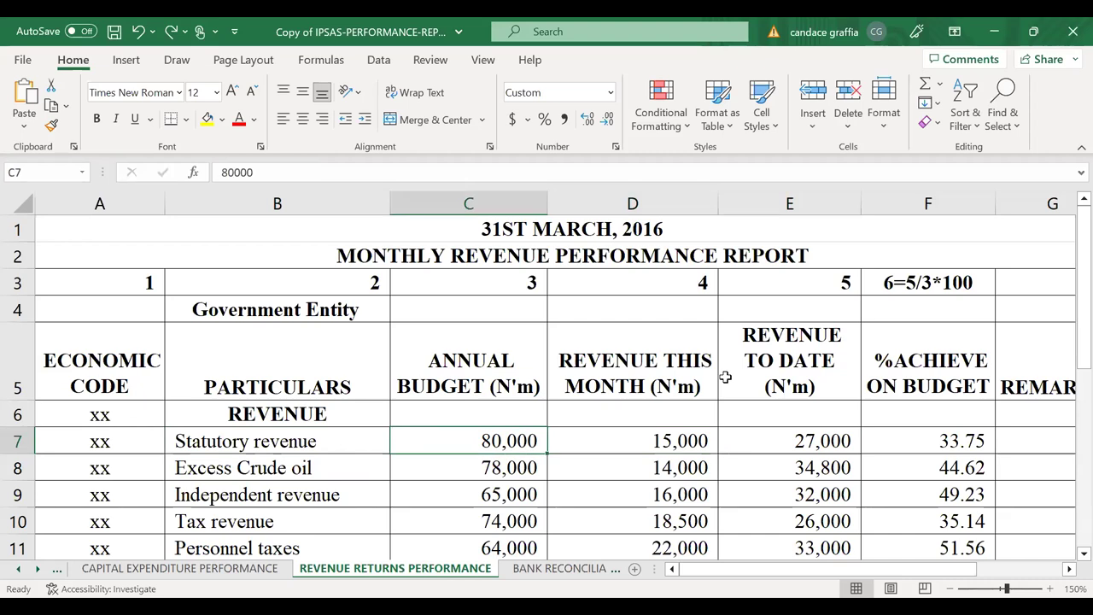
Step: Compare Statutory revenue's annual budget, revenue this month and revenue to date across row 7
key("Left")
key("Right")
key("Right")
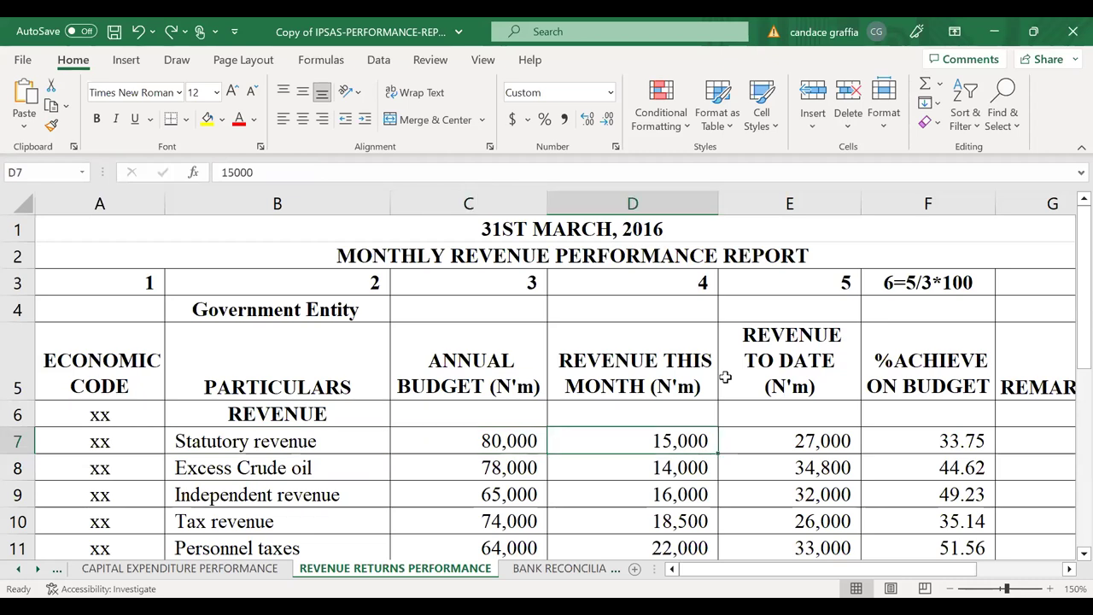
key("Right")
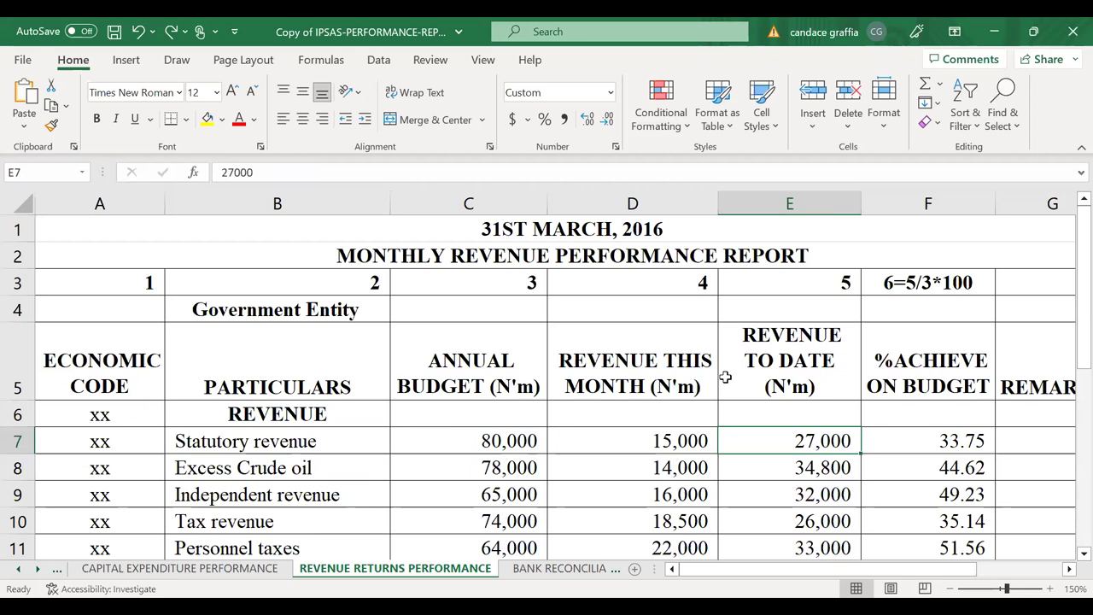
key("Right")
key("Left")
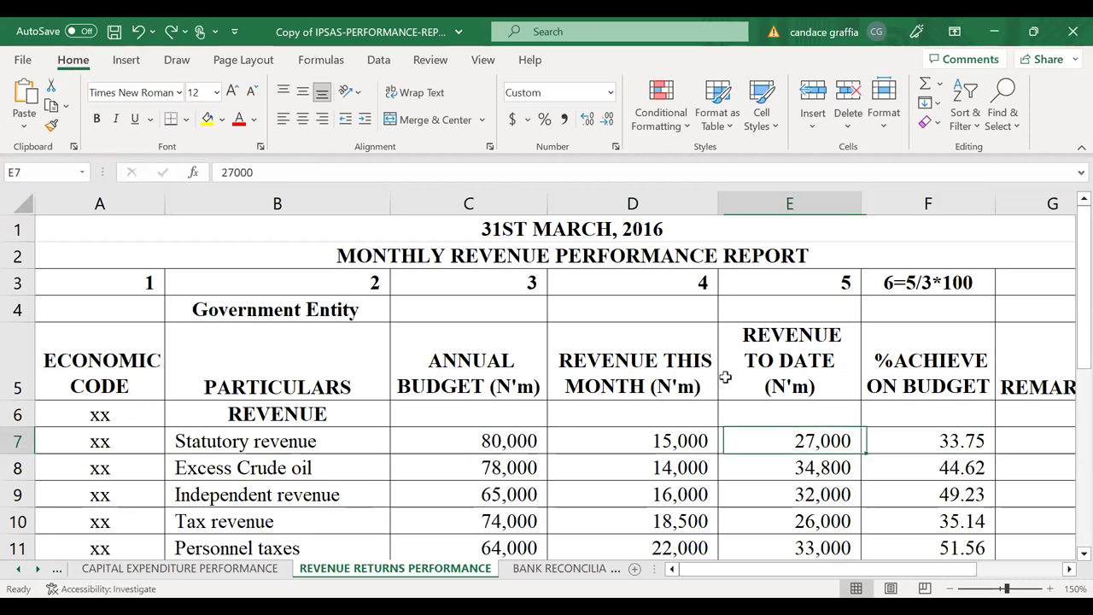
Step: Examine Statutory revenue's %ACHIEVE ON BUDGET formula in F7 alongside its revenue to date
key("Right")
key("Left")
key("Left")
key("Right")
scroll(724, 377, "right", 3)
key("Right")
scroll(724, 376, "right", 1)
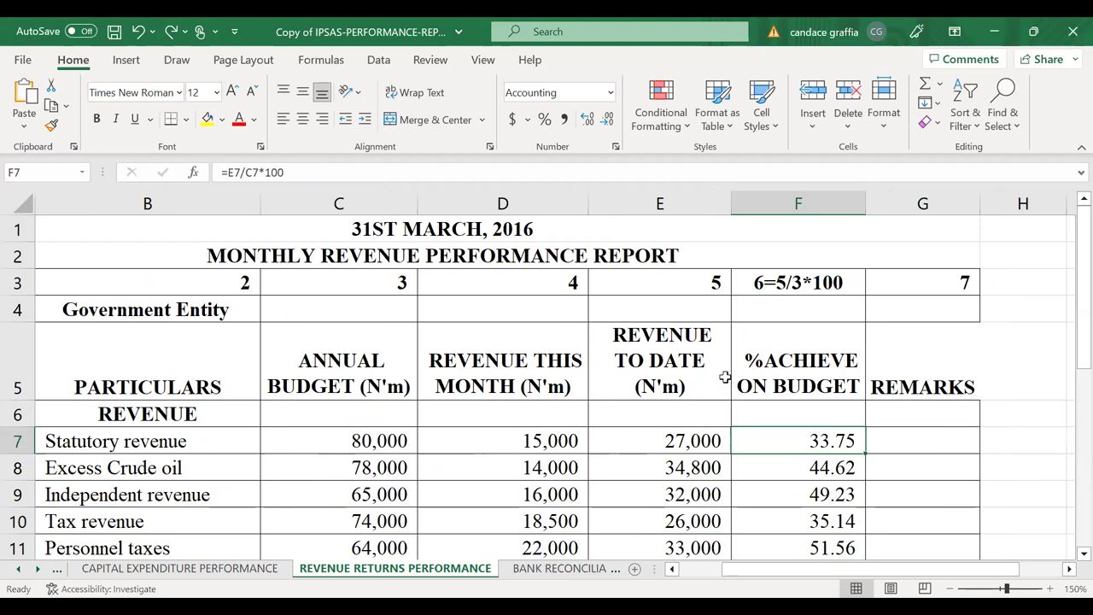
Step: Try replacing Statutory revenue's %ACHIEVE ON BUDGET formula in F7 with =E7/C7
key("Delete")
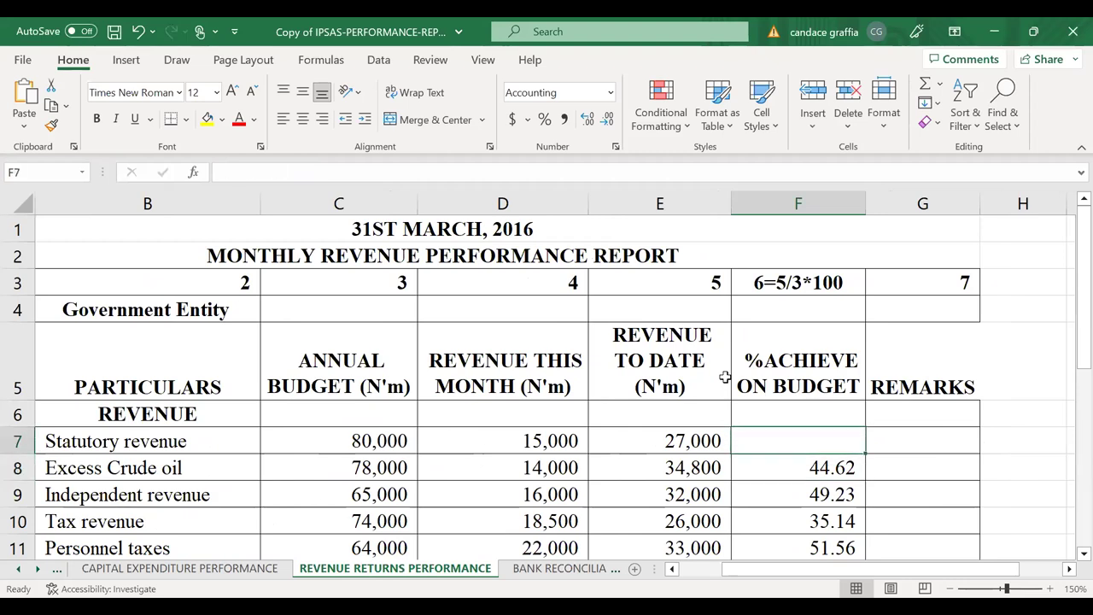
key("F2")
type("=")
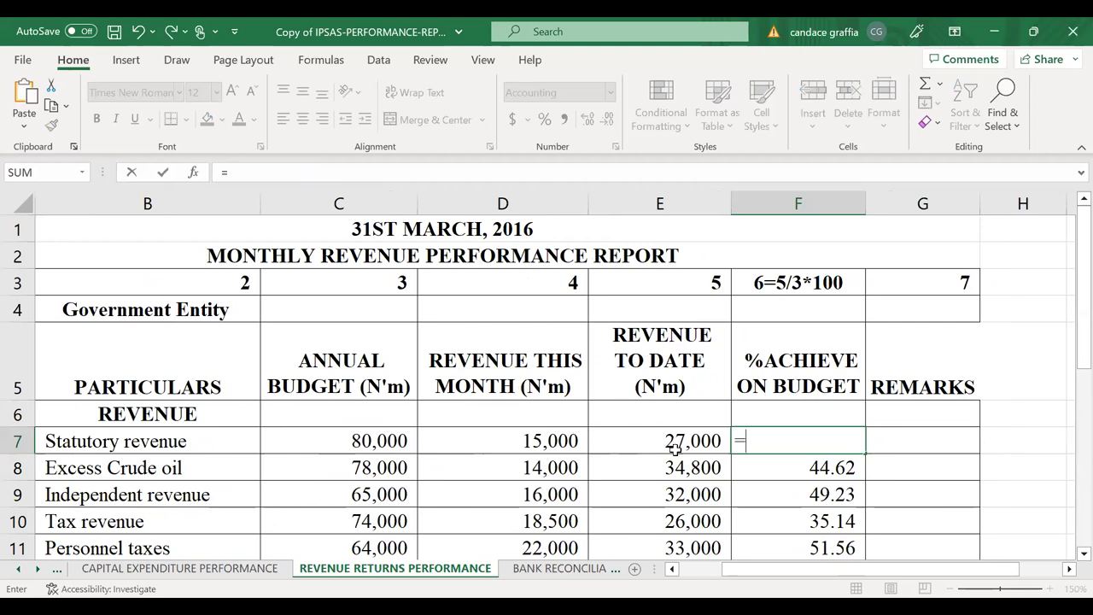
left_click(674, 441)
type("/")
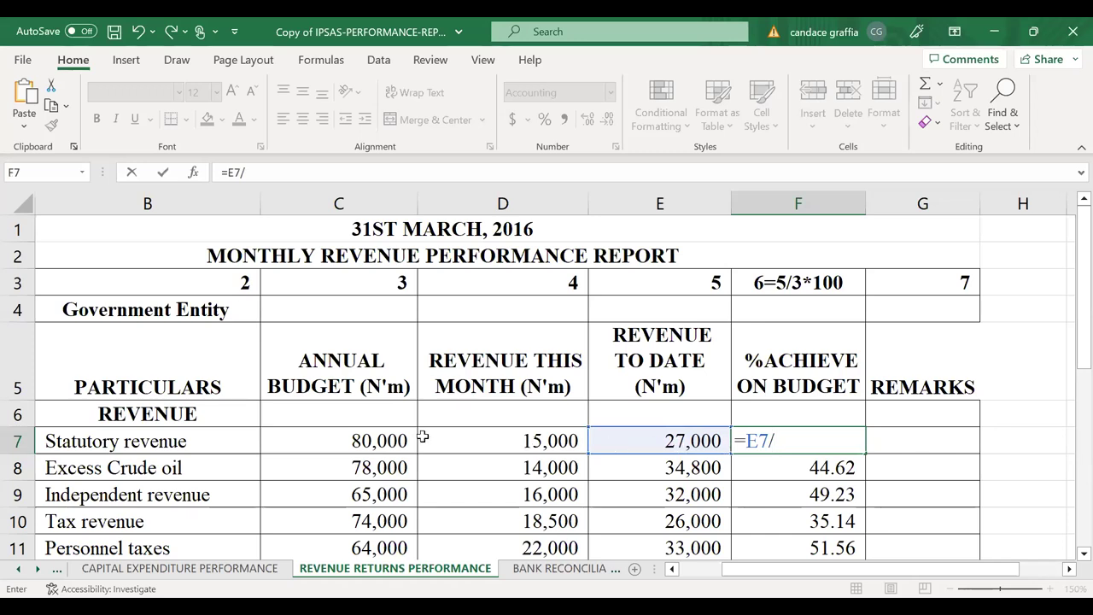
left_click(392, 441)
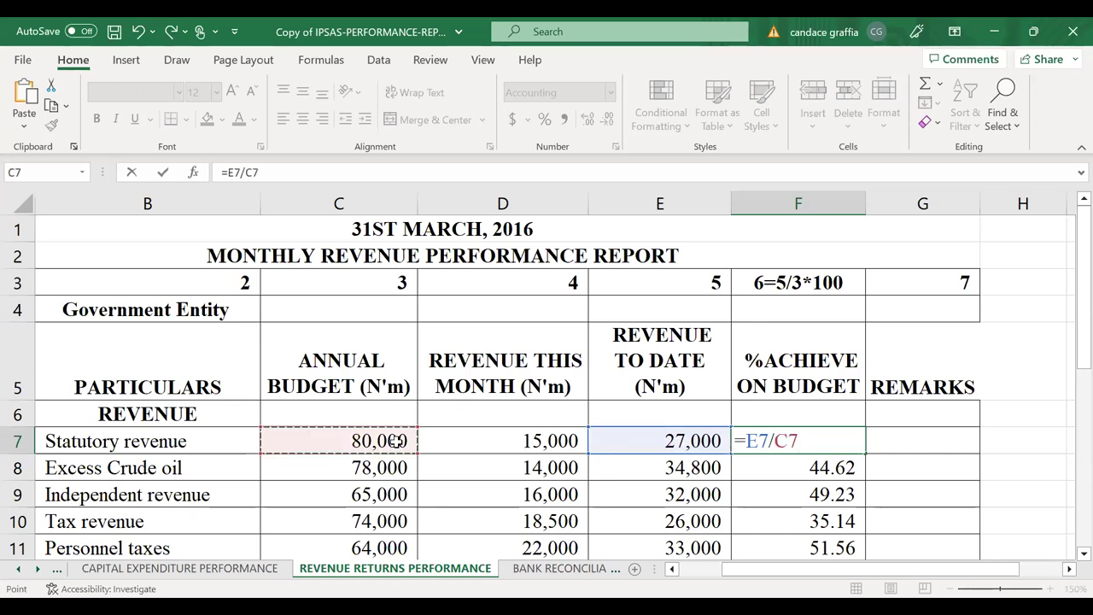
key("Return")
key("Up")
key("Down")
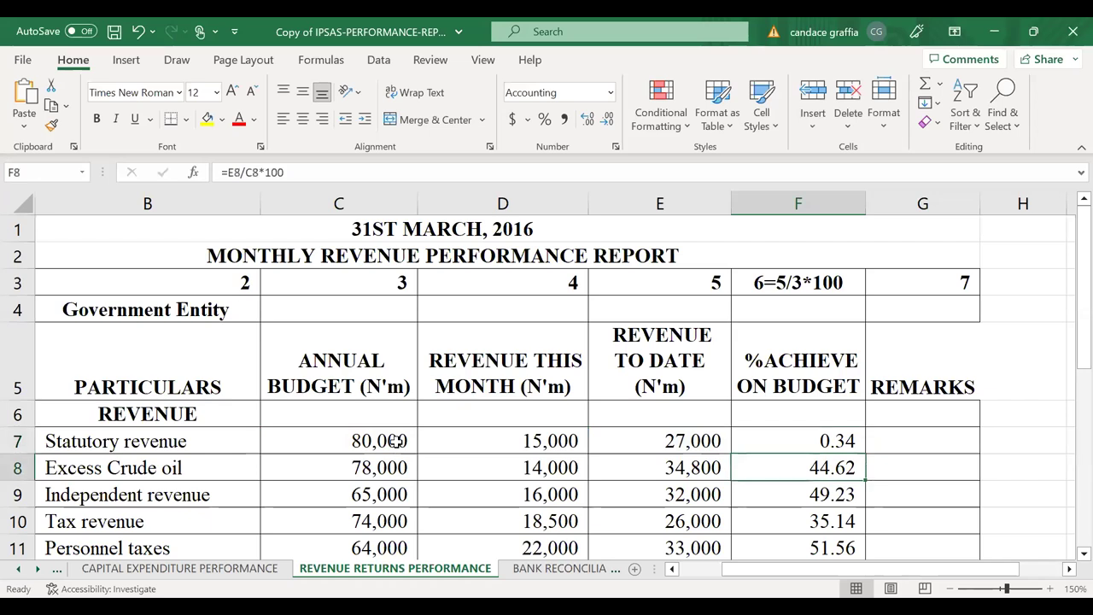
key("Up")
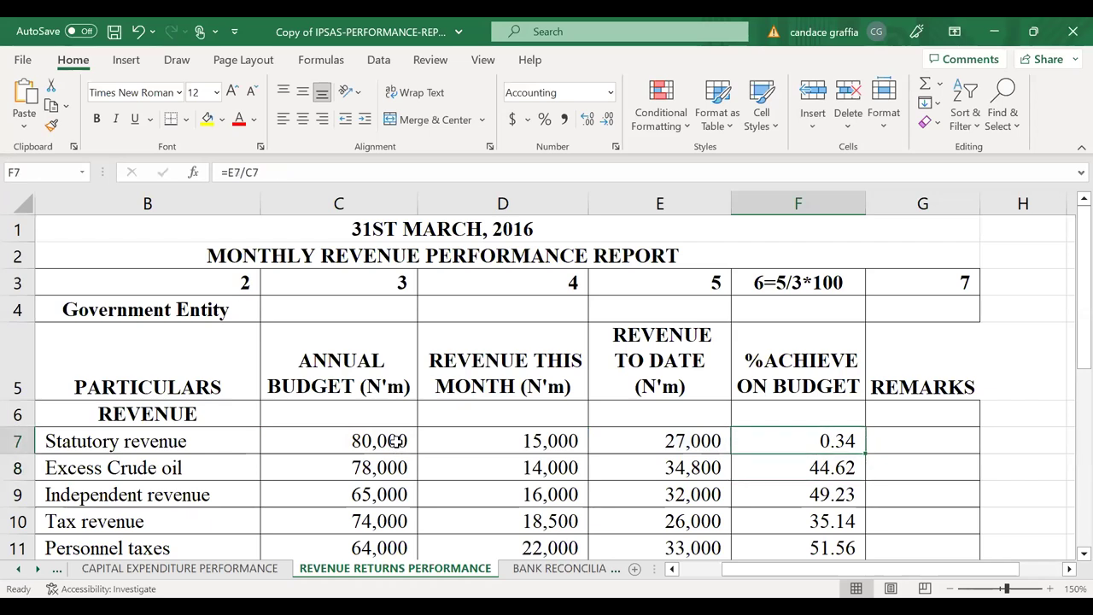
Step: Clear F7 and undo the changes back to the formula =E7/C7*100
key("Delete")
key("Down")
key("Up")
key("Down")
key("Up")
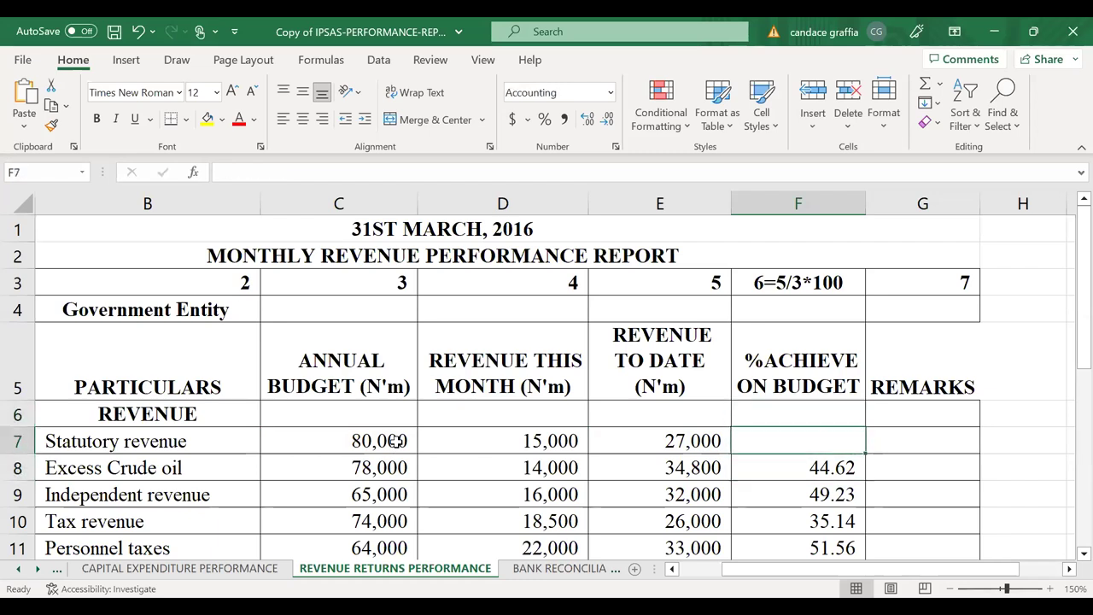
key("ctrl+z")
key("ctrl+y")
key("ctrl+z")
key("ctrl+z")
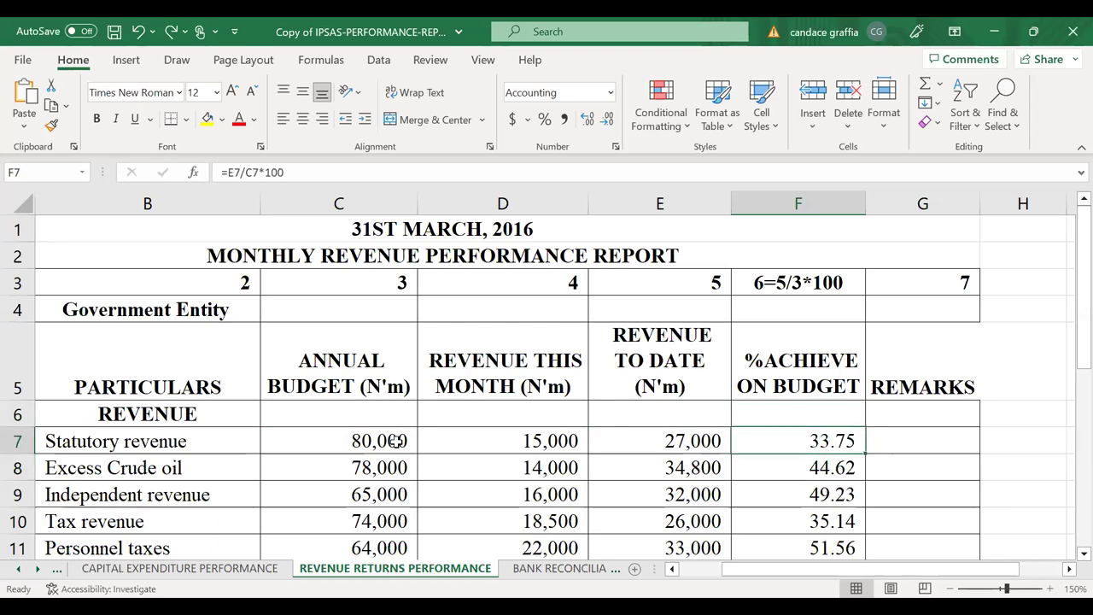
Step: Try the formula =E7/C7 in Statutory revenue's Remarks cell G7, and clear the cell
key("Left")
key("Right")
key("Right")
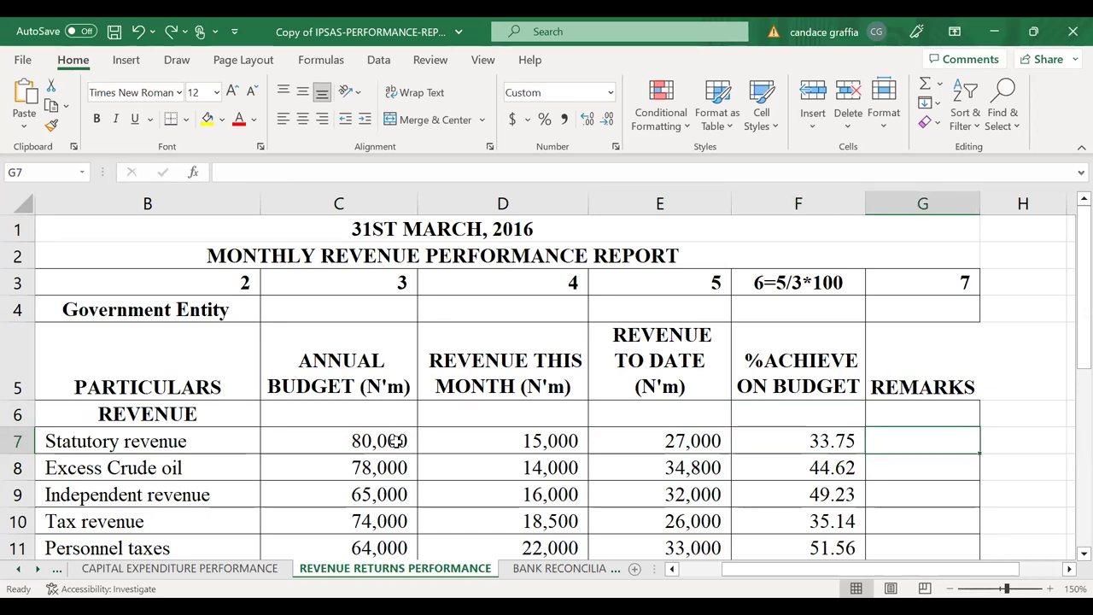
type("=")
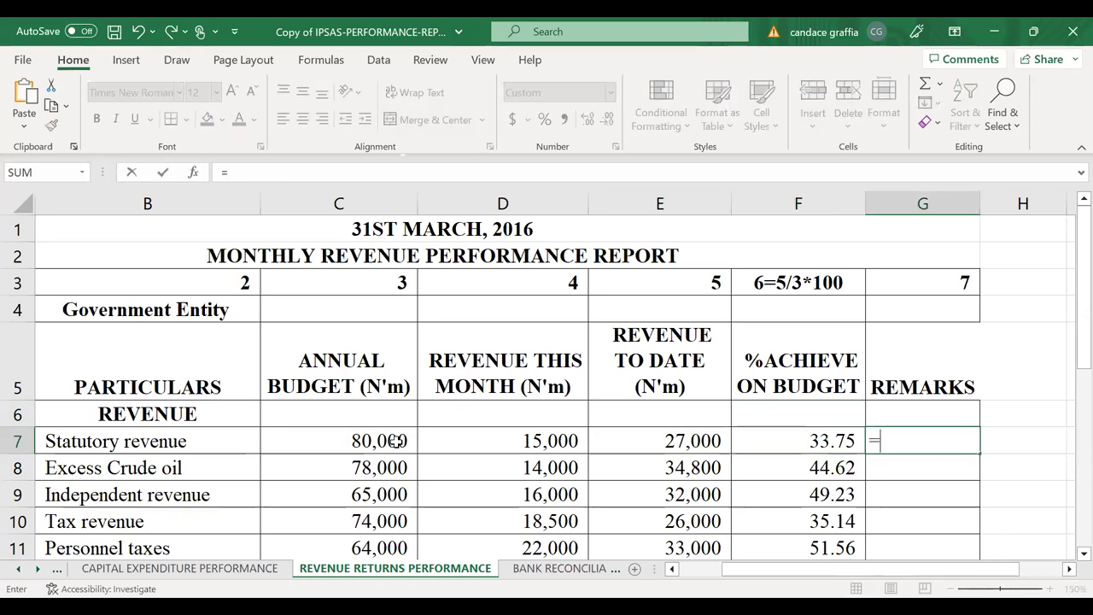
left_click(684, 442)
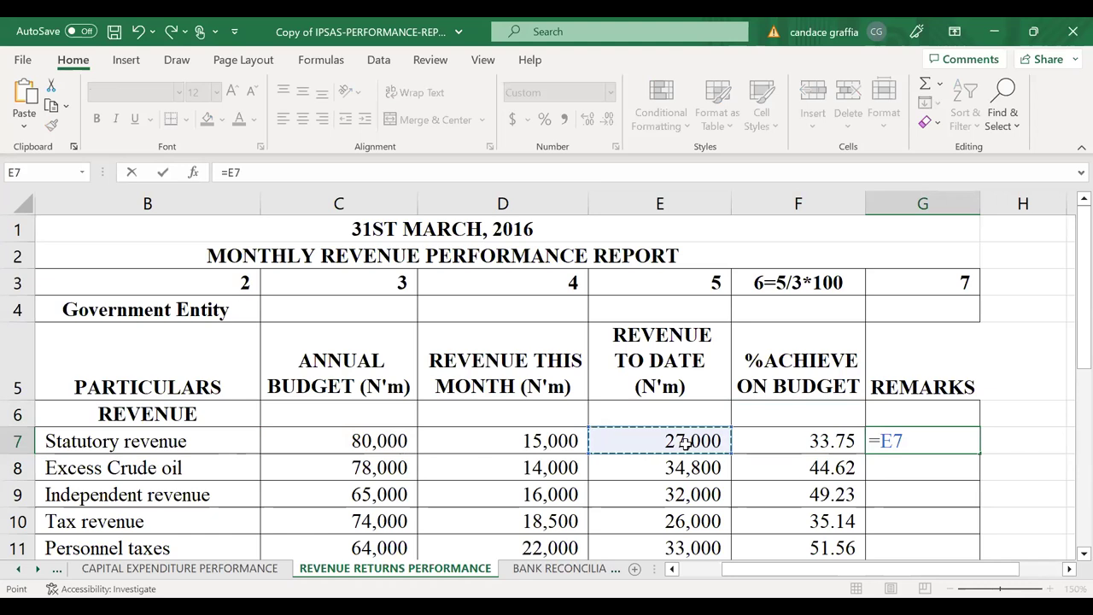
type("/")
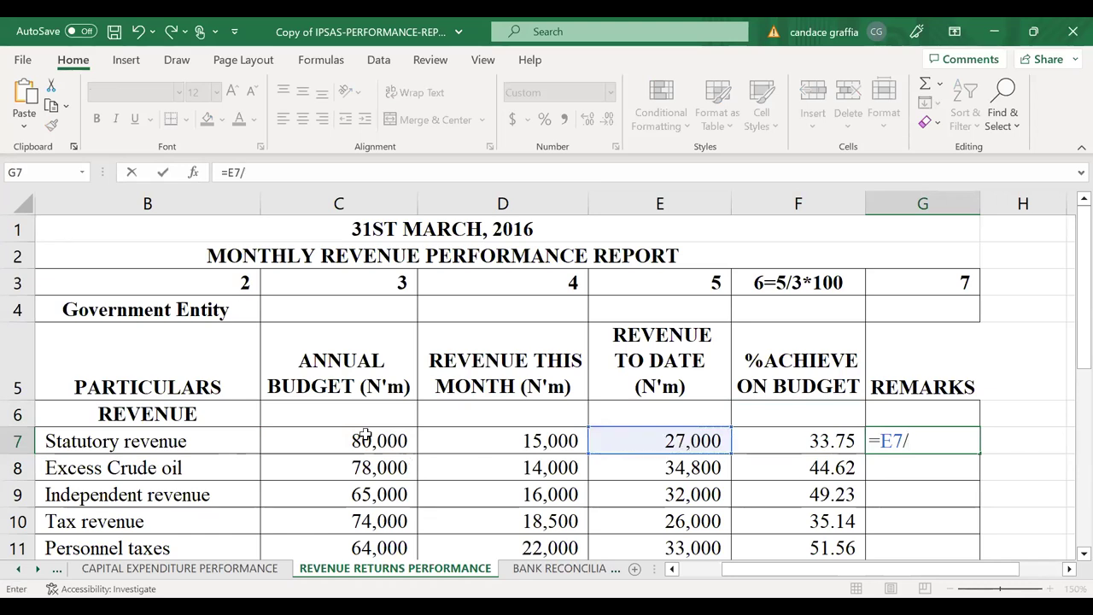
left_click(365, 437)
key("Return")
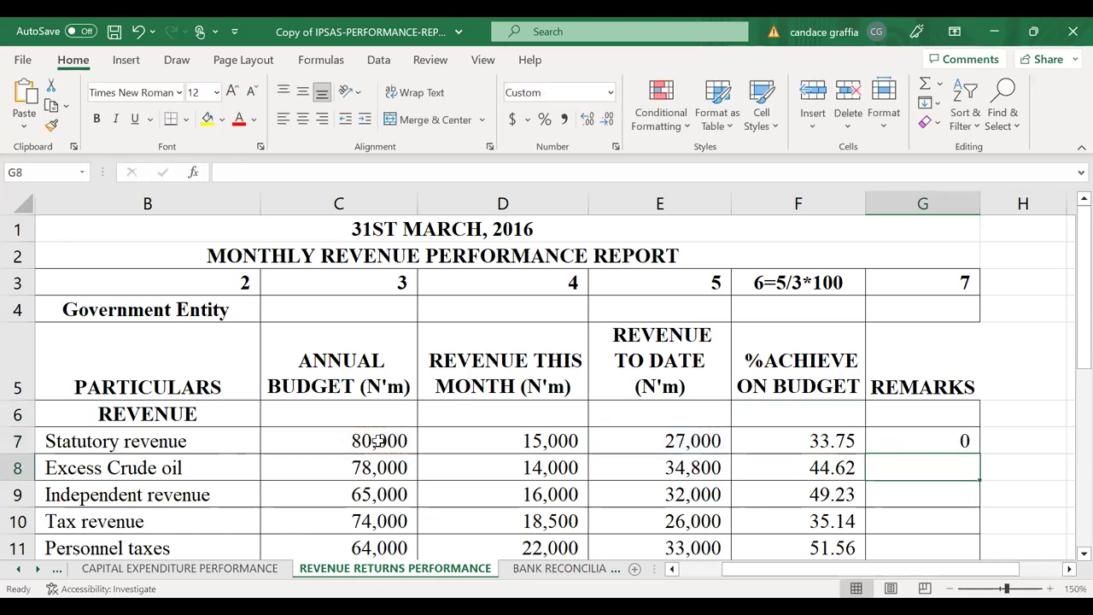
key("Up")
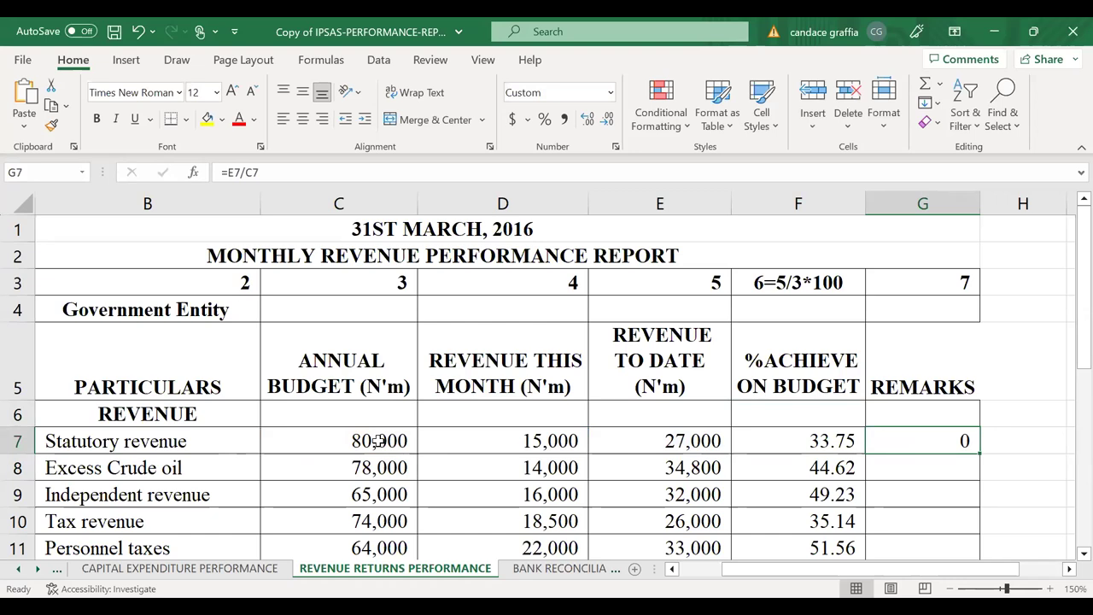
key("Delete")
Step: Clear F7 and re-enter Statutory revenue's percentage achieved on budget as =E7/C7*100
key("Left")
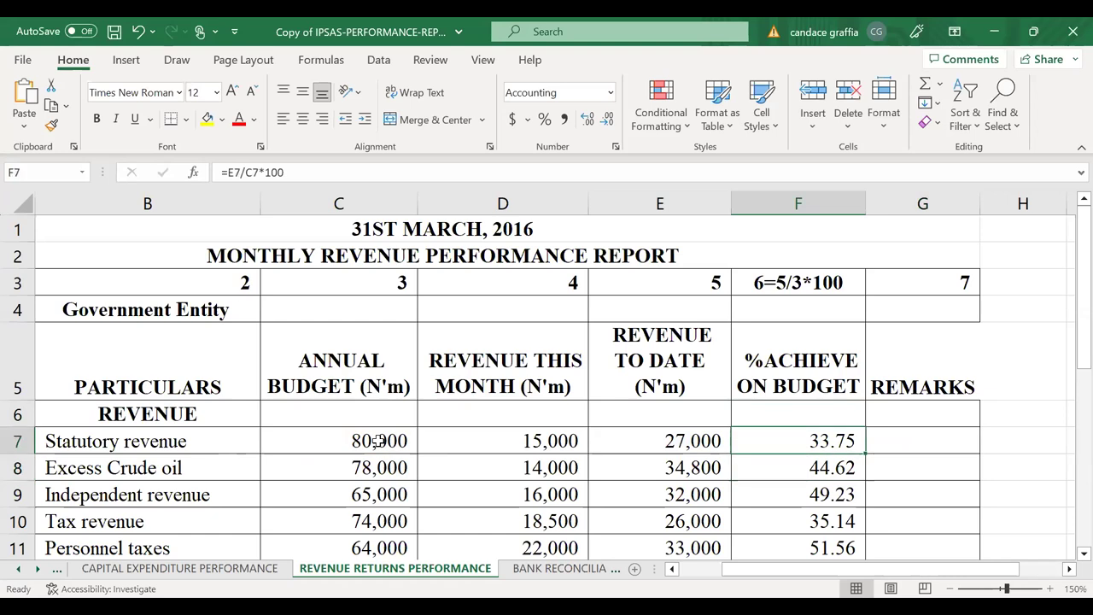
key("Delete")
type("=")
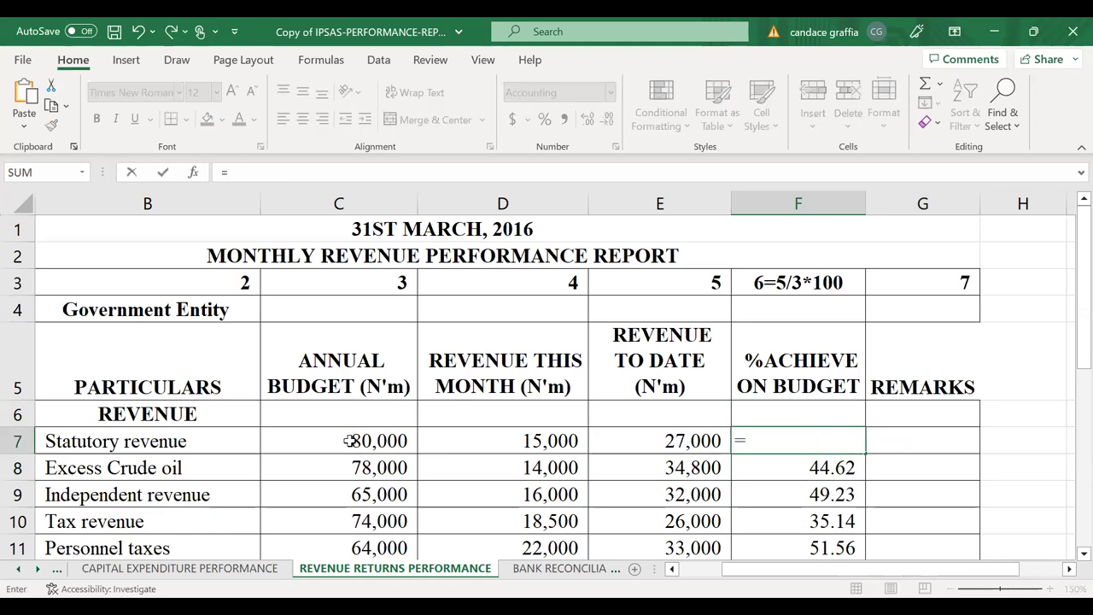
left_click(675, 439)
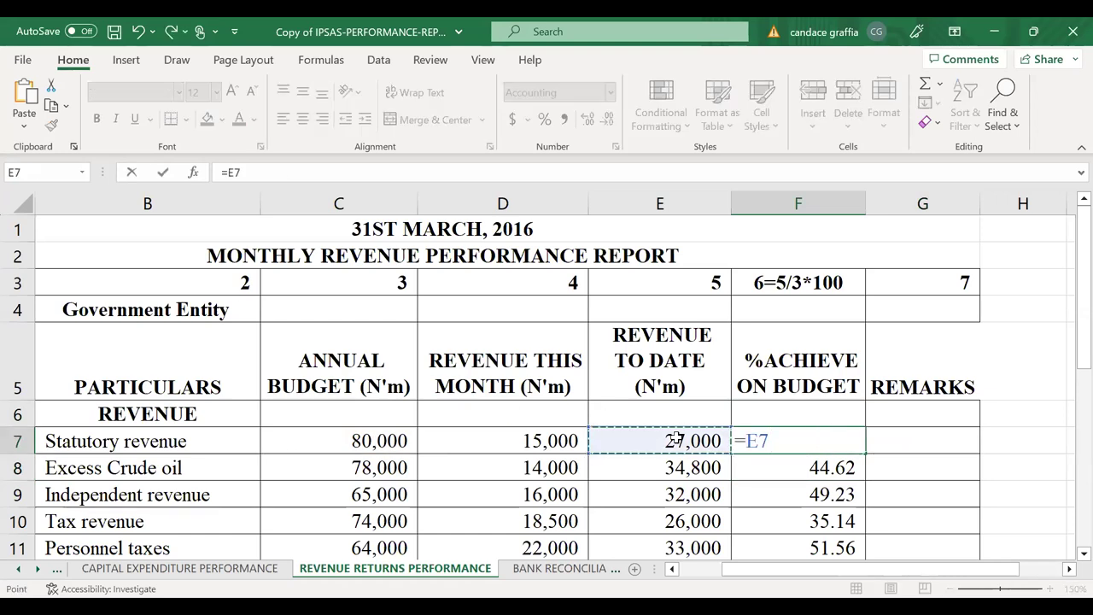
type("/")
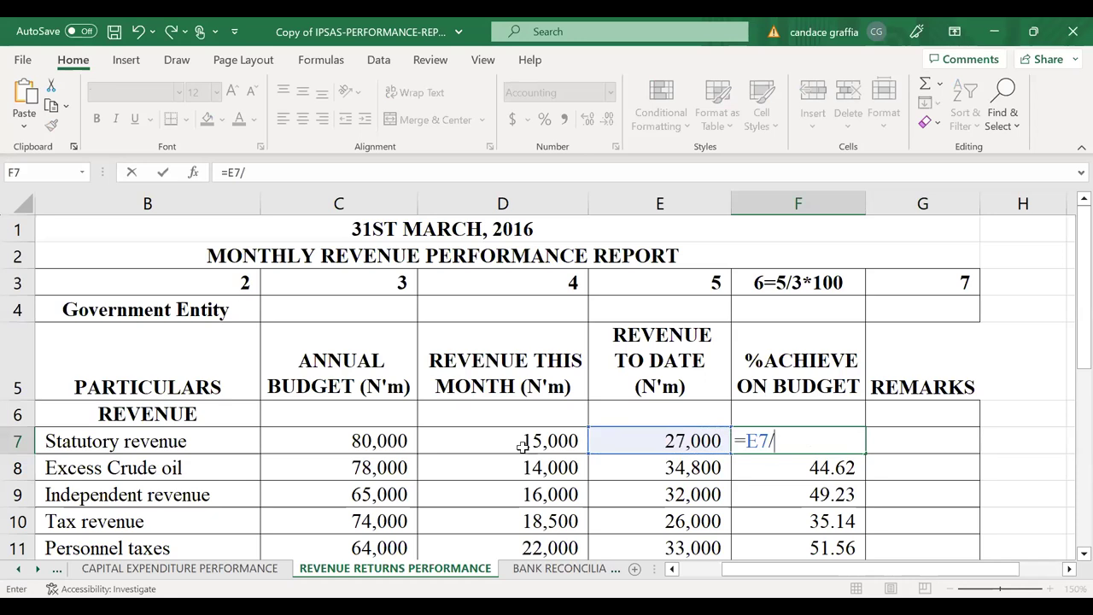
left_click(390, 440)
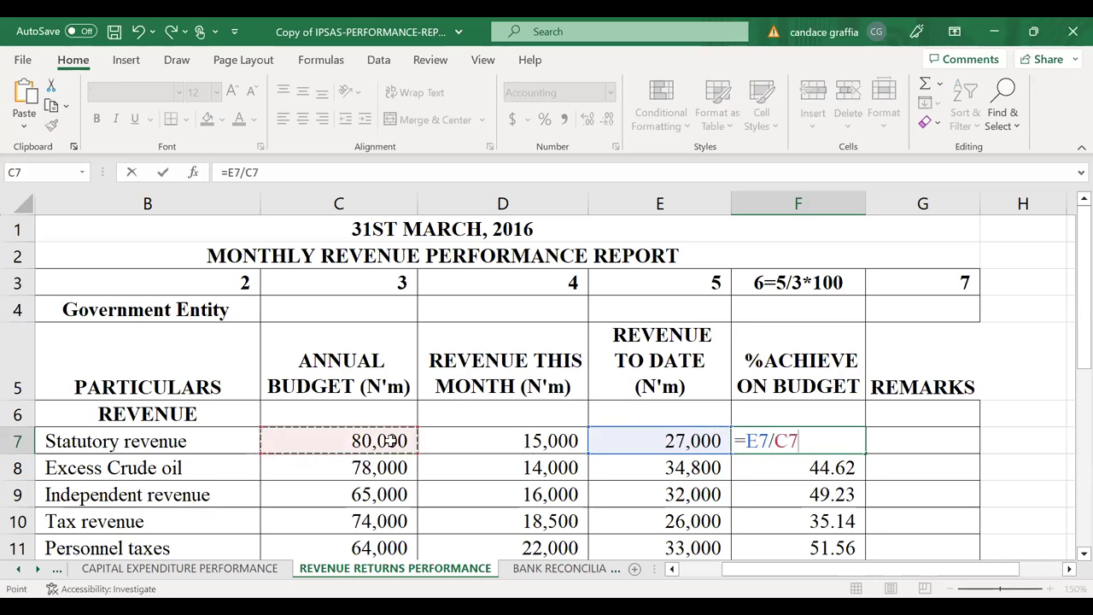
type("*")
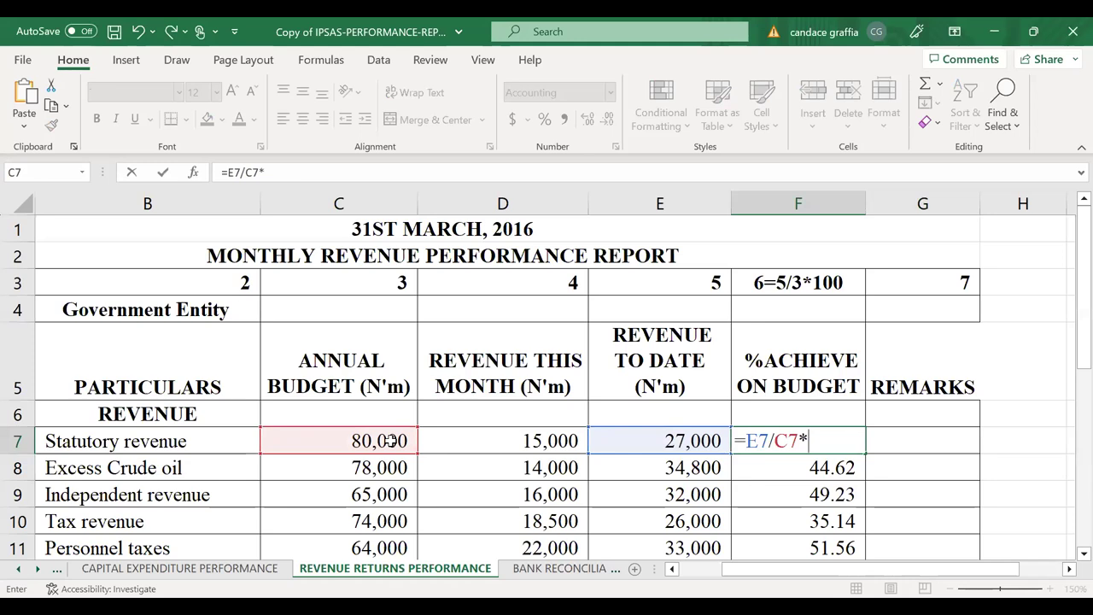
type("100")
key("Return")
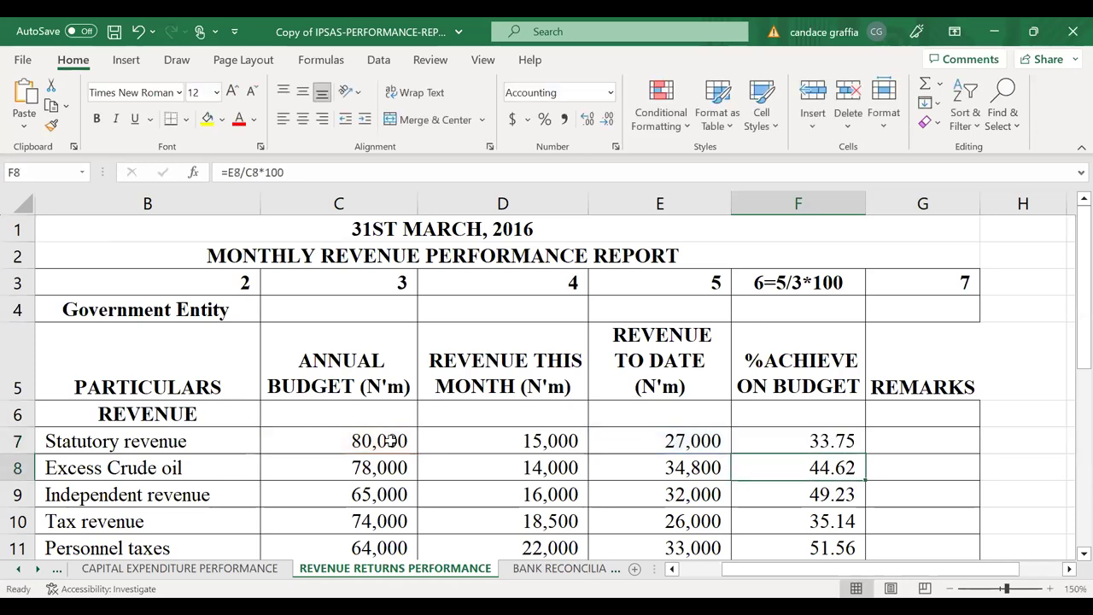
key("Up")
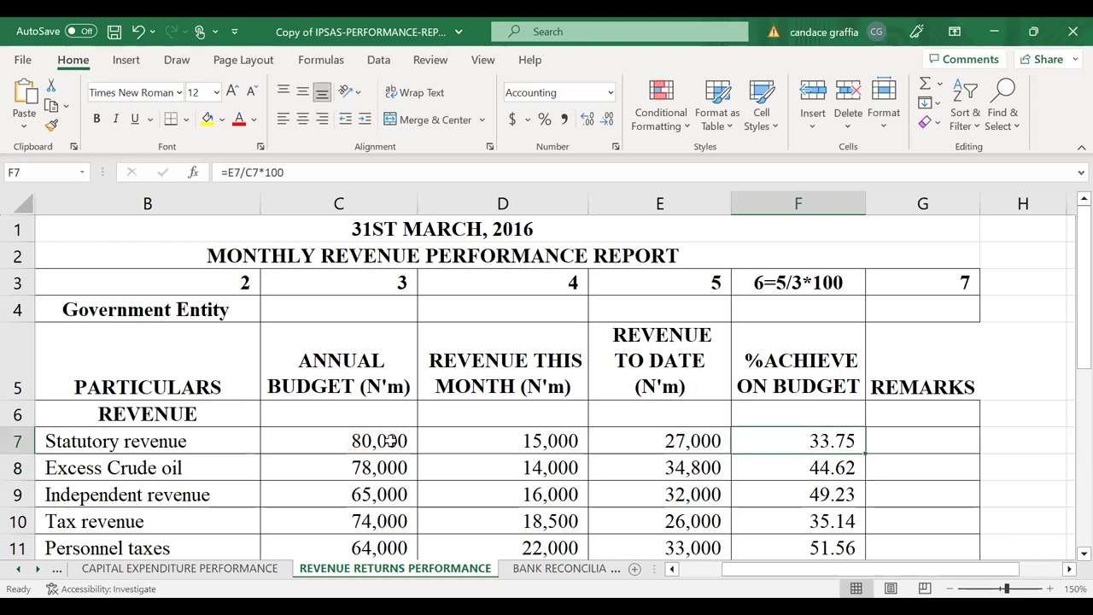
Step: Check Statutory revenue's percentage achieved against its revenue to date in E7 and annual budget in C7
key("Right")
key("Left")
key("Left")
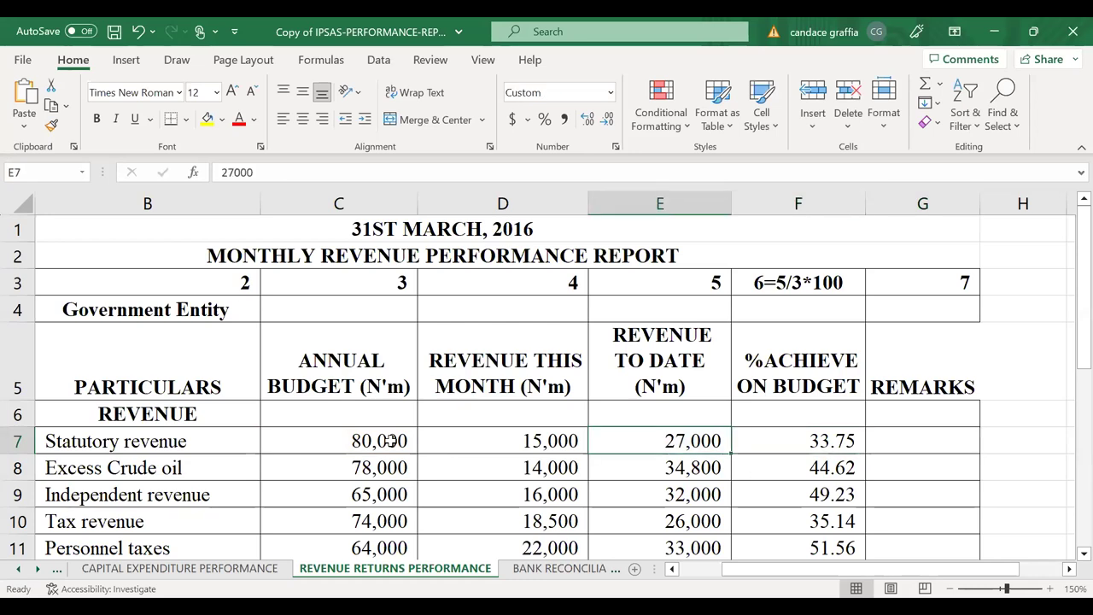
key("Left")
key("Left")
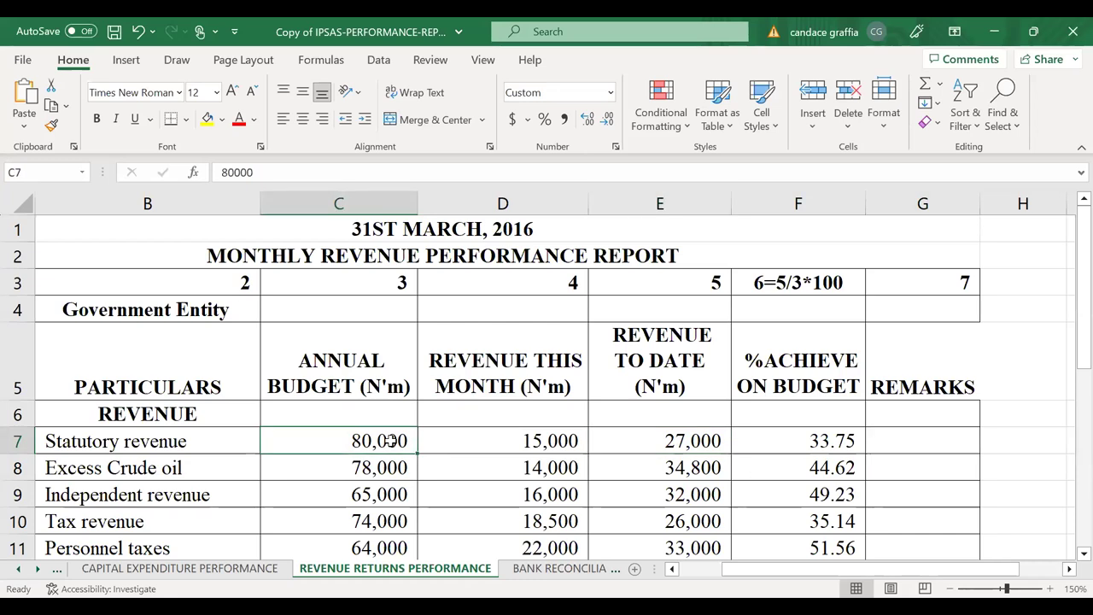
key("Right")
key("Right")
key("Right")
Step: Compare the %ACHIEVE ON BUDGET values of Statutory revenue, Excess Crude oil and Independent revenue in F7 to F9
key("Down")
key("Down")
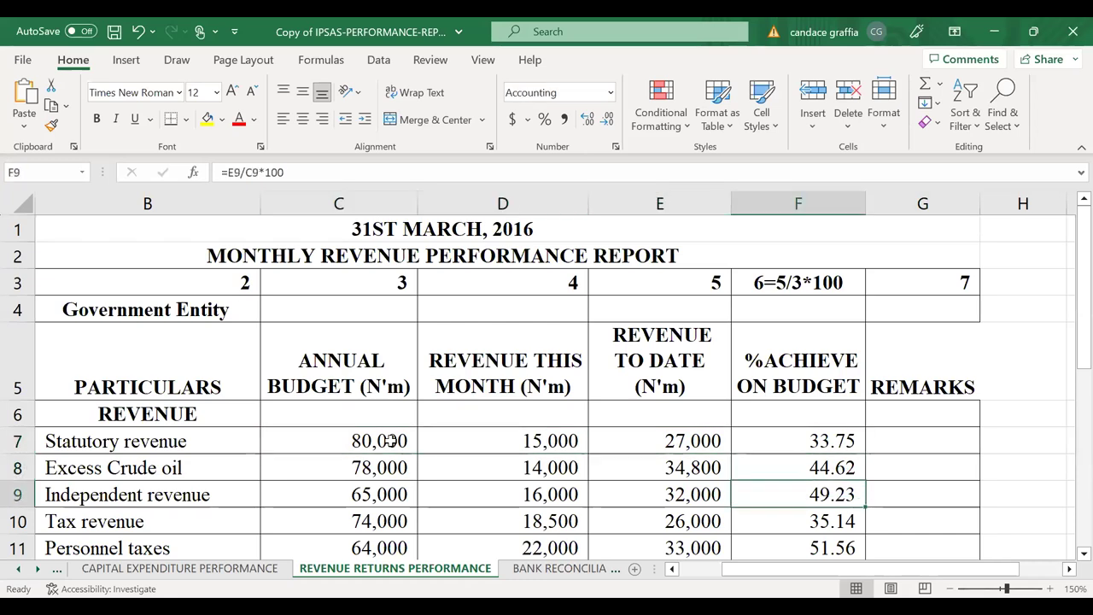
key("Up")
key("Up")
key("Down")
key("Down")
key("Up")
key("Down")
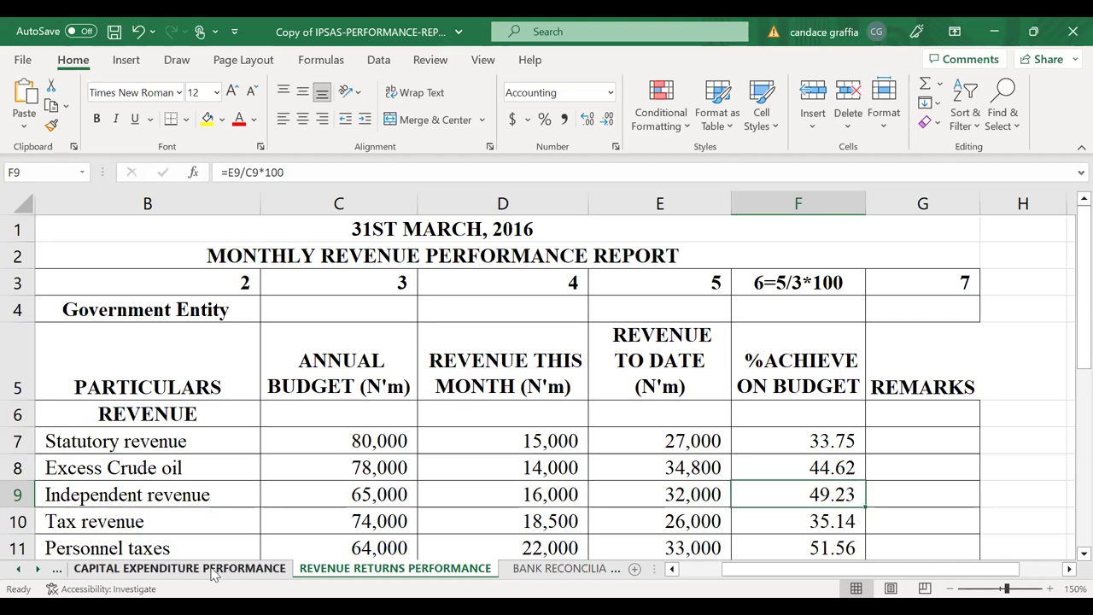
Step: Open the RECURR. EXP. PERFORMANCE sheet and set its zoom to 140%
left_click(18, 568)
left_click(181, 569)
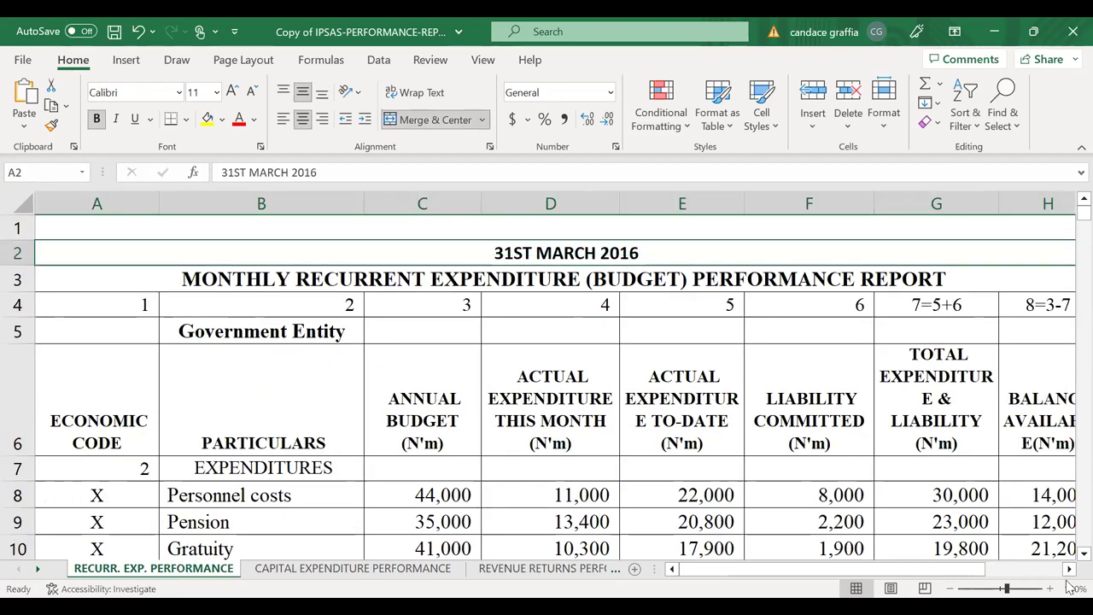
left_click(949, 588)
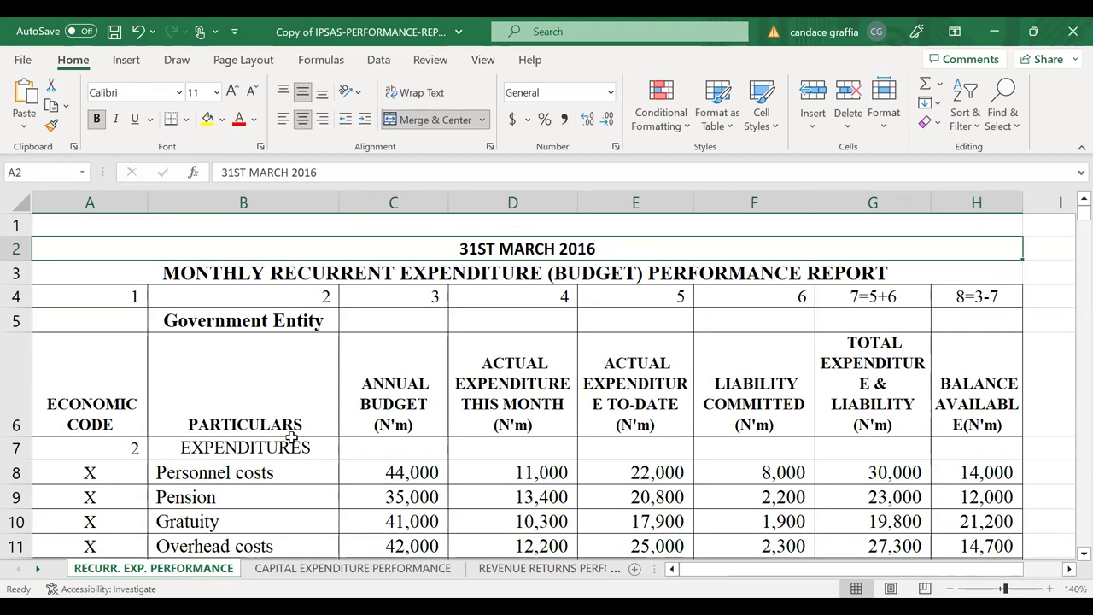
Step: Look through the annual budget column of the recurrent expenditure report, down past the Travel & transport row
key("Down")
key("Down")
key("Right")
key("Right")
key("Down")
key("Down")
key("Down")
key("Down")
key("Down")
key("Down")
key("Down")
key("Down")
key("Down")
key("Down")
key("Down")
key("Down")
key("Down")
key("Up")
key("Up")
key("Up")
key("Up")
key("Up")
key("Up")
key("Up")
key("Up")
key("Up")
key("Up")
key("Up")
key("Up")
key("Up")
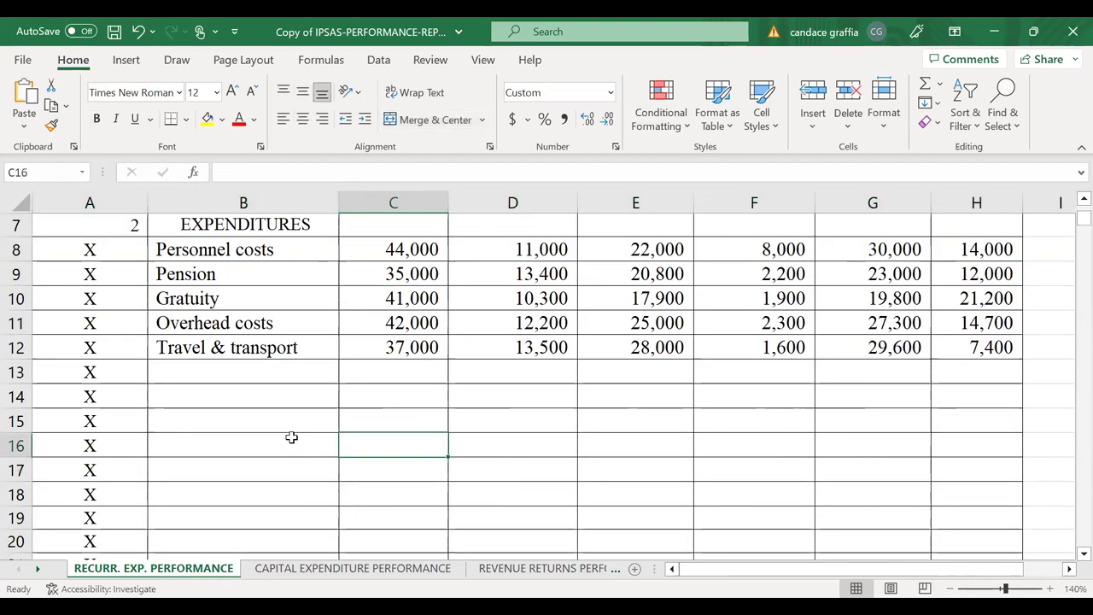
Step: Return to the report's first expenditure line and select Personnel costs in B8
key("Up")
key("Down")
key("Down")
key("Down")
key("Down")
key("Down")
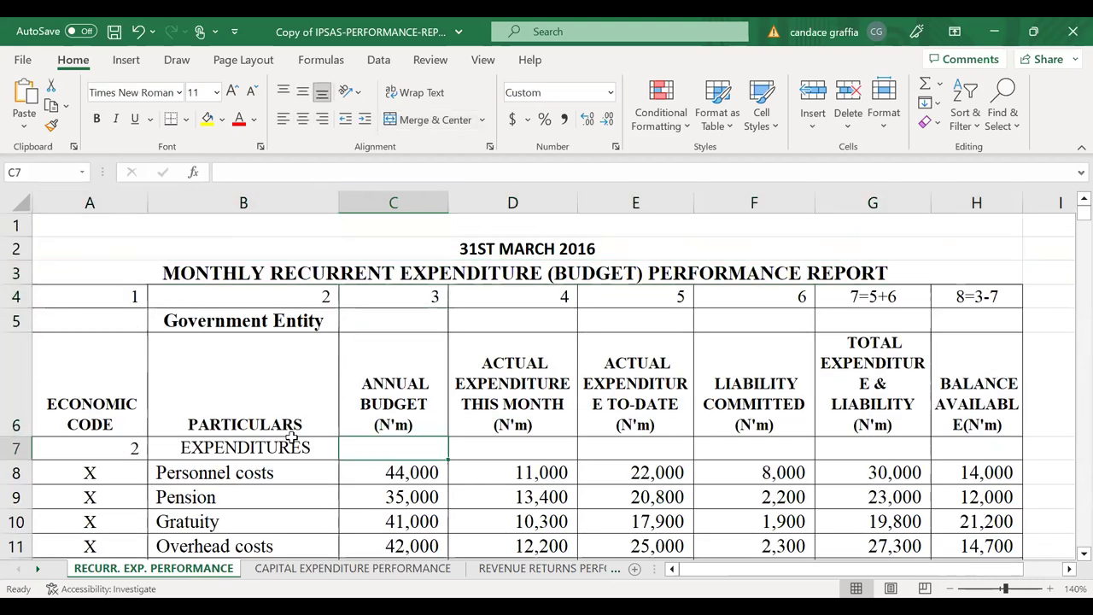
key("Left")
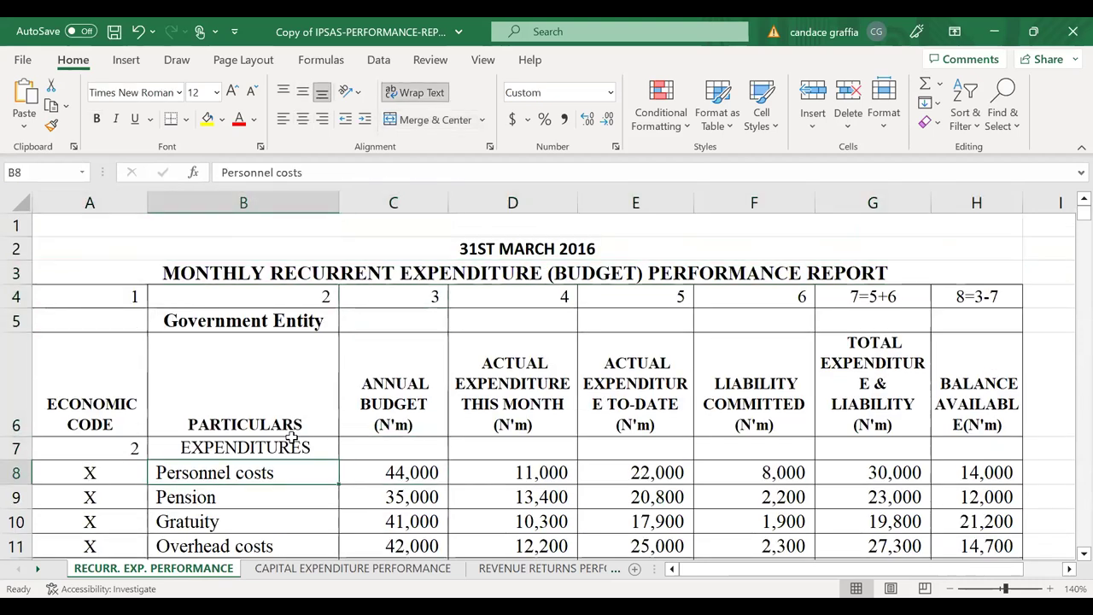
Step: Compare the Personnel costs annual budget in C8 with the actual expenditure this month and to-date in D8 and E8
key("Right")
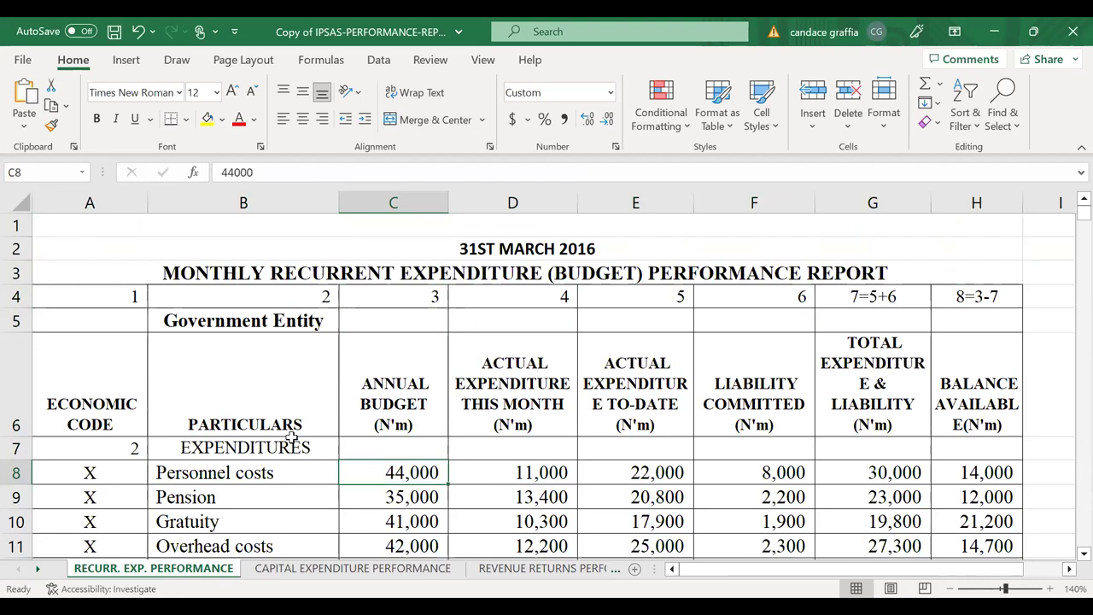
key("Right")
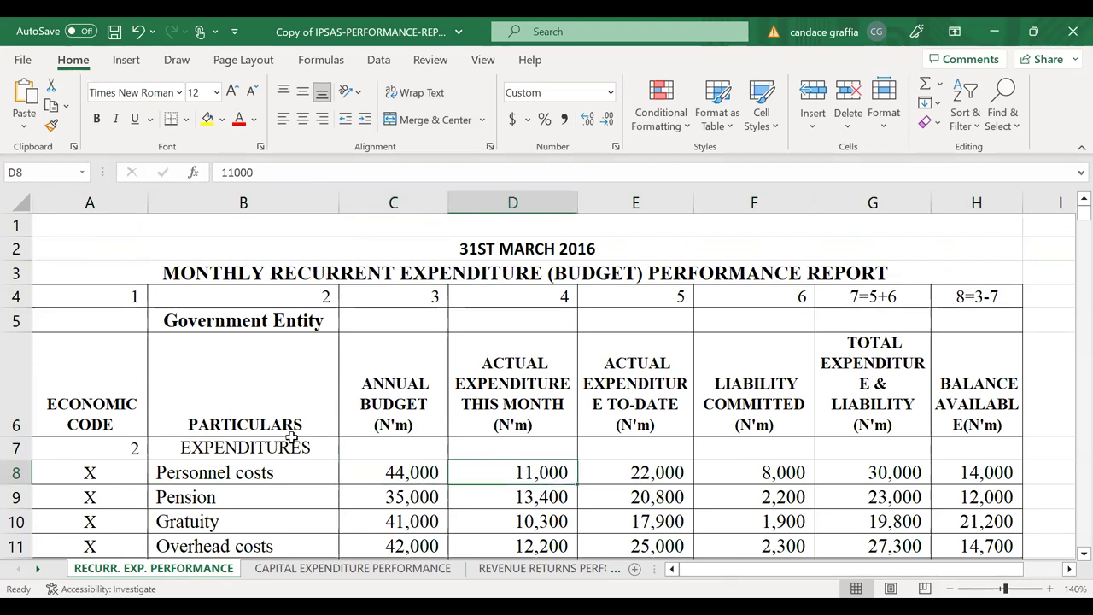
key("Left")
key("Right")
key("Left")
key("Right")
key("Right")
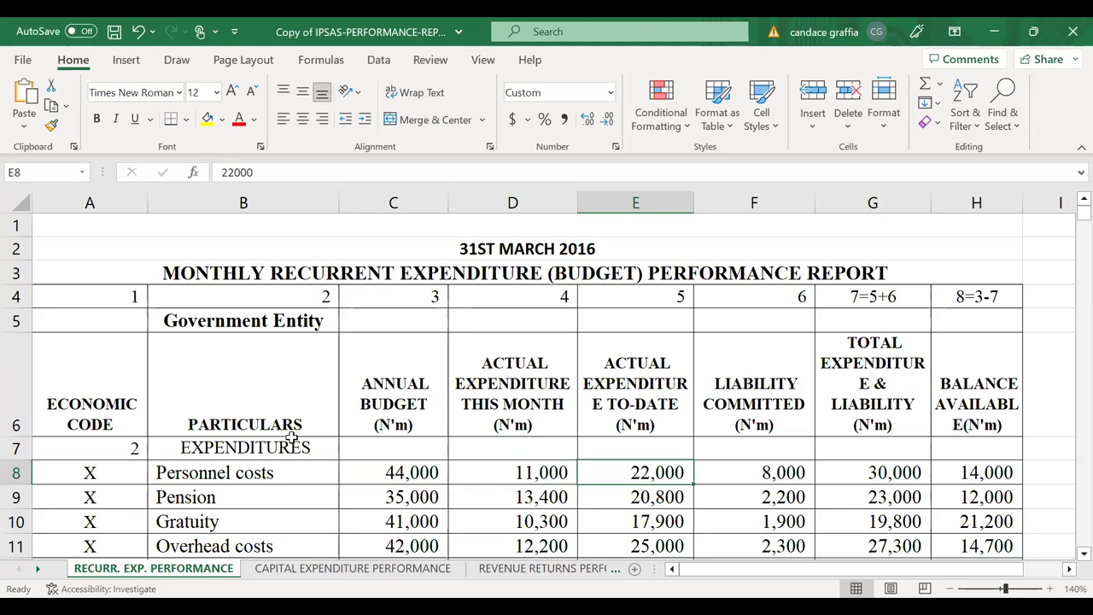
Step: Examine how the Personnel costs total expenditure & liability formula in G8 combines the to-date expenditure in E8 and liability committed in F8
key("Right")
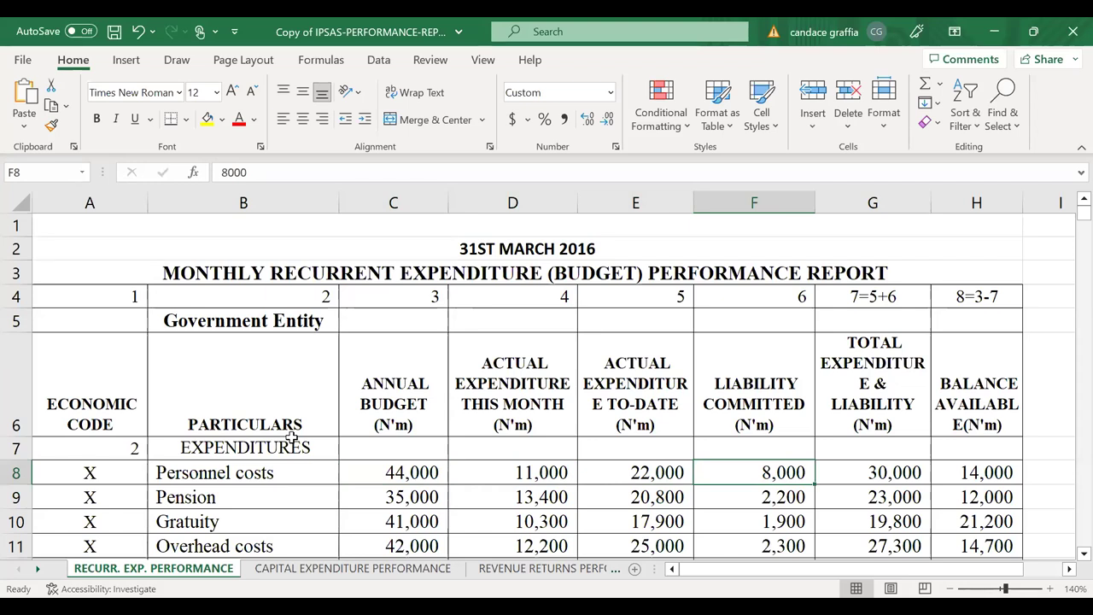
key("Right")
key("Left")
key("Left")
key("Right")
key("Left")
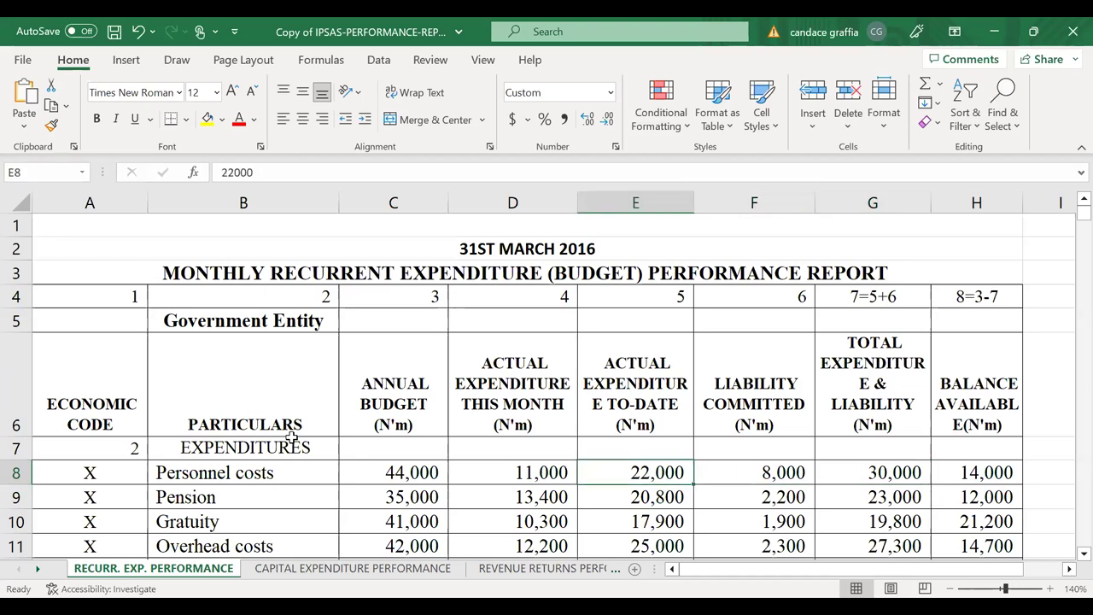
key("Right")
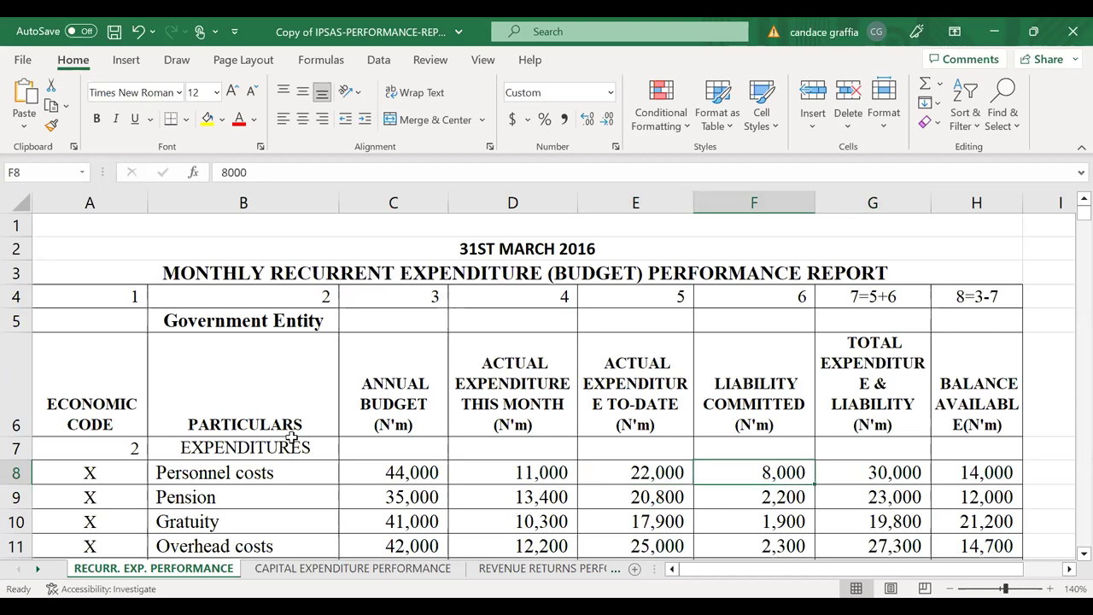
key("Right")
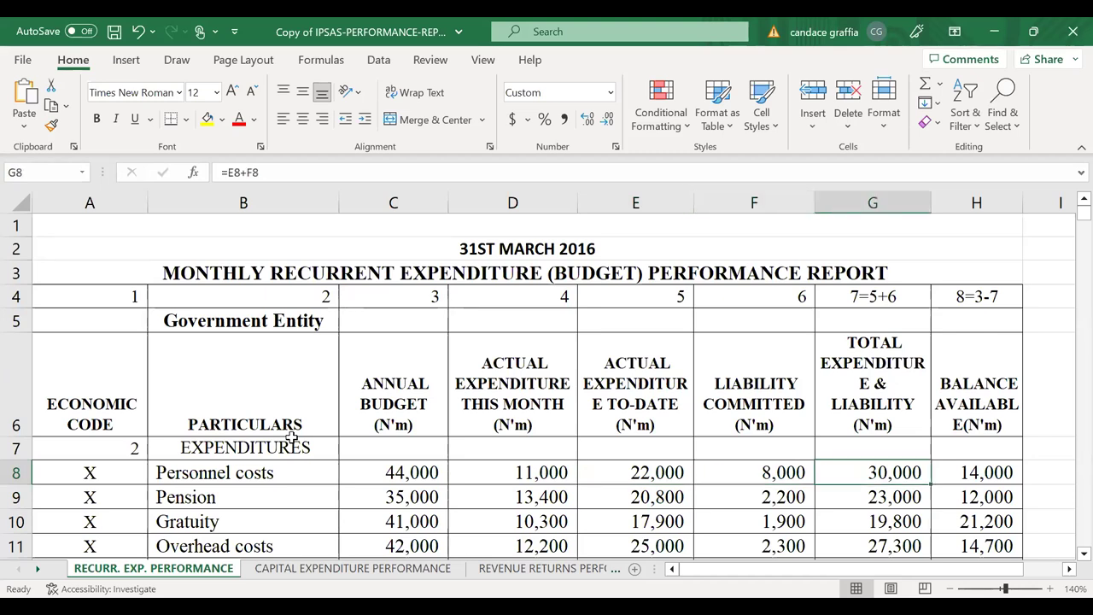
Step: Review the Personnel costs row from its annual budget across to the balance available formula in H8
key("Left")
key("Left")
key("Left")
key("Left")
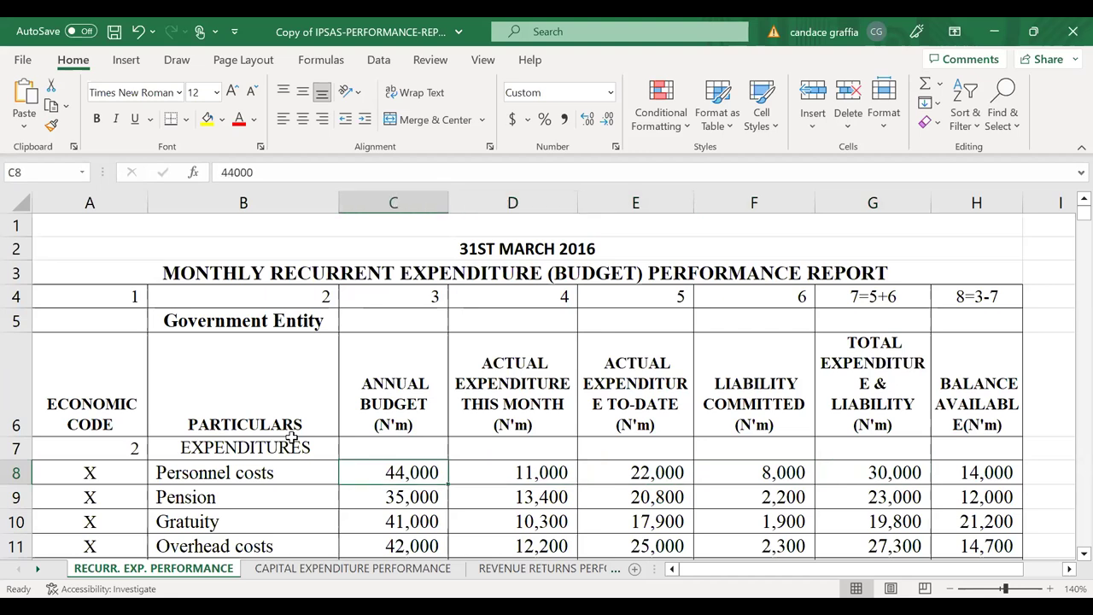
key("Left")
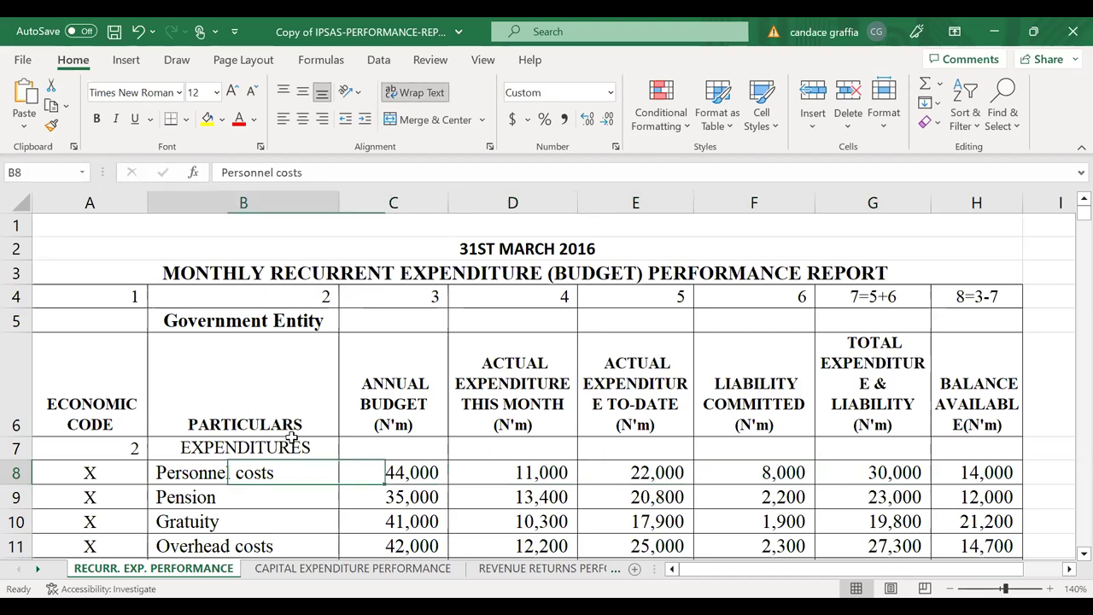
key("Right")
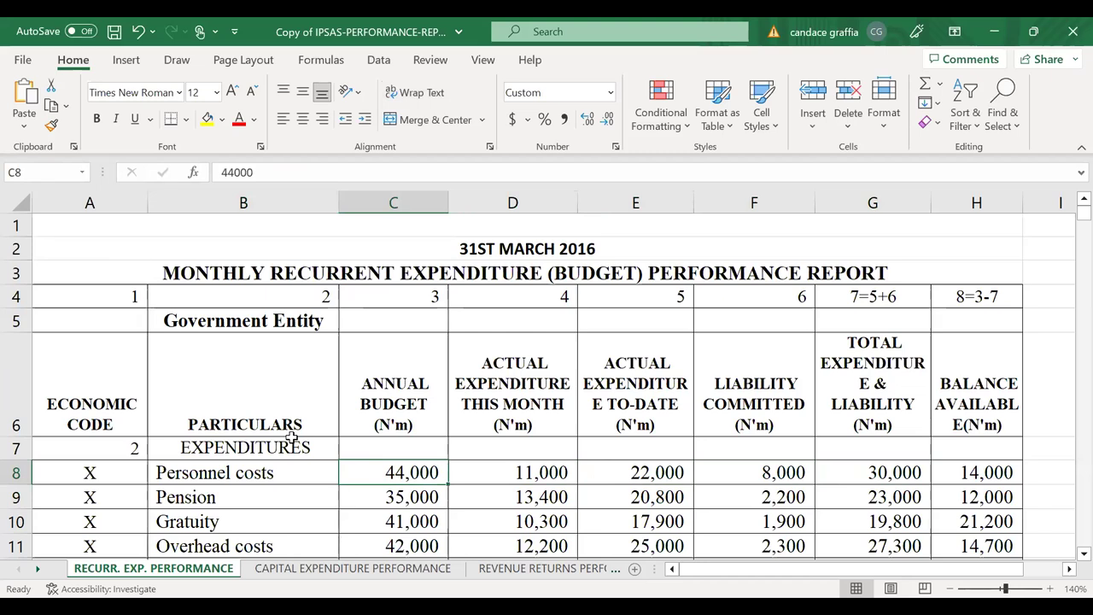
key("Right")
key("Right")
key("Right")
key("Right")
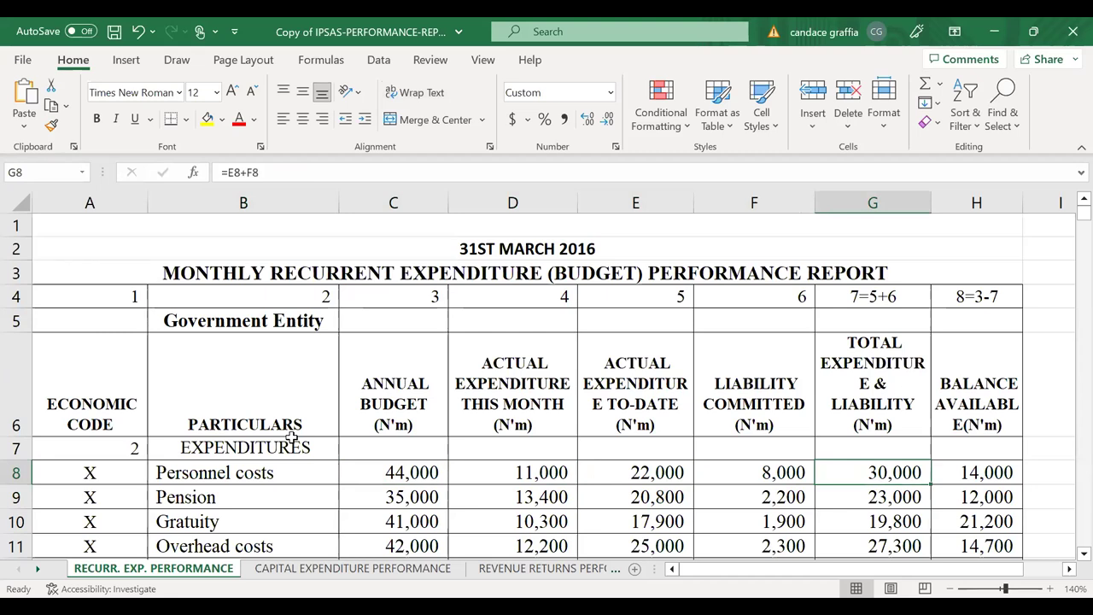
key("Right")
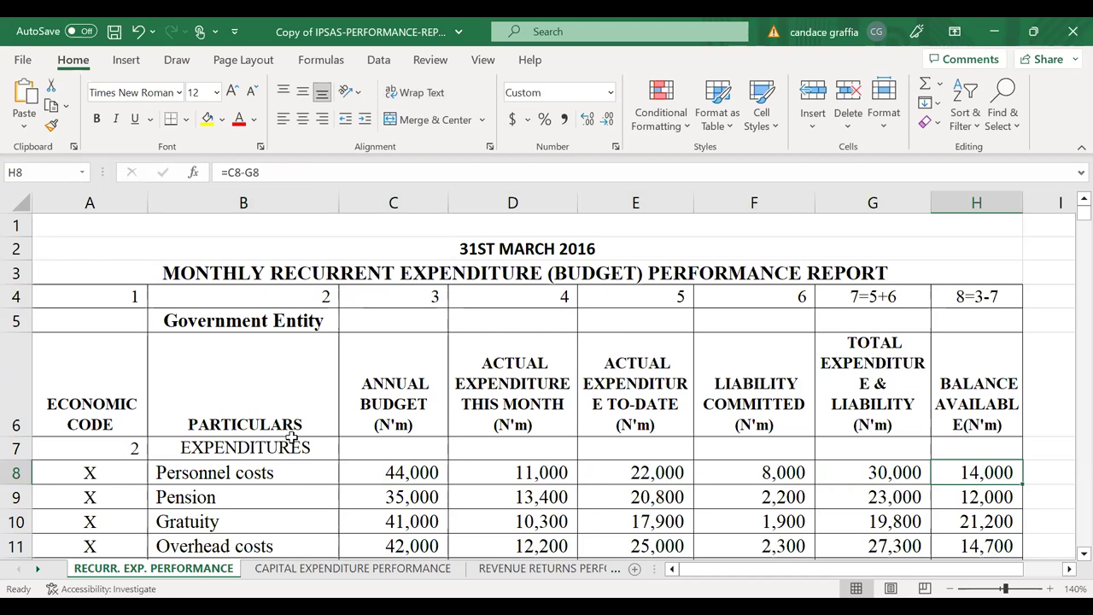
Step: Trace the balance available formula in H8 back to the annual budget in C8 and the total expenditure & liability in G8
key("Left")
key("Home")
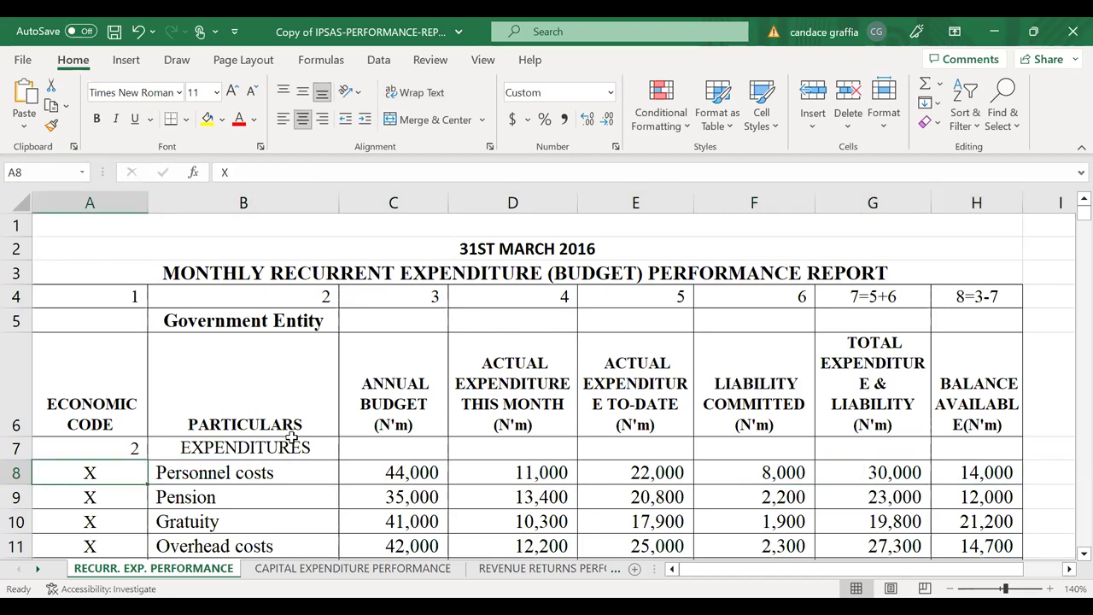
key("Right")
key("Right")
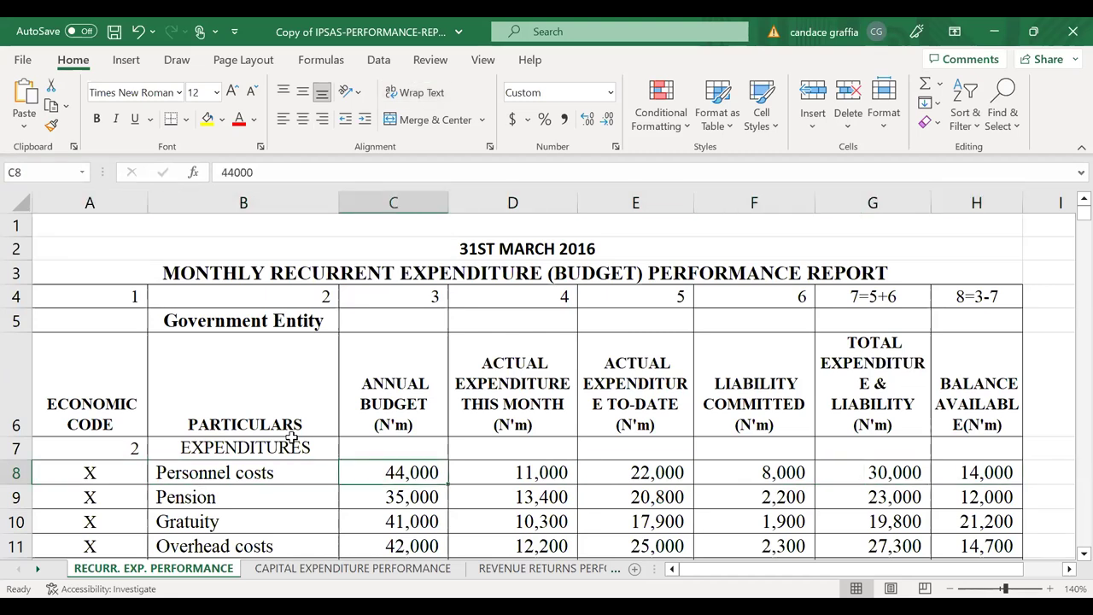
key("Right")
key("Right")
key("Right")
key("Right")
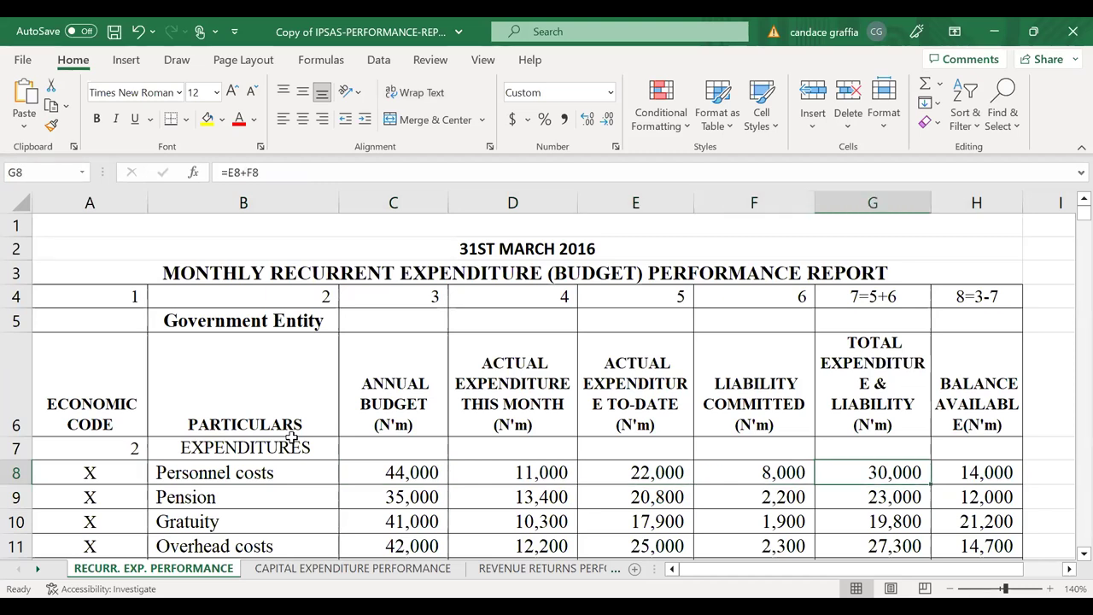
key("Right")
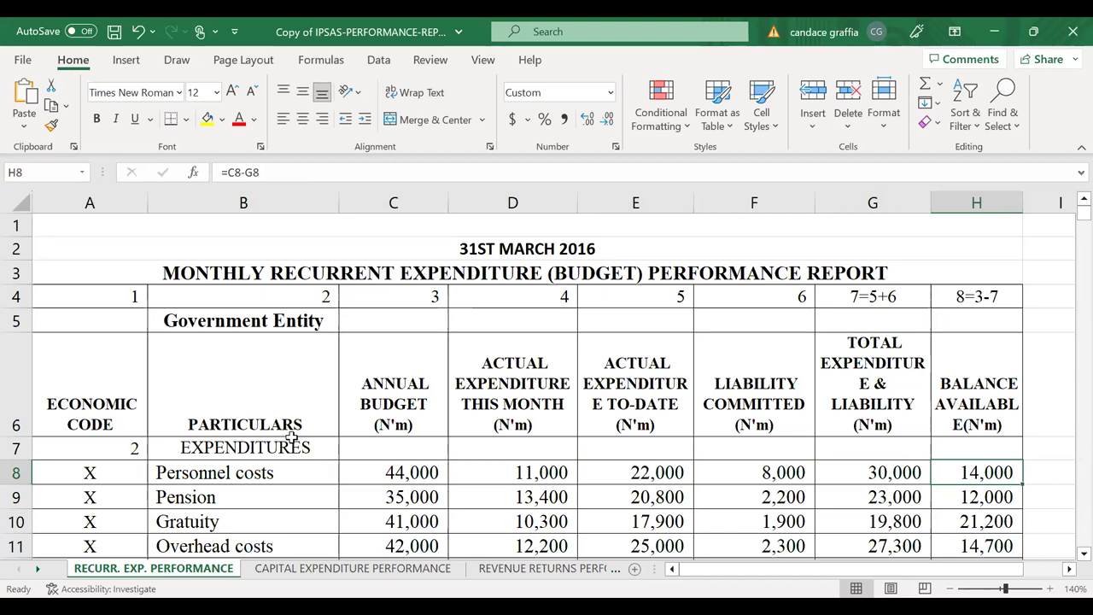
Step: Open the CAPITAL EXPENDITURE PERFORMANCE sheet and select the annual budget of Property, Plant & Equipment in C6
left_click(341, 570)
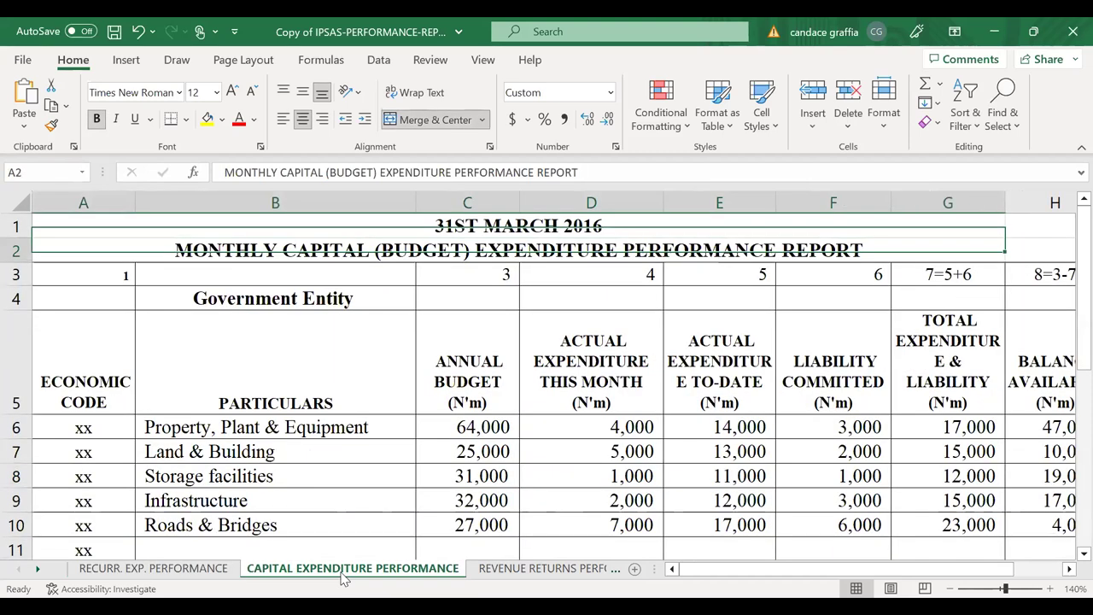
key("Down")
key("Down")
key("Down")
key("Down")
key("Down")
key("Up")
key("Left")
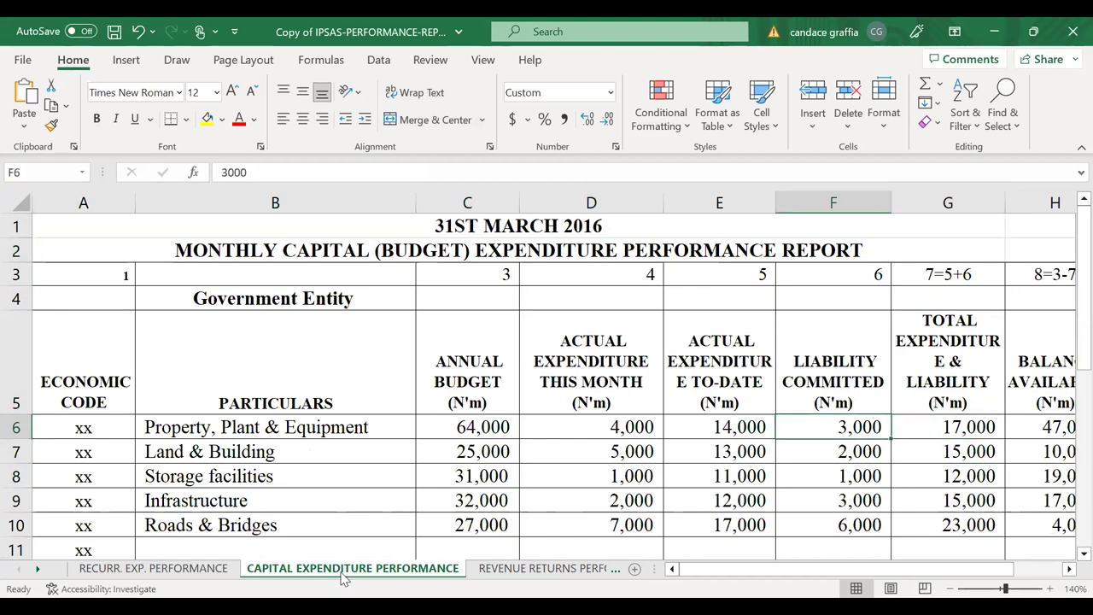
key("Left")
key("Left")
key("Left")
key("Left")
key("Right")
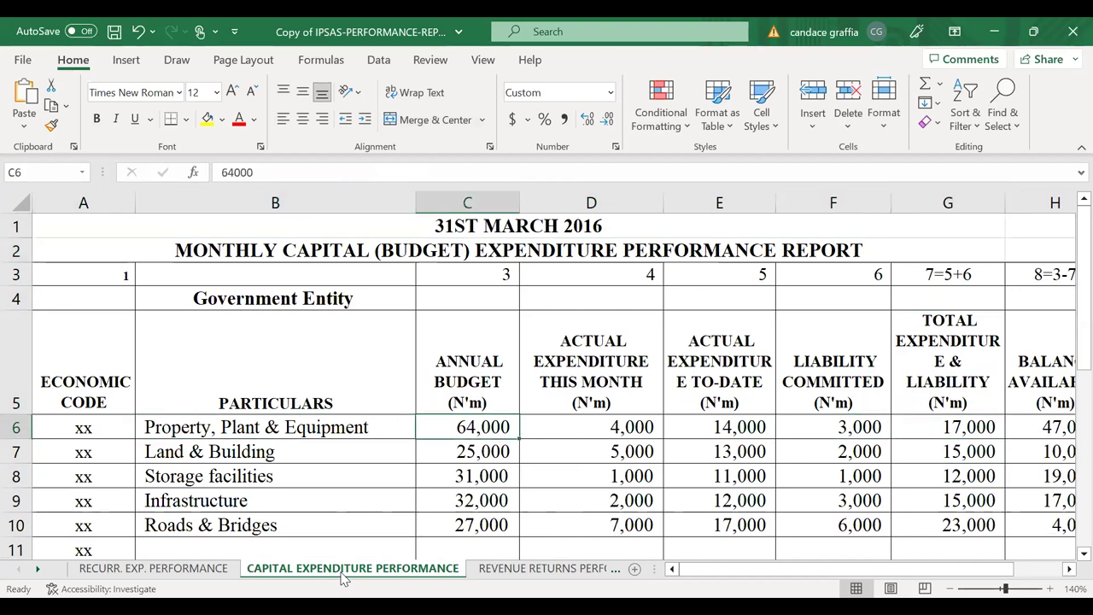
key("Left")
key("Right")
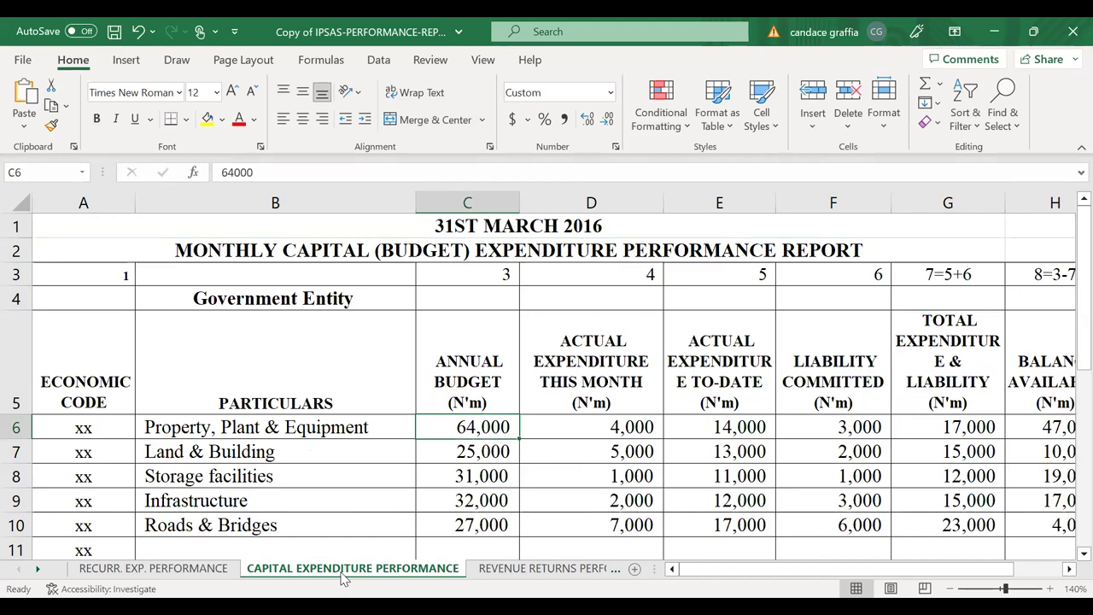
Step: Examine the Property, Plant & Equipment actual expenditure and liability committed in D6 to F6, and the total formula in G6
key("Right")
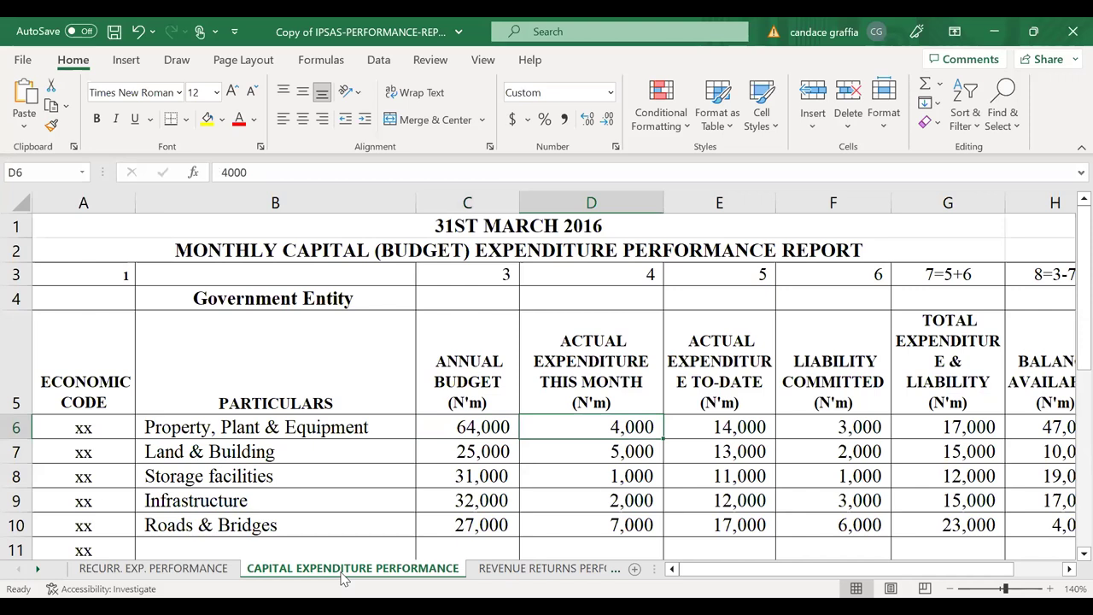
key("Right")
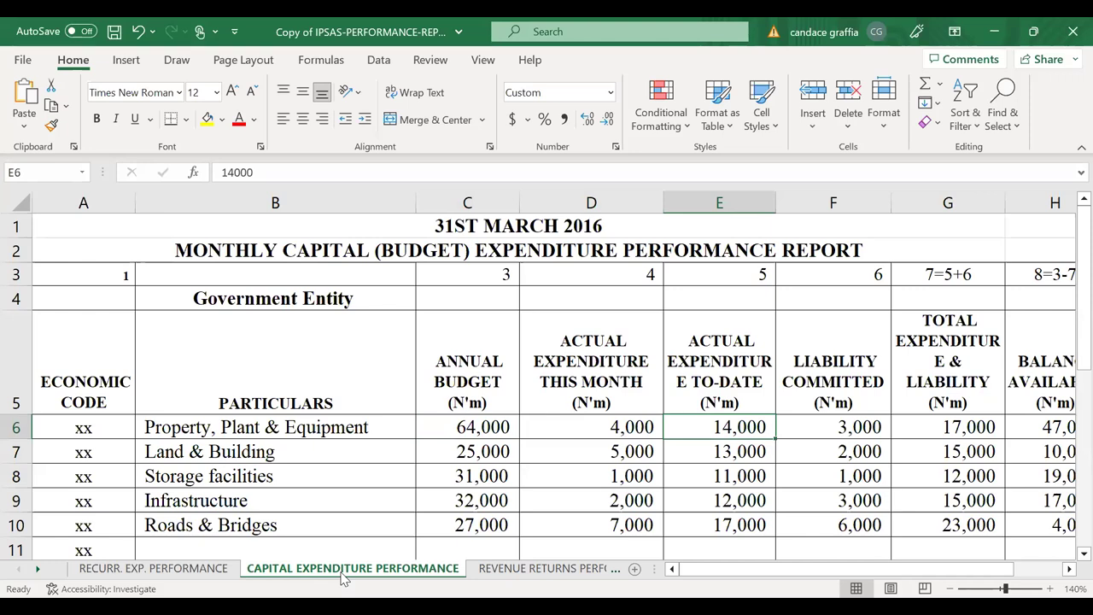
key("Right")
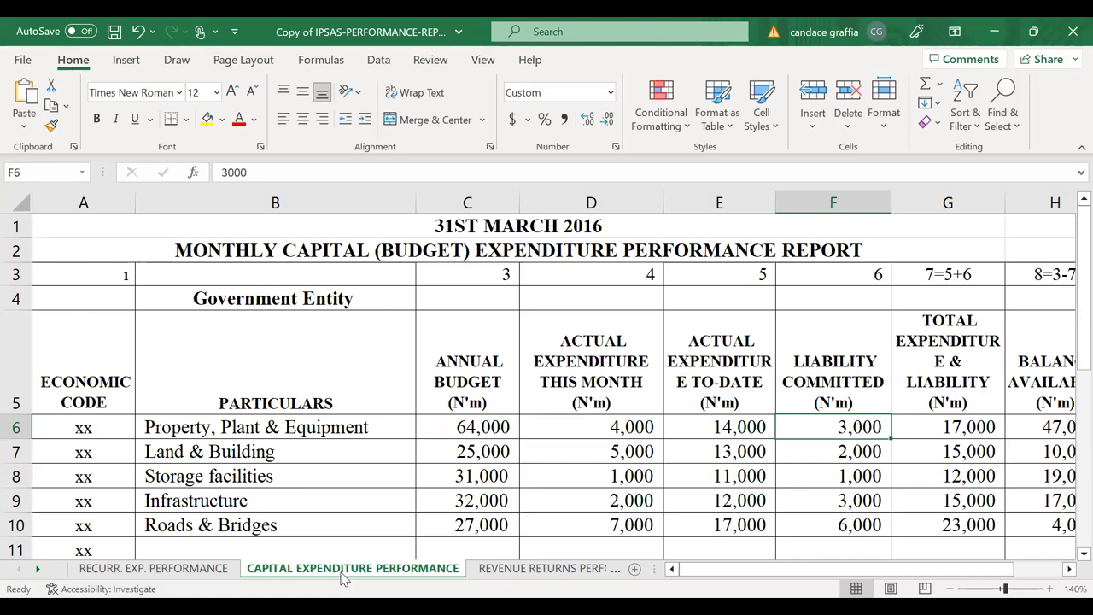
key("Right")
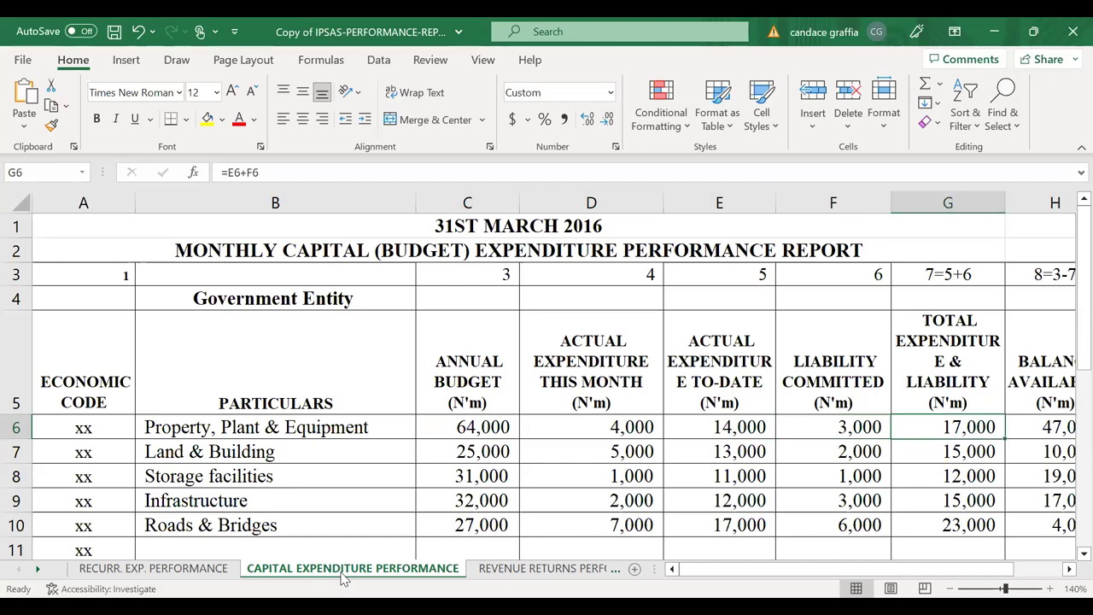
key("Left")
key("Left")
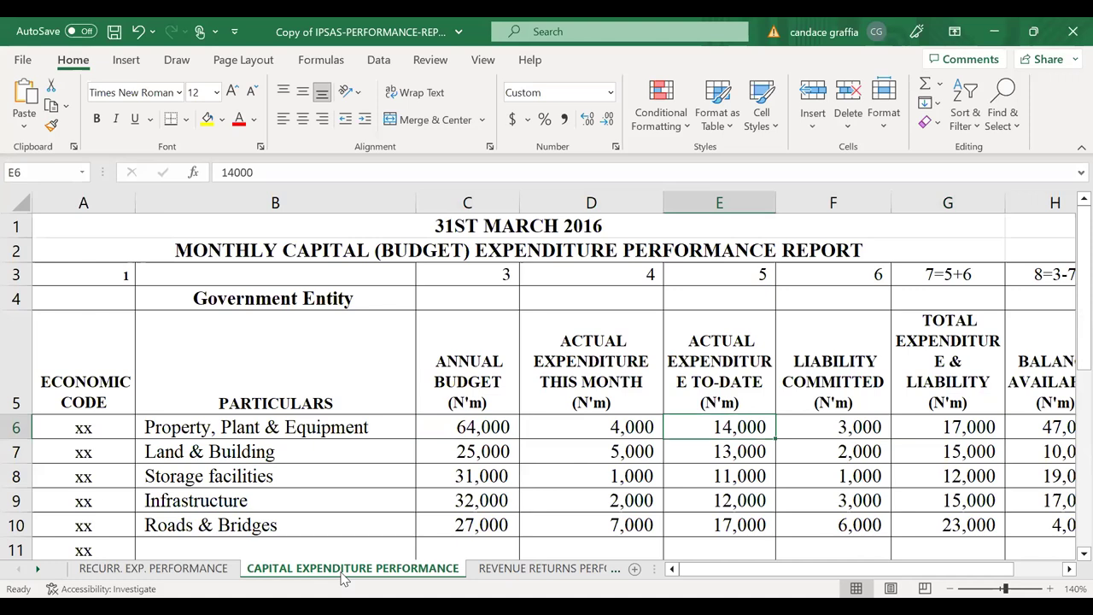
key("Right")
key("Right")
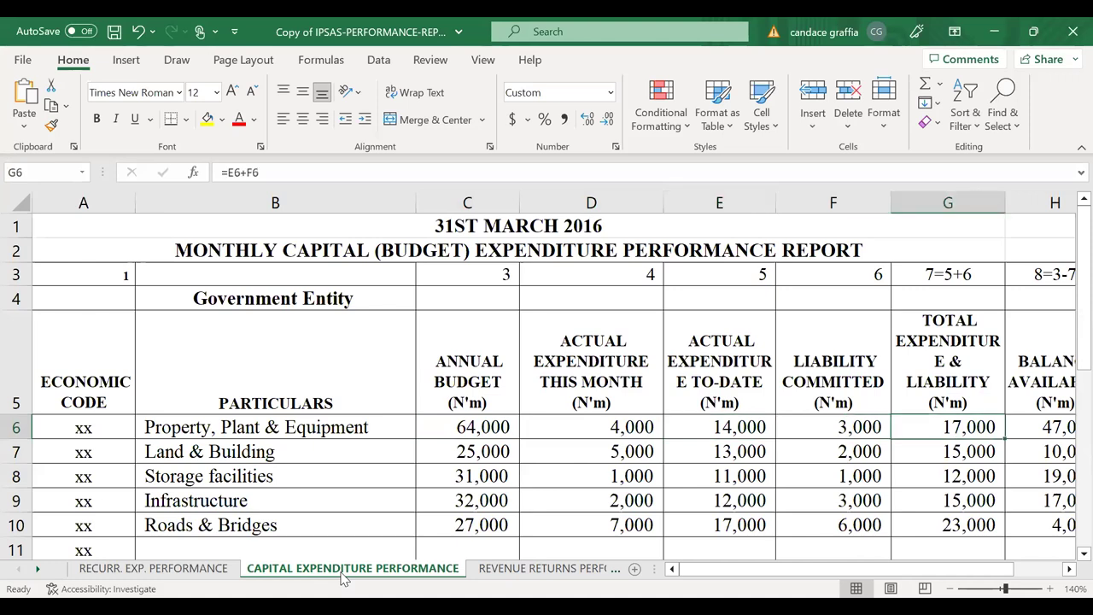
Step: Check the Property, Plant & Equipment balance available formula in H6 against the annual budget in C6 and the total in G6
key("Right")
key("Left")
key("Left")
key("Left")
key("Left")
key("Left")
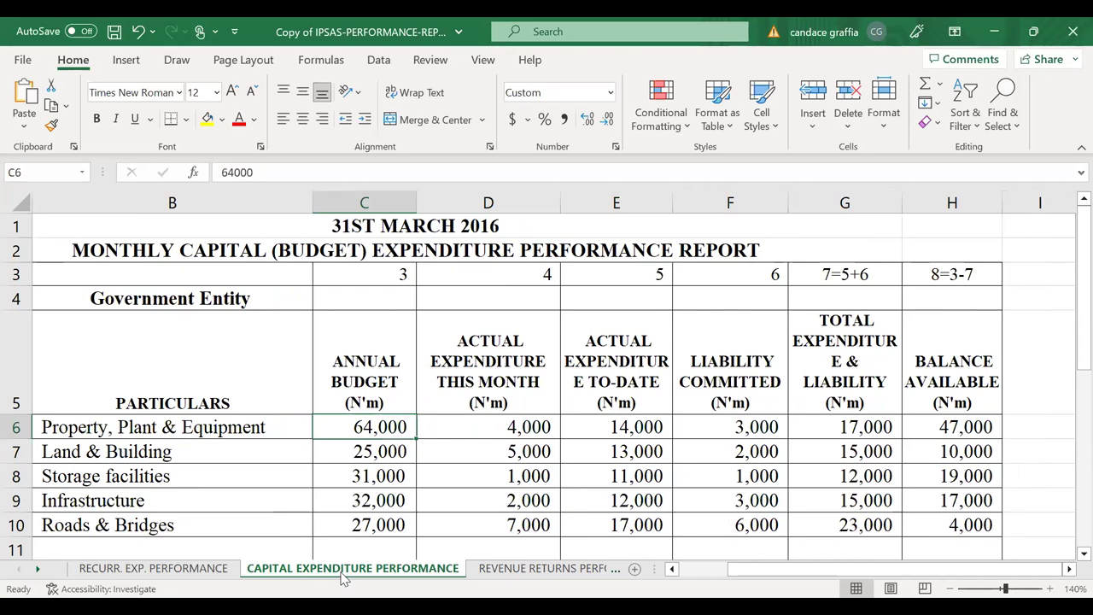
key("Right")
key("Right")
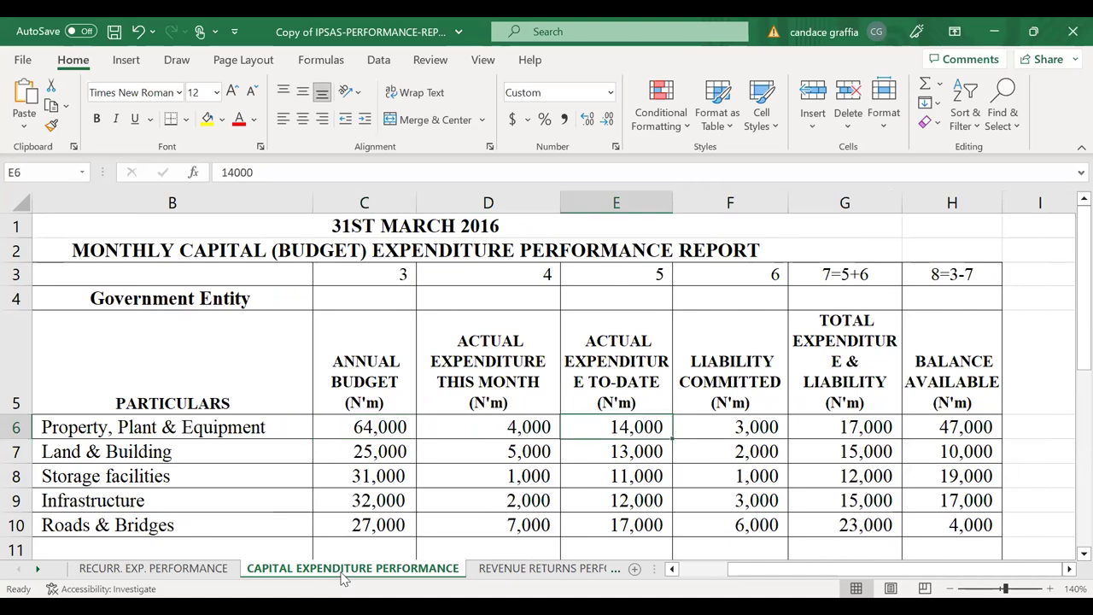
key("Right")
key("Right")
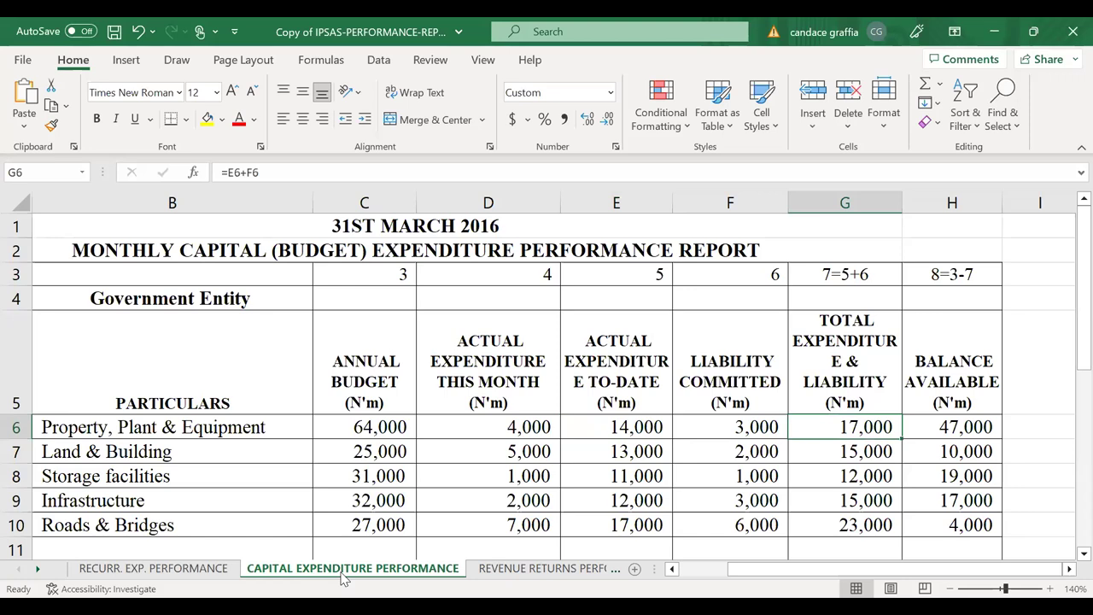
key("Right")
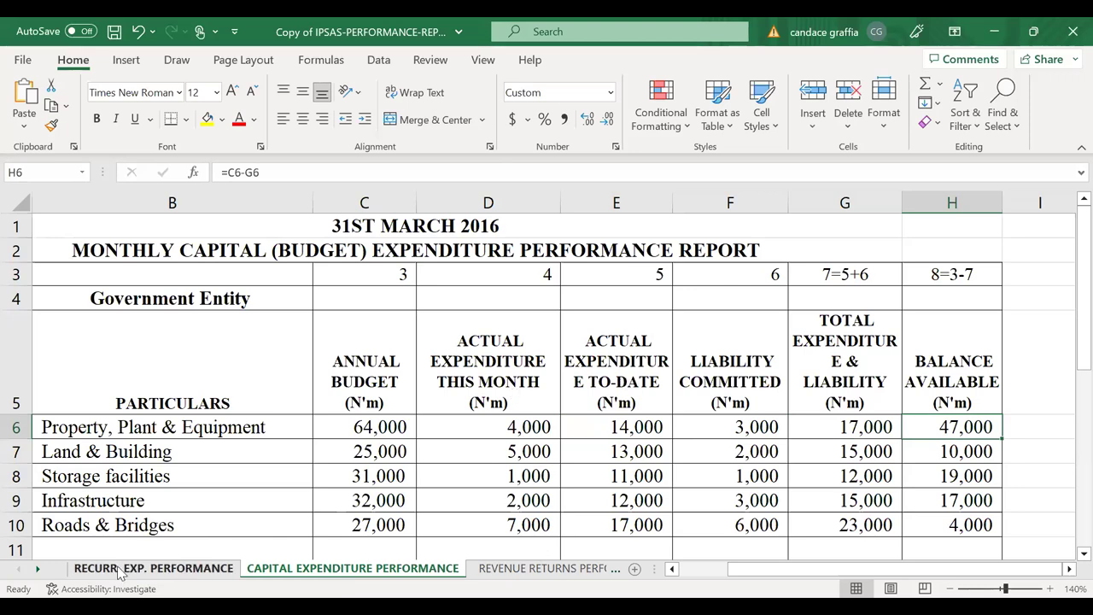
Step: Open the CASH ADVANCES REPORT sheet and go to the report heading at its start
left_click(37, 569)
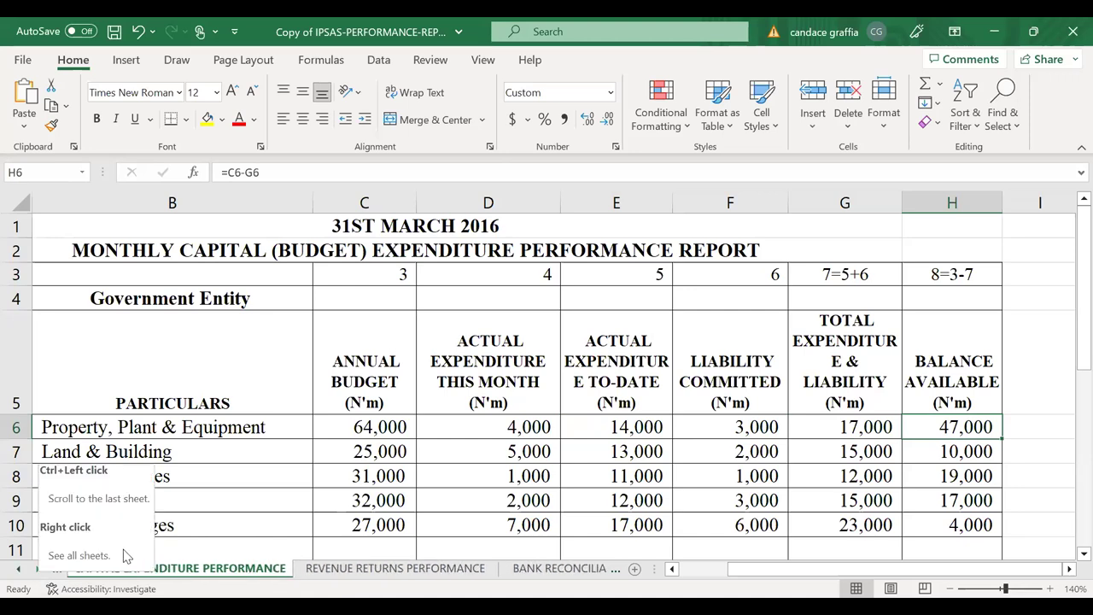
left_click(37, 570)
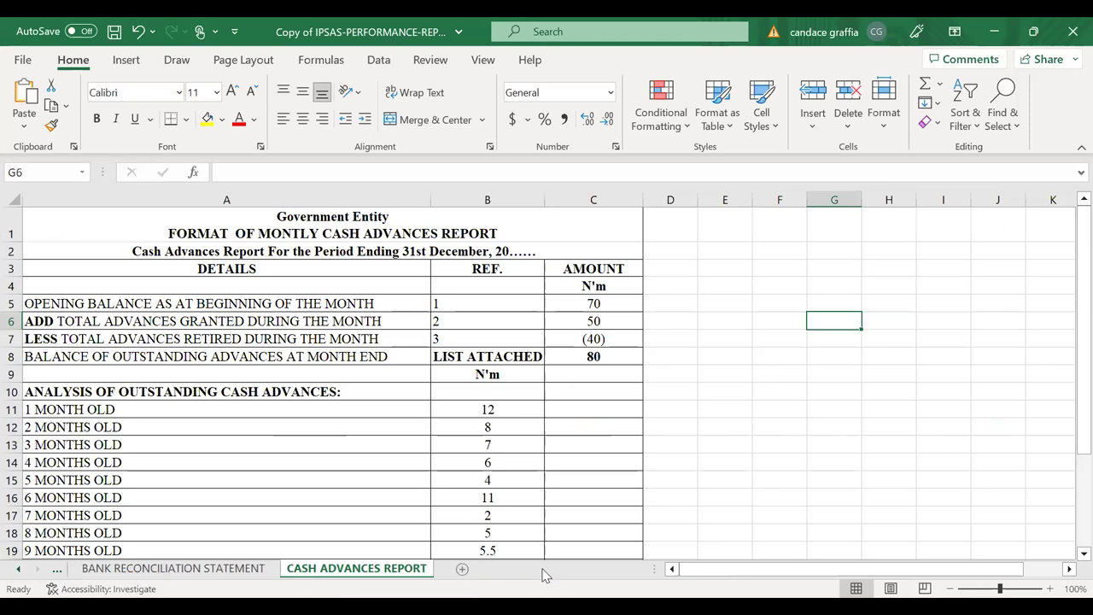
key("Left")
key("Home")
key("Up")
key("Up")
key("Up")
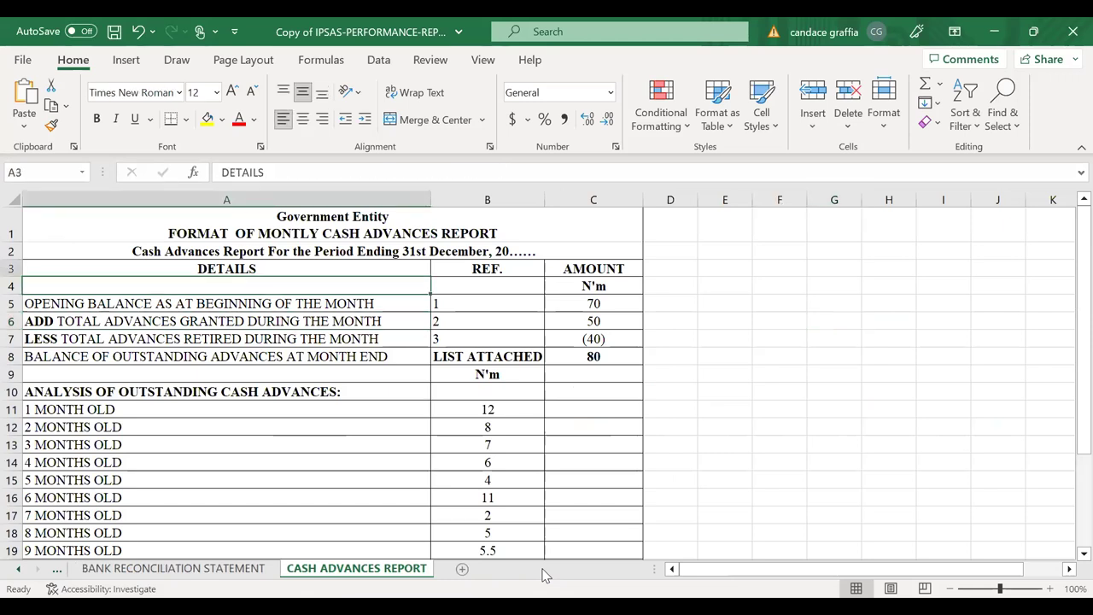
key("Up")
key("Up")
Step: Move to the opening balance row of the cash advances report and select its amount in C5
key("Down")
key("Down")
key("Down")
key("Down")
key("Right")
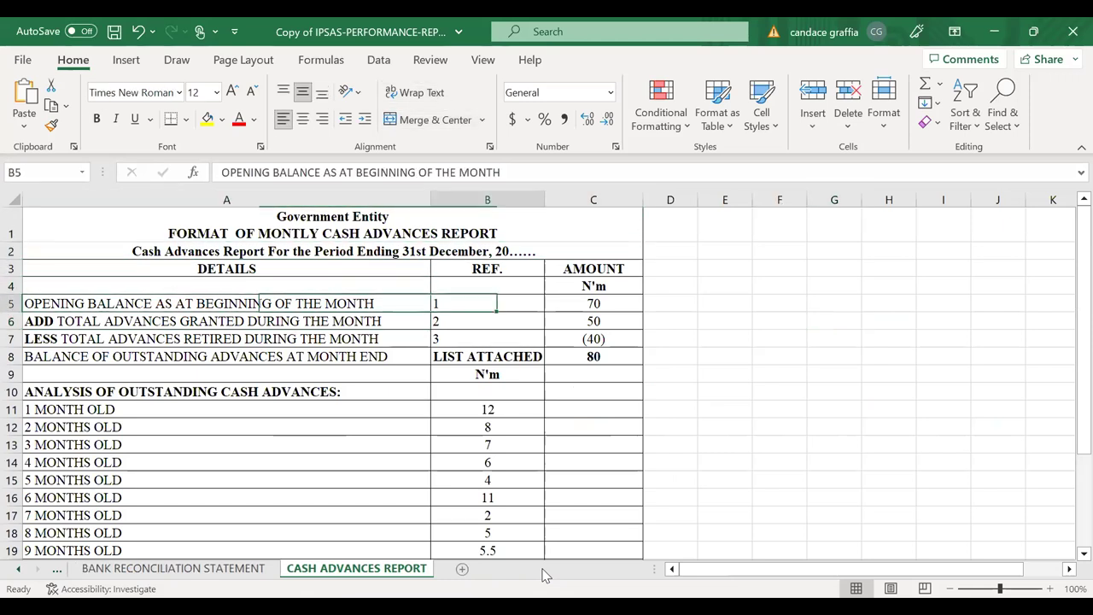
key("Left")
key("Right")
key("Right")
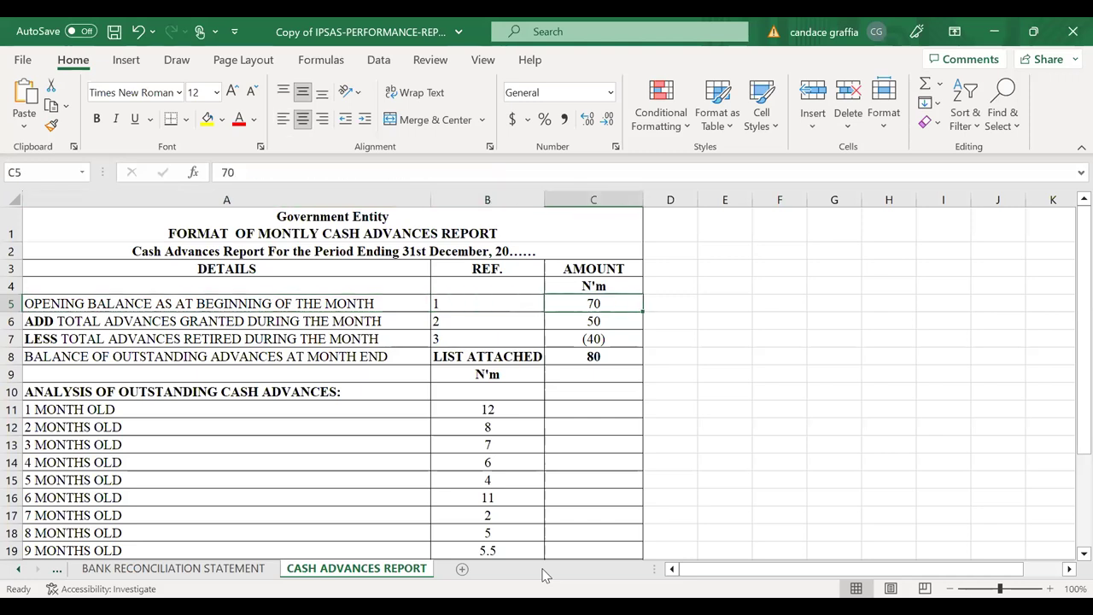
Step: Examine the total advances granted during the month in row 6 of the cash advances report
key("Right")
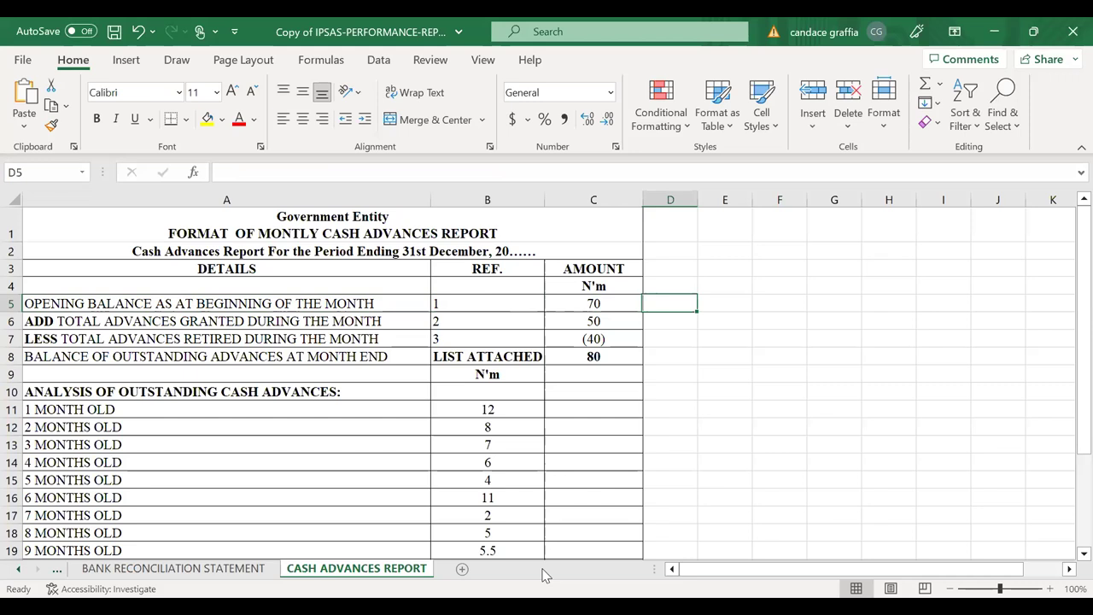
key("Left")
key("Down")
key("Left")
key("Left")
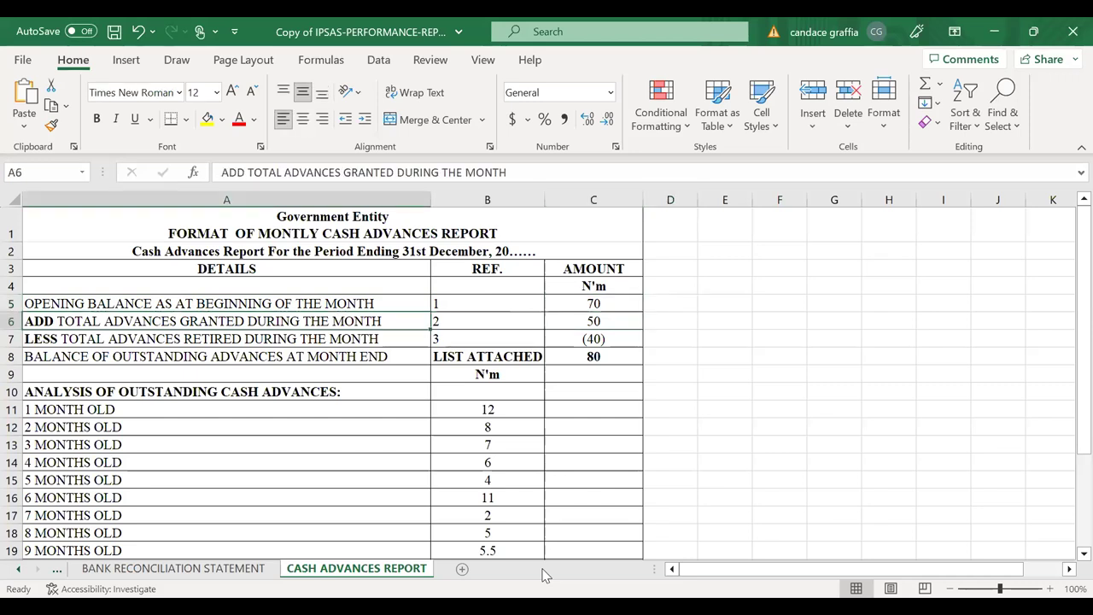
key("Right")
key("Left")
key("Right")
key("Right")
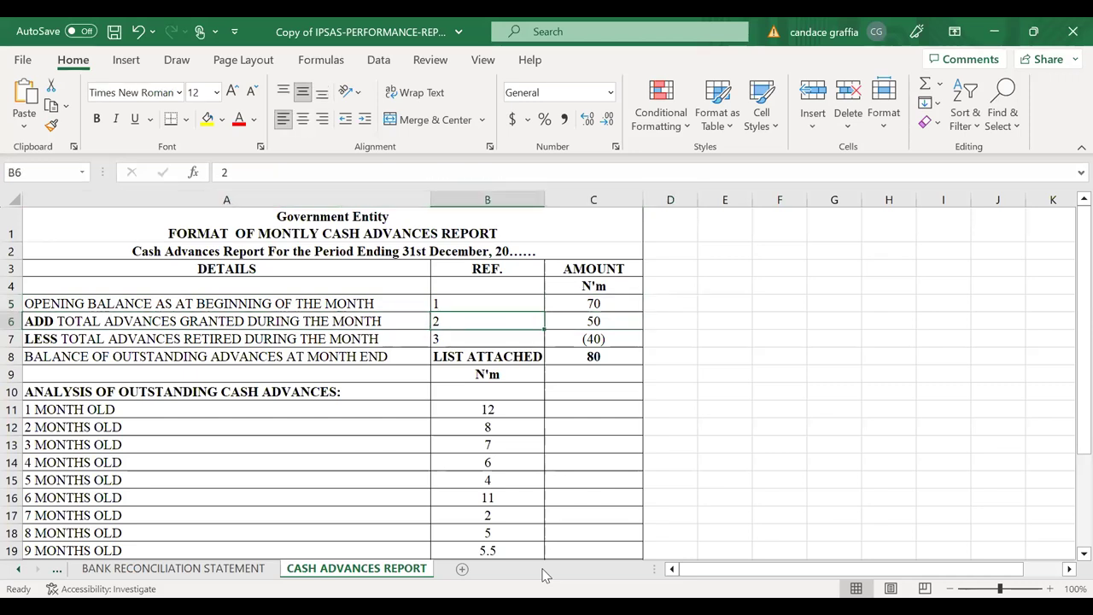
Step: Examine the total advances retired during the month in row 7, comparing C7 with the advances granted in C6
key("Down")
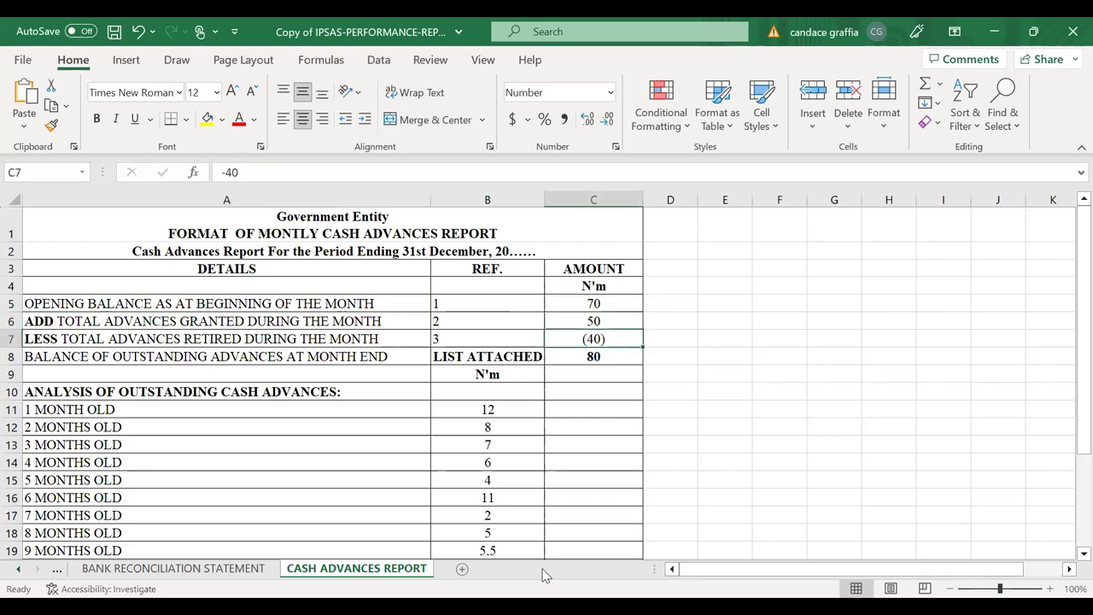
key("Left")
key("Left")
key("Right")
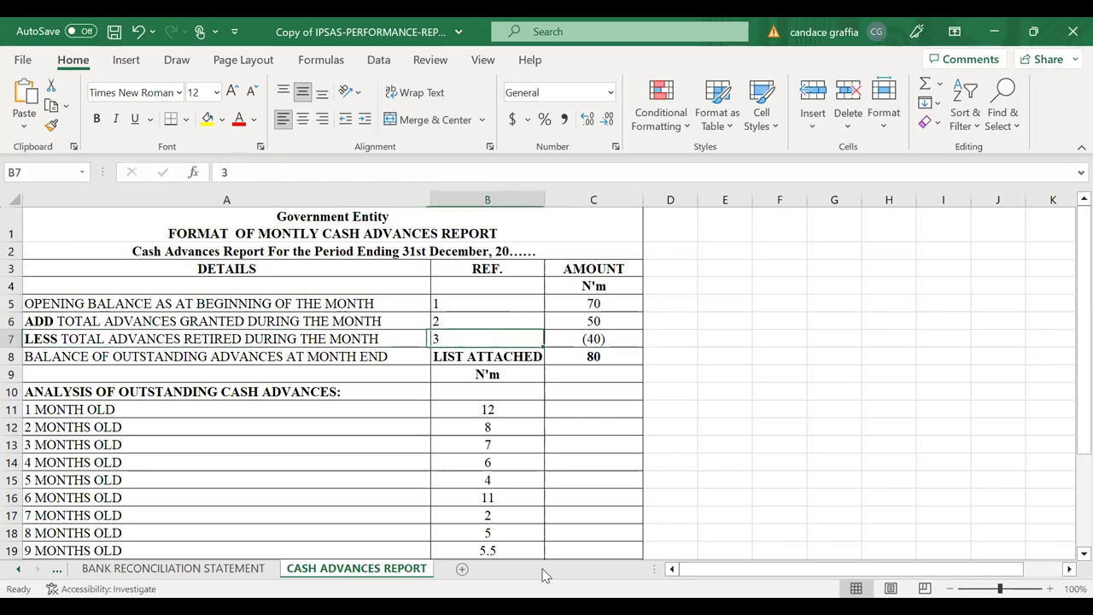
key("Right")
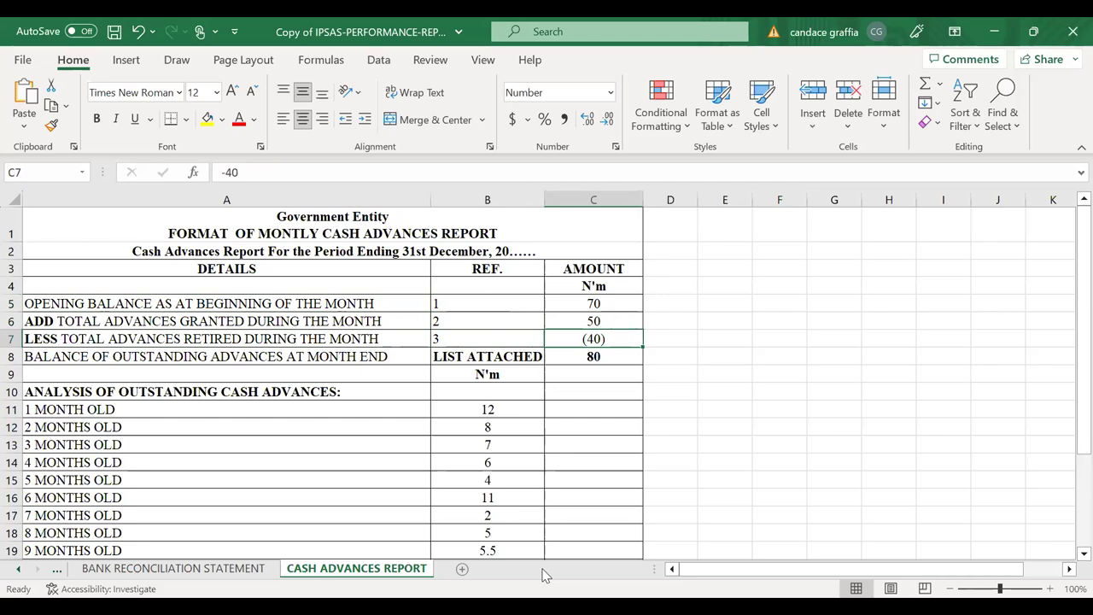
key("Up")
key("Down")
key("Up")
key("Down")
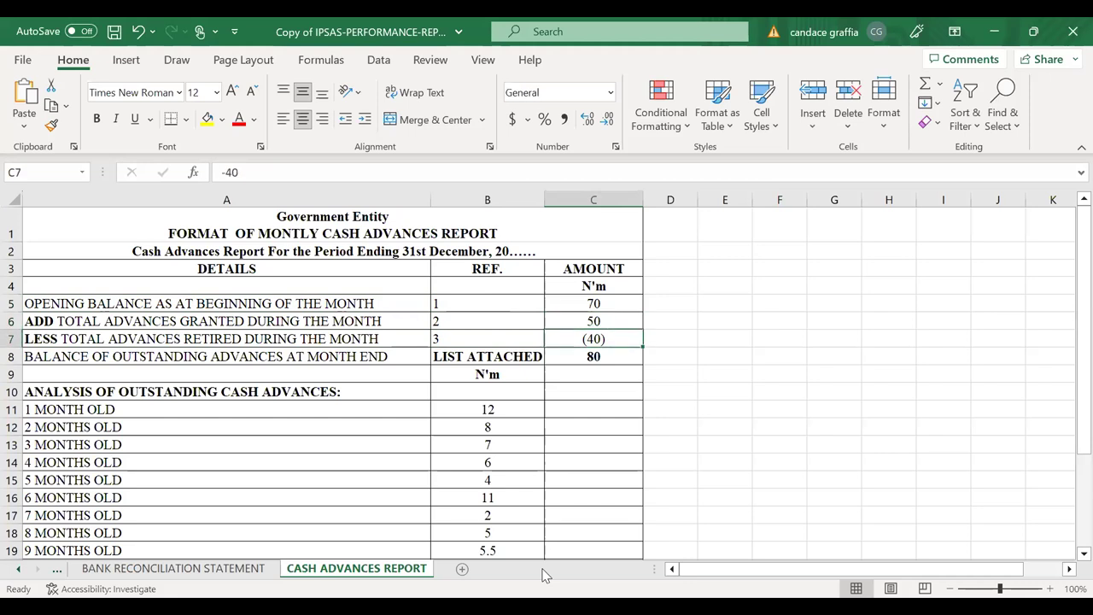
Step: Check the formula for the balance of outstanding advances at month end in C8
key("Down")
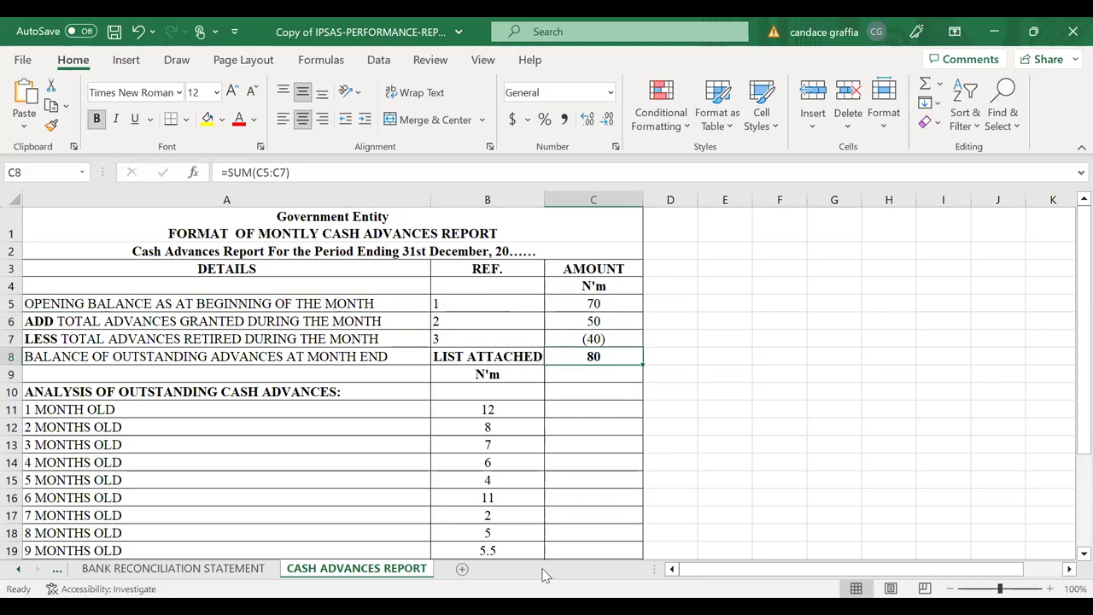
key("Down")
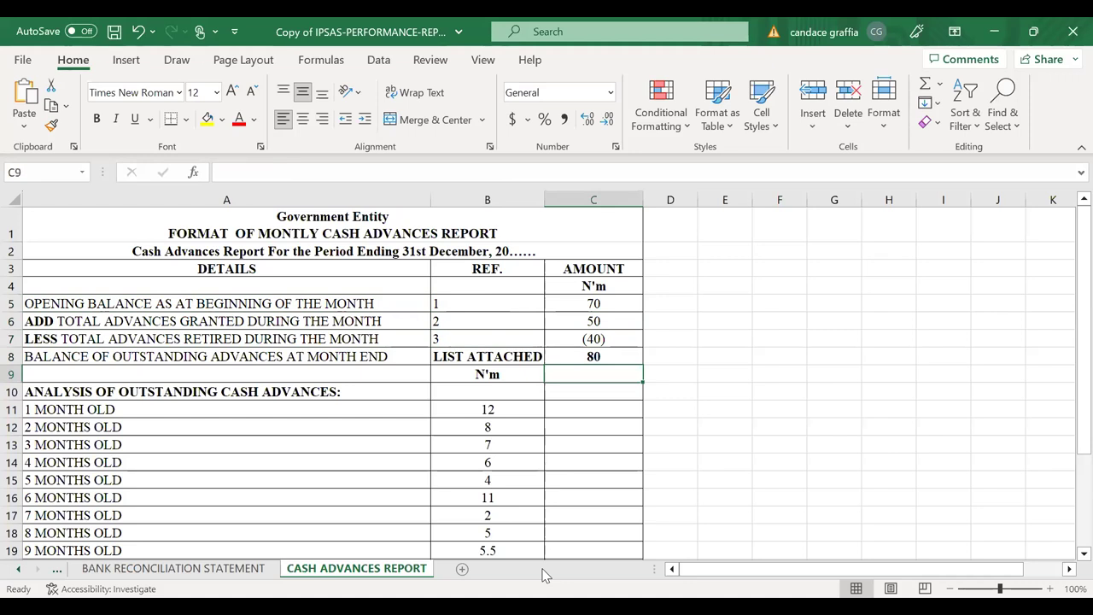
key("Down")
key("Down")
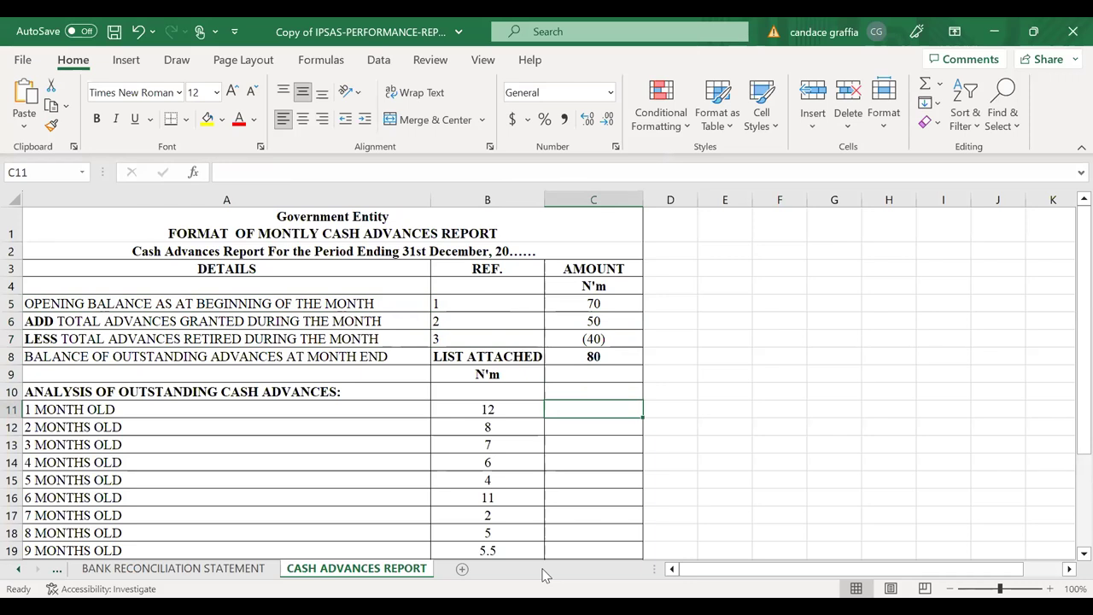
key("Up")
key("Up")
key("Up")
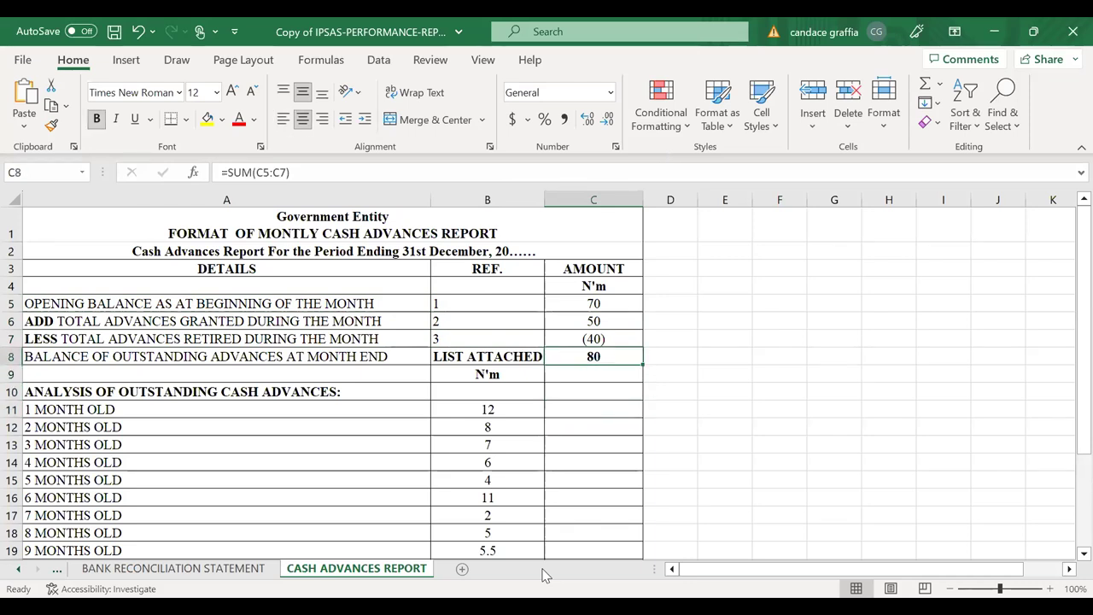
Step: Go through the analysis of outstanding cash advances by age, from 1 month old in B11 to 12 months and above in B22
key("Down")
key("Down")
key("Down")
key("Left")
key("Left")
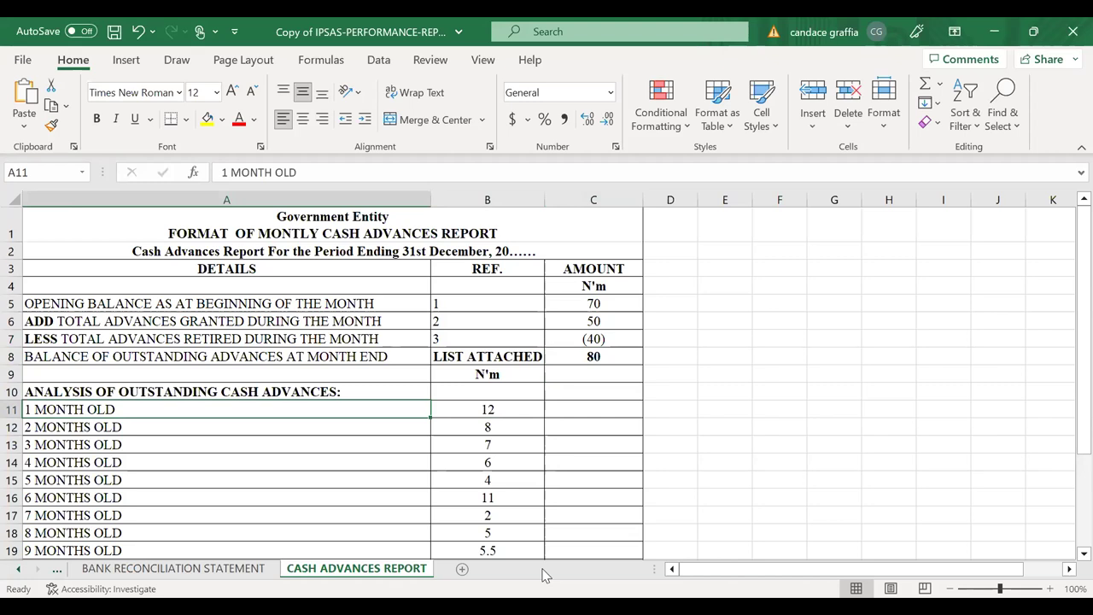
key("Right")
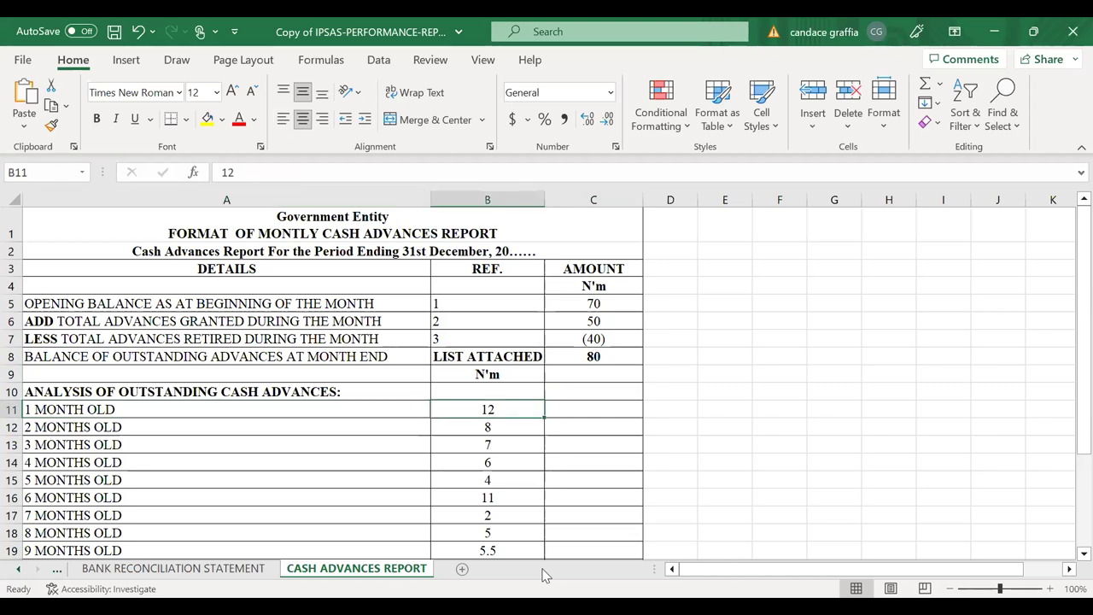
key("Down")
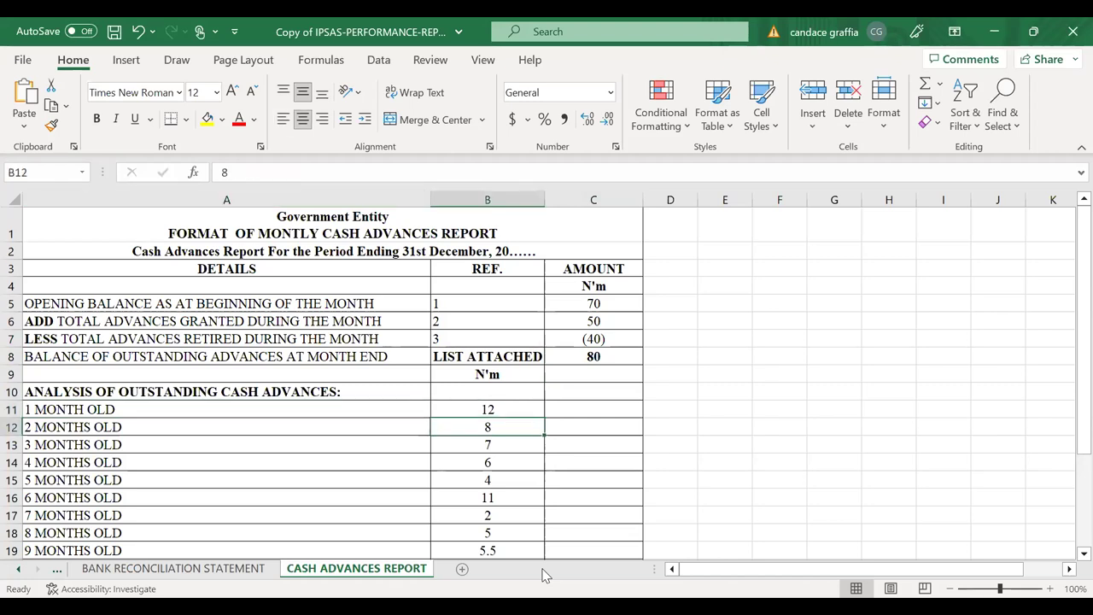
key("Down")
key("Down")
key("Down")
key("Down")
key("Down")
key("Down")
key("Down")
key("Down")
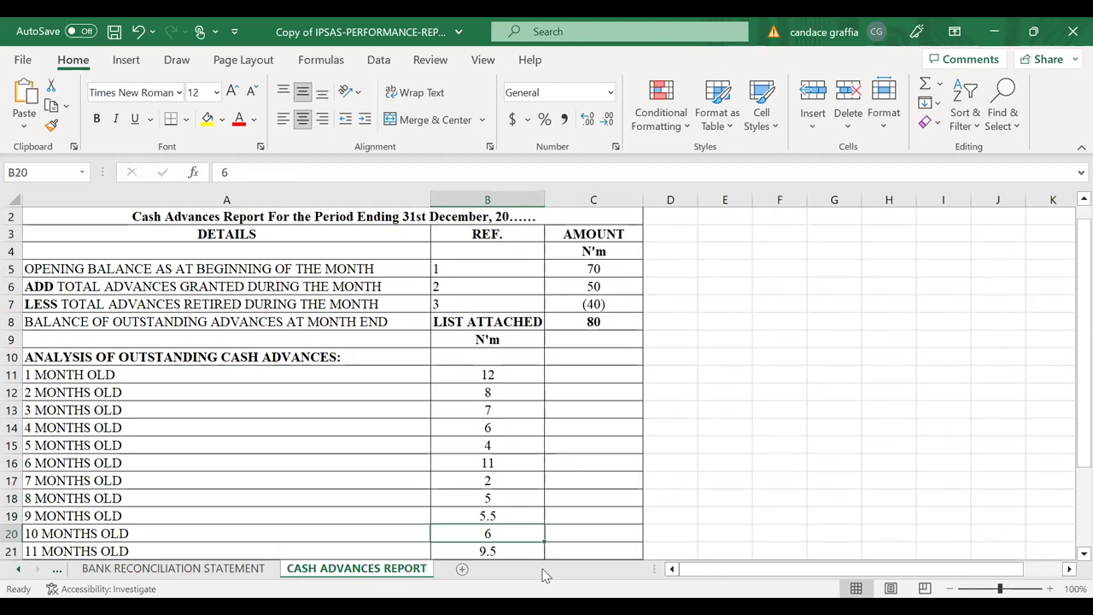
key("Down")
key("Down")
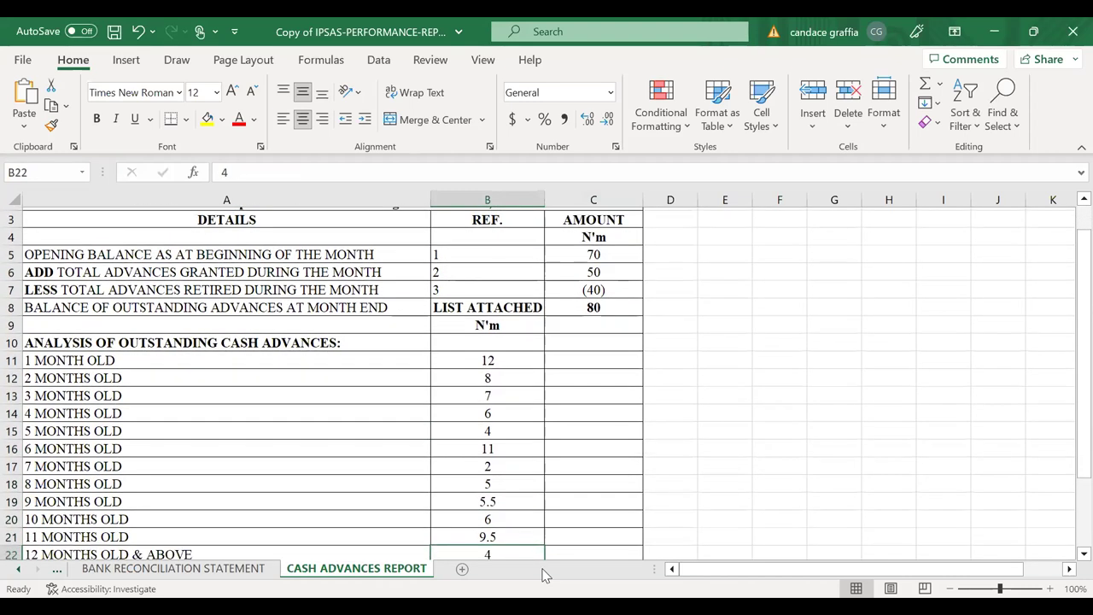
Step: Check the formula for the total of the outstanding cash advances analysis in C23
key("Down")
key("Down")
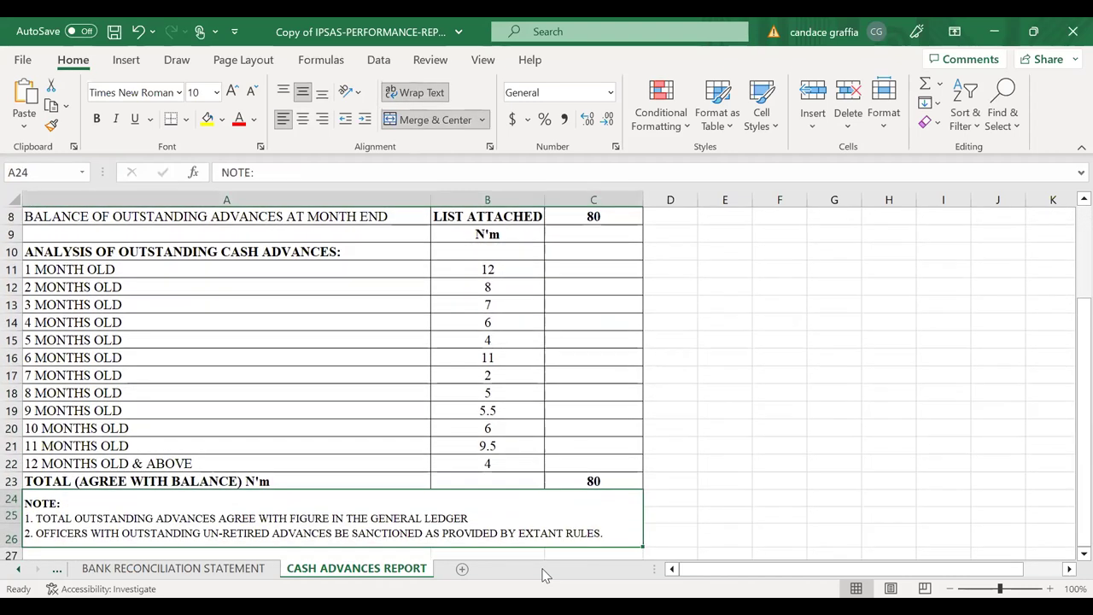
key("Up")
key("Right")
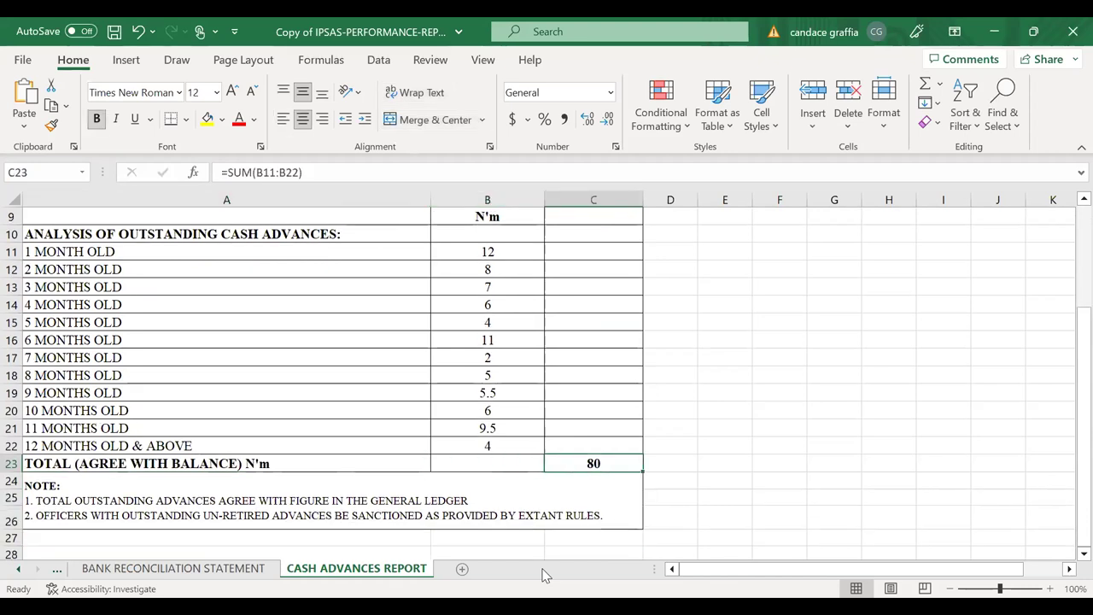
Step: Return to the month-end balance in C8 to compare it with the analysis total
key("Up")
key("Up")
key("Up")
key("Up")
key("Up")
key("Up")
key("Up")
key("Up")
key("Up")
key("Up")
key("Up")
key("Up")
key("Up")
key("Up")
key("Up")
key("Up")
key("Up")
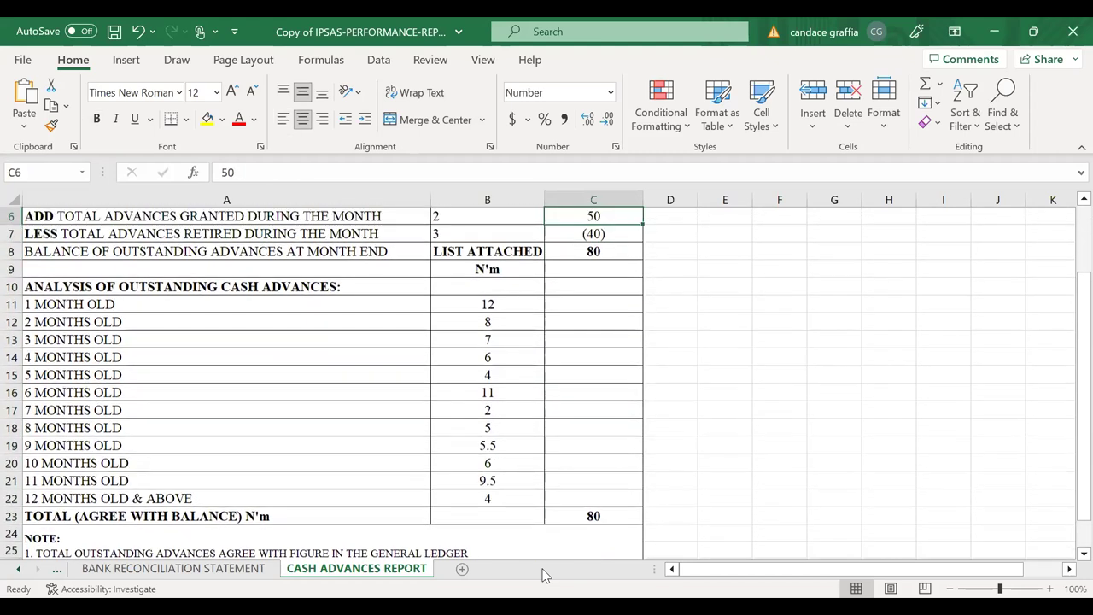
key("Down")
key("Down")
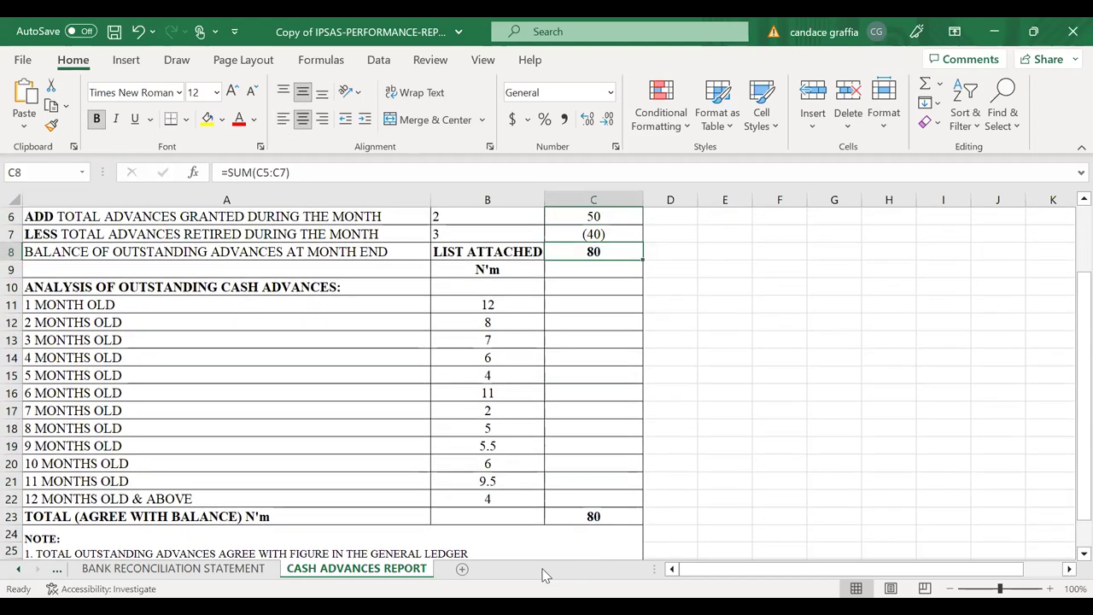
Step: Go to the note in A24 below the total and read its points on outstanding and un-retired advances
key("Down")
key("Down")
key("Down")
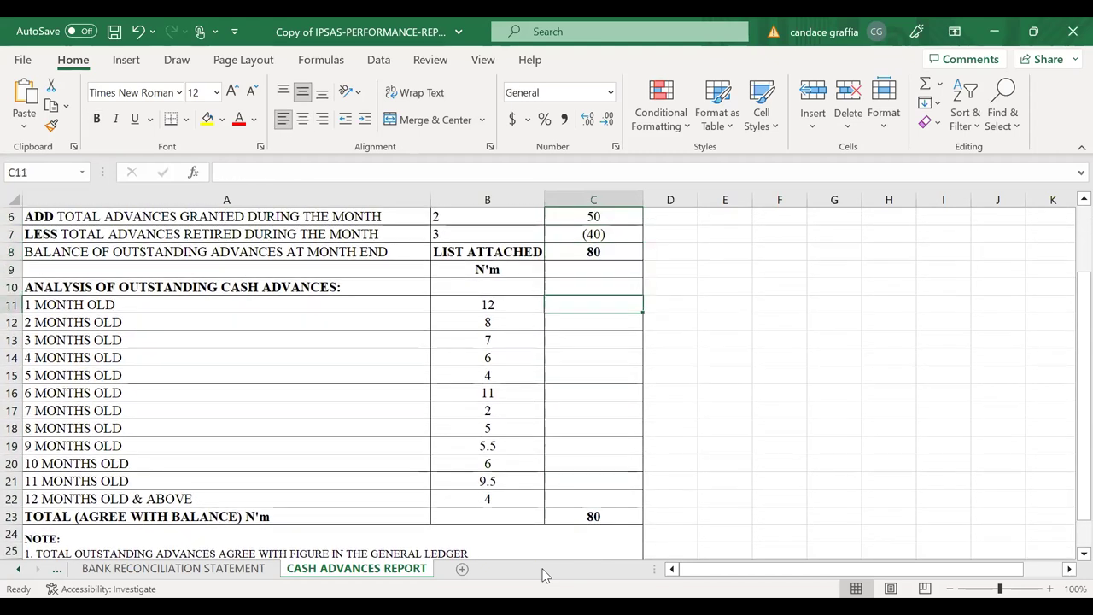
key("Down")
key("Down")
key("Down")
key("Down")
key("Down")
key("Down")
key("Down")
key("Down")
key("Down")
key("Down")
key("Down")
key("Down")
key("Down")
key("Down")
key("Down")
key("Down")
key("Down")
key("Up")
key("Up")
key("Right")
key("Left")
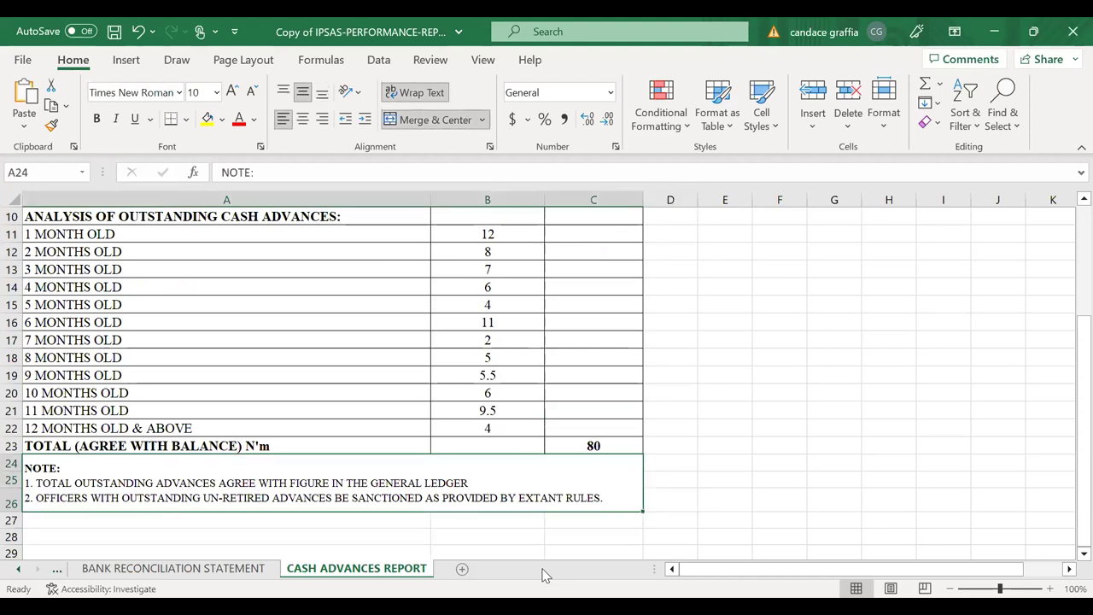
key("Down")
key("Up")
Step: Open the BANK RECONCILIATION STATEMENT sheet and examine its column headings and the Cash Book row
left_click(211, 569)
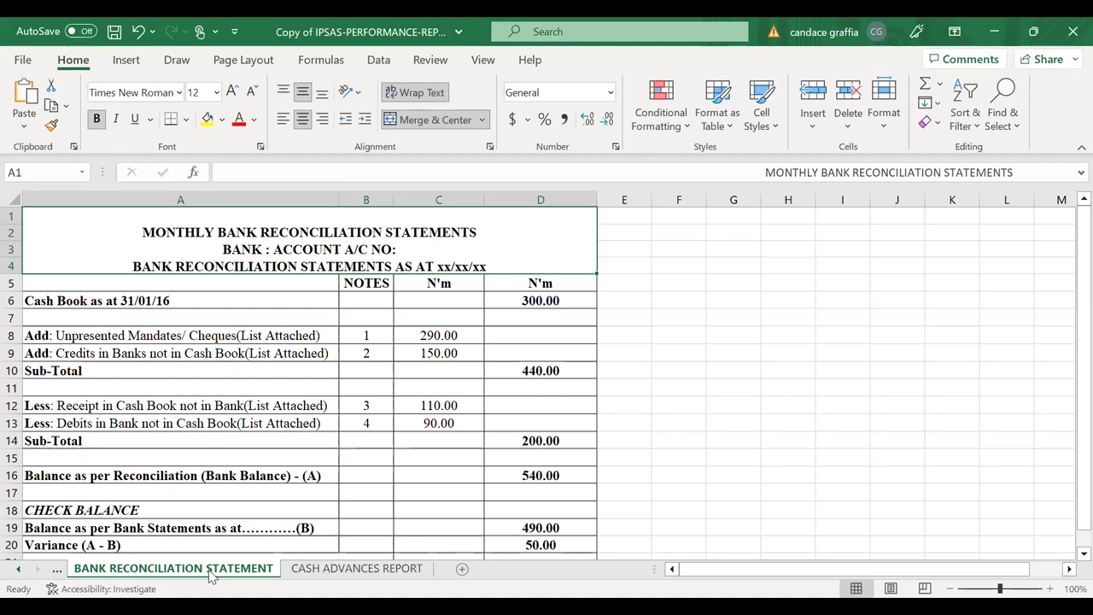
key("Down")
key("Down")
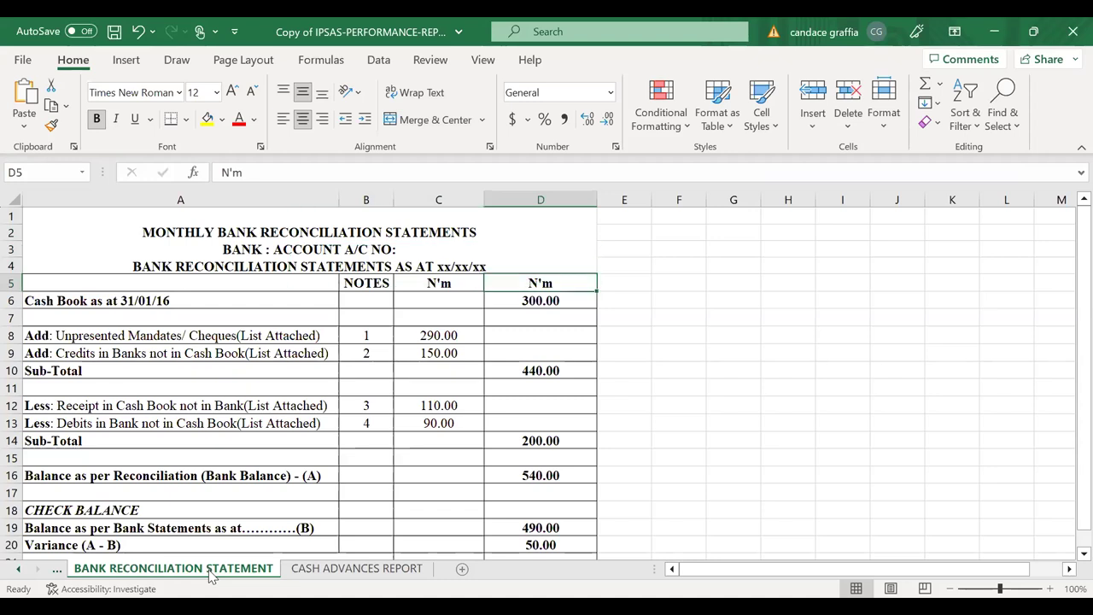
key("Left")
key("Left")
key("Left")
key("Right")
key("Right")
key("Right")
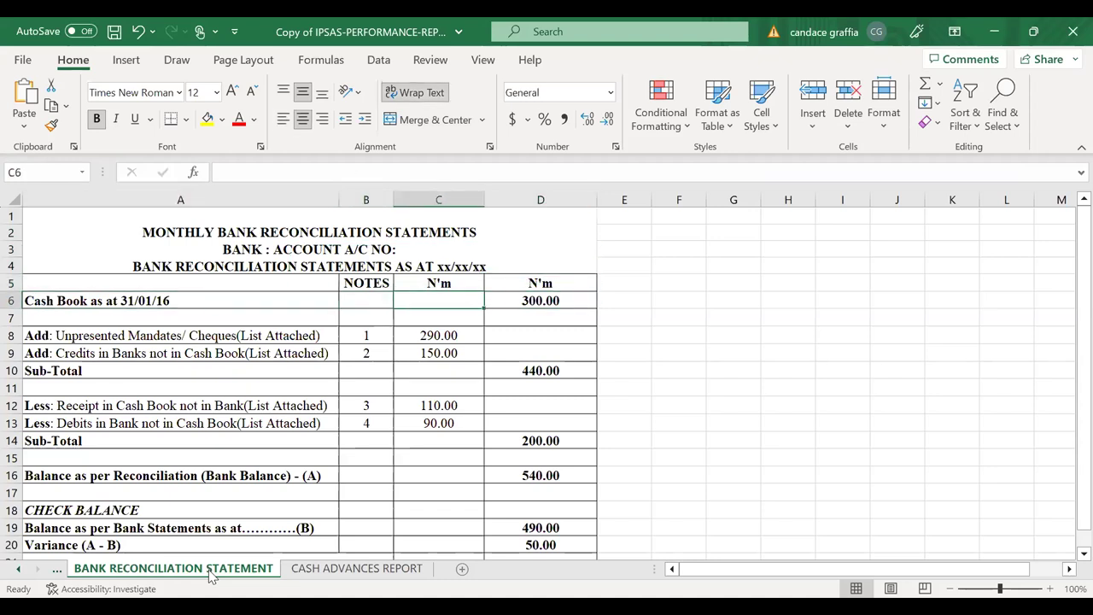
Step: Examine the unpresented mandates and bank credits added in rows 8 and 9, and their sub-total in D10
key("Left")
key("Left")
key("Left")
key("Down")
key("Down")
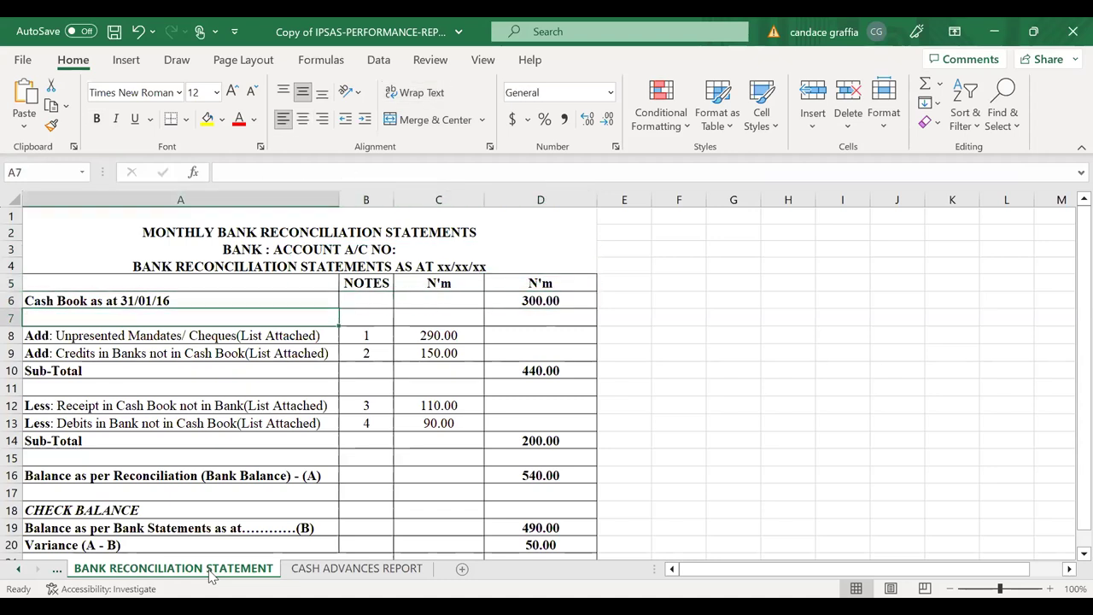
key("Right")
key("Right")
key("Down")
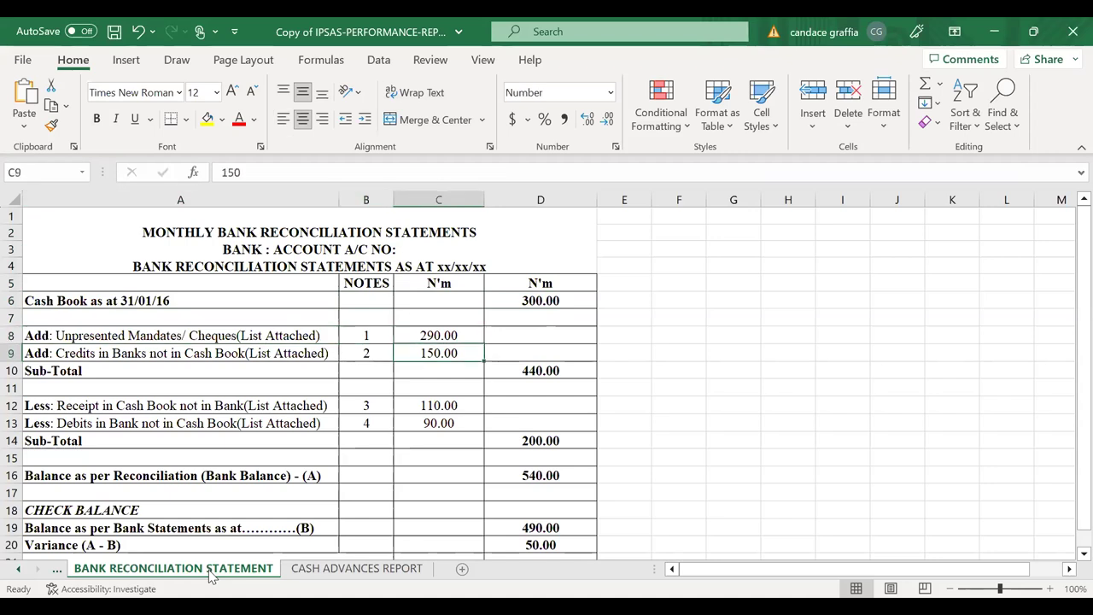
key("Left")
key("Left")
key("Right")
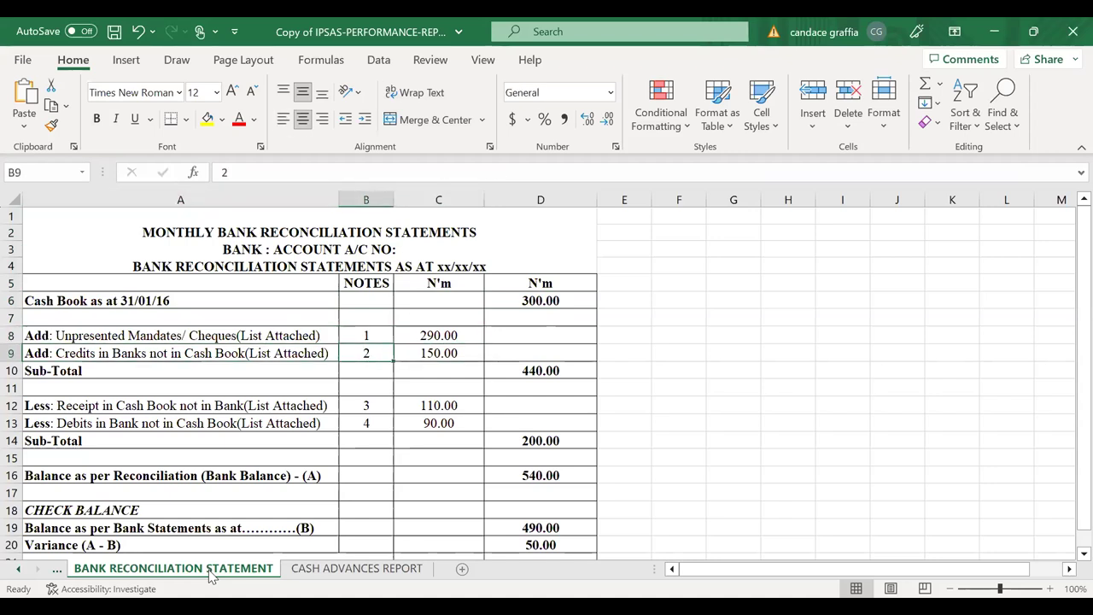
key("Right")
key("Down")
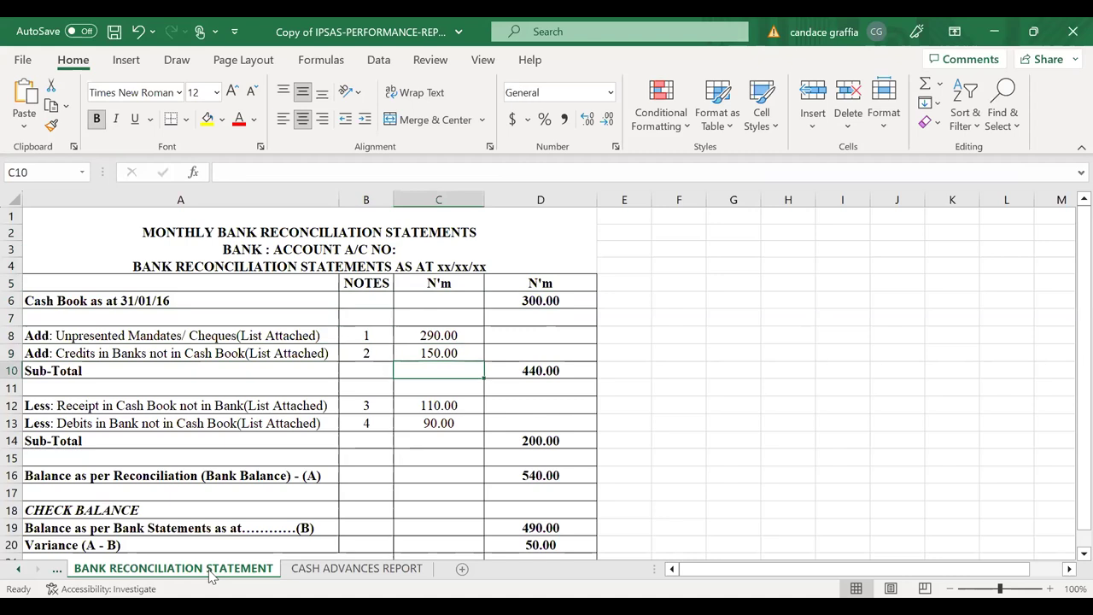
key("Right")
Step: Examine the deduction for receipts in the Cash Book not in bank, including its amount in C12
key("Down")
key("Down")
key("Left")
key("Left")
key("Left")
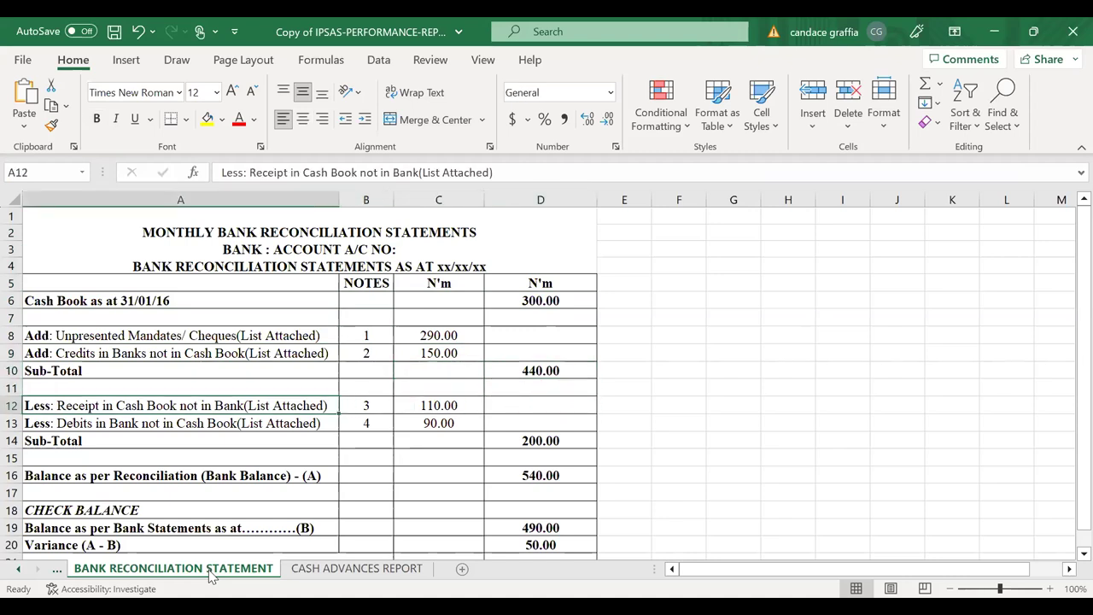
key("Right")
key("Right")
Step: Examine the deduction for bank debits not in the Cash Book in row 13 and the sub-total formula in D14
key("Down")
key("Left")
key("Left")
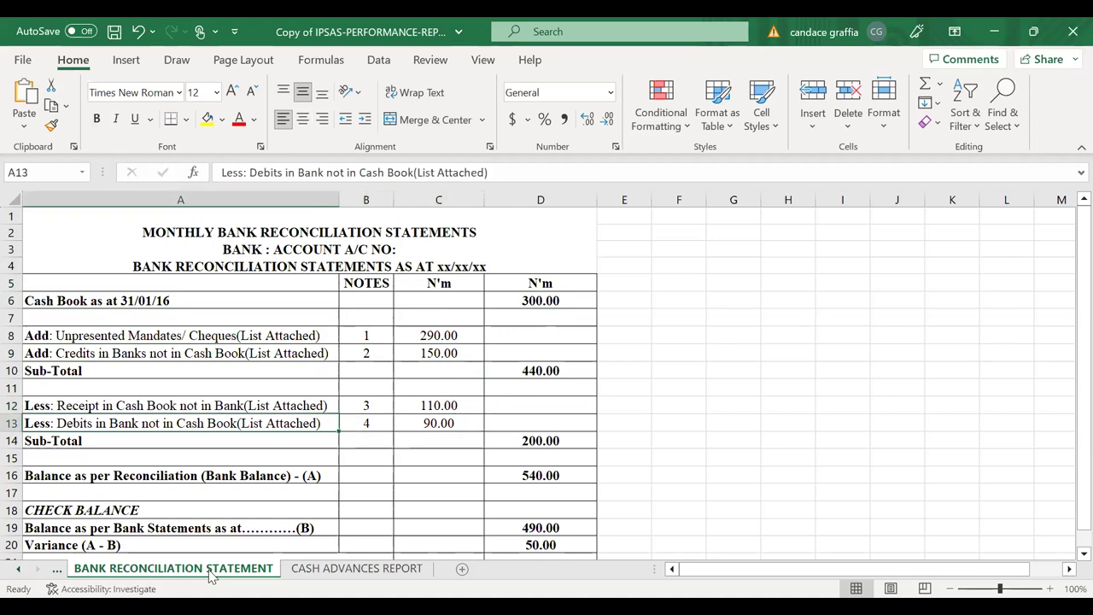
key("Right")
key("Right")
key("Down")
key("Right")
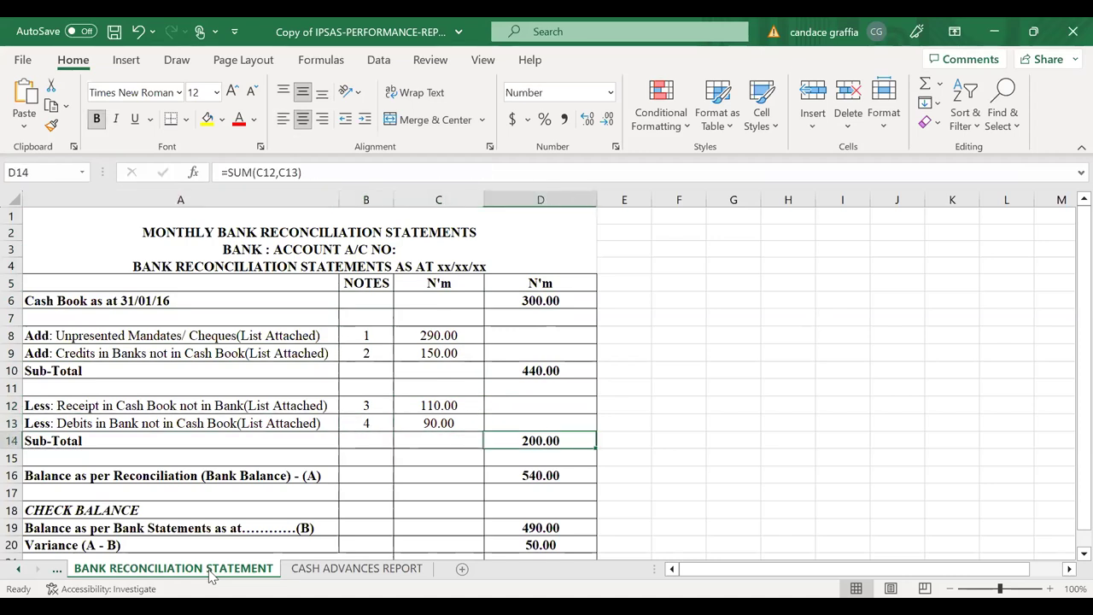
Step: Look over the check balance section in rows 18 to 20, down to the end of the statement
key("Down")
key("Down")
key("Down")
key("Down")
key("Down")
key("Down")
key("Down")
key("Down")
Step: Examine the balance as per reconciliation in row 16 and its formula in D16
key("Up")
key("Up")
key("Up")
key("Up")
key("Up")
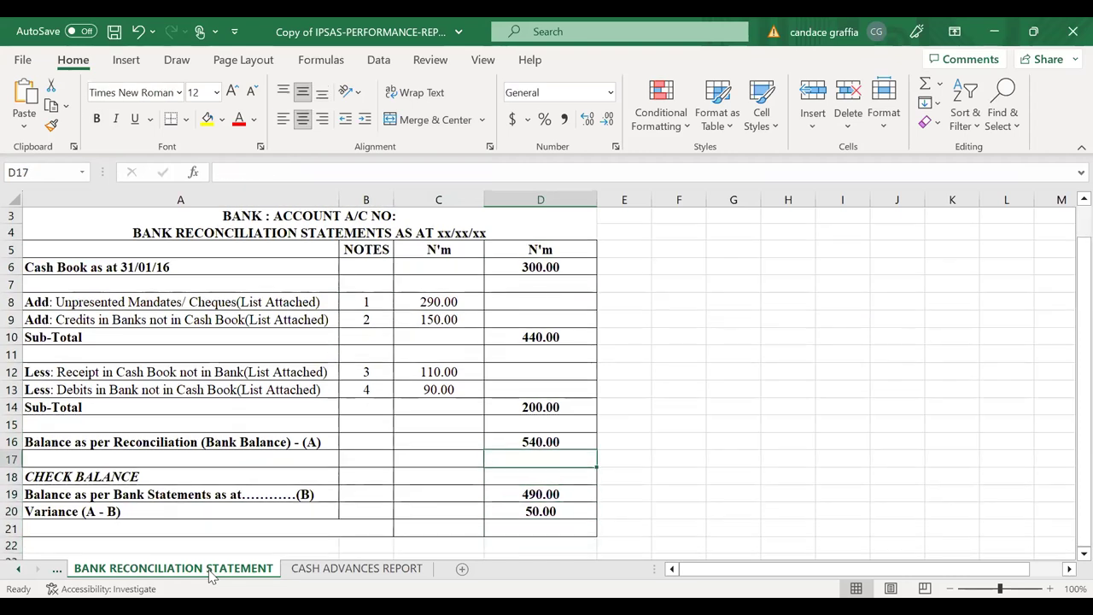
key("Up")
key("Left")
key("Left")
key("Left")
key("Right")
key("Right")
key("Right")
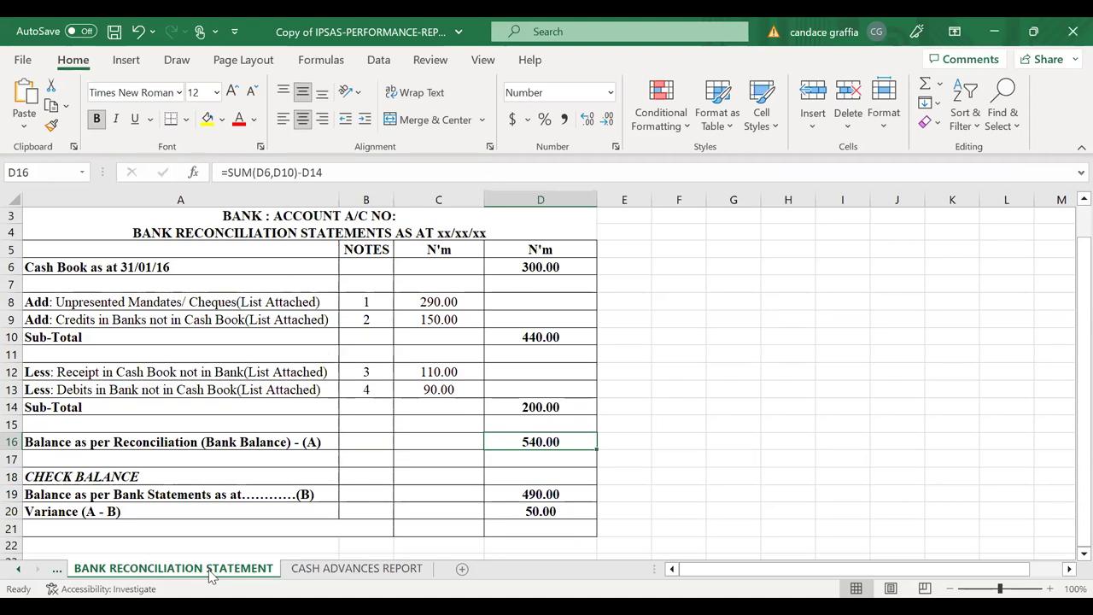
Step: Examine the balance as per bank statements in row 19, including its amount in D19
key("Down")
key("Down")
key("Down")
key("Left")
key("Left")
key("Left")
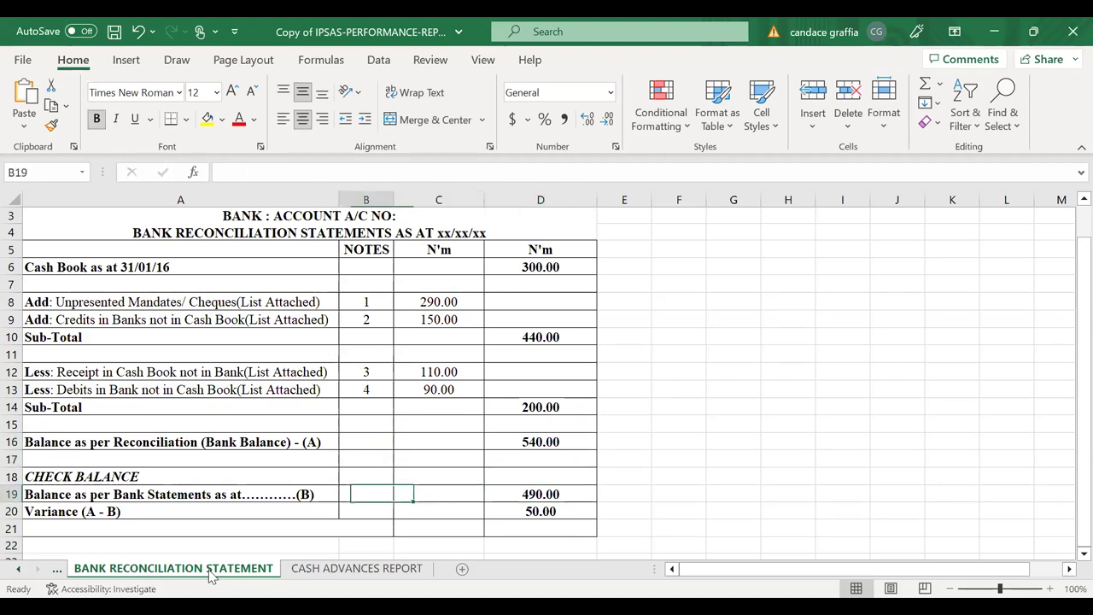
key("Right")
key("Right")
key("Right")
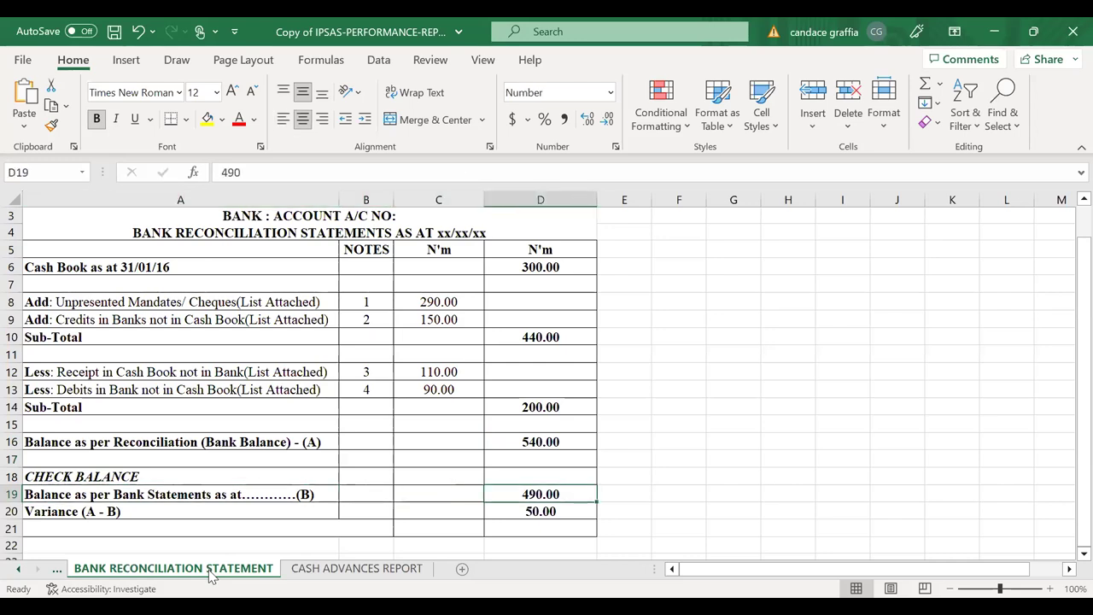
Step: Compare the reconciliation balance in D16 with the variance (A - B) formula in D20
key("Up")
key("Up")
key("Up")
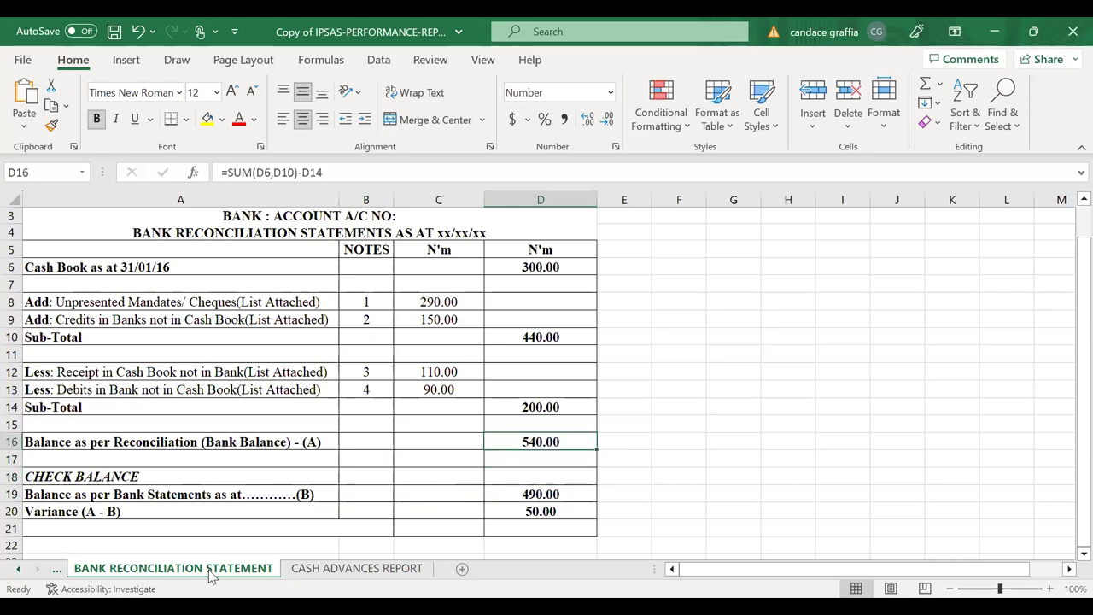
key("Down")
key("Down")
key("Down")
key("Down")
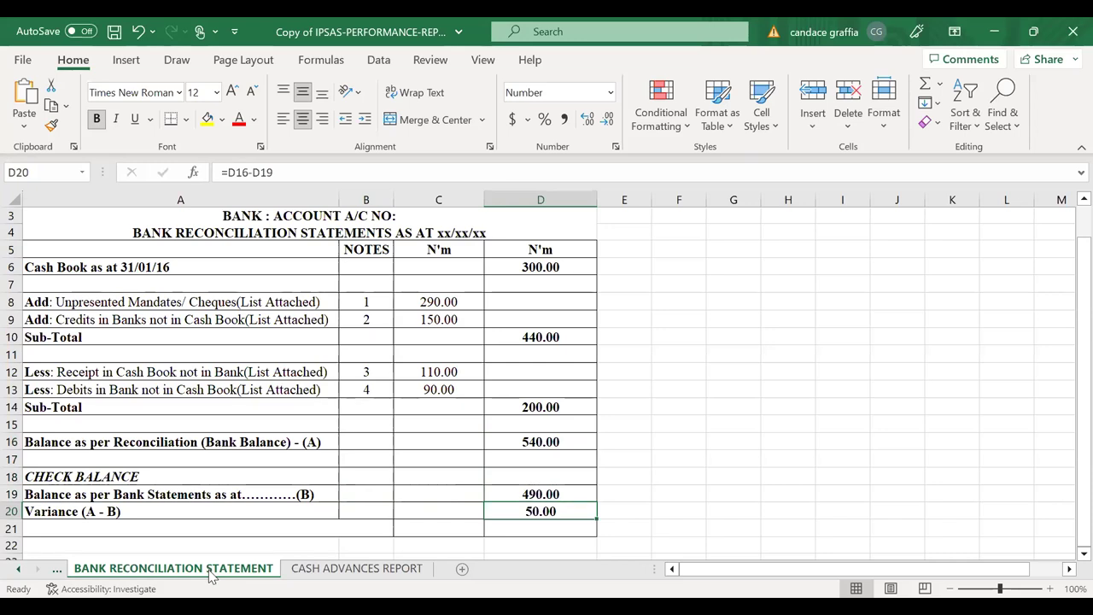
Step: Recheck the check balance rows against the reconciliation balance, ending at the variance in D20
key("Up")
key("Up")
key("Up")
key("Up")
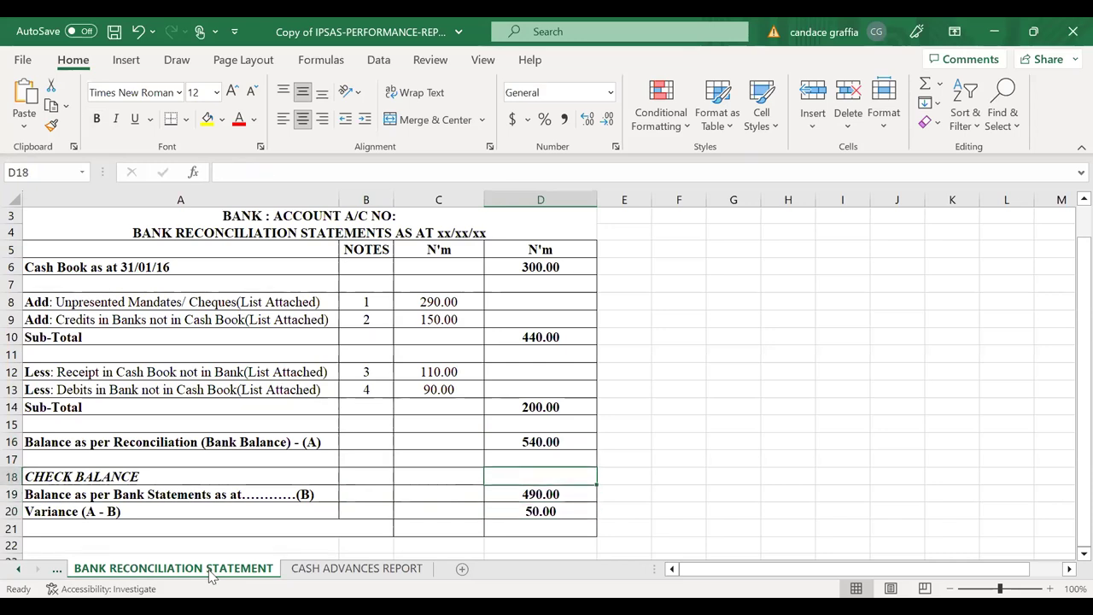
key("Down")
key("Down")
key("Down")
key("Down")
key("Down")
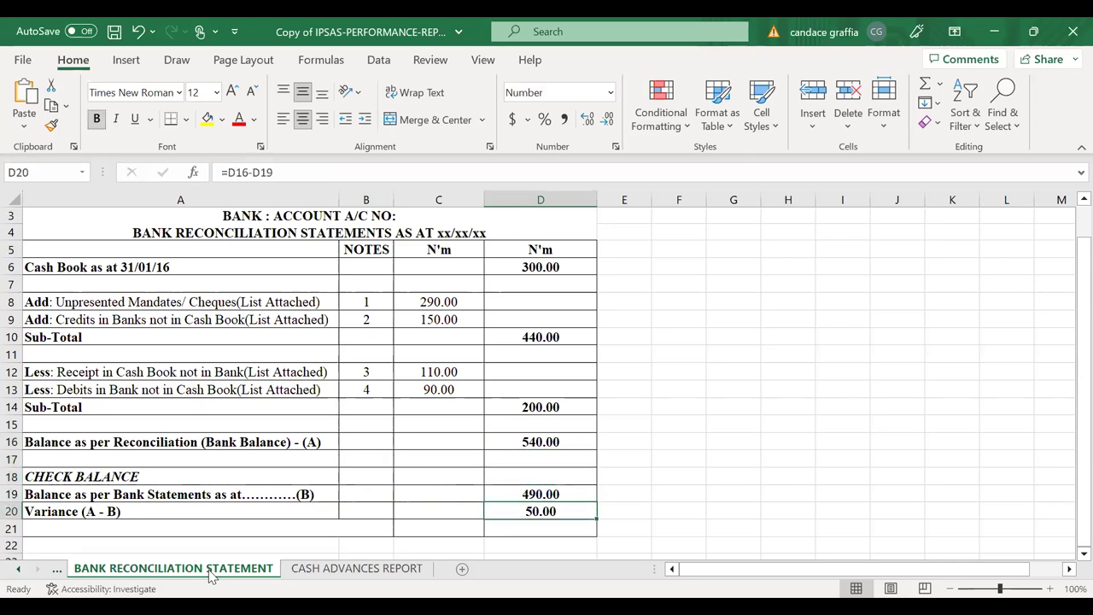
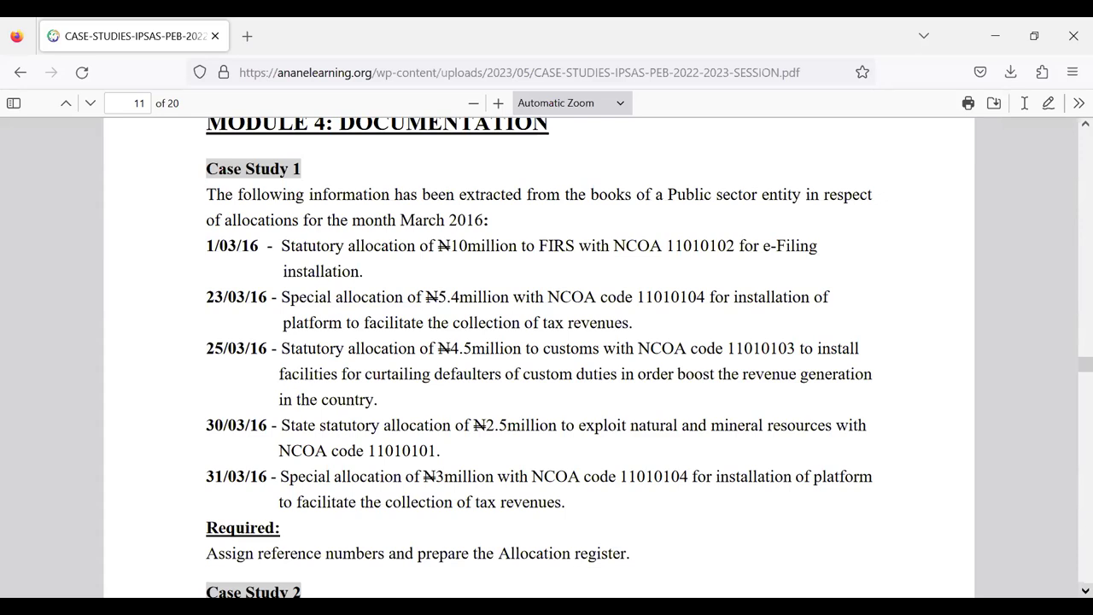
Step: Read Module 4 Case Studies 1 to 3 in the case studies PDF, covering the allocation, aid and grants, and loan registers
scroll(644, 266, "down", 3)
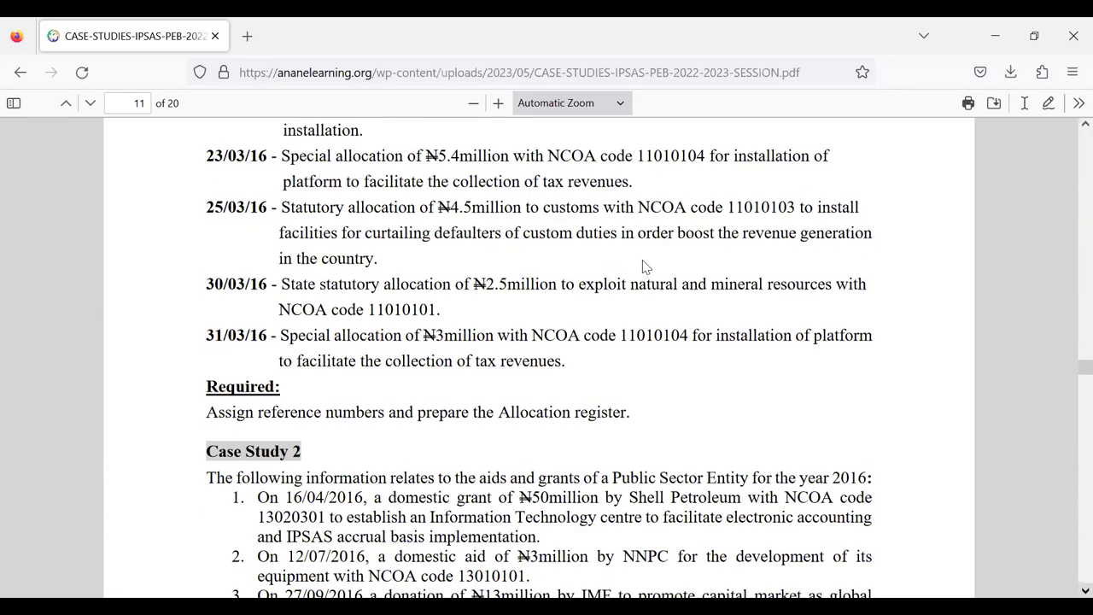
scroll(645, 267, "down", 4)
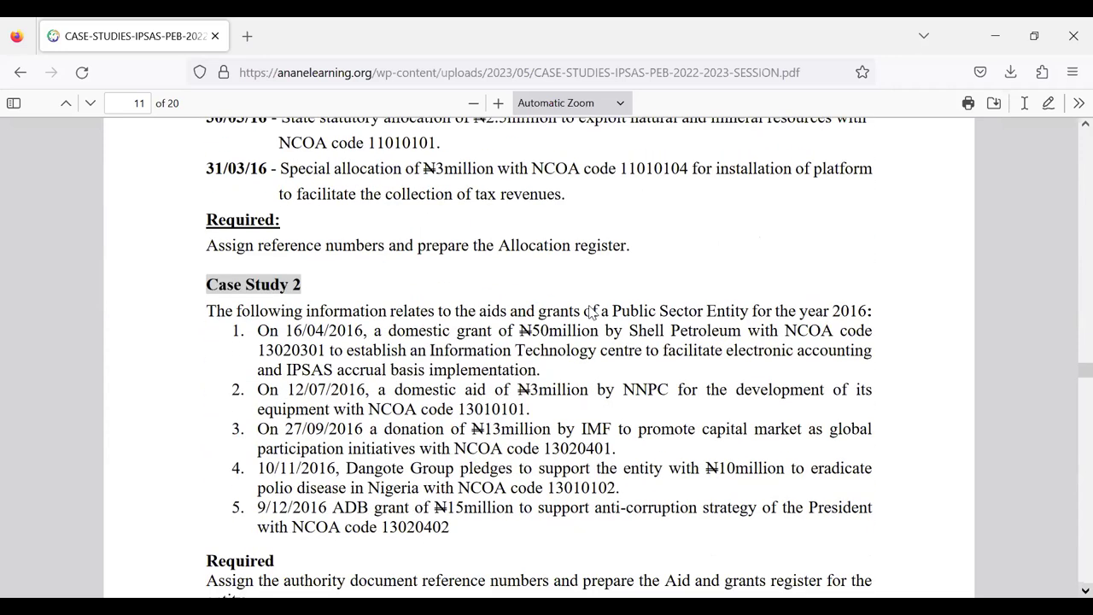
scroll(592, 312, "down", 3)
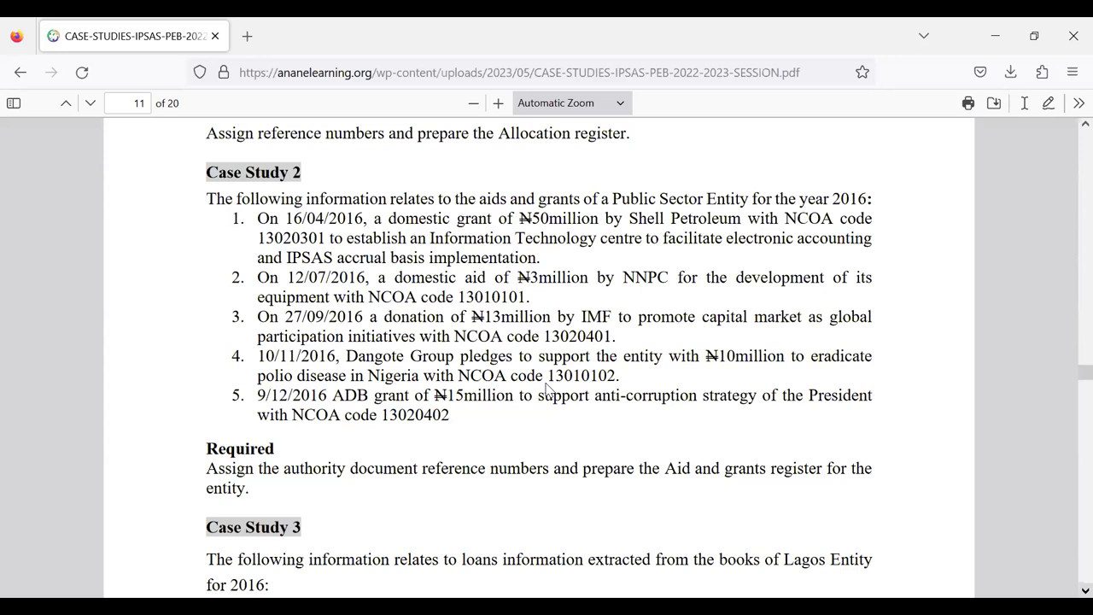
scroll(632, 239, "down", 4)
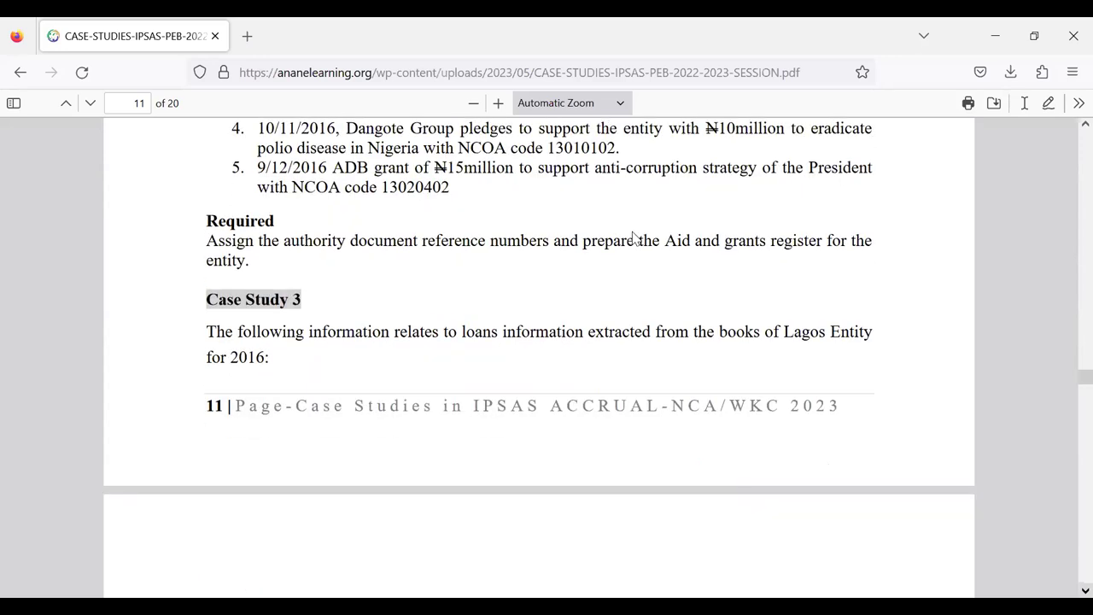
scroll(593, 354, "down", 2)
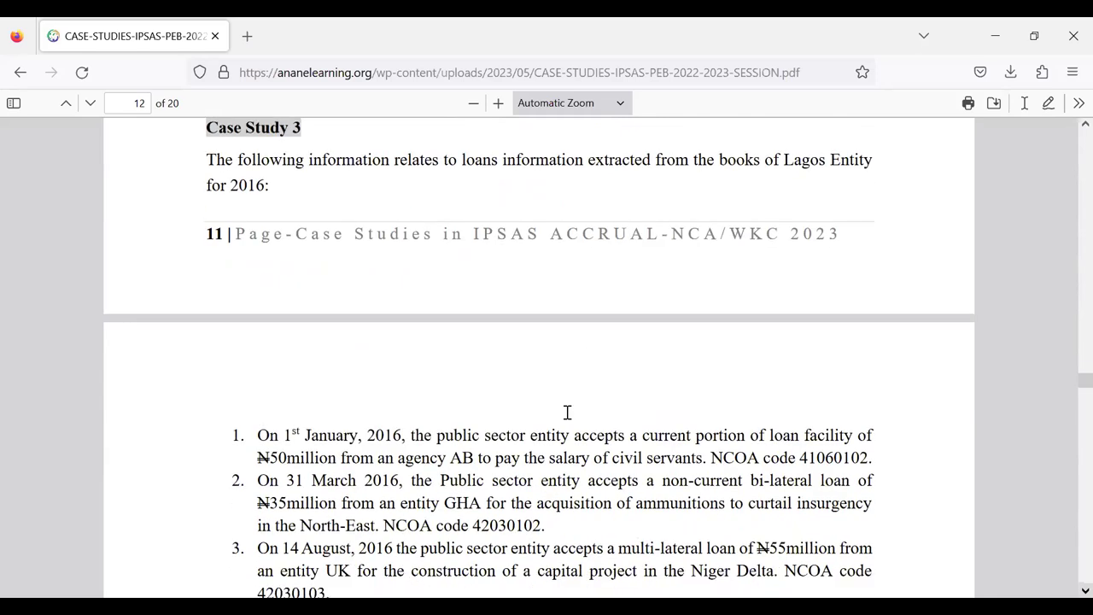
scroll(584, 334, "down", 2)
scroll(584, 334, "down", 3)
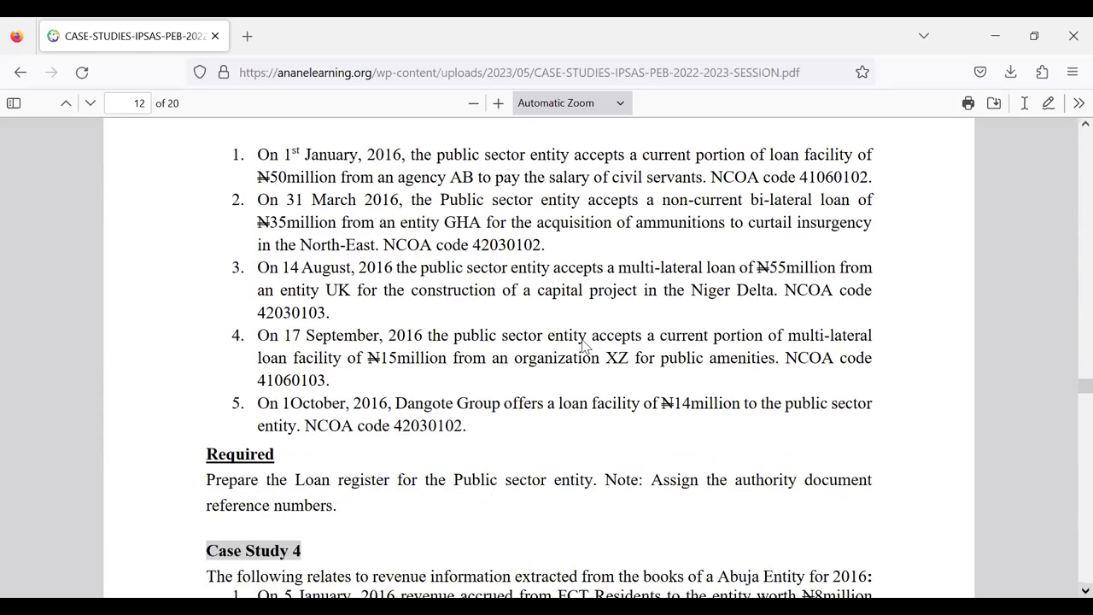
scroll(586, 345, "down", 1)
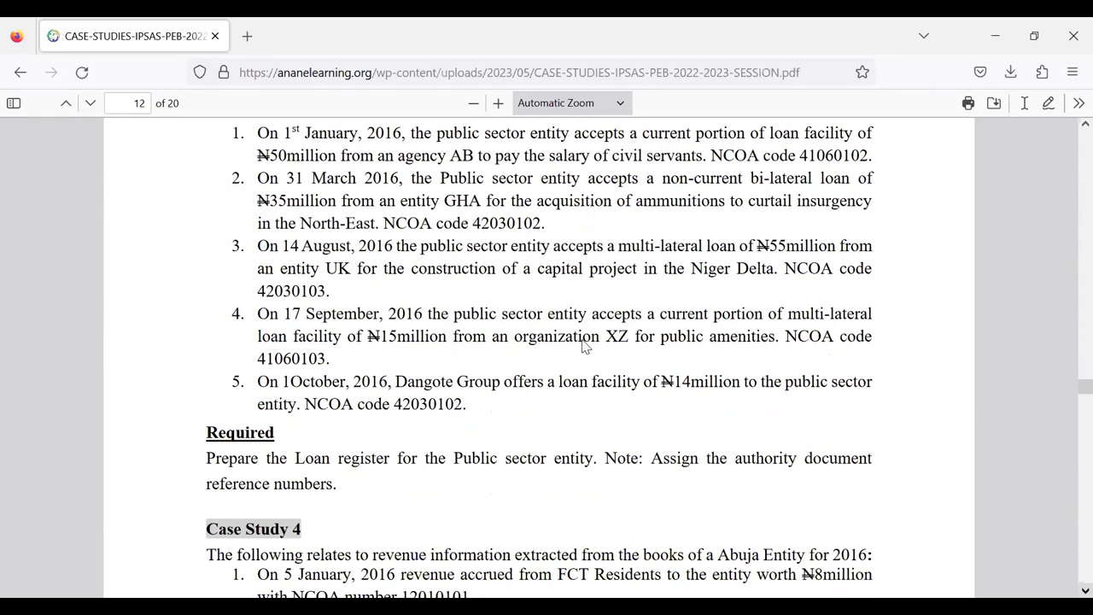
Step: Read Case Study 4 on the revenue register and Case Study 5 on the journal voucher
scroll(648, 381, "down", 5)
scroll(632, 321, "down", 4)
scroll(583, 395, "up", 5)
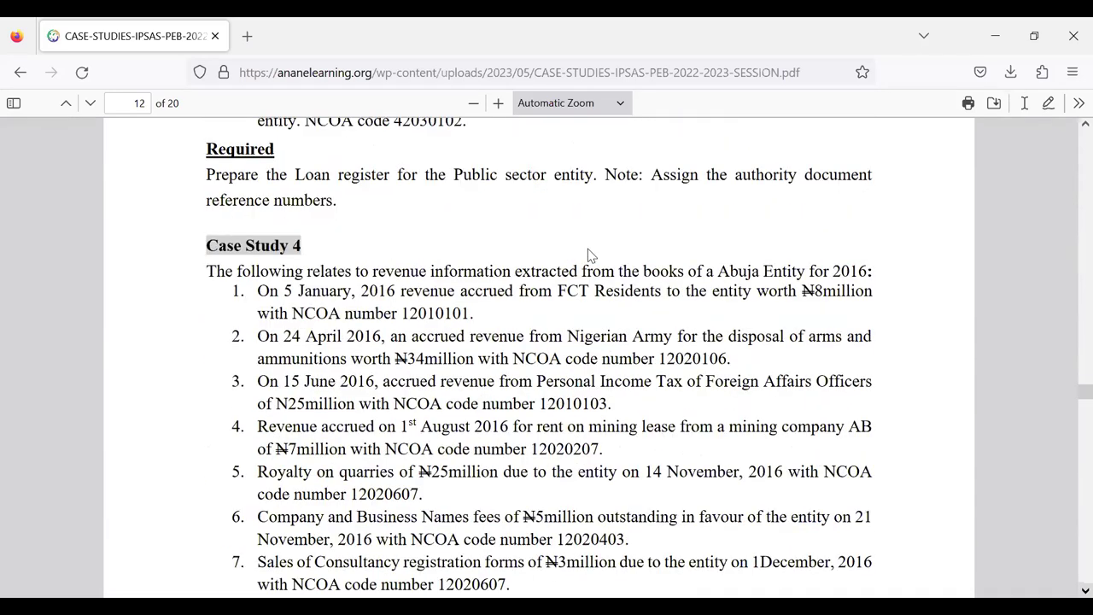
scroll(570, 346, "down", 4)
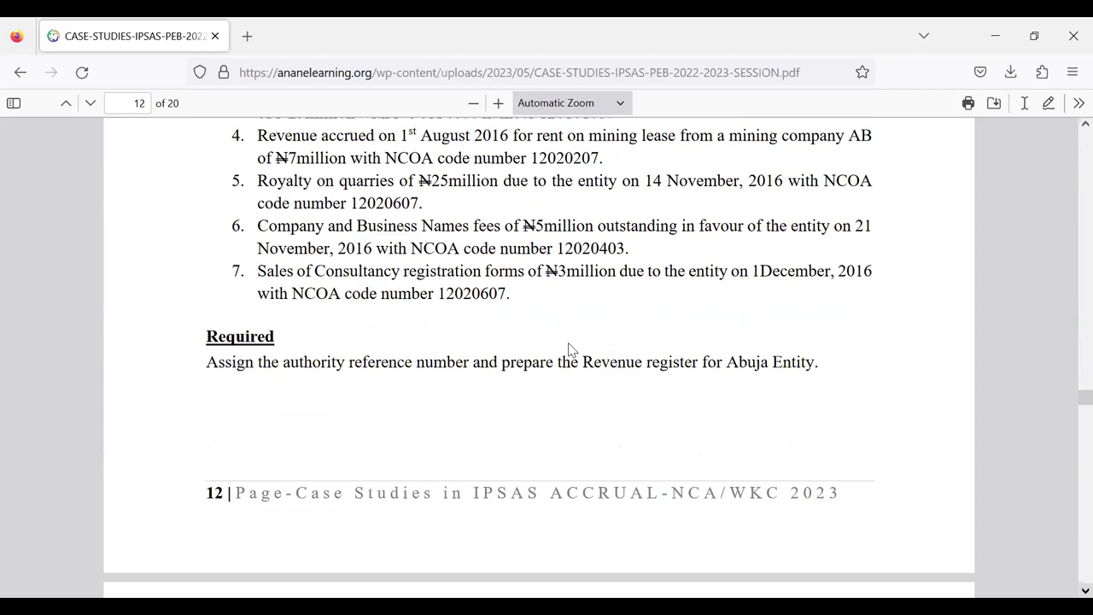
scroll(569, 345, "down", 8)
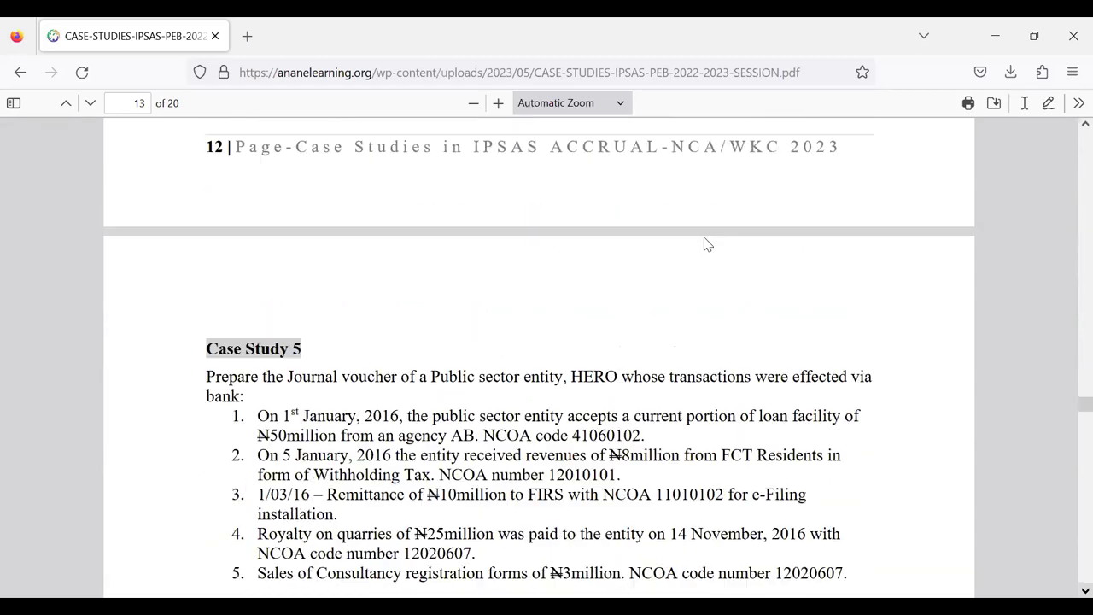
scroll(586, 397, "down", 1)
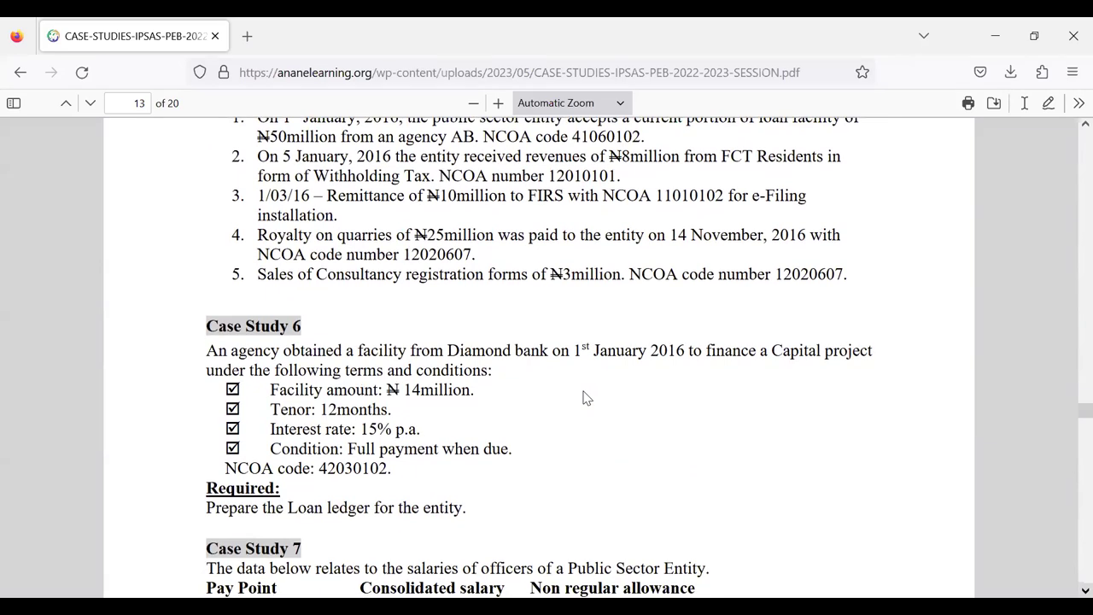
scroll(589, 392, "up", 2)
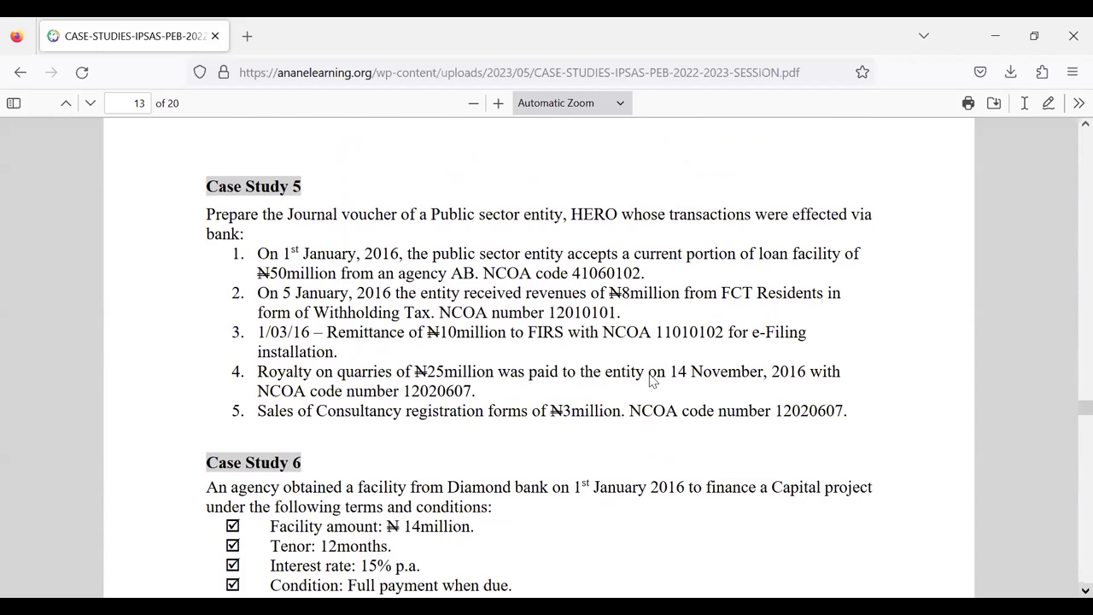
Step: Read Case Studies 6 to 9 on the loan ledger and the salary and wages, payable and inventory issue registers
scroll(650, 380, "down", 4)
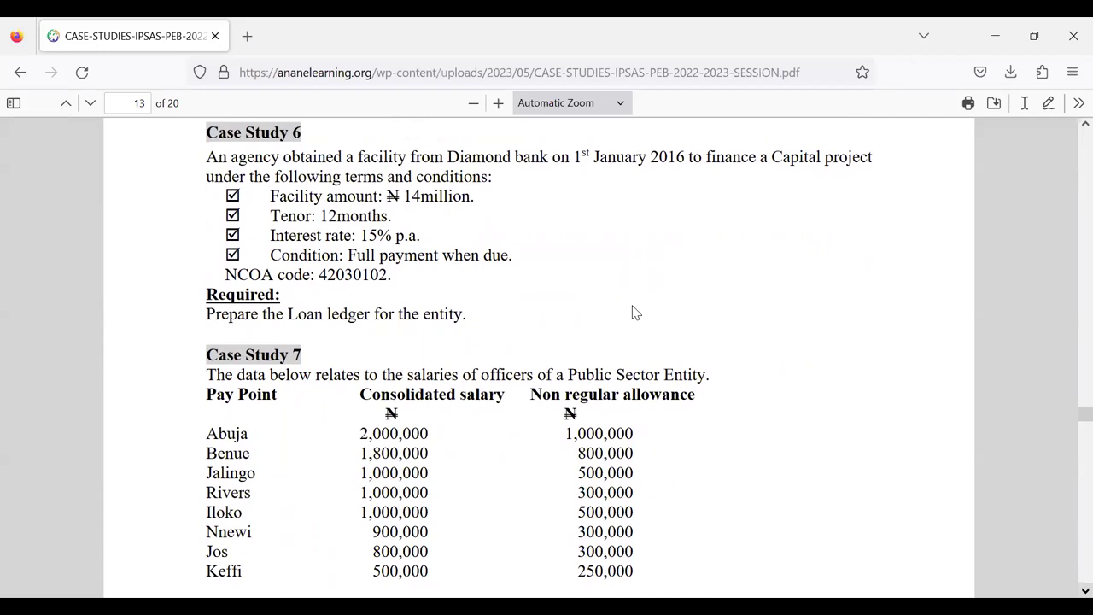
scroll(633, 309, "down", 3)
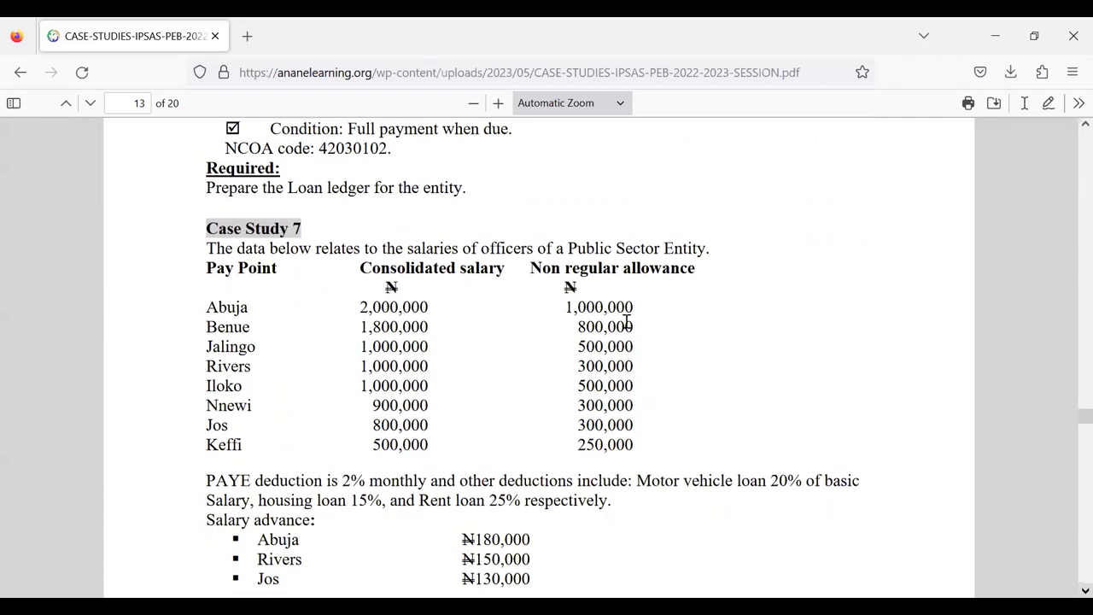
scroll(602, 406, "down", 1)
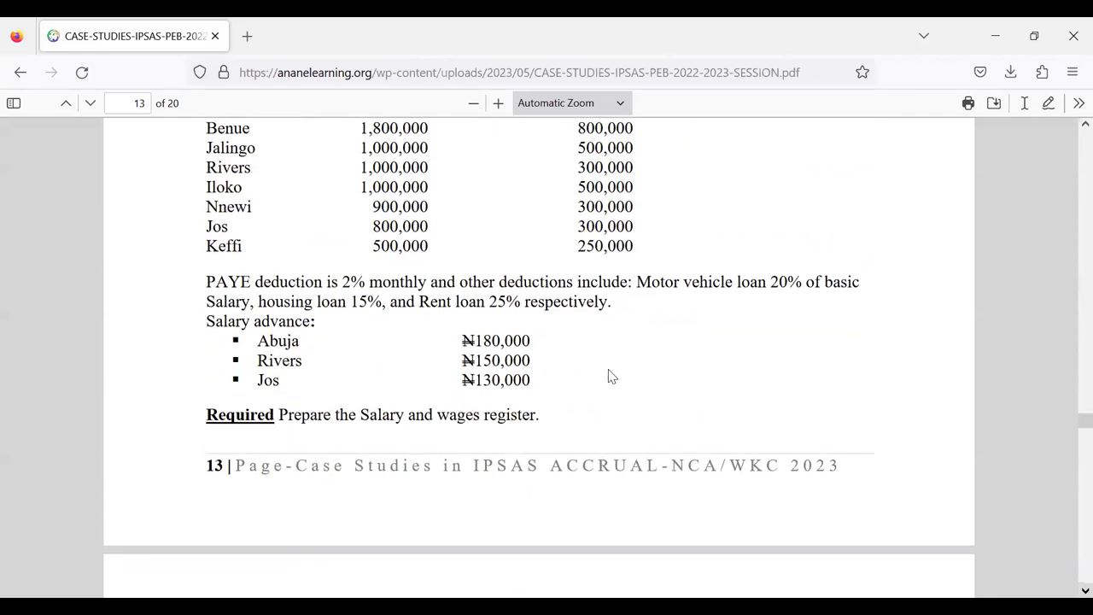
scroll(640, 307, "down", 5)
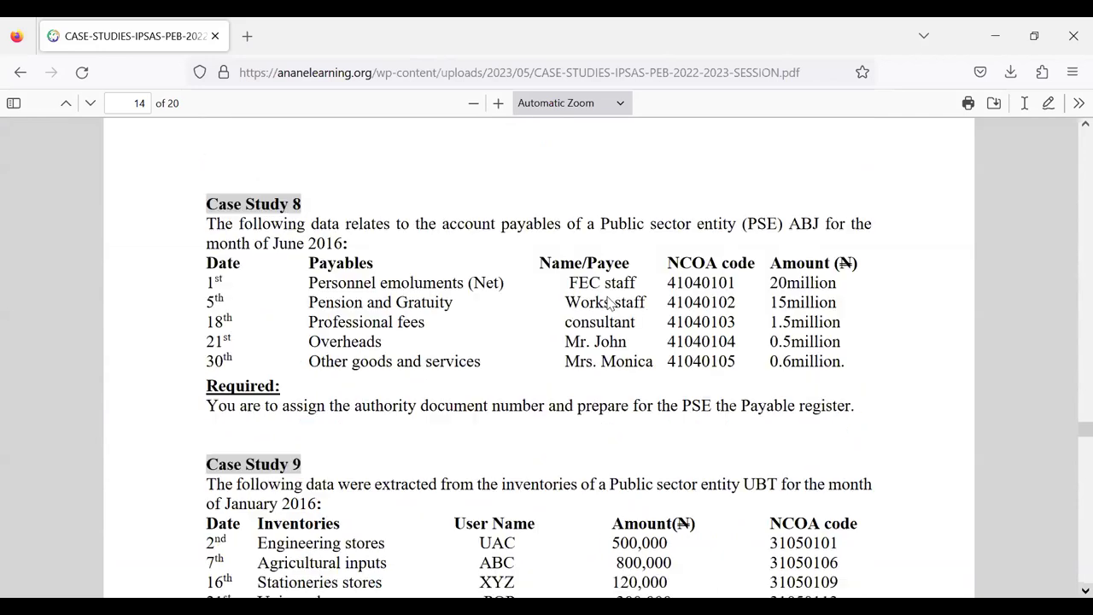
scroll(609, 303, "down", 2)
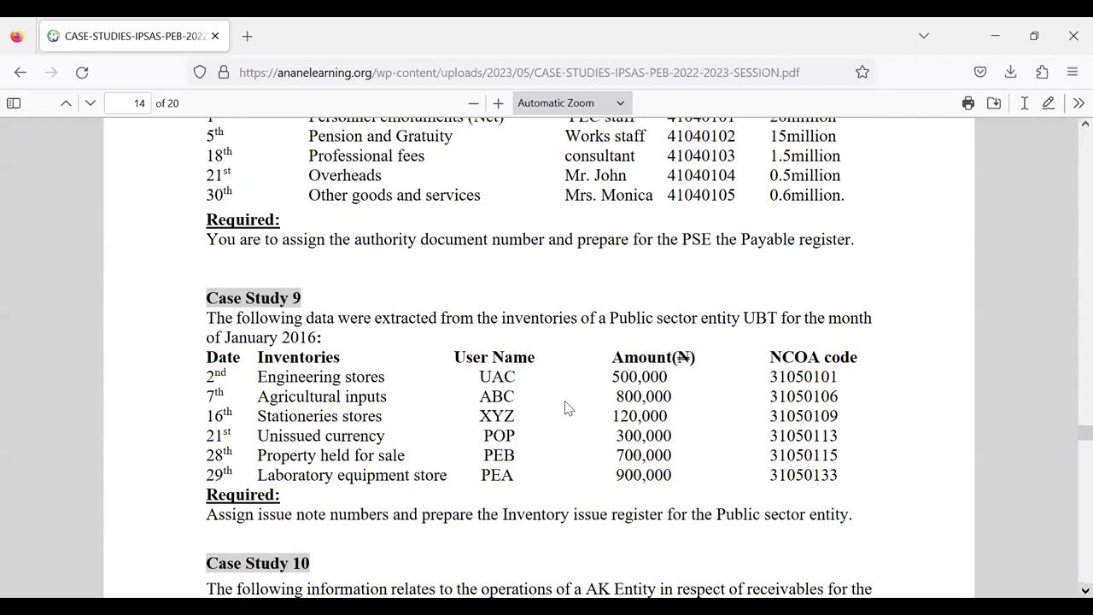
scroll(568, 408, "up", 1)
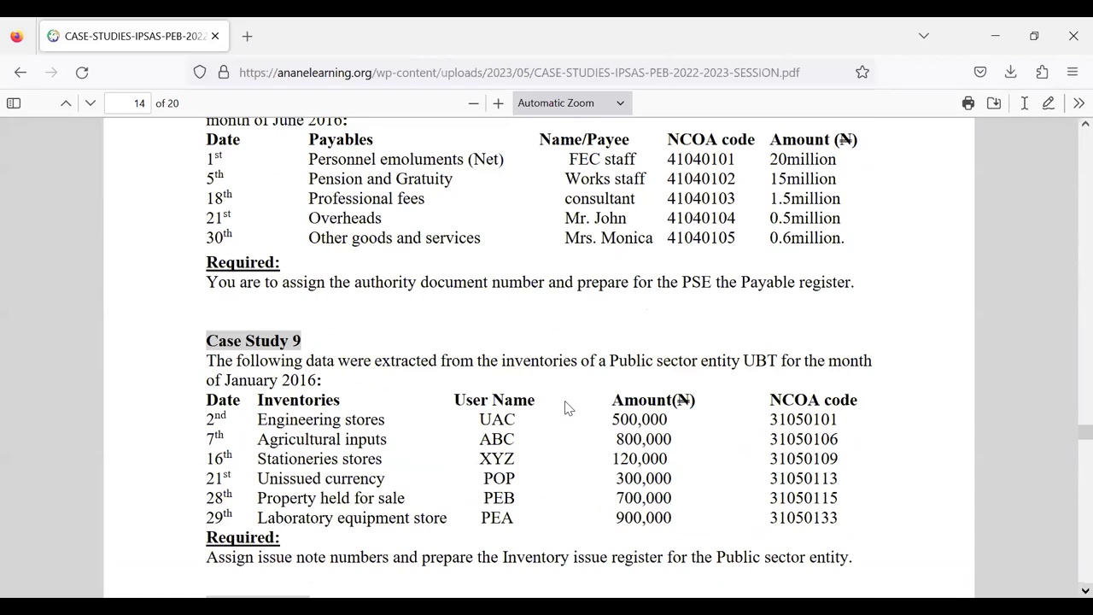
scroll(568, 408, "down", 2)
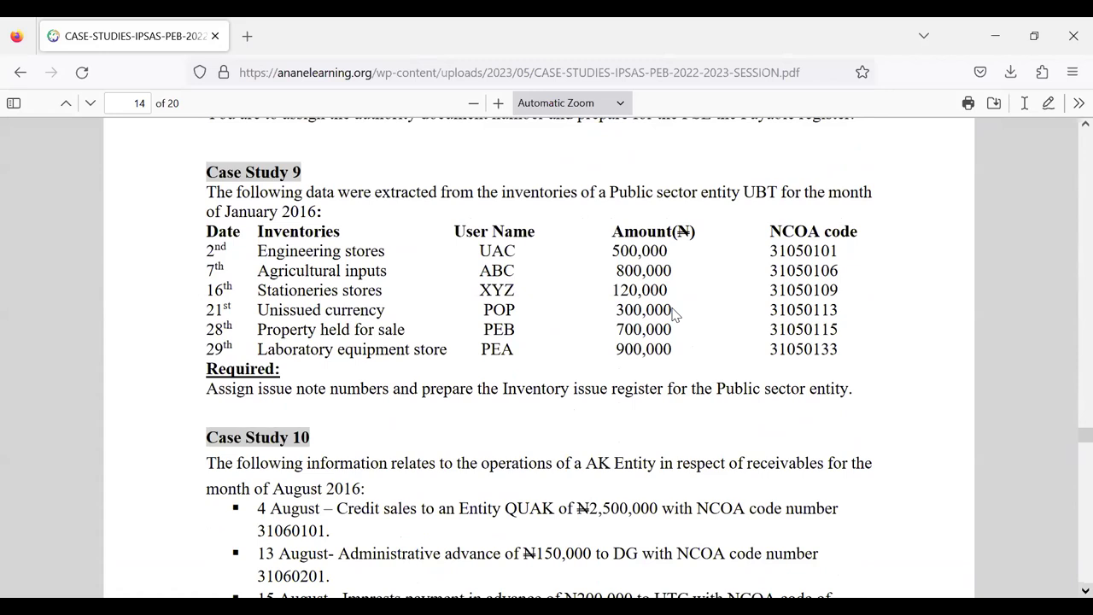
Step: Read Case Study 10 on the account receivable register, Case Study 11 on the Motor Express ledger and Case Study 12 on investments
scroll(672, 314, "down", 2)
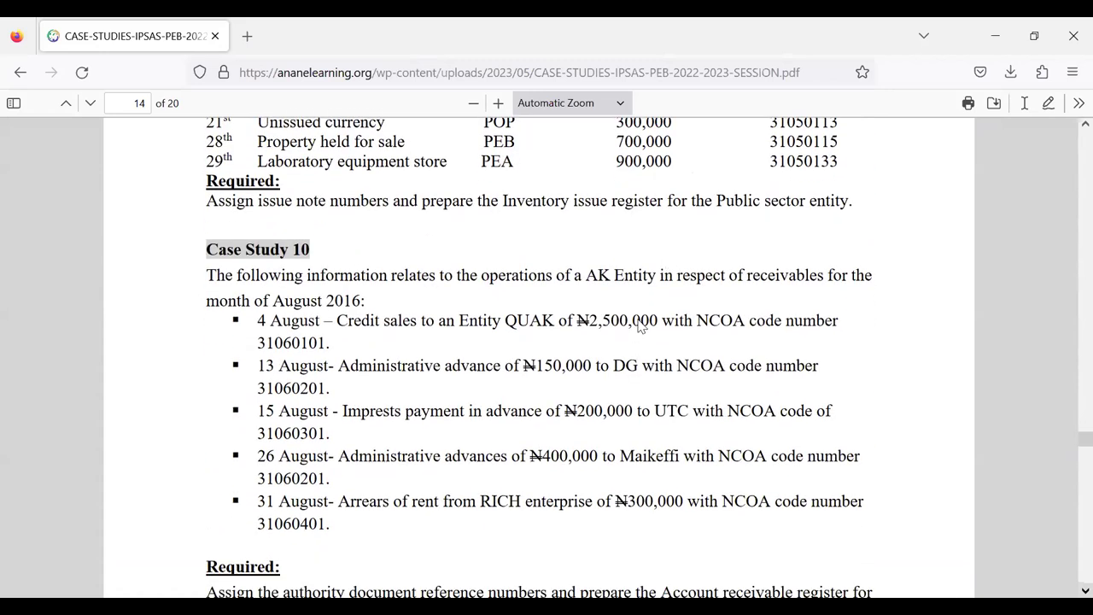
scroll(639, 326, "down", 2)
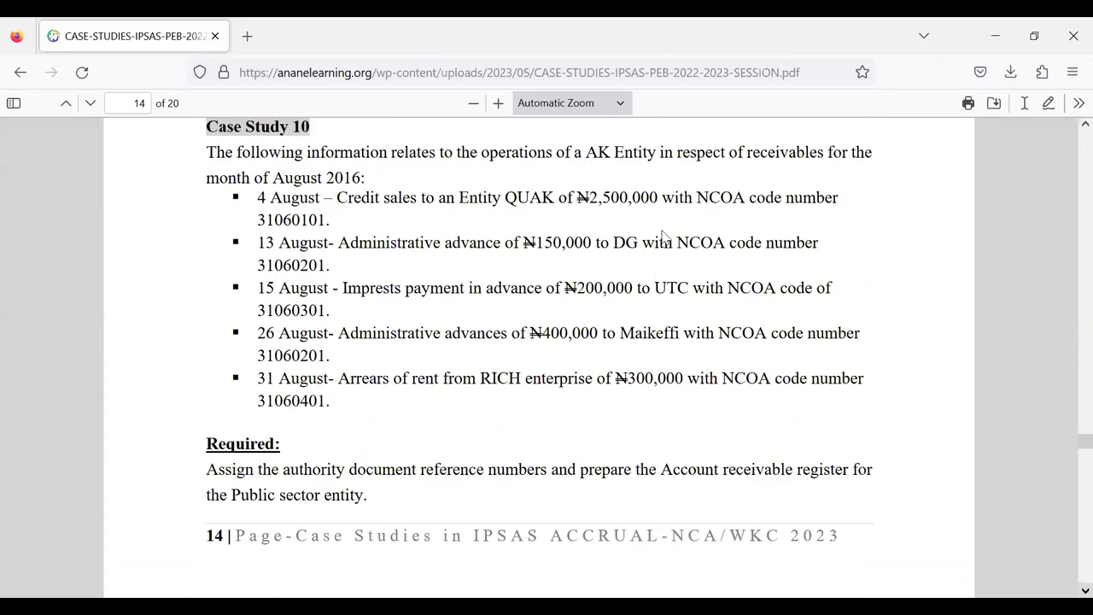
scroll(666, 220, "down", 5)
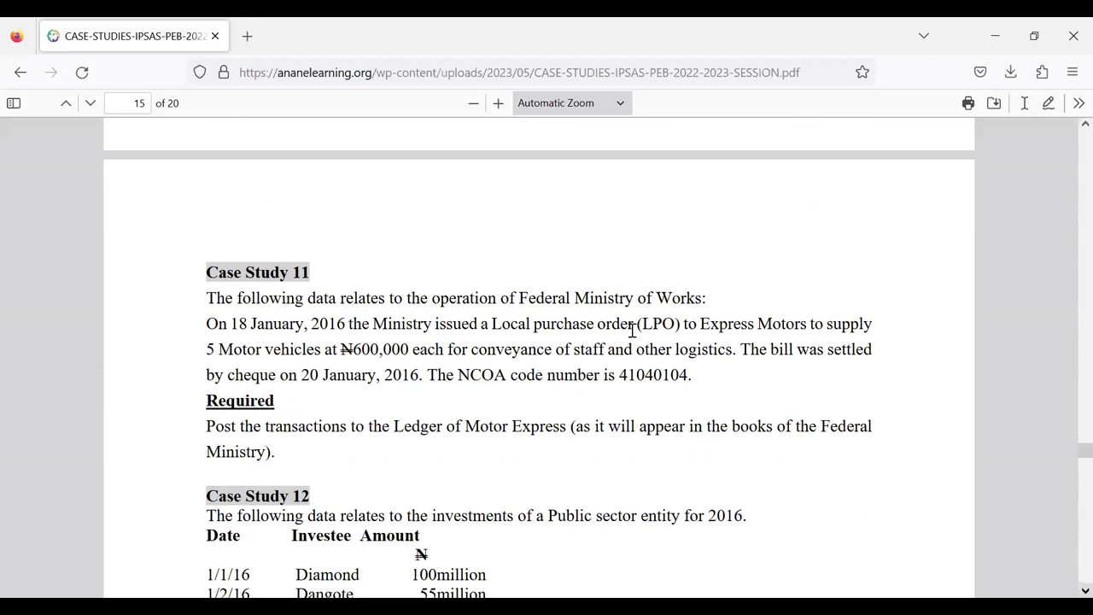
scroll(632, 323, "down", 1)
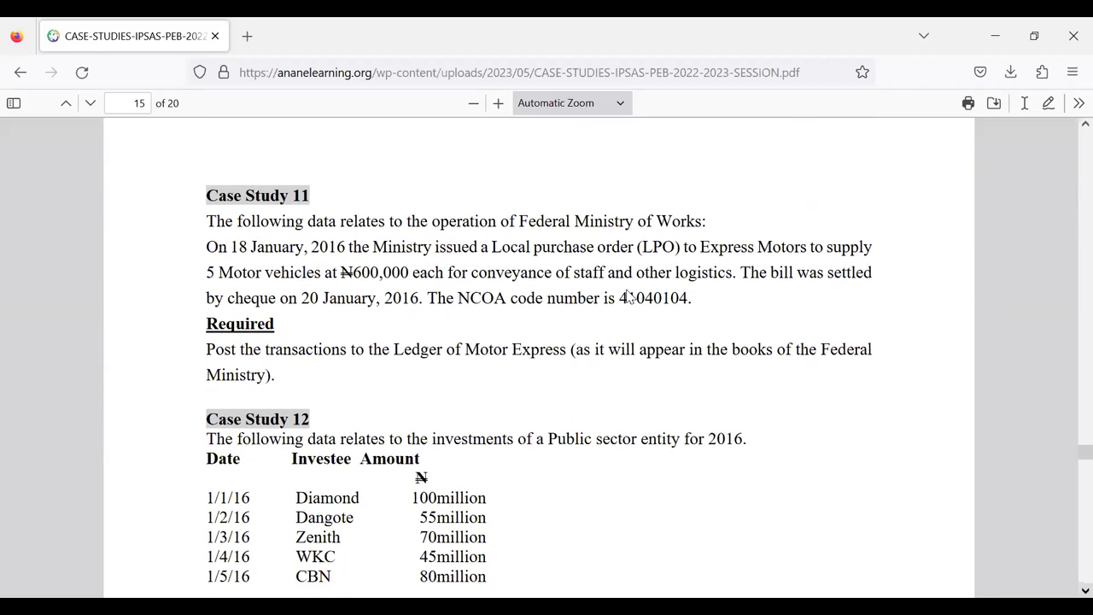
scroll(632, 296, "down", 2)
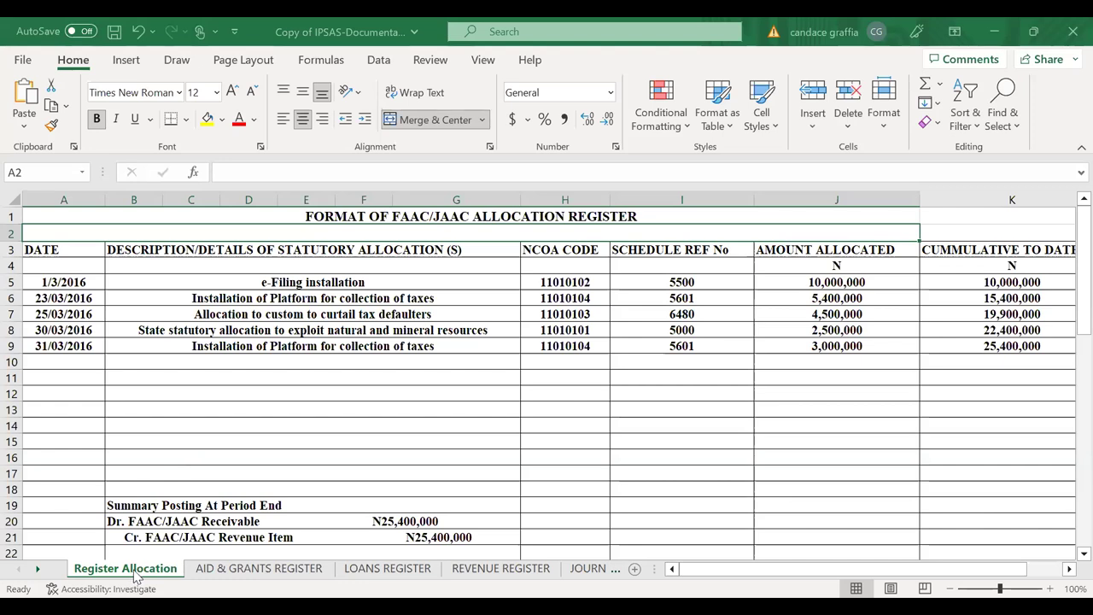
Step: Examine the date and description of the first entry, in A5 and B5 of the Register Allocation sheet
left_click(95, 275)
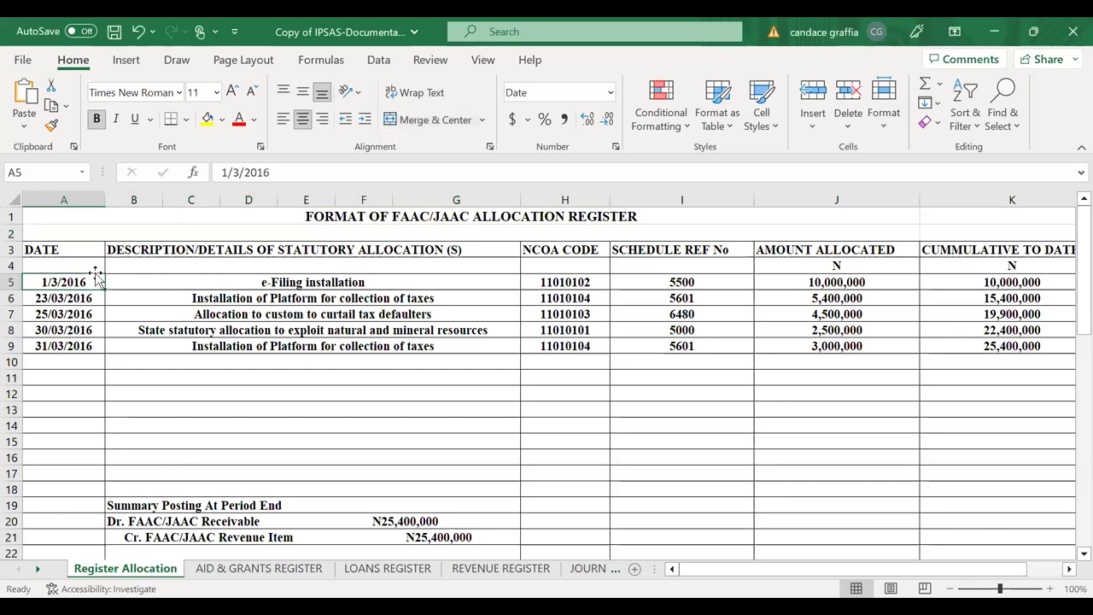
key("Down")
key("Up")
key("Right")
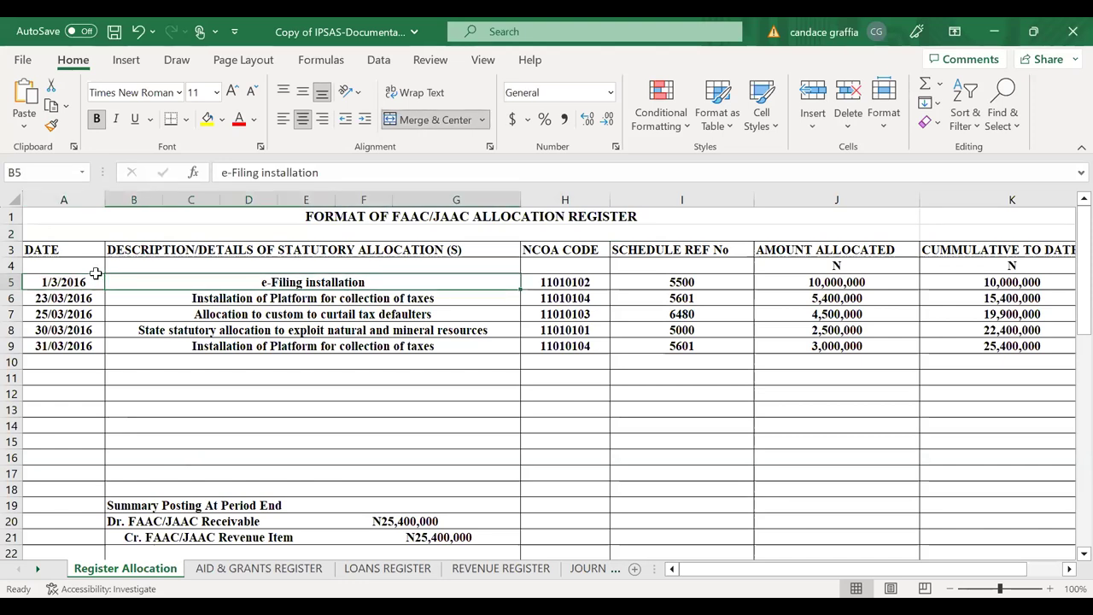
key("Up")
key("Up")
key("Down")
Step: Examine the NCOA code of the e-Filing installation entry in H5
key("Right")
key("Up")
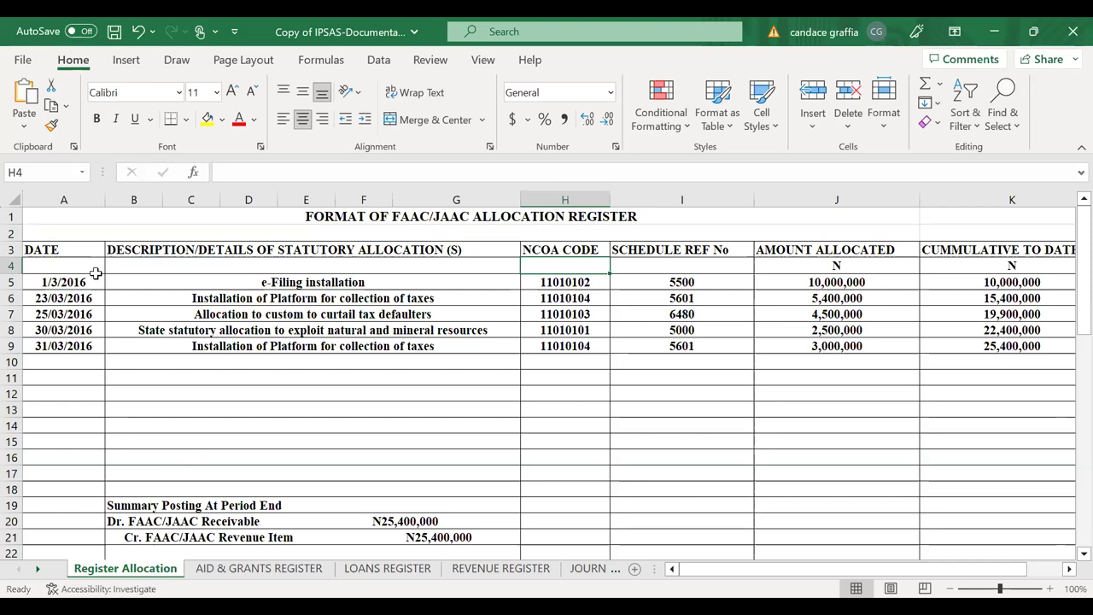
key("Down")
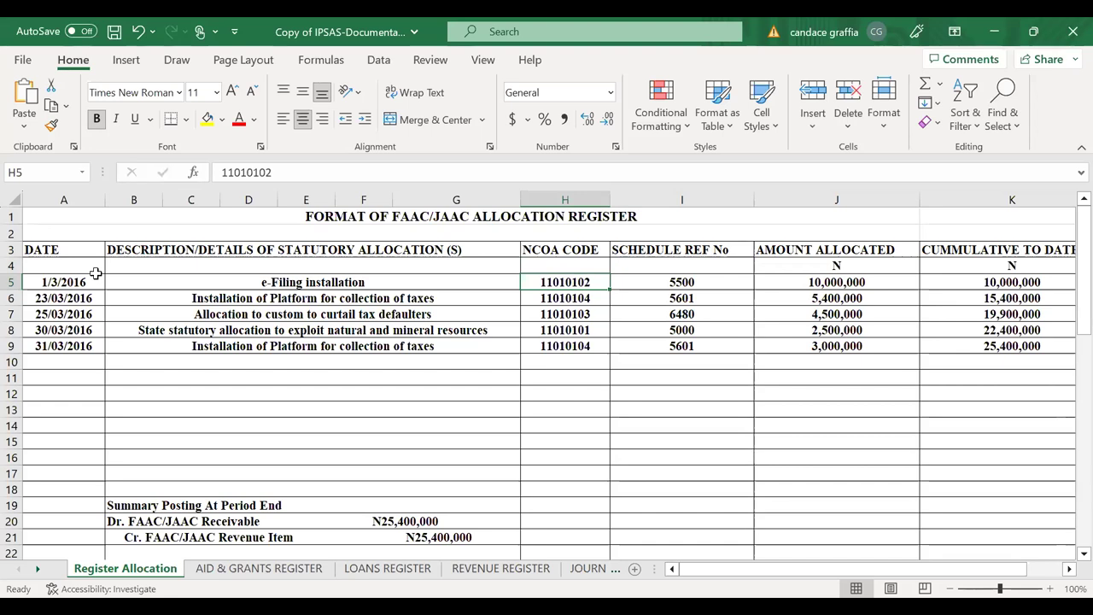
Step: Compare the NCOA codes of the first two allocation entries, in H5 and H6
key("Down")
key("Up")
key("Down")
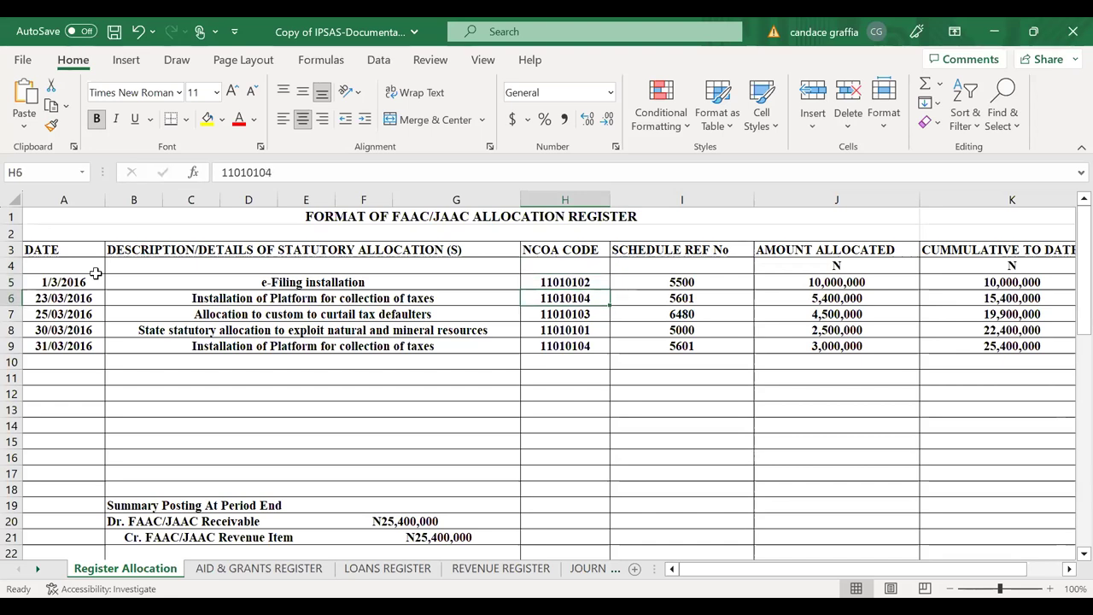
key("Down")
key("Up")
key("Up")
Step: Examine the schedule reference, amount allocated and cumulative to date of the e-Filing installation entry, in I5 to K5
key("Right")
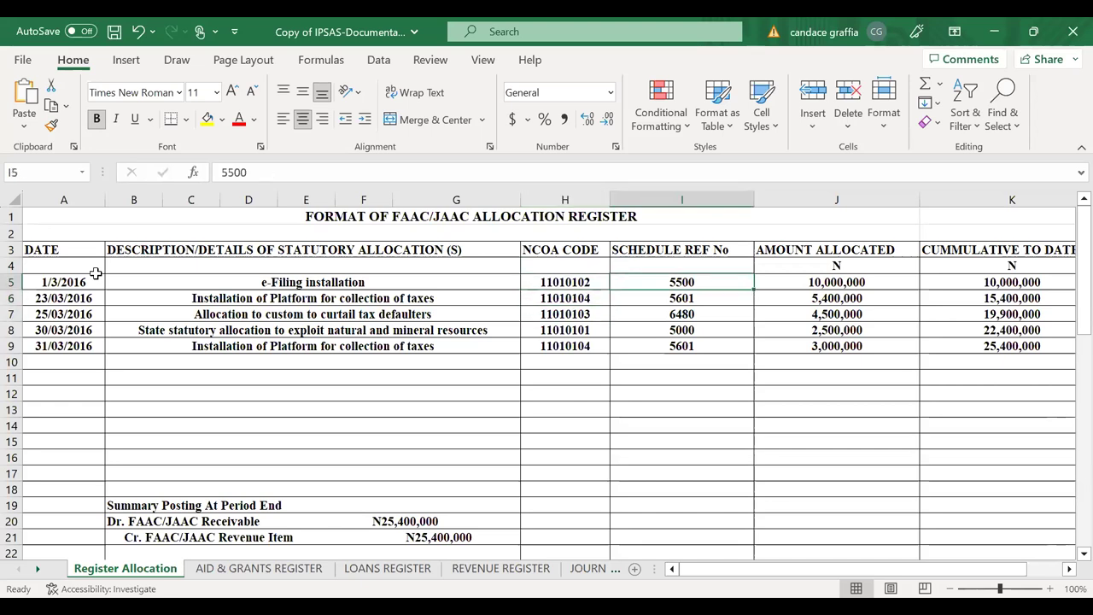
key("Up")
key("Down")
key("Right")
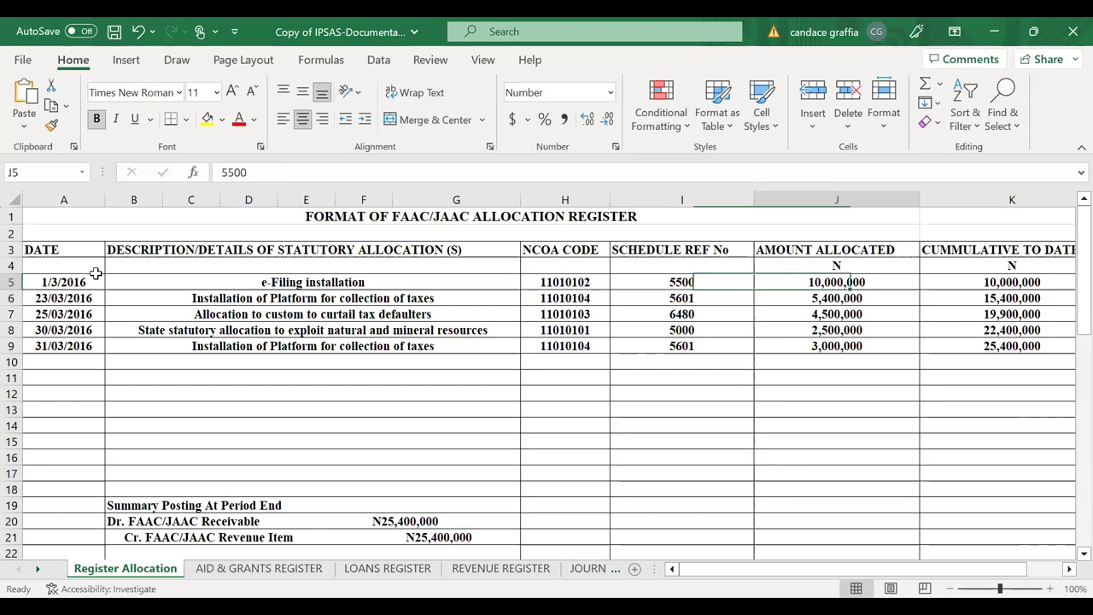
key("Up")
key("Down")
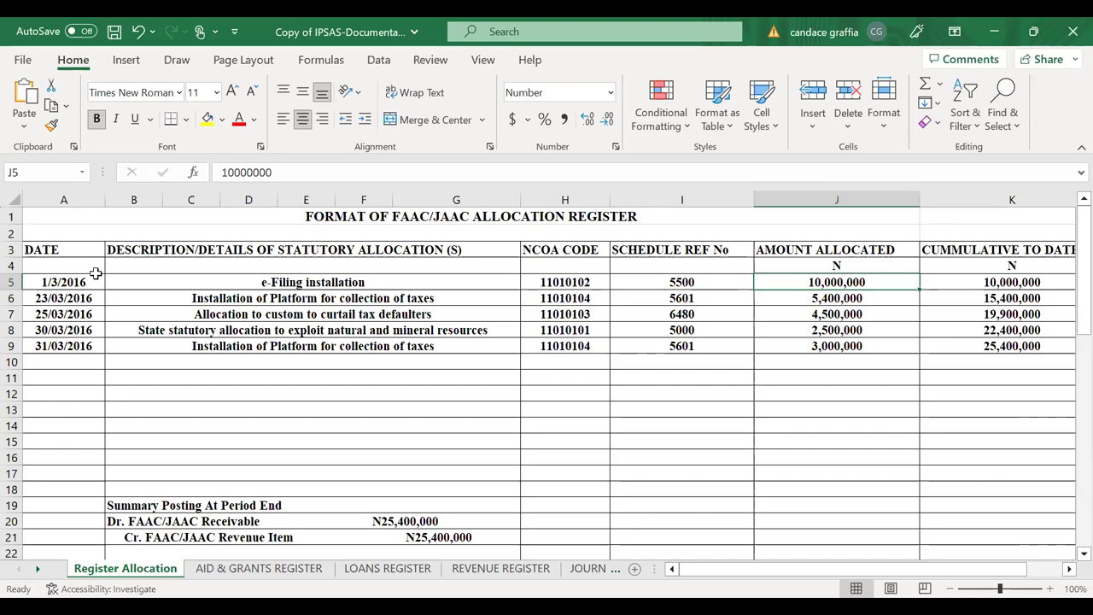
key("Right")
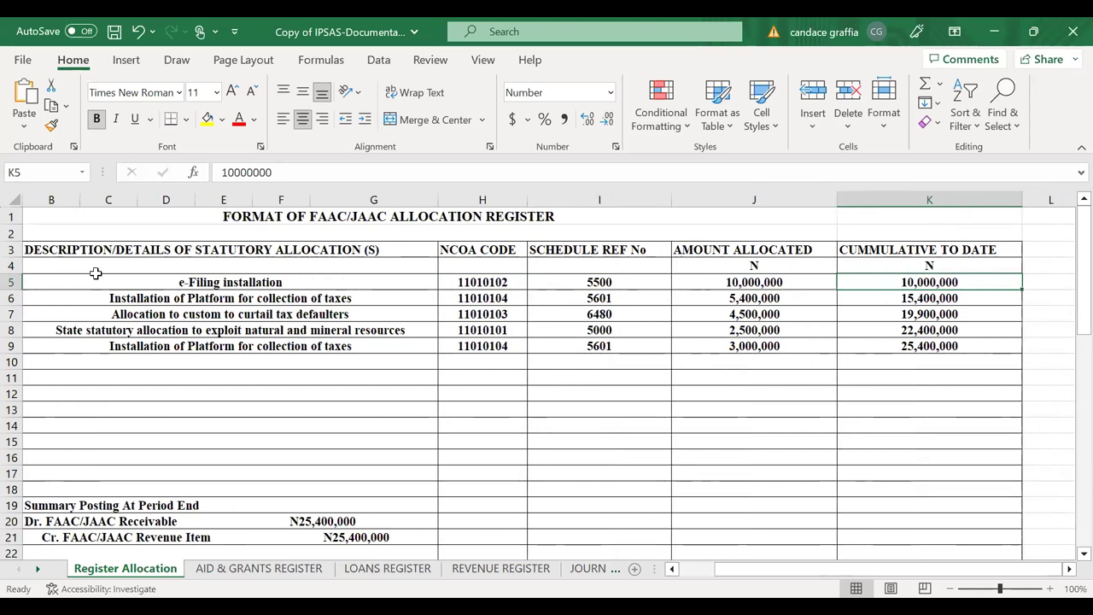
key("Left")
key("Right")
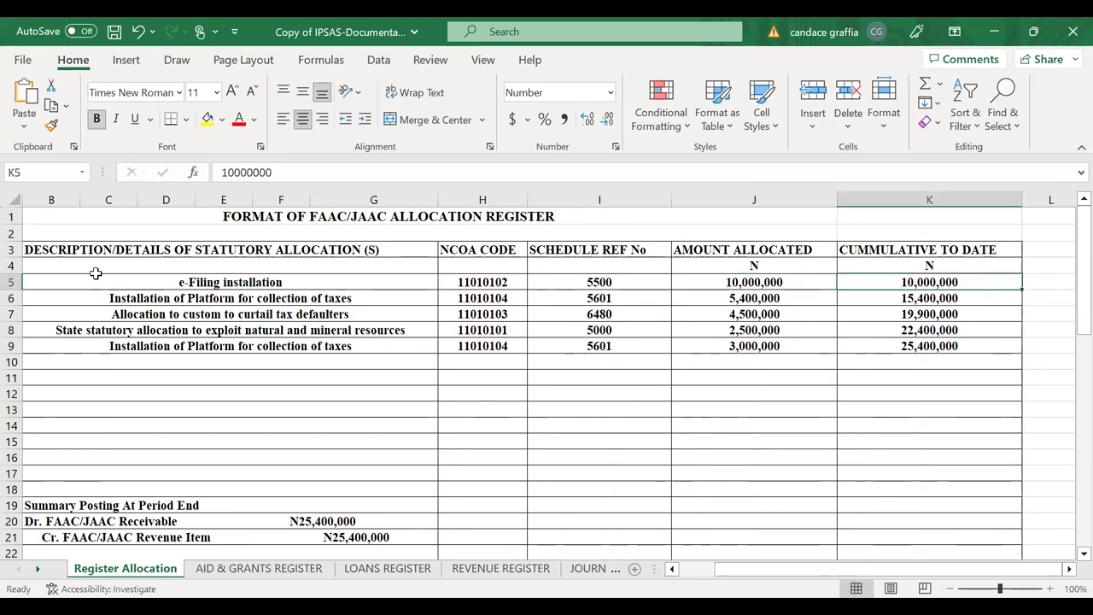
Step: Read the second allocation entry in row 6 from its date across to its cumulative to date
key("Left")
key("Left")
key("Left")
key("Left")
key("Left")
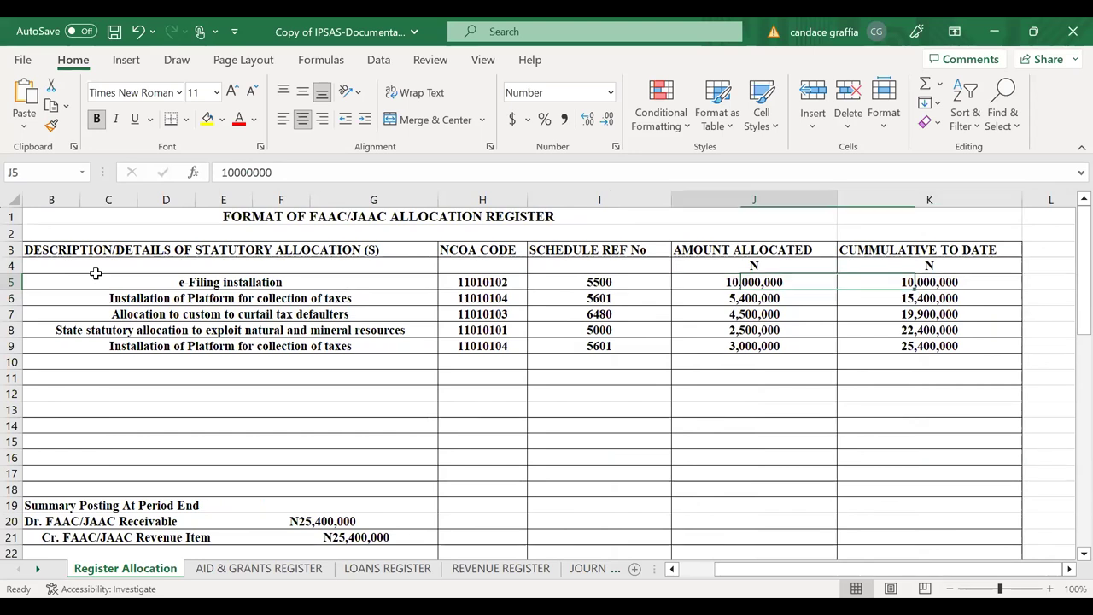
key("Down")
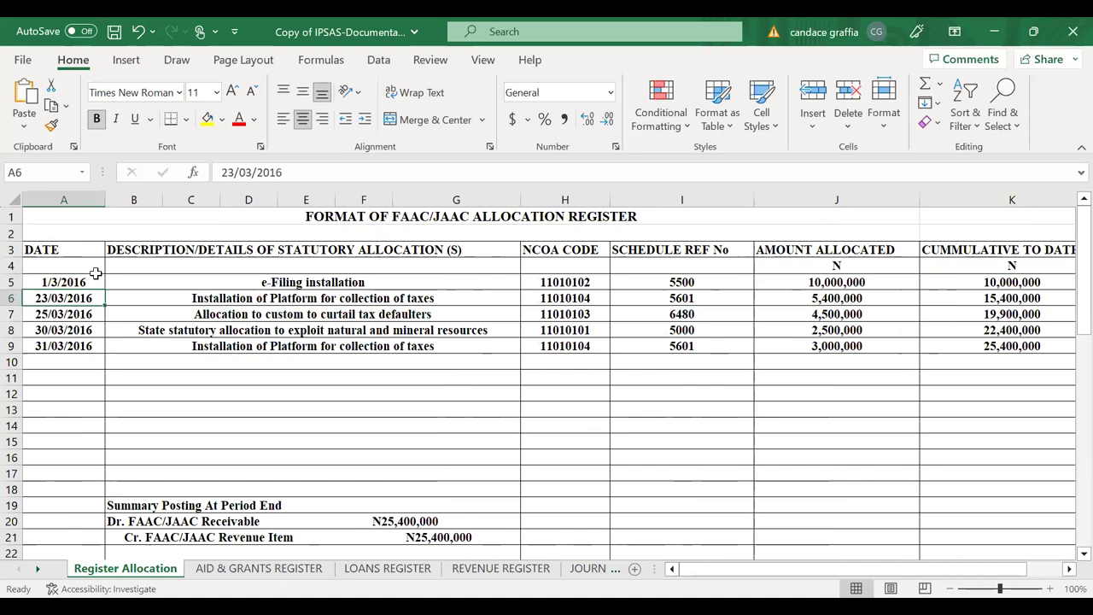
key("Right")
key("Right")
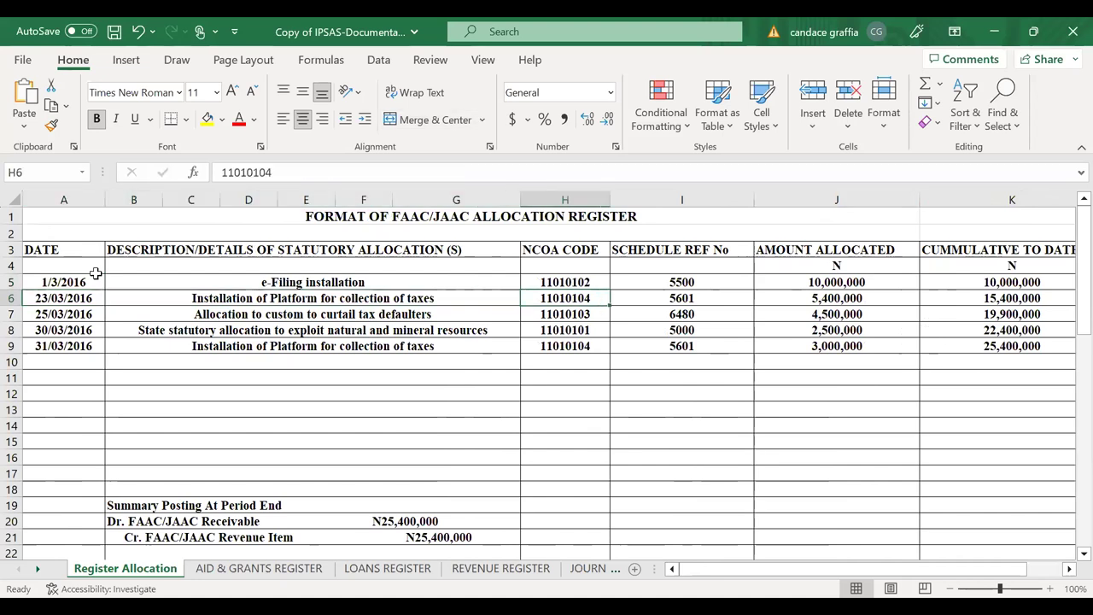
key("Right")
key("Right")
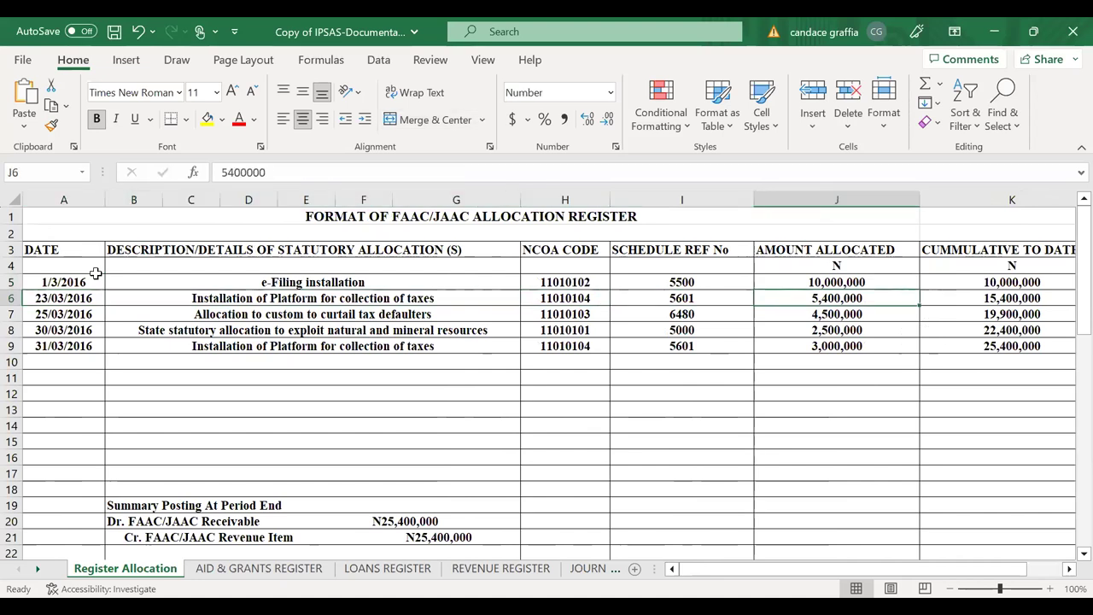
key("Right")
key("Up")
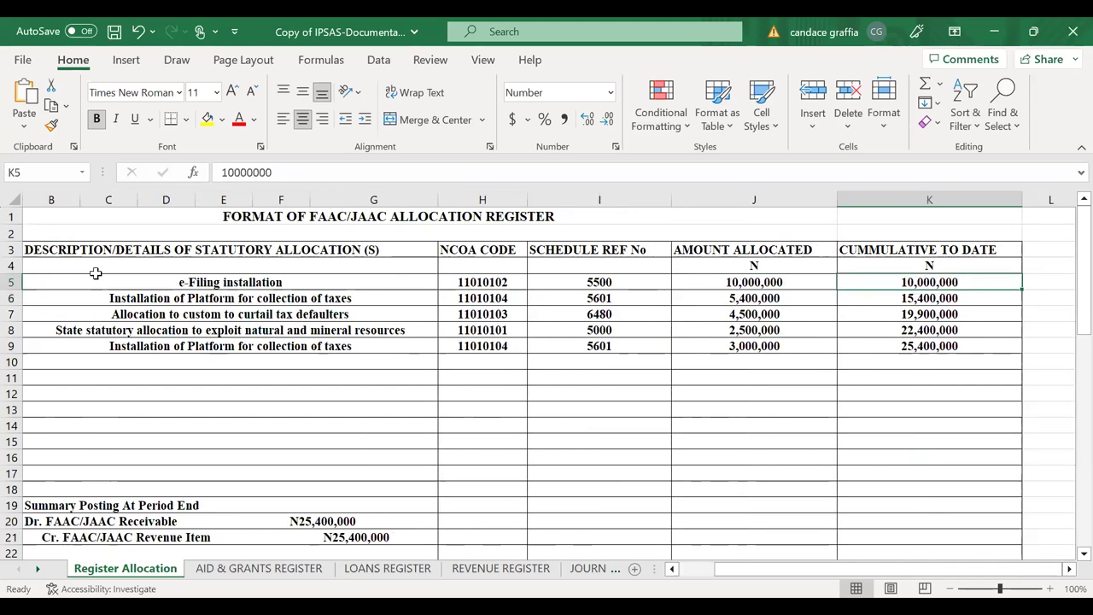
key("Right")
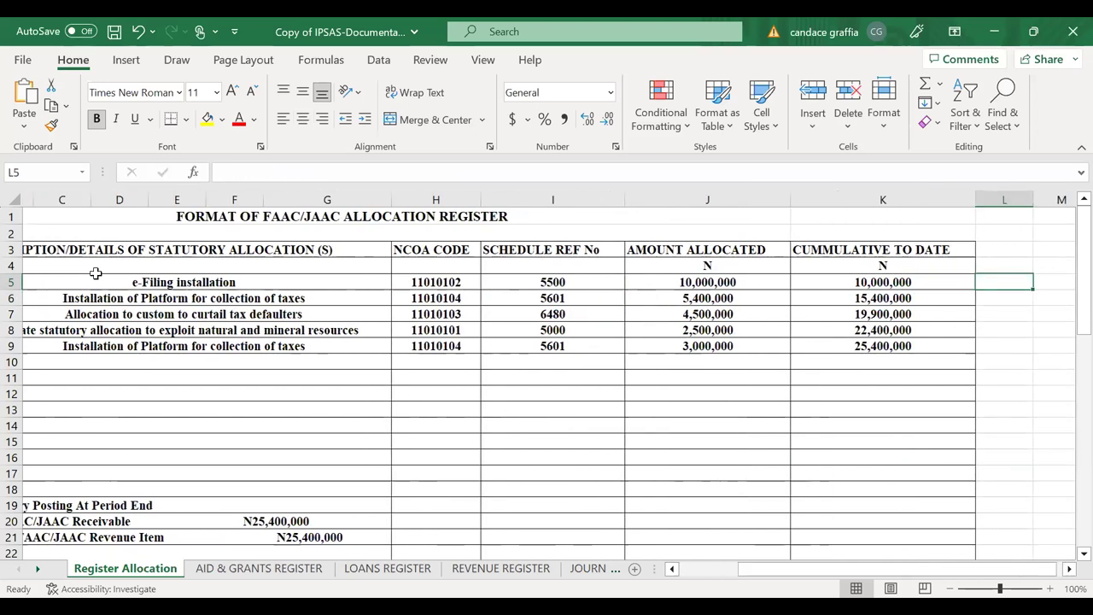
key("Down")
key("Left")
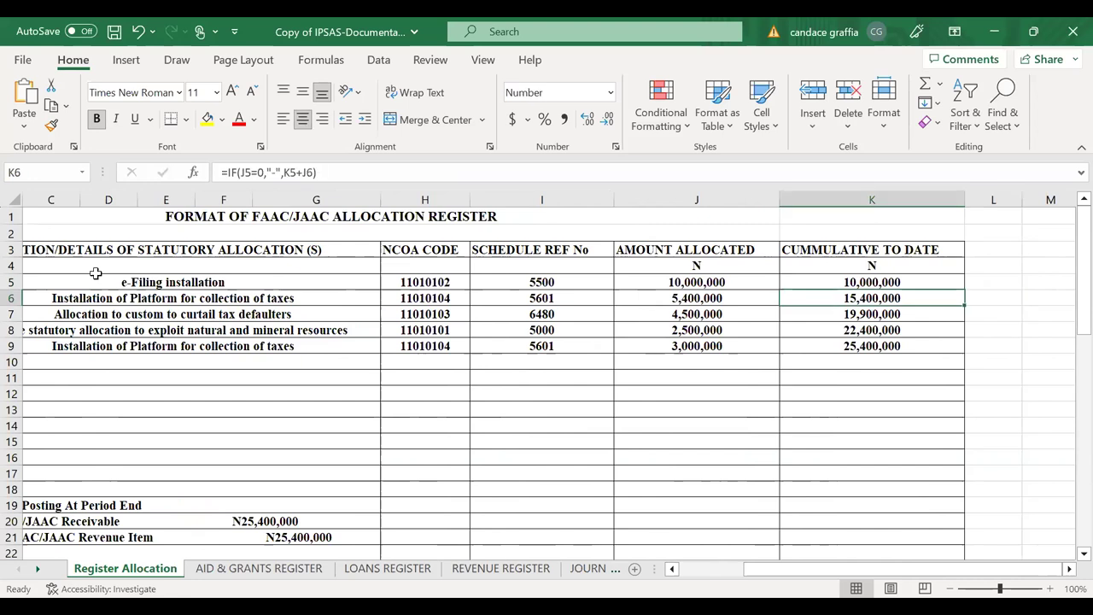
Step: Read the entry for curtailing tax defaulters in row 7, from its date to the cumulative formula in K7
key("Down")
key("Left")
key("Home")
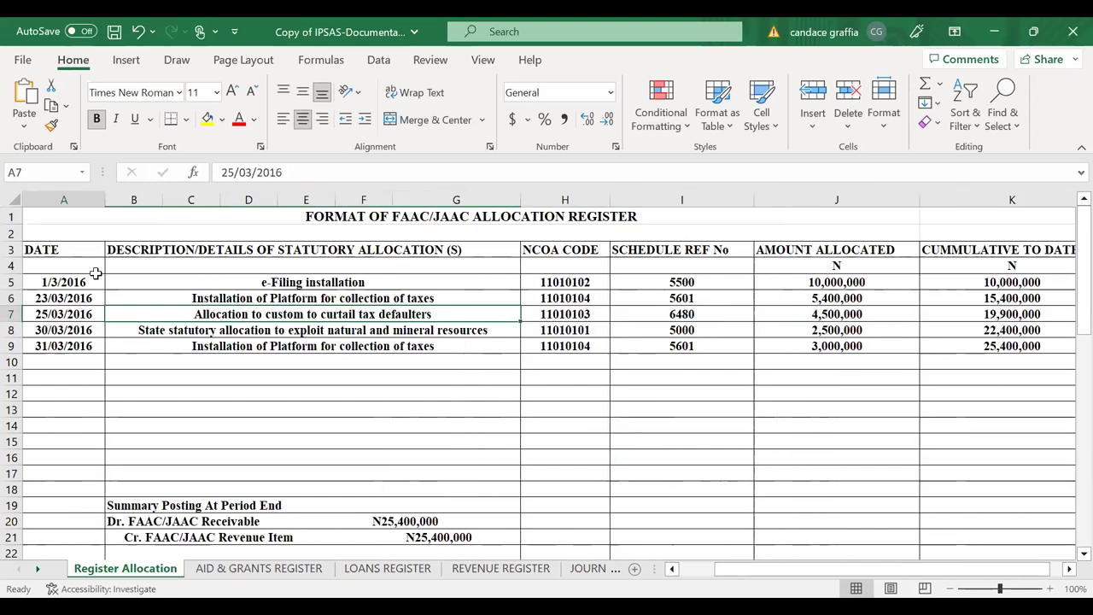
key("Right")
key("Right")
key("Right")
key("Right")
key("Right")
key("Right")
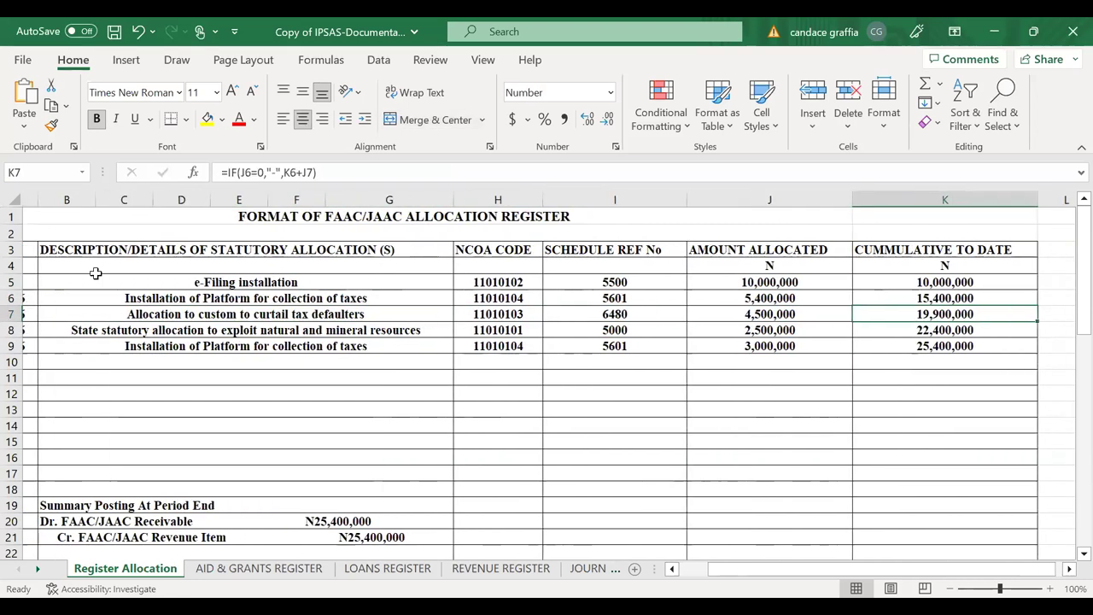
Step: Check the cumulative to date in K8, and read the last allocation entry across row 9 to K9
key("Left")
key("Down")
key("Down")
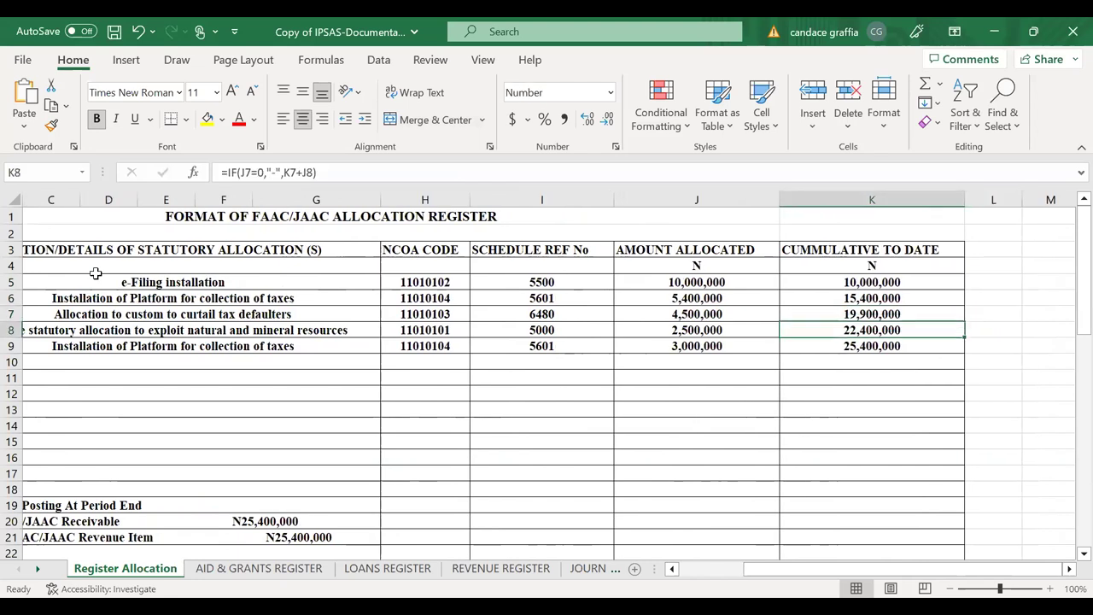
key("Left")
key("Home")
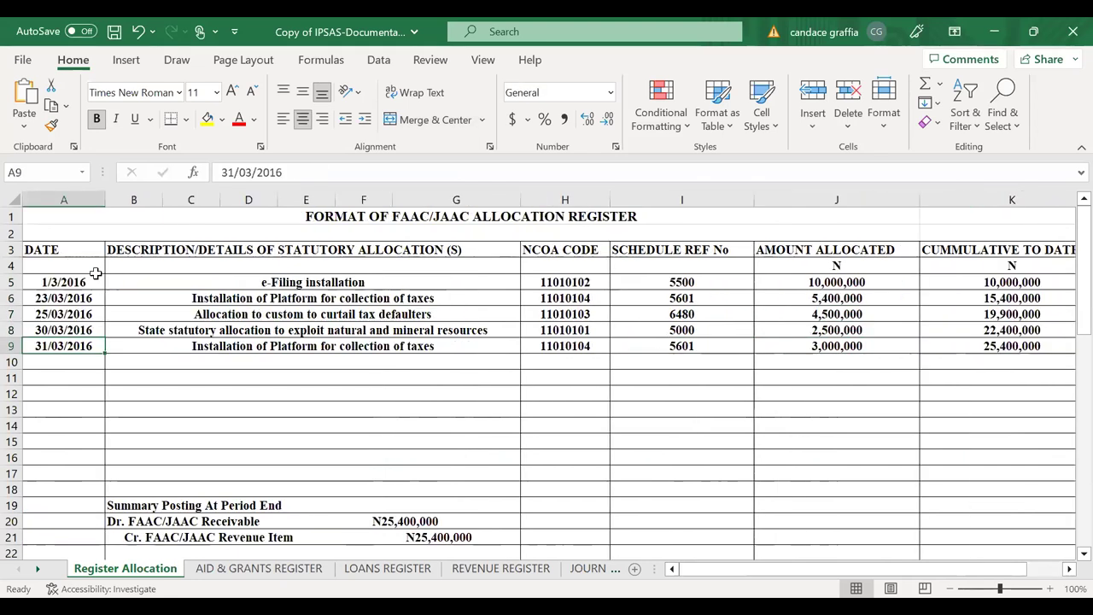
key("Right")
key("Right")
key("Right")
key("Right")
key("Right")
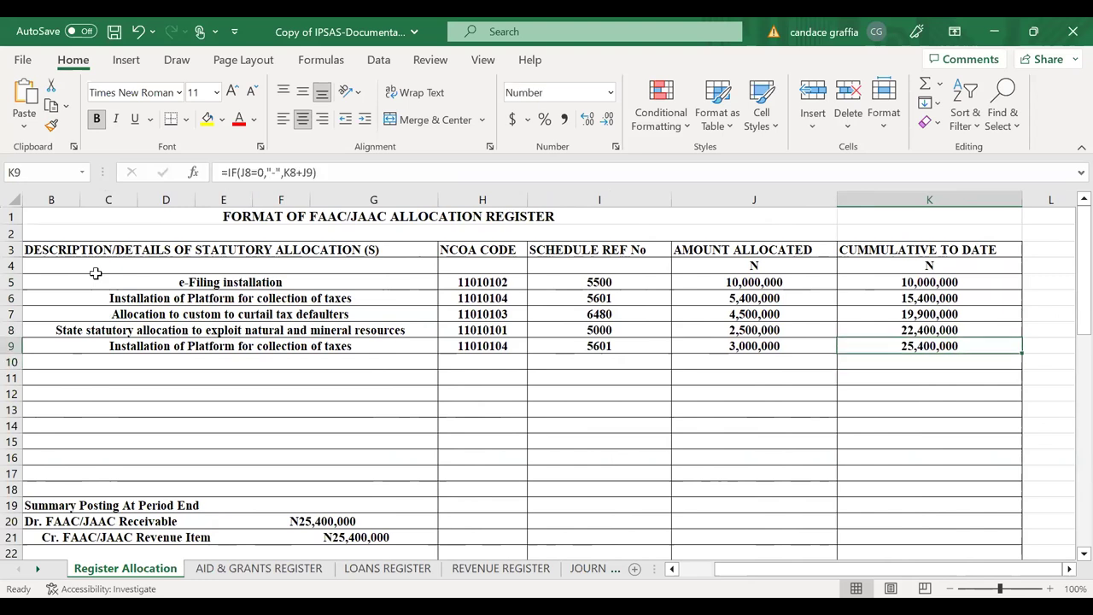
Step: Examine the period-end summary posting in B20 and B21, debiting FAAC/JAAC Receivable and crediting FAAC/JAAC Revenue Item
key("Left")
key("Home")
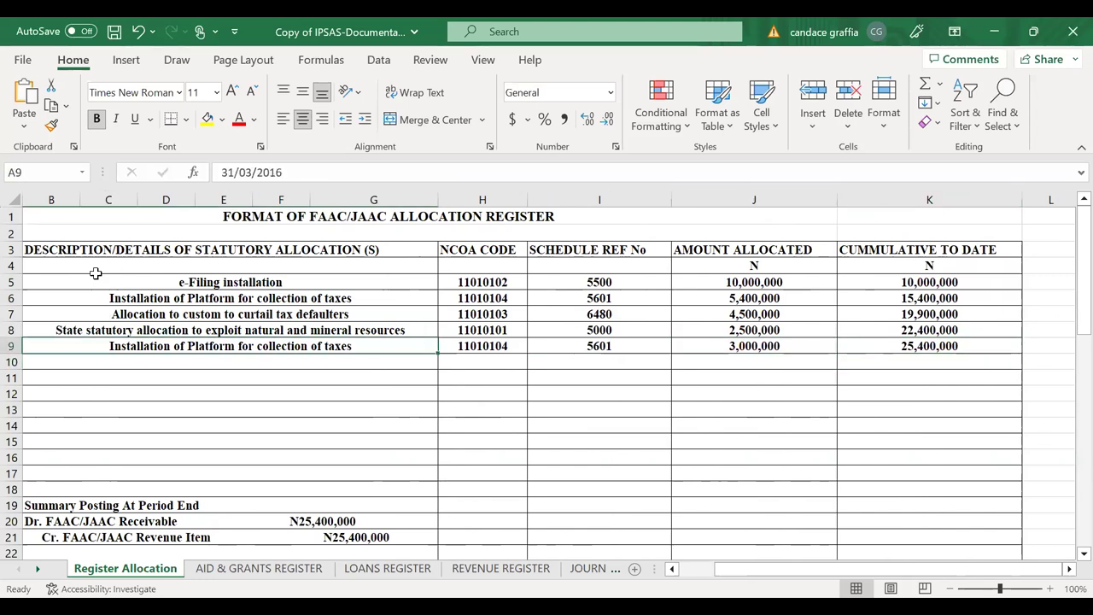
key("Down")
key("Down")
key("Down")
key("Down")
key("Down")
key("Down")
key("Down")
key("Down")
key("Down")
key("Down")
key("Down")
key("Up")
key("Right")
key("Right")
key("Down")
key("Left")
key("Left")
key("Right")
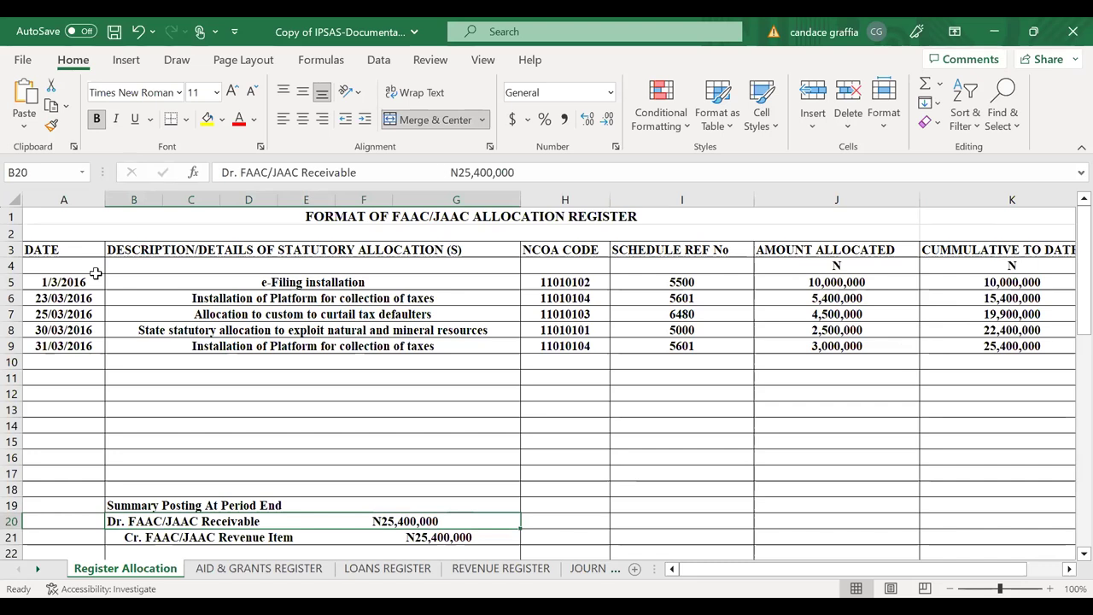
key("Down")
key("Right")
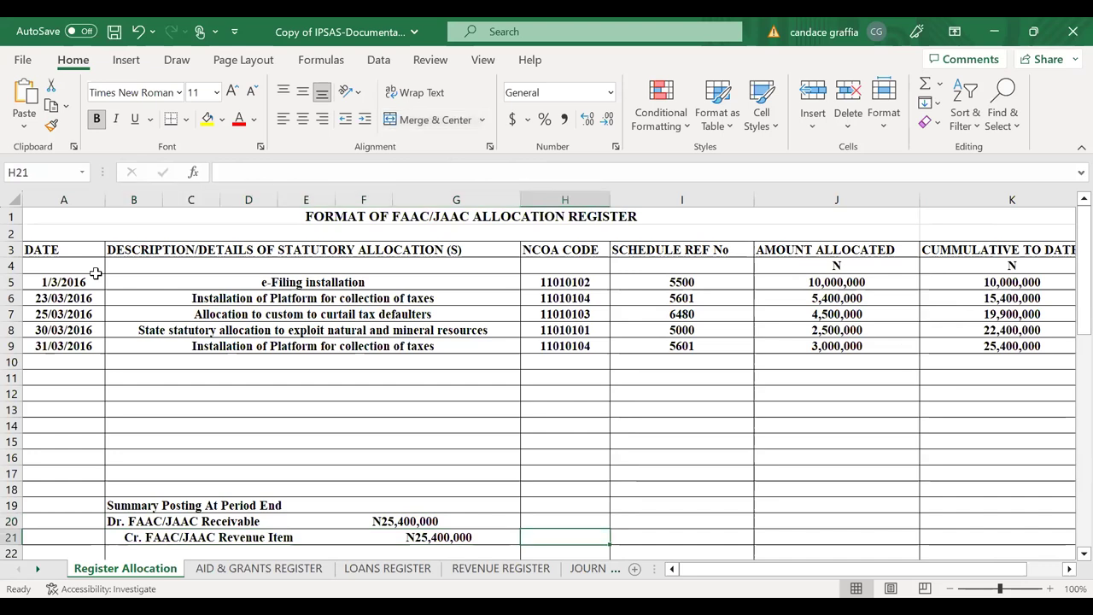
key("Left")
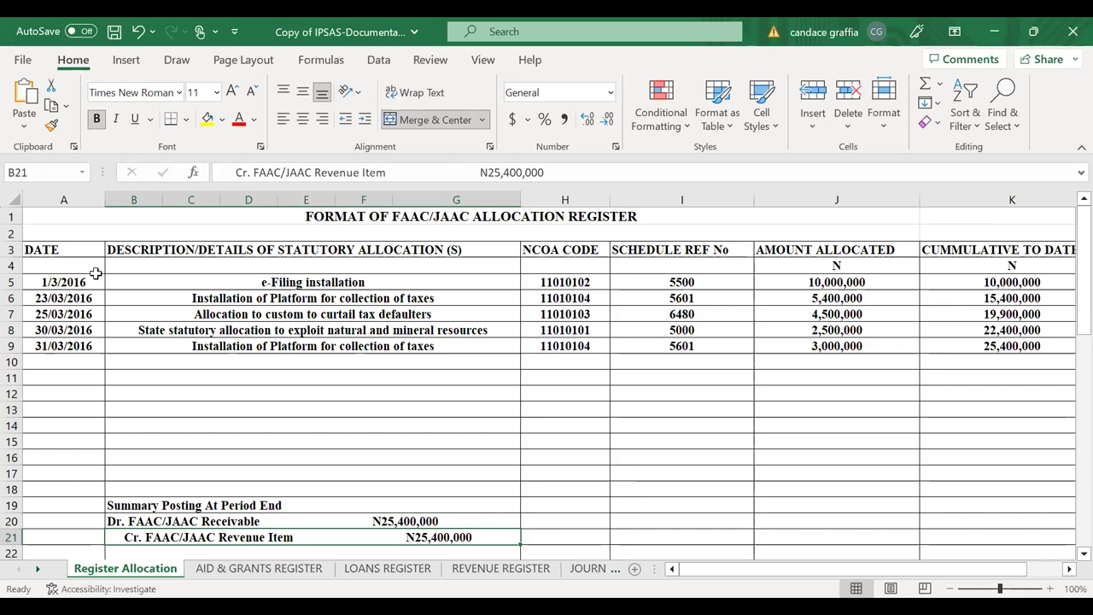
Step: Open the AID & GRANTS REGISTER sheet and read the Shell petroleum entry across row 6 to its cumulative to date
left_click(268, 571)
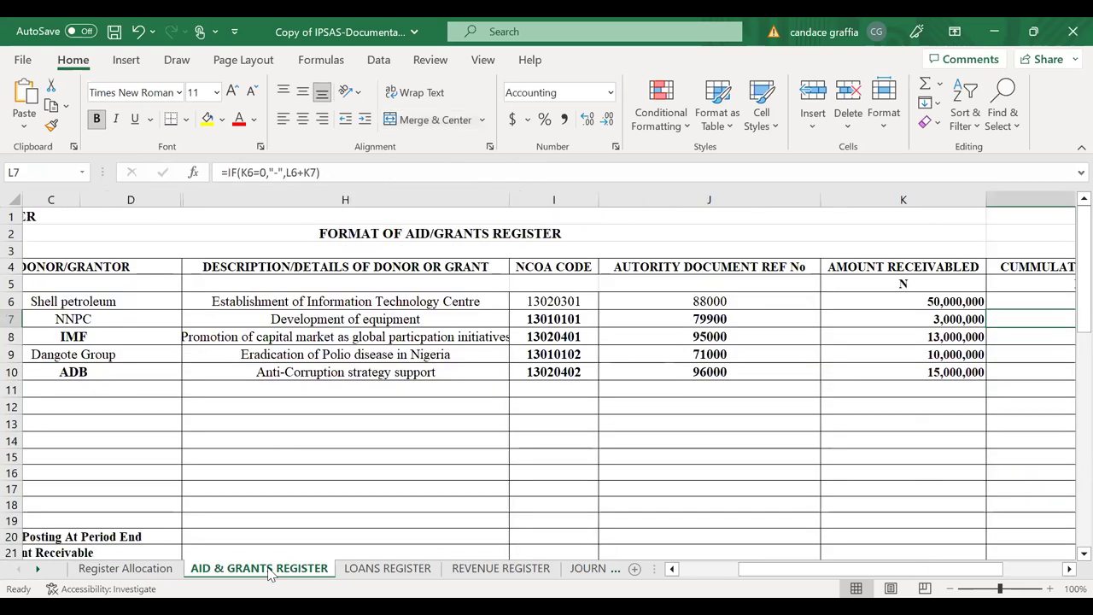
key("Home")
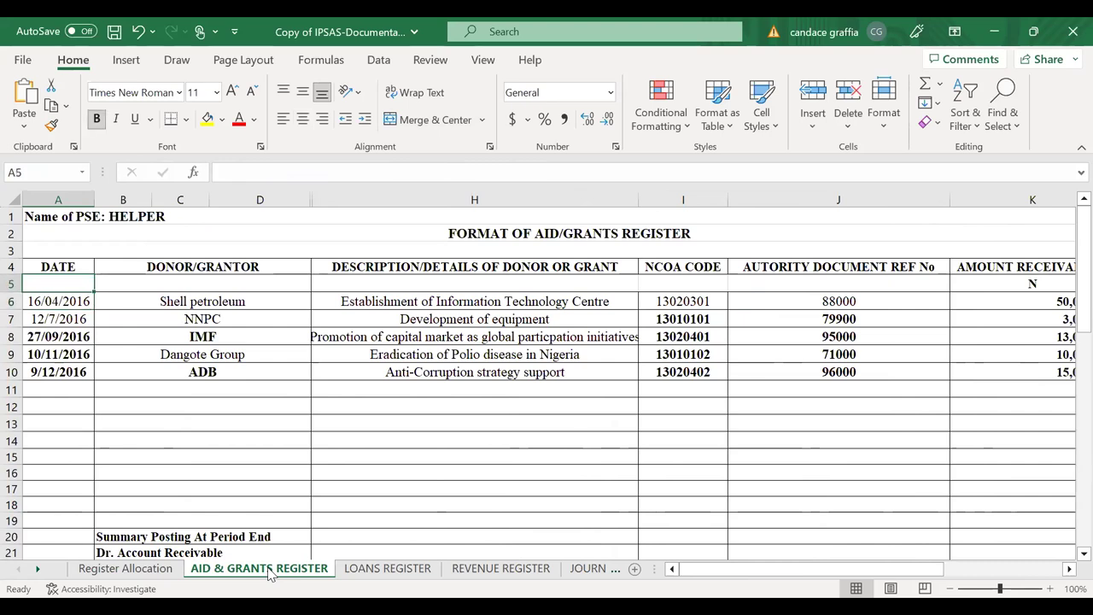
key("Right")
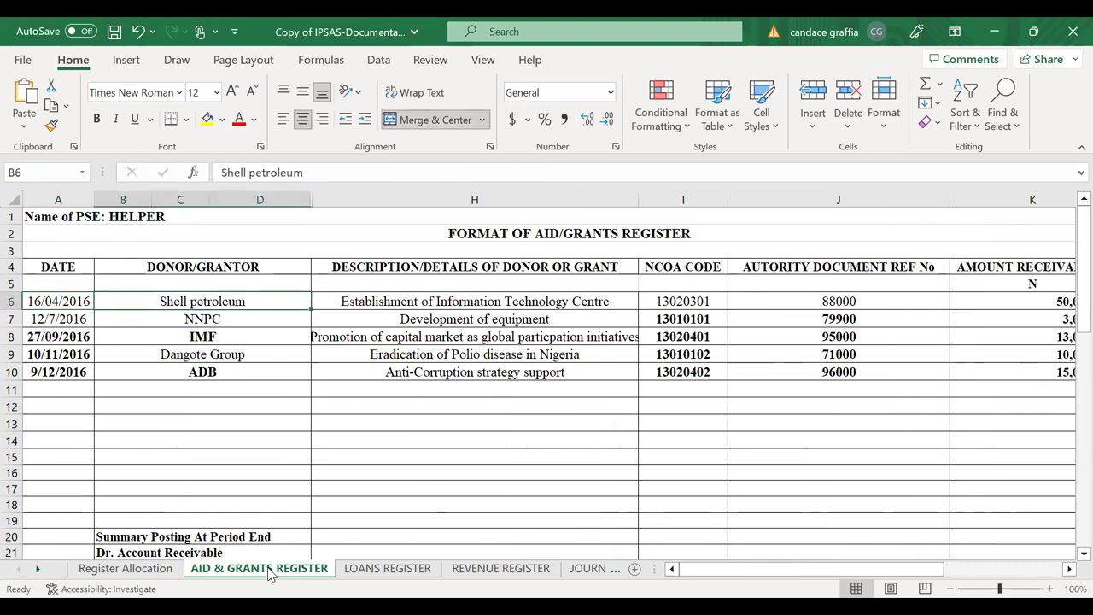
key("Right")
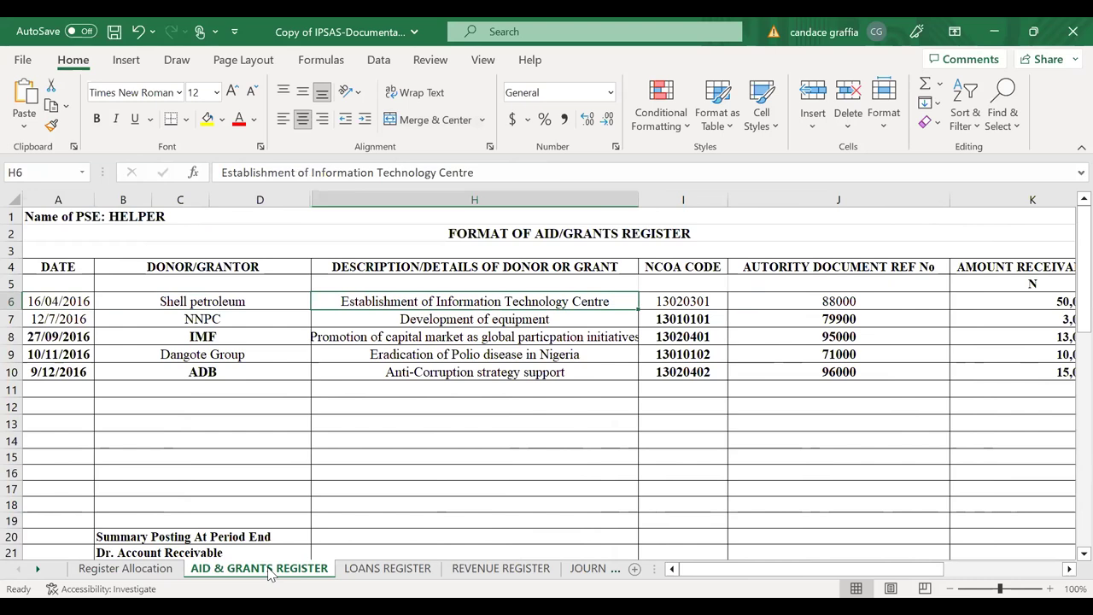
key("Right")
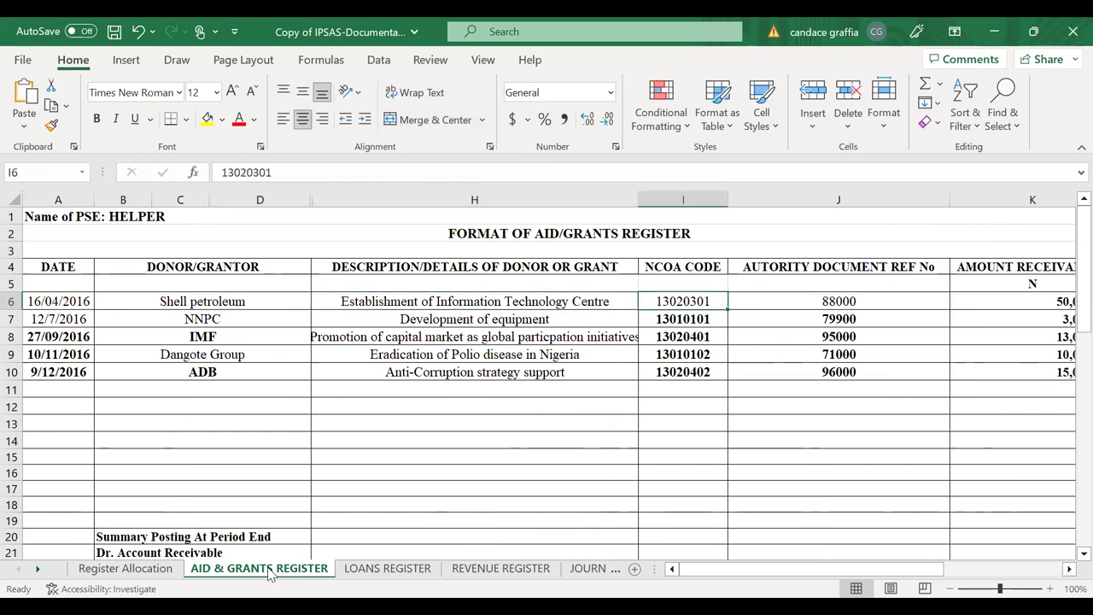
key("Right")
key("Right")
key("Right")
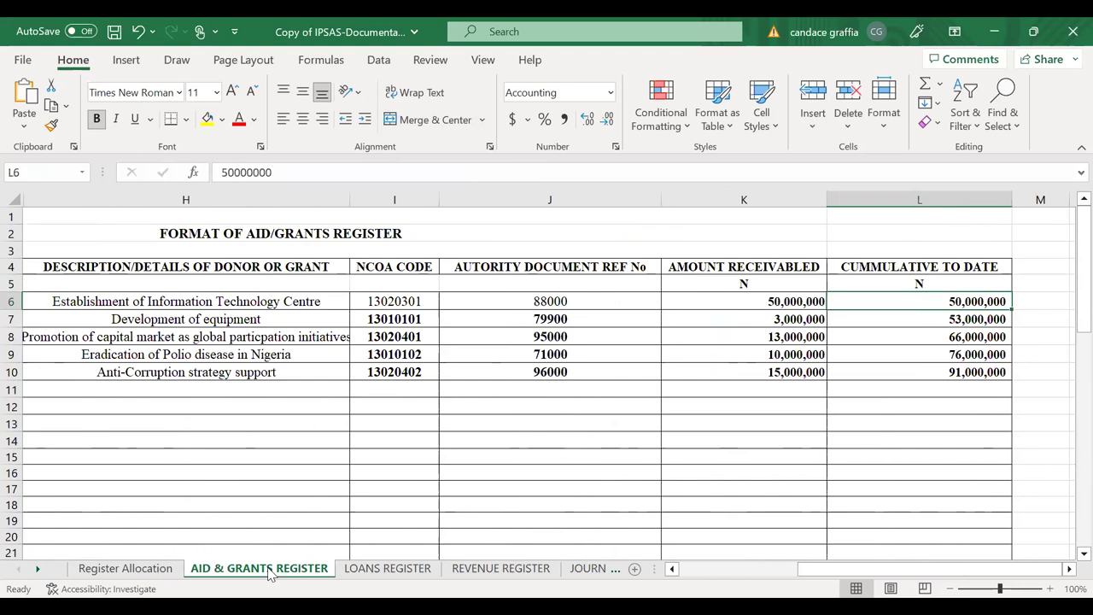
key("Left")
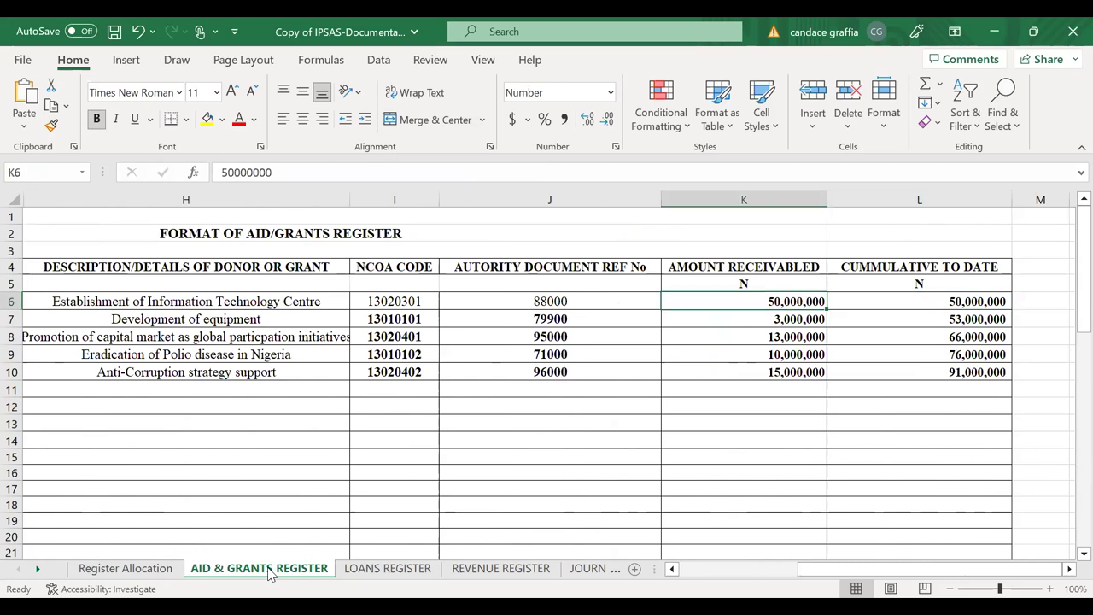
key("Right")
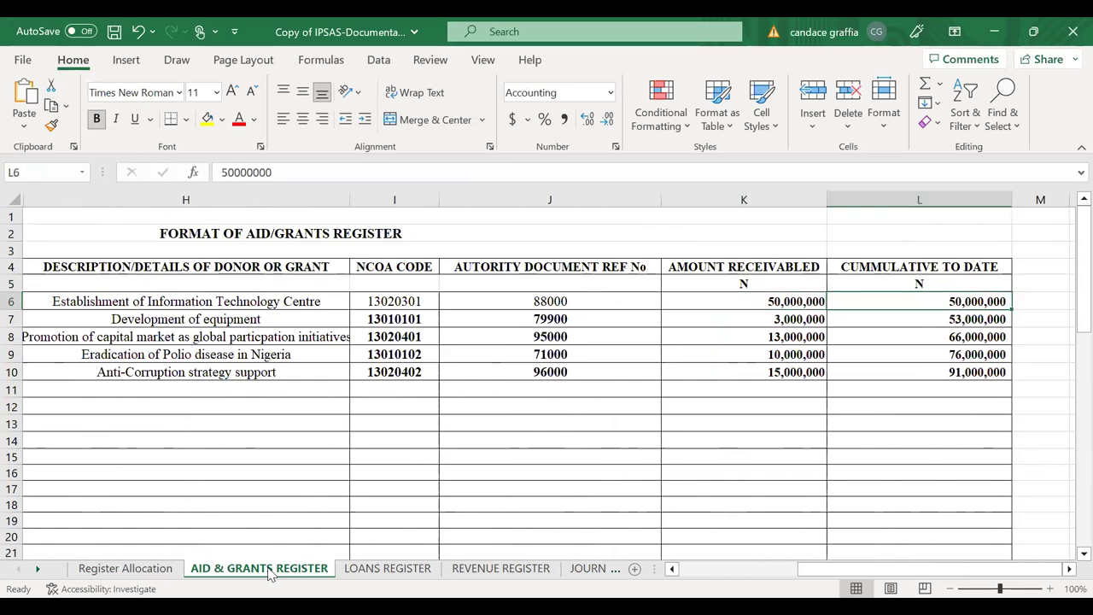
Step: Read the NNPC grant entry for development of equipment across row 7, from its date to the cumulative column
key("Left")
key("Left")
key("Left")
key("Left")
key("Left")
key("Left")
key("Left")
key("Left")
key("Left")
key("Left")
key("Left")
key("Down")
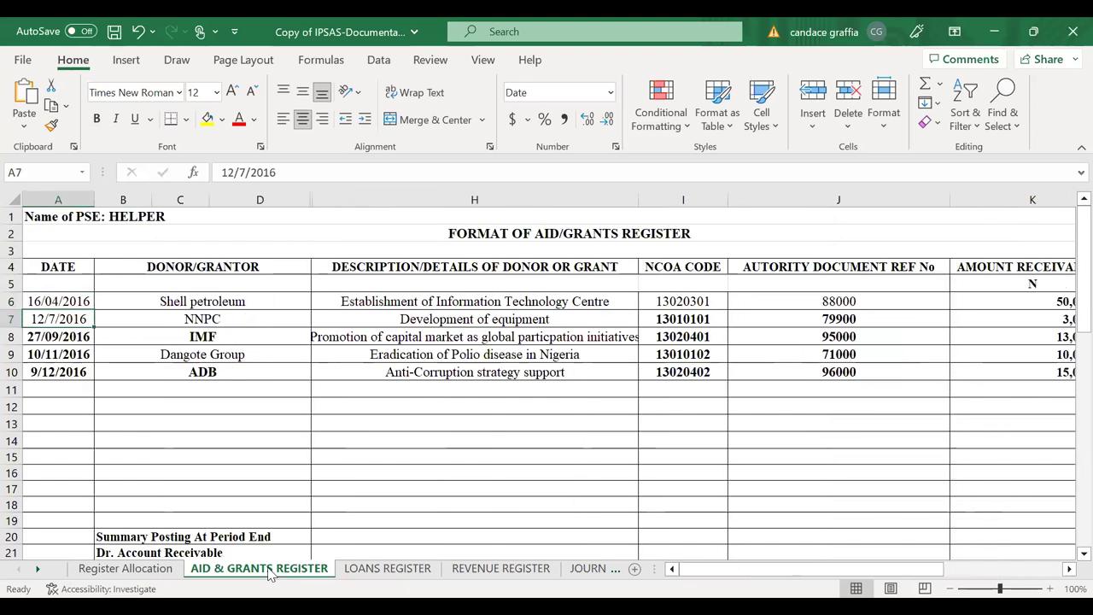
key("Right")
key("Right")
key("Right")
key("Right")
key("Right")
key("Right")
key("Right")
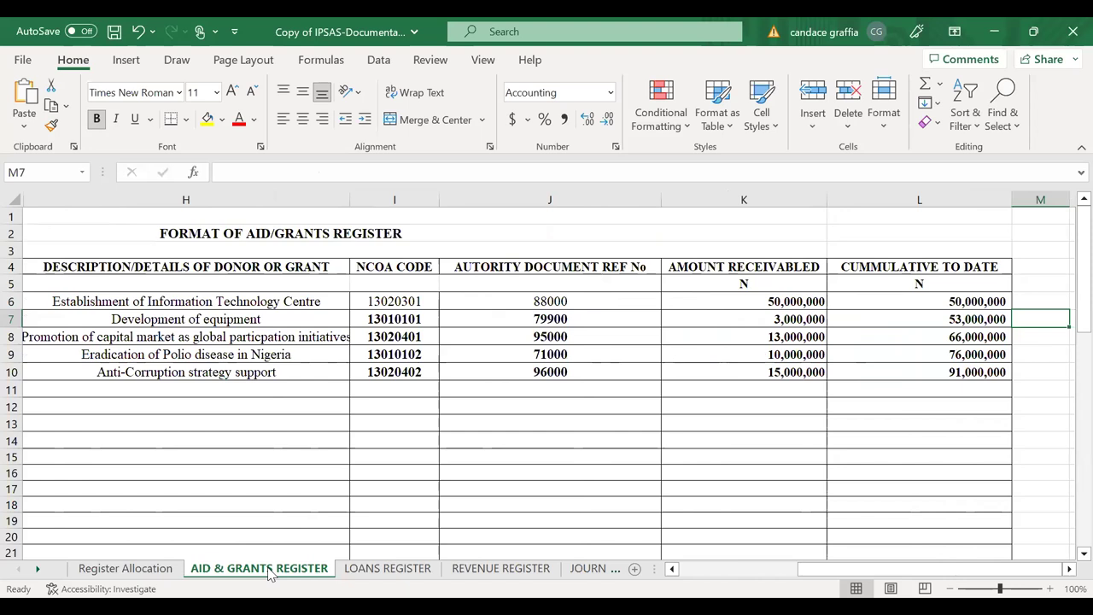
Step: Examine the IMF grant entry in row 8, including its description and NCOA code
key("Left")
key("Down")
key("Left")
key("Left")
key("Left")
key("Left")
key("Left")
key("Left")
key("Left")
key("Left")
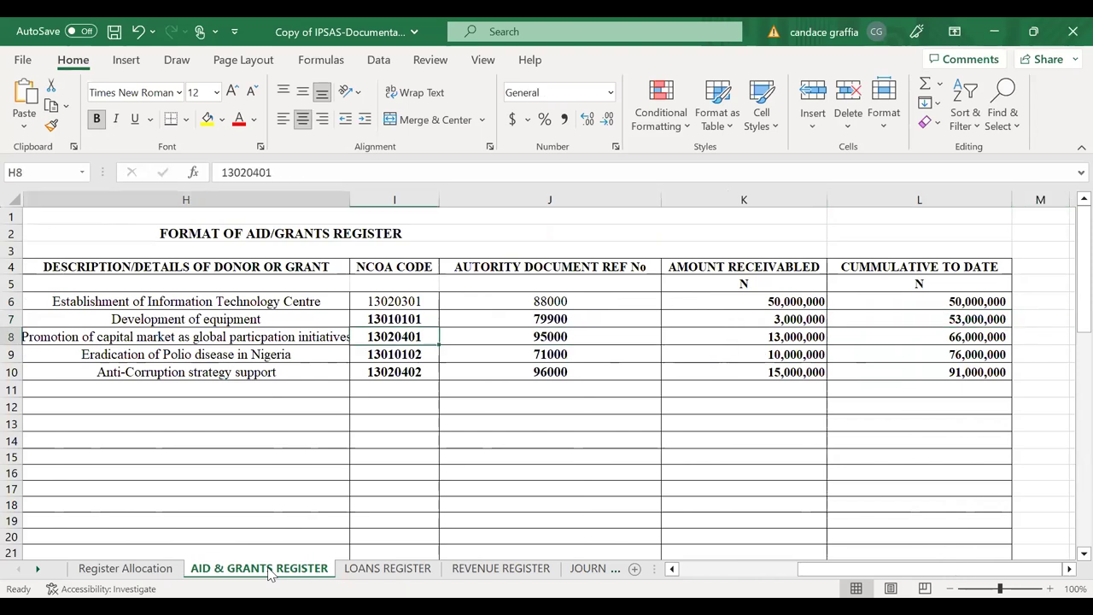
key("Right")
key("Right")
key("Right")
key("Right")
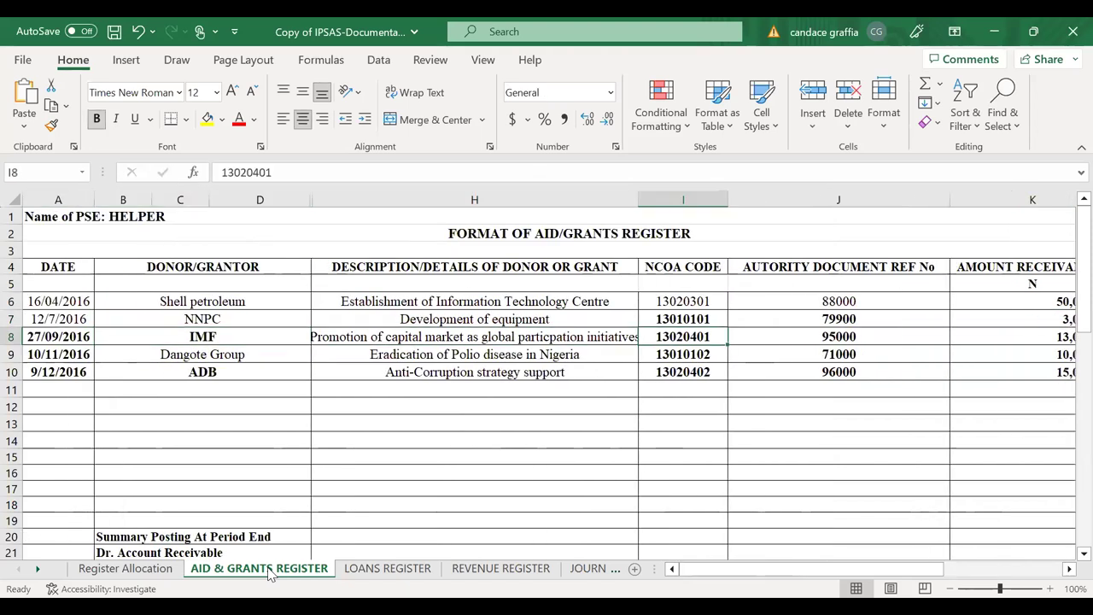
Step: Check the cumulative to date of the remaining grants, down to the ADB entry in L10
key("Right")
key("Right")
key("Down")
key("Down")
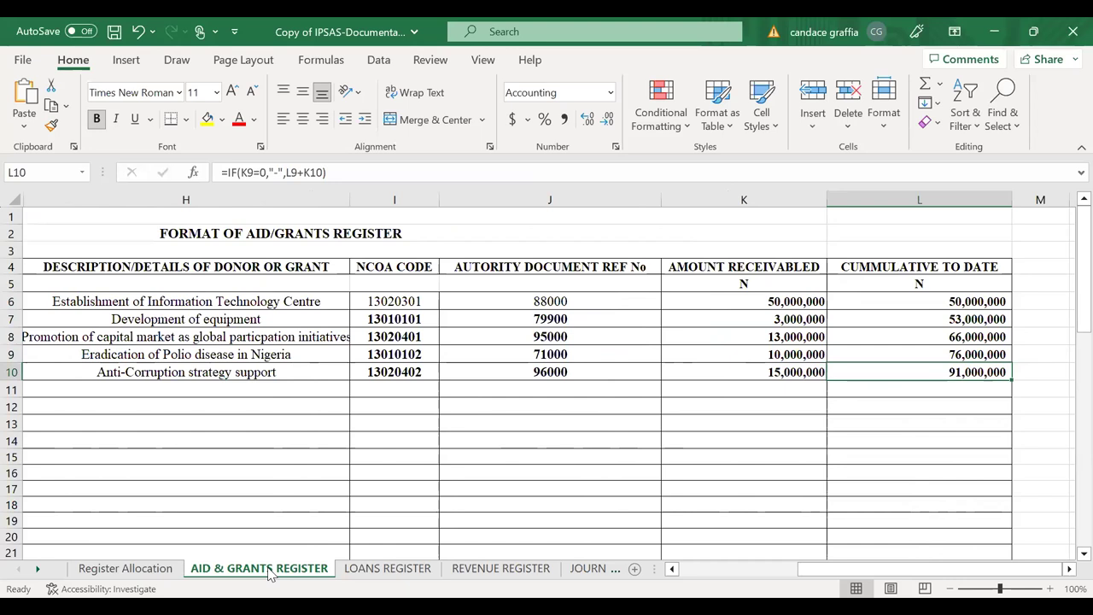
Step: Open the LOANS REGISTER sheet and read the AB loan for civil servants' salaries across row 6 to its cumulative to date
left_click(387, 573)
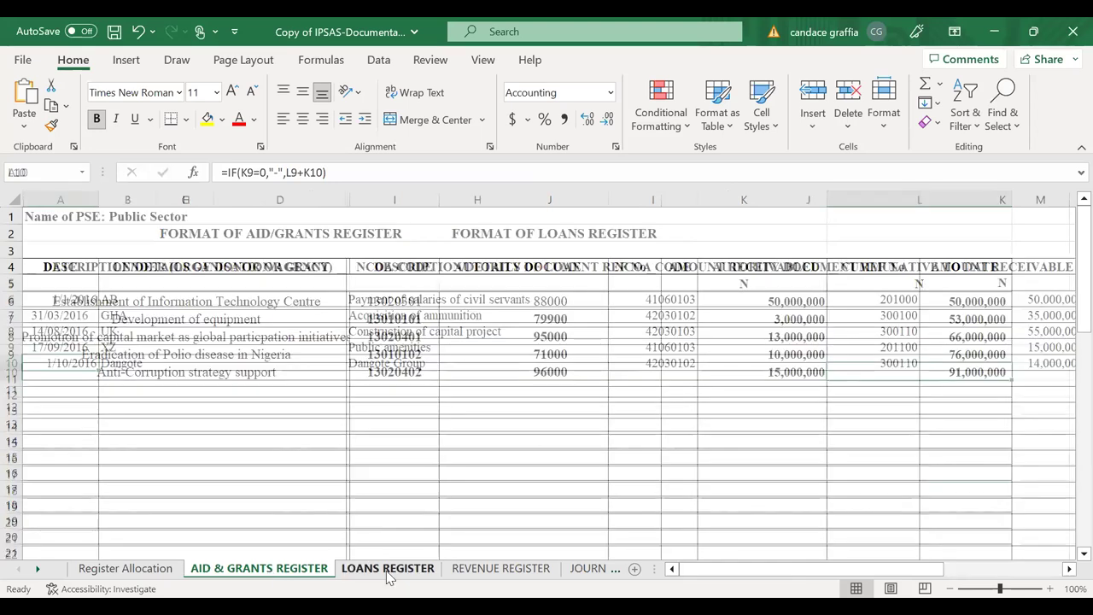
key("Up")
key("Up")
key("Up")
key("Up")
key("Up")
key("Up")
key("Right")
key("Right")
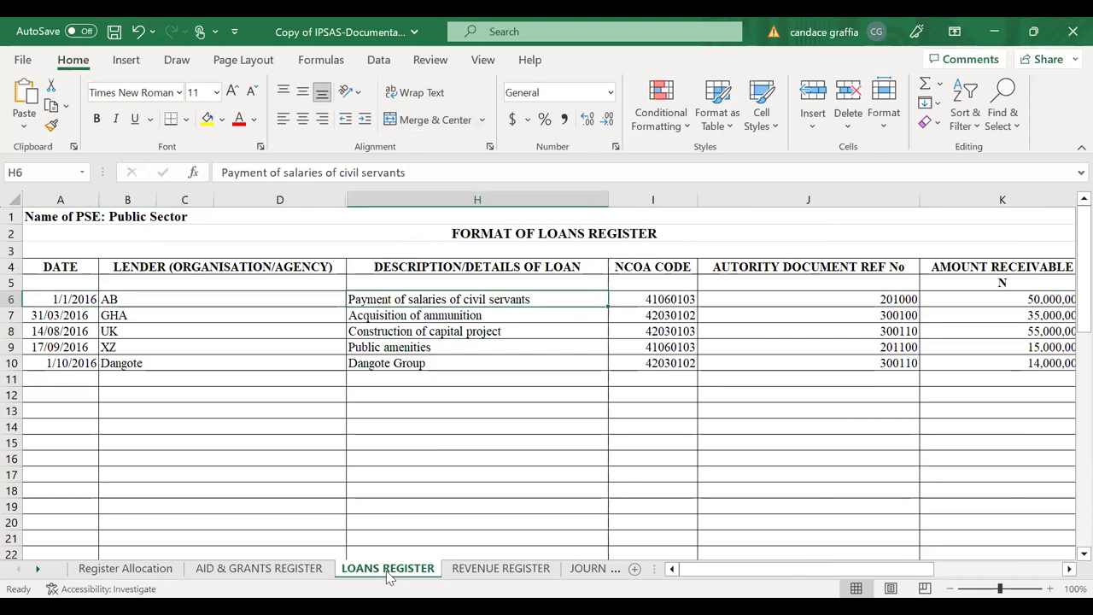
key("Right")
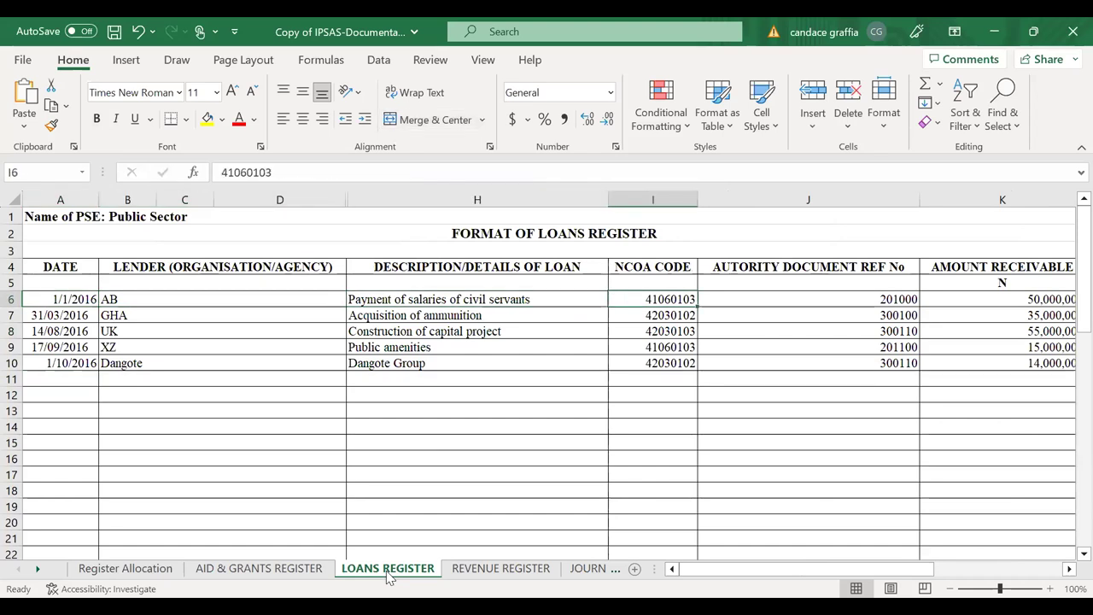
key("Right")
key("Right")
key("Right")
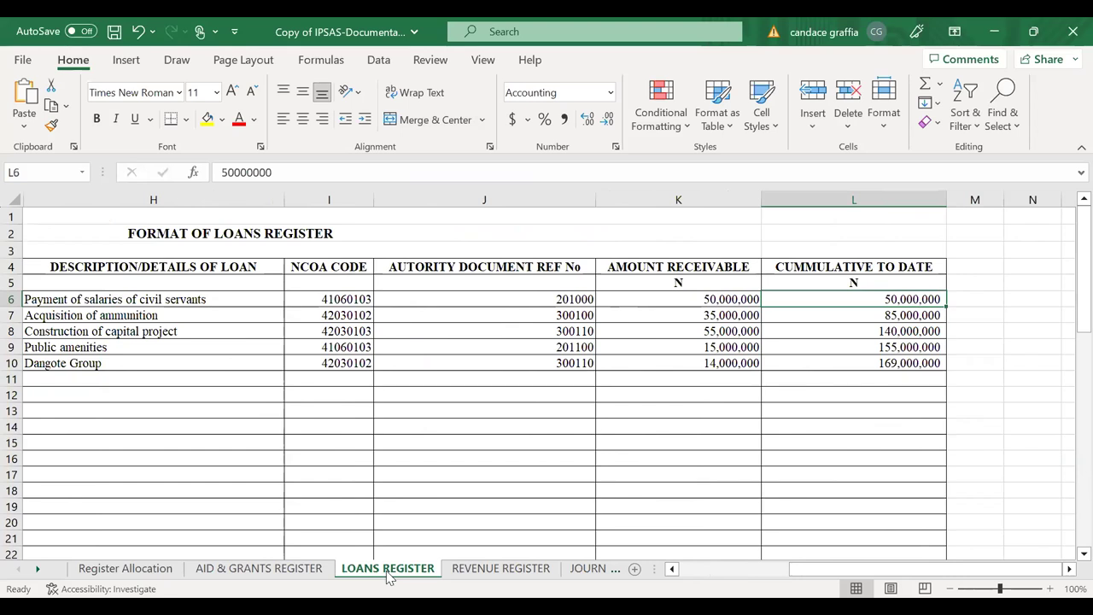
Step: Check the cumulative to date of the remaining loans down to row 10, and trace the Dangote entry back to its description and lender
key("Down")
key("Down")
key("Down")
key("Down")
key("Left")
key("Left")
key("Left")
key("Left")
key("Left")
key("Left")
key("Left")
key("Left")
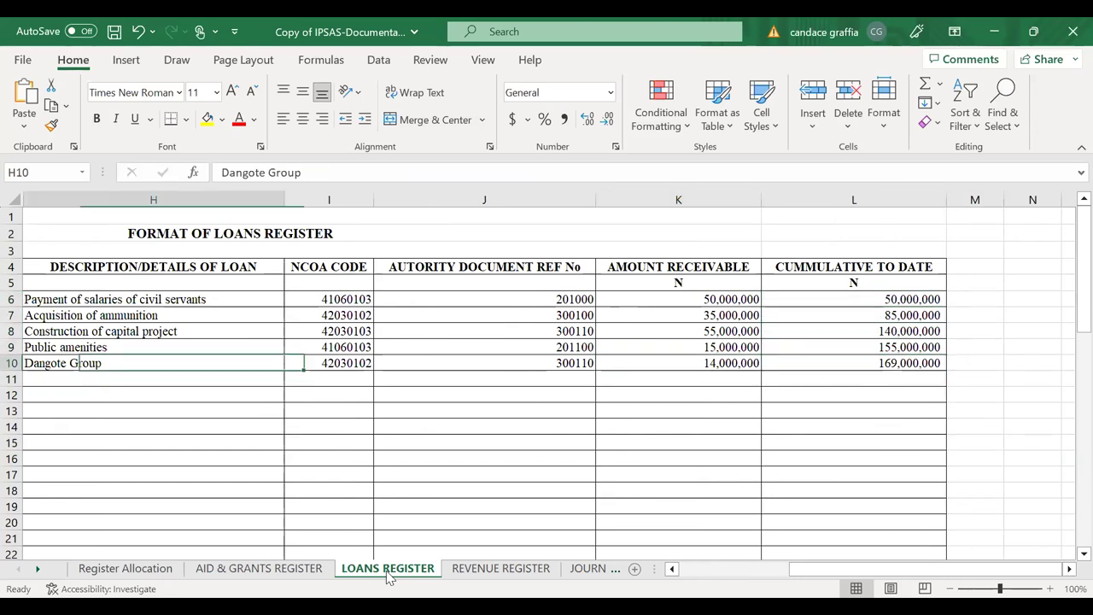
Step: Open the REVENUE REGISTER sheet and review the revenue descriptions up to the accrued payment of PIT in H6
left_click(506, 572)
key("Up")
key("Up")
key("Up")
key("Up")
key("Up")
key("Up")
key("Up")
key("Right")
key("Right")
key("Right")
key("Right")
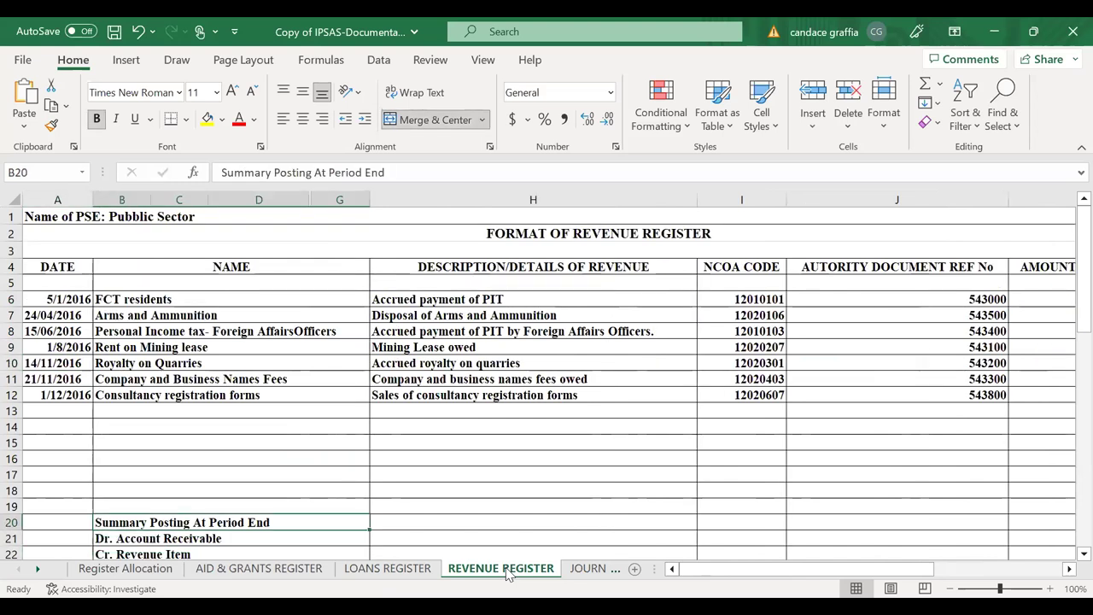
key("Up")
key("Up")
key("Up")
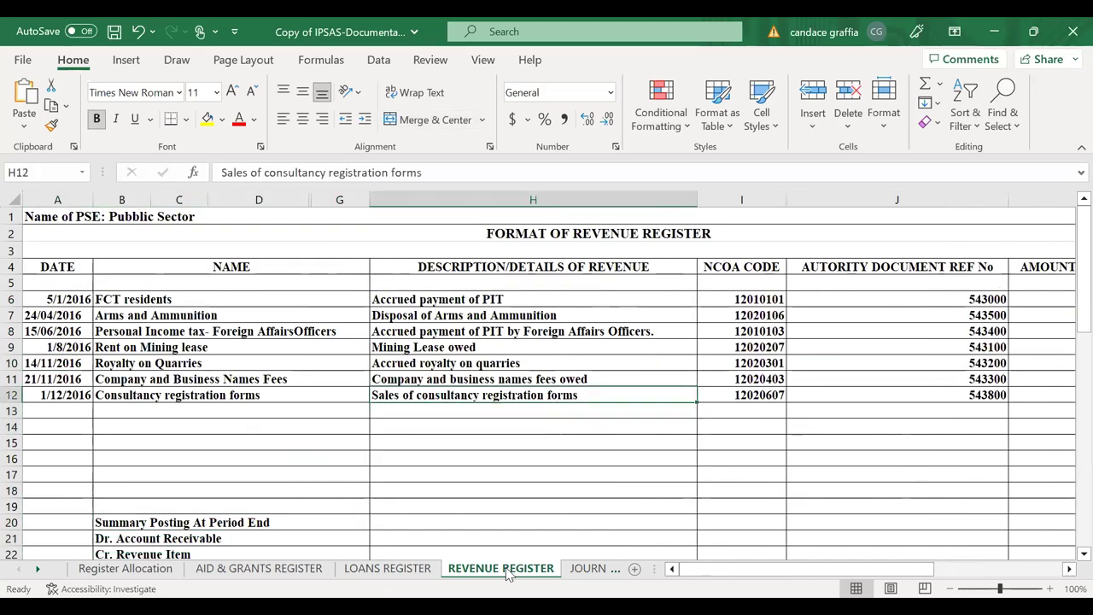
key("Up")
key("Up")
key("Up")
key("Up")
key("Up")
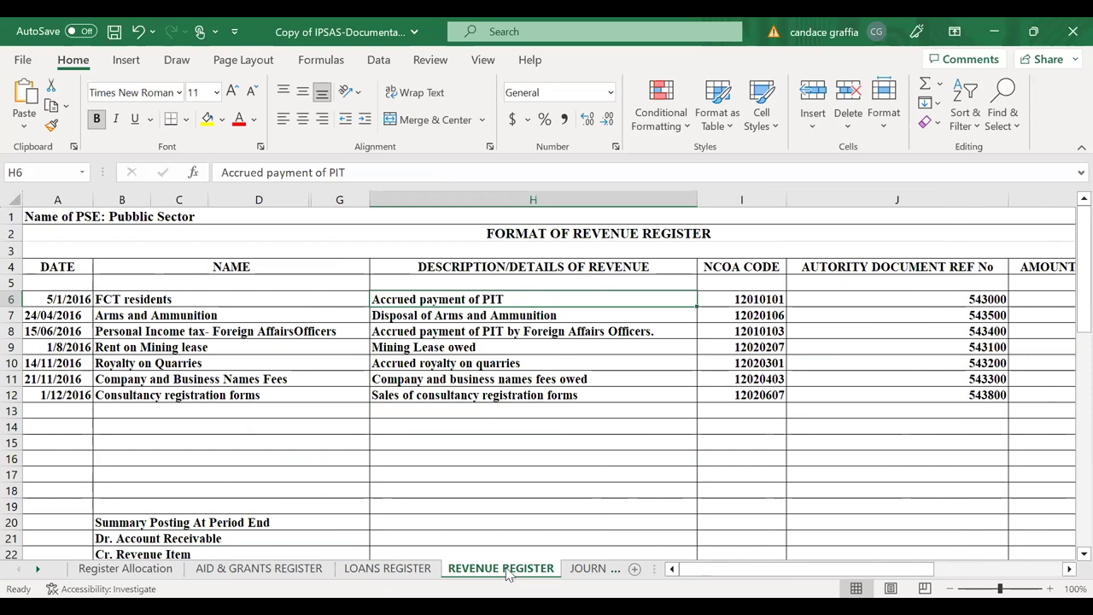
Step: Read the revenue amounts and cumulative to date down to the consultancy registration forms, and return to that entry's date in A12
key("Right")
key("Right")
key("Right")
key("Right")
key("Right")
key("Down")
key("Down")
key("Down")
key("Down")
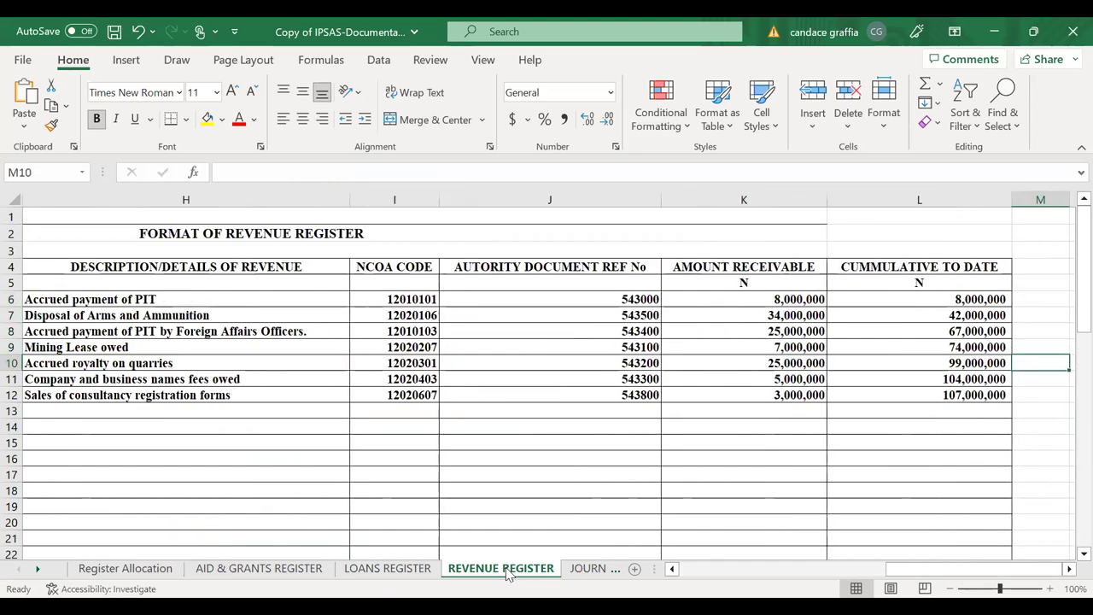
key("Left")
key("Down")
key("Down")
key("Left")
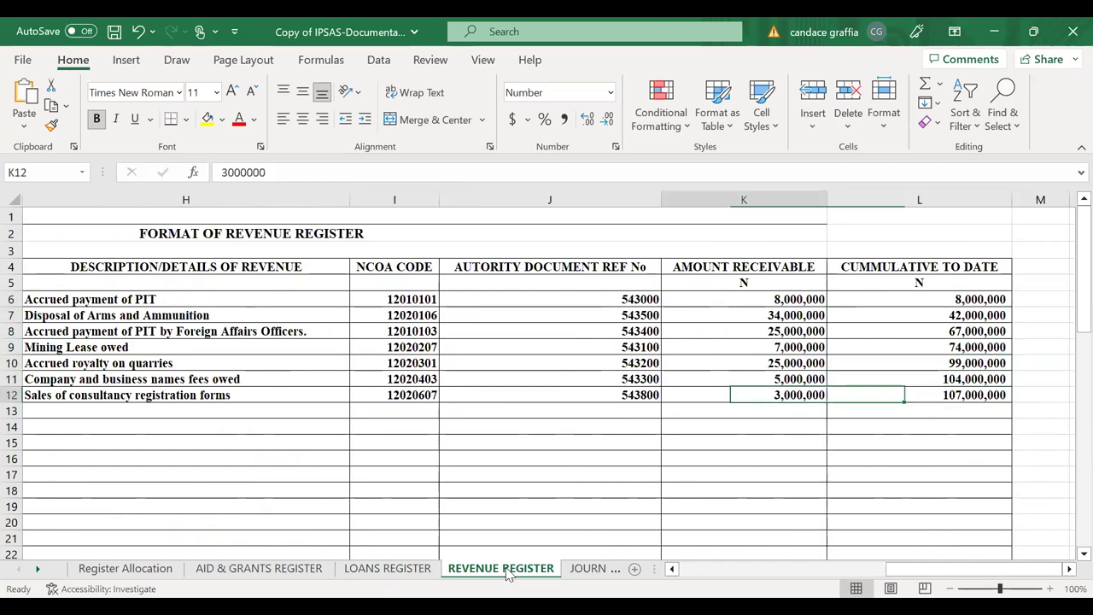
key("Home")
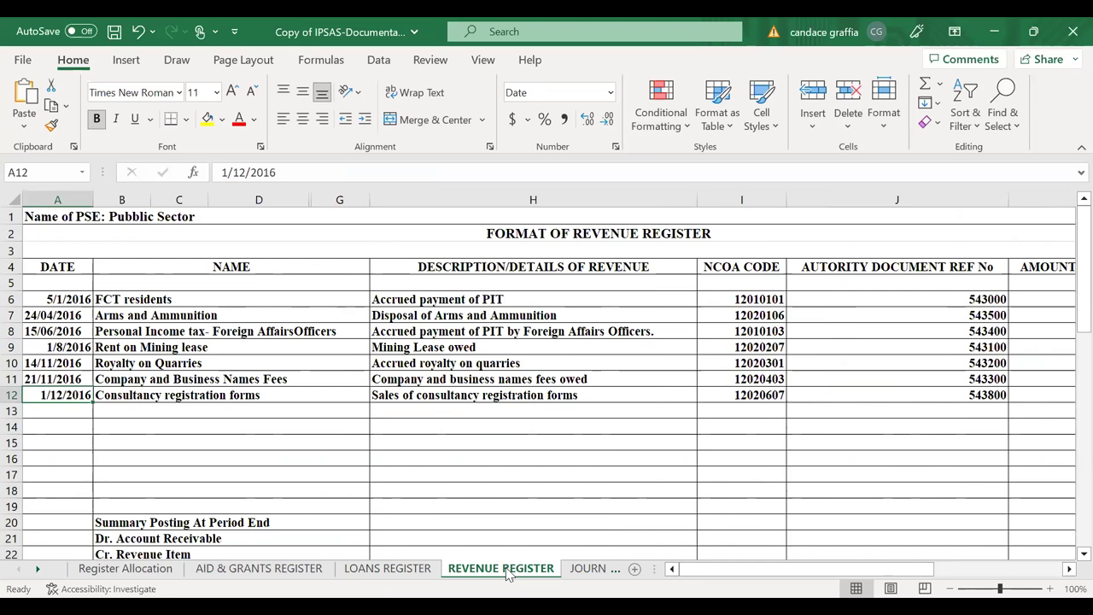
Step: Open the JOURNAL VOUCHER sheet and read the first entry, from the Bank debit to the Agency AB credit in G7
left_click(595, 569)
key("Up")
key("Up")
key("Up")
key("Up")
key("Up")
key("Up")
key("Up")
key("Down")
key("Down")
key("Up")
key("Right")
key("Right")
key("Down")
key("Down")
key("Right")
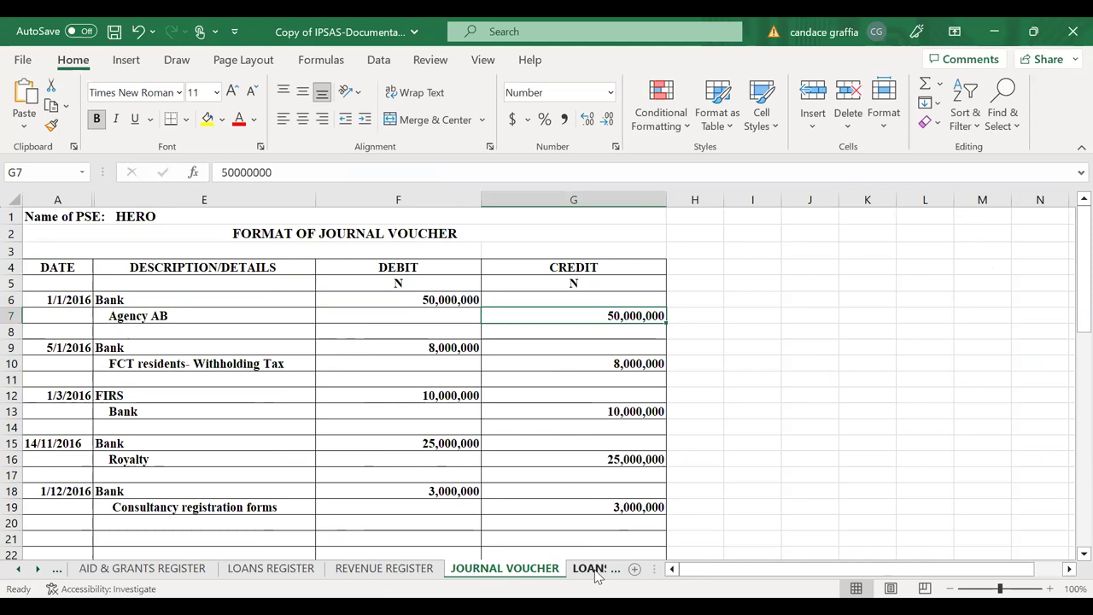
key("Down")
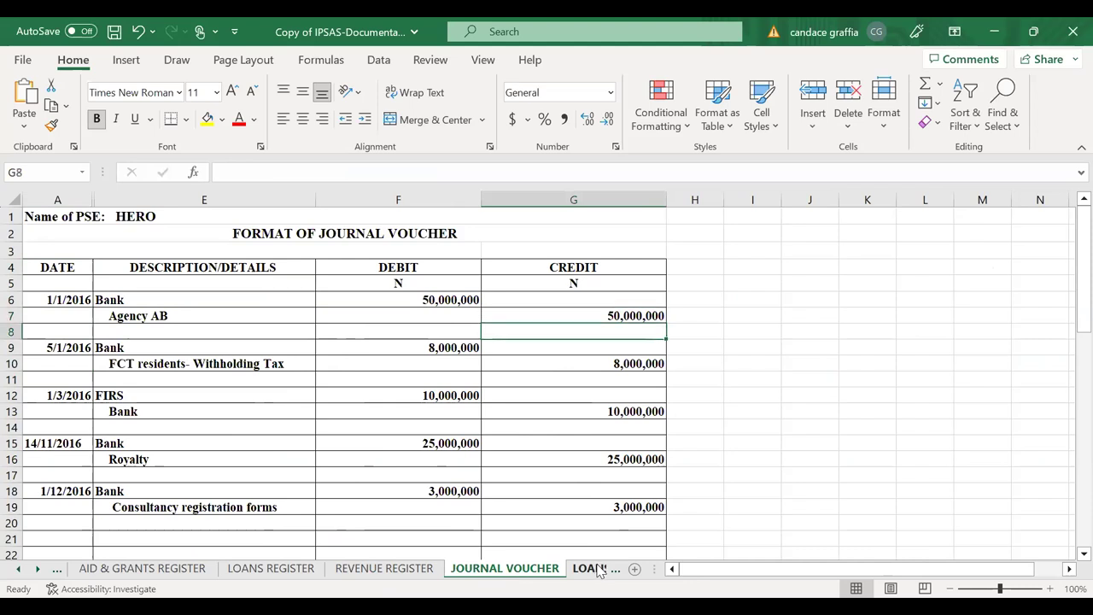
Step: Open the LOANS LEDGER sheet and review the lender details and the date of the Diamond Bank Facility in A15
left_click(596, 570)
key("Down")
key("Down")
key("Down")
key("Down")
key("Down")
key("Down")
key("Down")
key("Down")
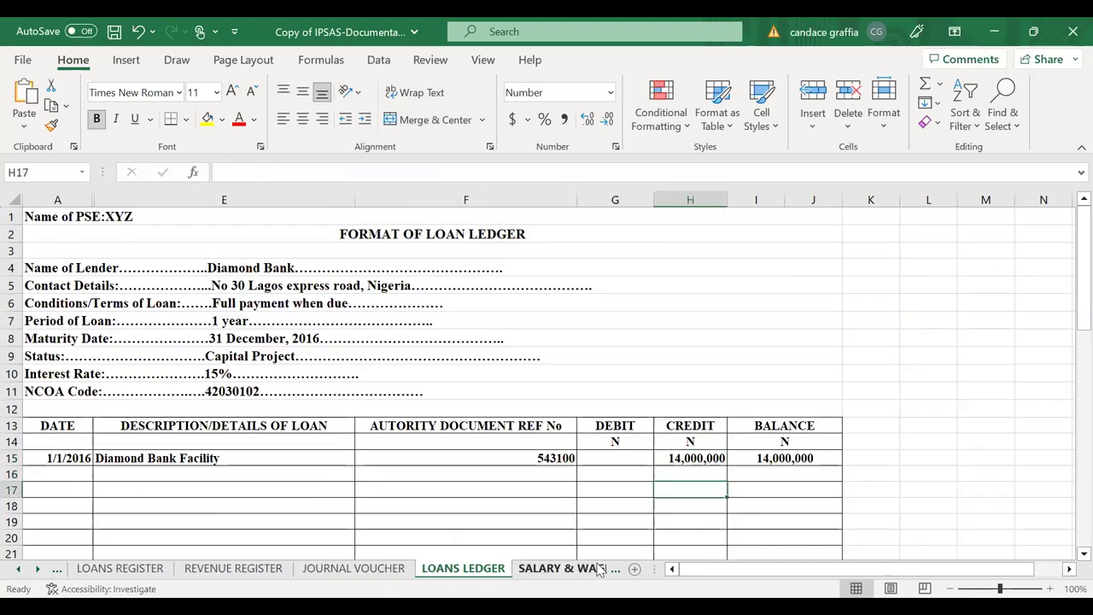
key("Up")
key("Up")
key("Up")
key("Up")
key("Up")
key("Up")
key("Left")
key("Up")
key("Left")
key("Left")
key("Left")
key("Up")
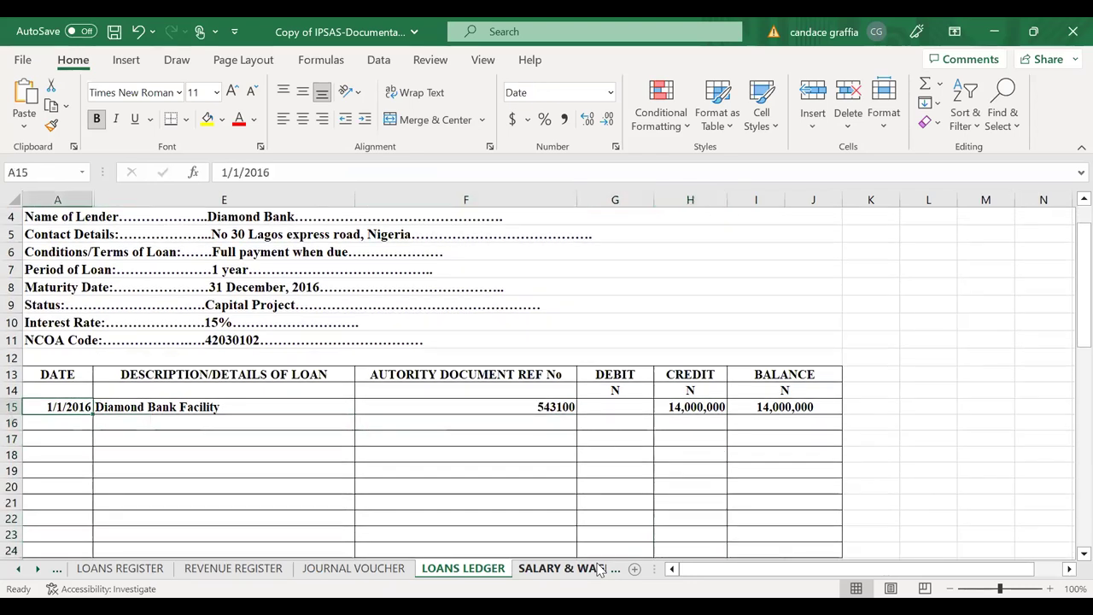
Step: Read the Diamond Bank Facility entry across row 15, through debit and credit to the balance
key("Right")
key("Right")
key("Right")
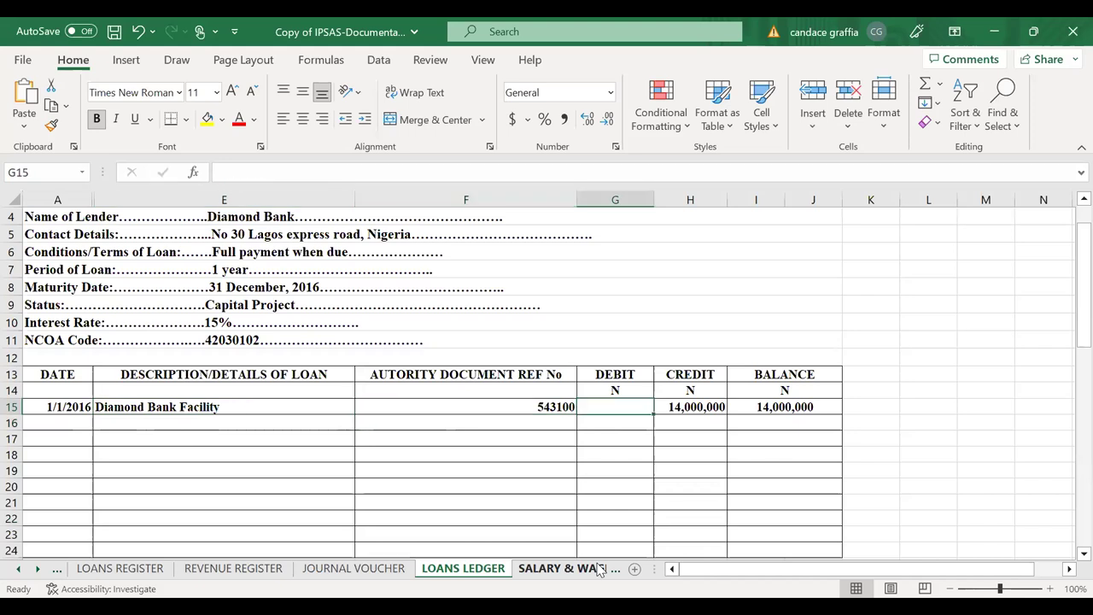
key("Right")
key("Right")
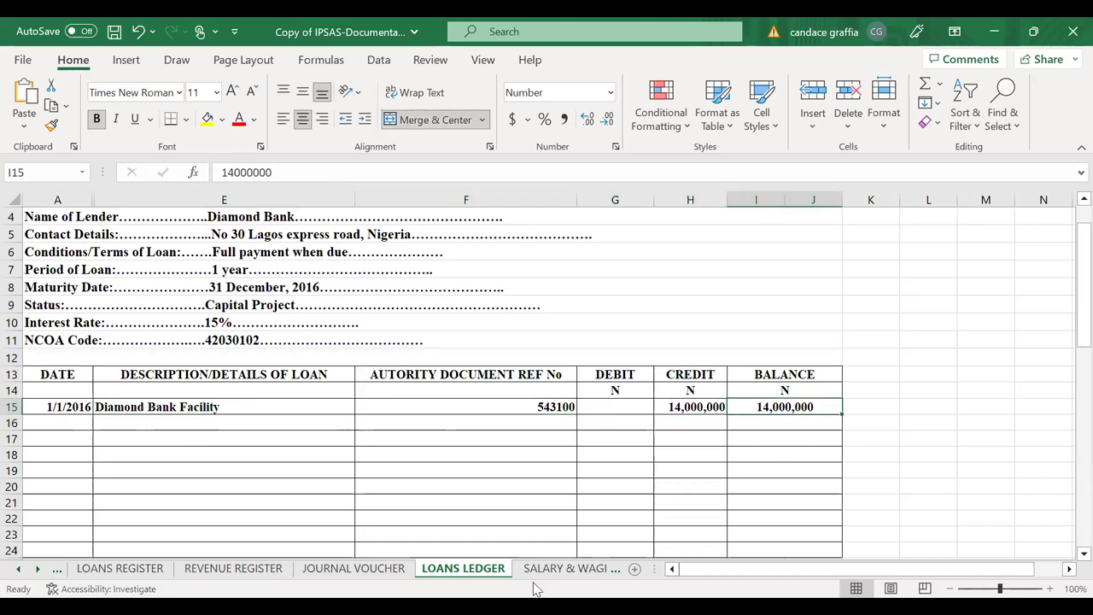
Step: Open the SALARY & WAGES REGISTER sheet and go to the Abuja pay point in B7
left_click(559, 569)
key("Up")
key("Up")
key("Up")
key("Up")
key("Up")
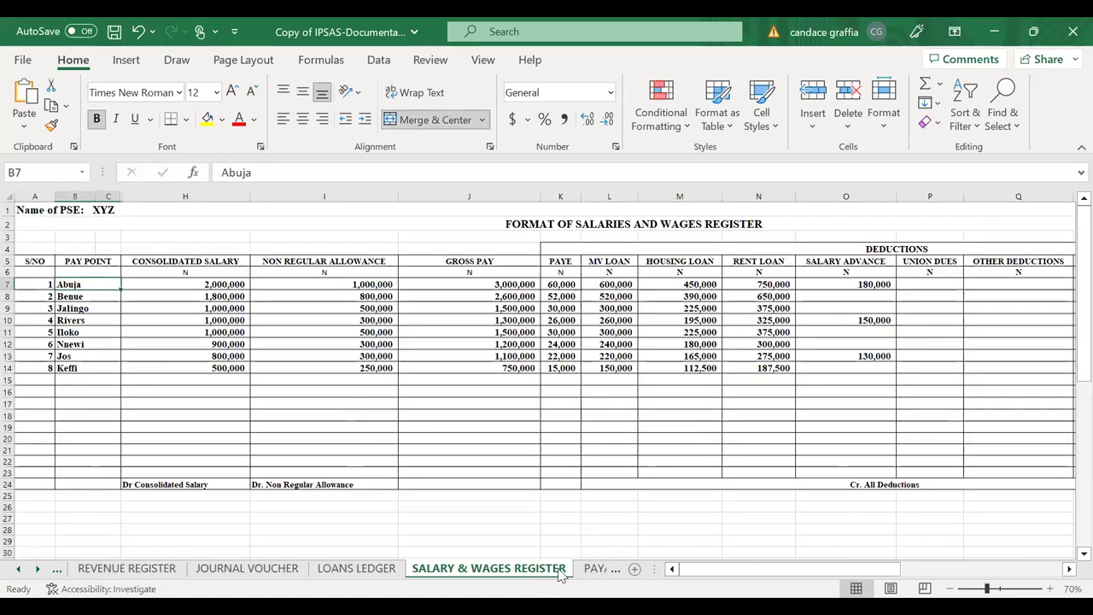
Step: Read the Abuja pay point across row 7, from consolidated salary through each deduction to the total deductions
key("Right")
key("Right")
key("Right")
key("Right")
key("Right")
key("Right")
key("Right")
key("Right")
key("Right")
key("Right")
key("Right")
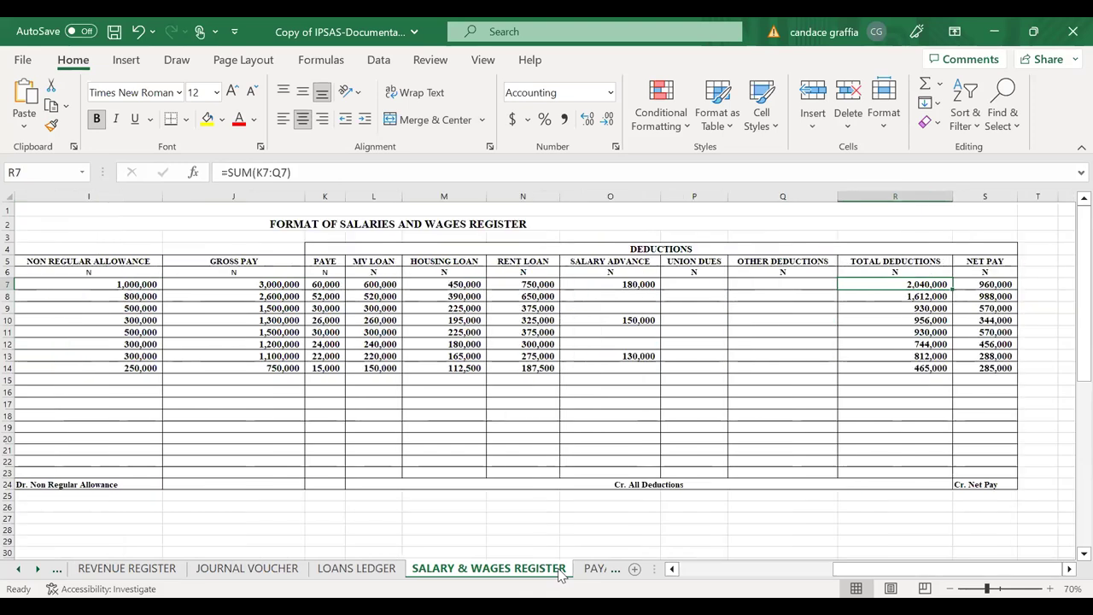
Step: Check the net pay of the pay points from Abuja down to Nnewi in S12
key("Right")
key("Down")
key("Down")
key("Down")
key("Down")
key("Down")
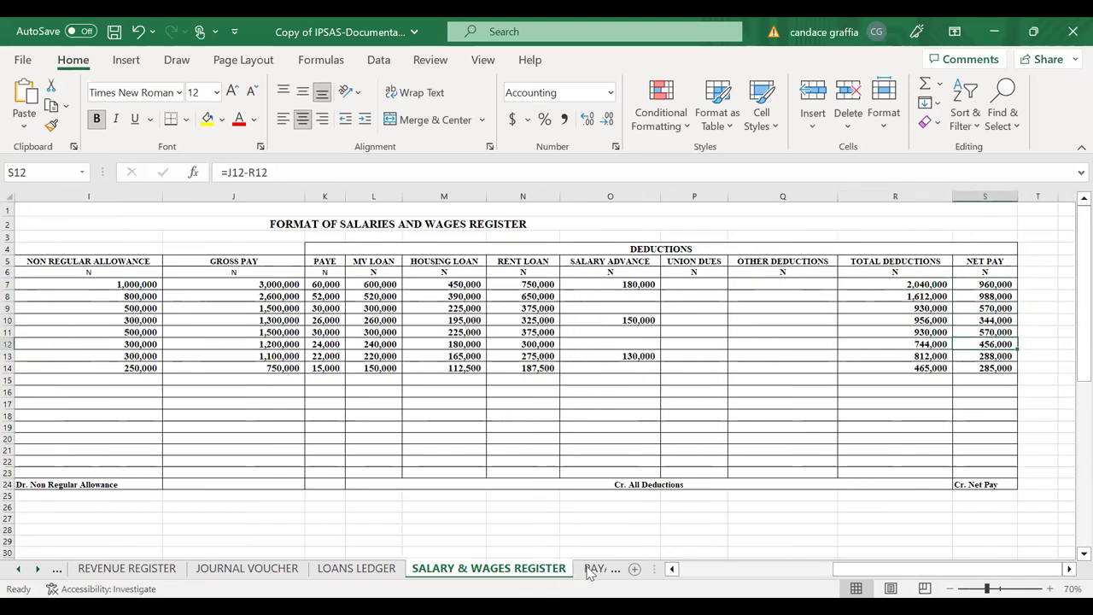
Step: Open the PAYABLE REGISTER sheet and check the cumulative to date down to the acquisition of goods and service entry in L10
left_click(591, 570)
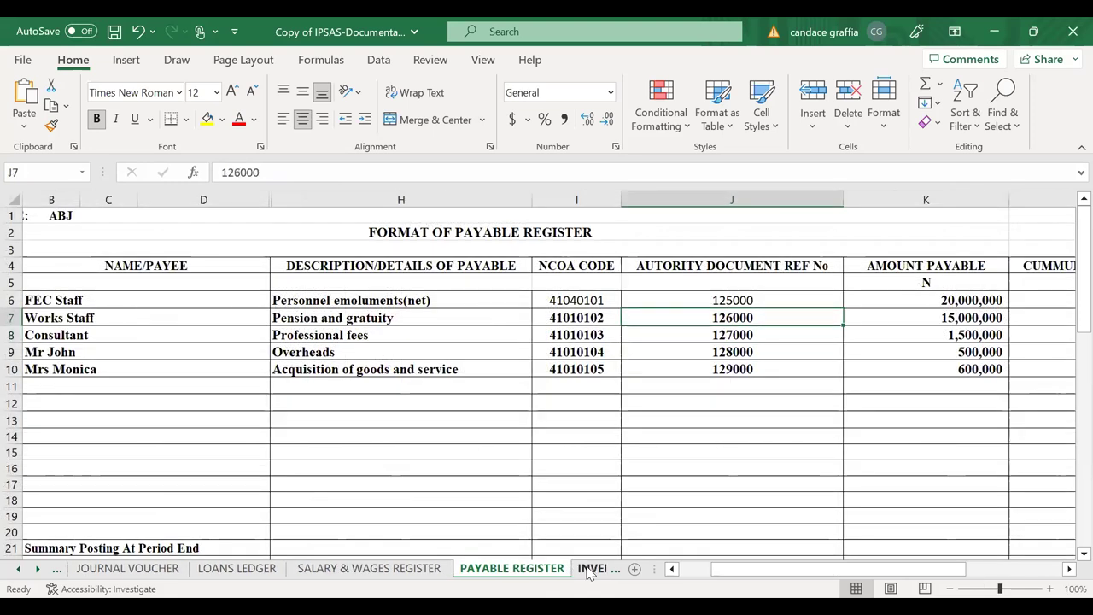
key("Right")
key("Right")
key("Right")
key("Down")
key("Down")
key("Down")
key("Left")
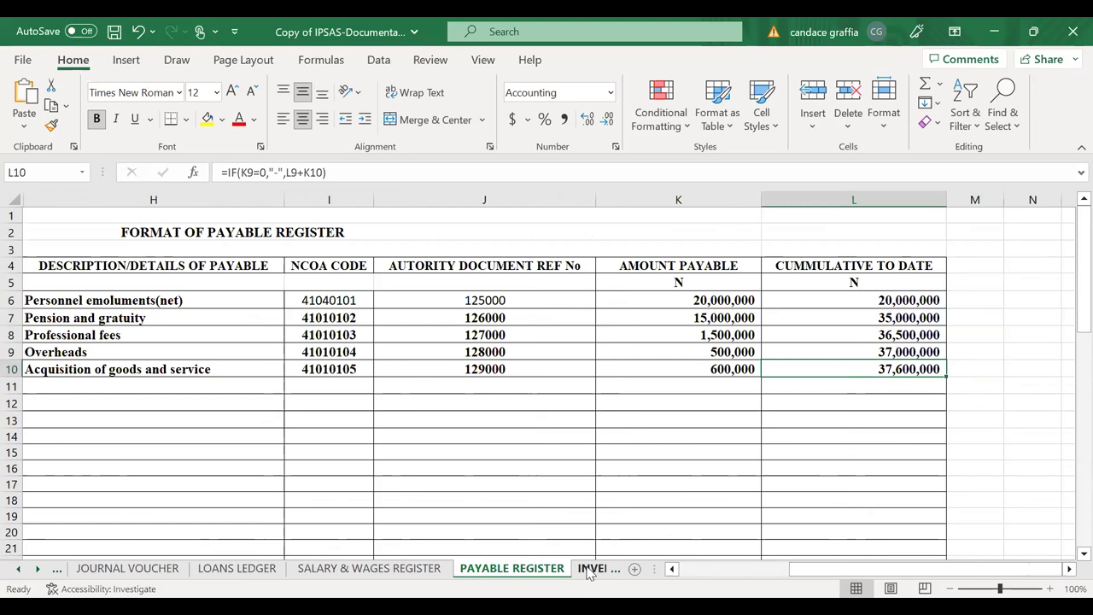
Step: Open the INVENTORY ISSUE REGISTER sheet and read the Engineering store issue across row 6, from the user name to the amount
scroll(587, 572, "down", 1)
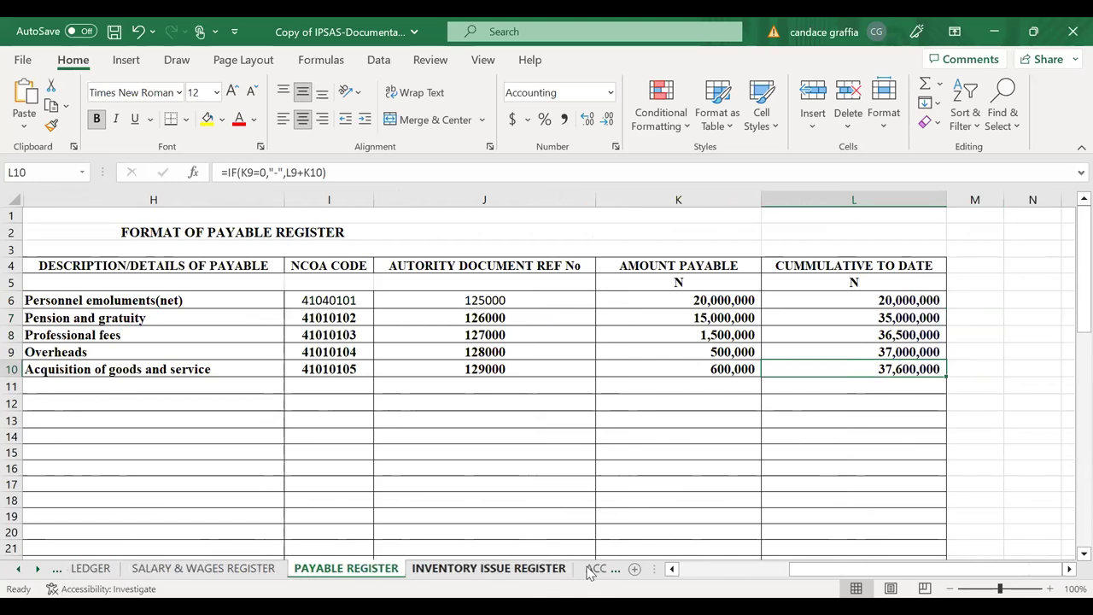
left_click(478, 568)
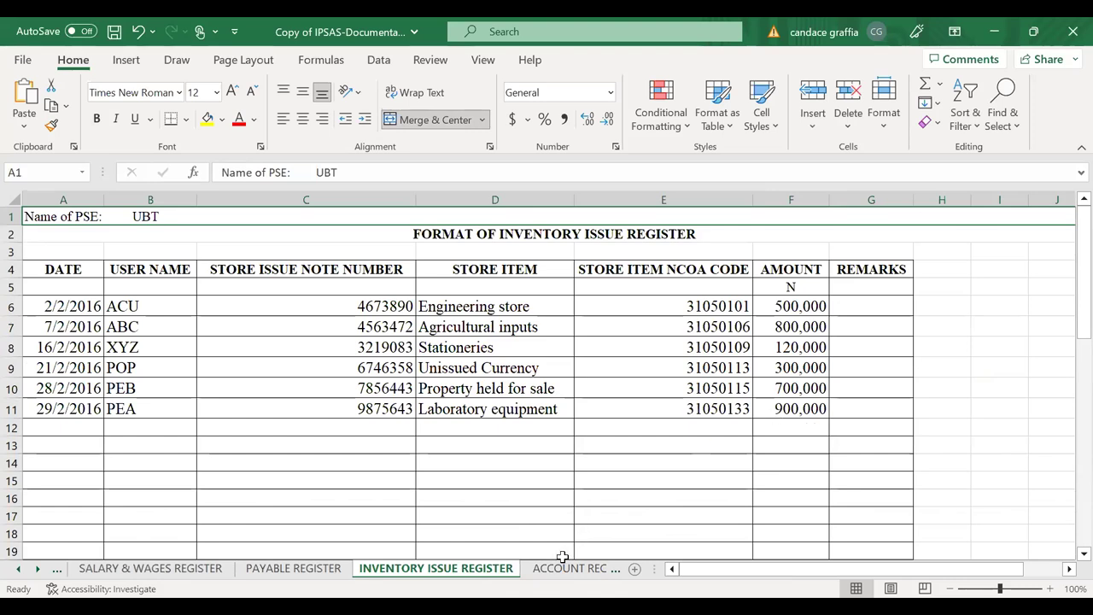
left_click(147, 307)
key("Right")
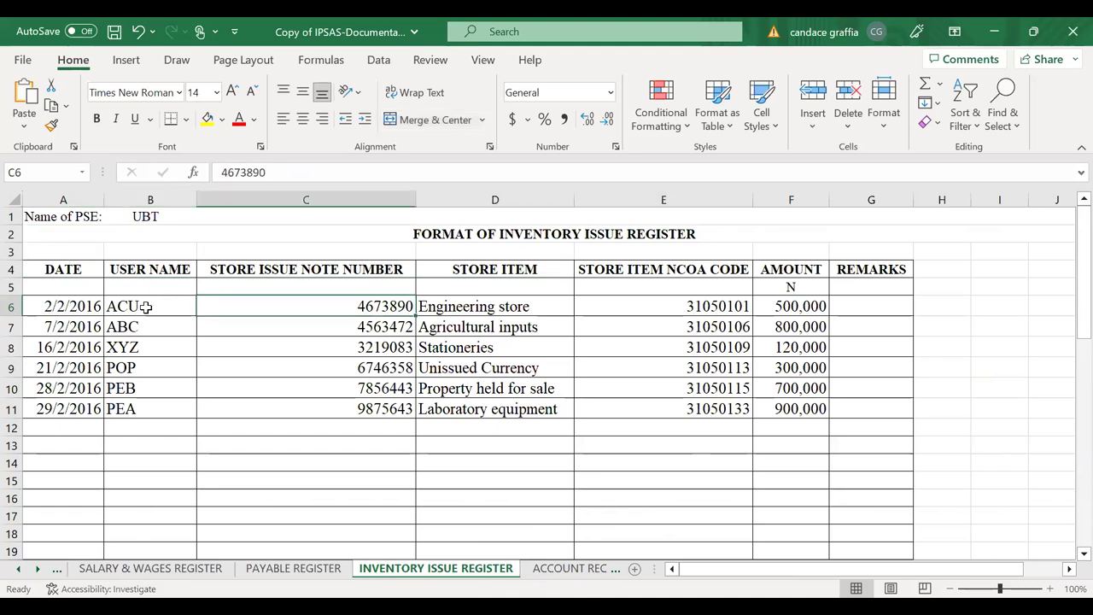
key("Right")
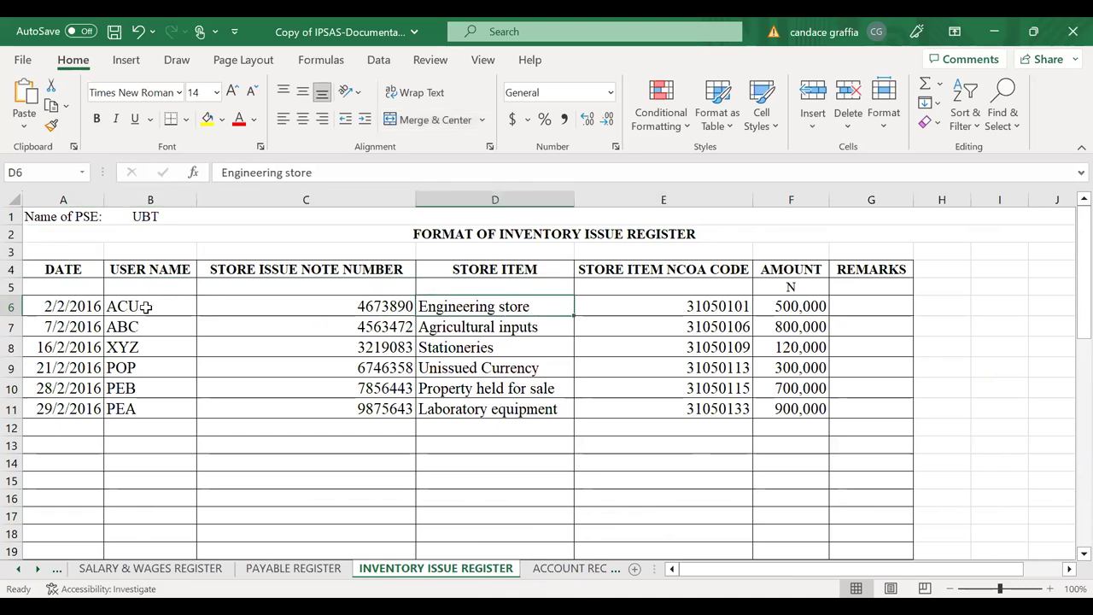
key("Right")
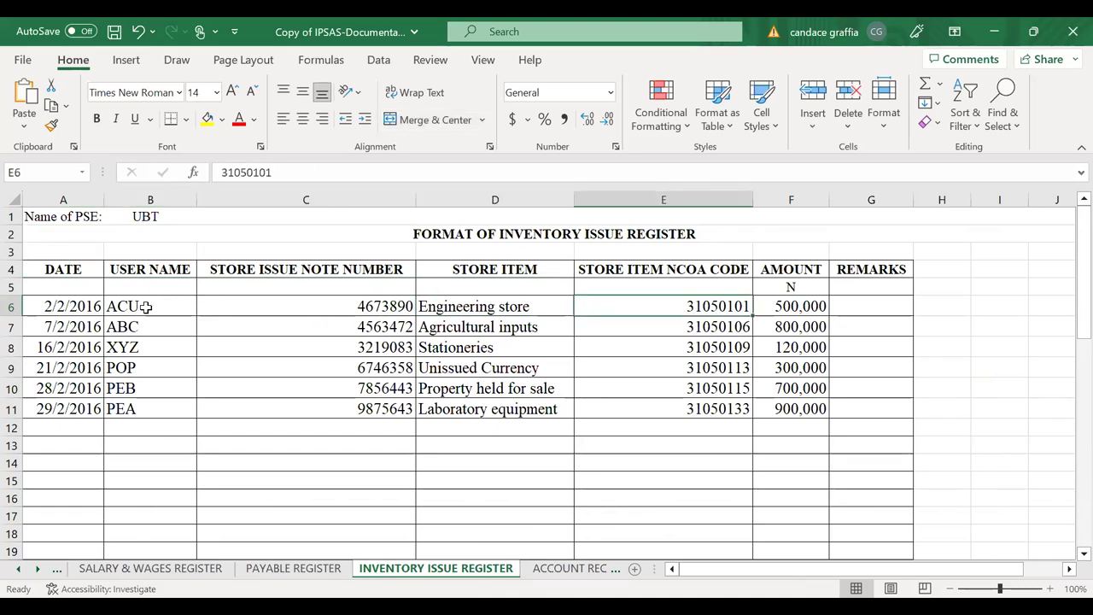
key("Right")
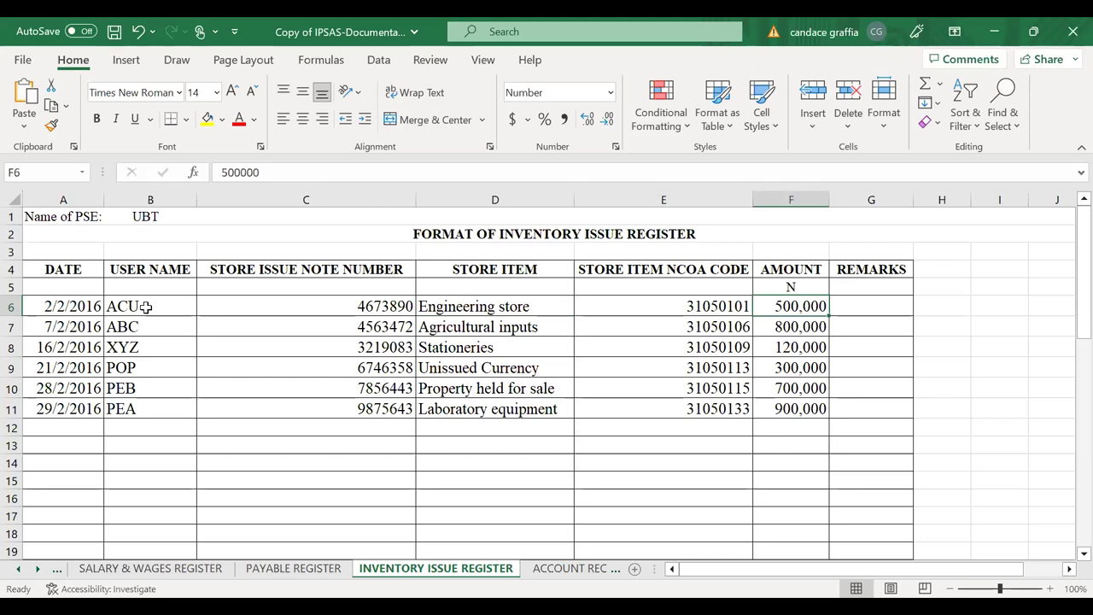
Step: Open the ACCOUNT RECEIVABLE REGISTER sheet and read the QUAK credit sales entry across row 7 to its last column
left_click(572, 568)
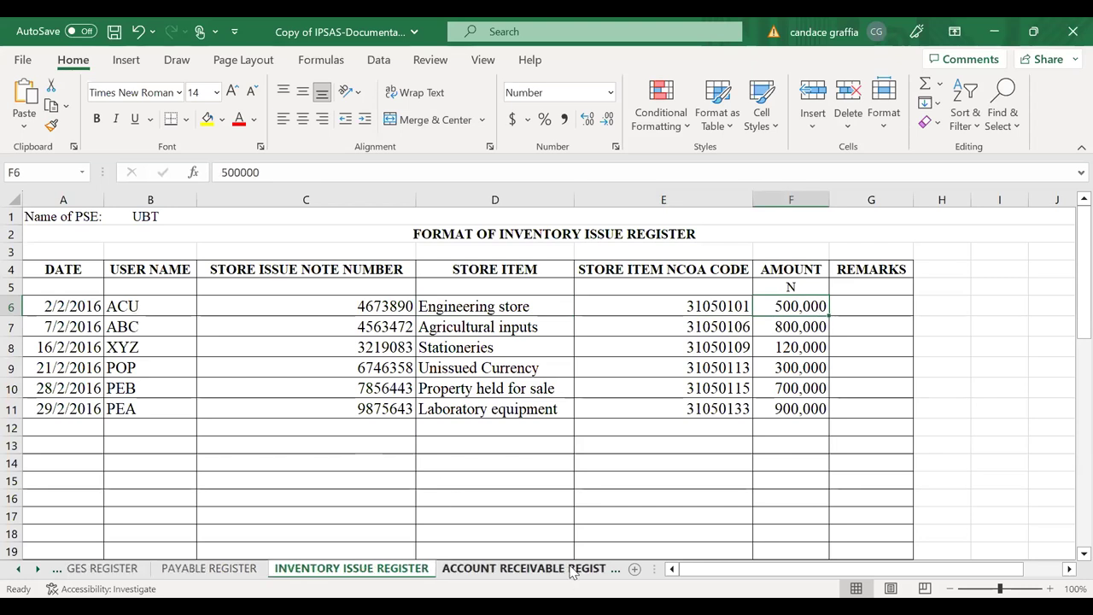
left_click(572, 569)
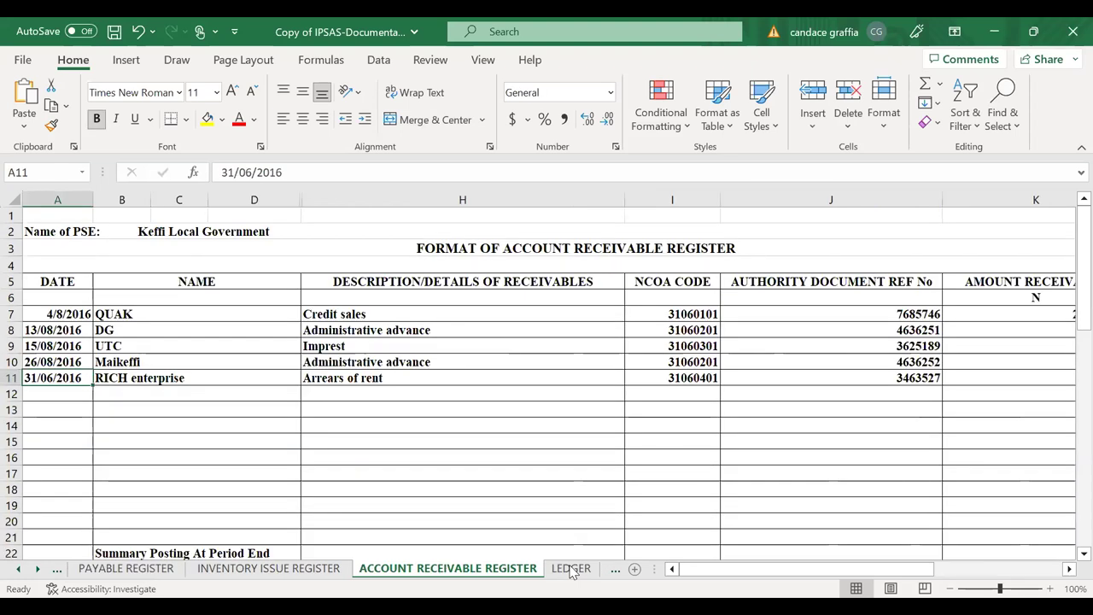
left_click(193, 317)
key("Right")
key("Right")
key("Right")
key("Right")
key("Right")
key("Right")
Step: Check the cumulative to date of the remaining receivables, ending at the entry in L10
key("Left")
key("Down")
key("Down")
key("Down")
key("Down")
key("Up")
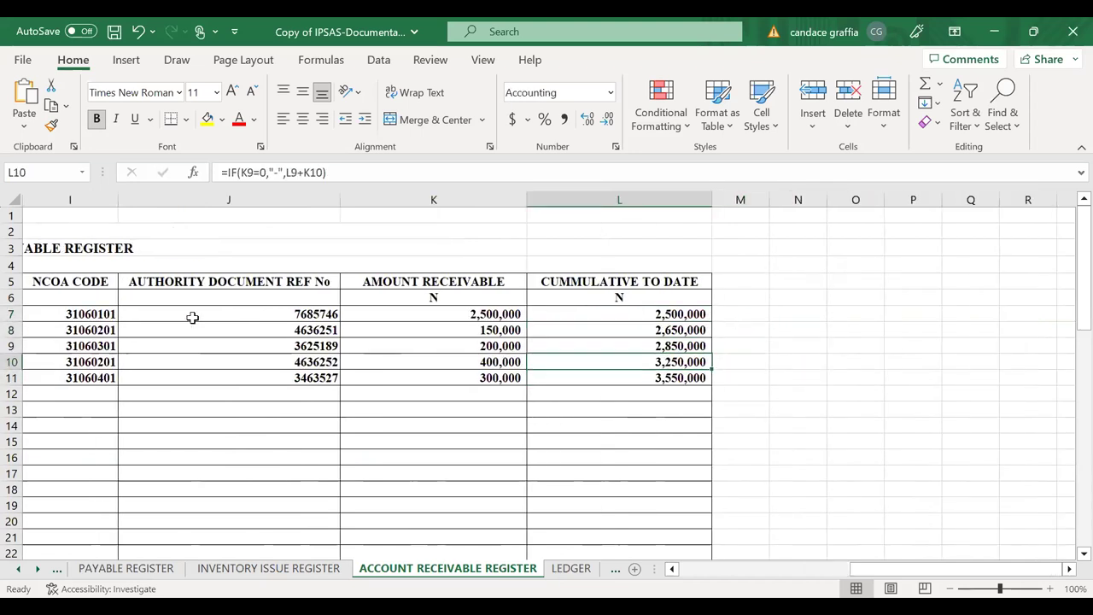
Step: Open the LEDGER sheet and examine the Bank and Motor Vehicles descriptions in E11 and E10
left_click(571, 565)
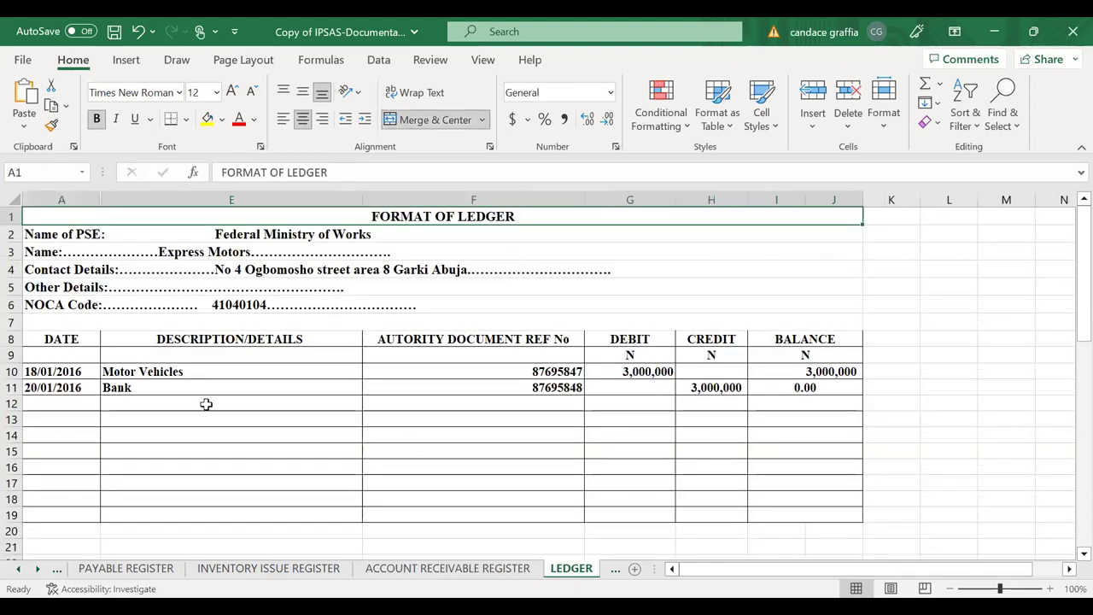
left_click(186, 386)
key("Up")
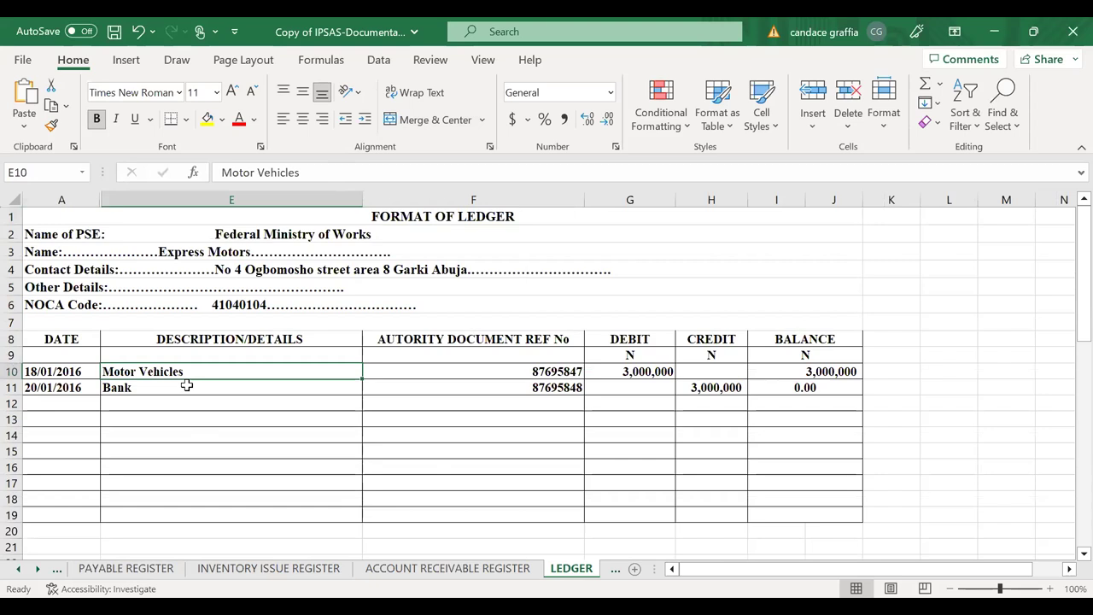
Step: Examine the Motor Vehicles row from its document reference to the debit in G10, ending at the Bank credit in H11
key("Right")
key("Up")
key("Down")
key("Right")
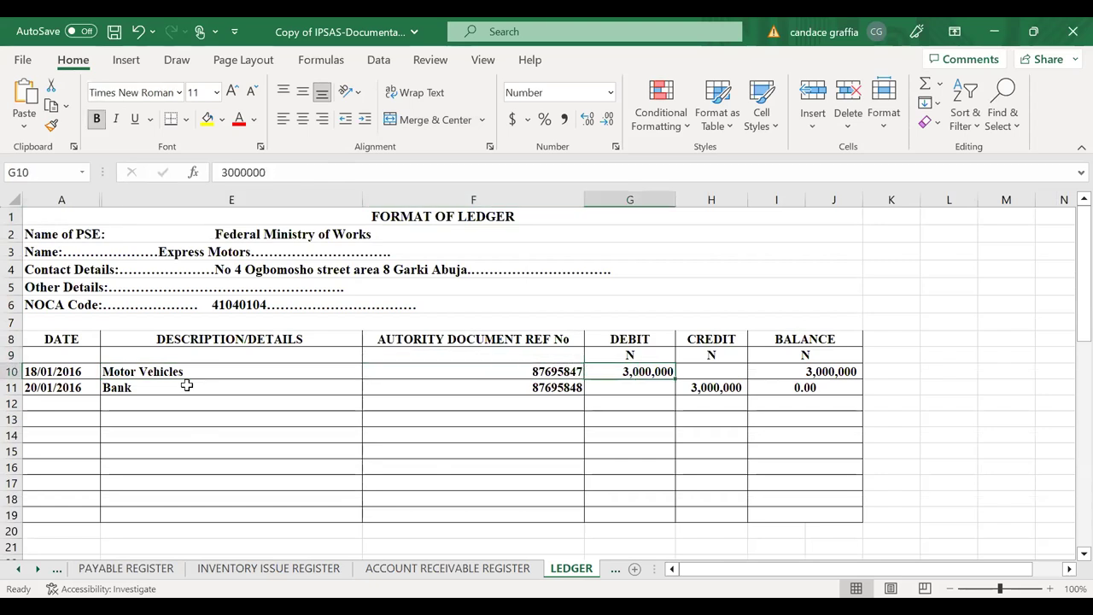
key("Right")
key("Down")
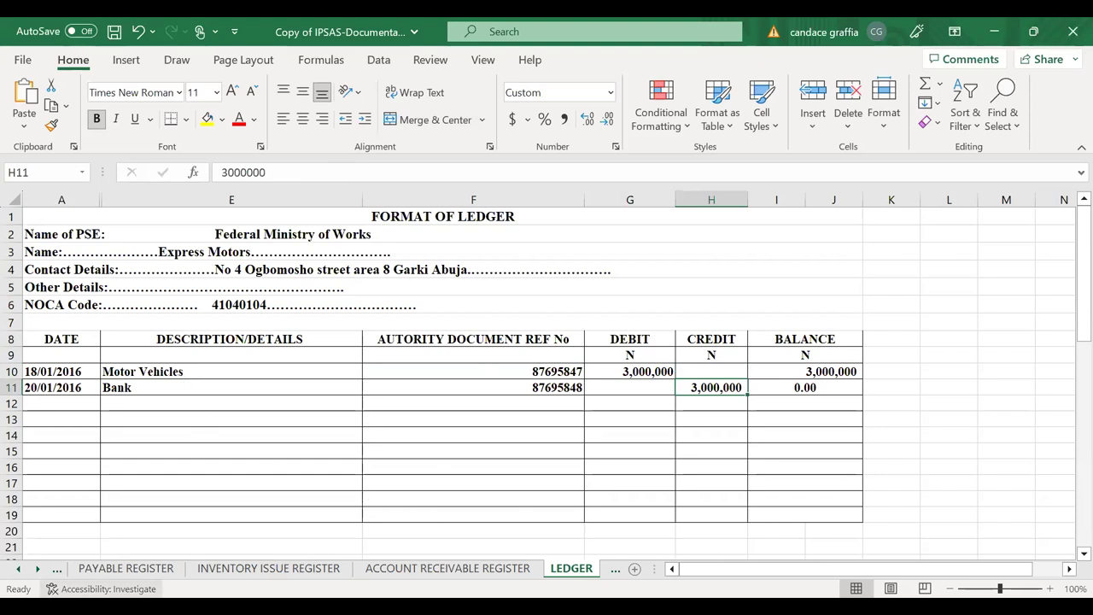
Step: Open the INVESTMENT REGISTER sheet and read the DIAMOND investment across row 7, through the amount invested to the remarks
left_click(21, 569)
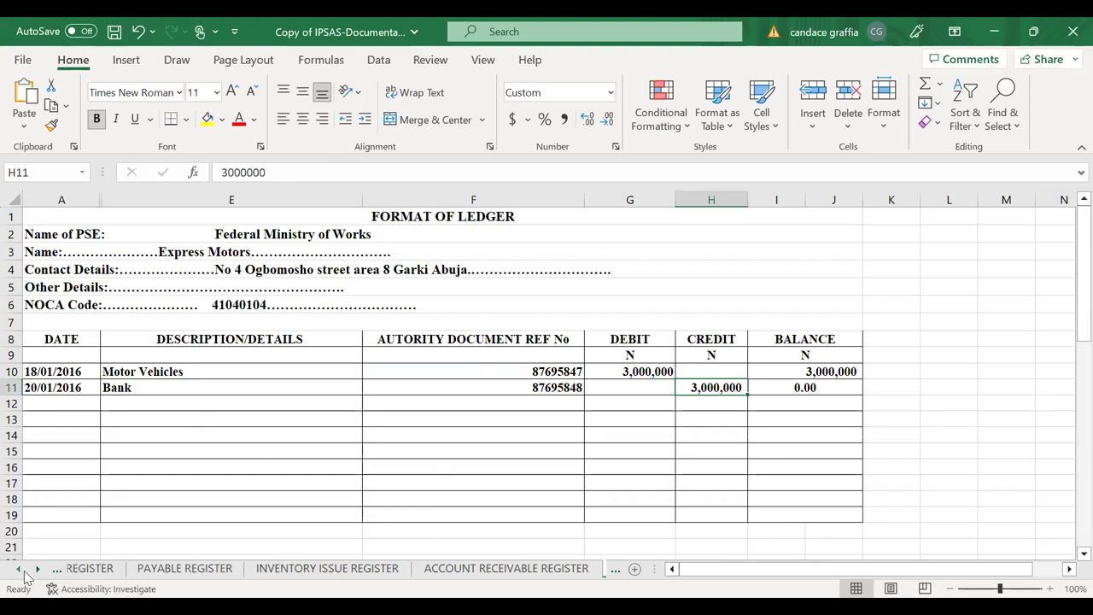
left_click(21, 570)
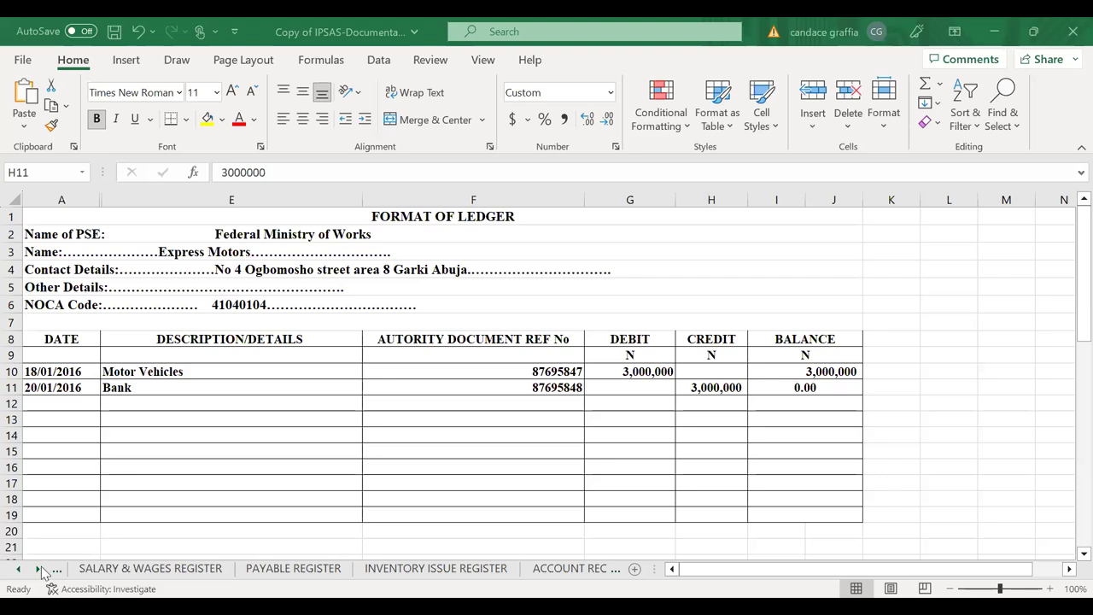
left_click(37, 569)
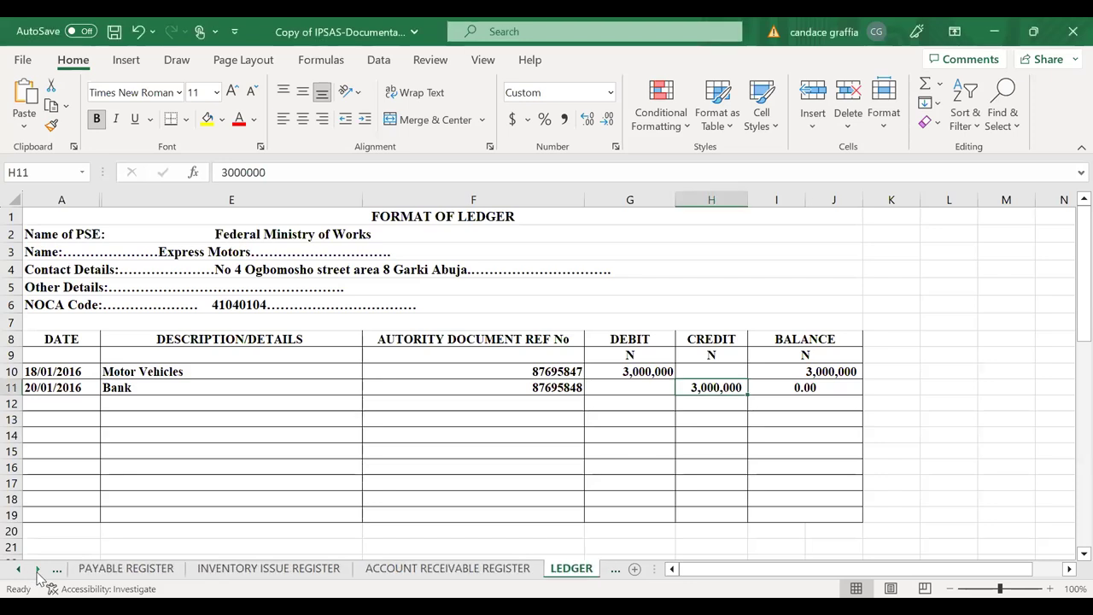
left_click(37, 569)
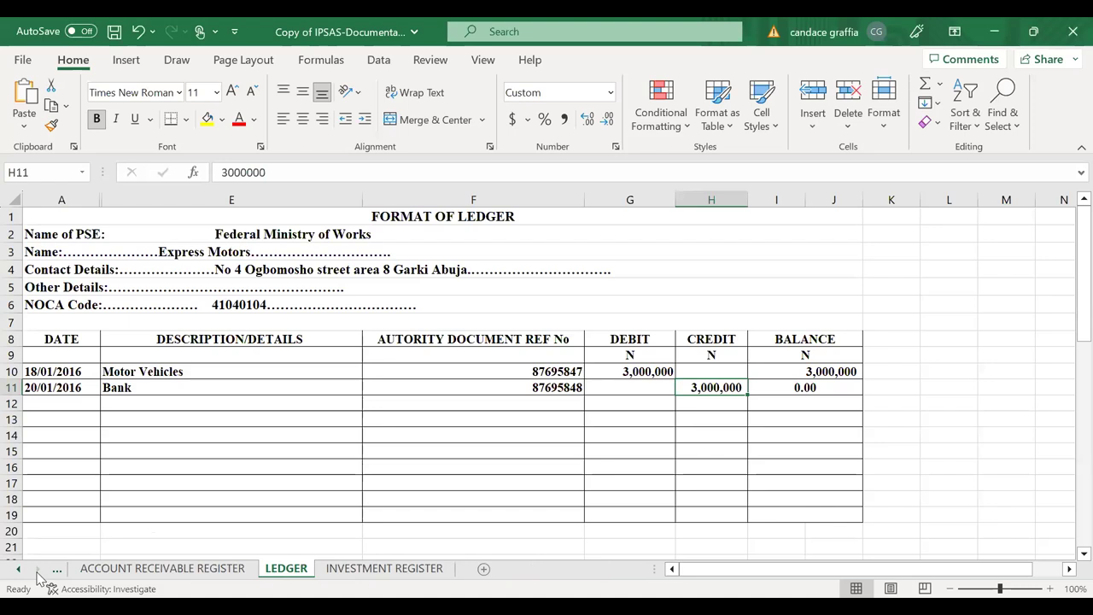
left_click(393, 573)
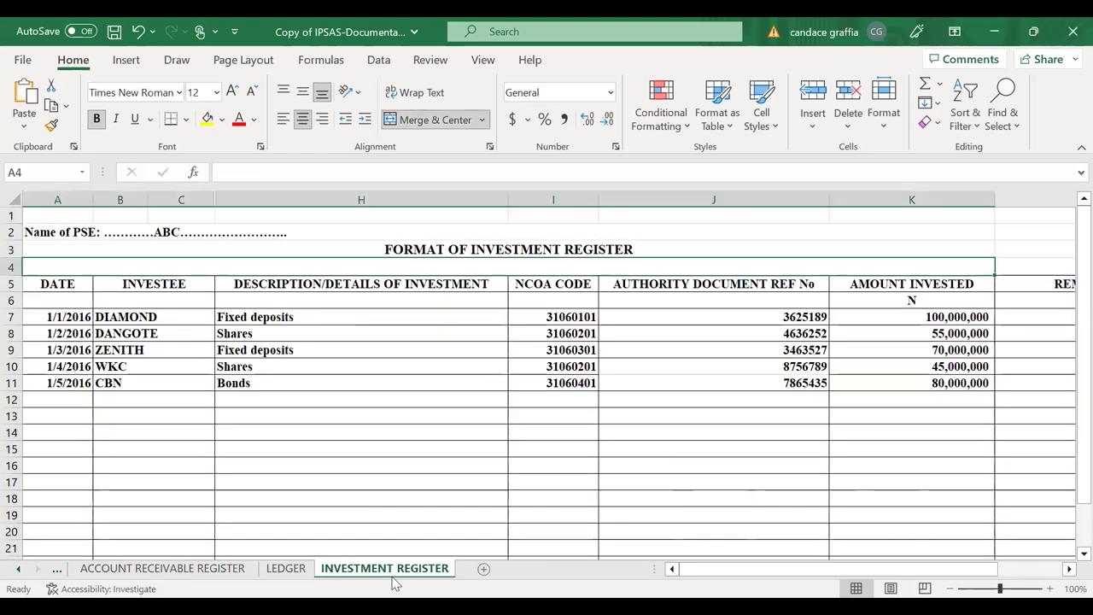
key("Down")
key("Down")
key("Right")
key("Right")
key("Right")
key("Right")
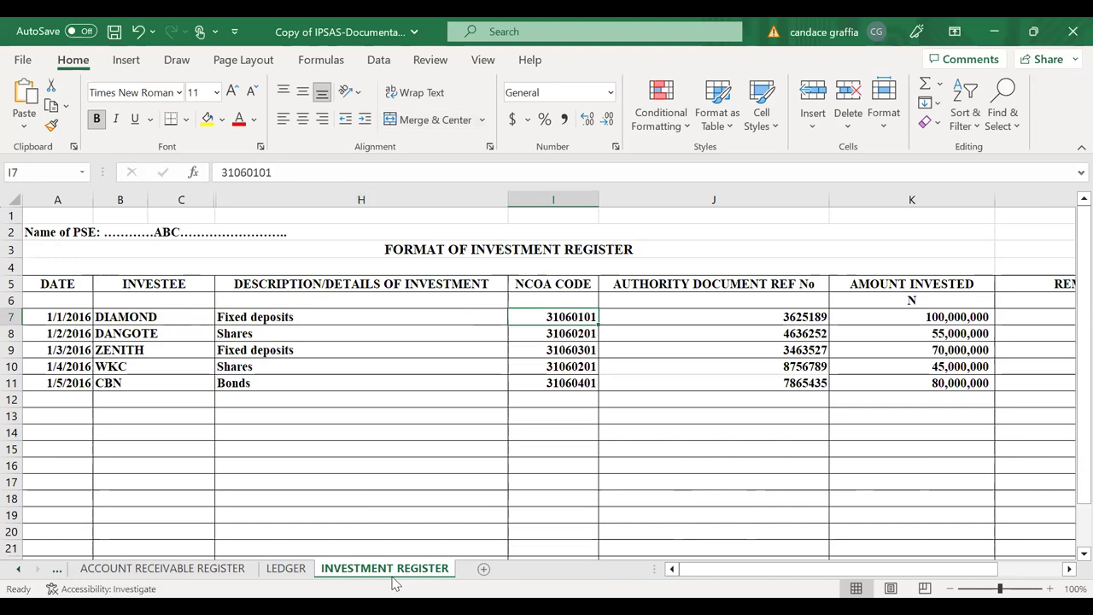
key("Right")
key("Right")
key("Right")
key("Right")
Step: Review the DIAMOND investment in row 7 in reverse, from the remarks back to the date
key("Left")
key("Left")
key("Left")
key("Left")
key("Left")
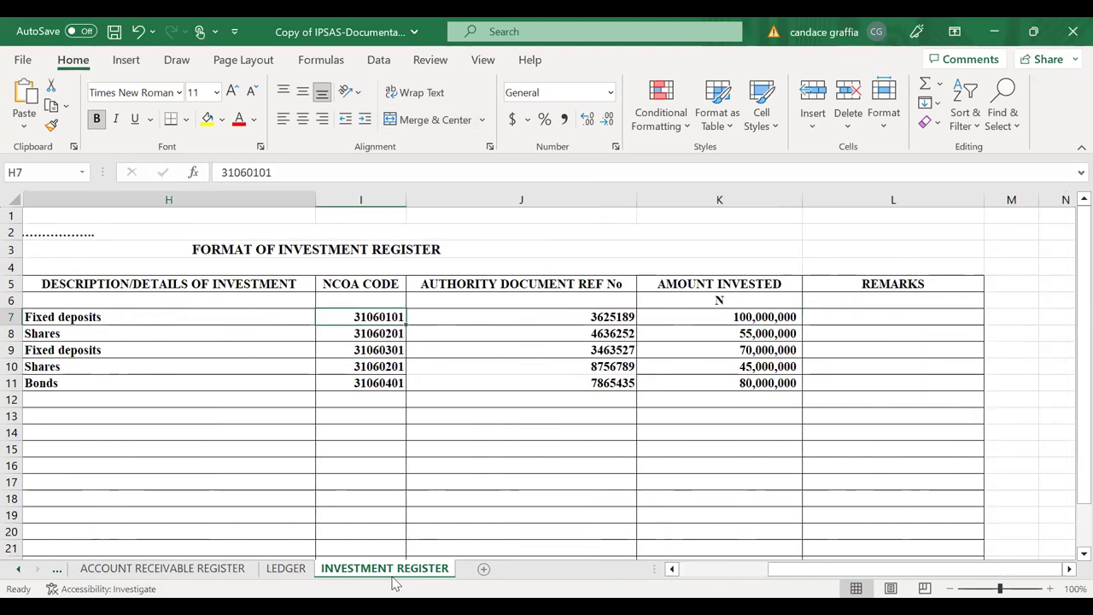
key("Left")
key("Left")
key("Left")
Step: Examine the investment descriptions in column H from row 7 down to the CBN bonds, ending at the ZENITH entry in H9
key("Right")
key("Right")
key("Down")
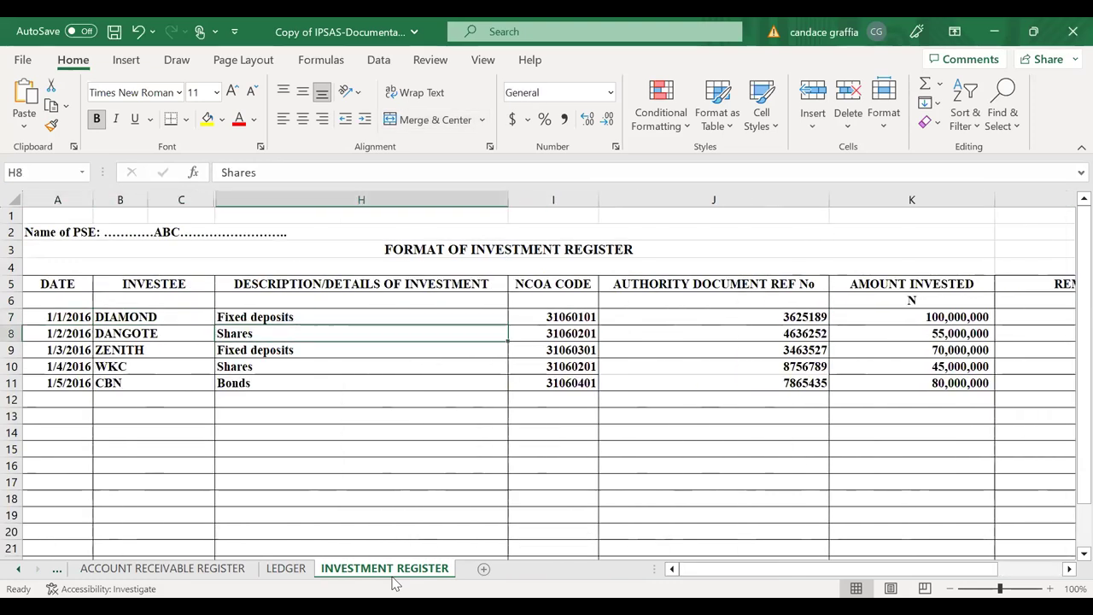
key("Down")
key("Down")
key("Down")
key("Up")
key("Up")
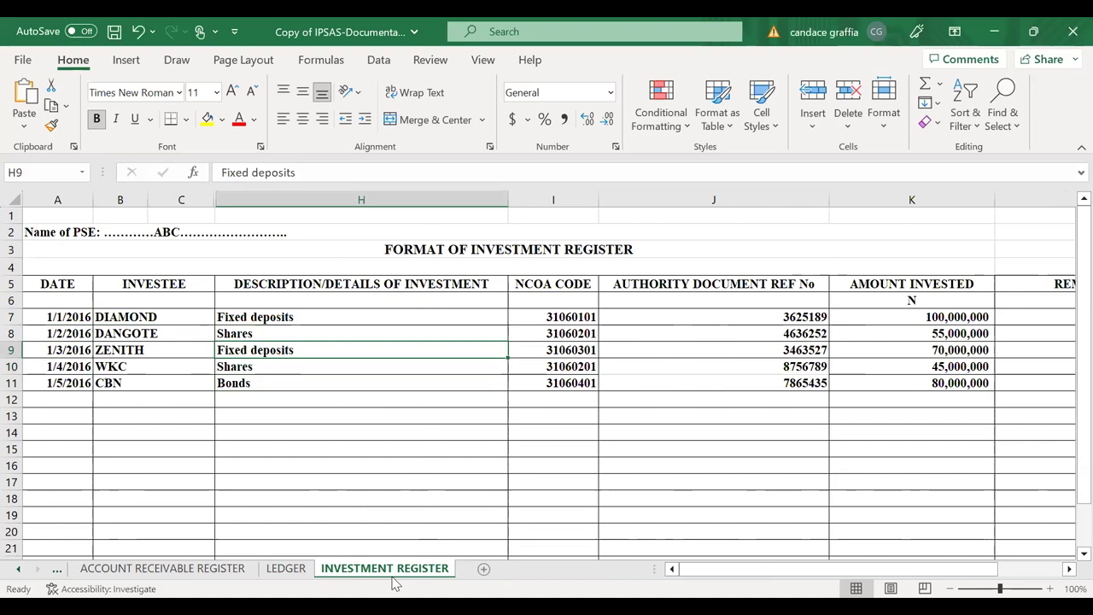